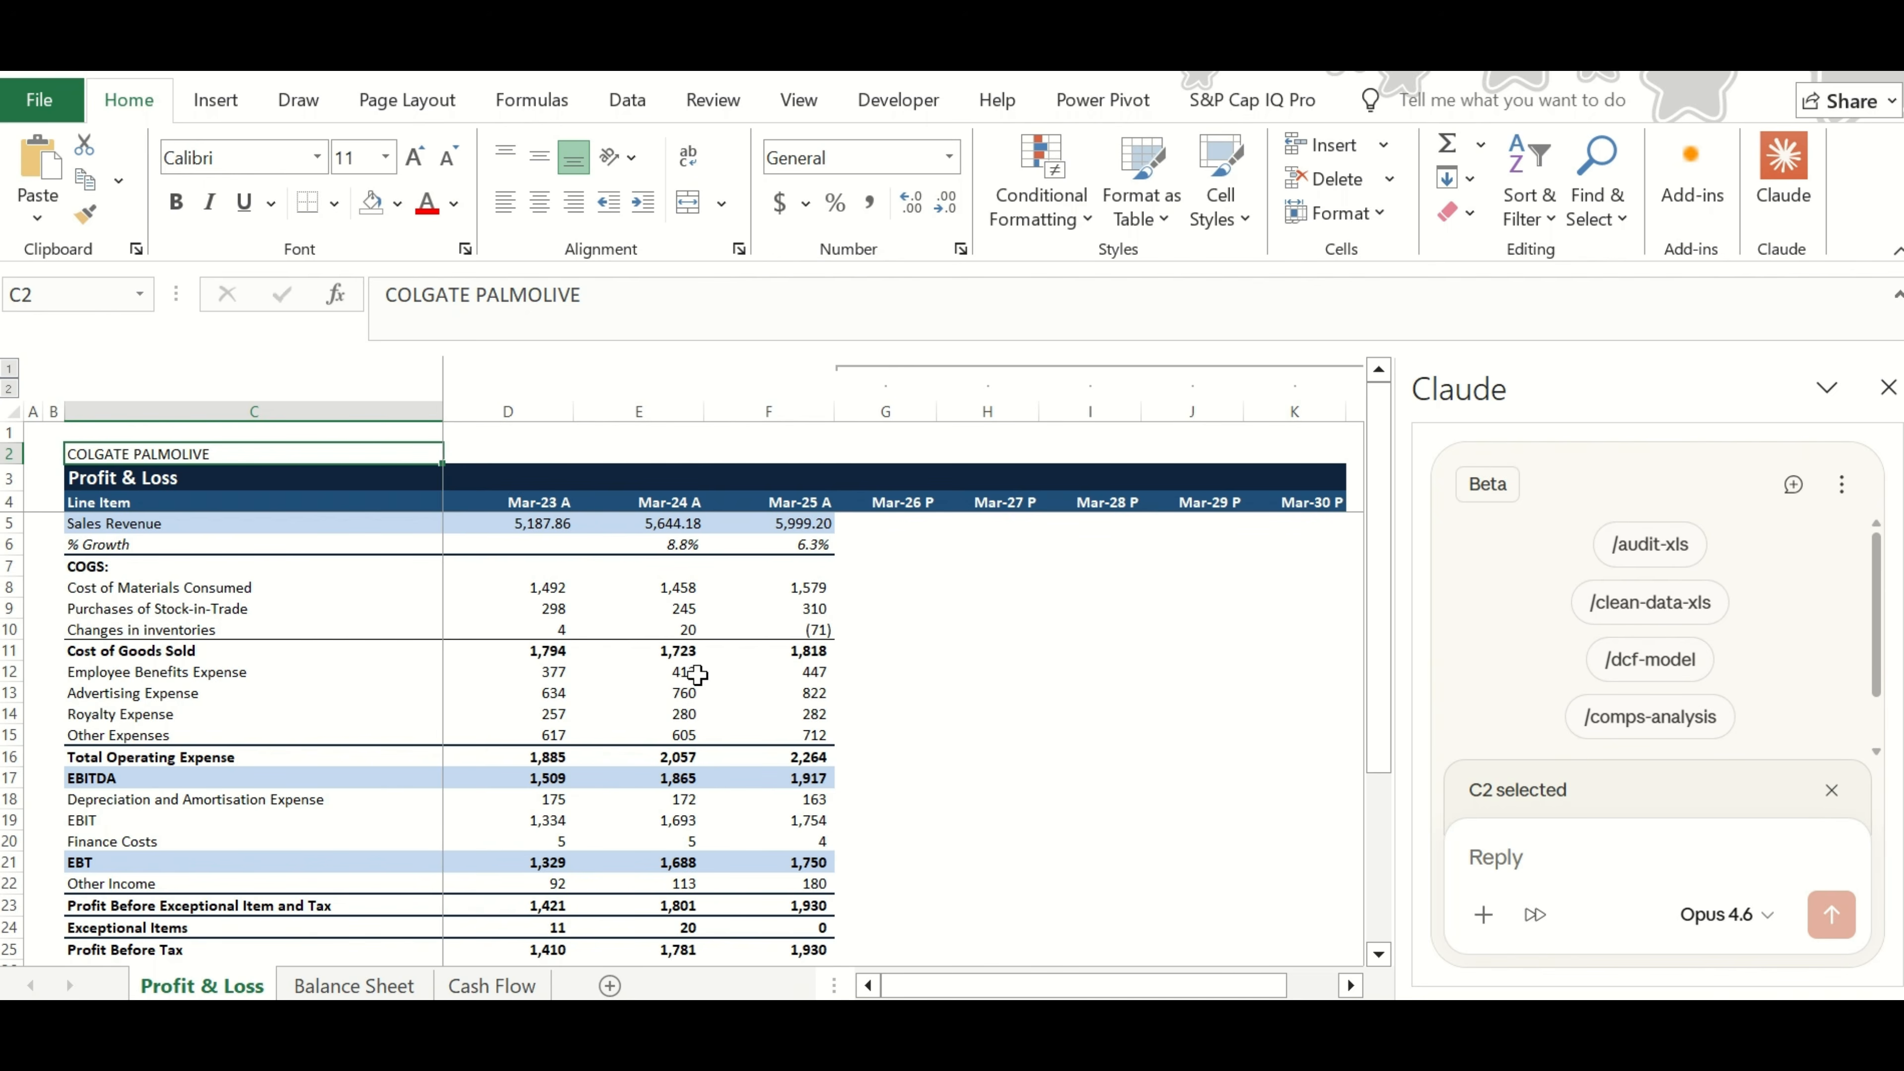
Ask Claude to build a 3-statement financial model for the next 5 years from Colgate's FY23 to FY25 data, using reasonable assumptions and formulas.
left_click(1516, 855)
left_click(1516, 854)
type("I have provided historical financial data for a company (Colgate) from FY23 to FY25. Build a 3-statement financial model for the next 5 years using this data. Use reasonable assumptions and provide formulas.")
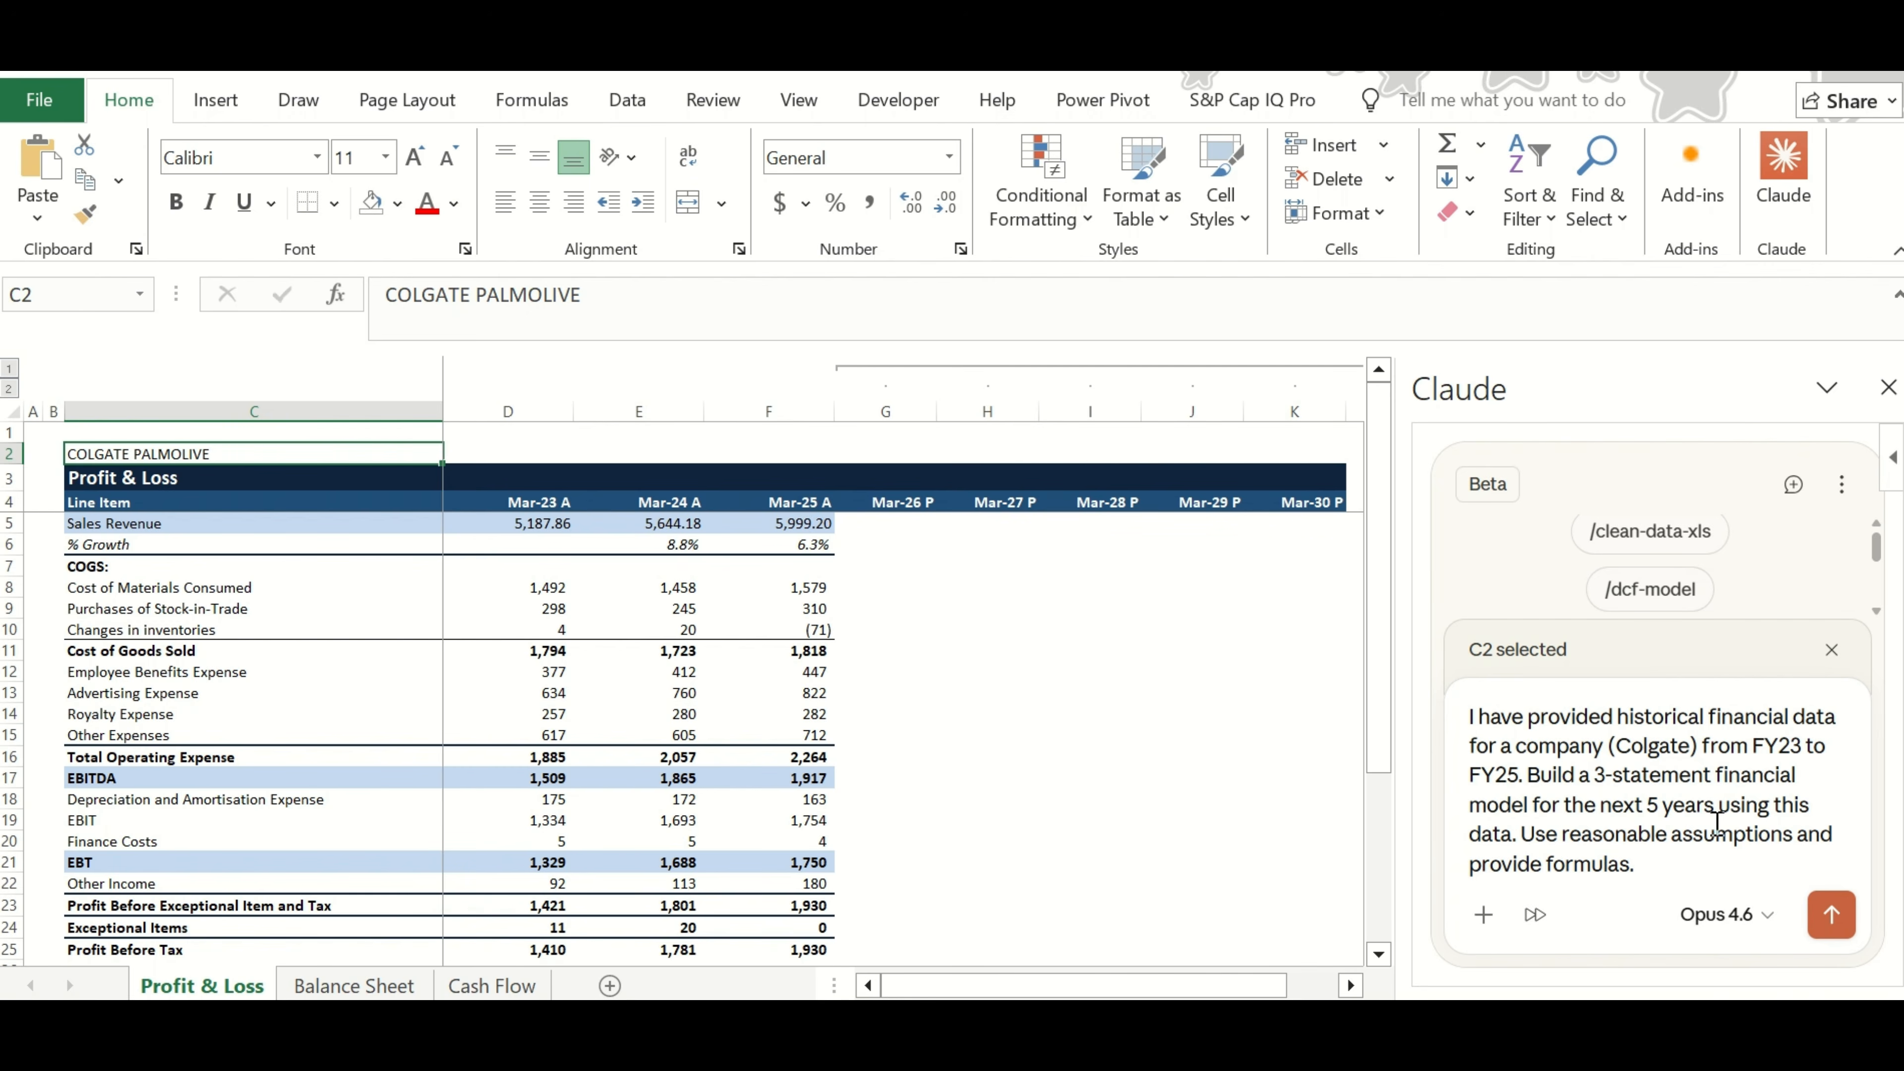
left_click(1834, 930)
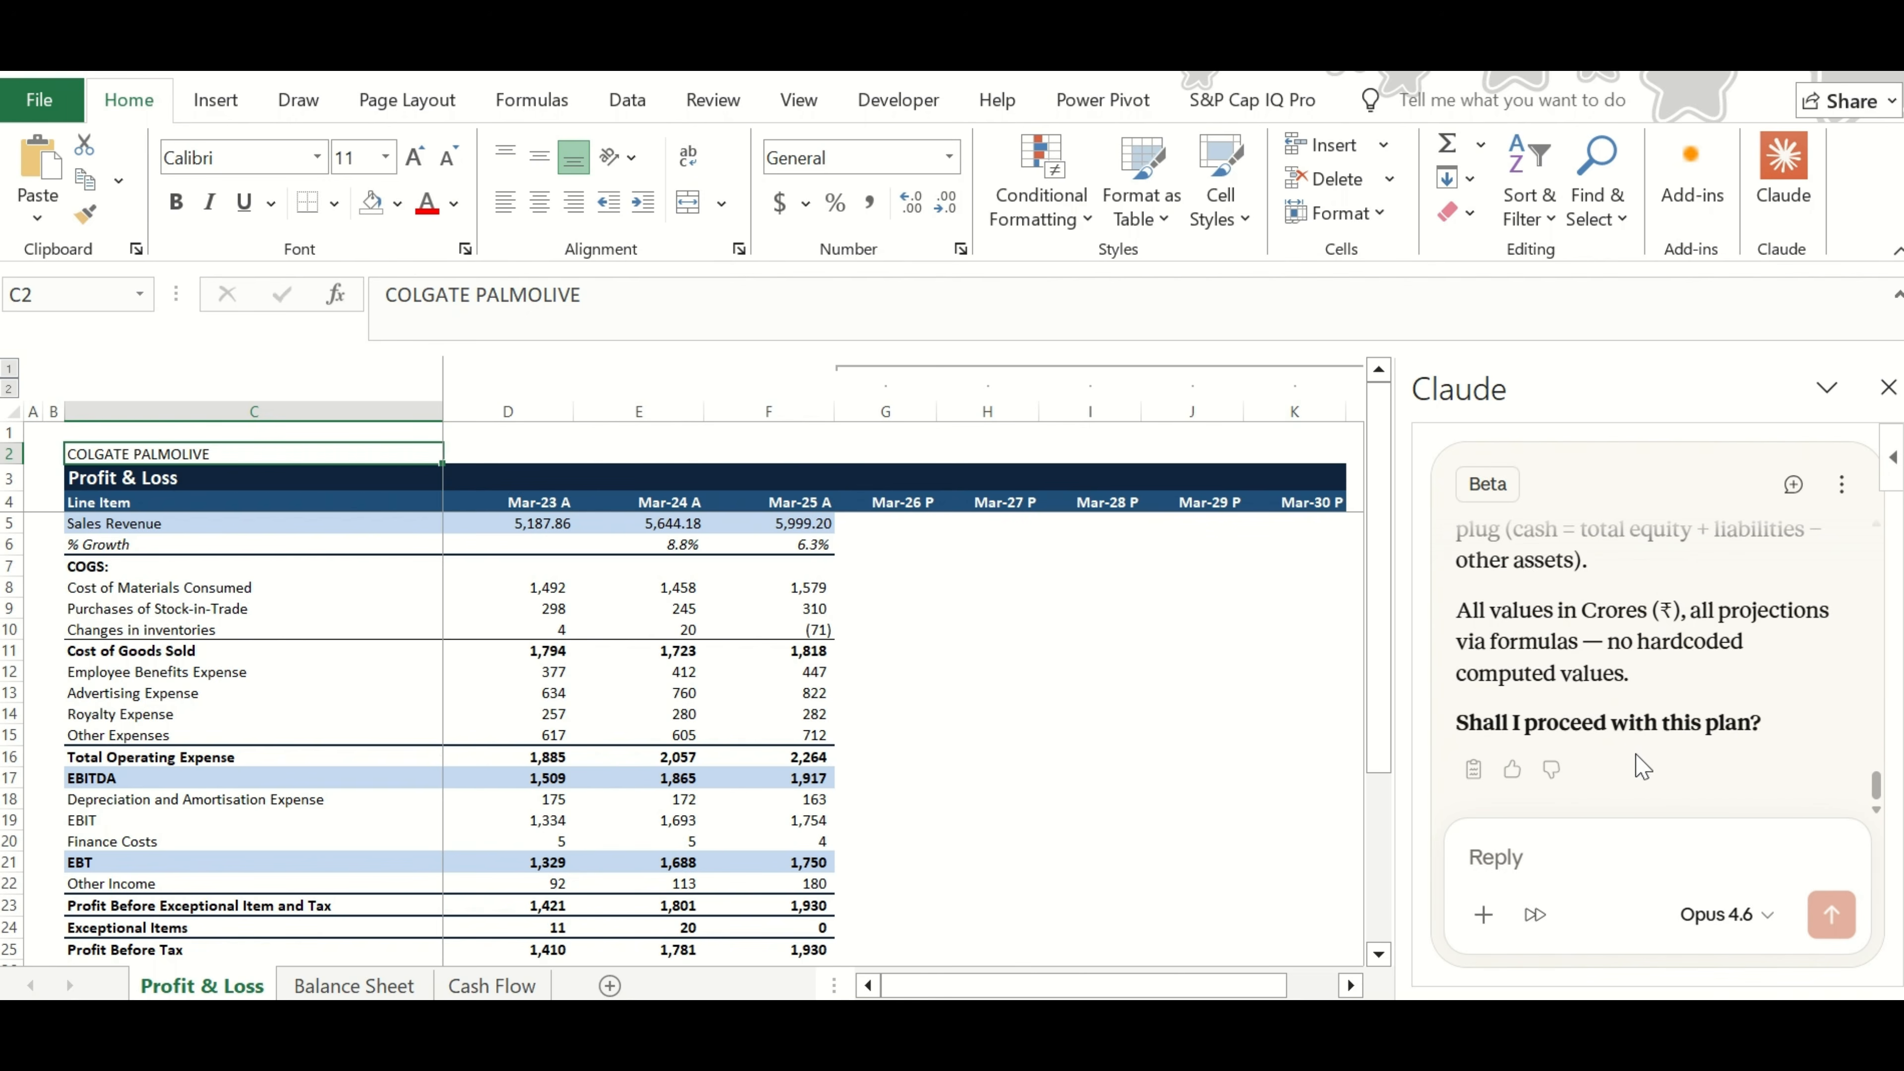
Review Claude's proposed modelling plan and approve it with the reply "yes".
scroll(1596, 656, "up", 15)
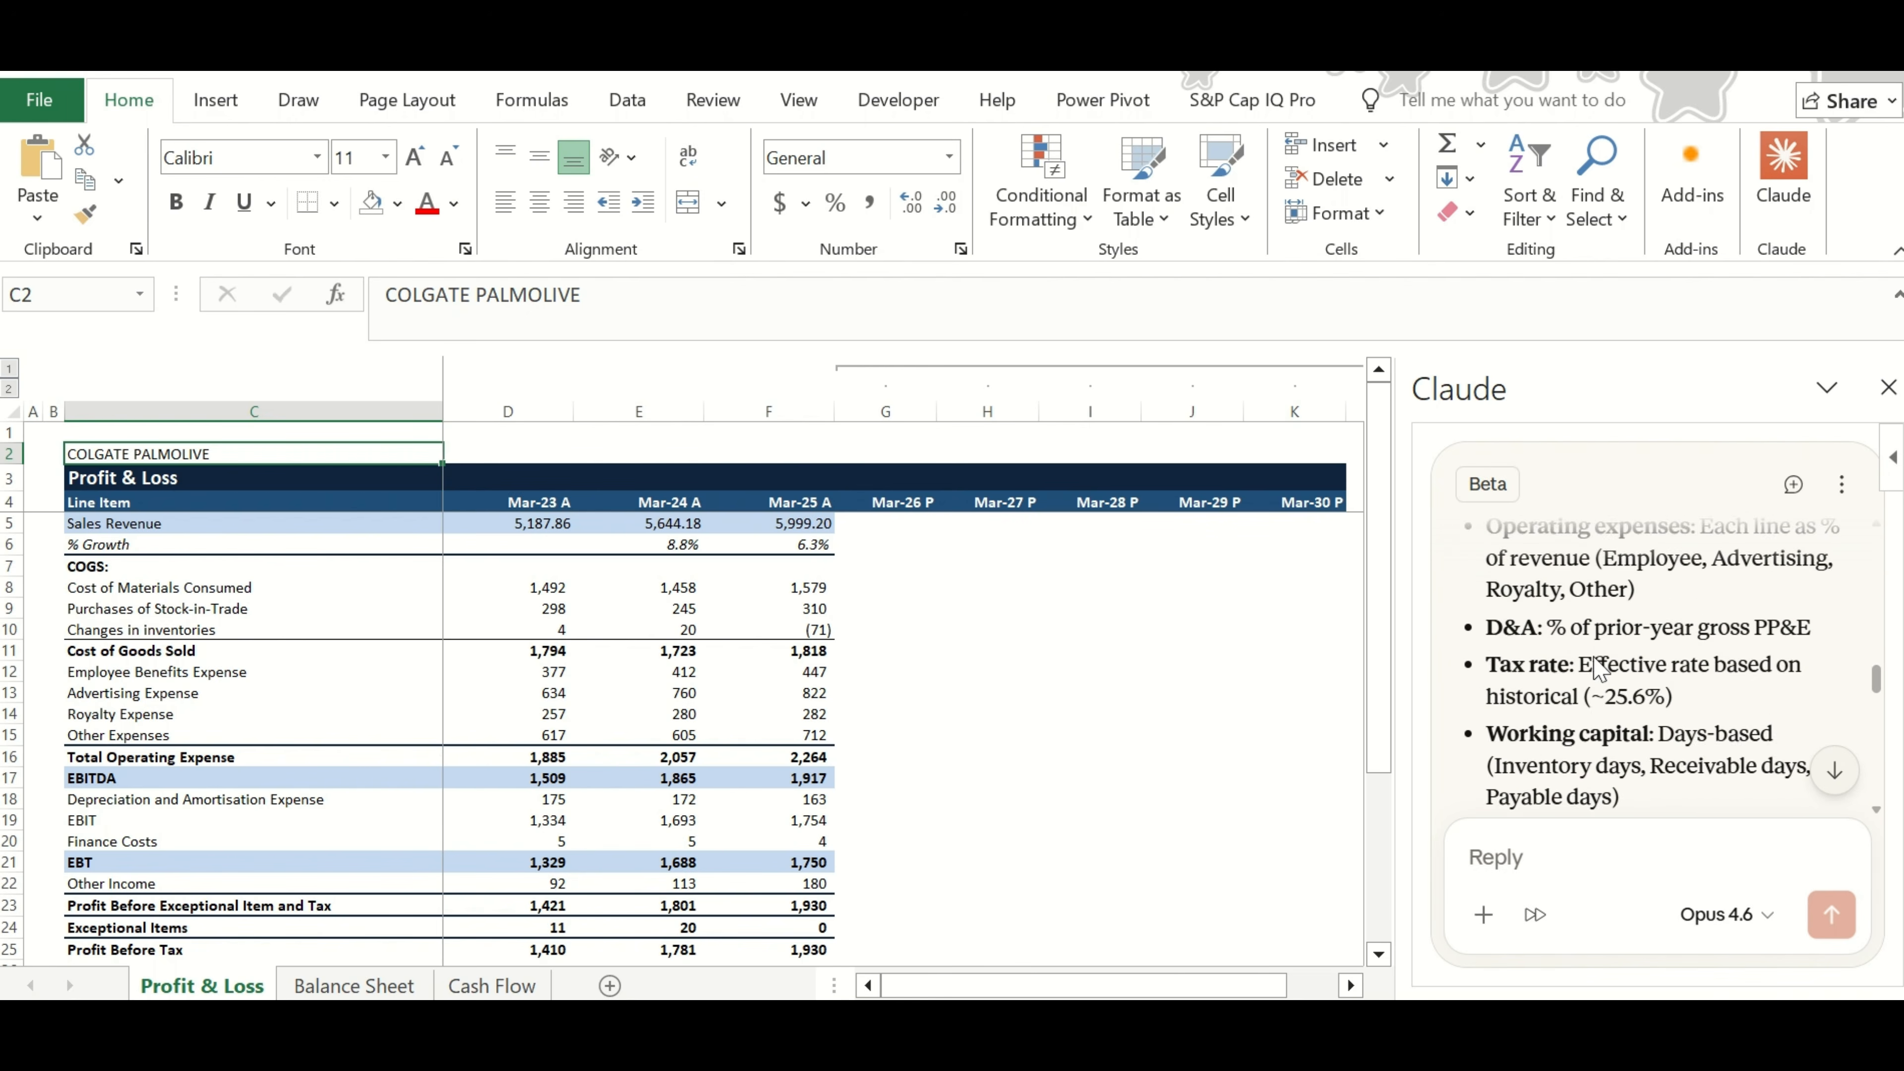
scroll(1597, 657, "down", 15)
left_click(1530, 862)
type("yes")
key("Return")
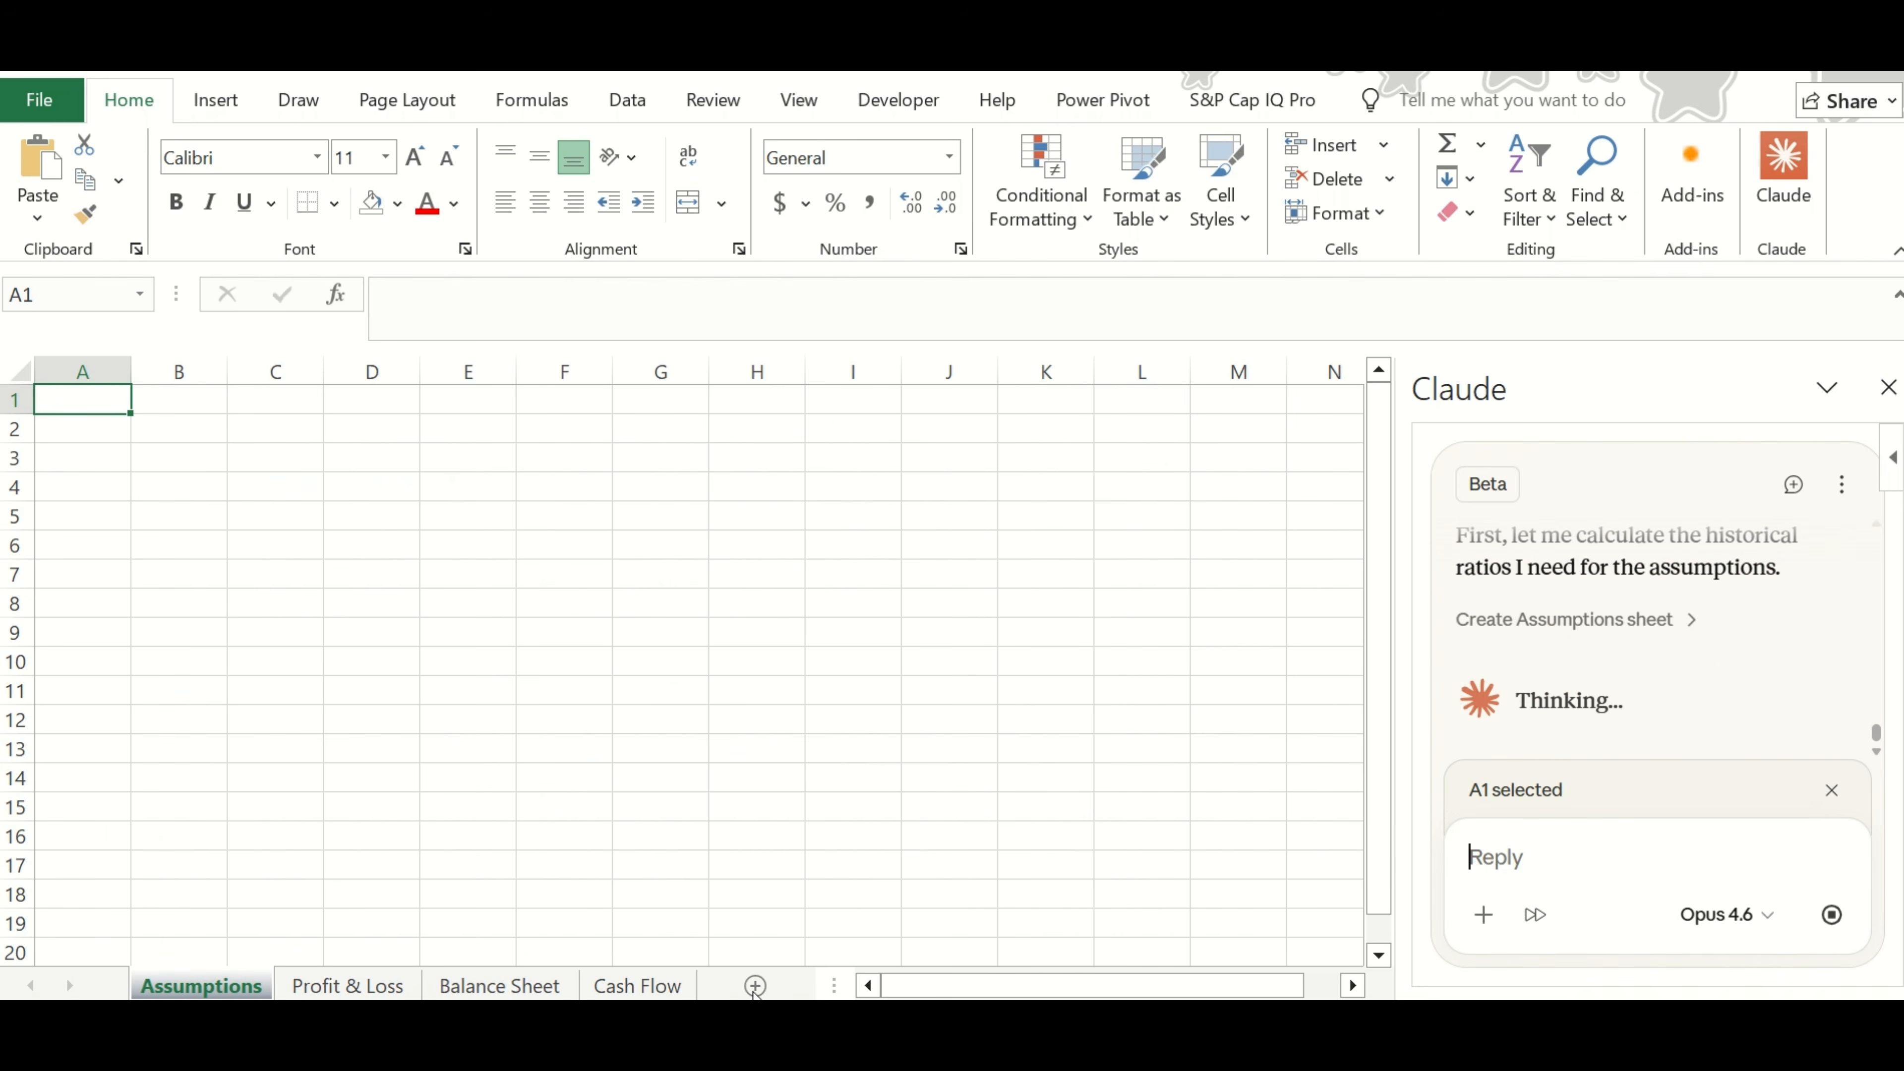
Add a blank worksheet after the Assumptions sheet and close the Claude pane once its model summary has been read.
left_click(754, 987)
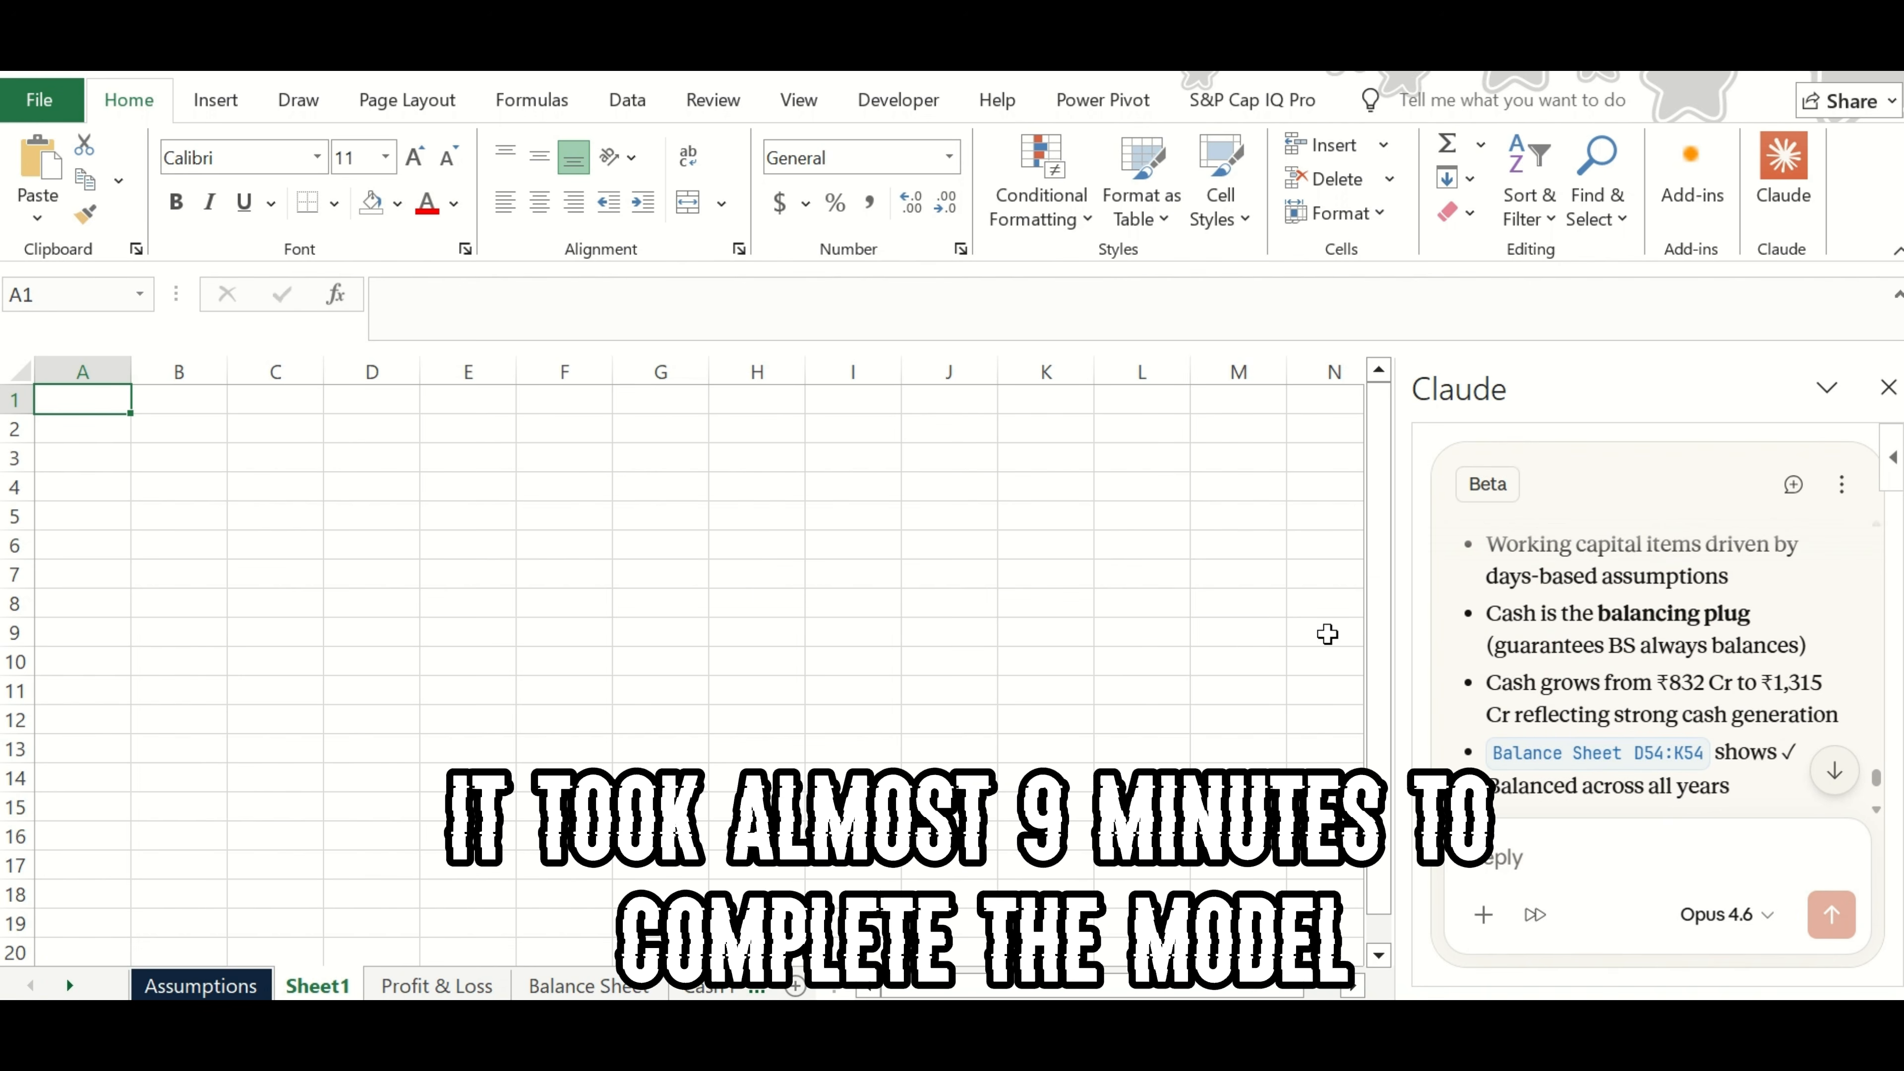
scroll(1642, 663, "up", 1)
scroll(1643, 663, "down", 6)
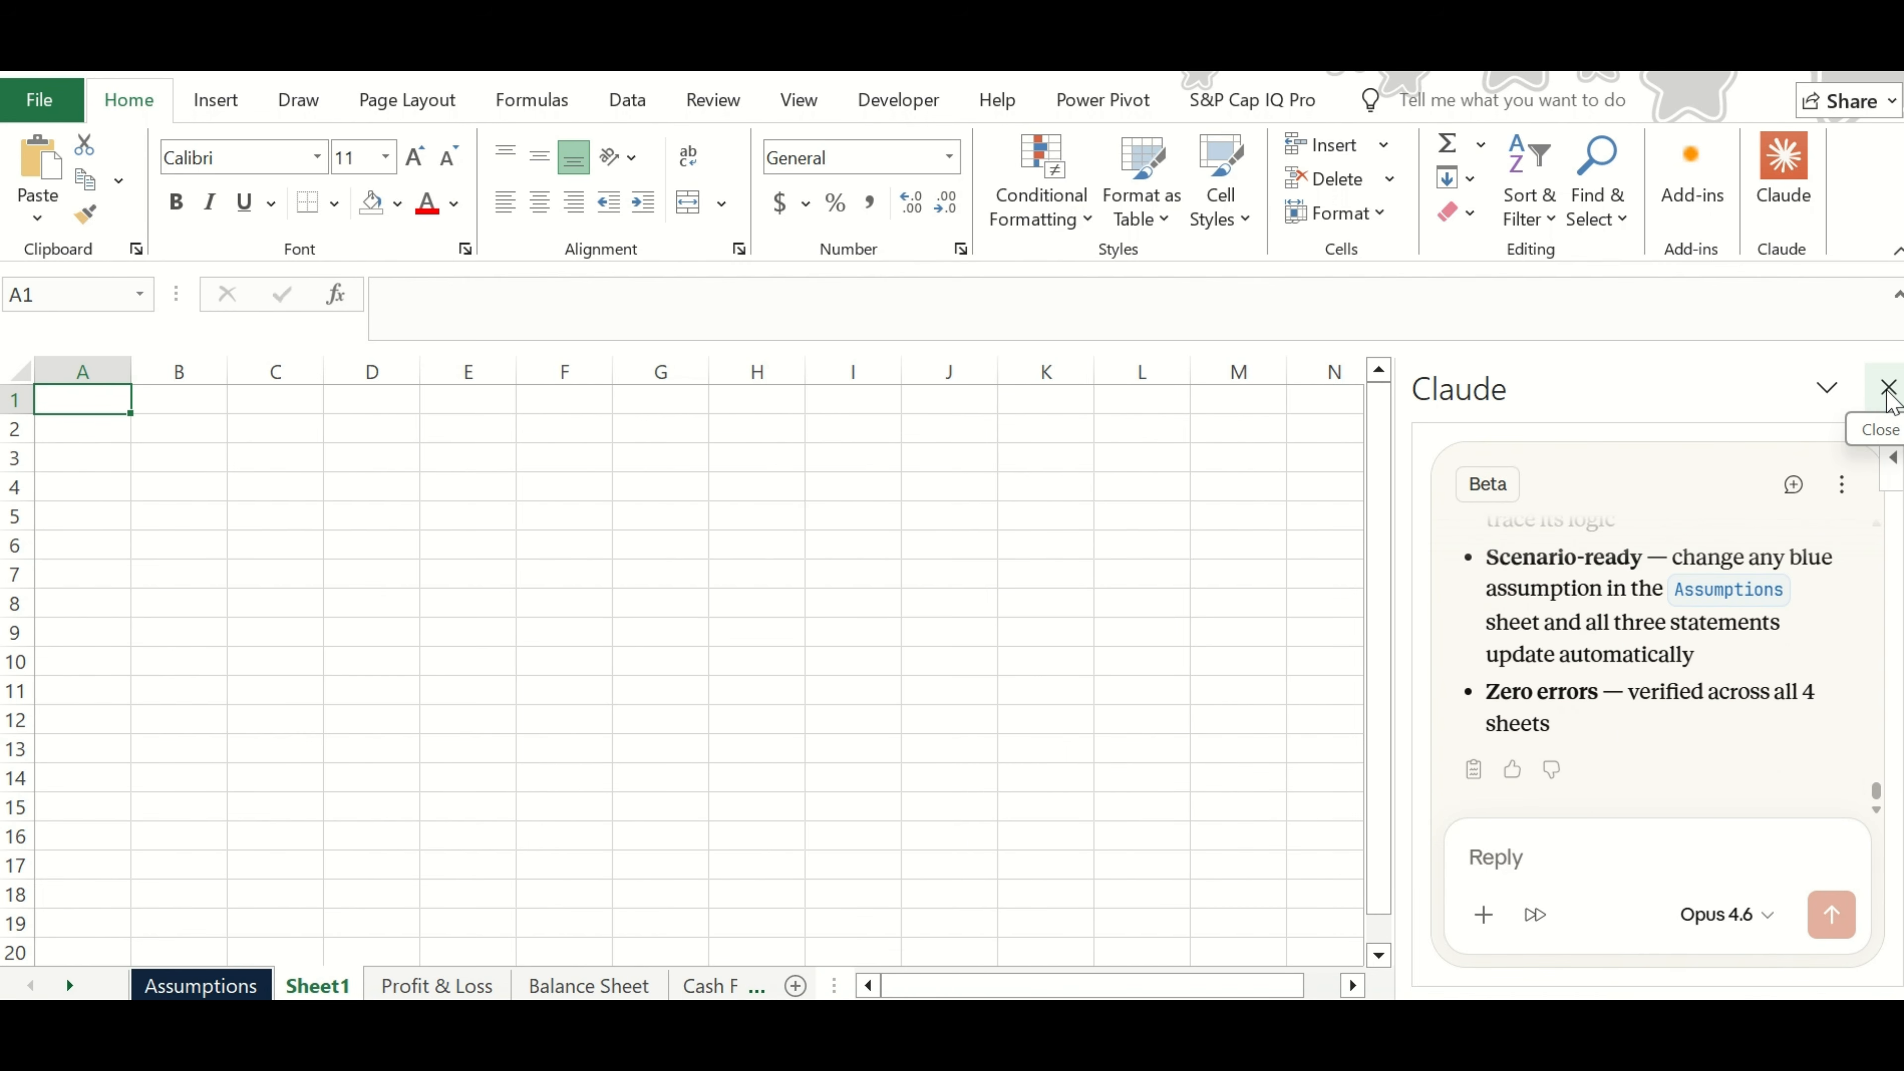
left_click(1888, 387)
Look through the drivers on the Assumptions sheet and the projected figures on the Profit & Loss sheet.
left_click(222, 987)
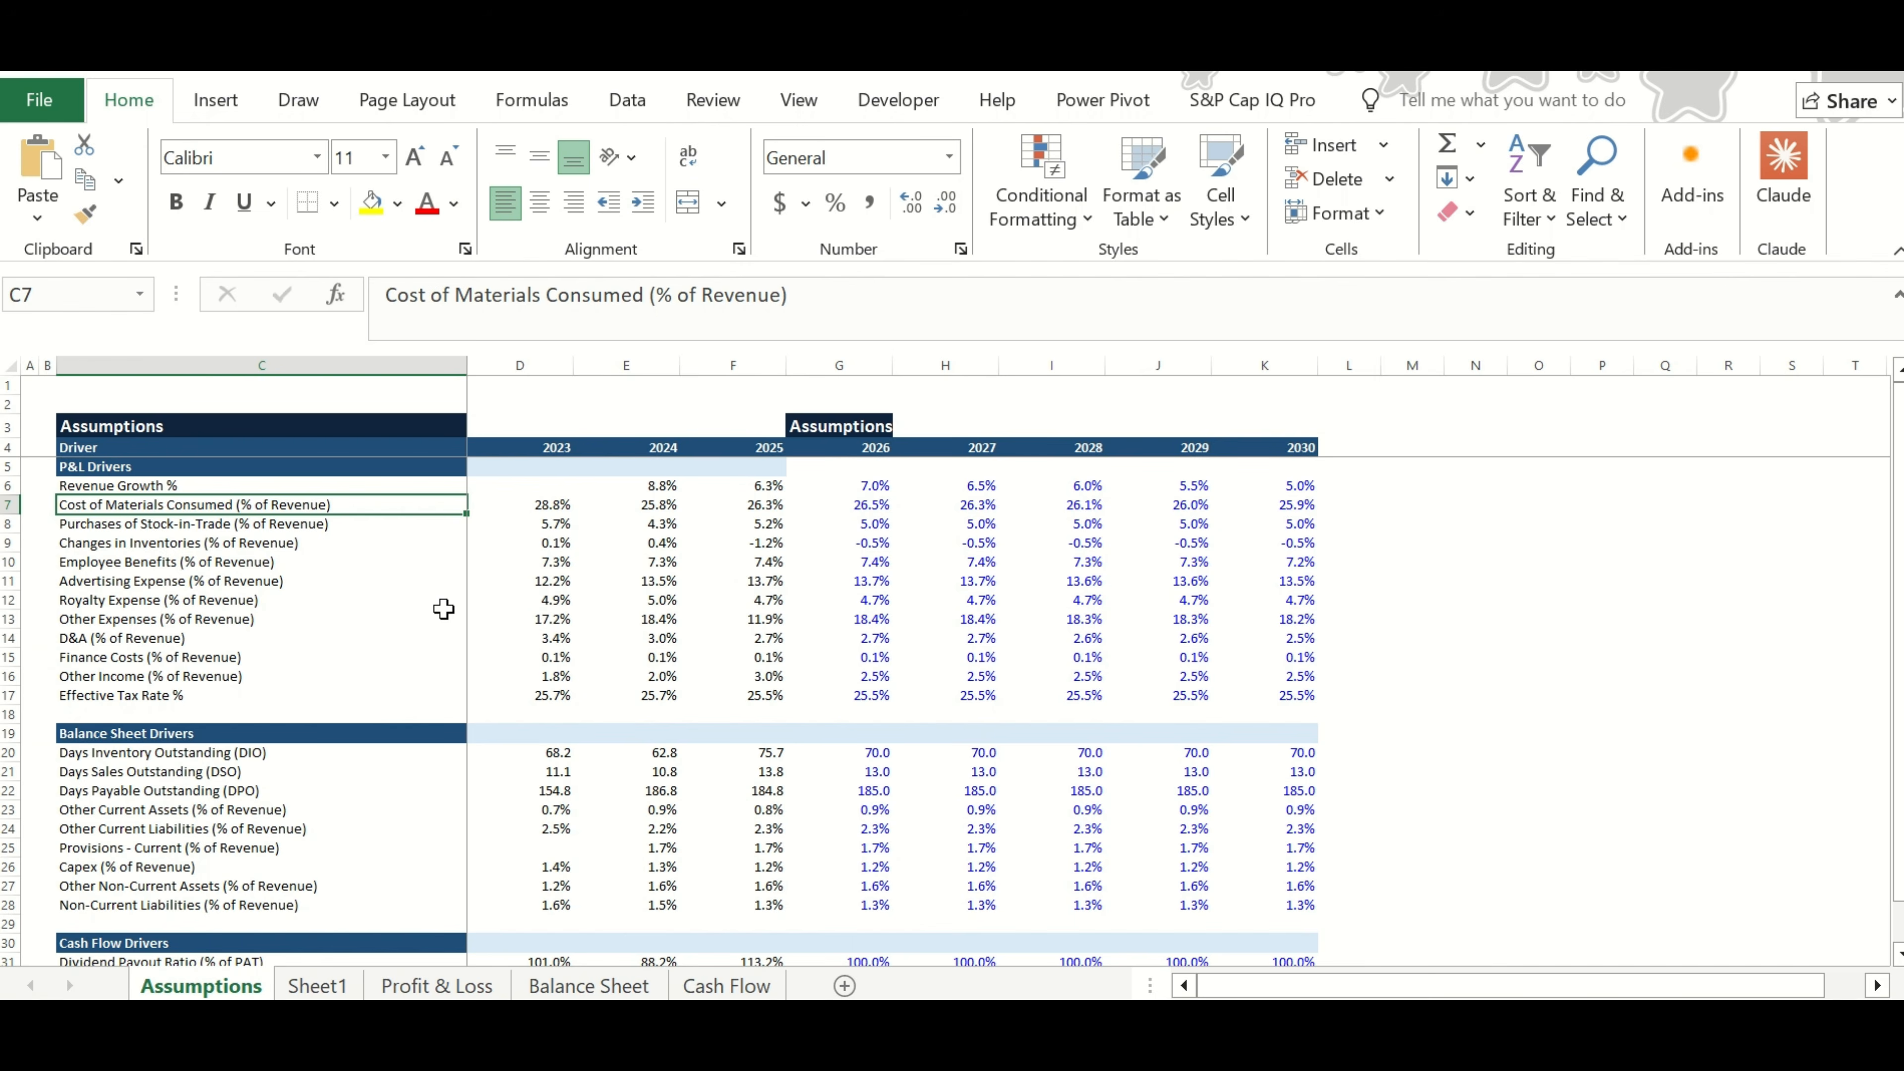
scroll(430, 624, "down", 2)
scroll(430, 625, "up", 2)
left_click(437, 988)
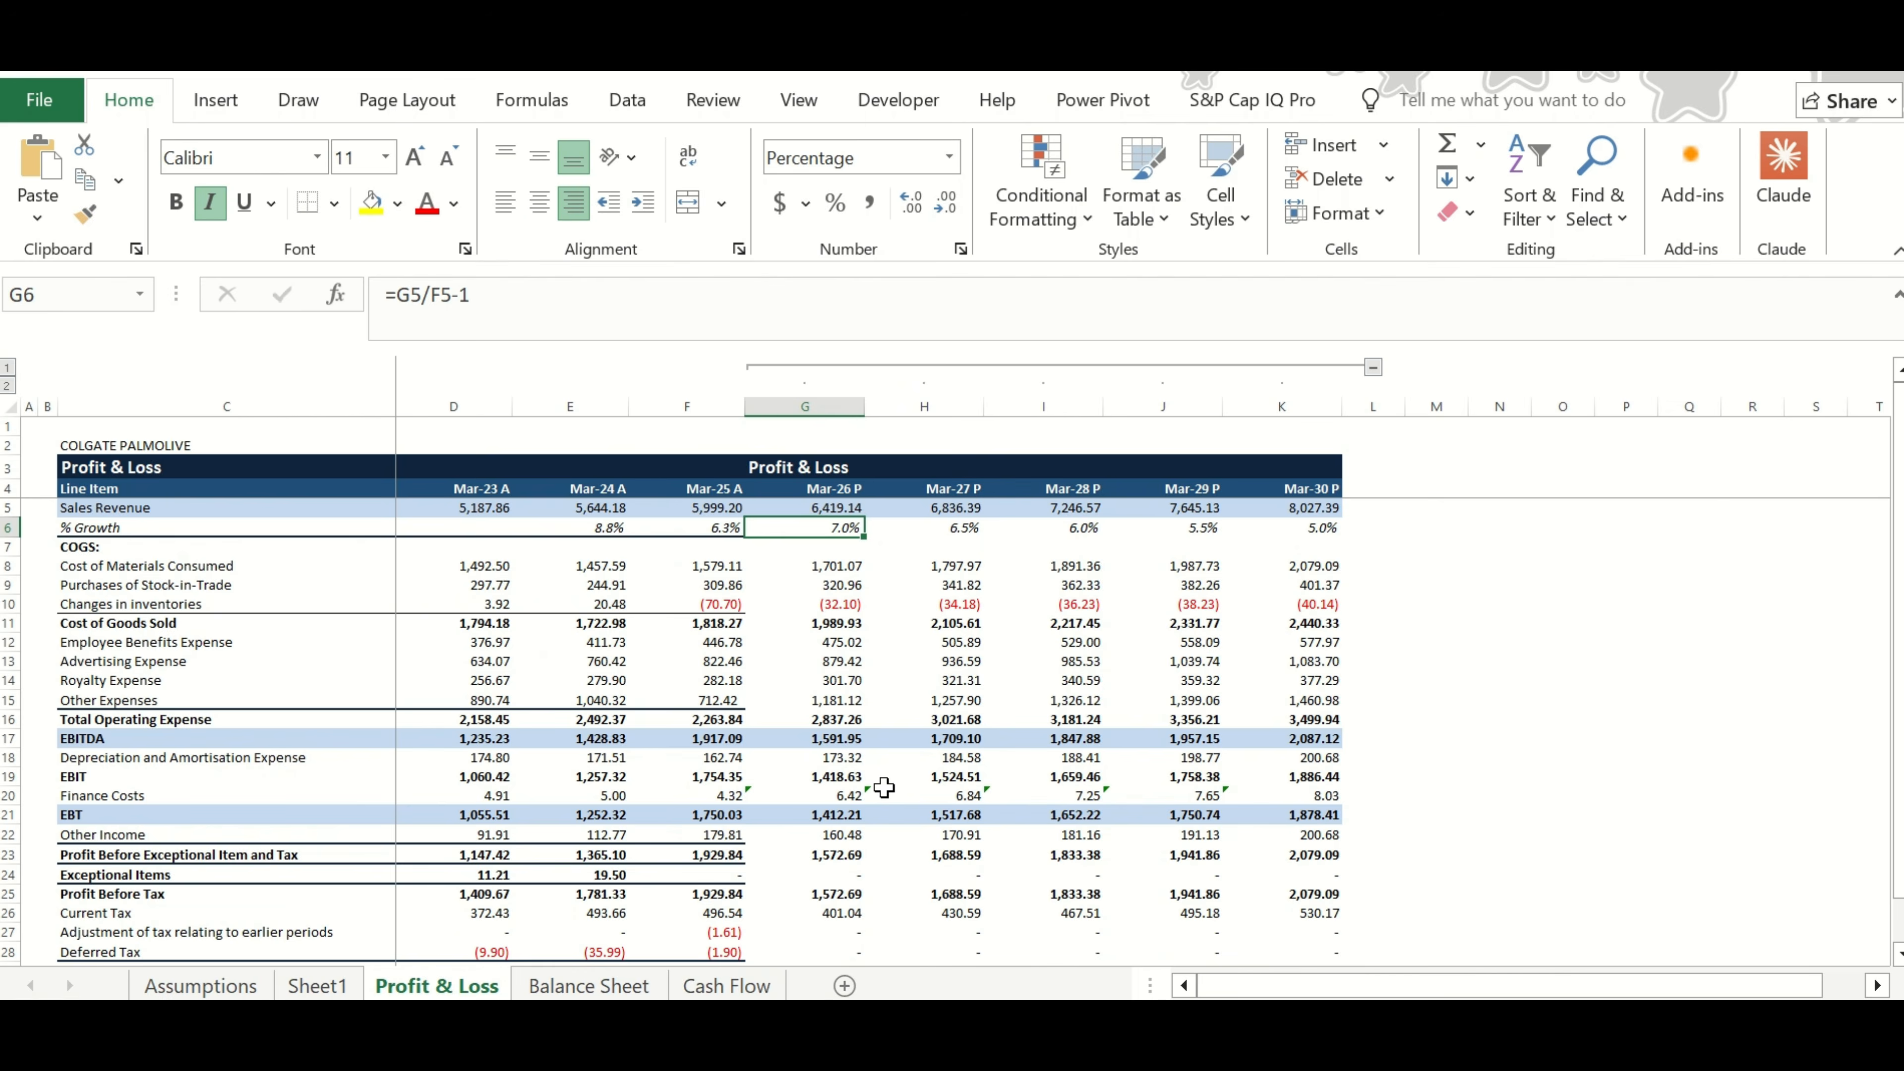
scroll(884, 787, "down", 3)
scroll(884, 802, "up", 3)
scroll(884, 818, "down", 2)
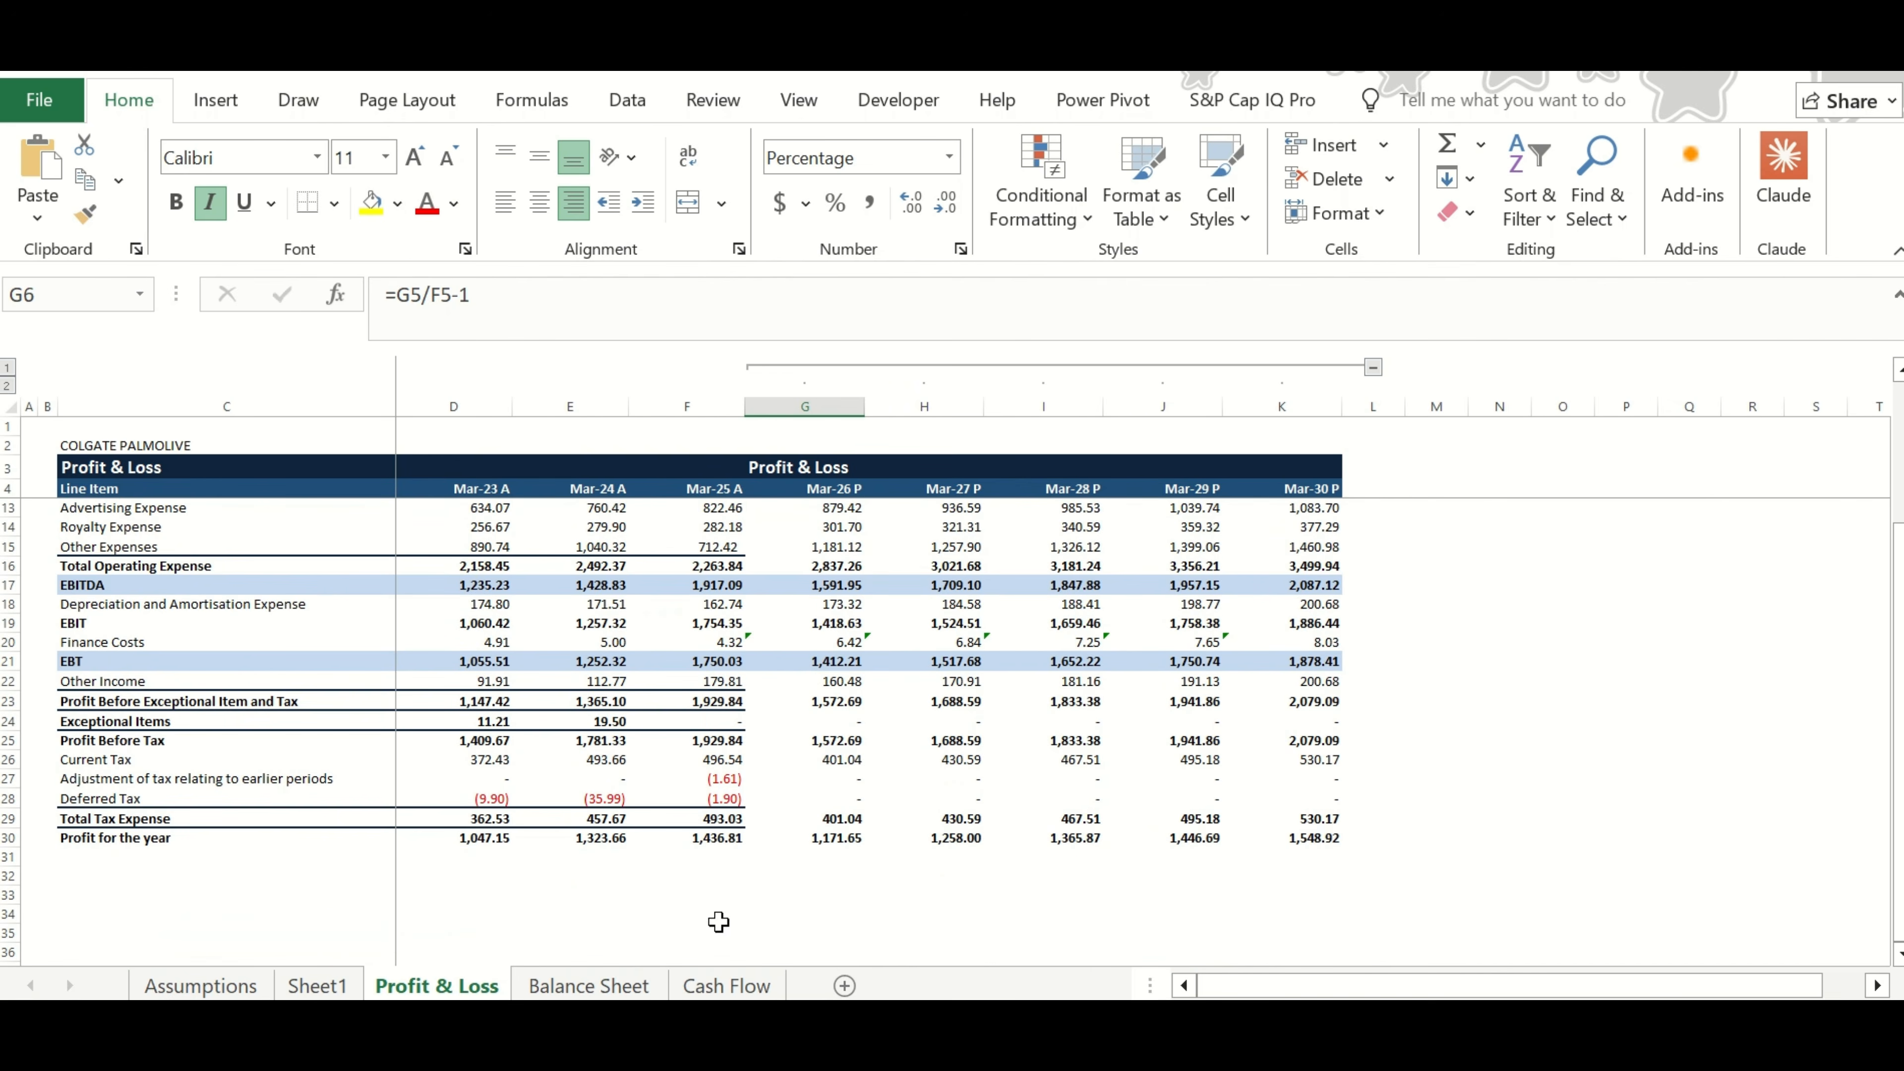
Look through the projections on the Balance Sheet and Cash Flow sheets down to their last rows.
left_click(597, 985)
scroll(872, 652, "down", 5)
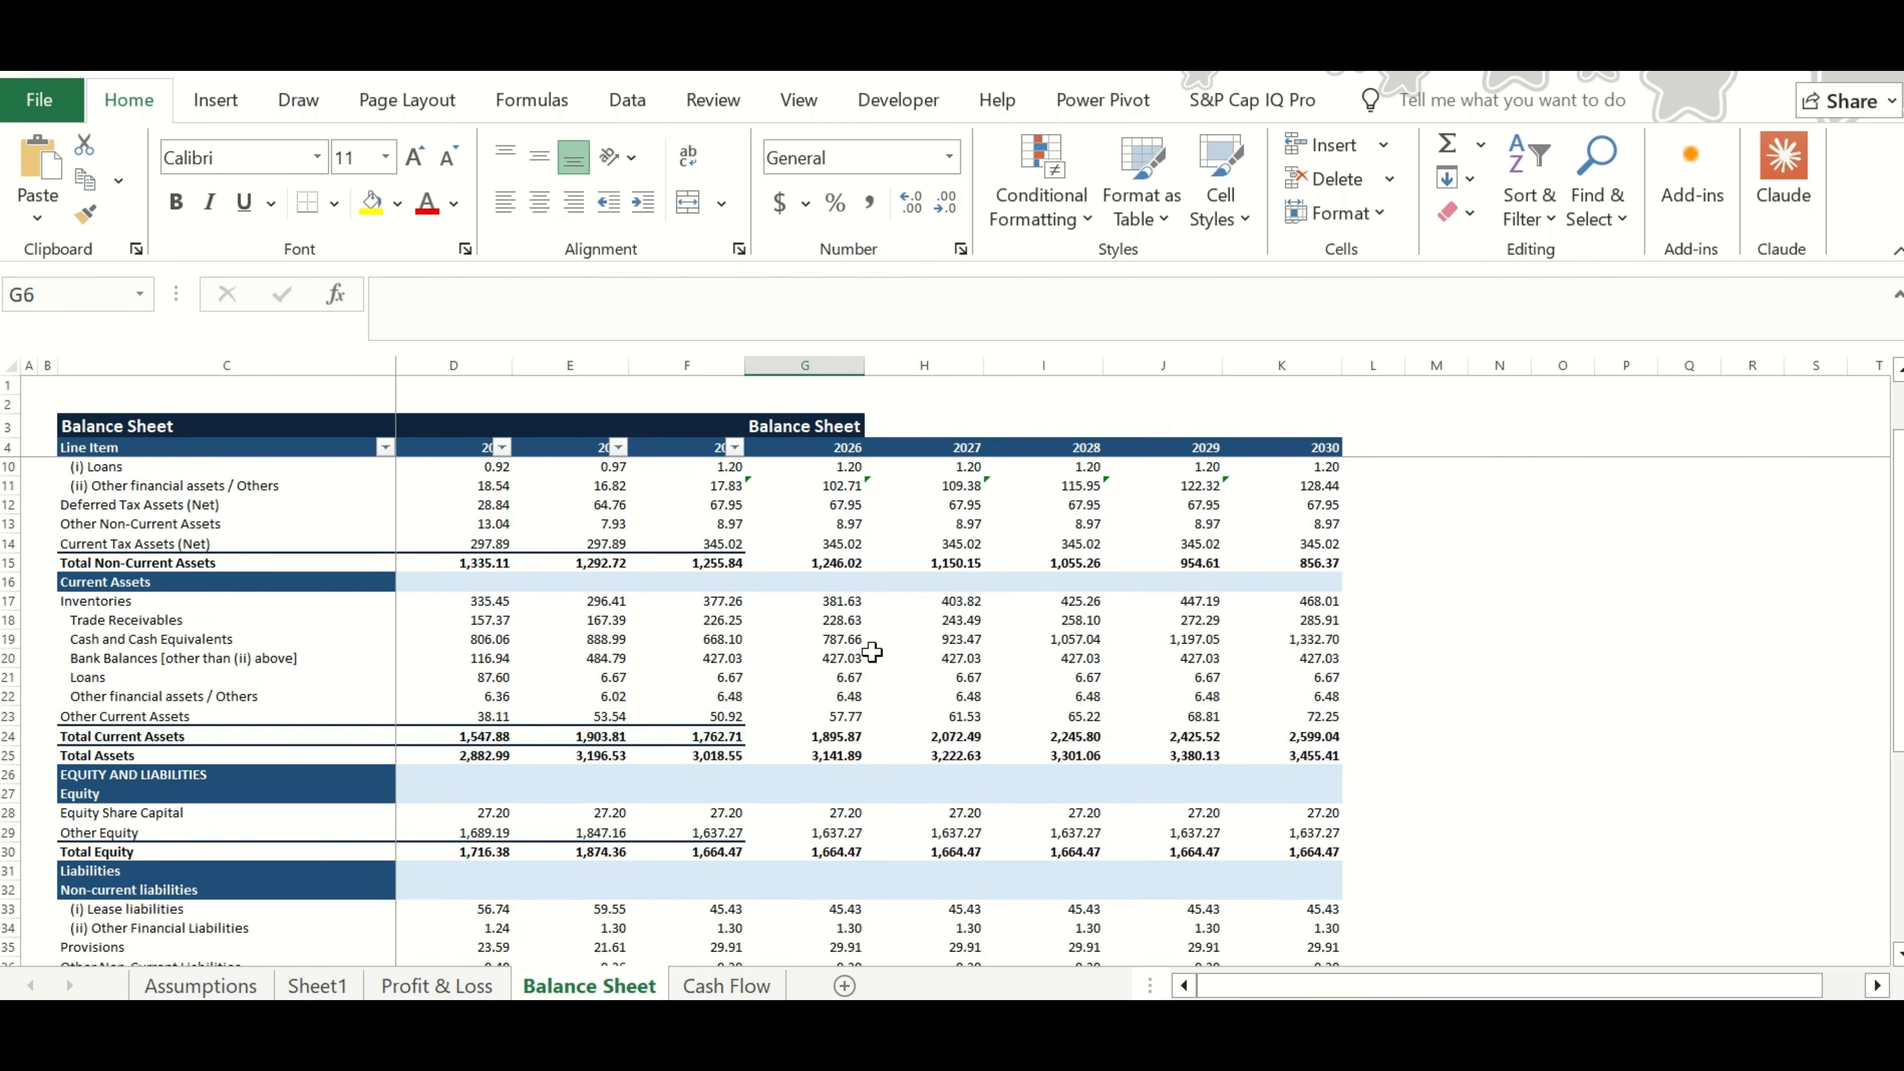
scroll(871, 652, "down", 3)
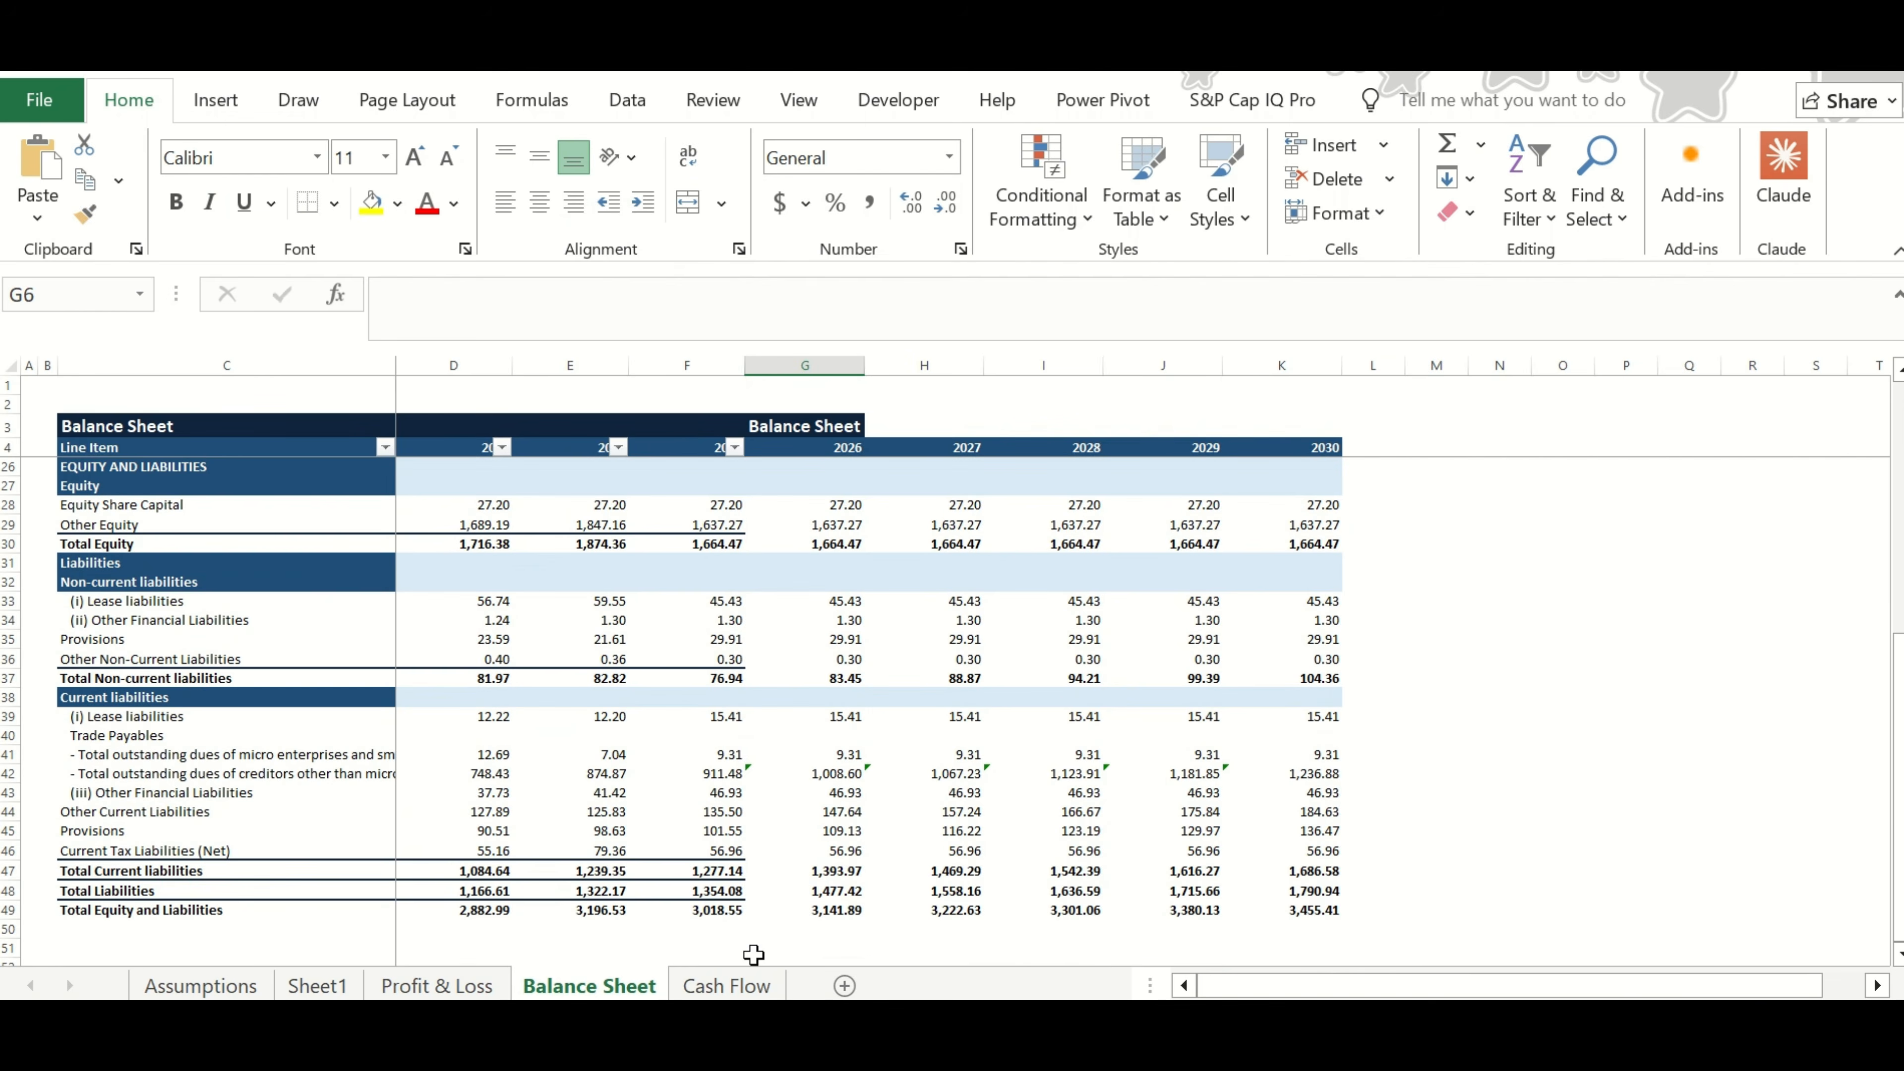
left_click(749, 987)
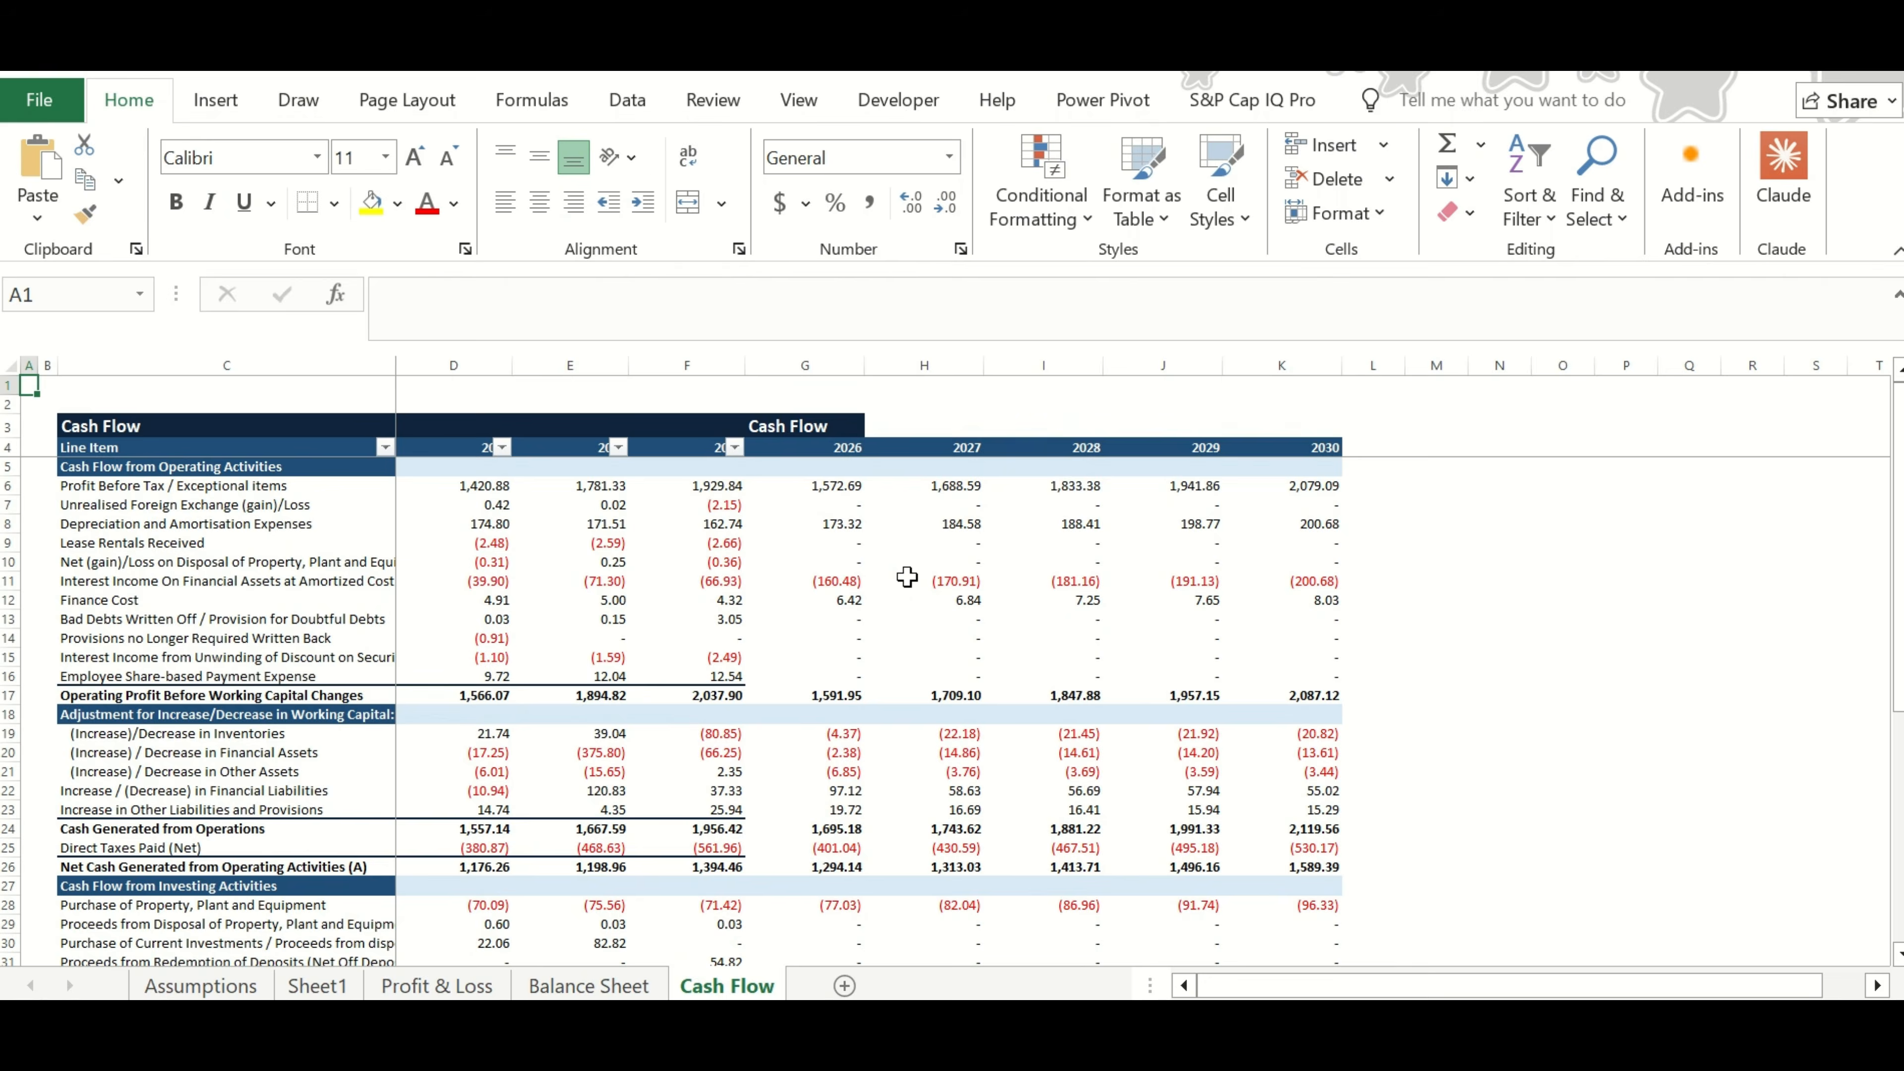
scroll(907, 576, "down", 5)
scroll(907, 577, "down", 2)
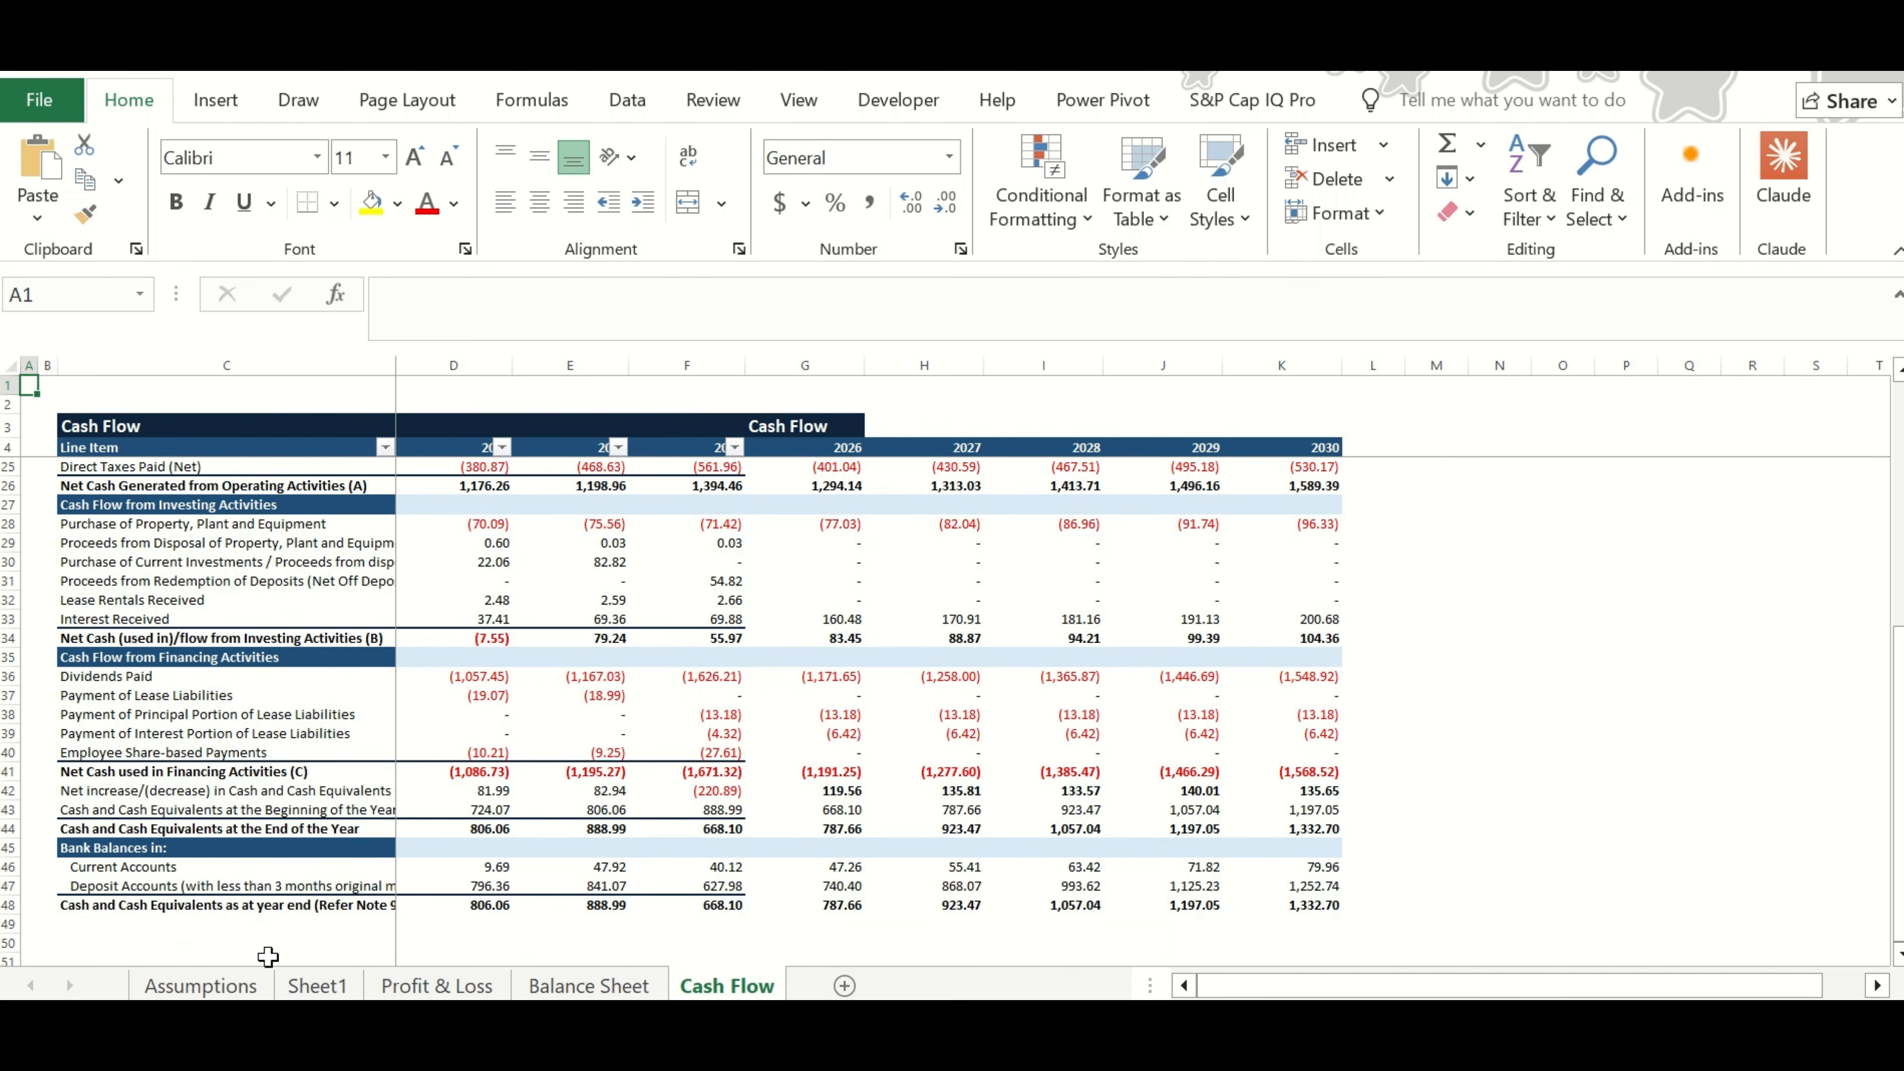
Highlight the Cost of Materials Consumed, Purchases of Stock-in-Trade and Changes in Inventories labels in yellow on the Assumptions sheet.
left_click(254, 985)
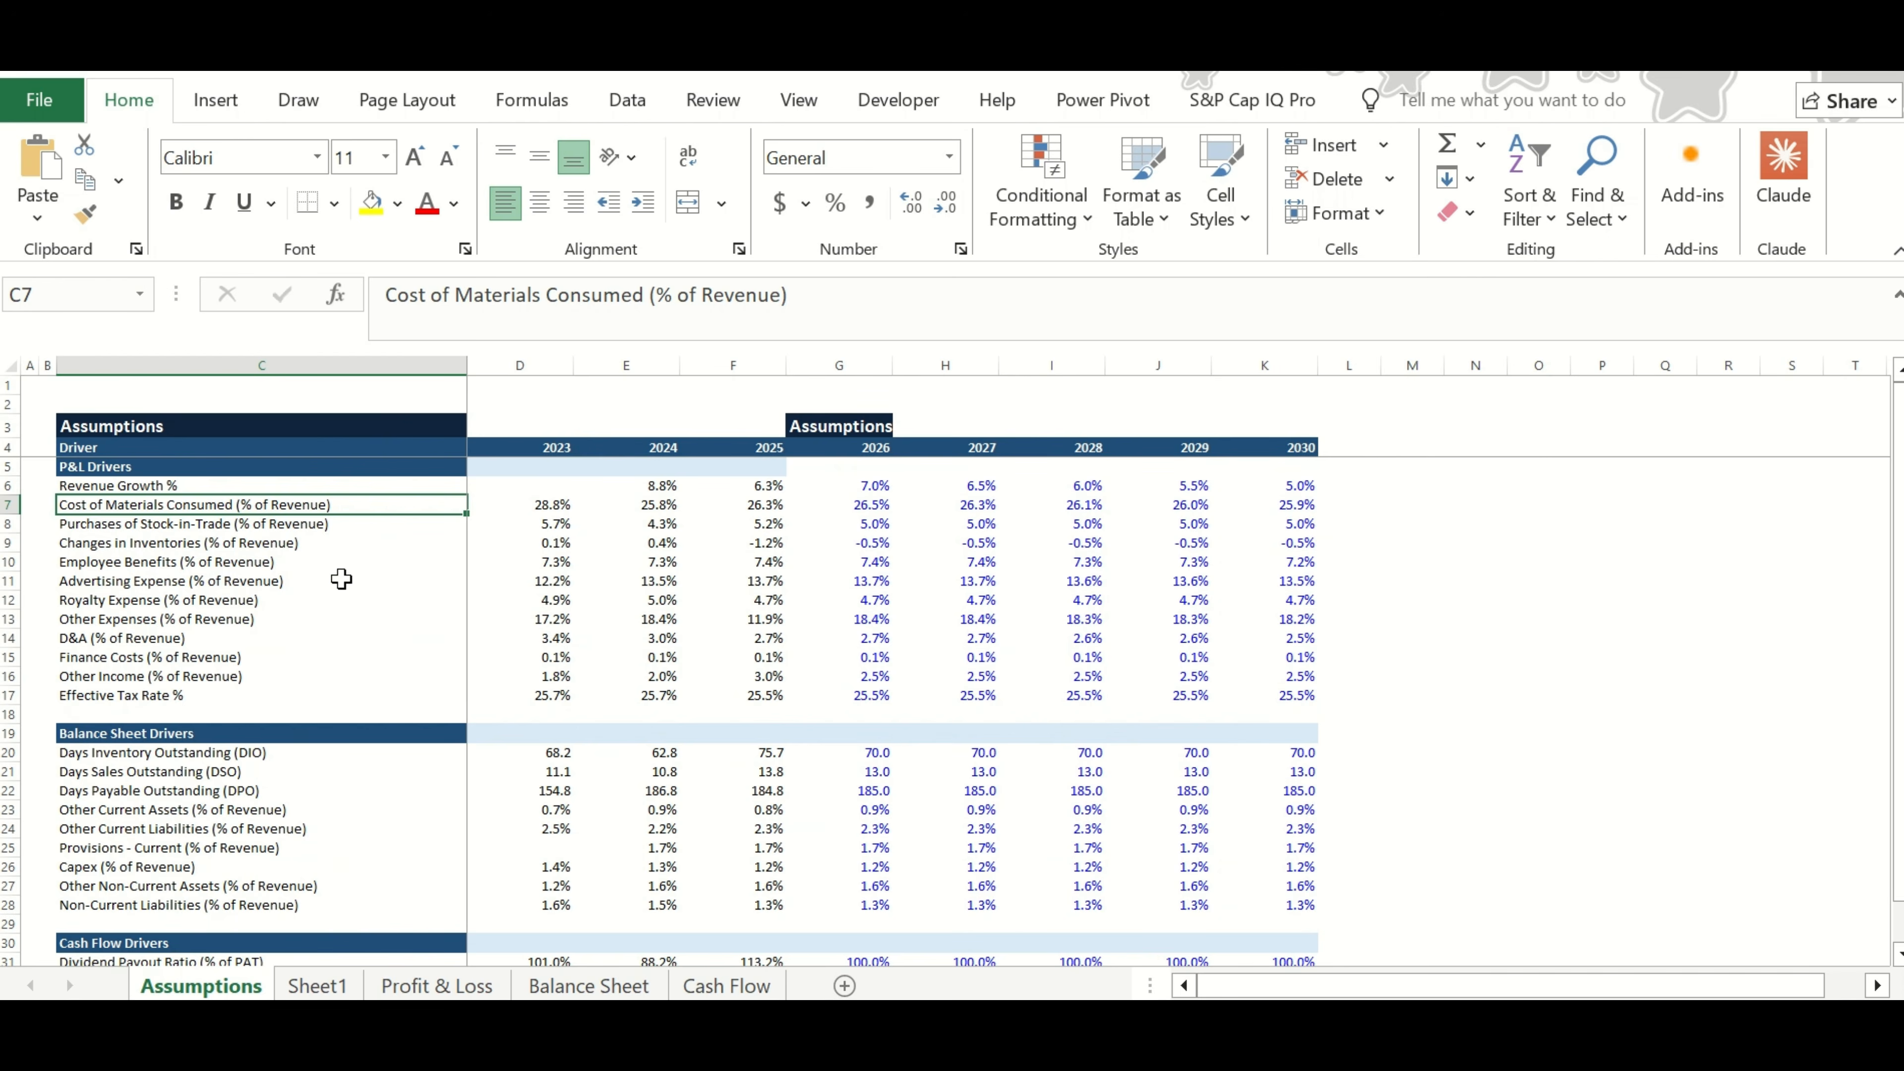
left_click(241, 484)
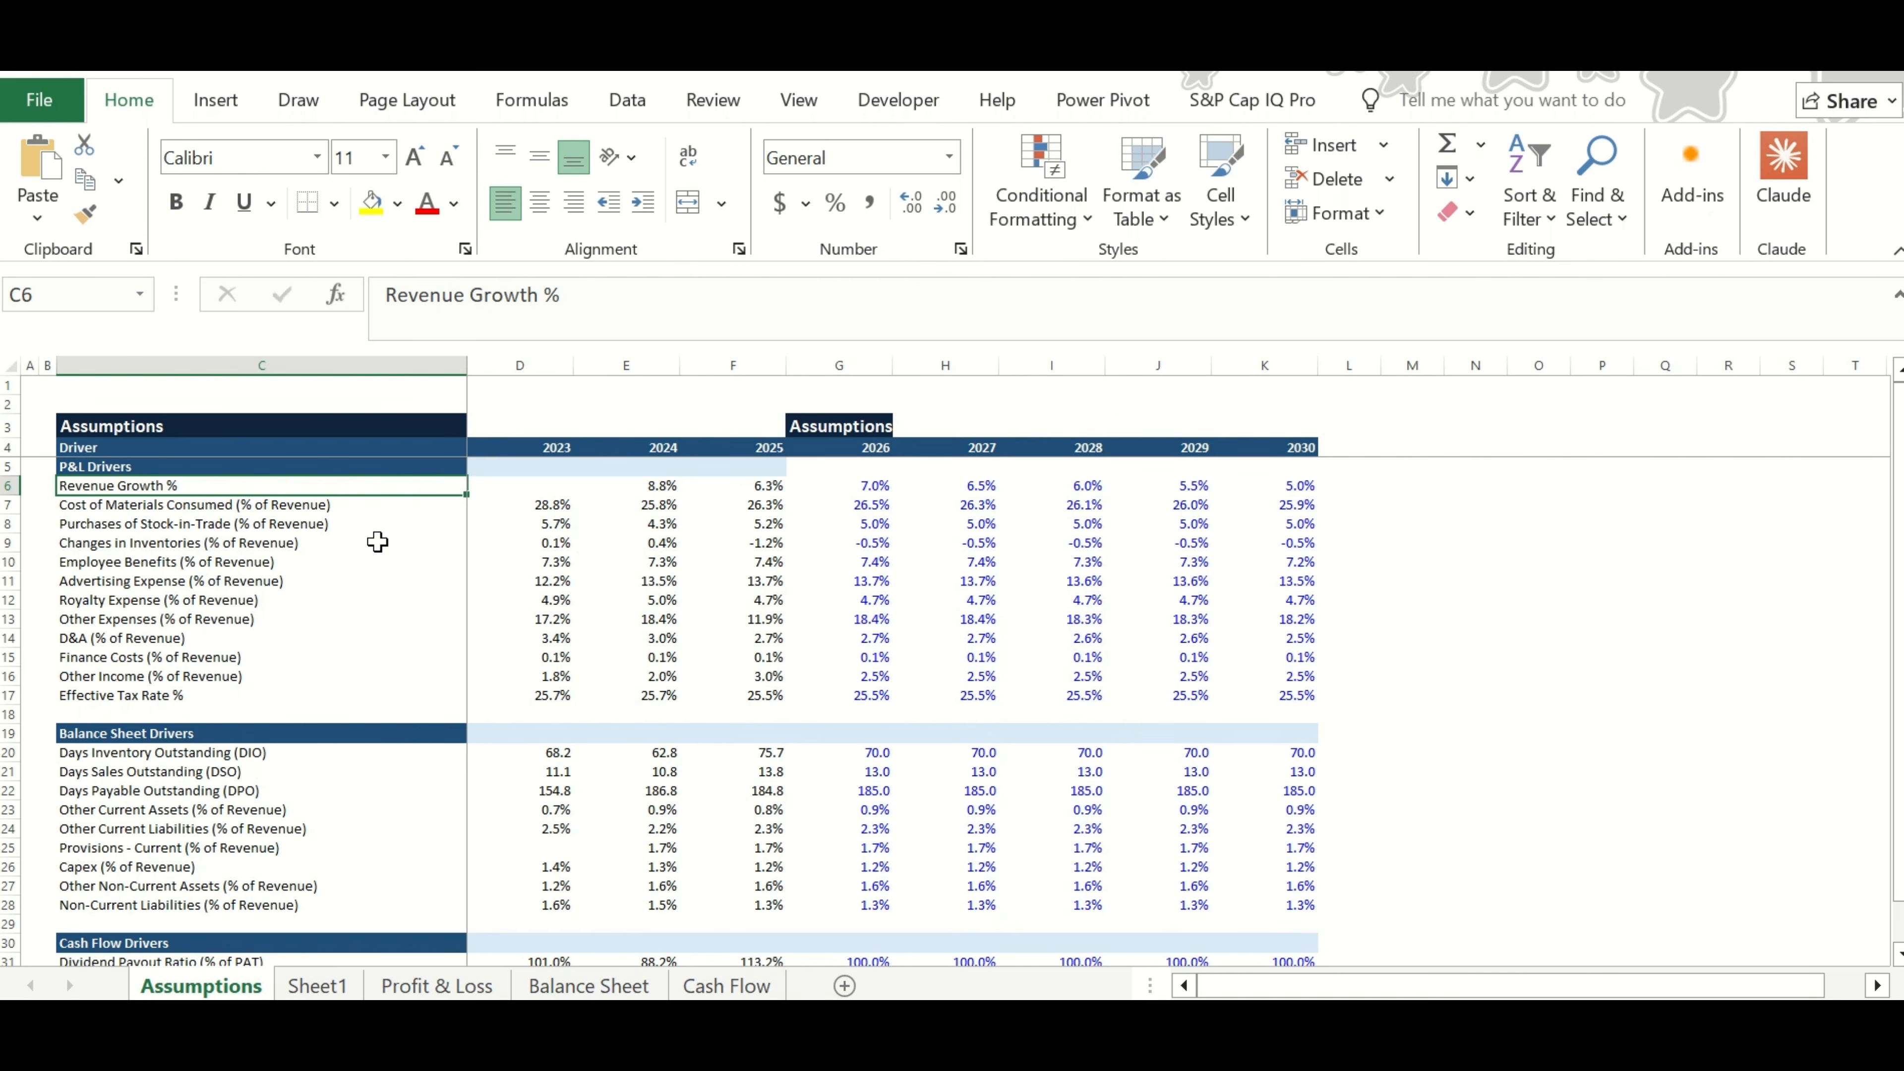
left_click_drag(331, 508, 544, 537)
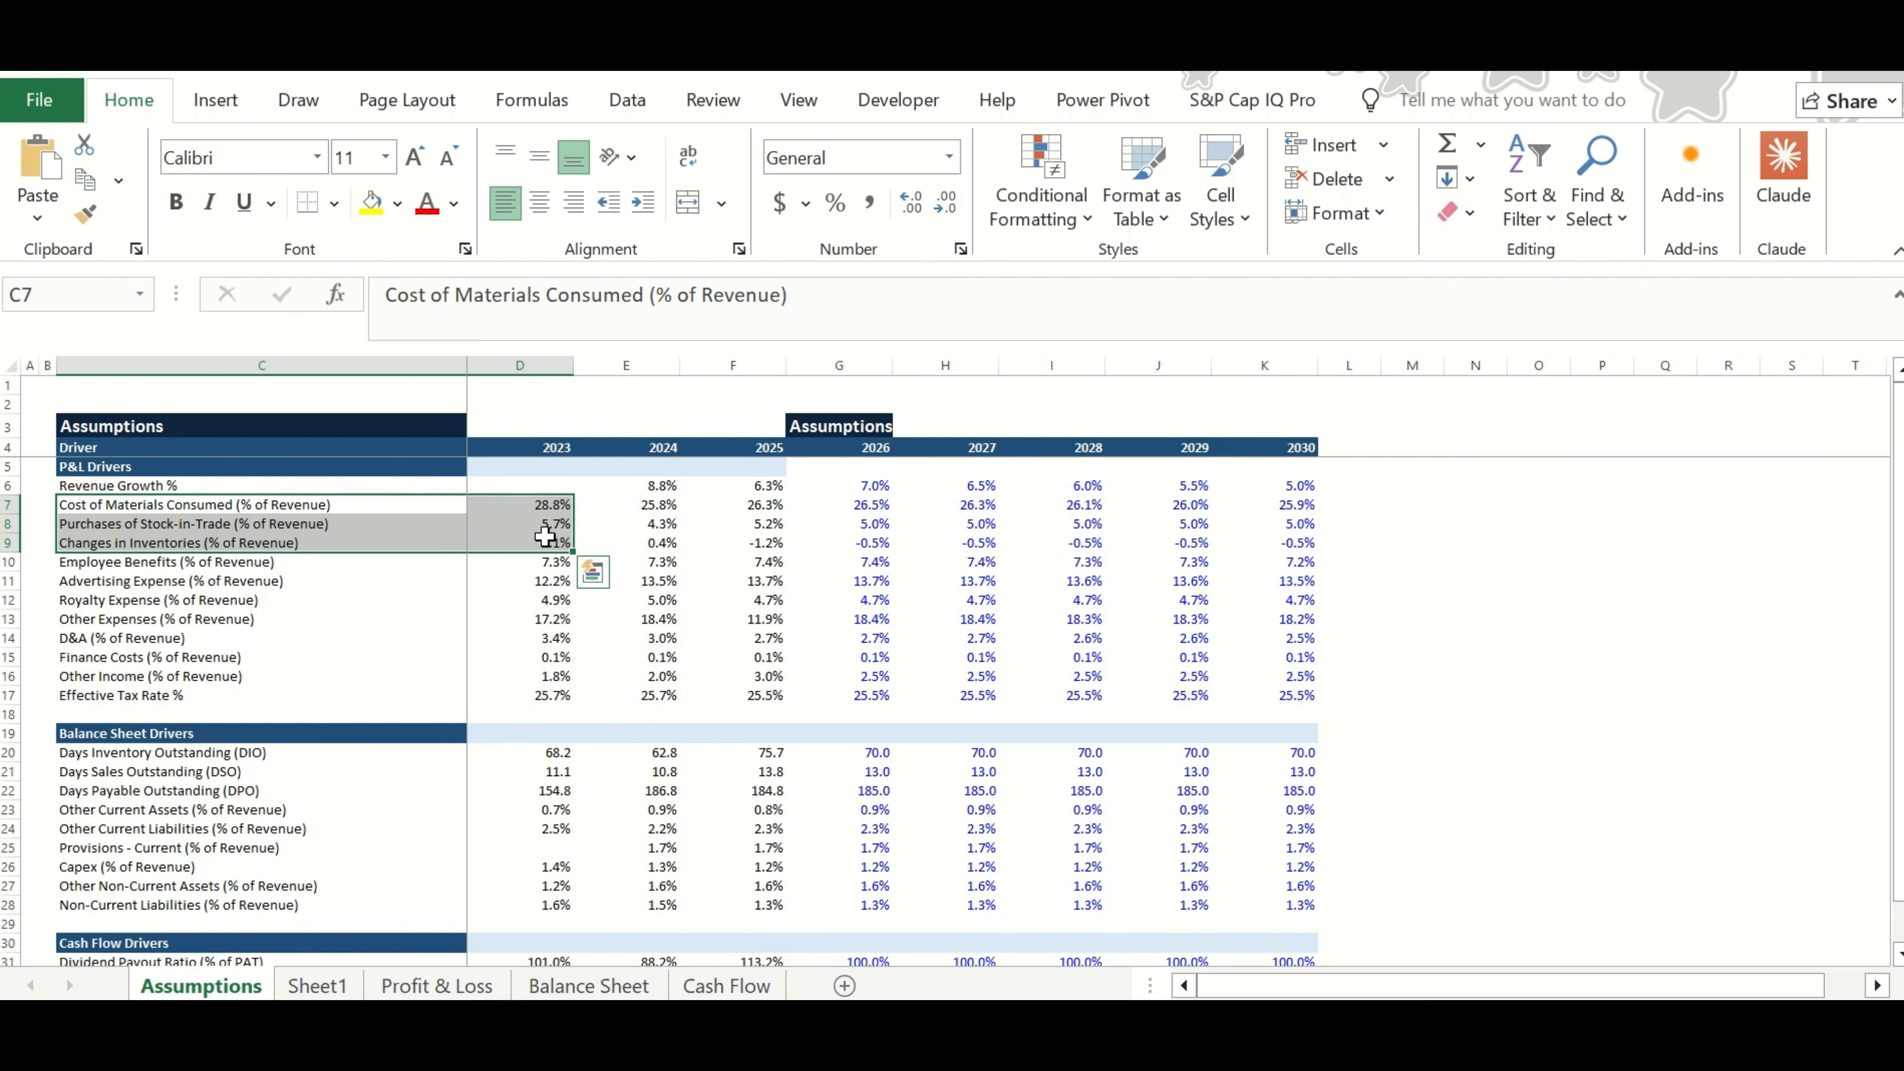
left_click_drag(759, 507, 768, 539)
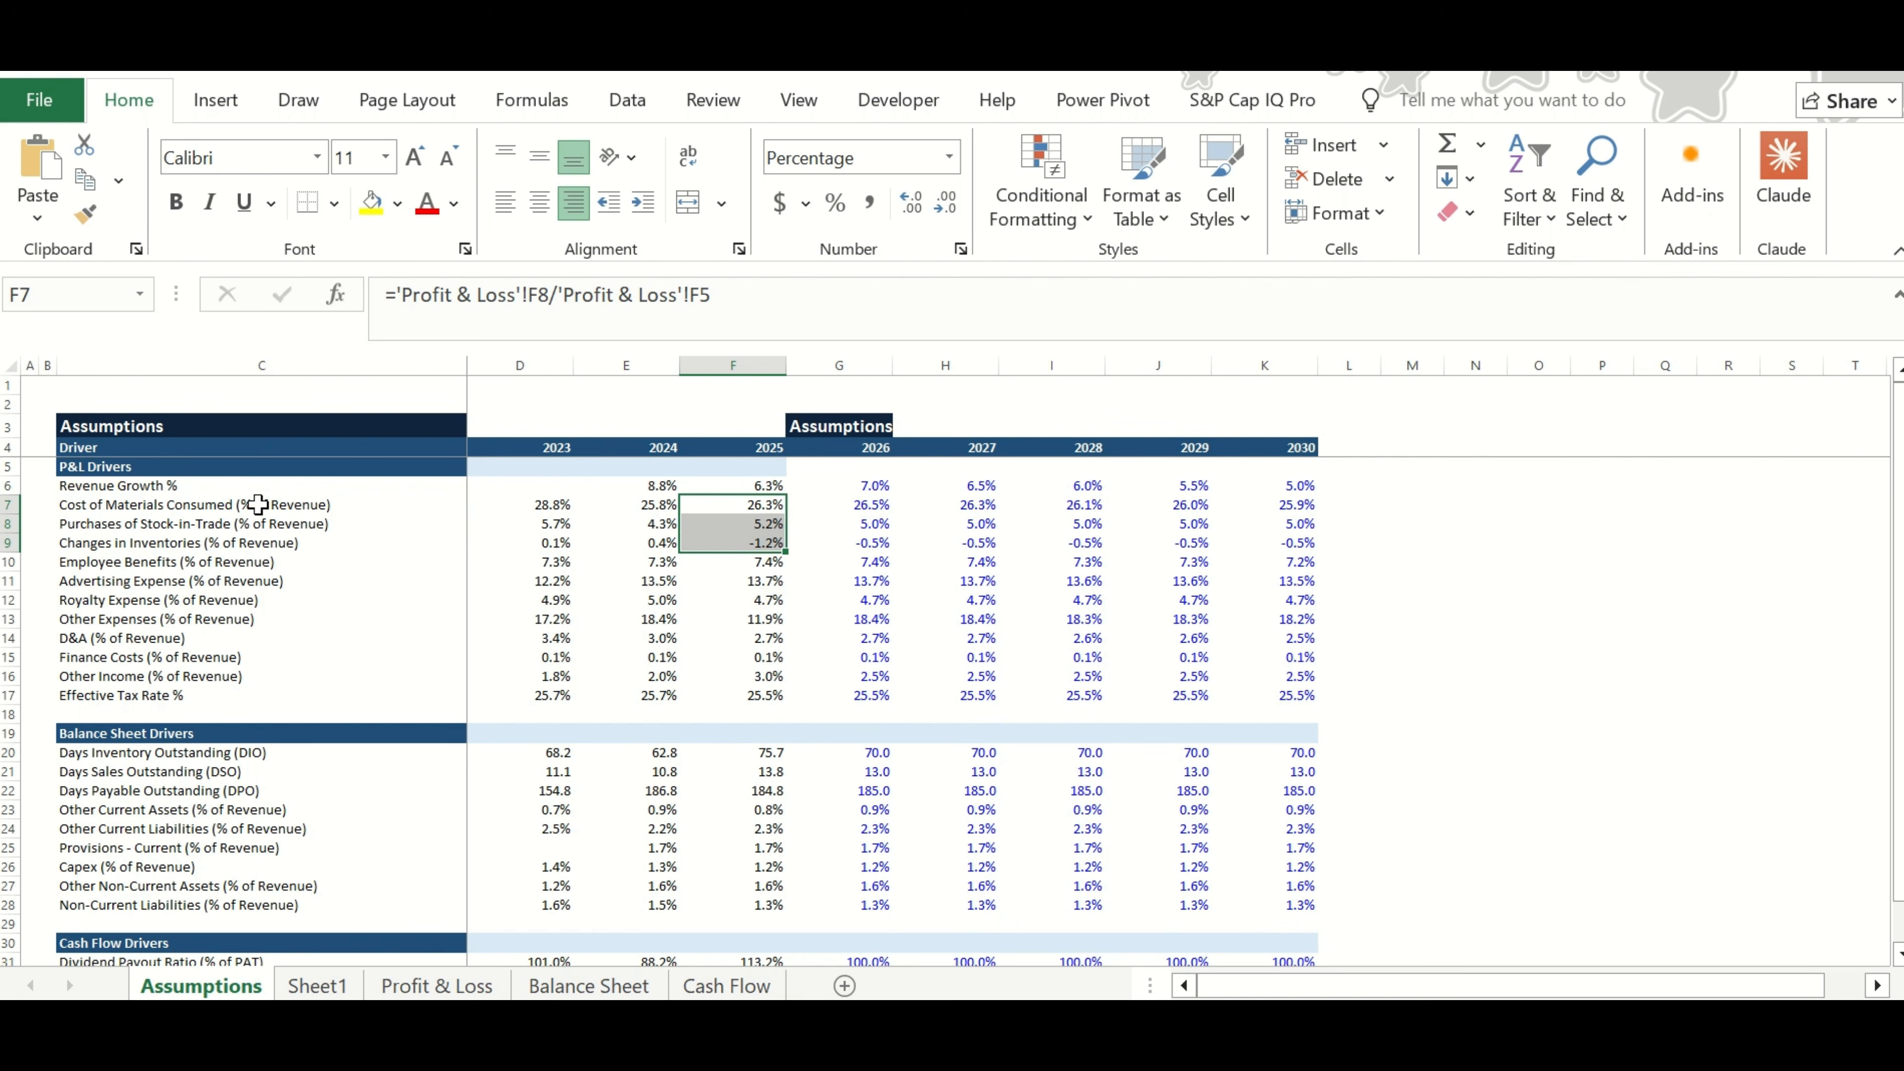
left_click_drag(255, 504, 260, 537)
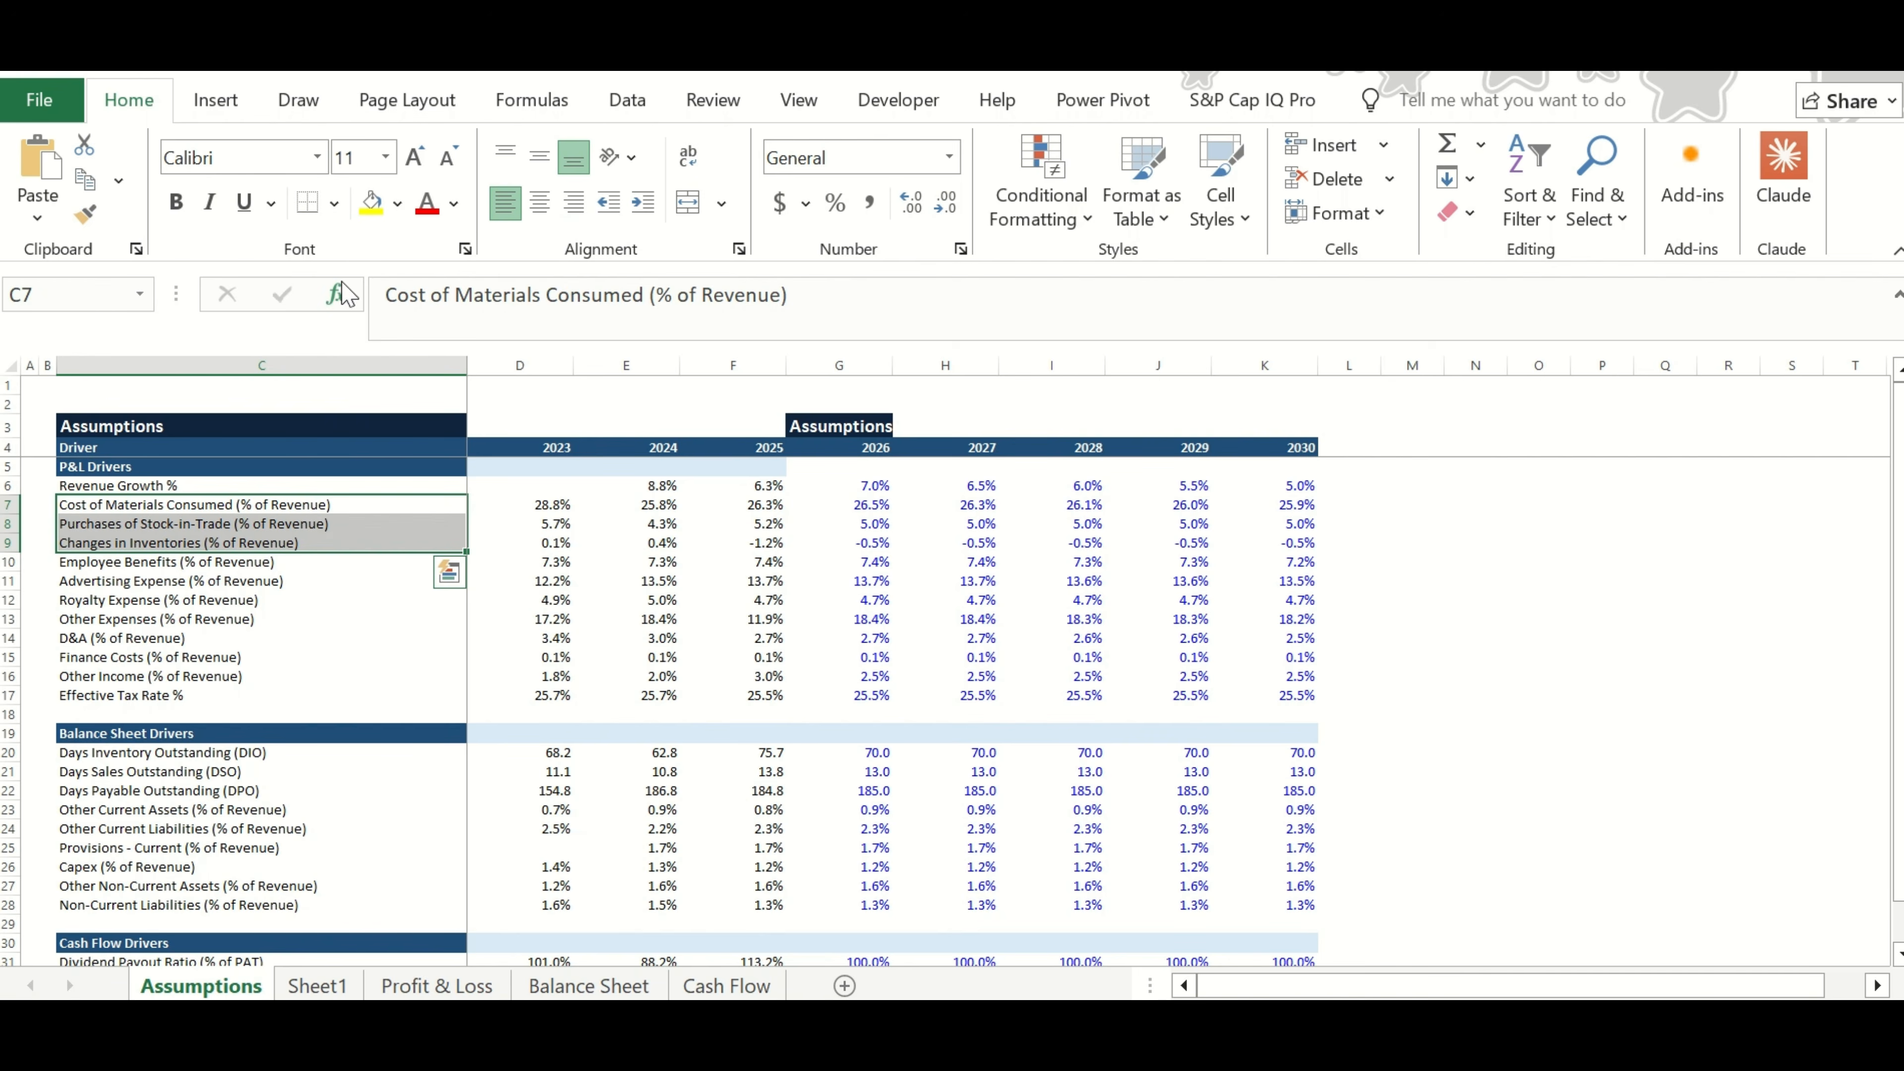
left_click(371, 202)
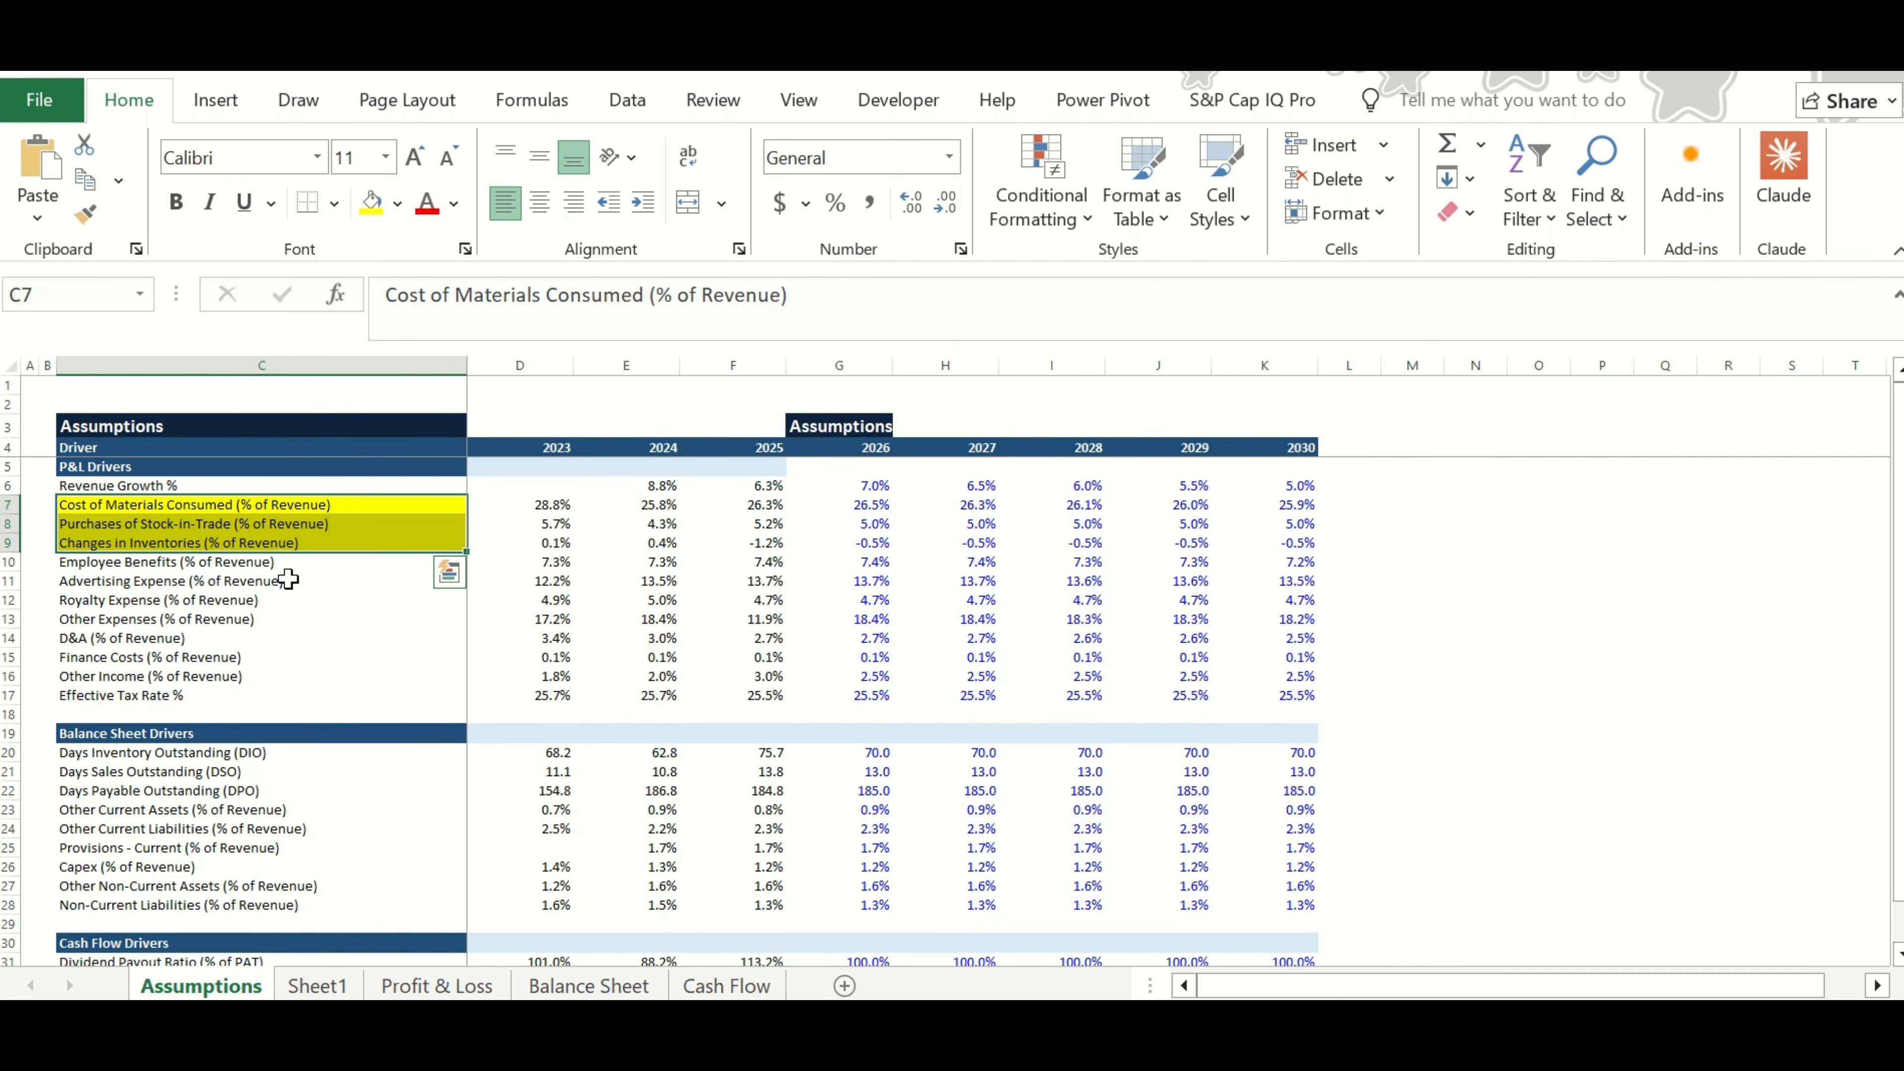
Examine the Employee Benefits, Advertising Expense and Royalty Expense ratios, comparing the historical years with the 2026 assumptions.
left_click(316, 564)
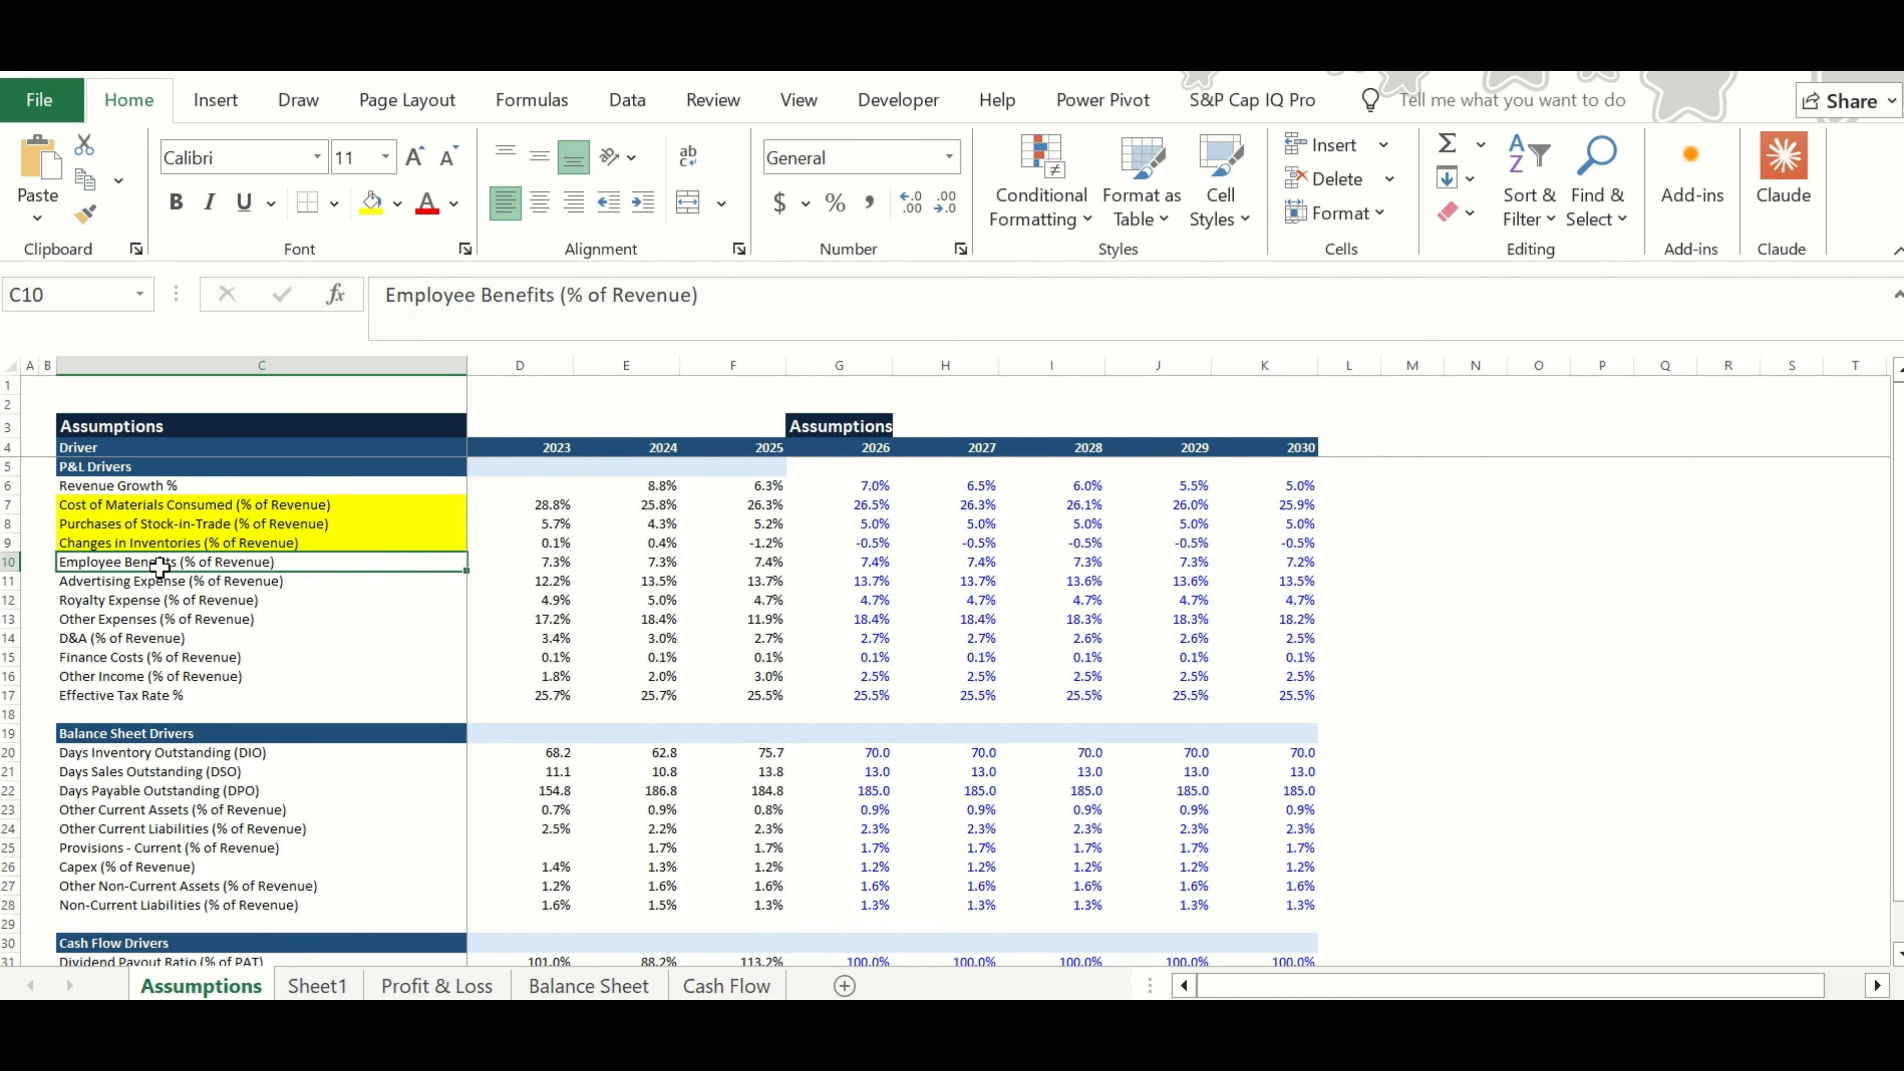
key("Right")
key("Right")
key("Right")
key("Right")
key("Down")
key("Left")
key("Left")
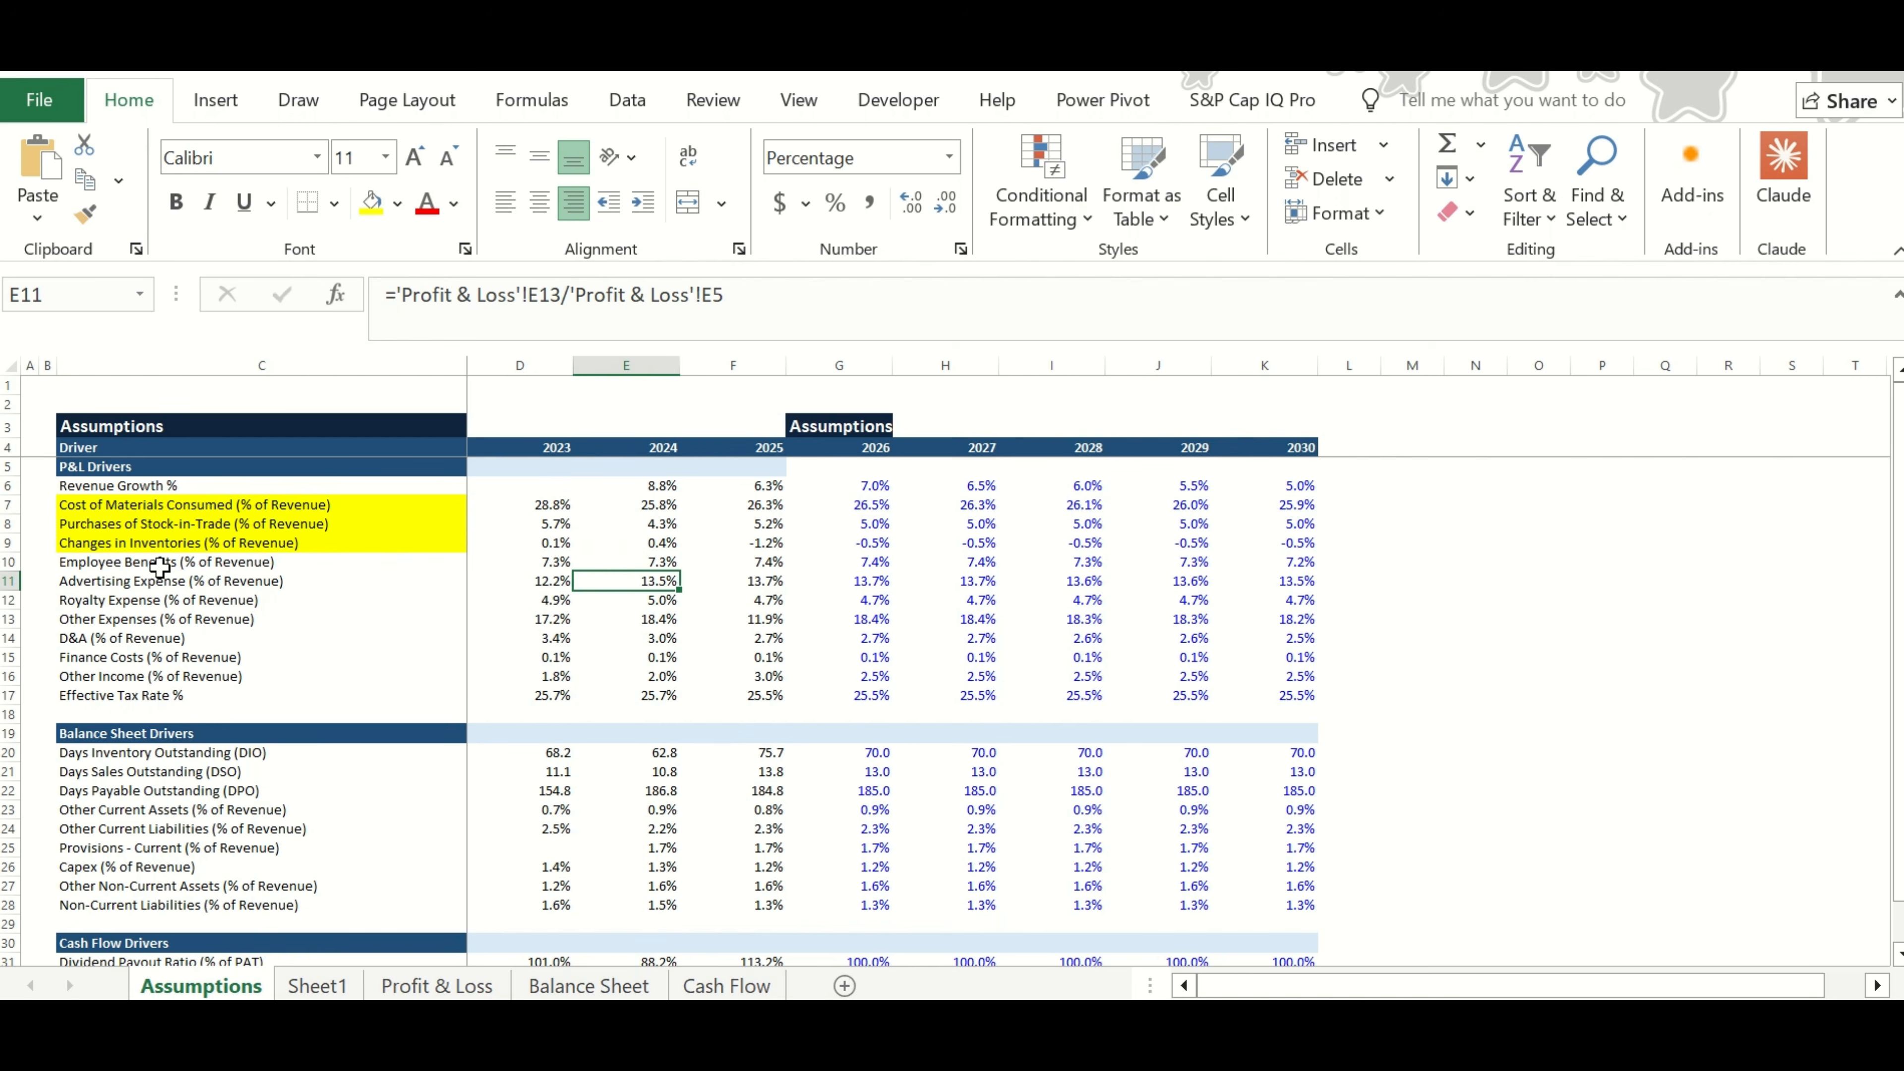
key("Left")
key("Right")
key("Right")
key("Right")
key("Down")
key("Left")
key("Left")
key("Right")
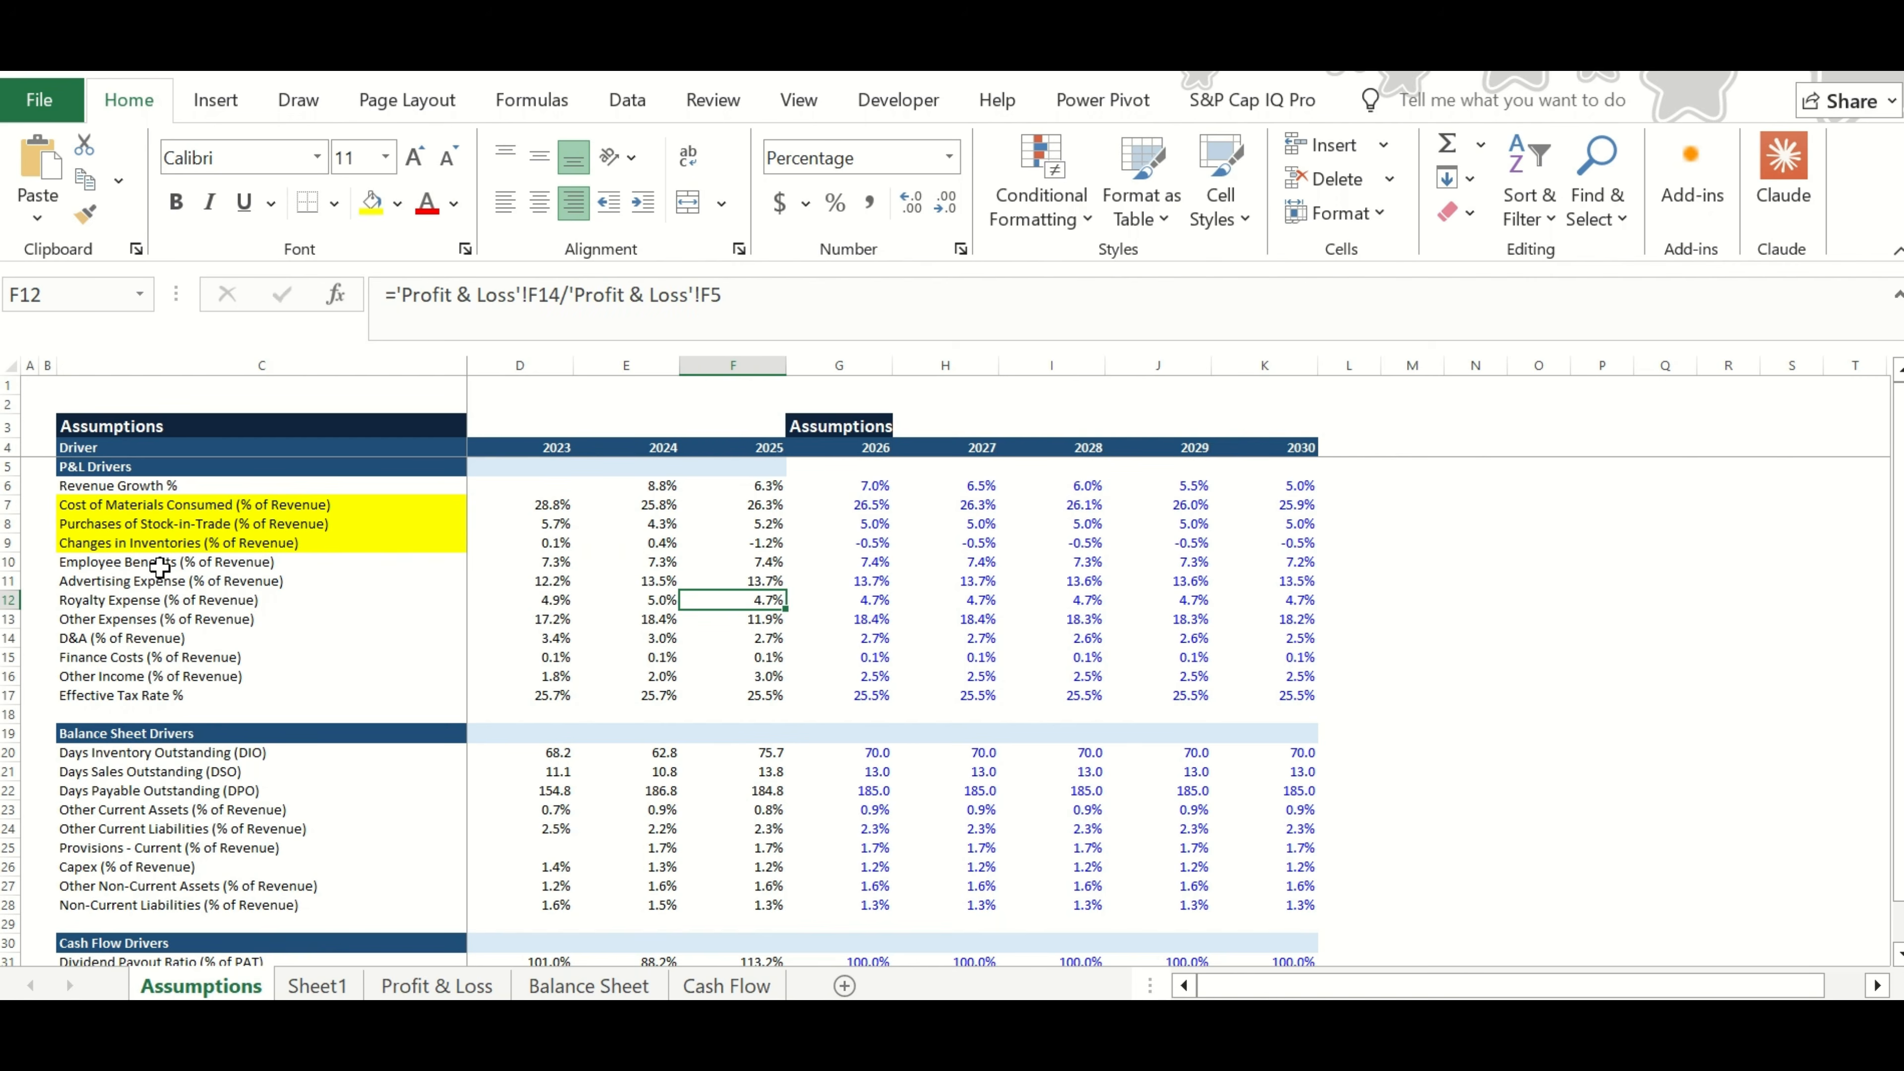
key("Right")
Examine the Other Expenses (% of Revenue) row, comparing its historical ratios with the 2026 and 2027 assumptions.
key("Down")
key("Left")
key("Left")
key("Left")
key("Left")
key("Left")
key("Right")
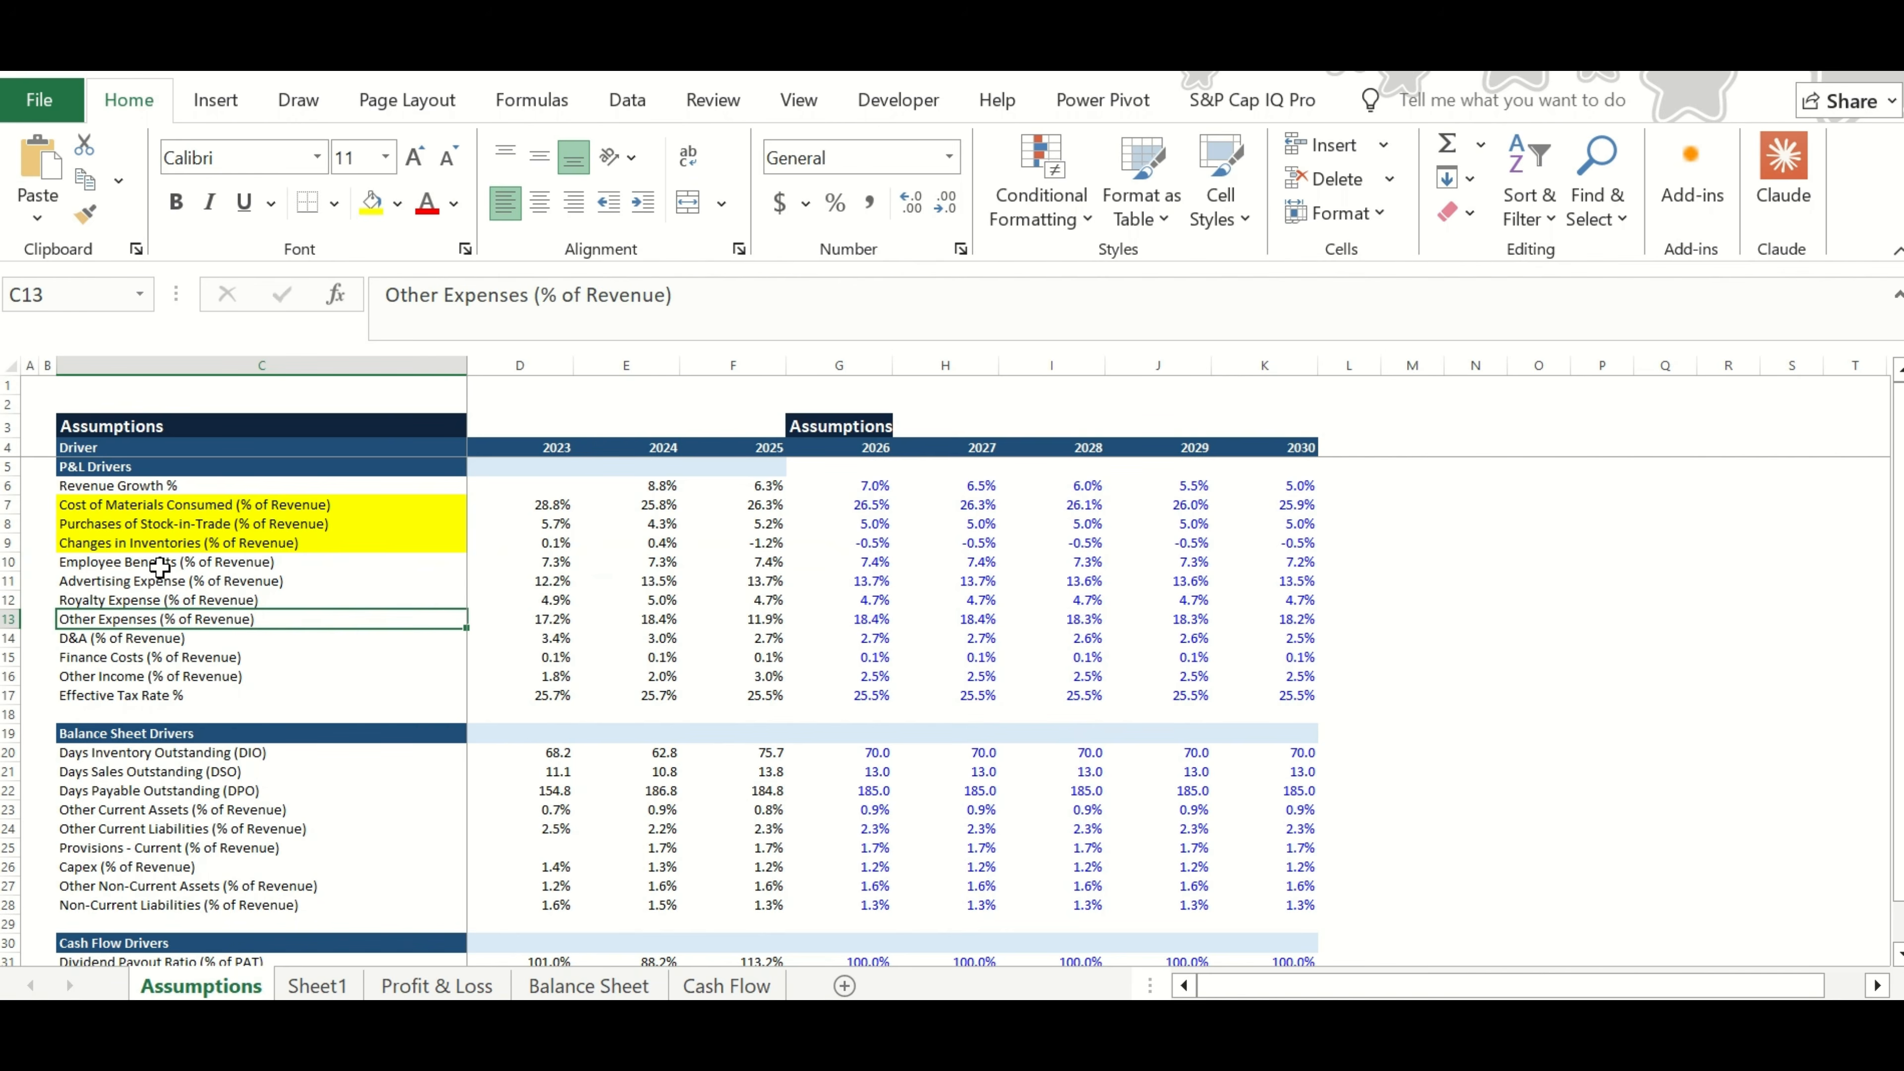
key("Right")
key("Right")
key("Right")
key("Left")
key("Right")
key("Right")
key("Right")
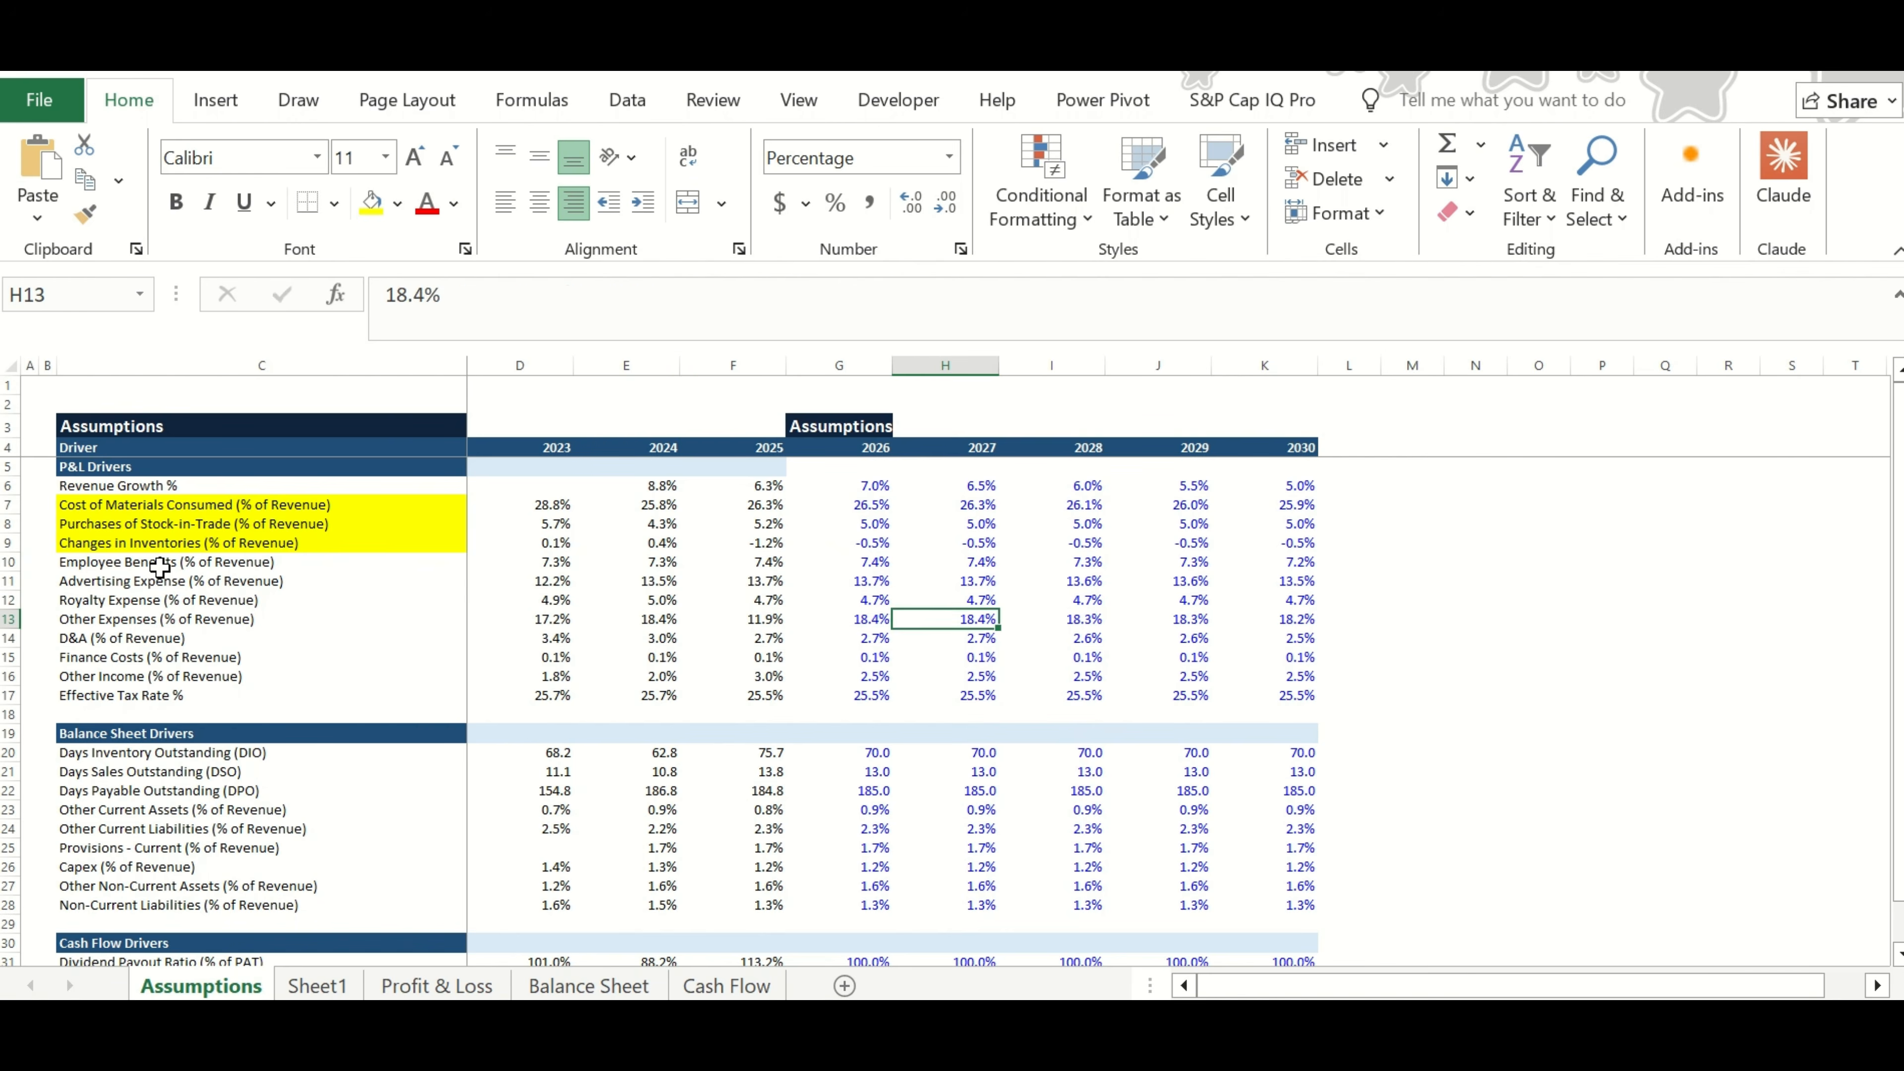
key("Left")
key("Left")
key("Left")
key("Left")
key("Left")
Check the D&A (% of Revenue) ratios across the years and highlight the row's label in yellow.
key("Down")
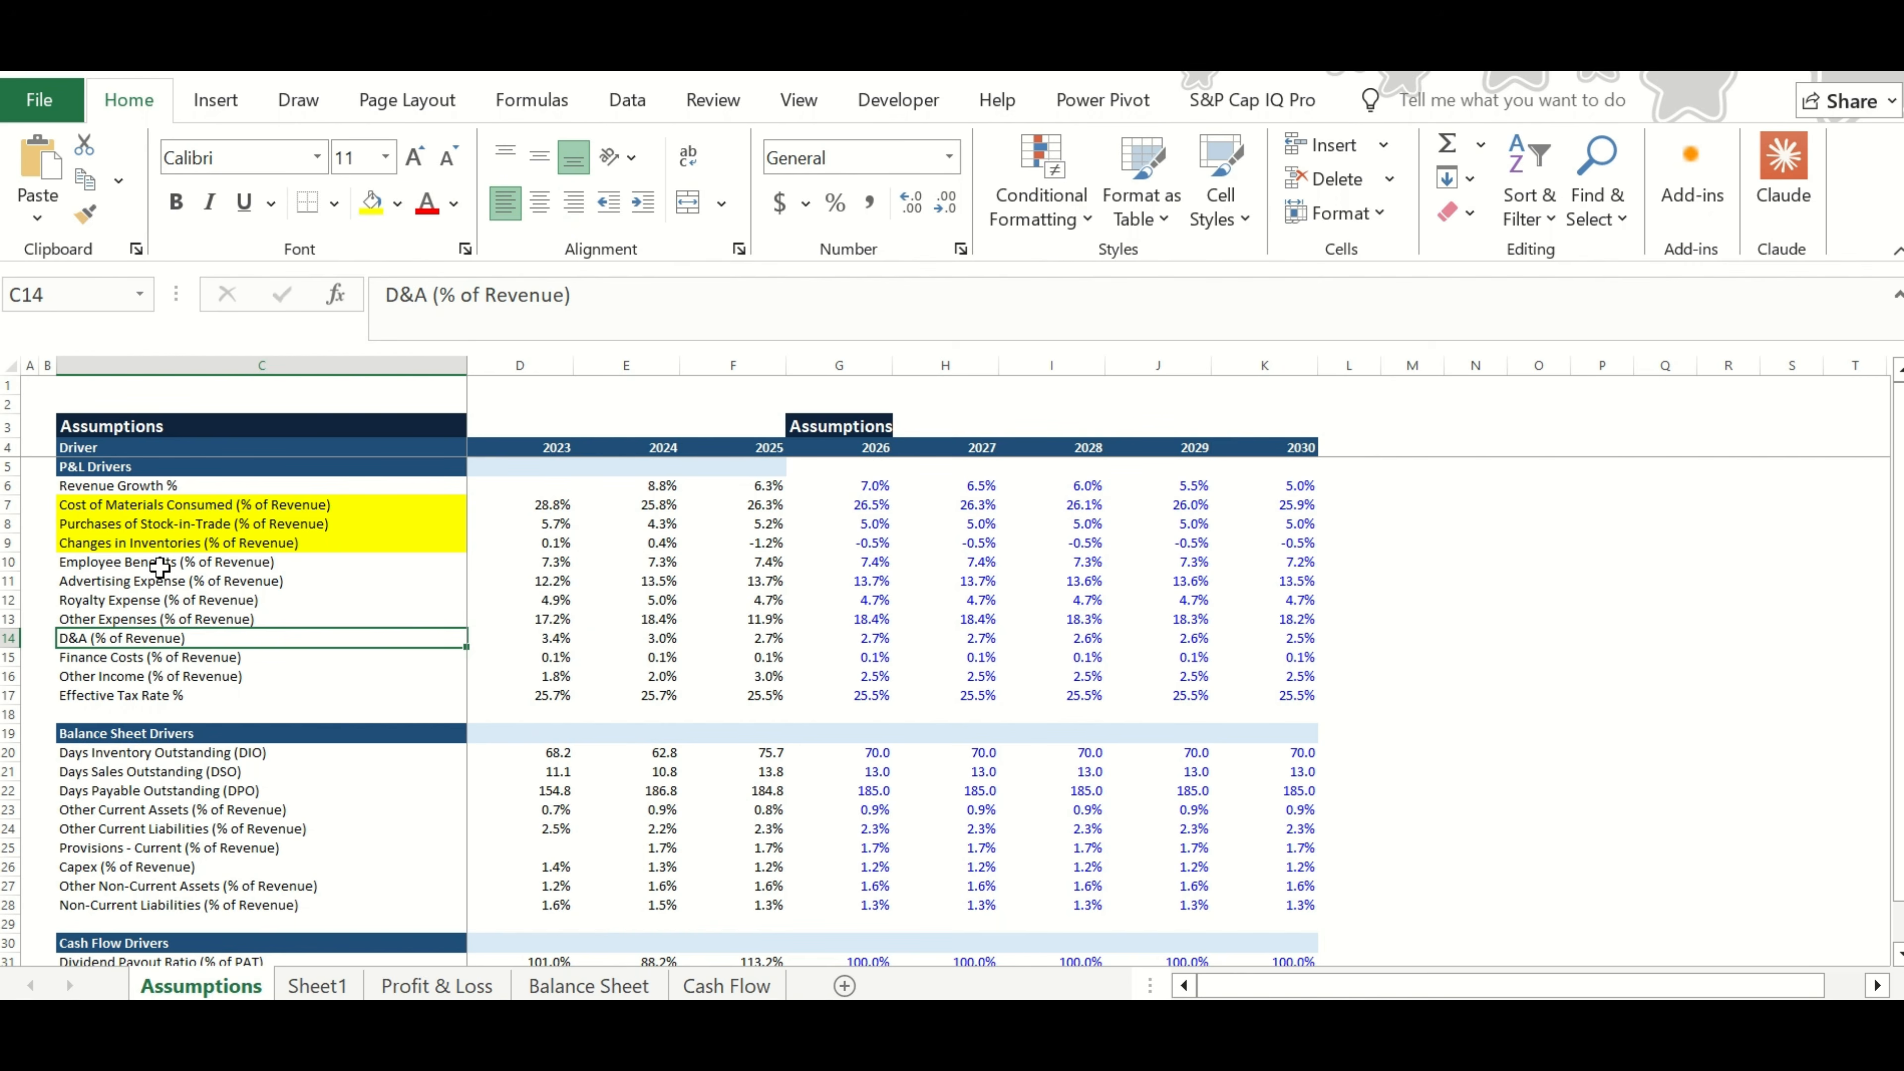
key("Right")
key("Right")
key("Right")
key("Right")
key("Right")
key("Left")
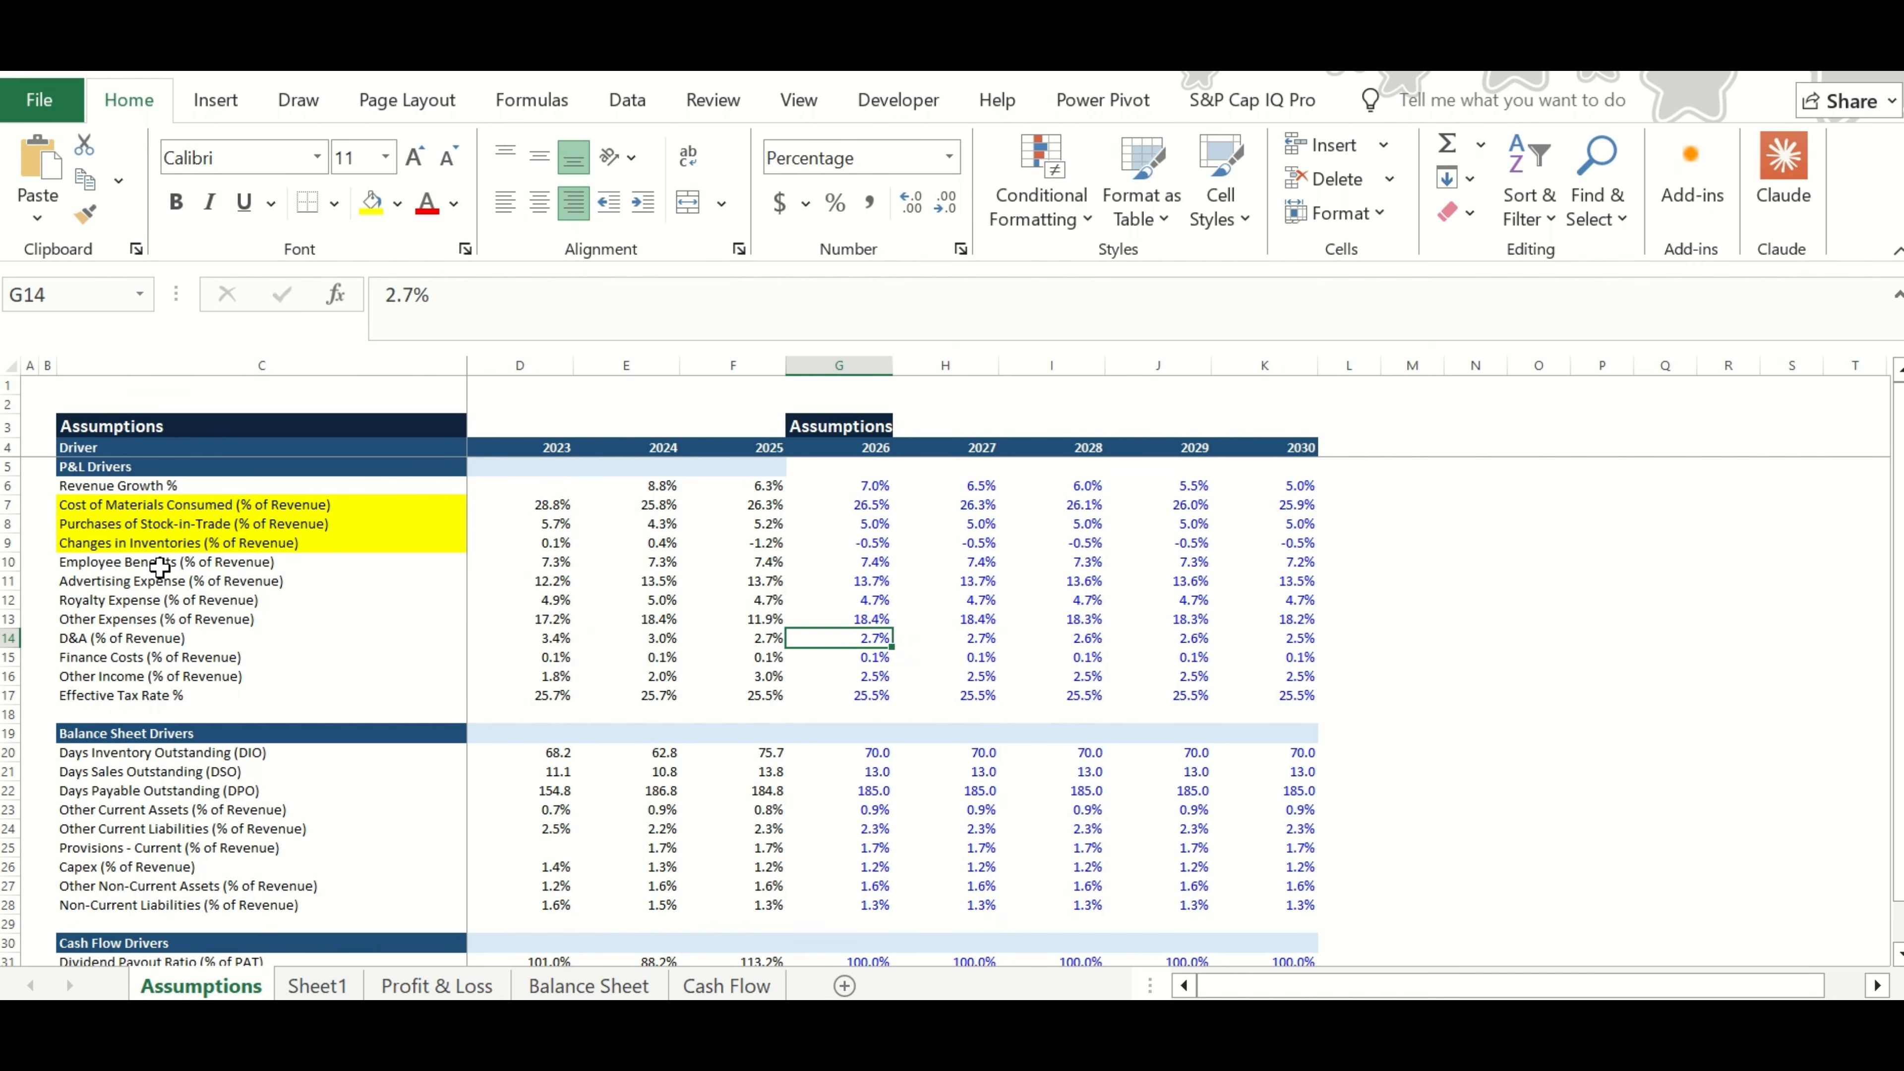
key("Left")
key("Left")
key("Left")
key("Left")
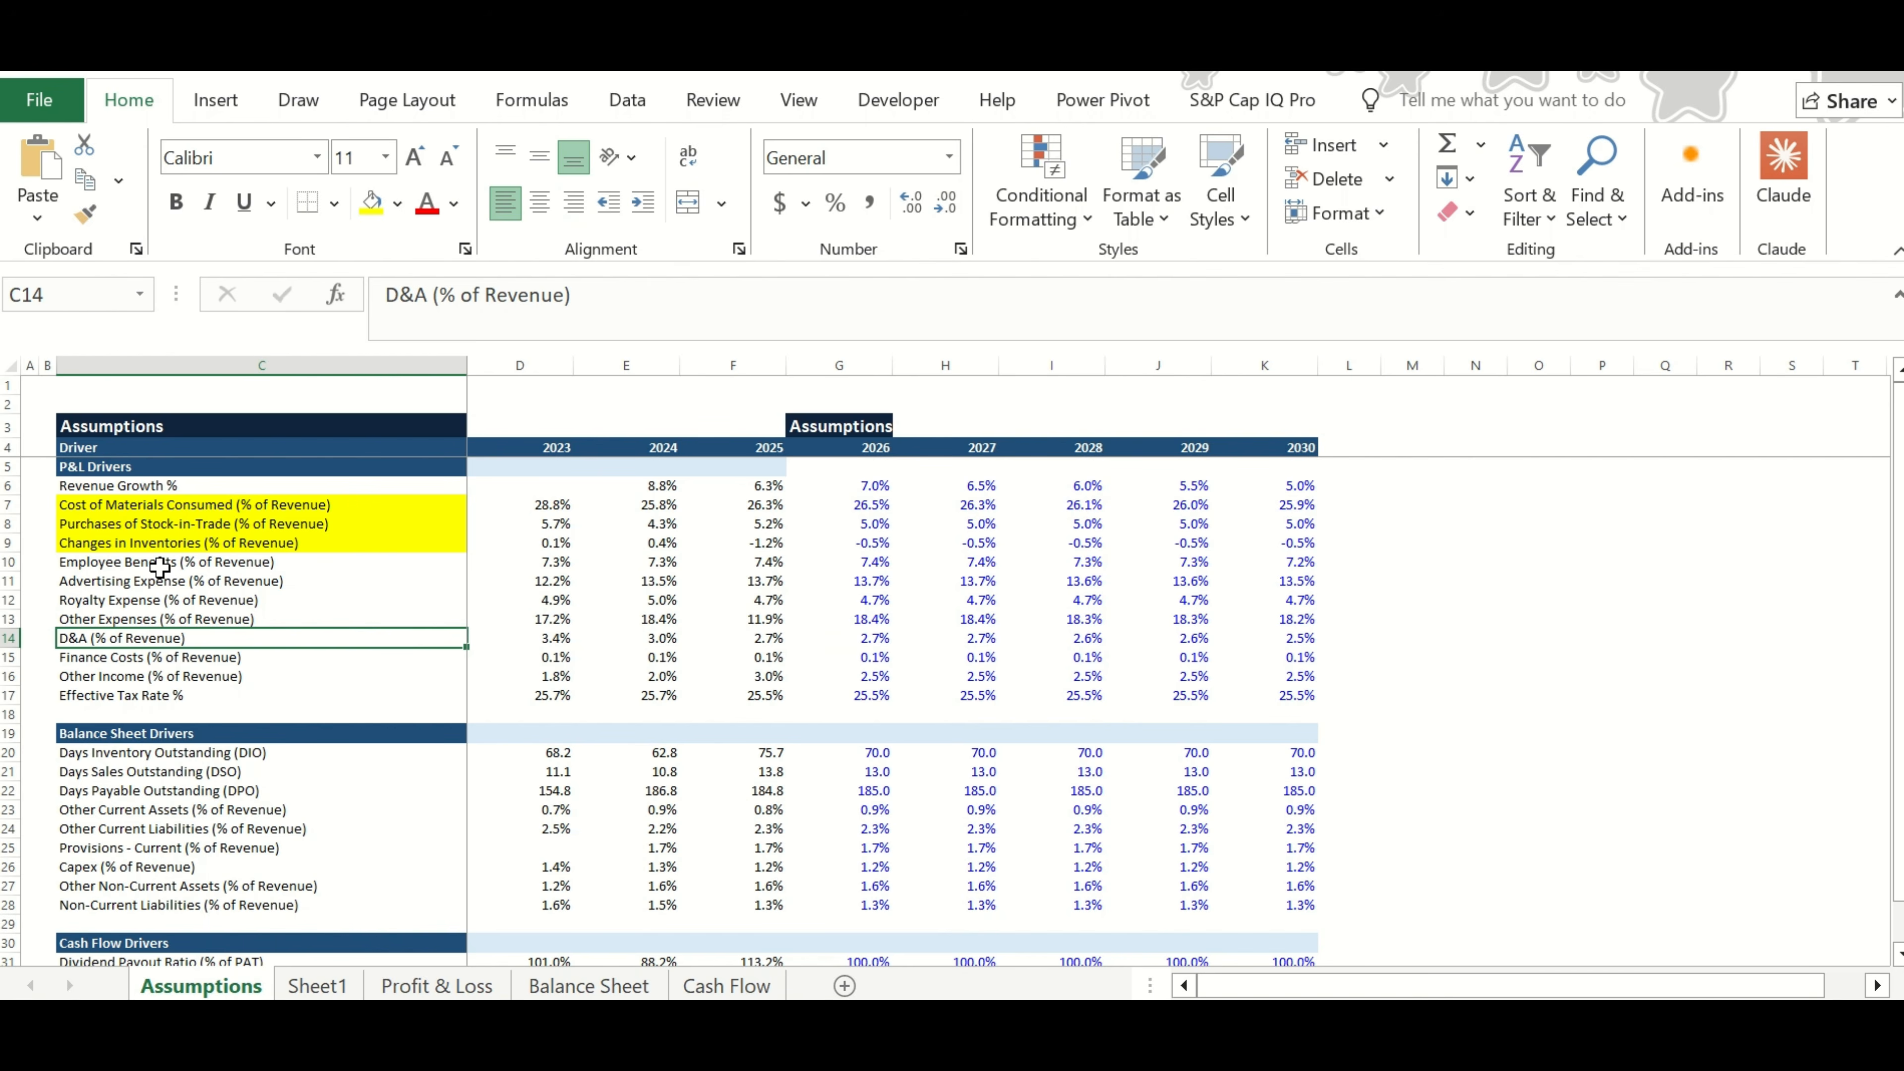
left_click(370, 202)
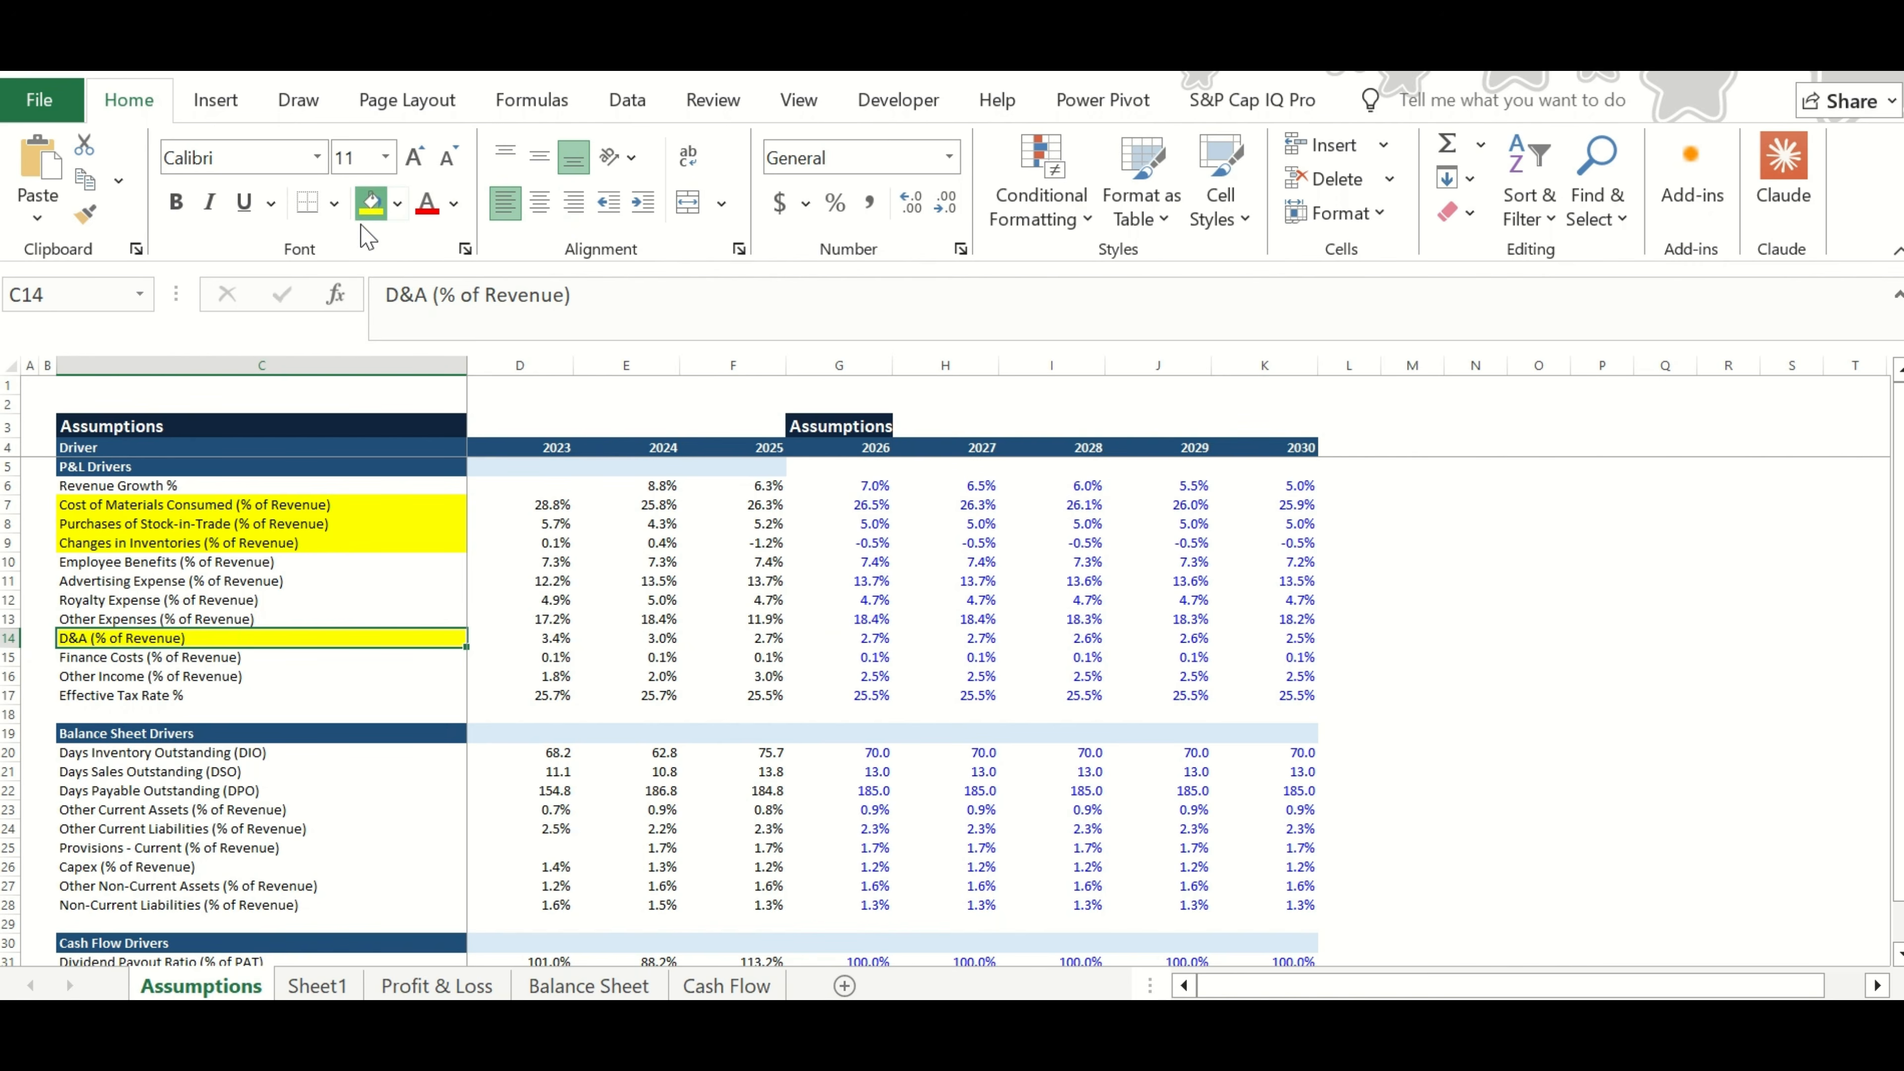
Highlight the Finance Costs (% of Revenue) label in yellow.
key("Down")
key("Down")
key("Up")
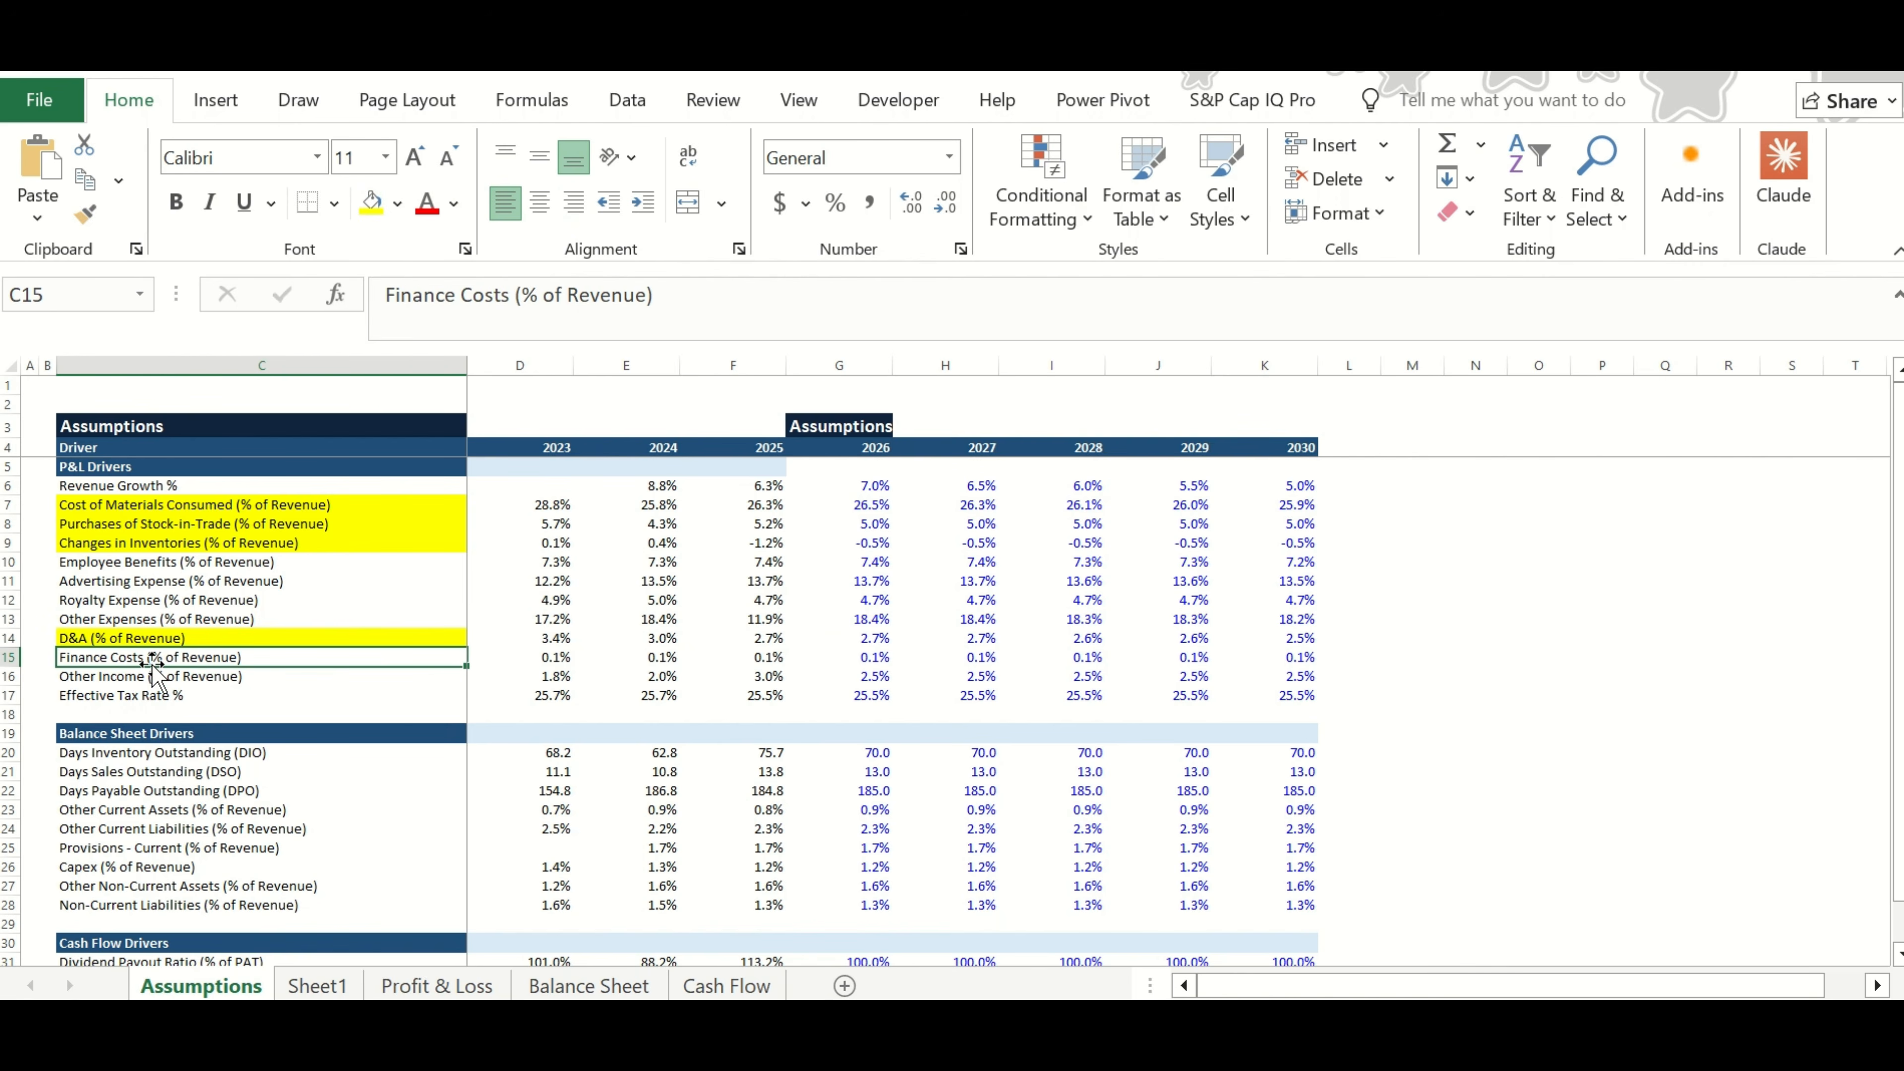
left_click(371, 204)
Examine the Finance Costs (% of Revenue) ratios from 2023 through the 2026 assumption.
key("Right")
key("Right")
key("Right")
key("Right")
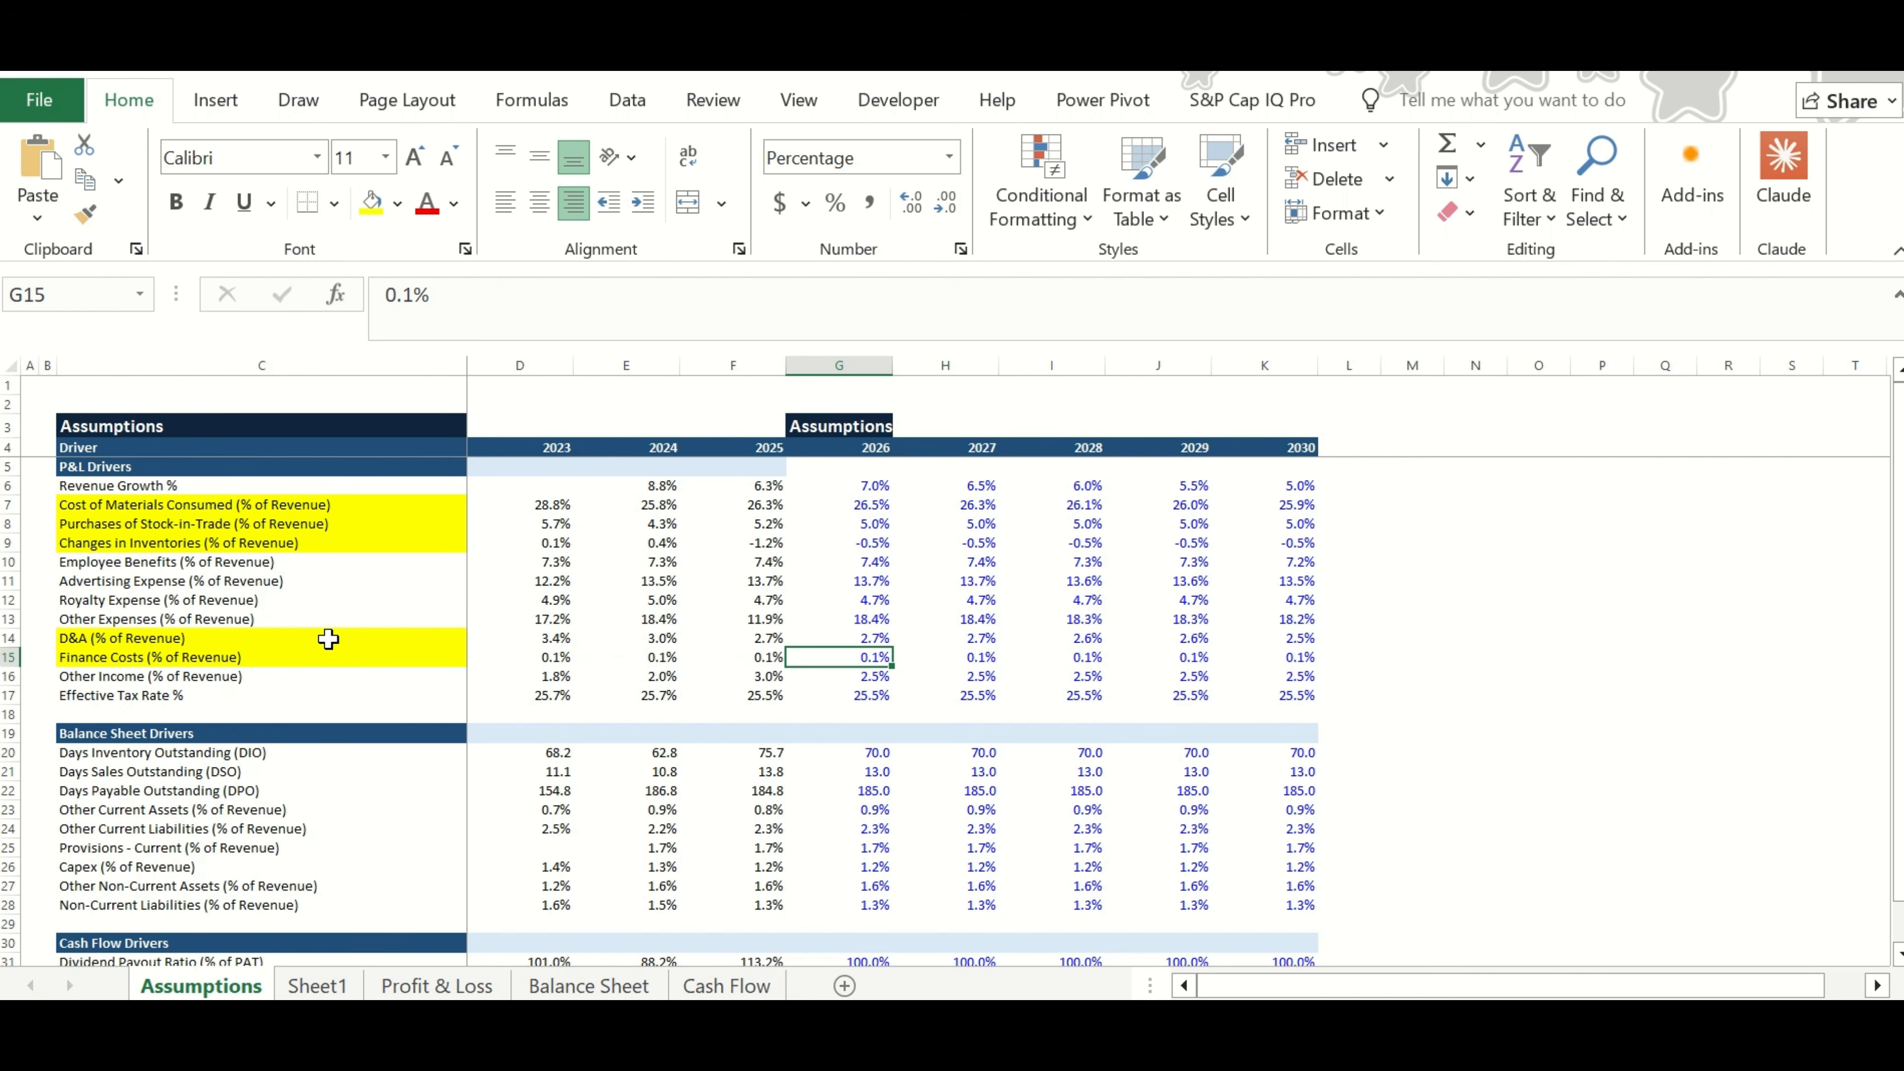
key("Left")
key("Left")
key("Left")
key("Left")
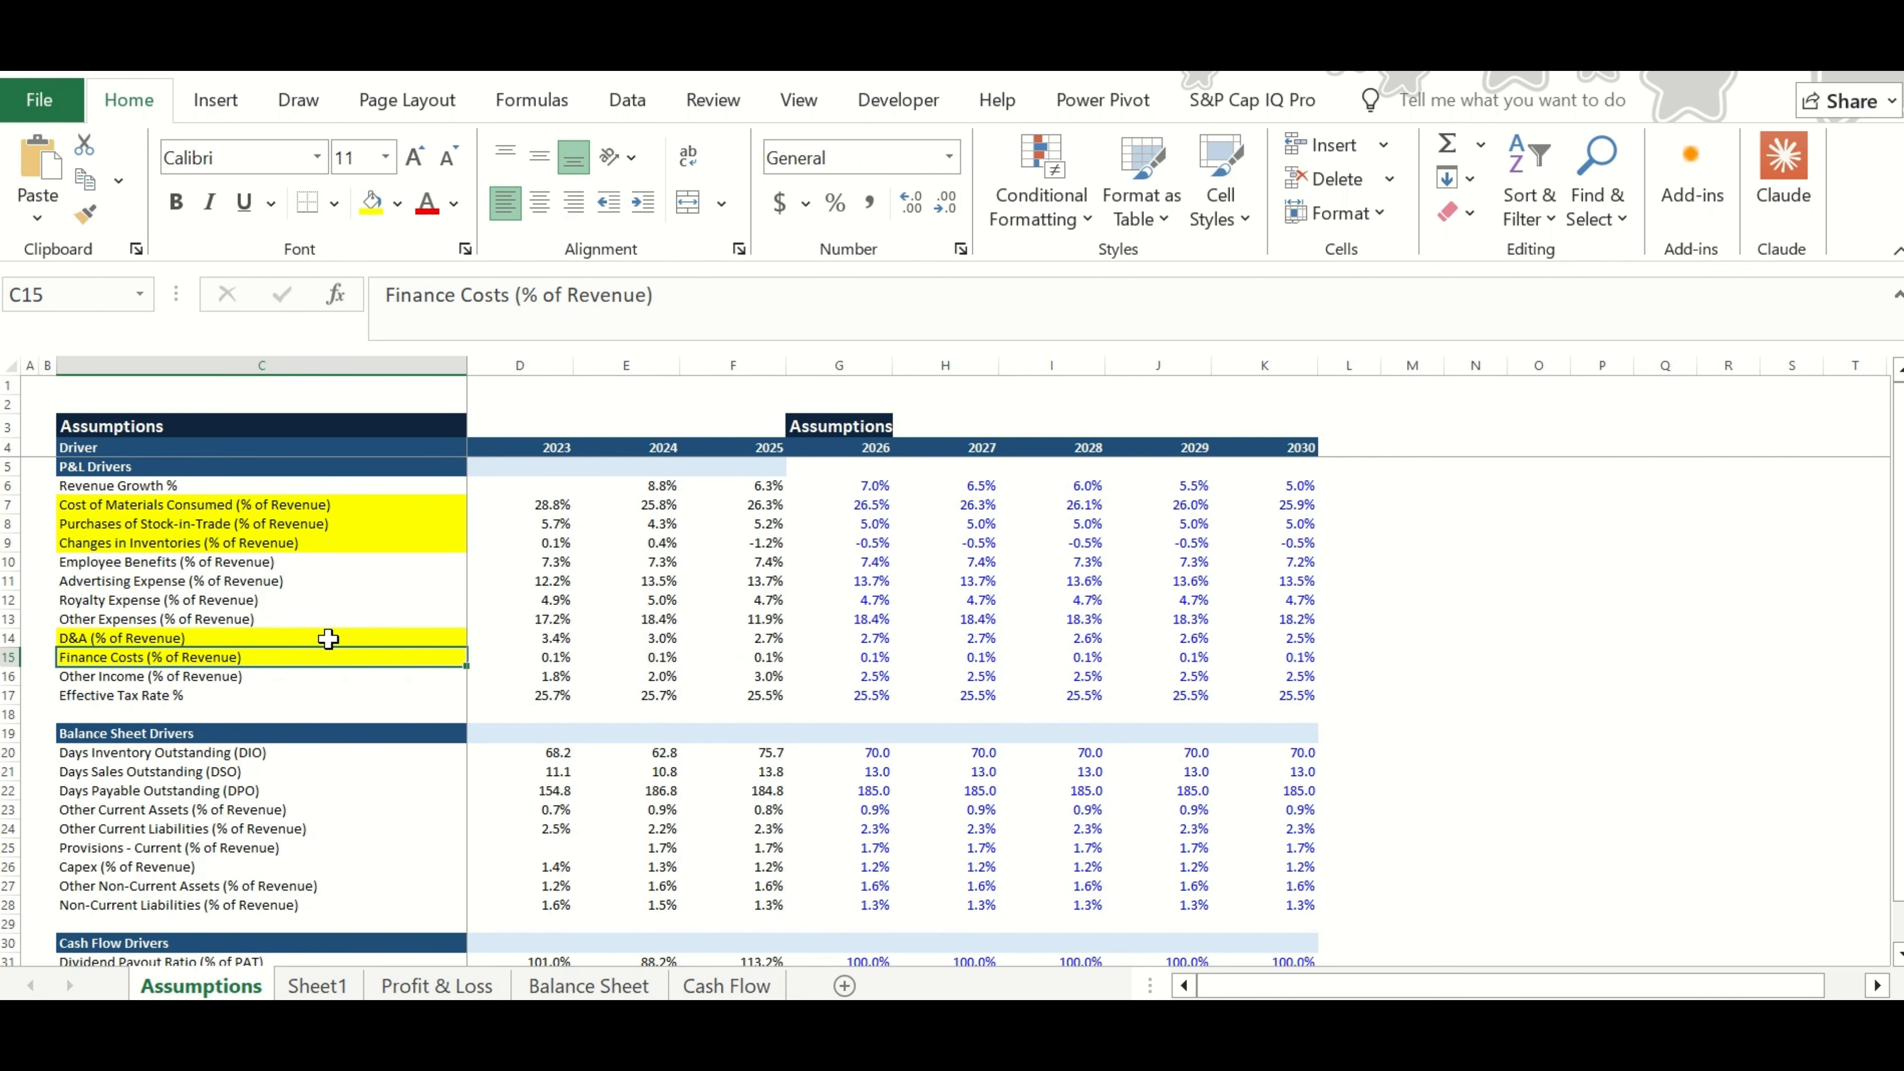
Examine the Other Income (% of Revenue) ratios from 2023 through the 2027 assumption.
key("Down")
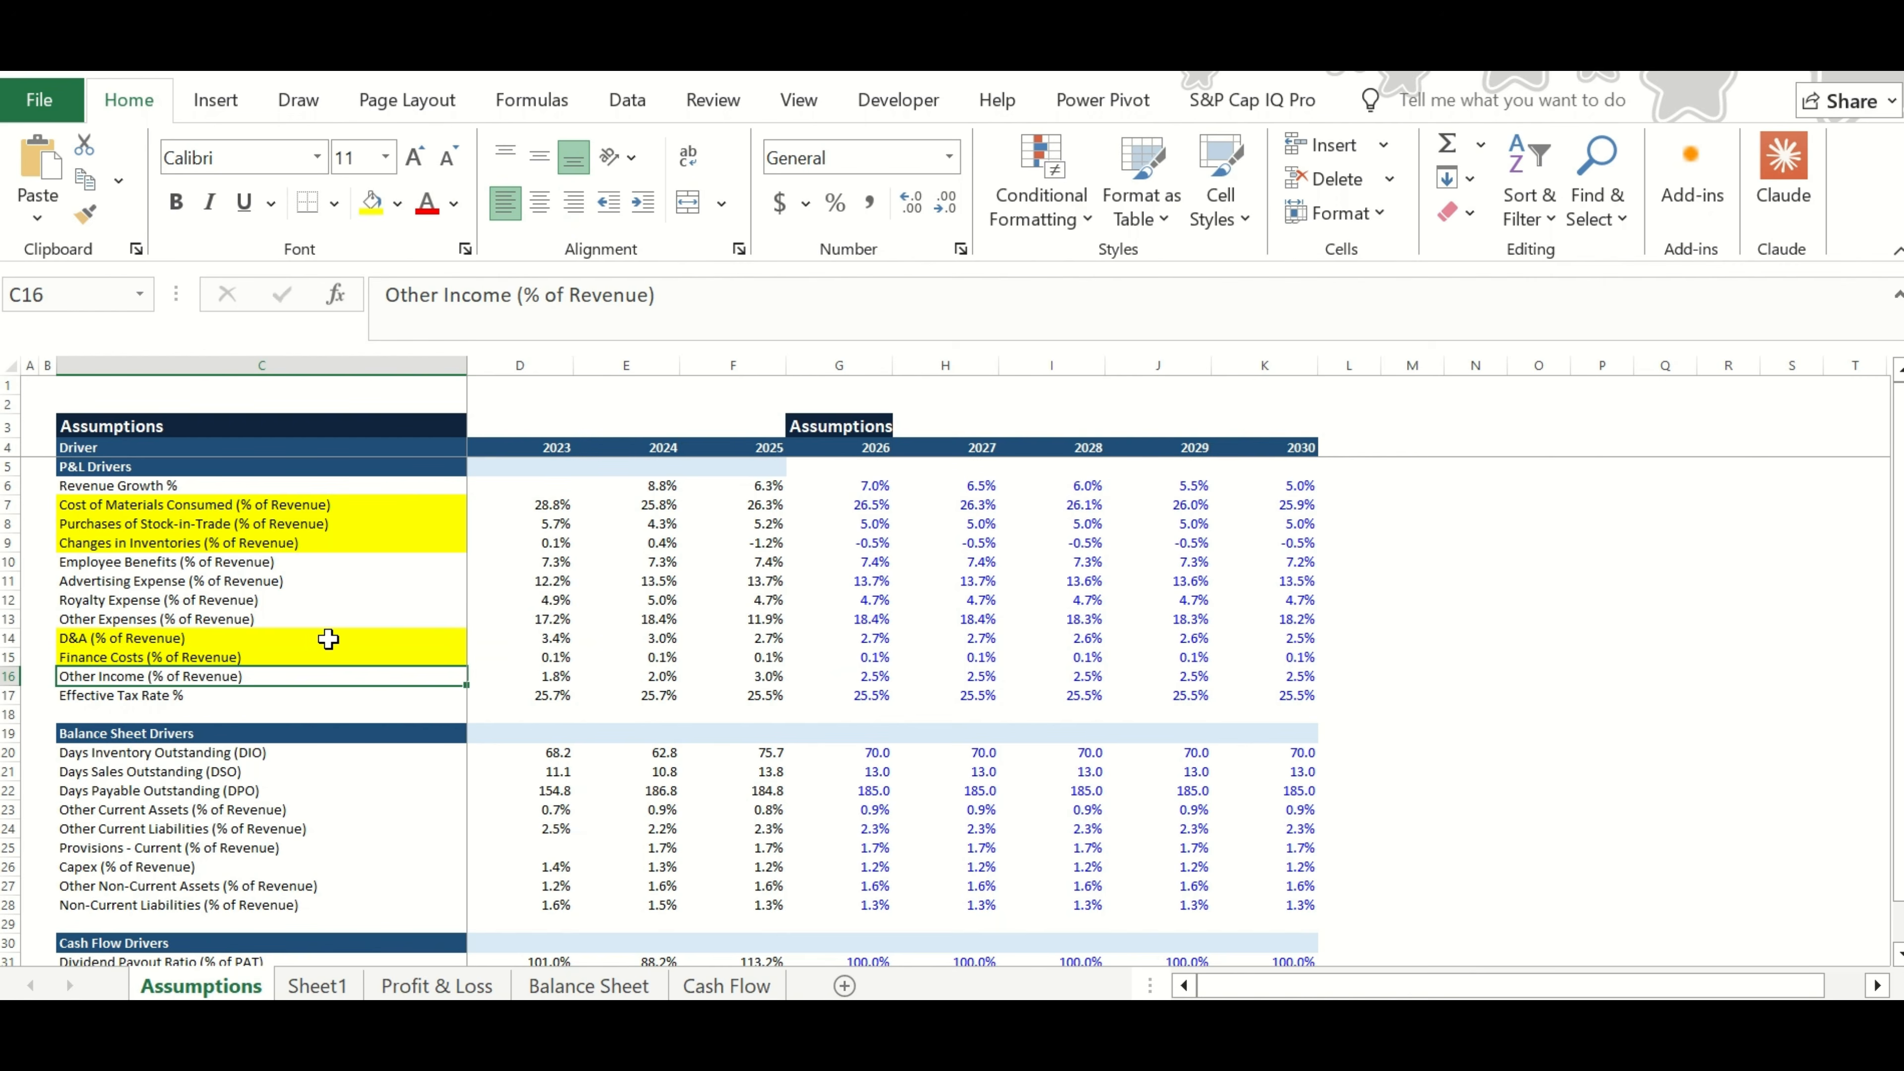
key("Right")
key("Right")
key("Right")
key("Right")
key("Right")
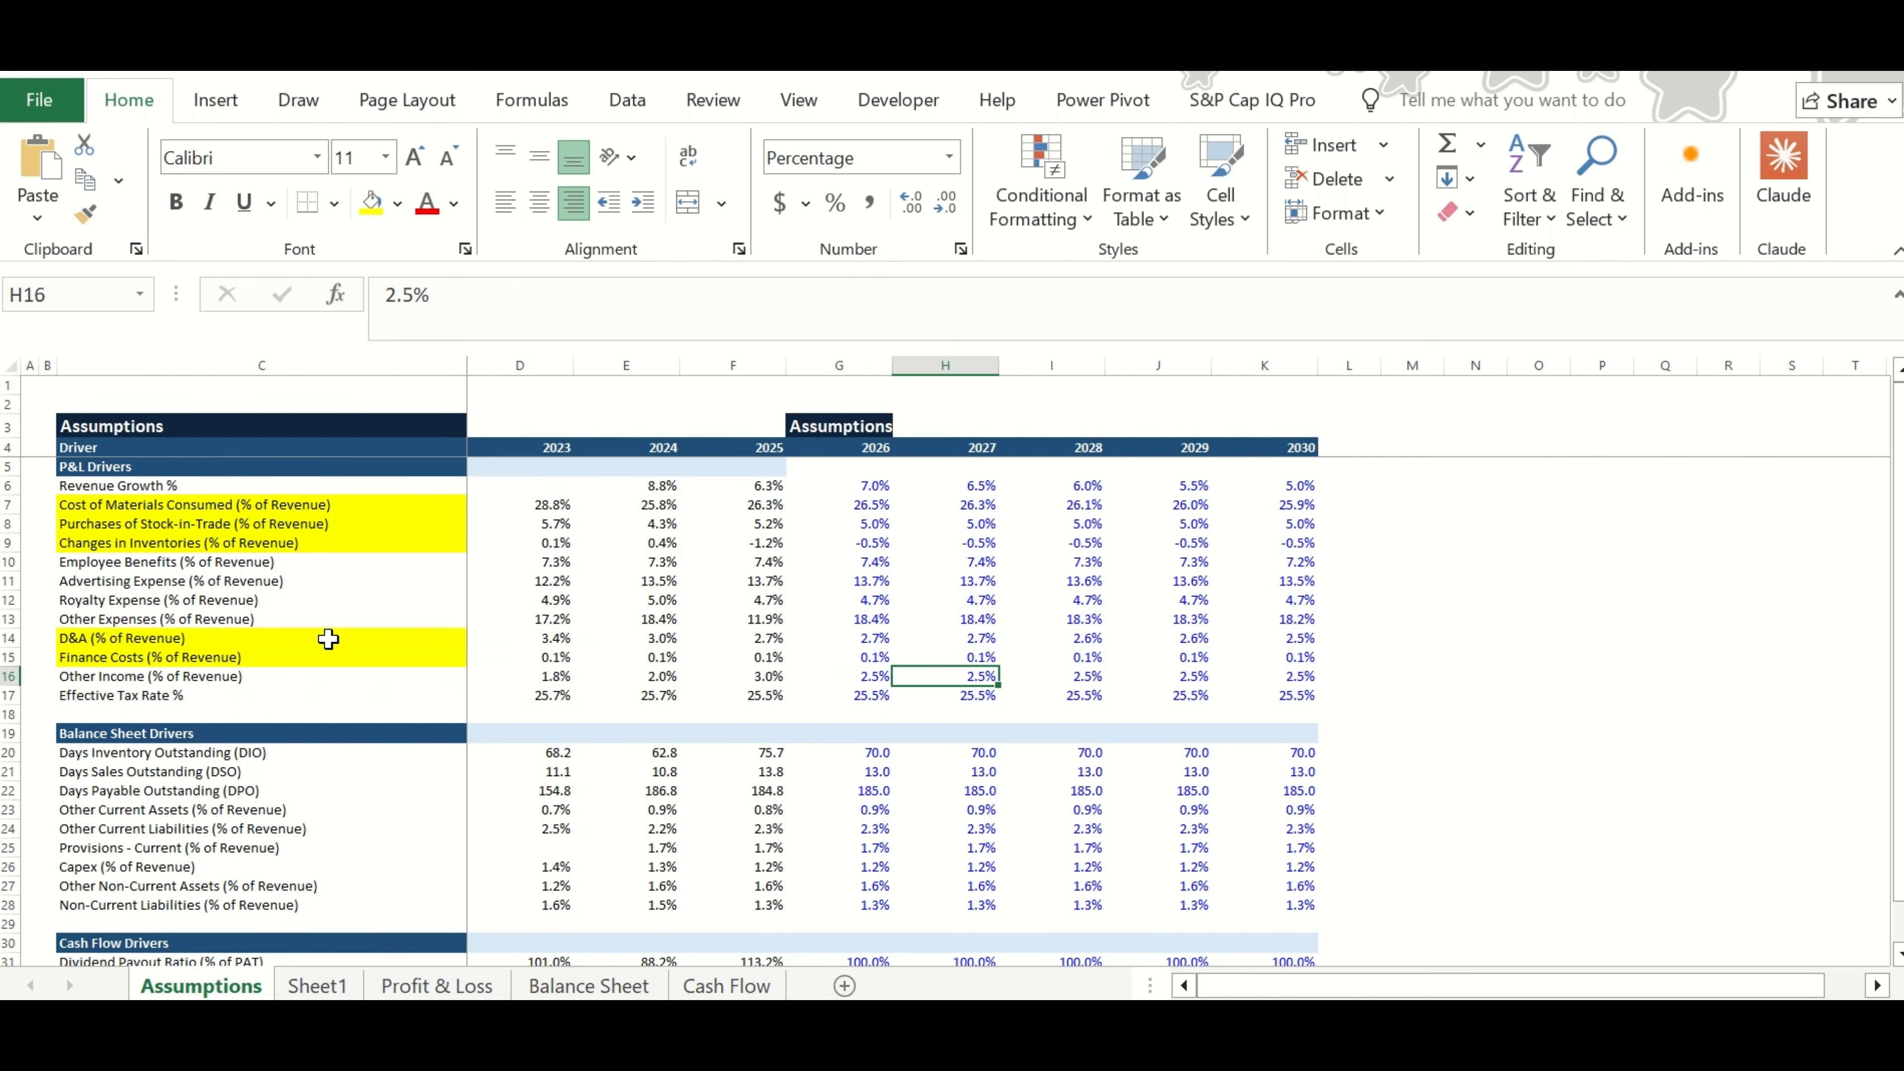
key("Left")
key("Left")
key("Left")
key("Left")
key("Left")
Examine the Effective Tax Rate % row, comparing the historical rates with the 2026 to 2028 assumptions.
key("Down")
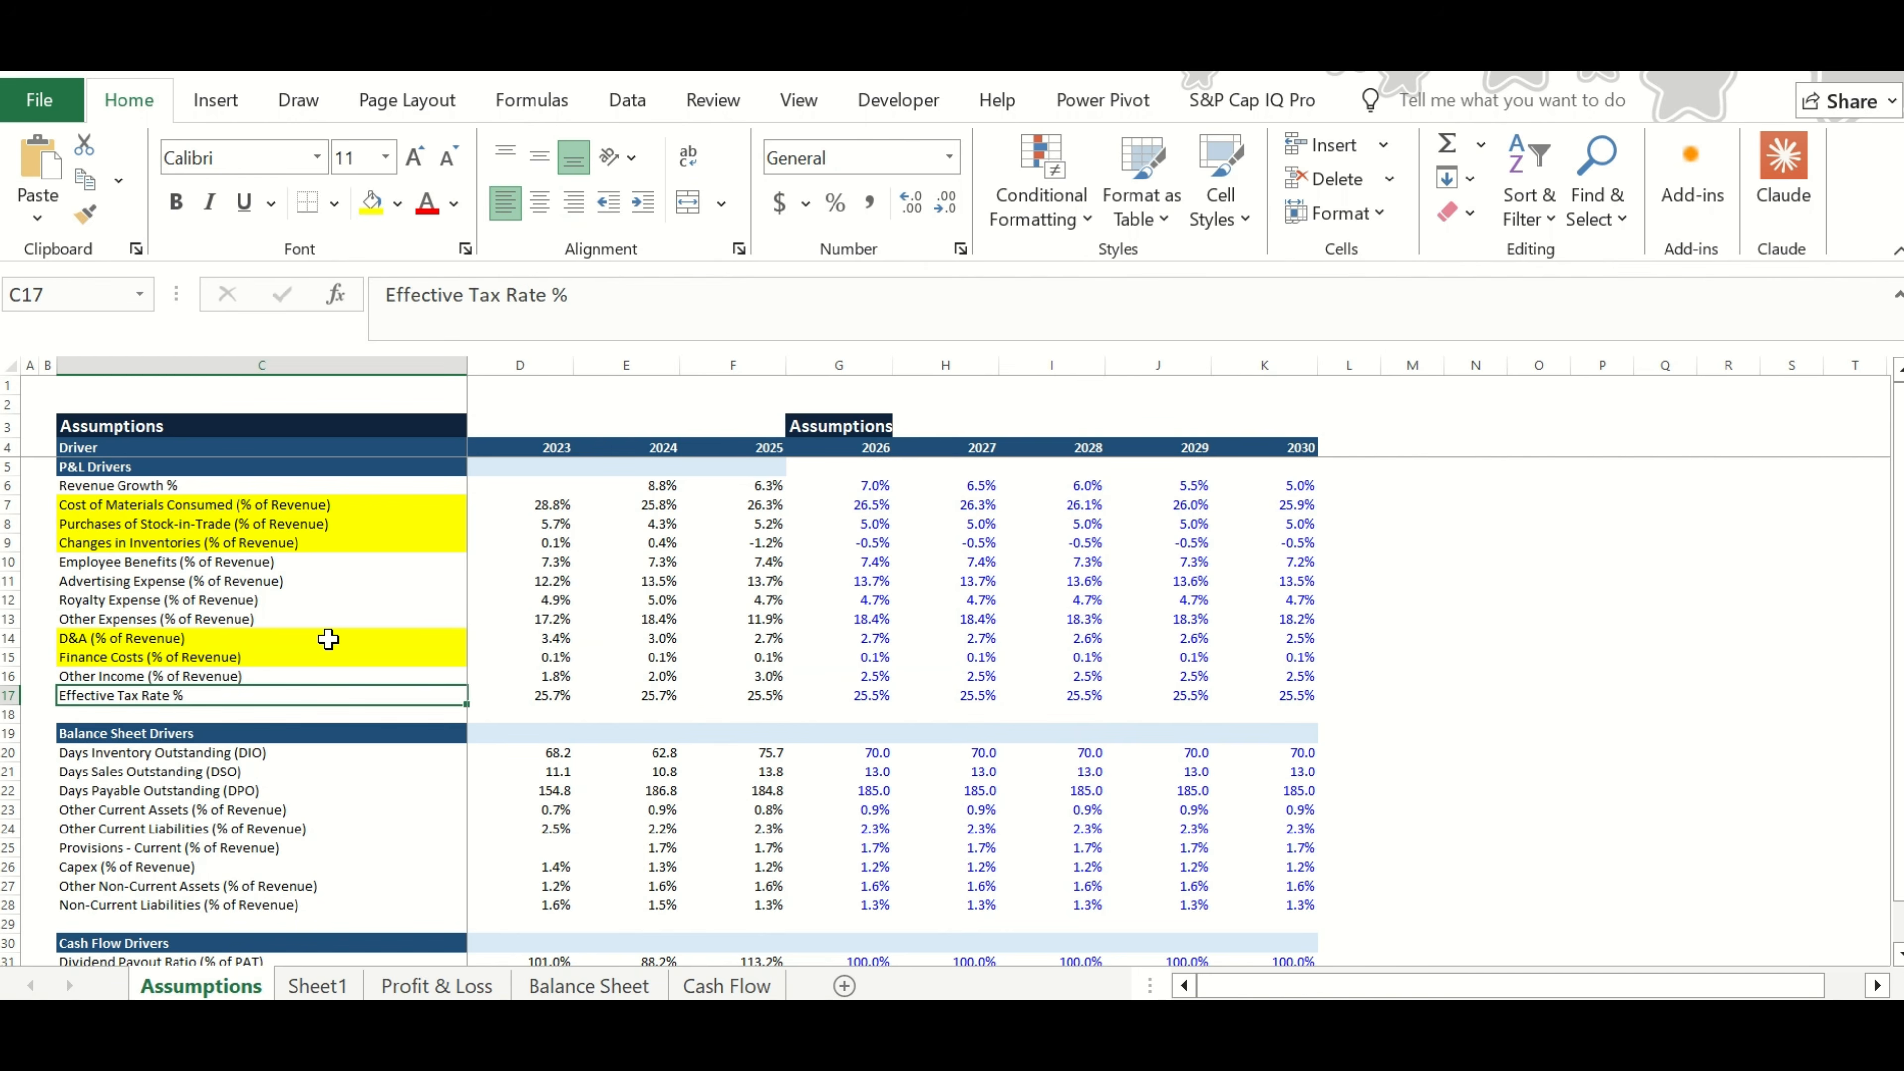
key("Right")
key("Right")
key("Right")
key("Right")
key("Right")
key("Right")
key("Left")
key("Left")
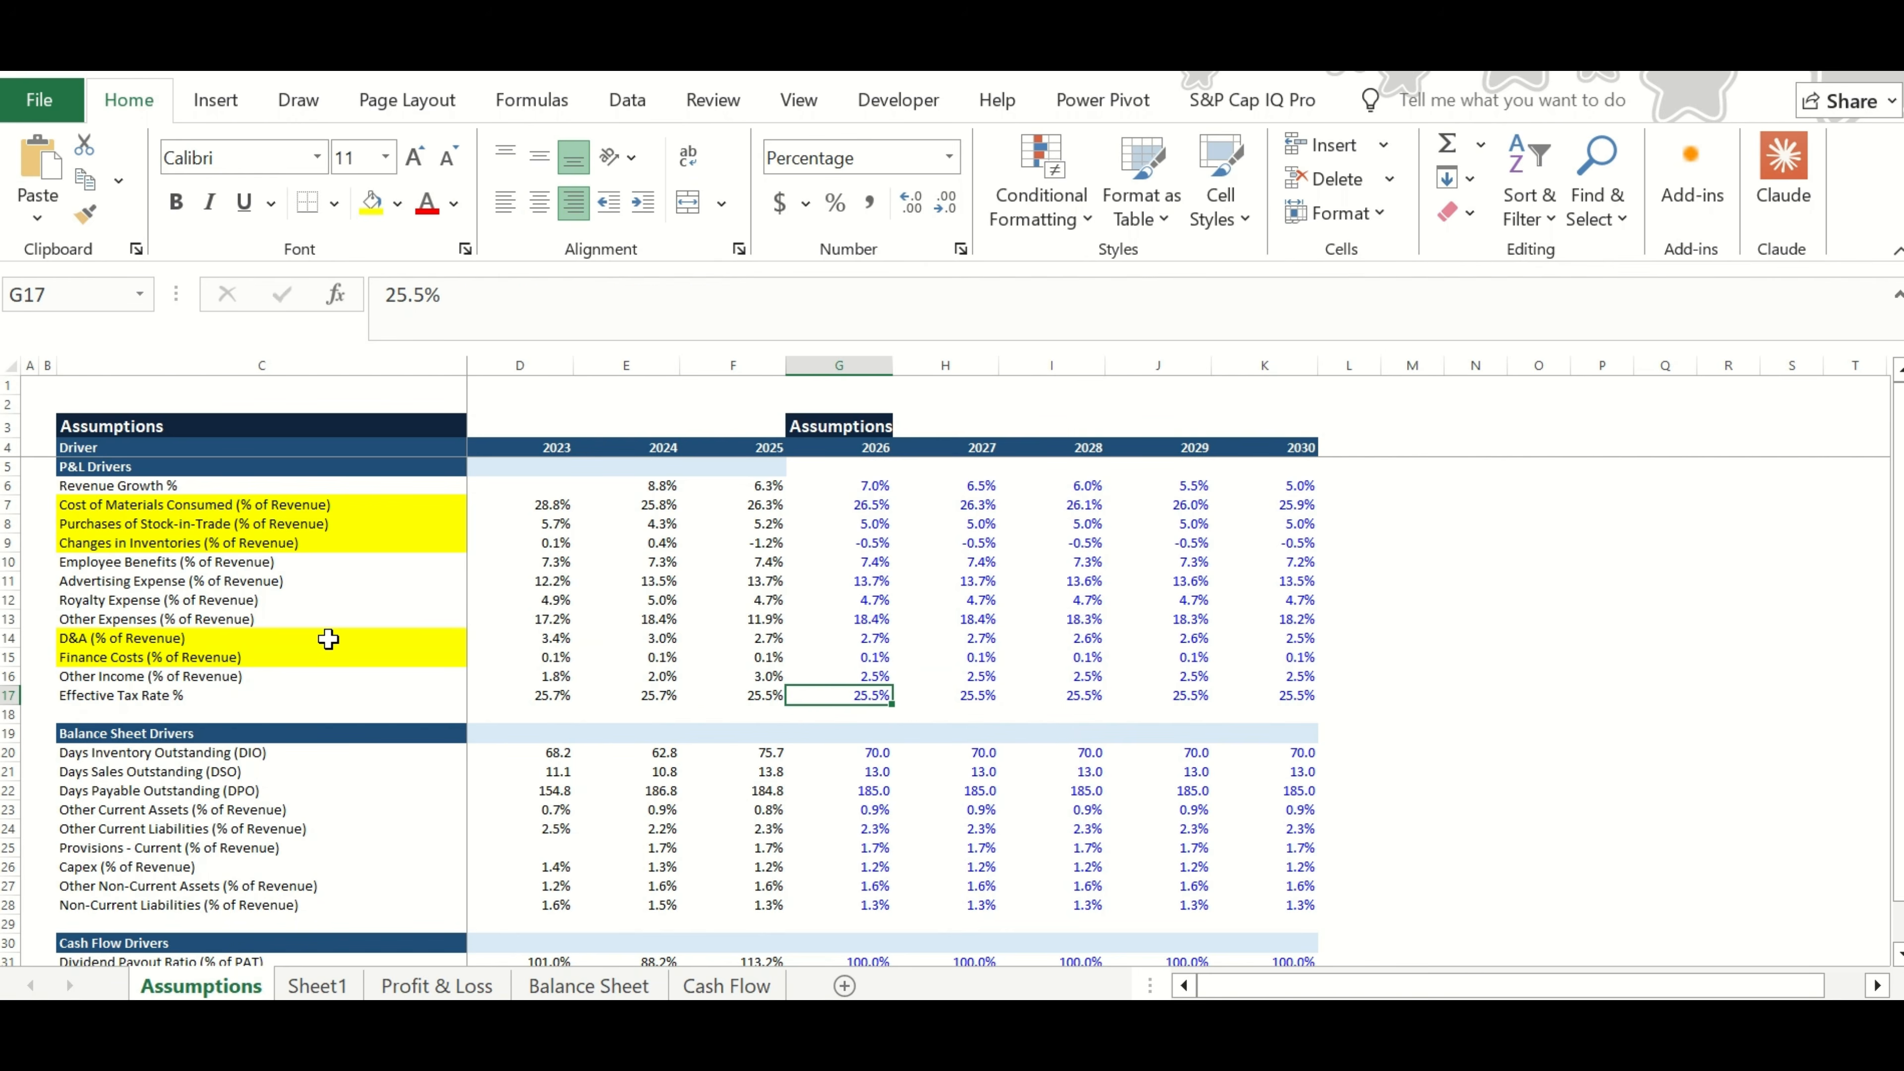
Examine the P&L Drivers block from Revenue Growth % to Effective Tax Rate %, including the highlighted D&A and Finance Costs drivers.
key("Left")
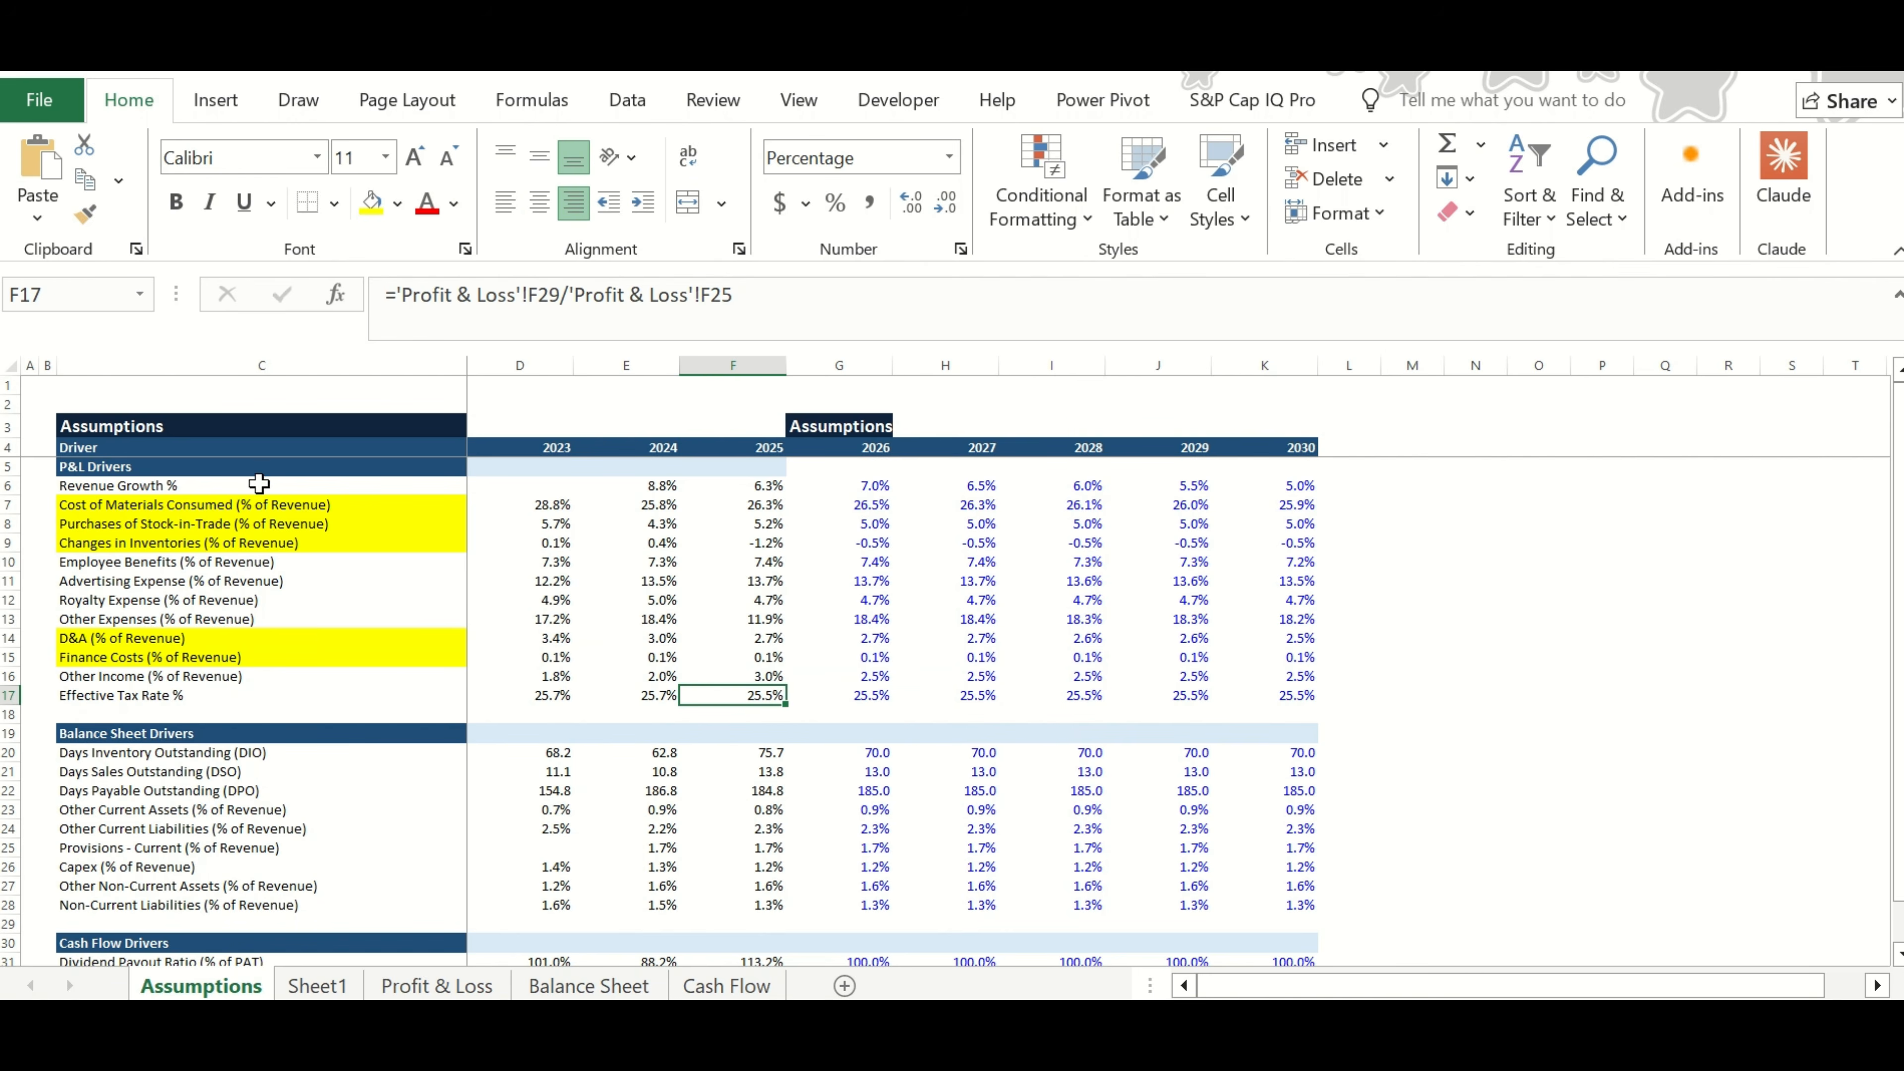
left_click_drag(259, 484, 1026, 693)
left_click_drag(1126, 696, 1237, 693)
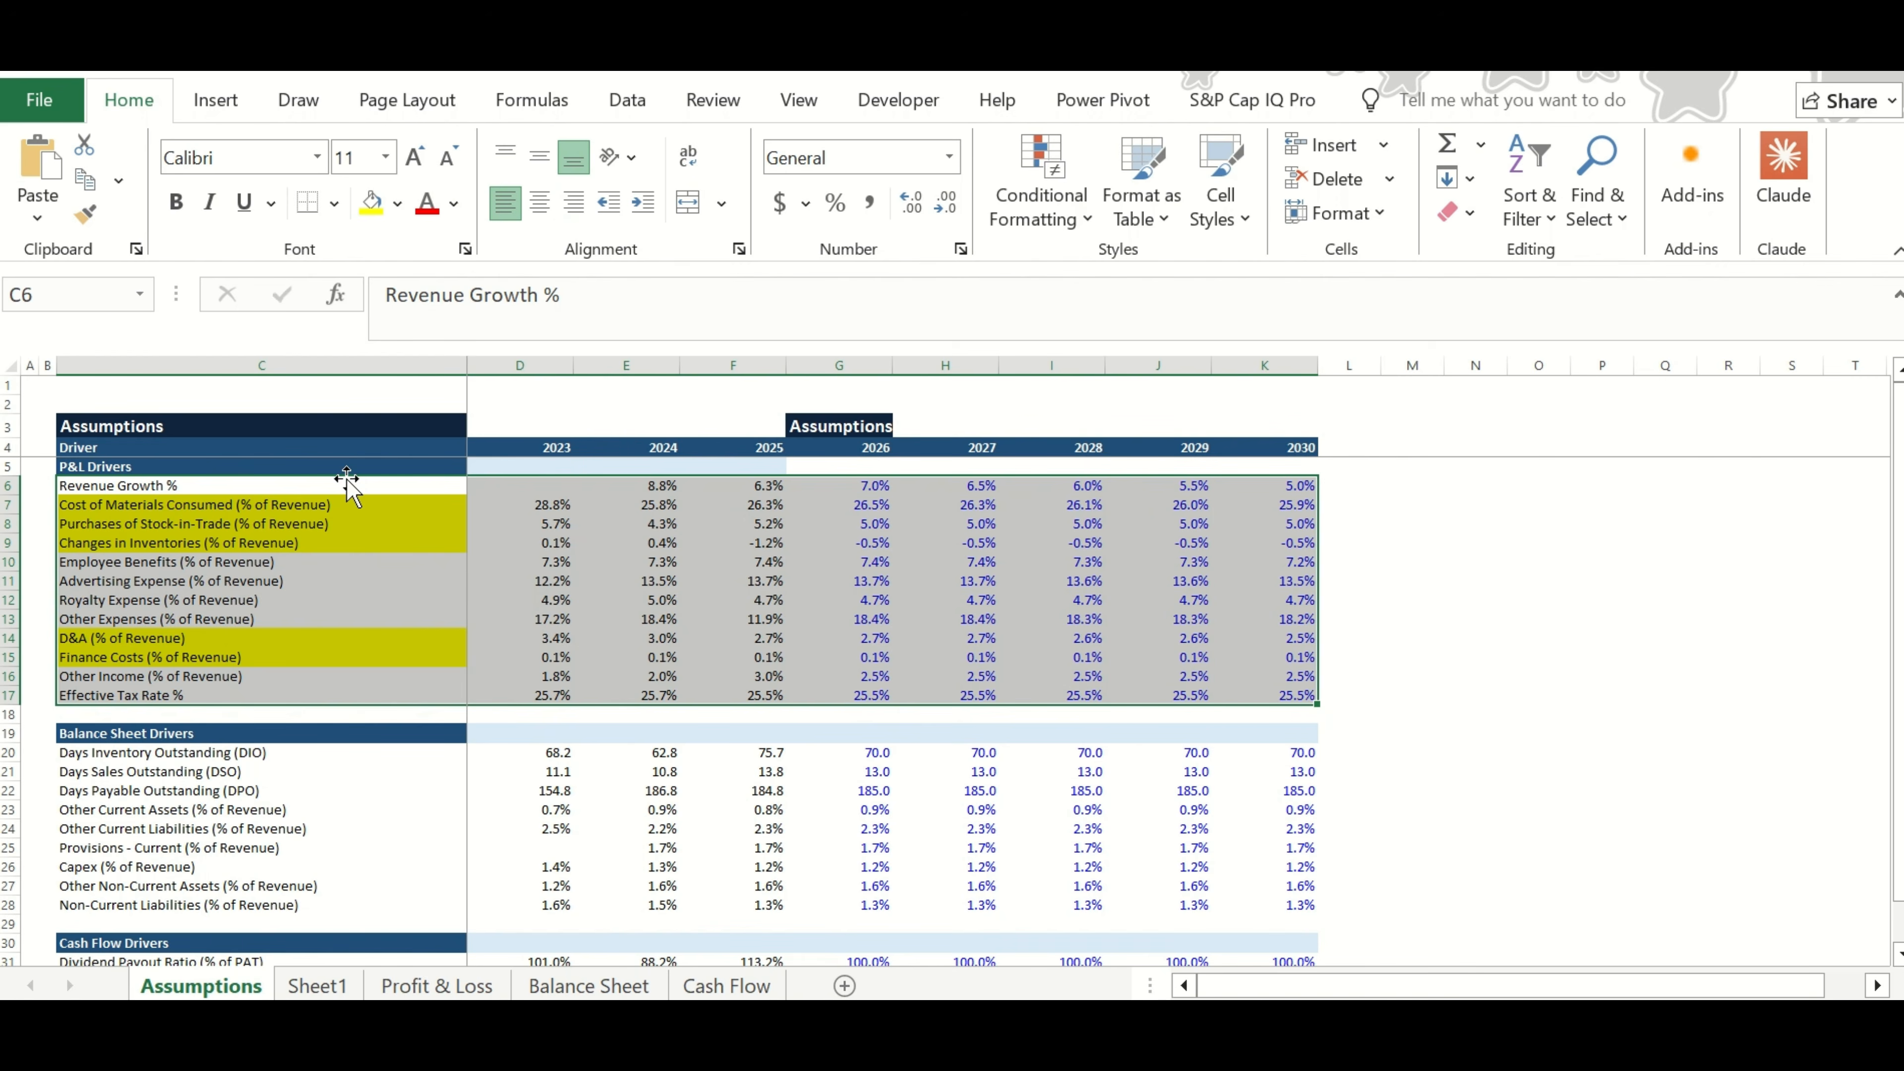
left_click(294, 646)
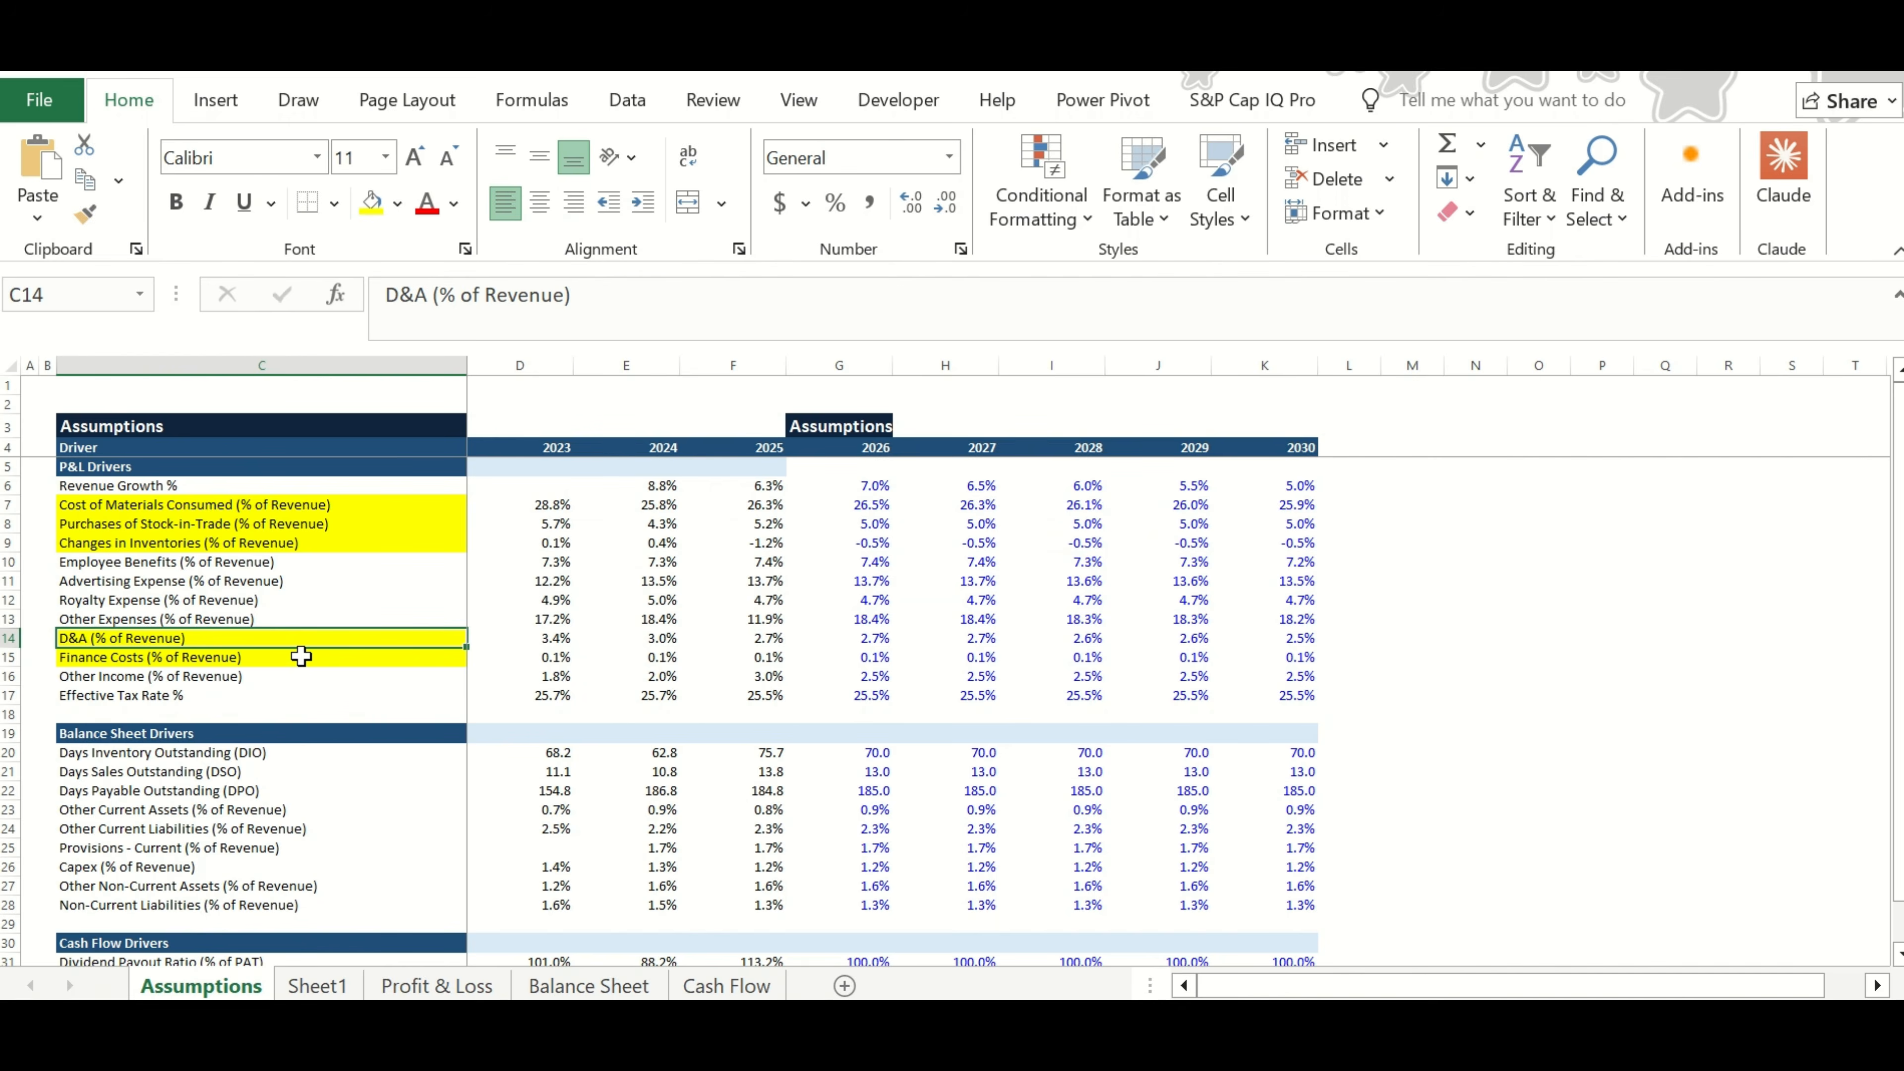
left_click(302, 660)
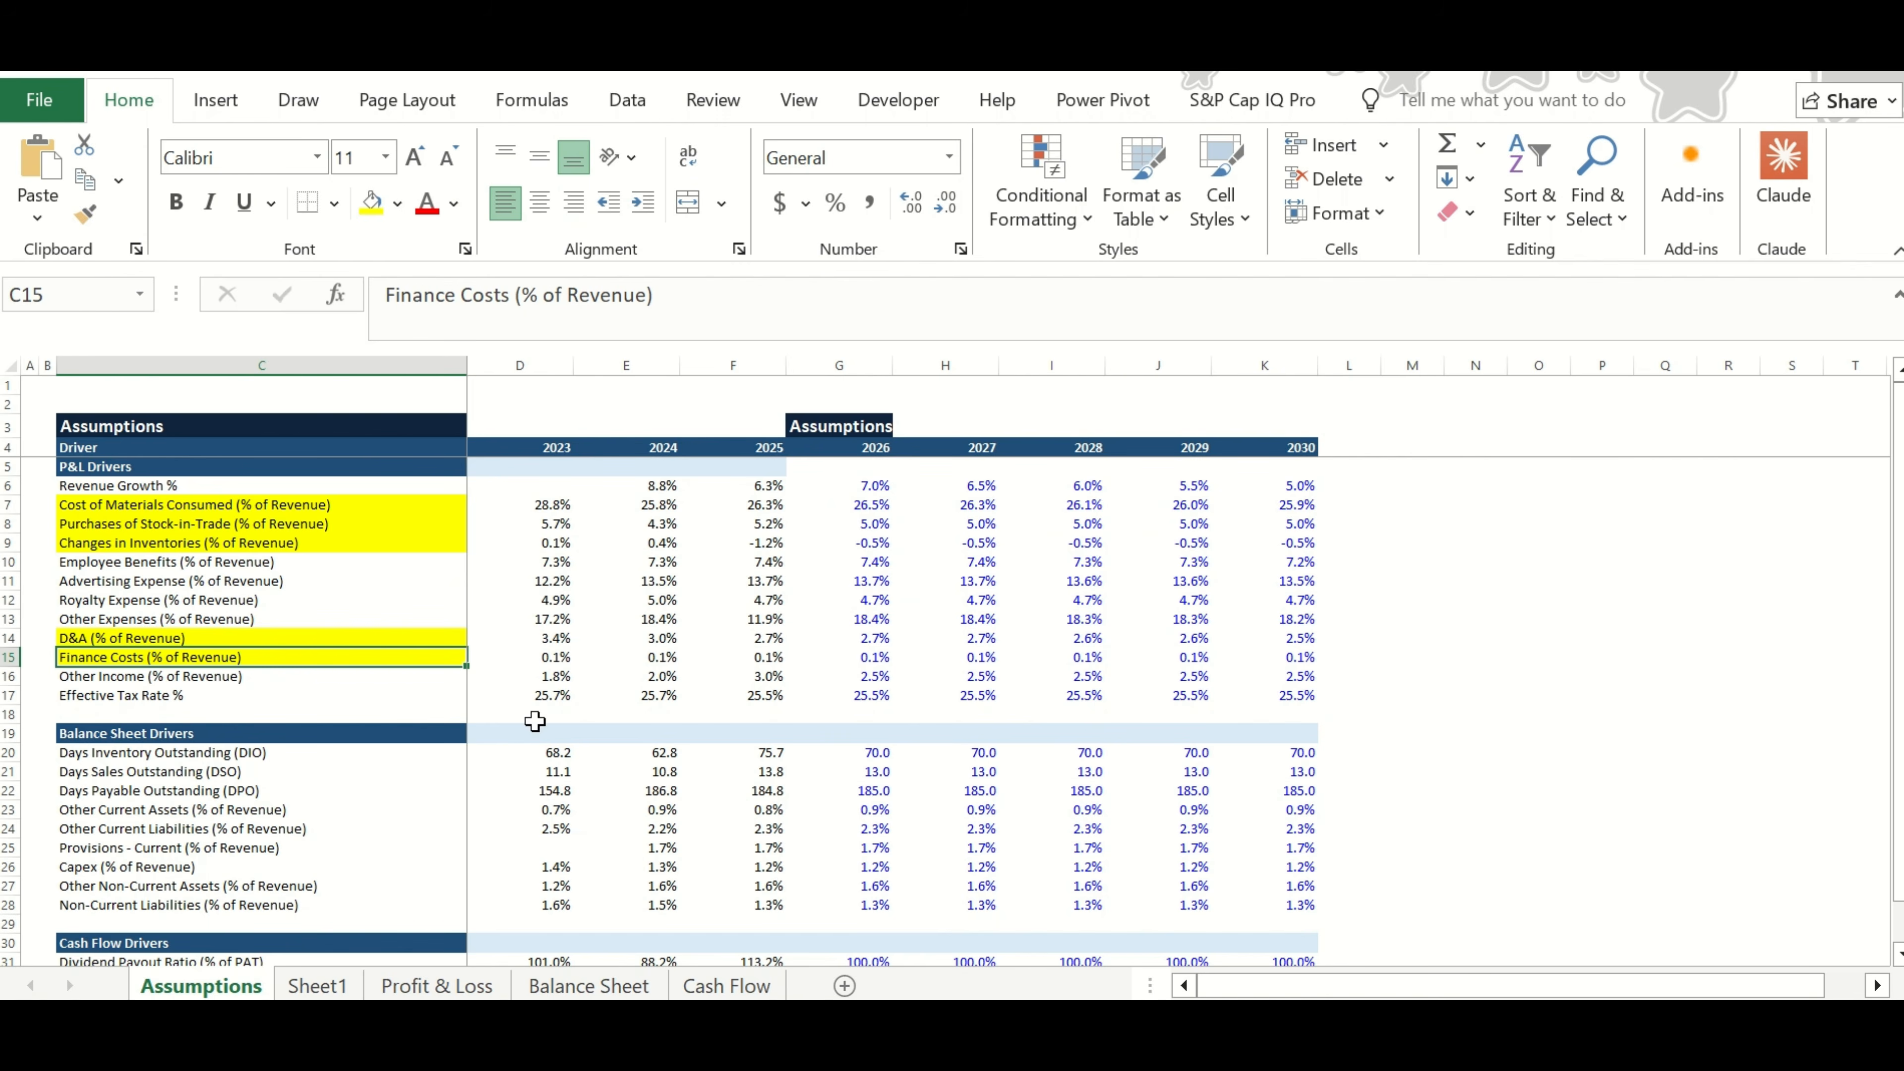
Show the formulas on the Profit & Loss sheet and examine the Mar-26 to Mar-30 projection columns down to Profit for the year.
left_click(435, 985)
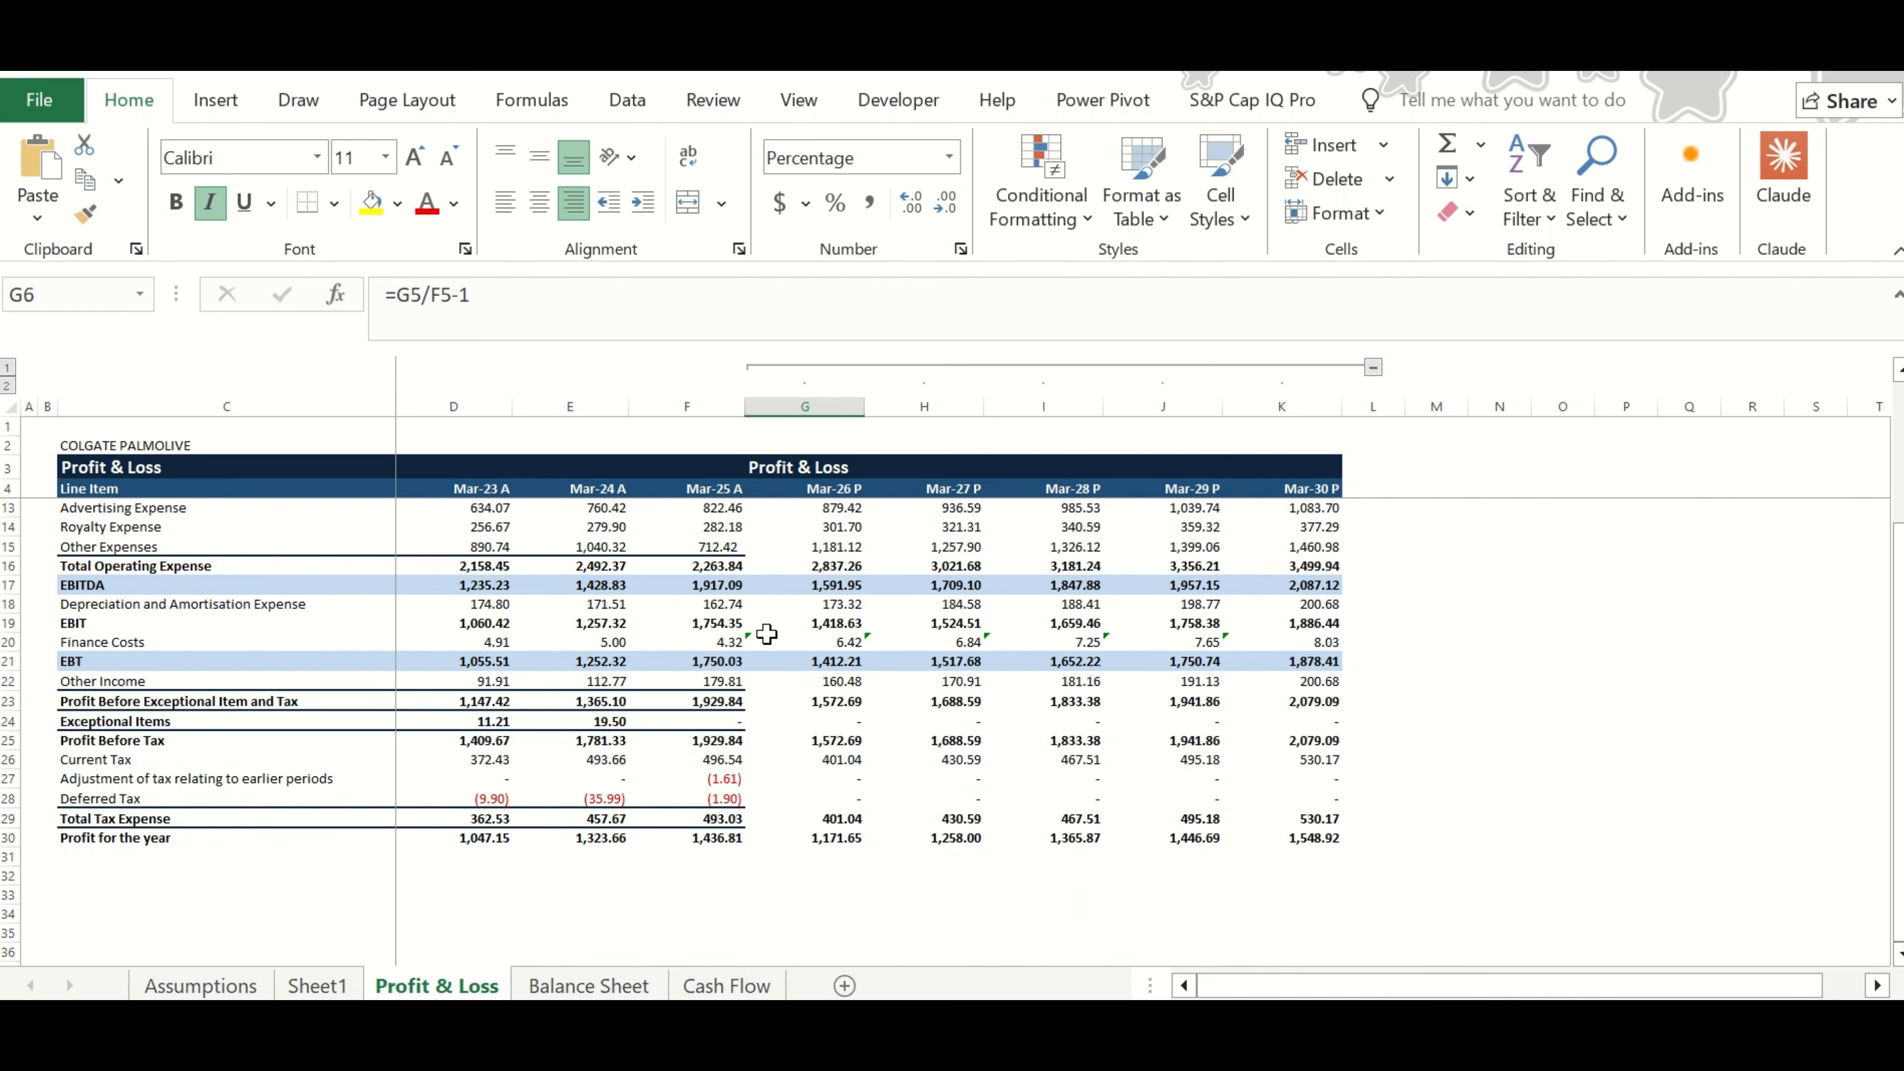
scroll(766, 634, "up", 3)
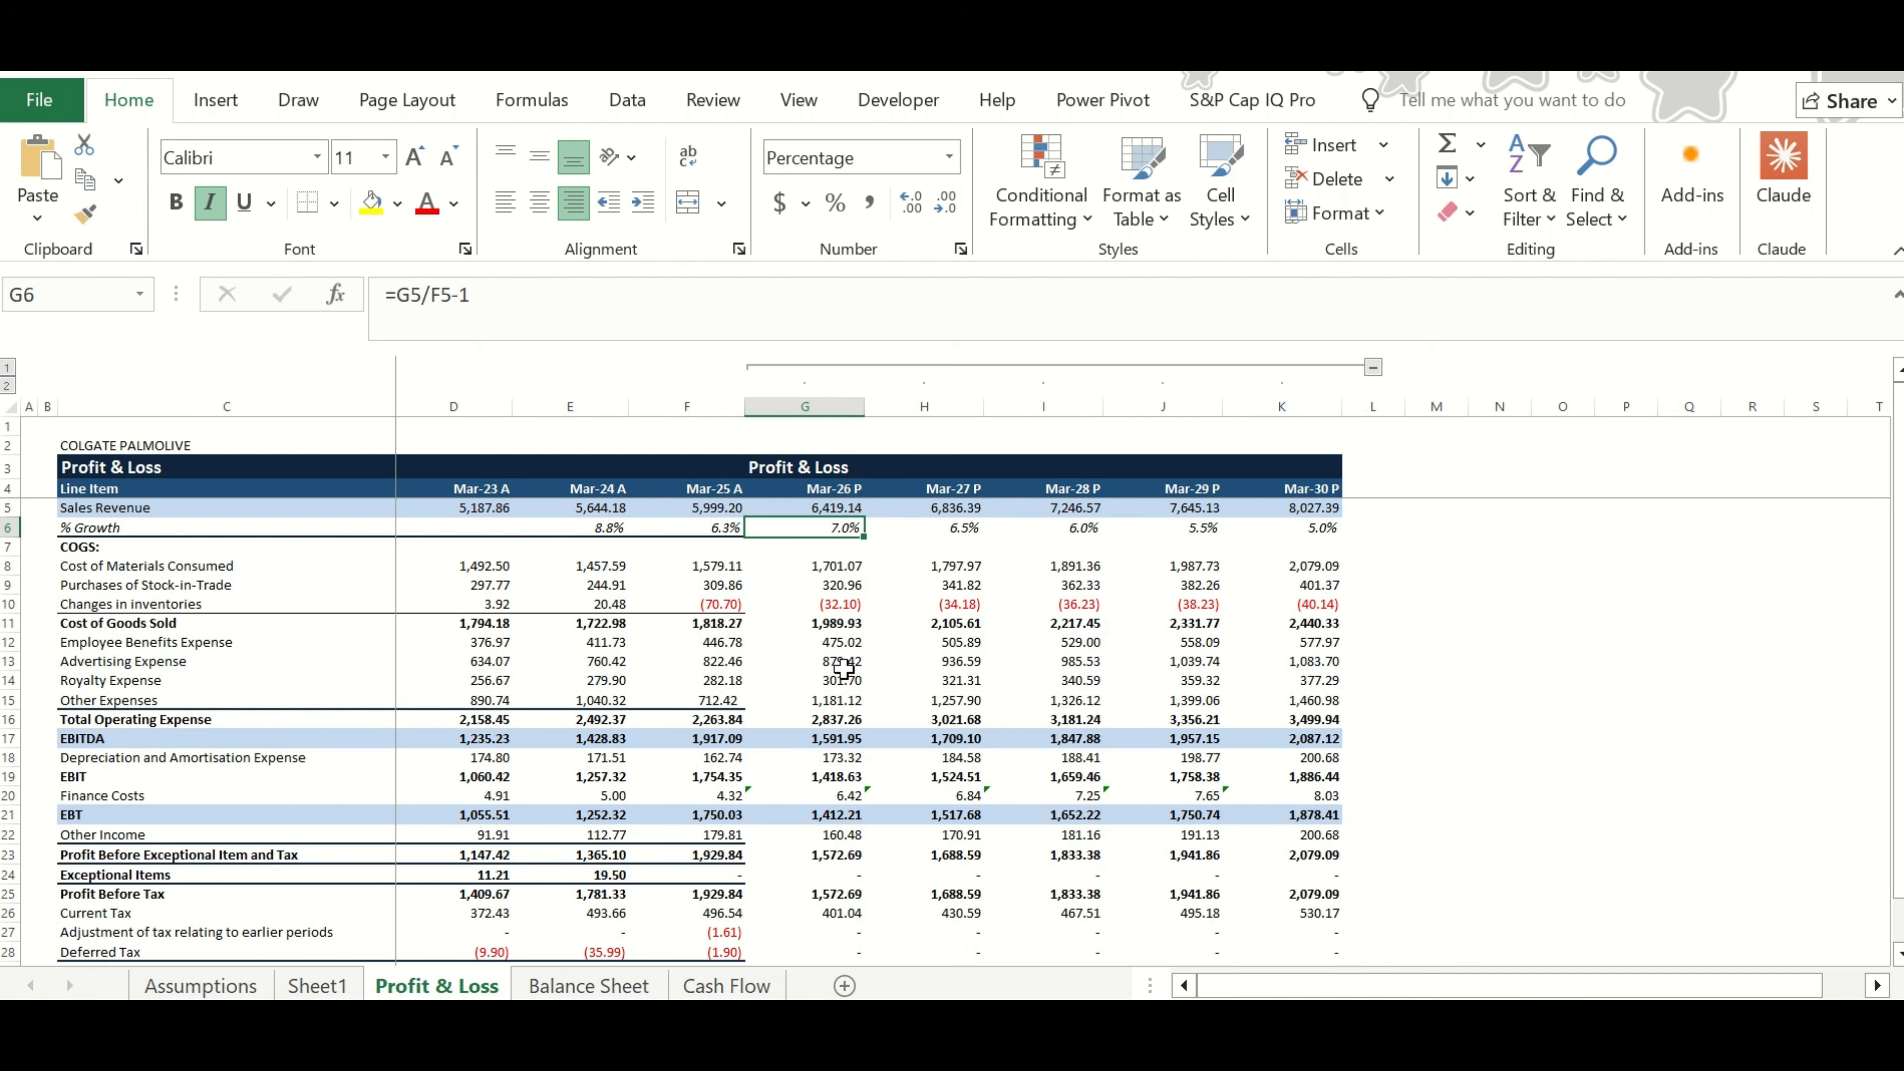
key("ctrl+grave")
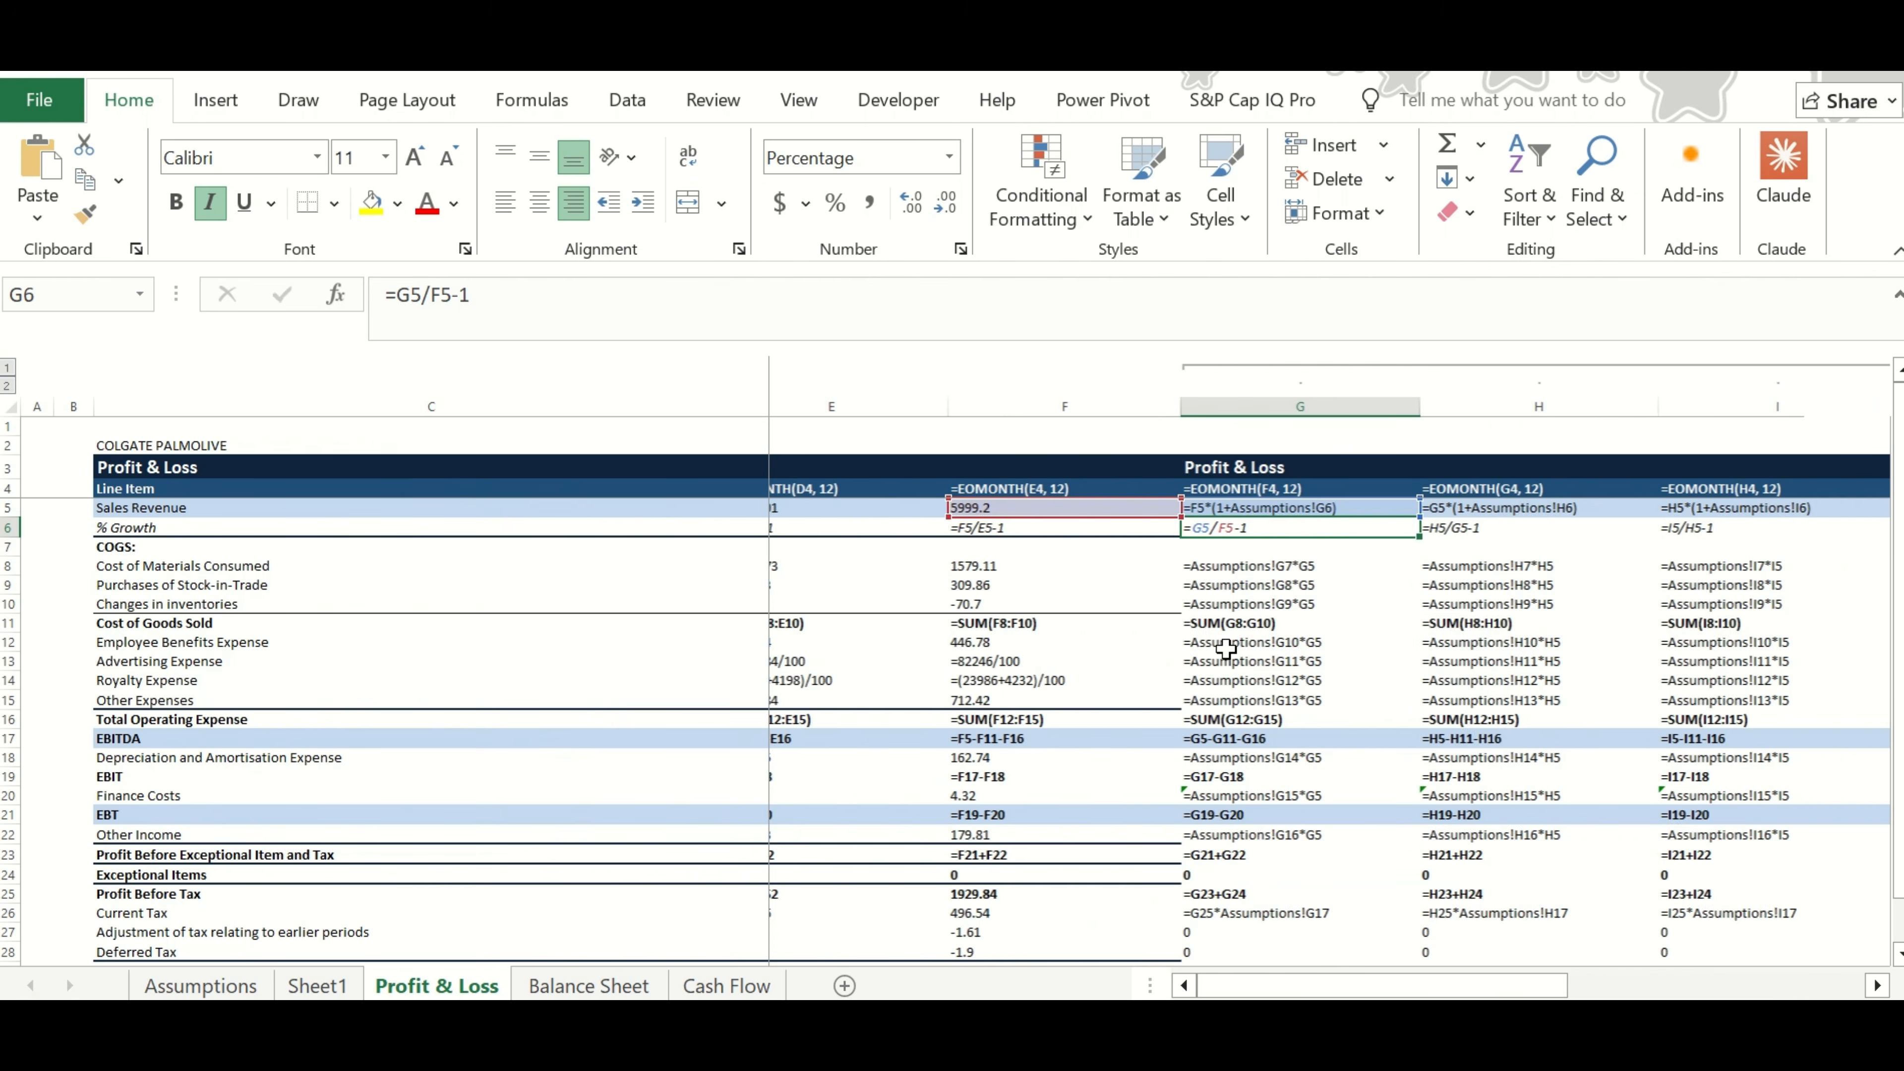
scroll(1225, 649, "right", 2)
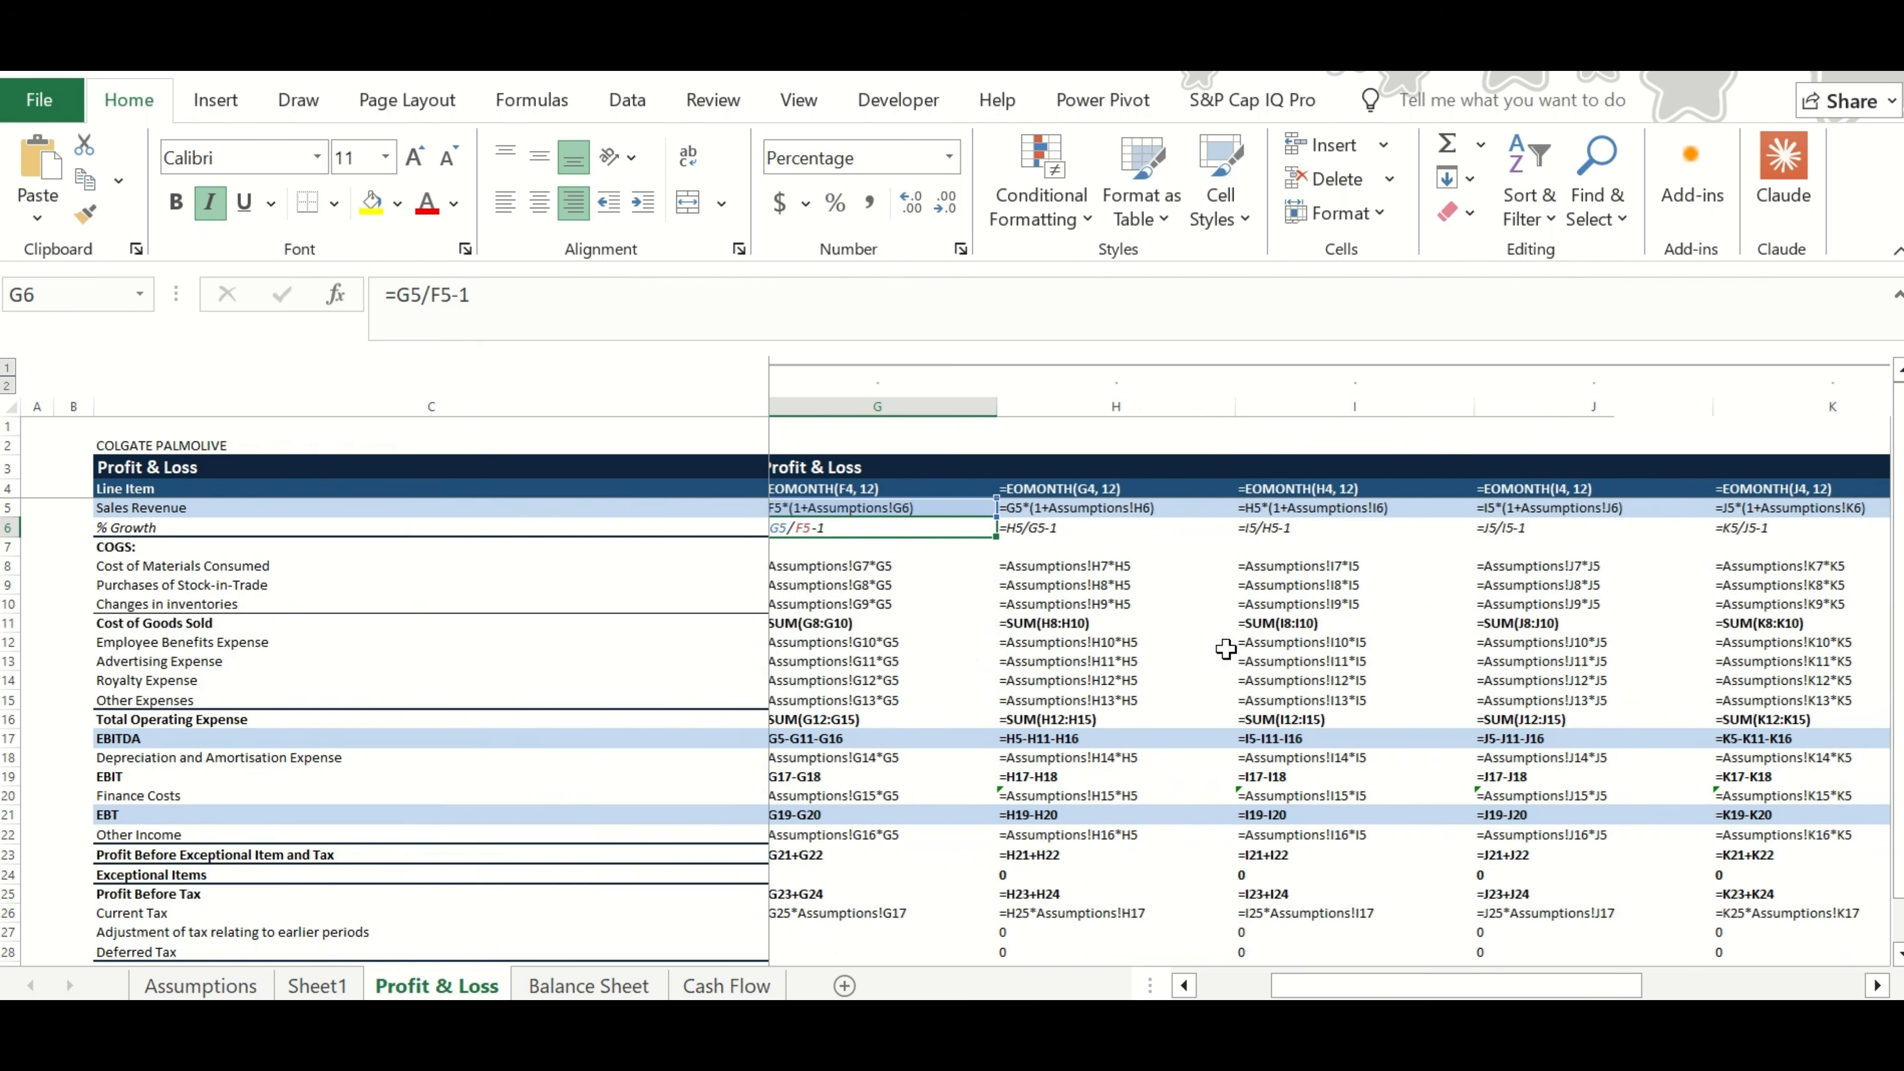
scroll(1227, 650, "right", 1)
scroll(1206, 741, "down", 2)
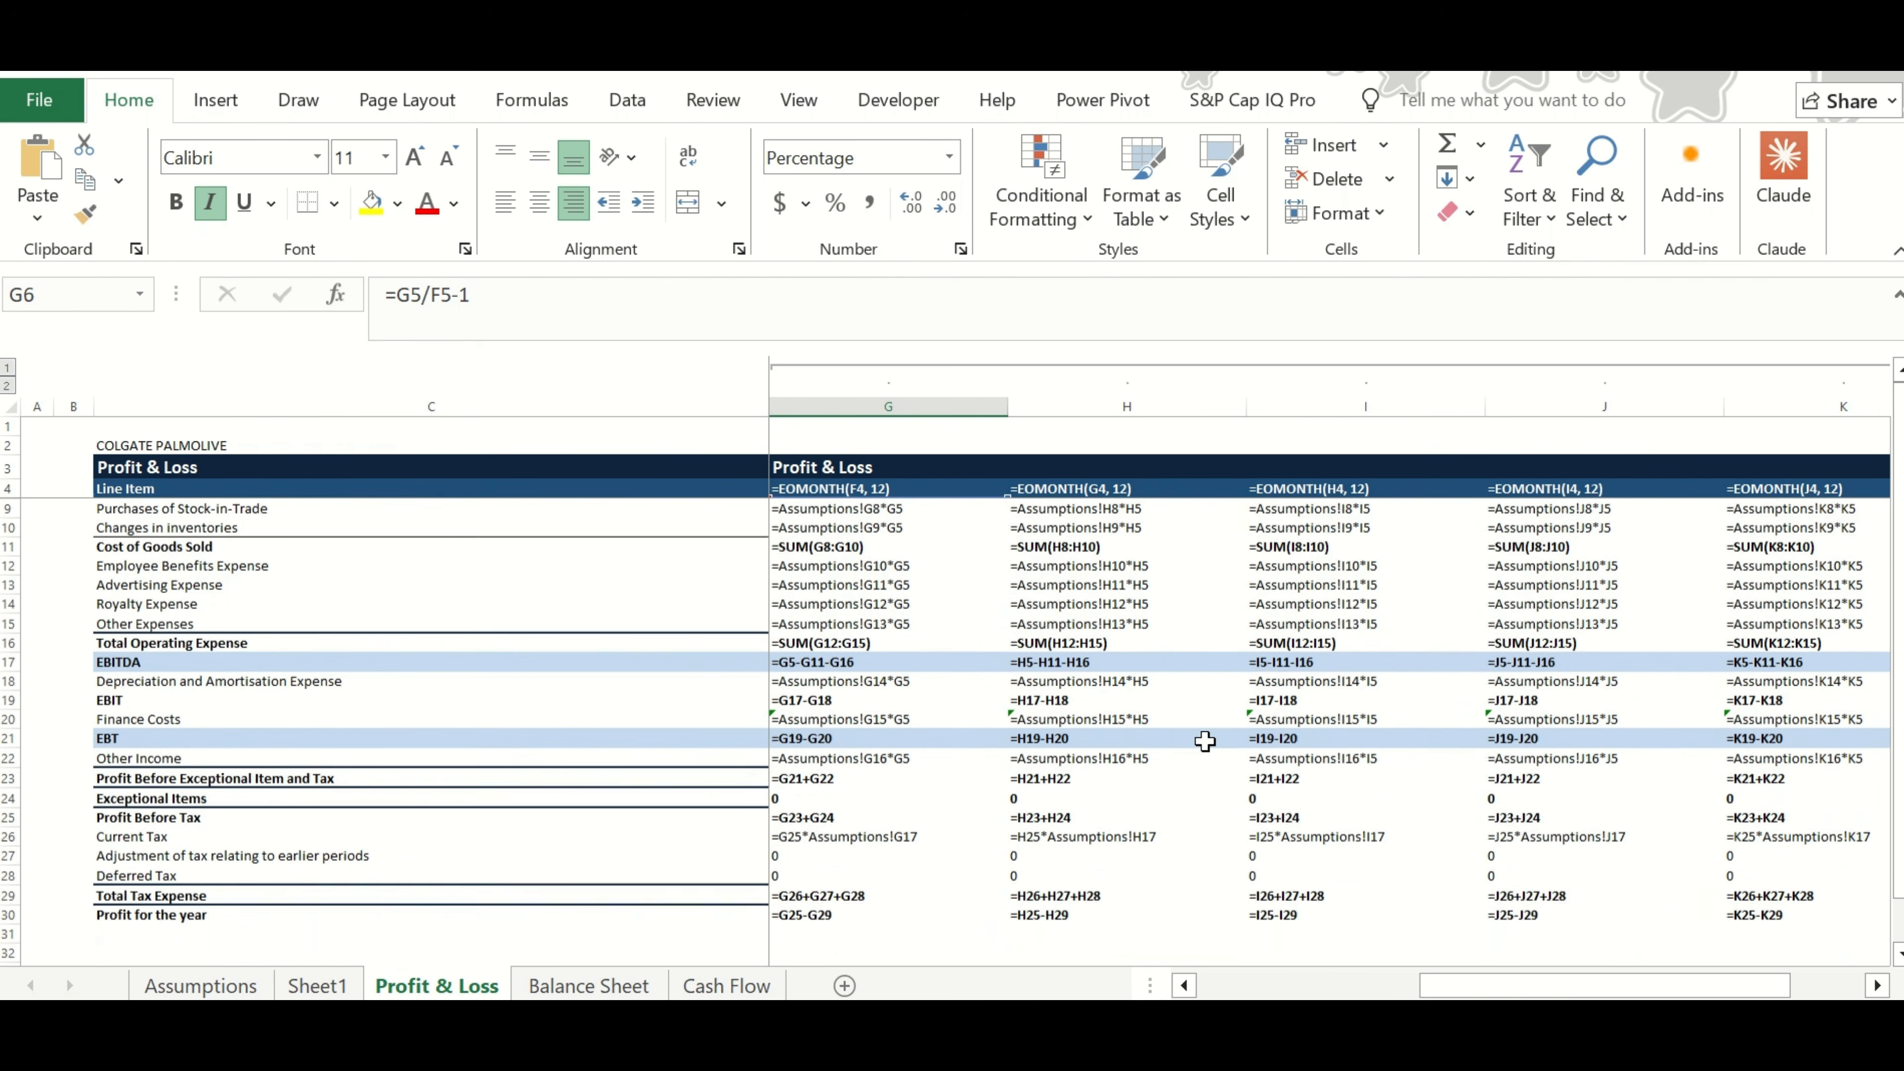
scroll(1205, 741, "down", 1)
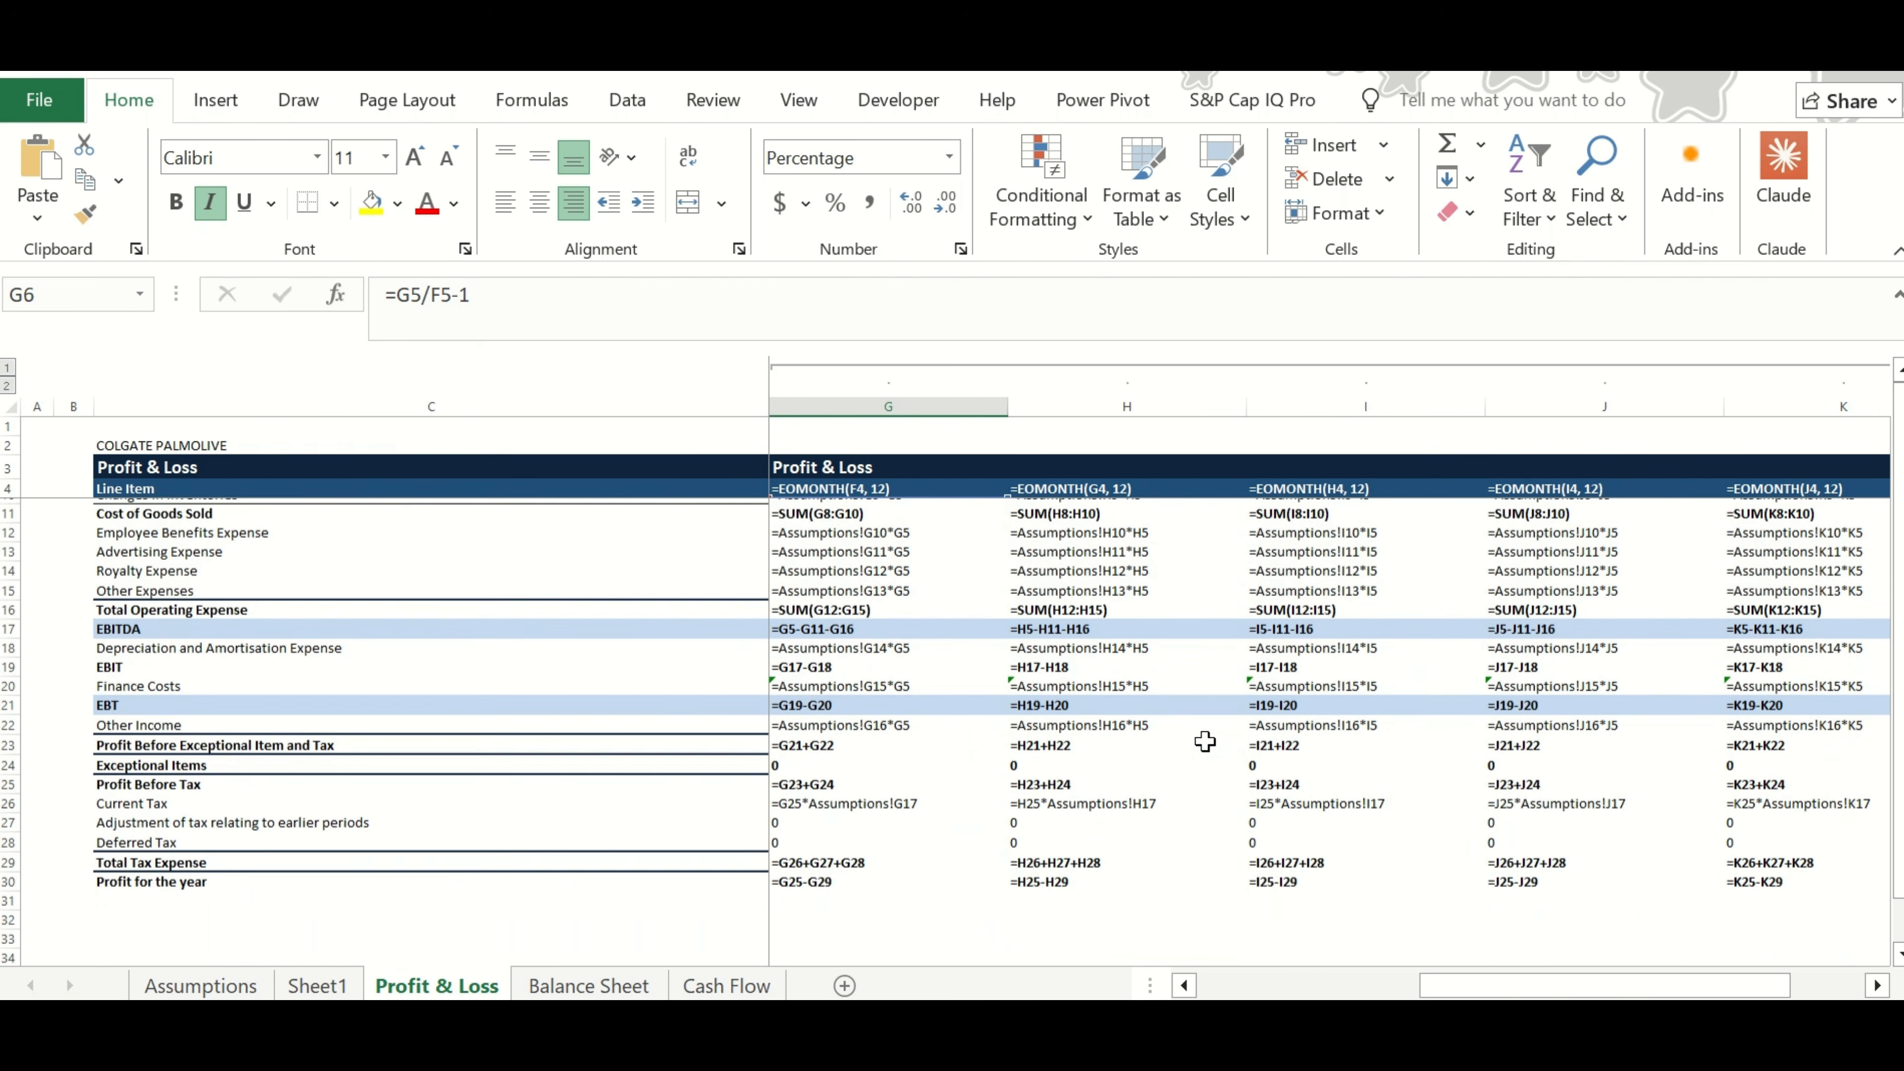
scroll(1205, 741, "left", 1)
scroll(1205, 741, "right", 1)
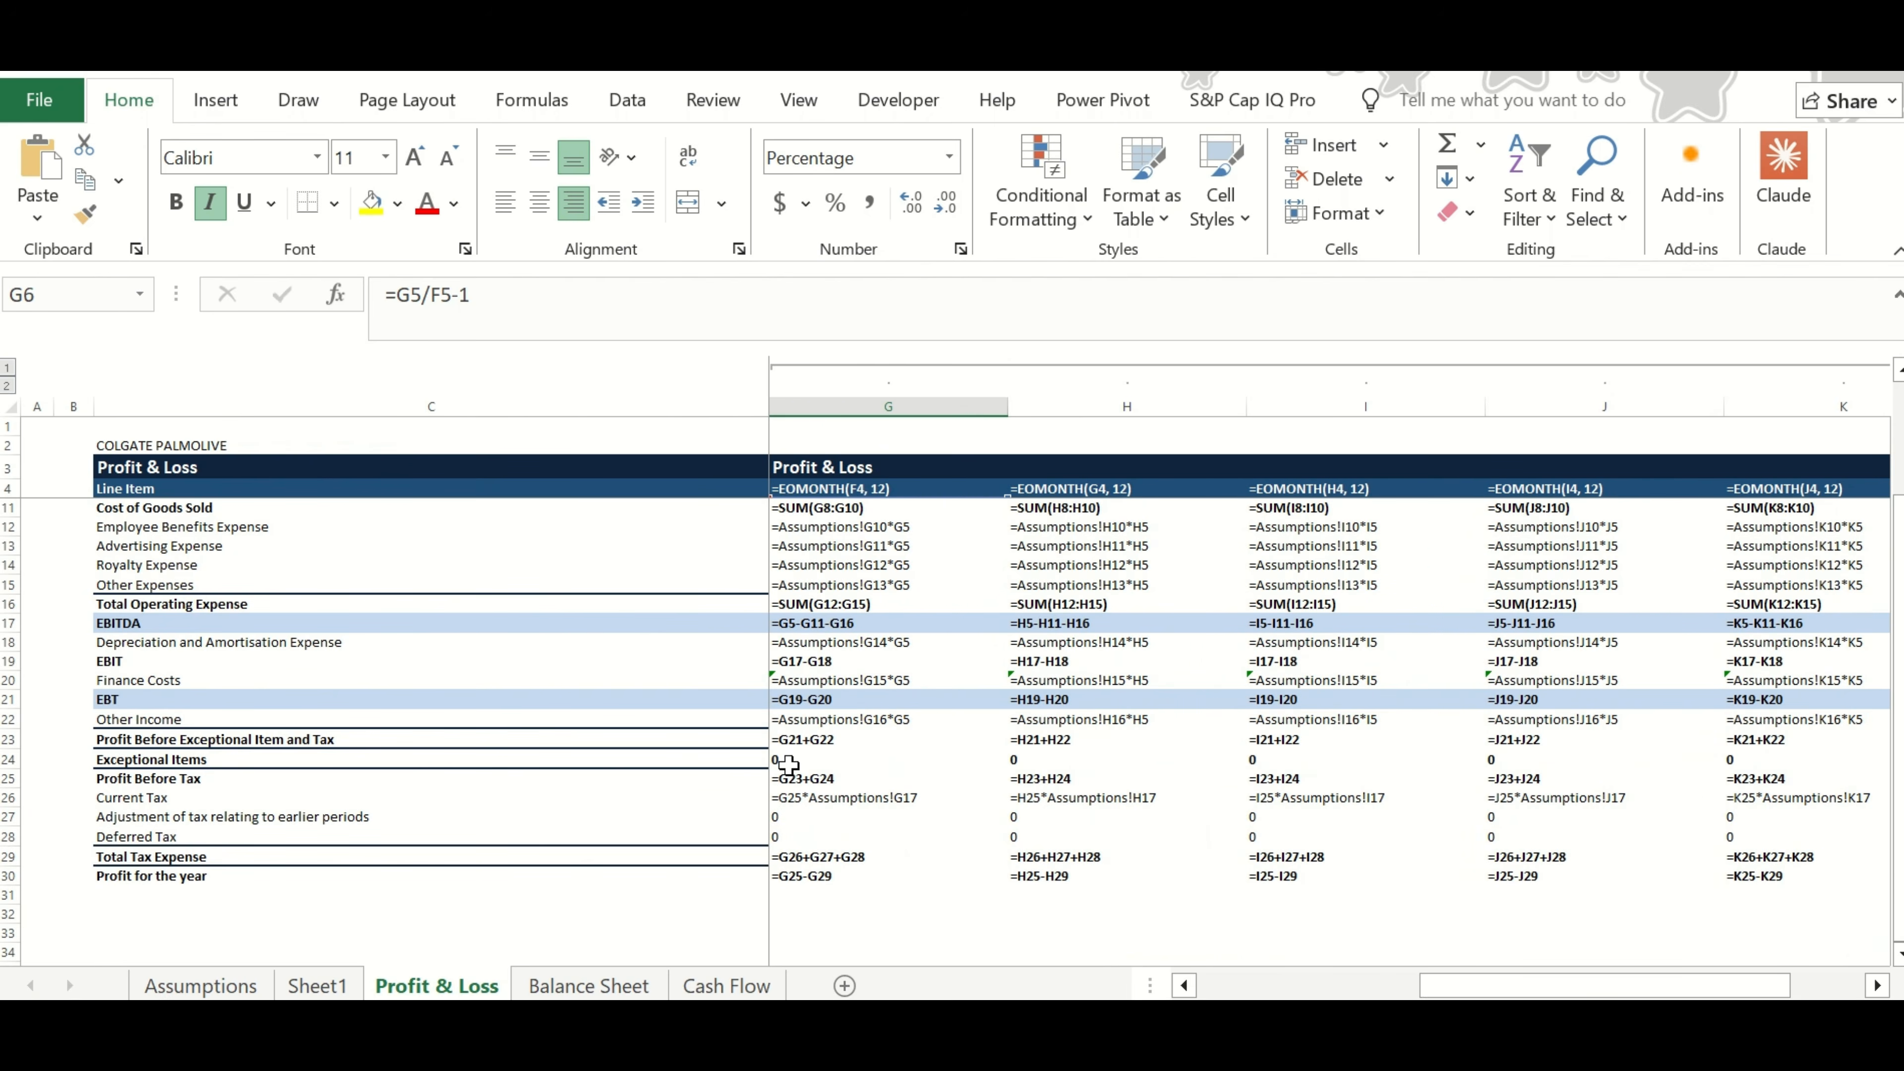
Check the projected Exceptional Items and prior-period tax adjustment entries for 2026 and 2027, and switch the sheet back to showing values.
left_click_drag(787, 765, 1110, 758)
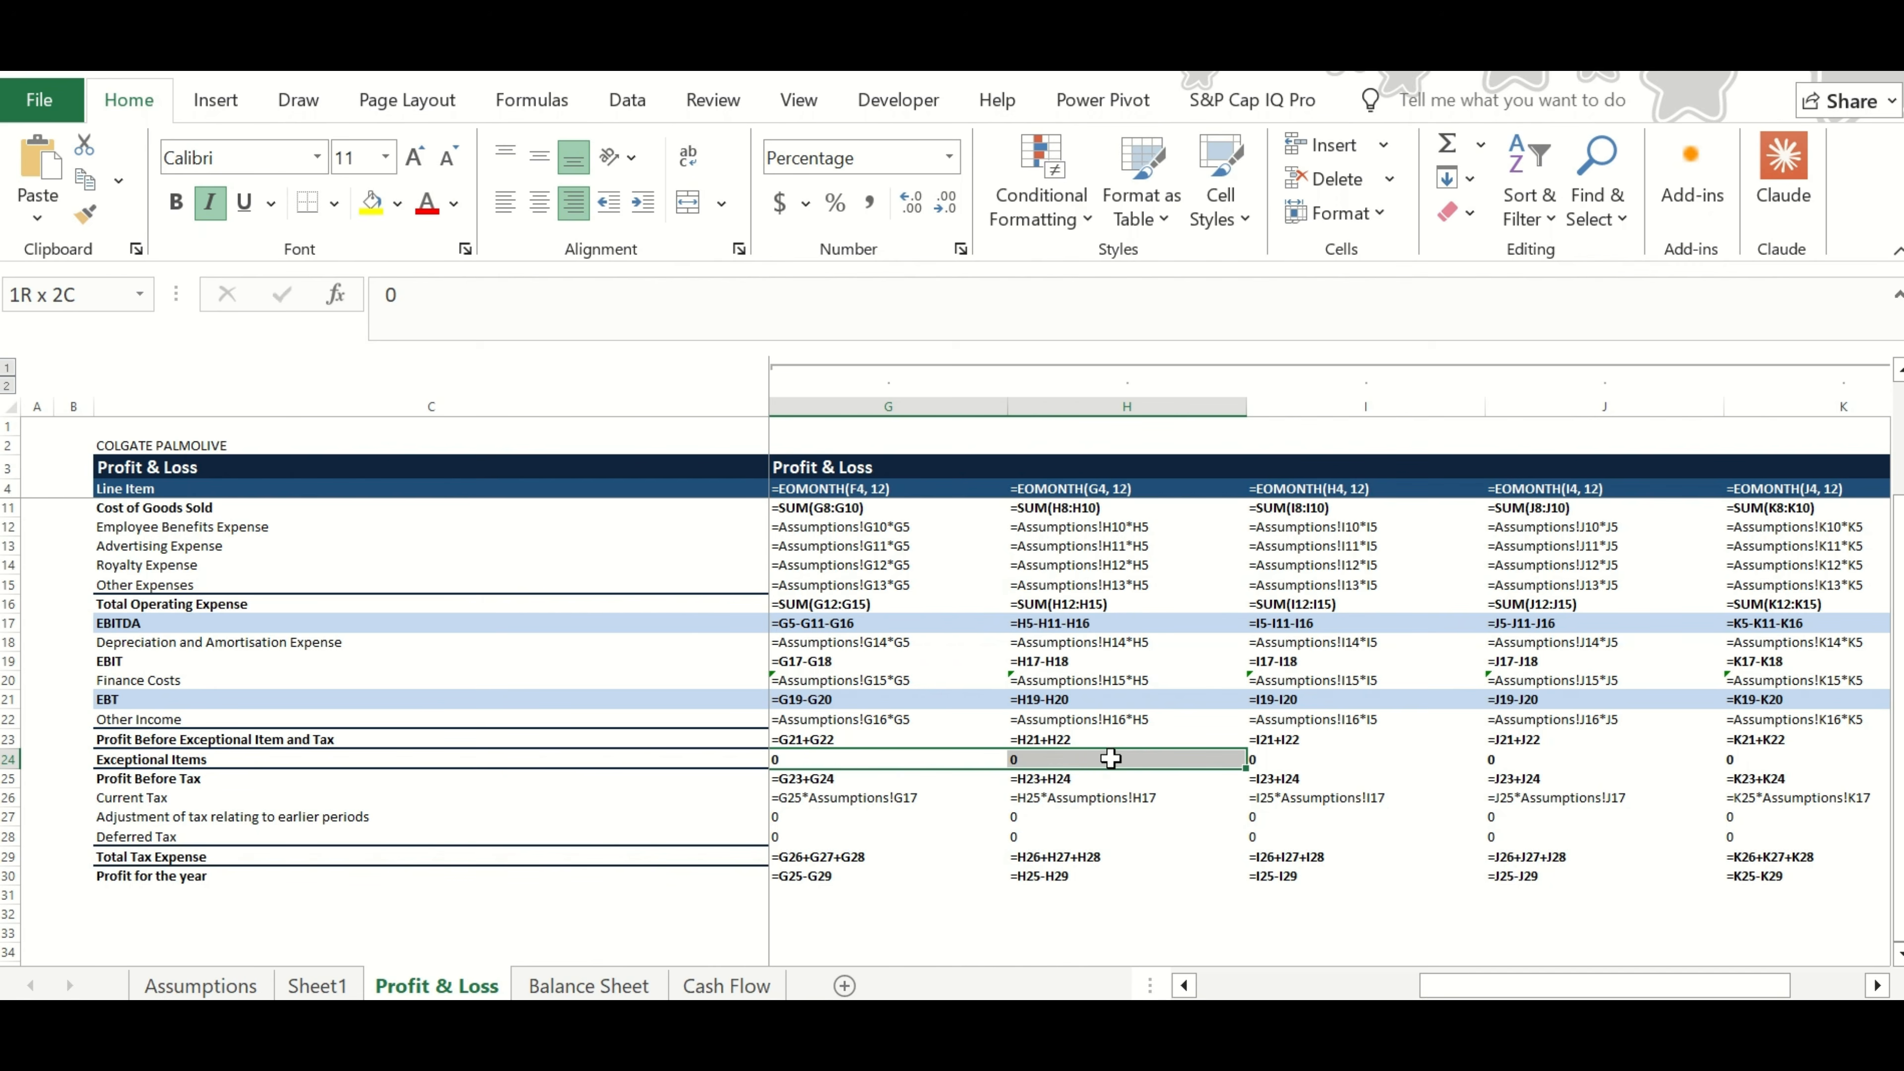
left_click_drag(810, 818, 1055, 826)
key("ctrl+grave")
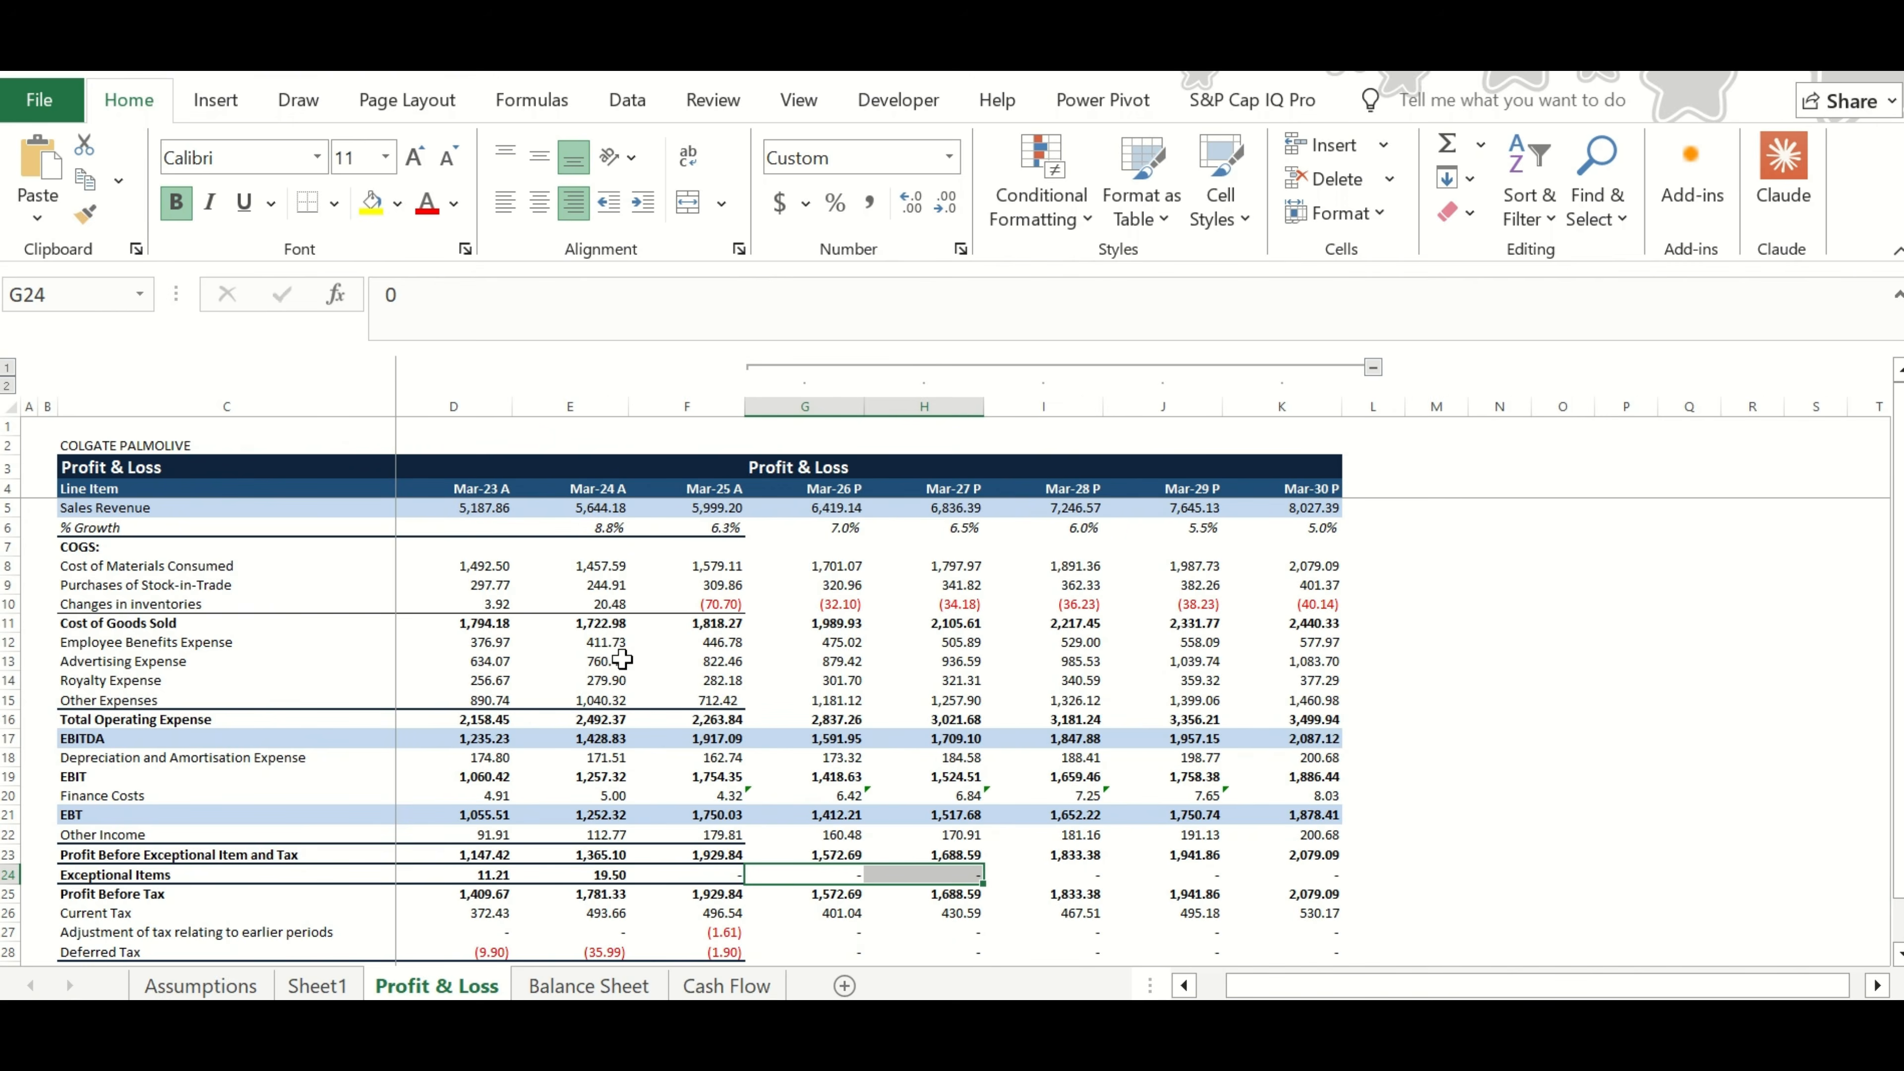
Examine the Mar-26 projection formulas row by row from Cost of Materials Consumed down to Depreciation and Amortisation Expense.
left_click(817, 565)
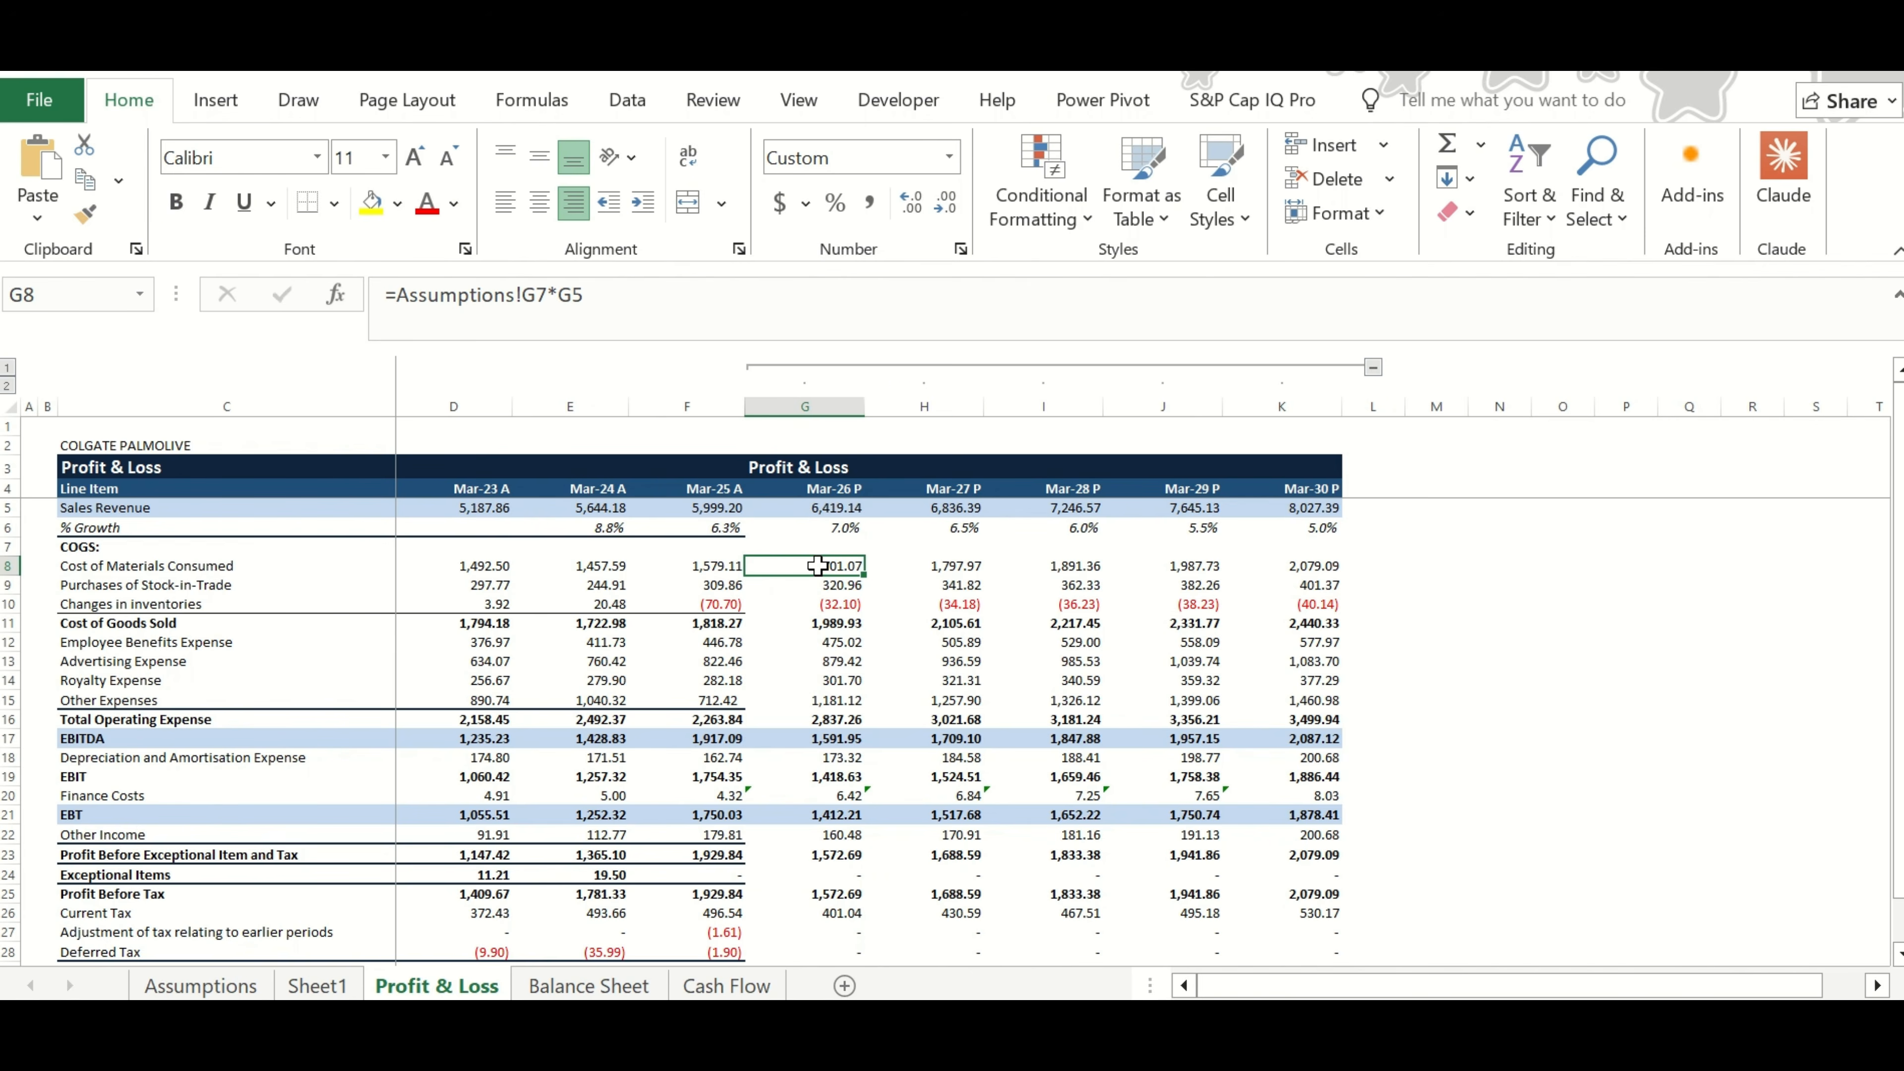
key("Down")
key("Down")
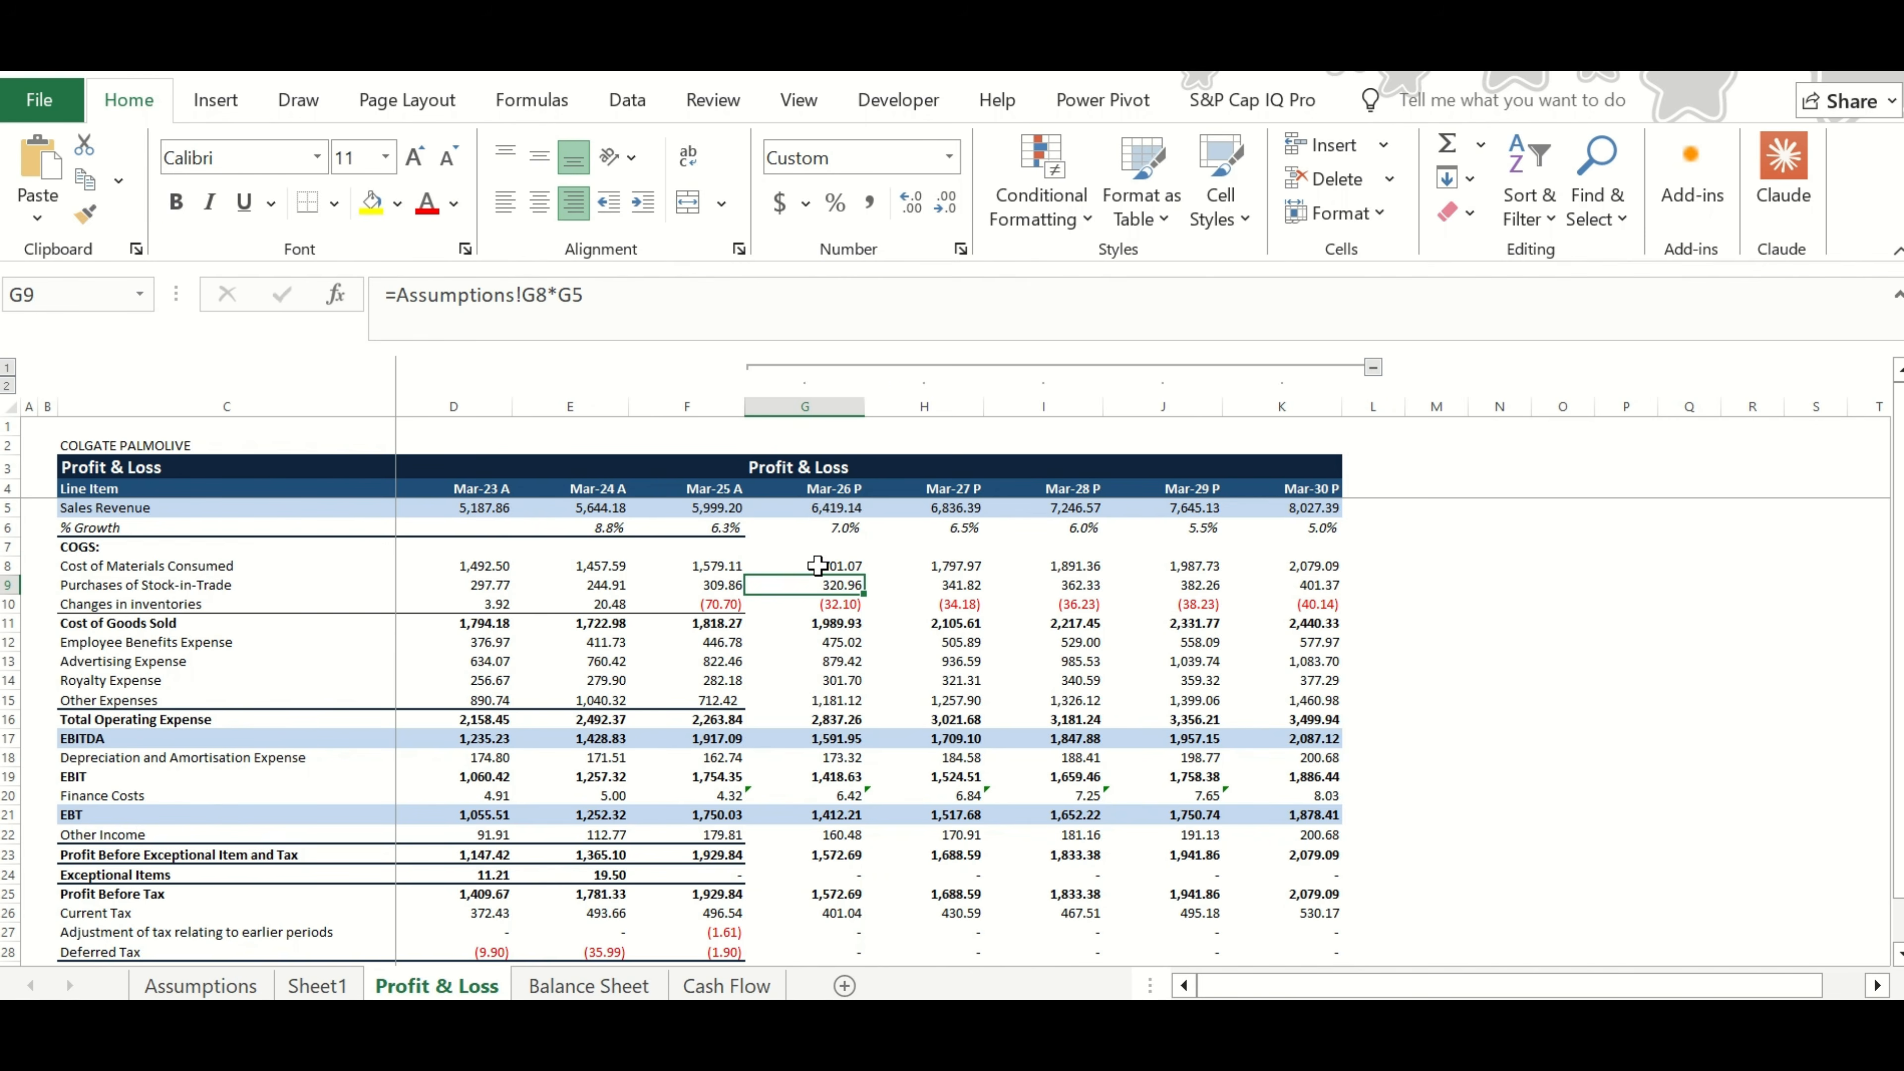
key("Down")
key("Down")
key("Down")
key("Down")
key("Down")
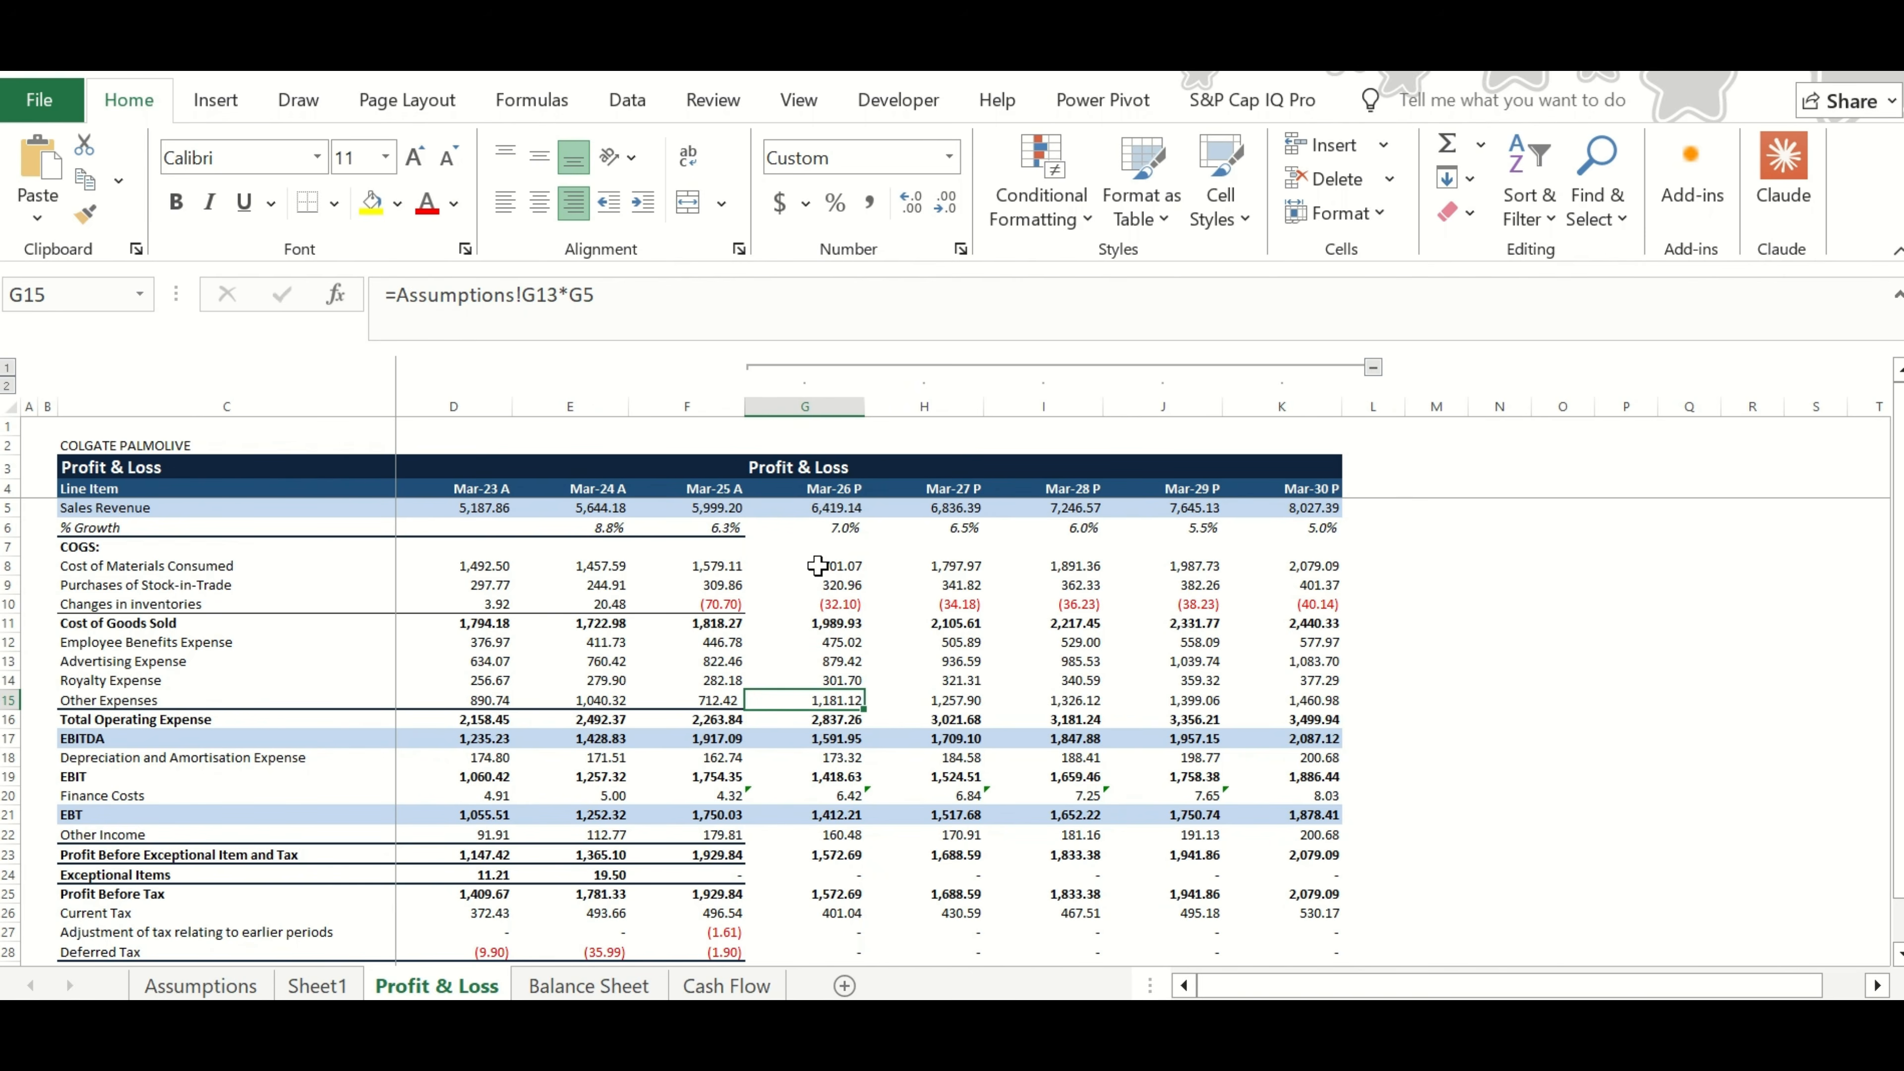
key("Up")
key("Up")
key("Down")
key("Down")
key("Down")
key("Down")
key("Down")
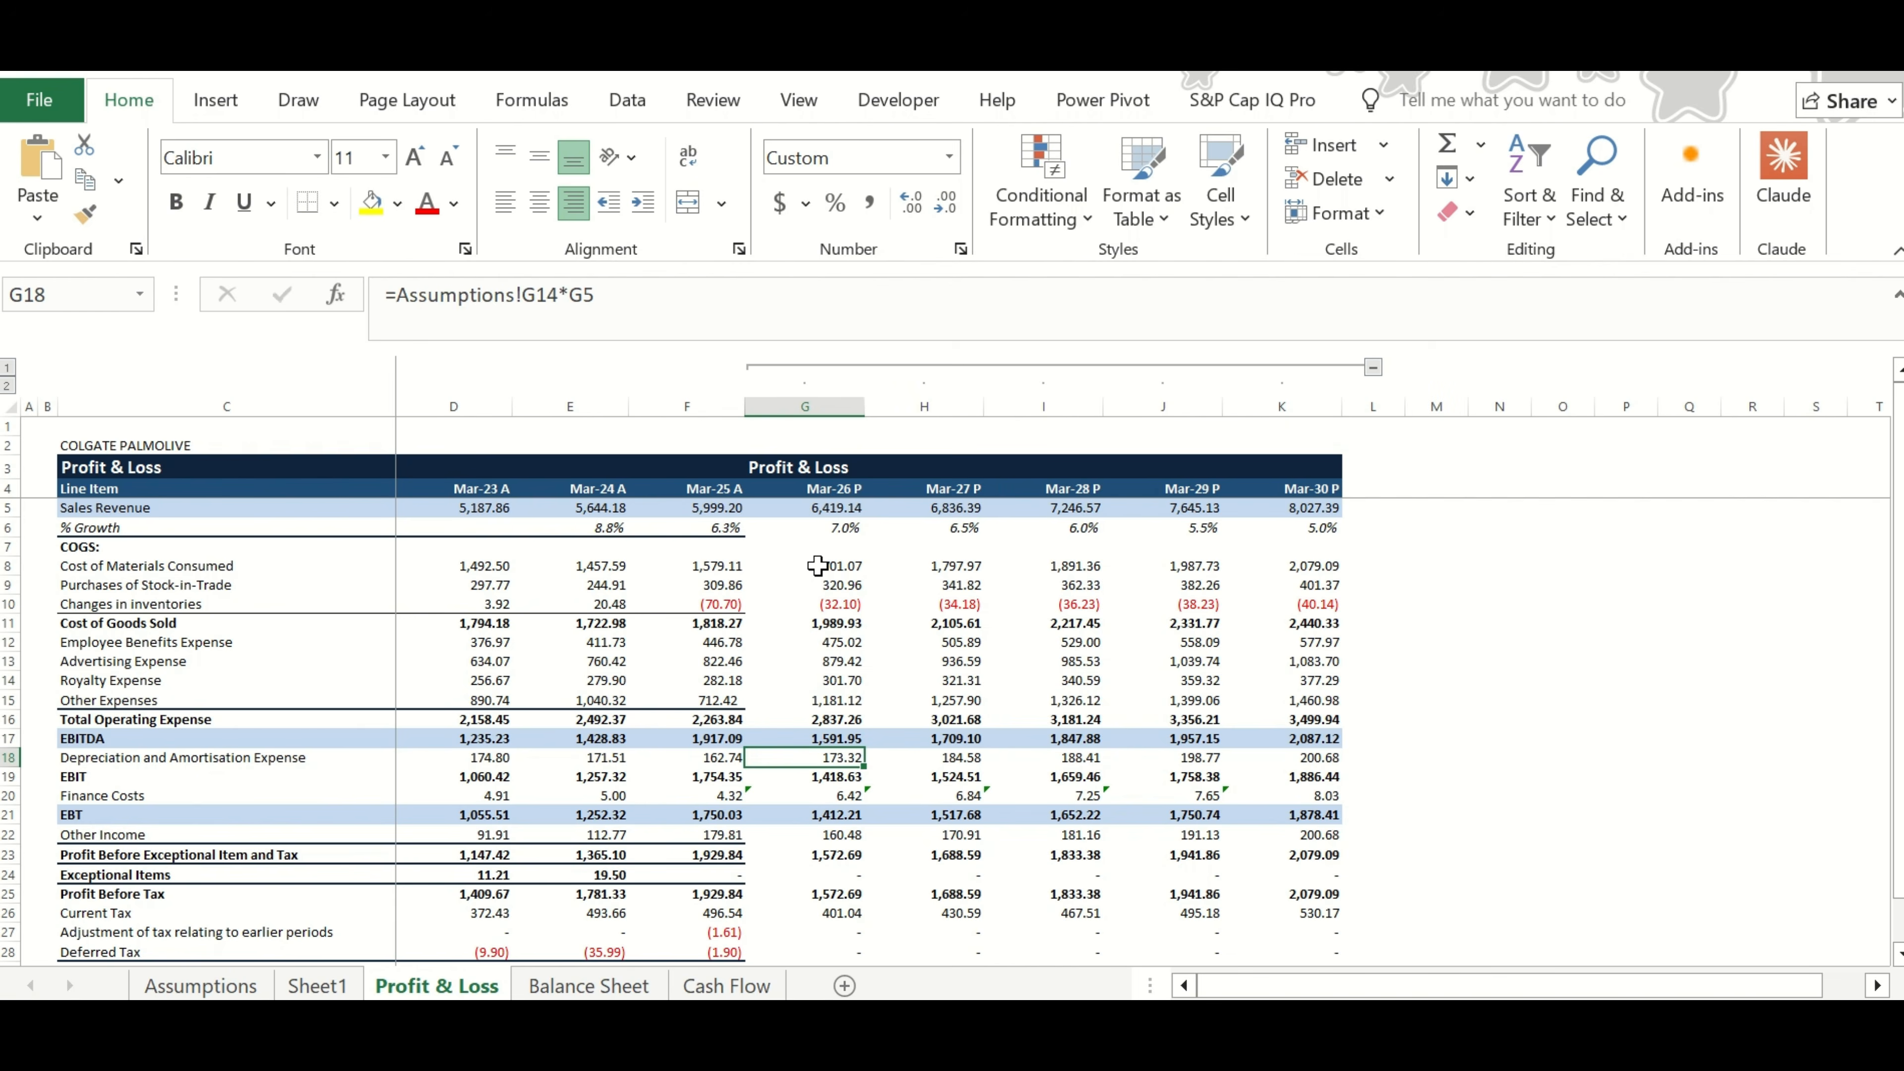
Inspect the remaining Mar-26 formulas below depreciation and trace the Profit for the year formula across Mar-26 to Mar-30.
key("Down")
key("Down")
key("Down")
key("Down")
key("Down")
key("Down")
key("Down")
key("Down")
key("Down")
key("Down")
key("Down")
key("Down")
key("F2")
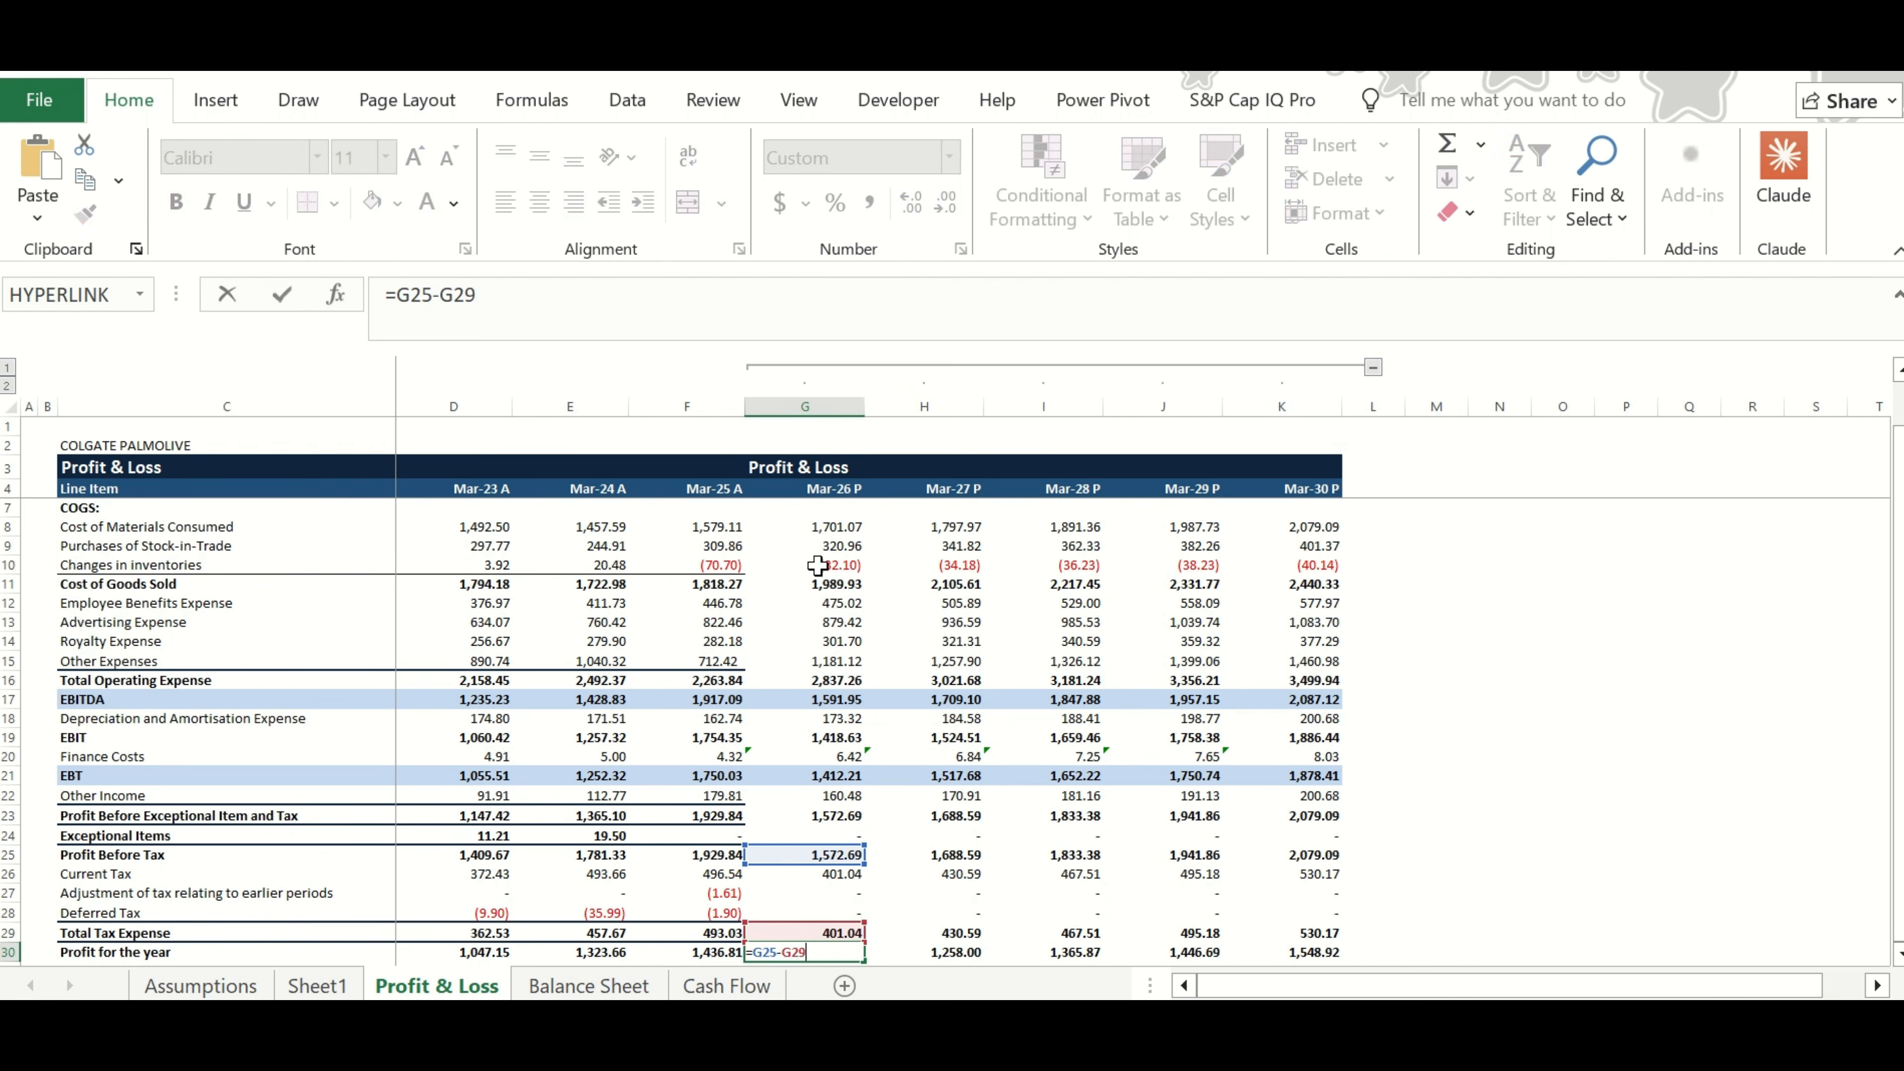
key("Tab")
key("F2")
key("Tab")
key("F2")
key("Tab")
key("F2")
key("Tab")
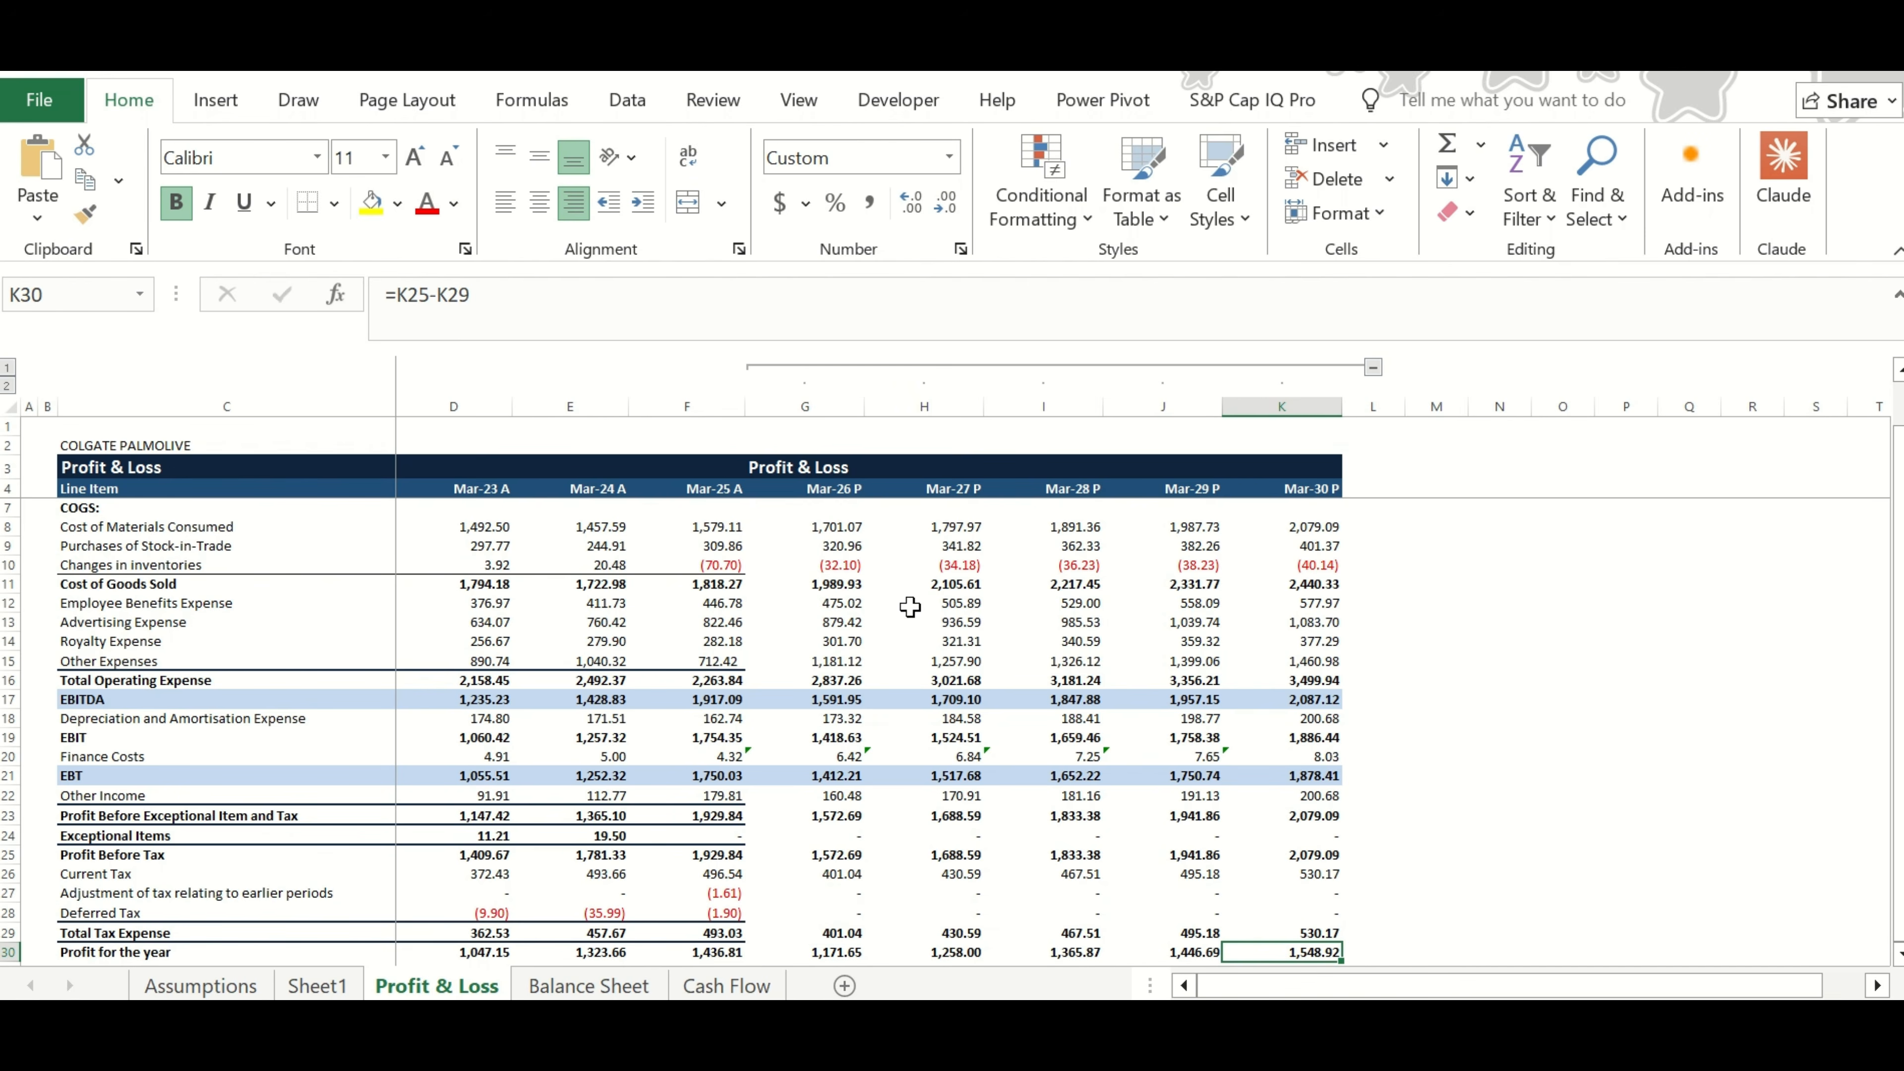
Review the Depreciation and Amortisation Expense row in Profit & Loss, and look over the drivers on the Assumptions sheet.
scroll(390, 641, "up", 1)
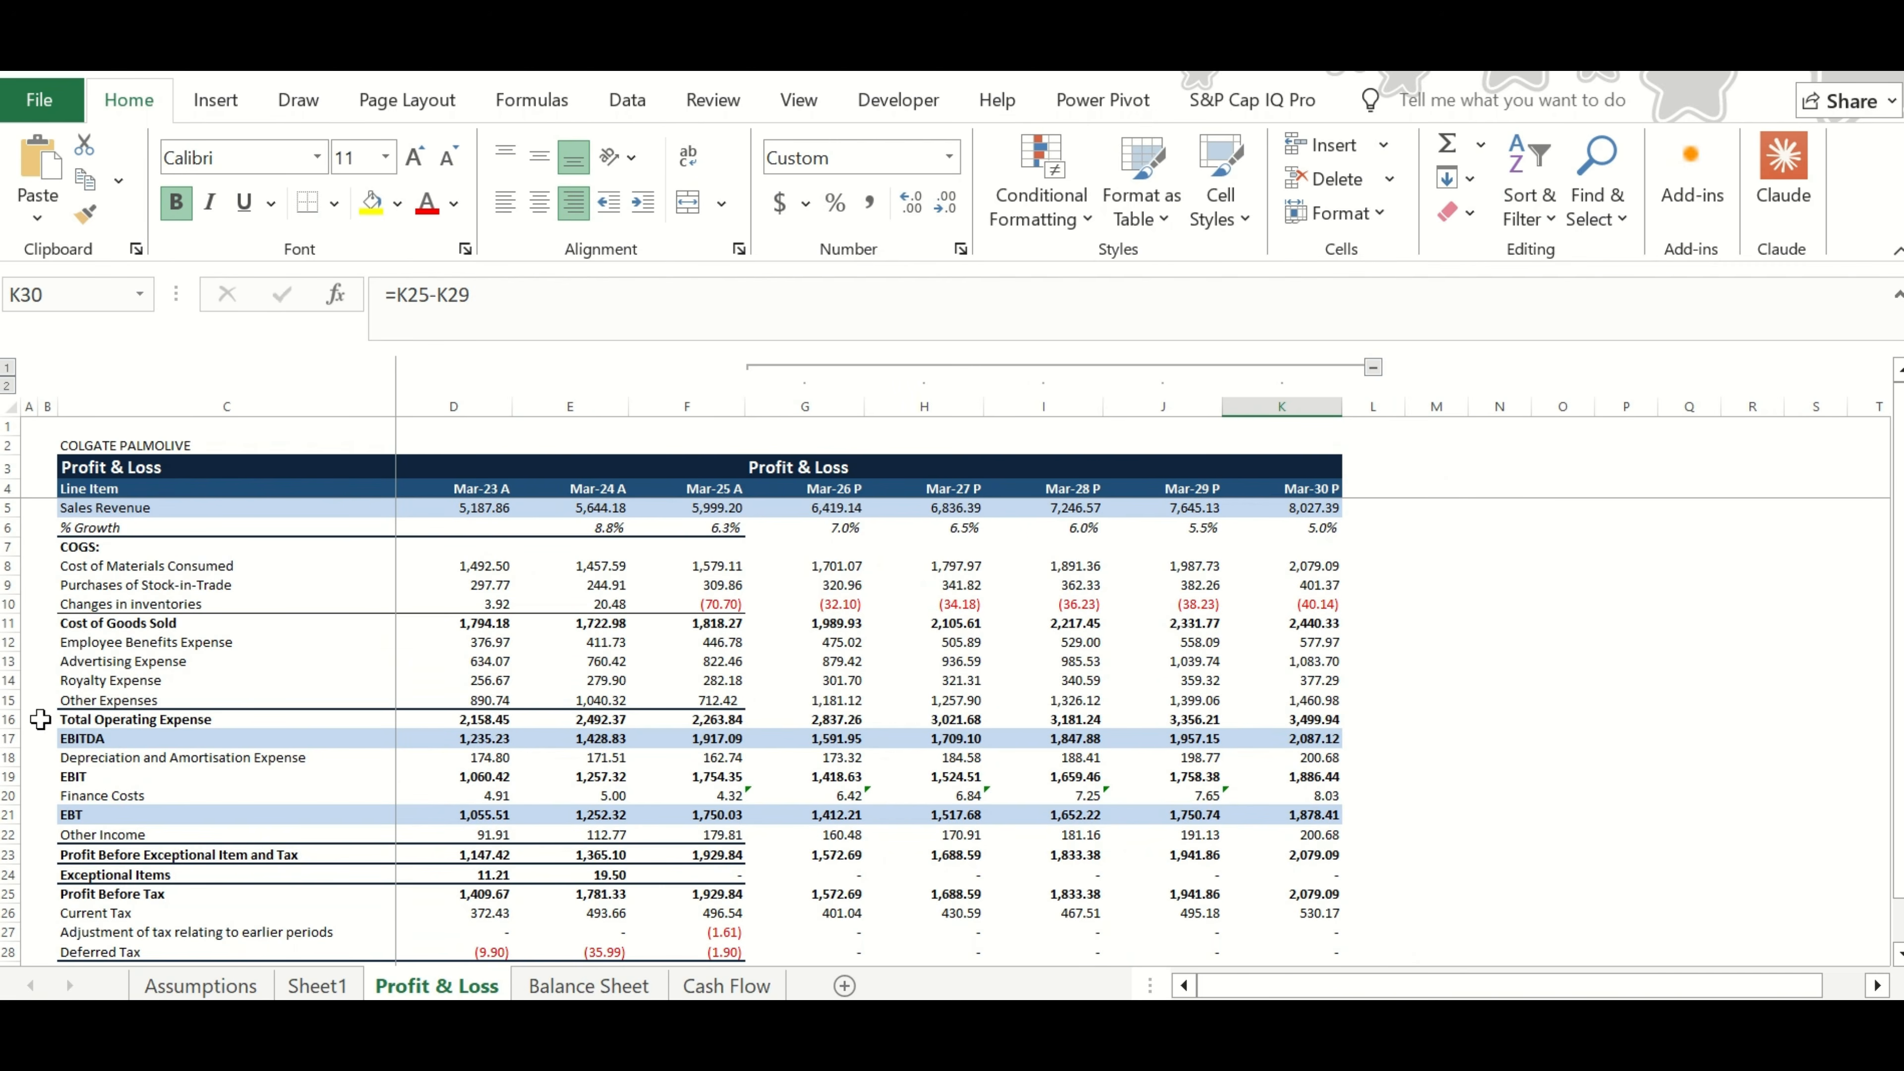
left_click(11, 758)
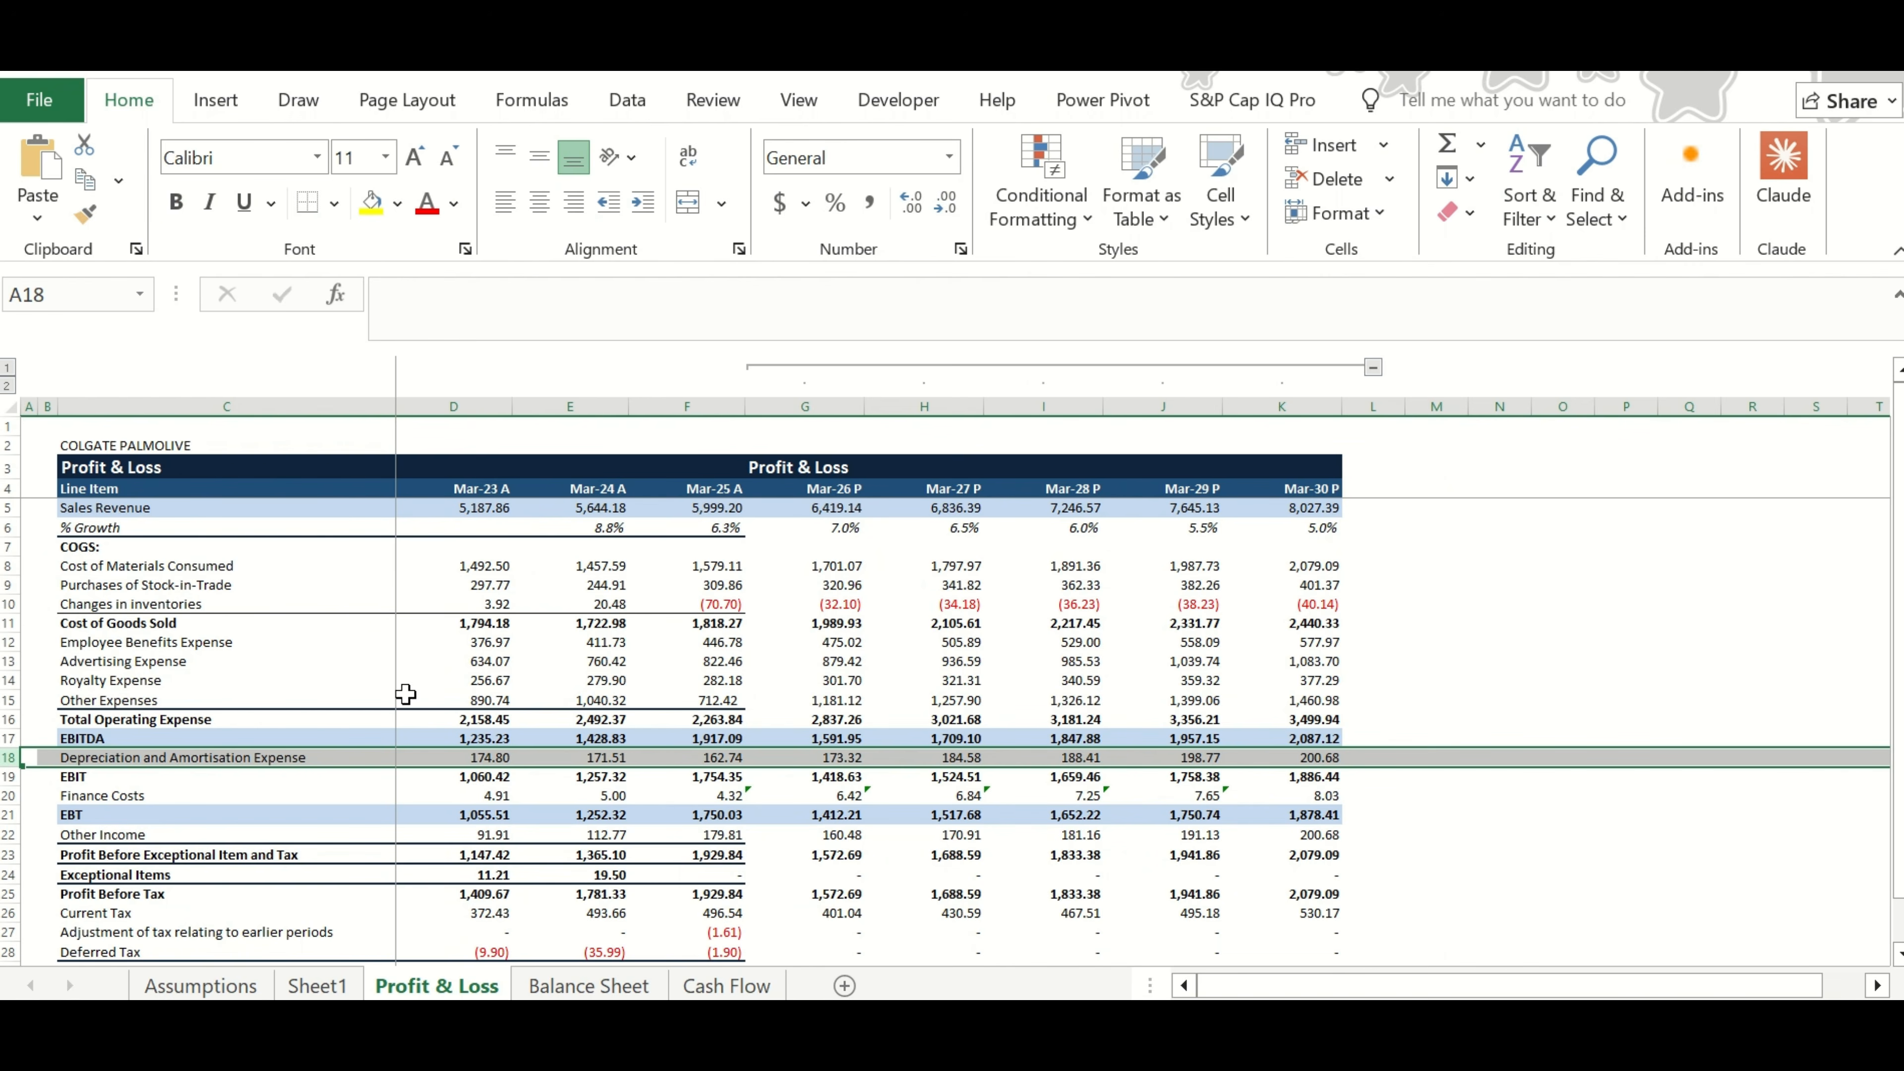
left_click(202, 985)
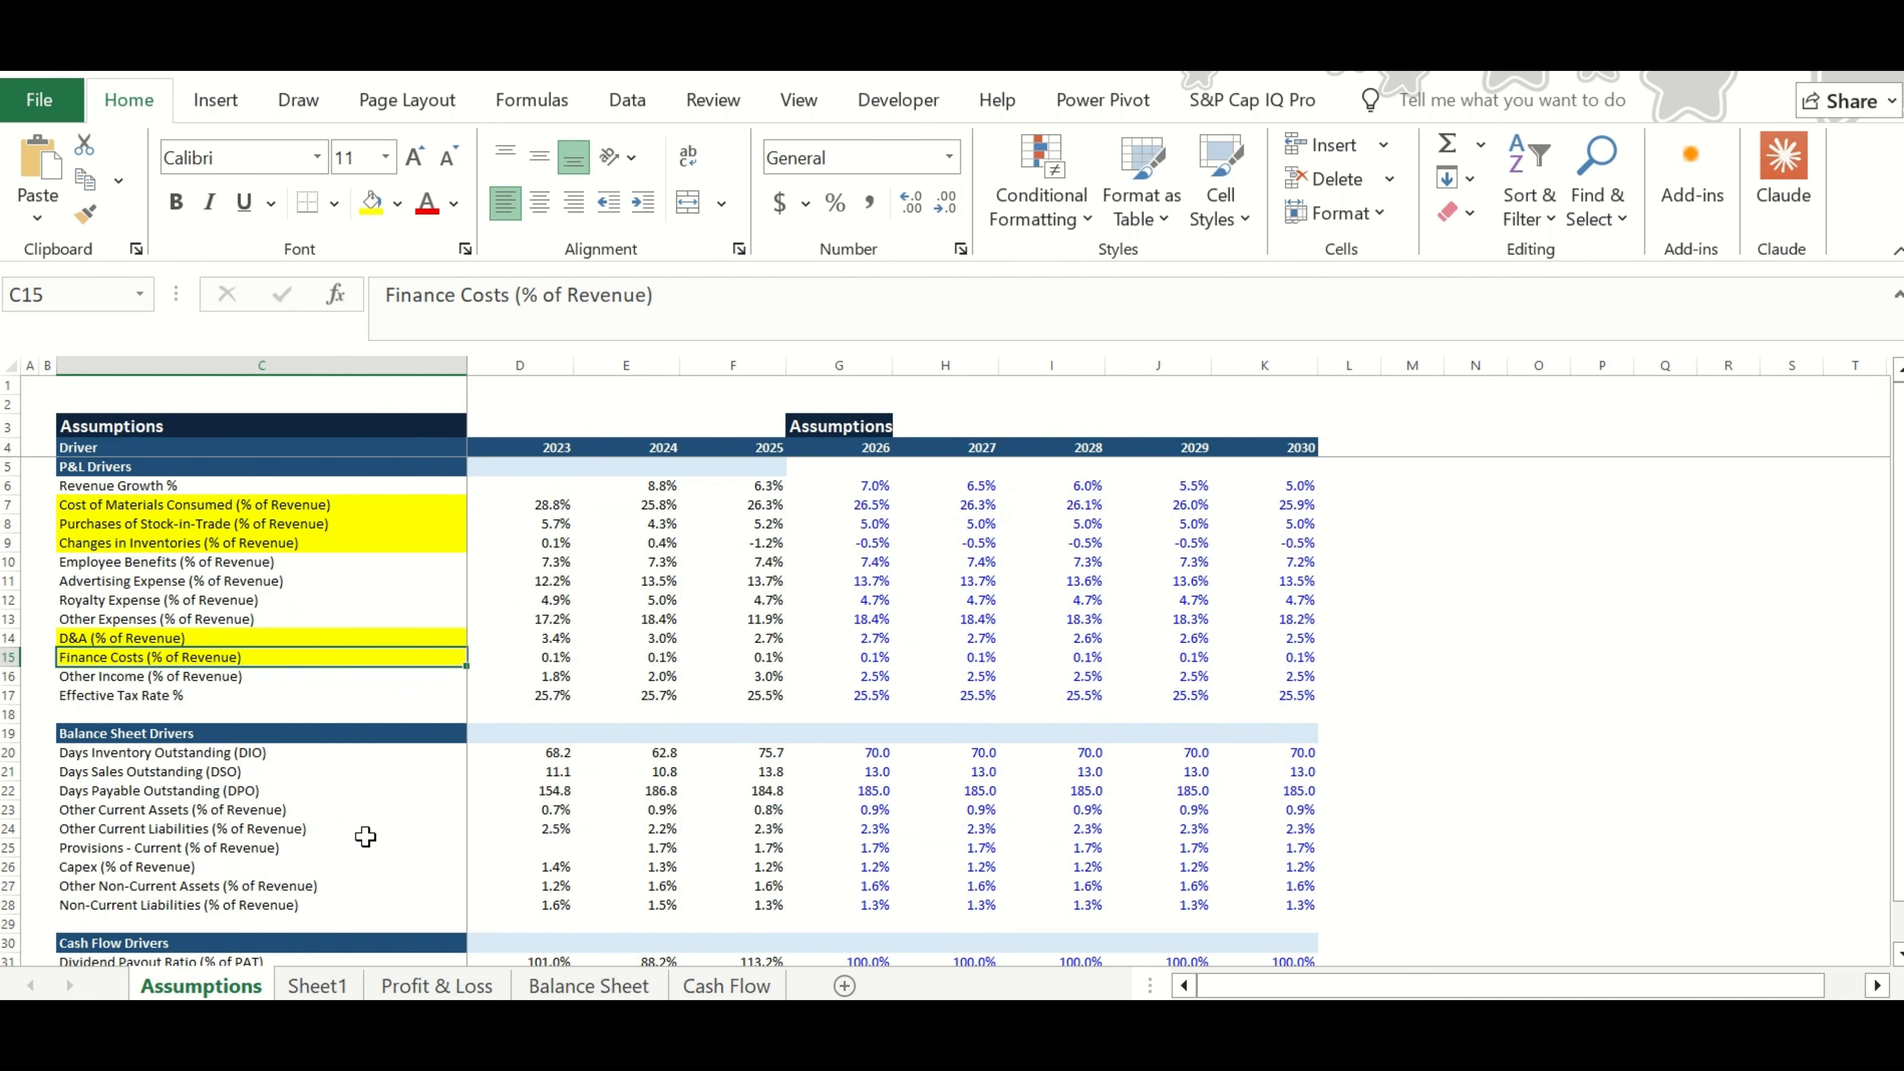
scroll(365, 836, "down", 3)
scroll(365, 834, "up", 2)
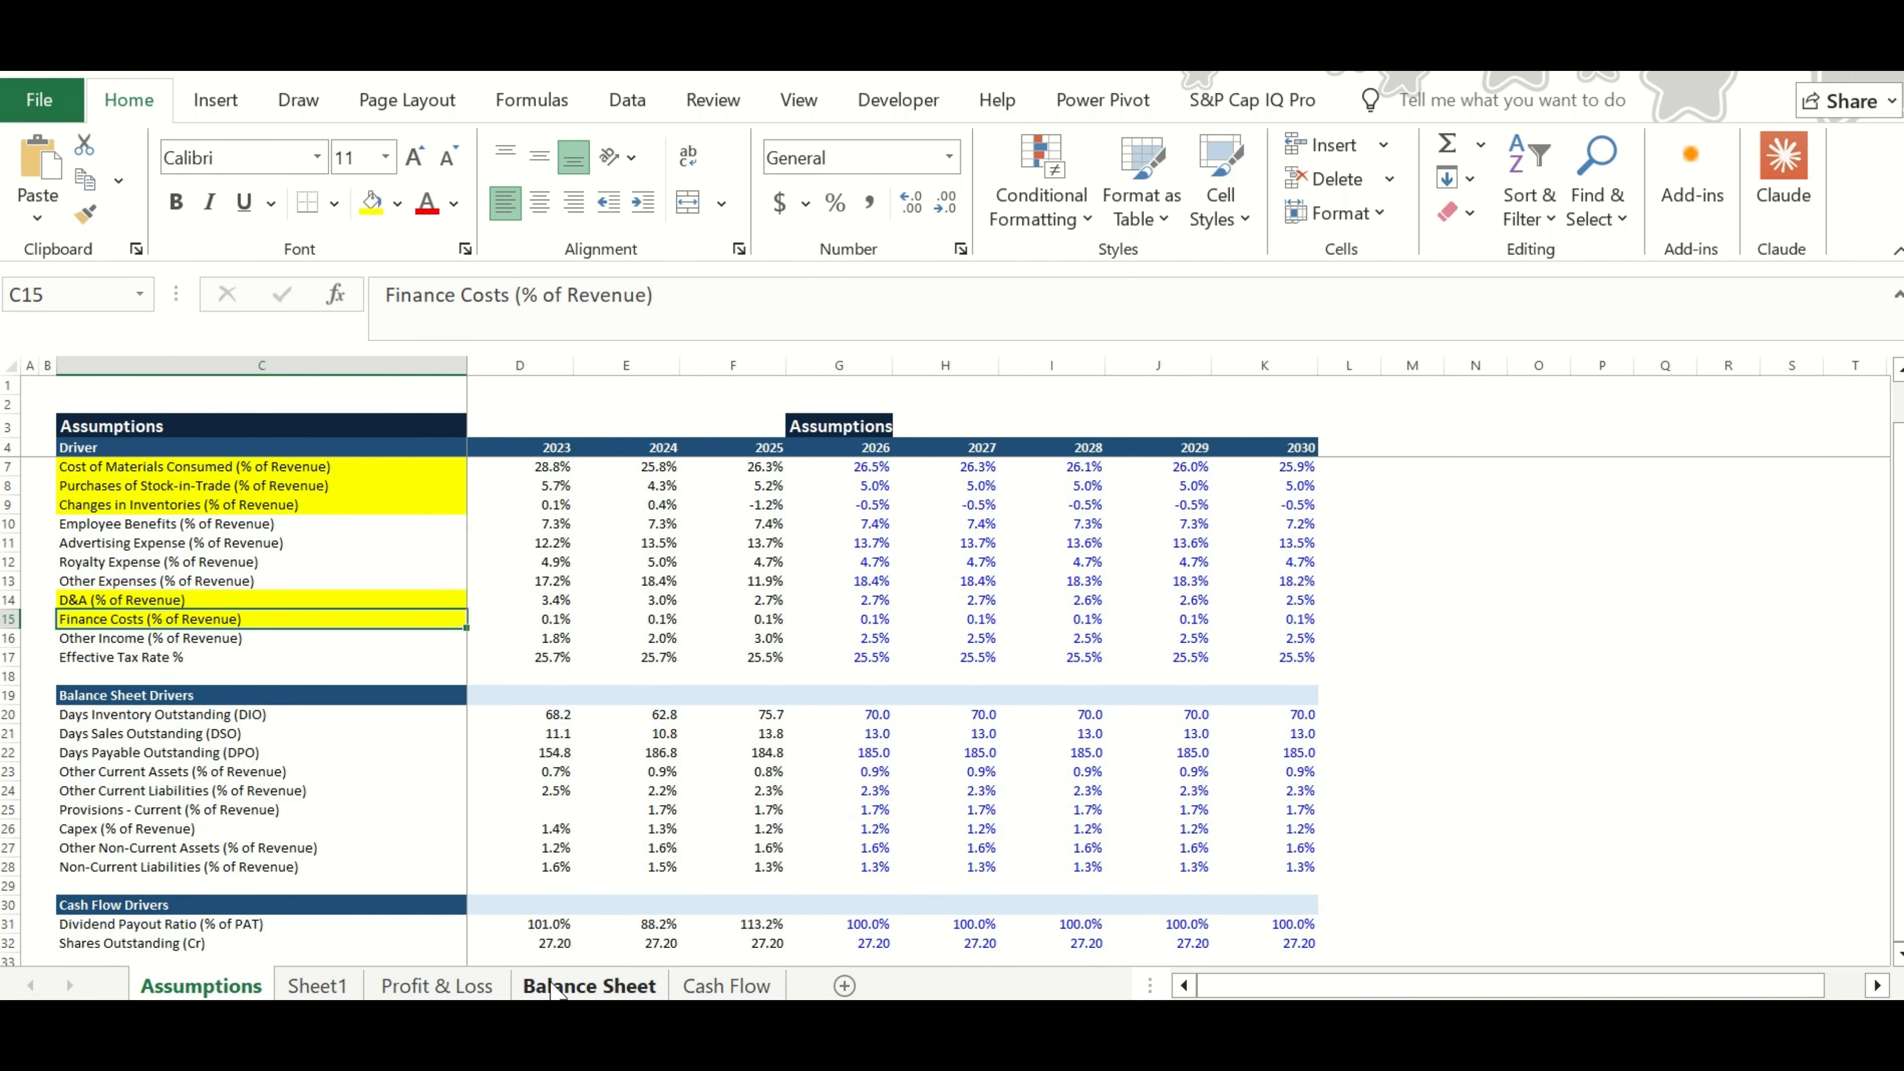
Add a balance check in Balance Sheet cell G50 that subtracts 2026 Total Assets from Total Equity and Liabilities, =G49-G25.
left_click(555, 988)
scroll(726, 791, "down", 2)
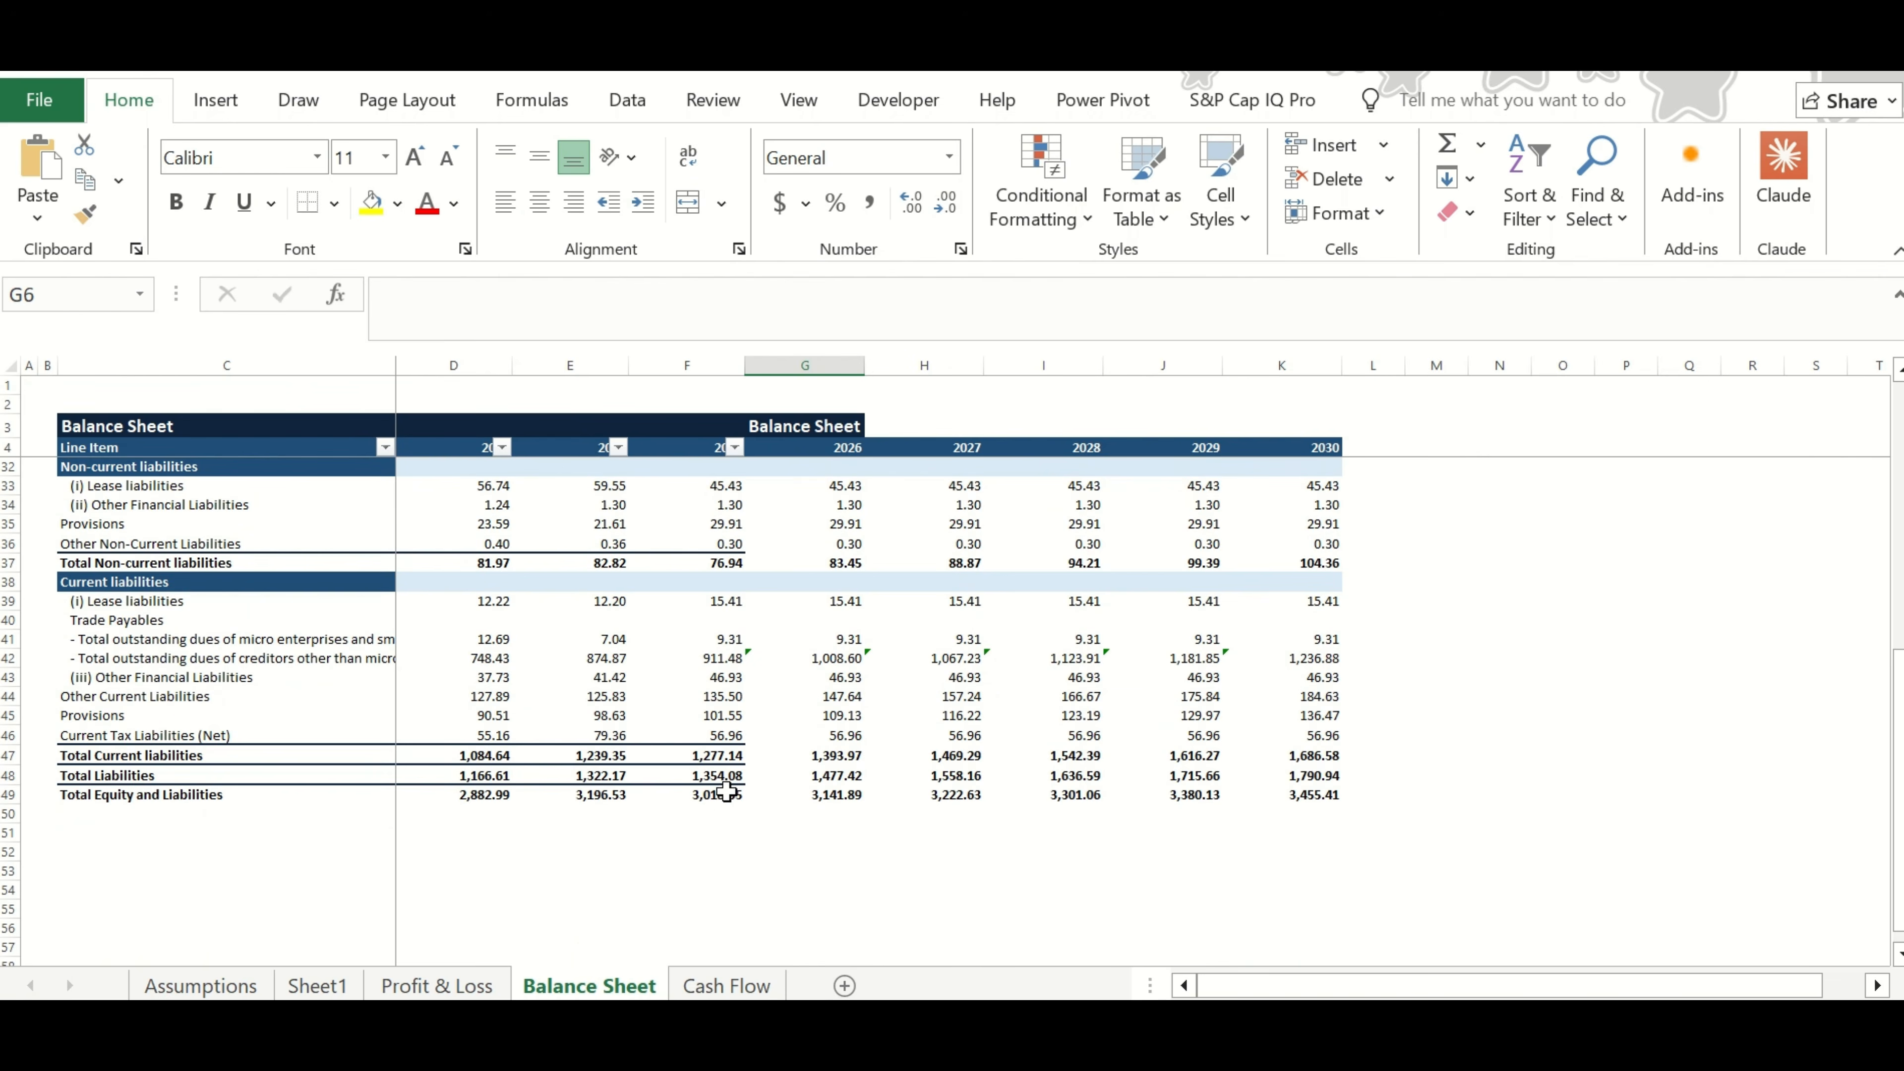
left_click(719, 815)
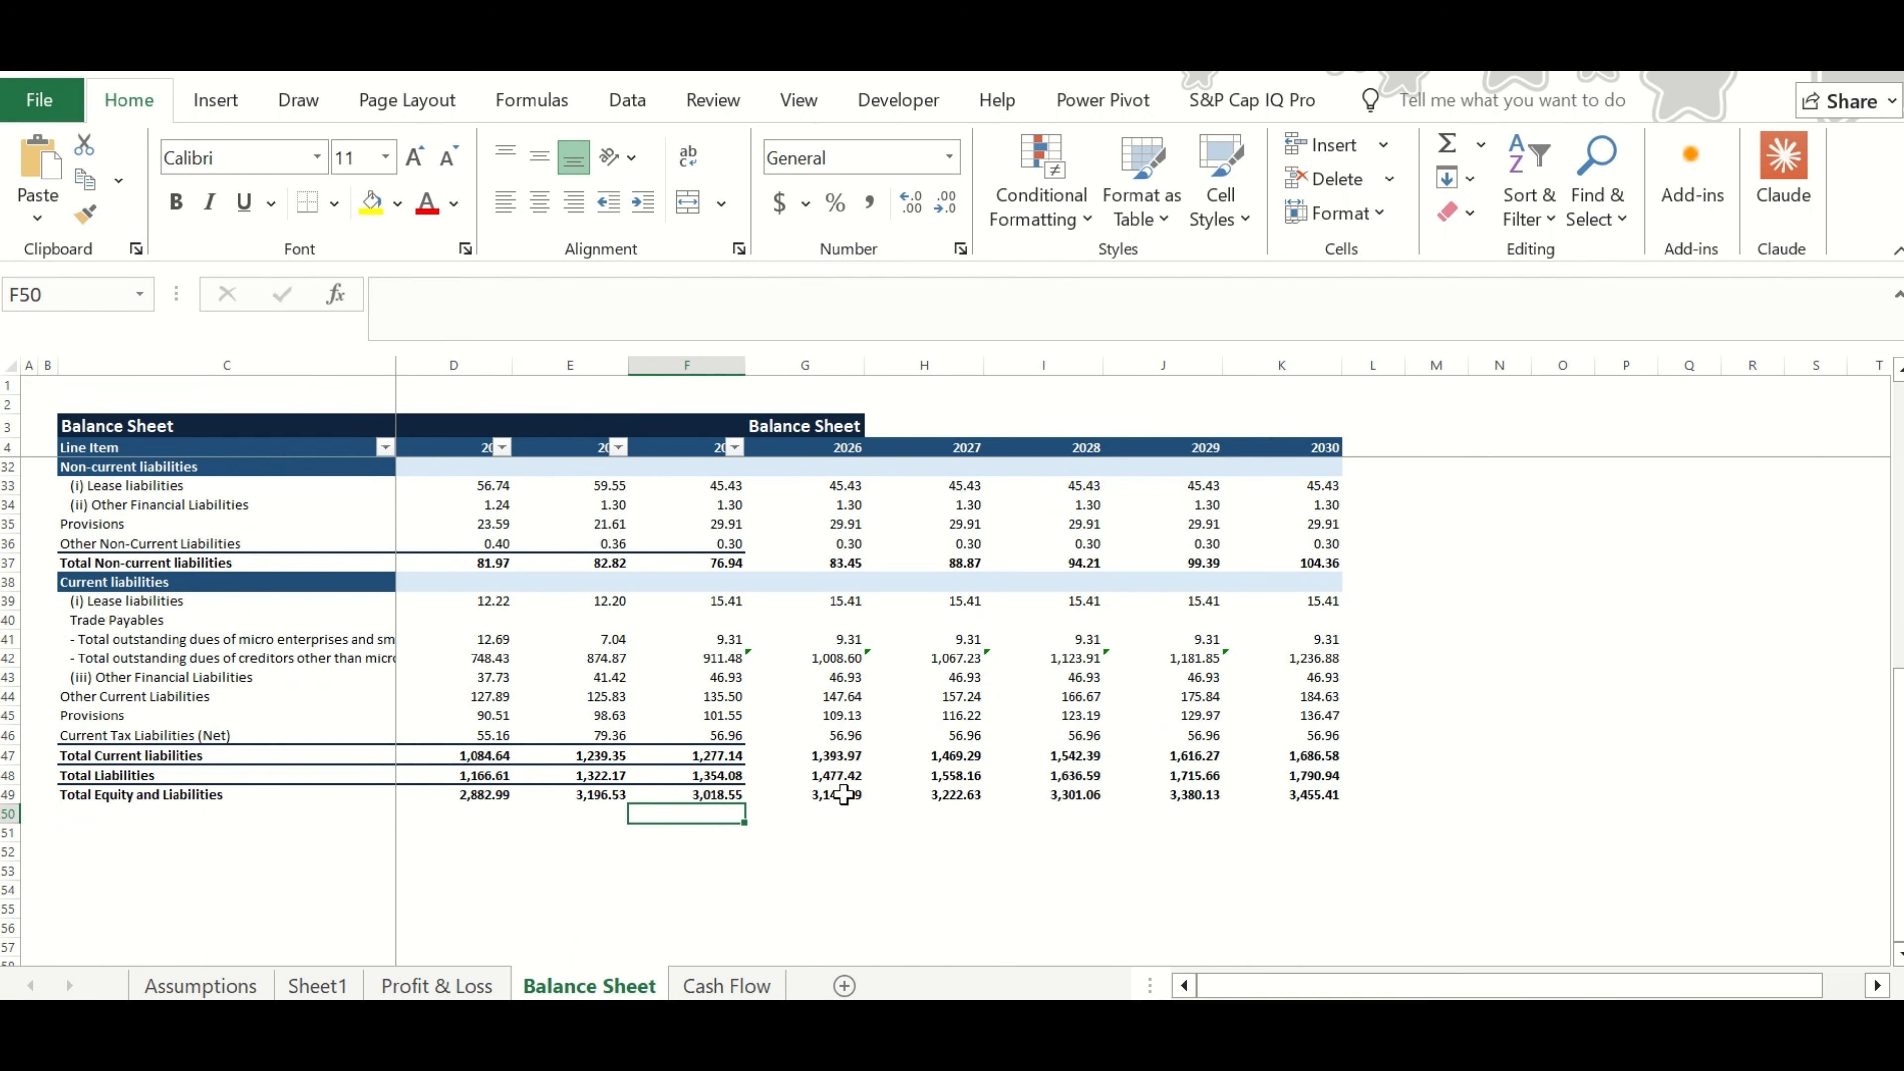
left_click(844, 814)
type("=")
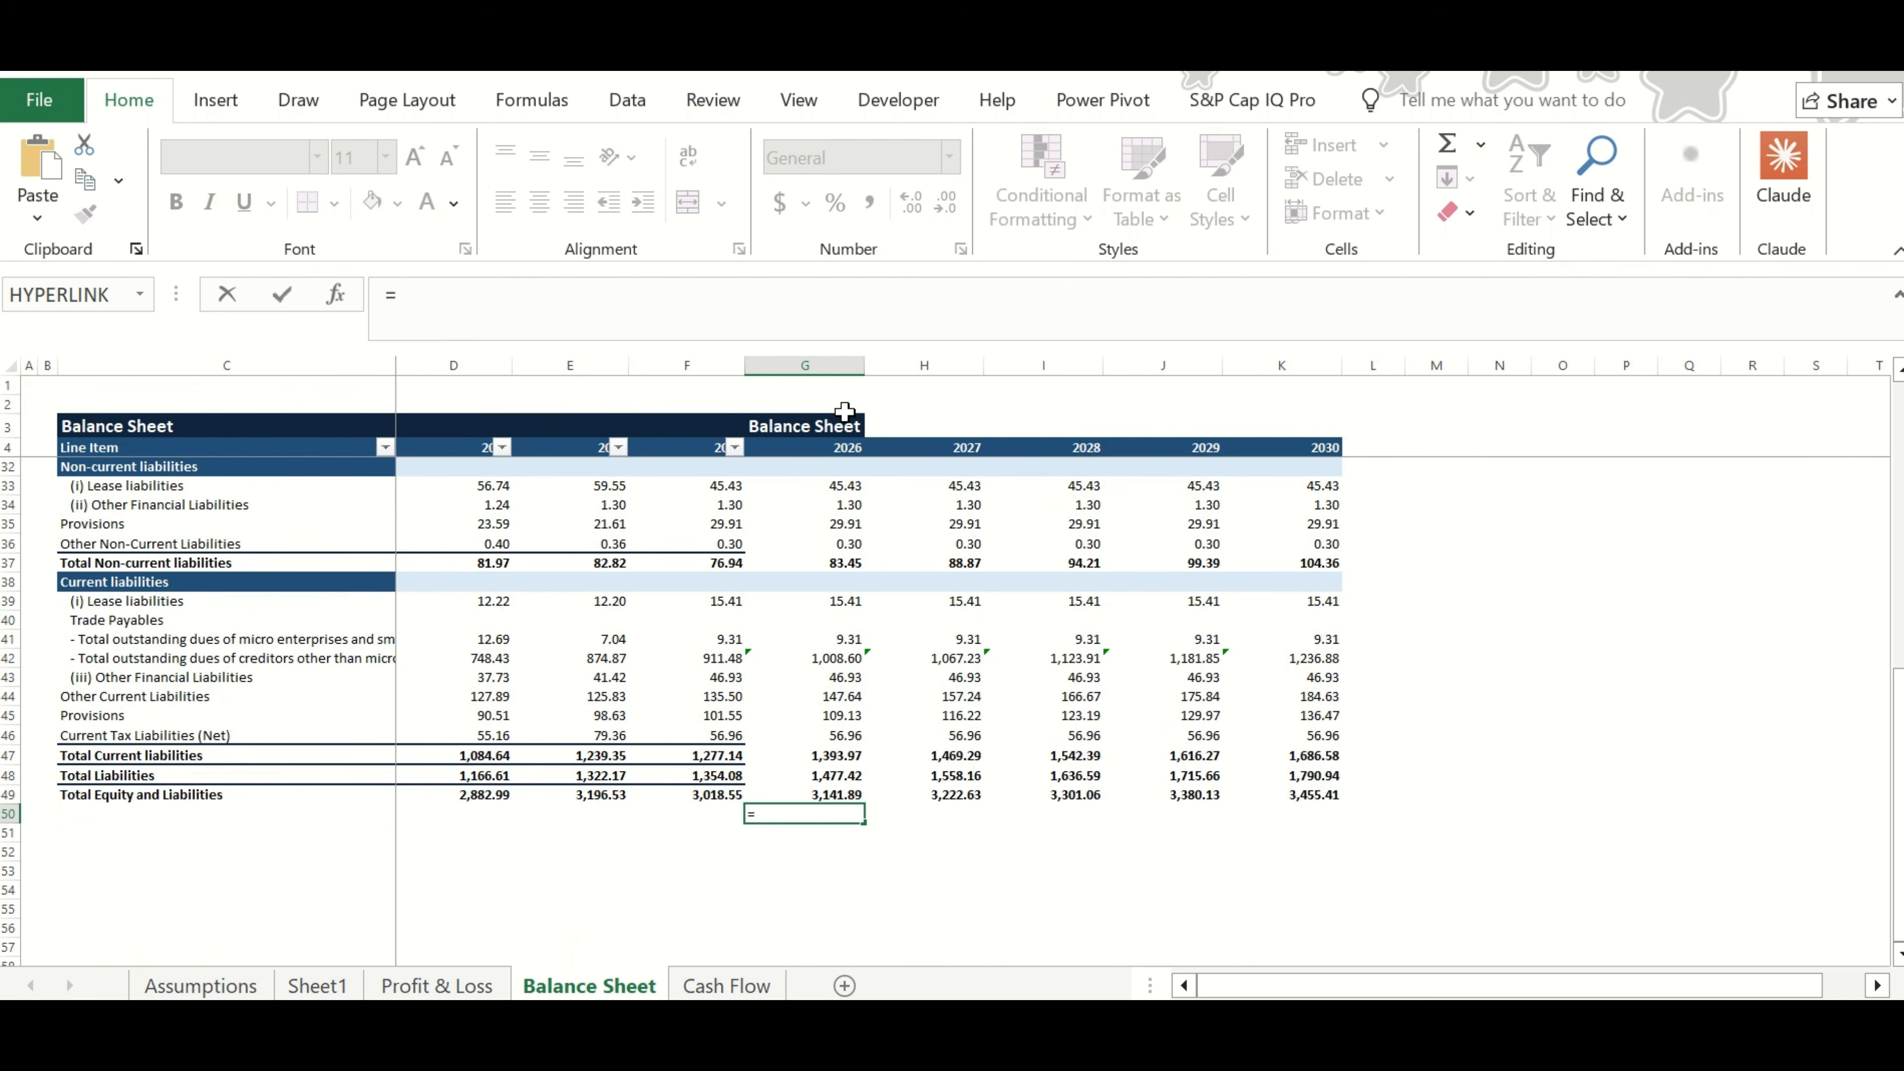
left_click(820, 791)
type("-")
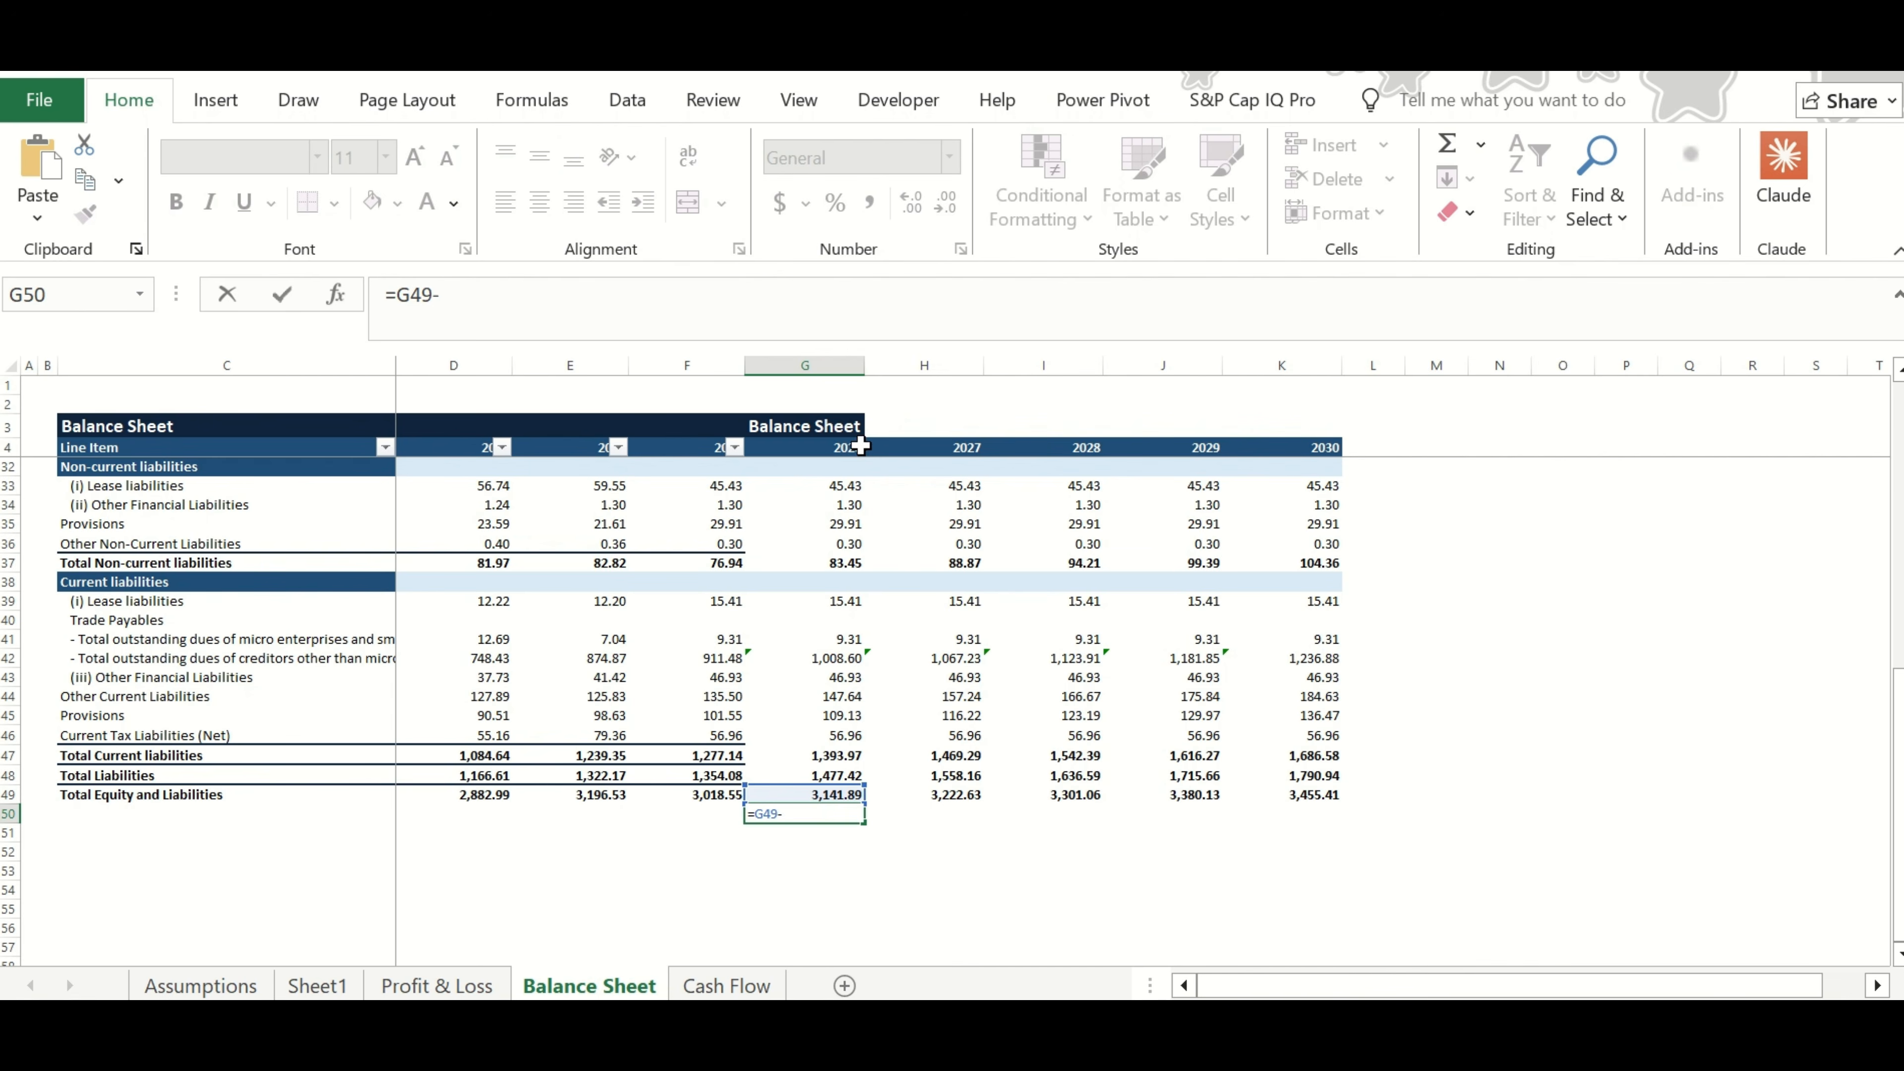
scroll(855, 510, "up", 2)
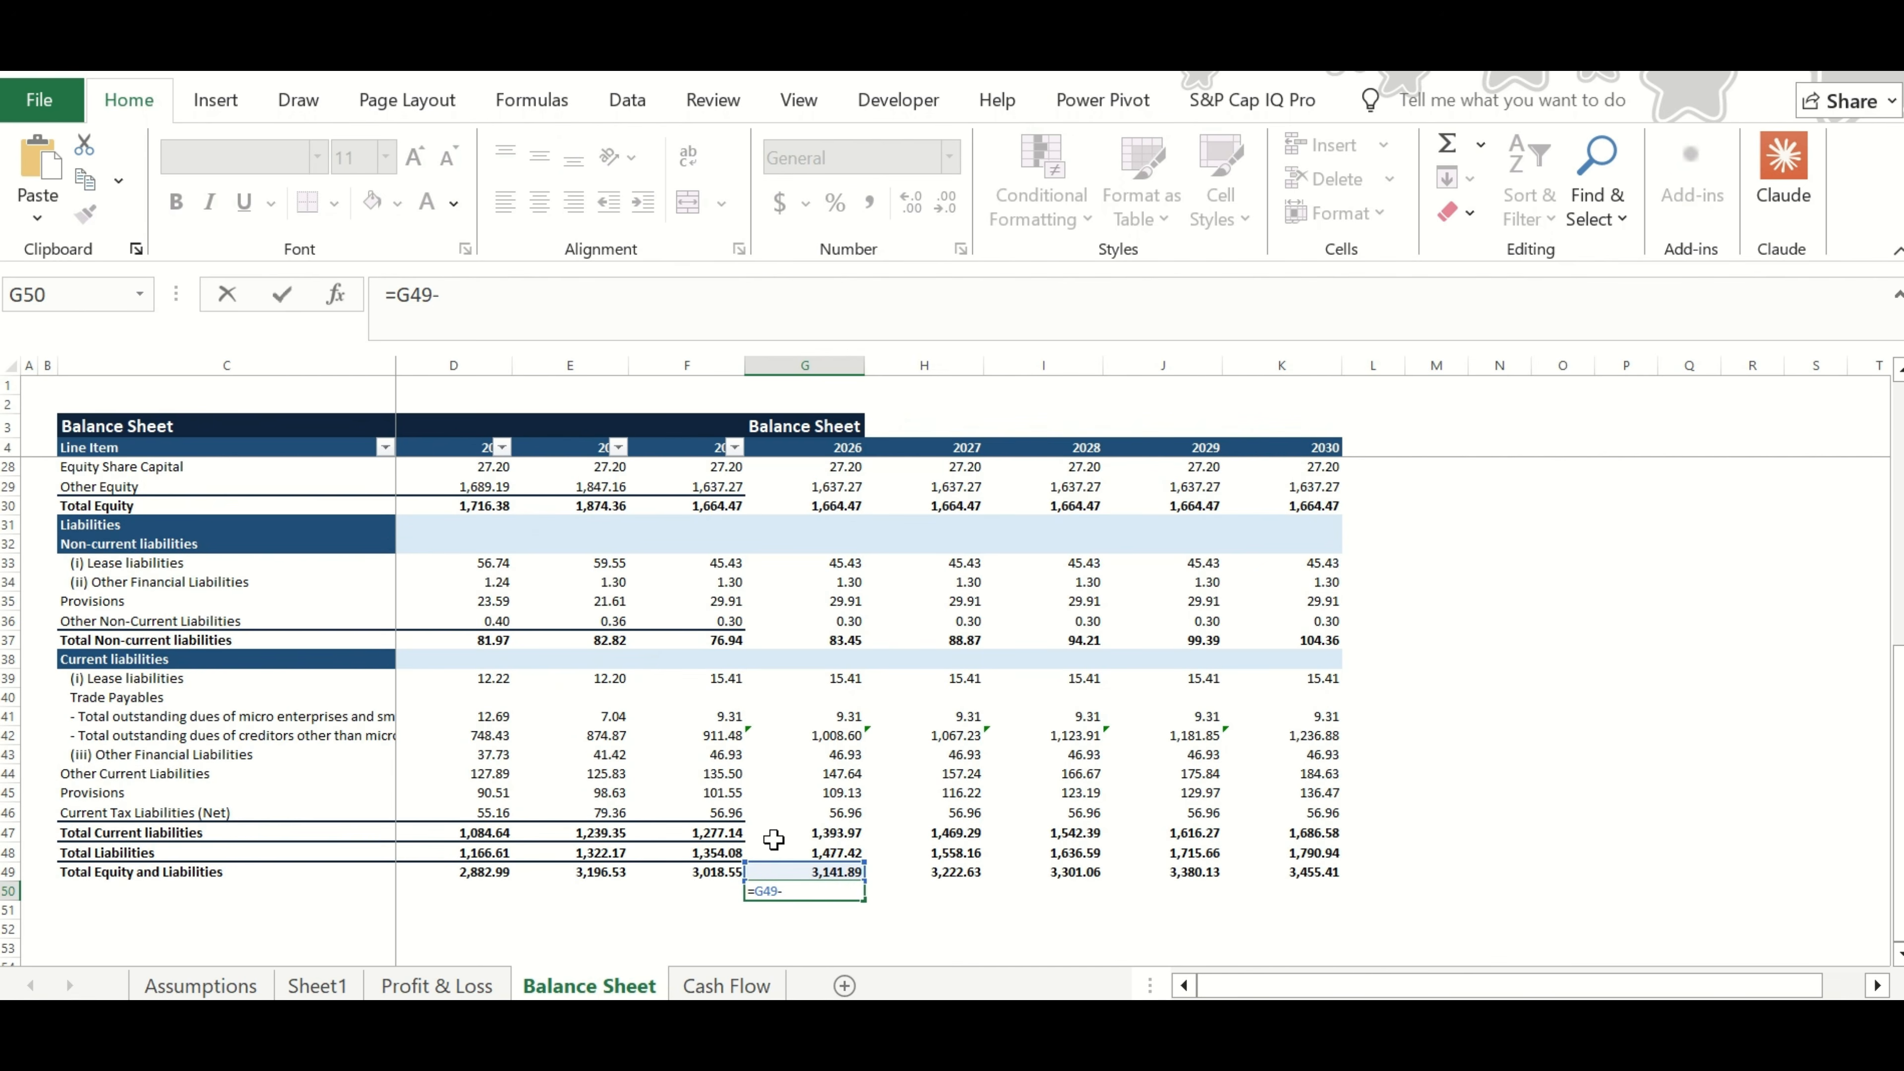
scroll(774, 839, "up", 3)
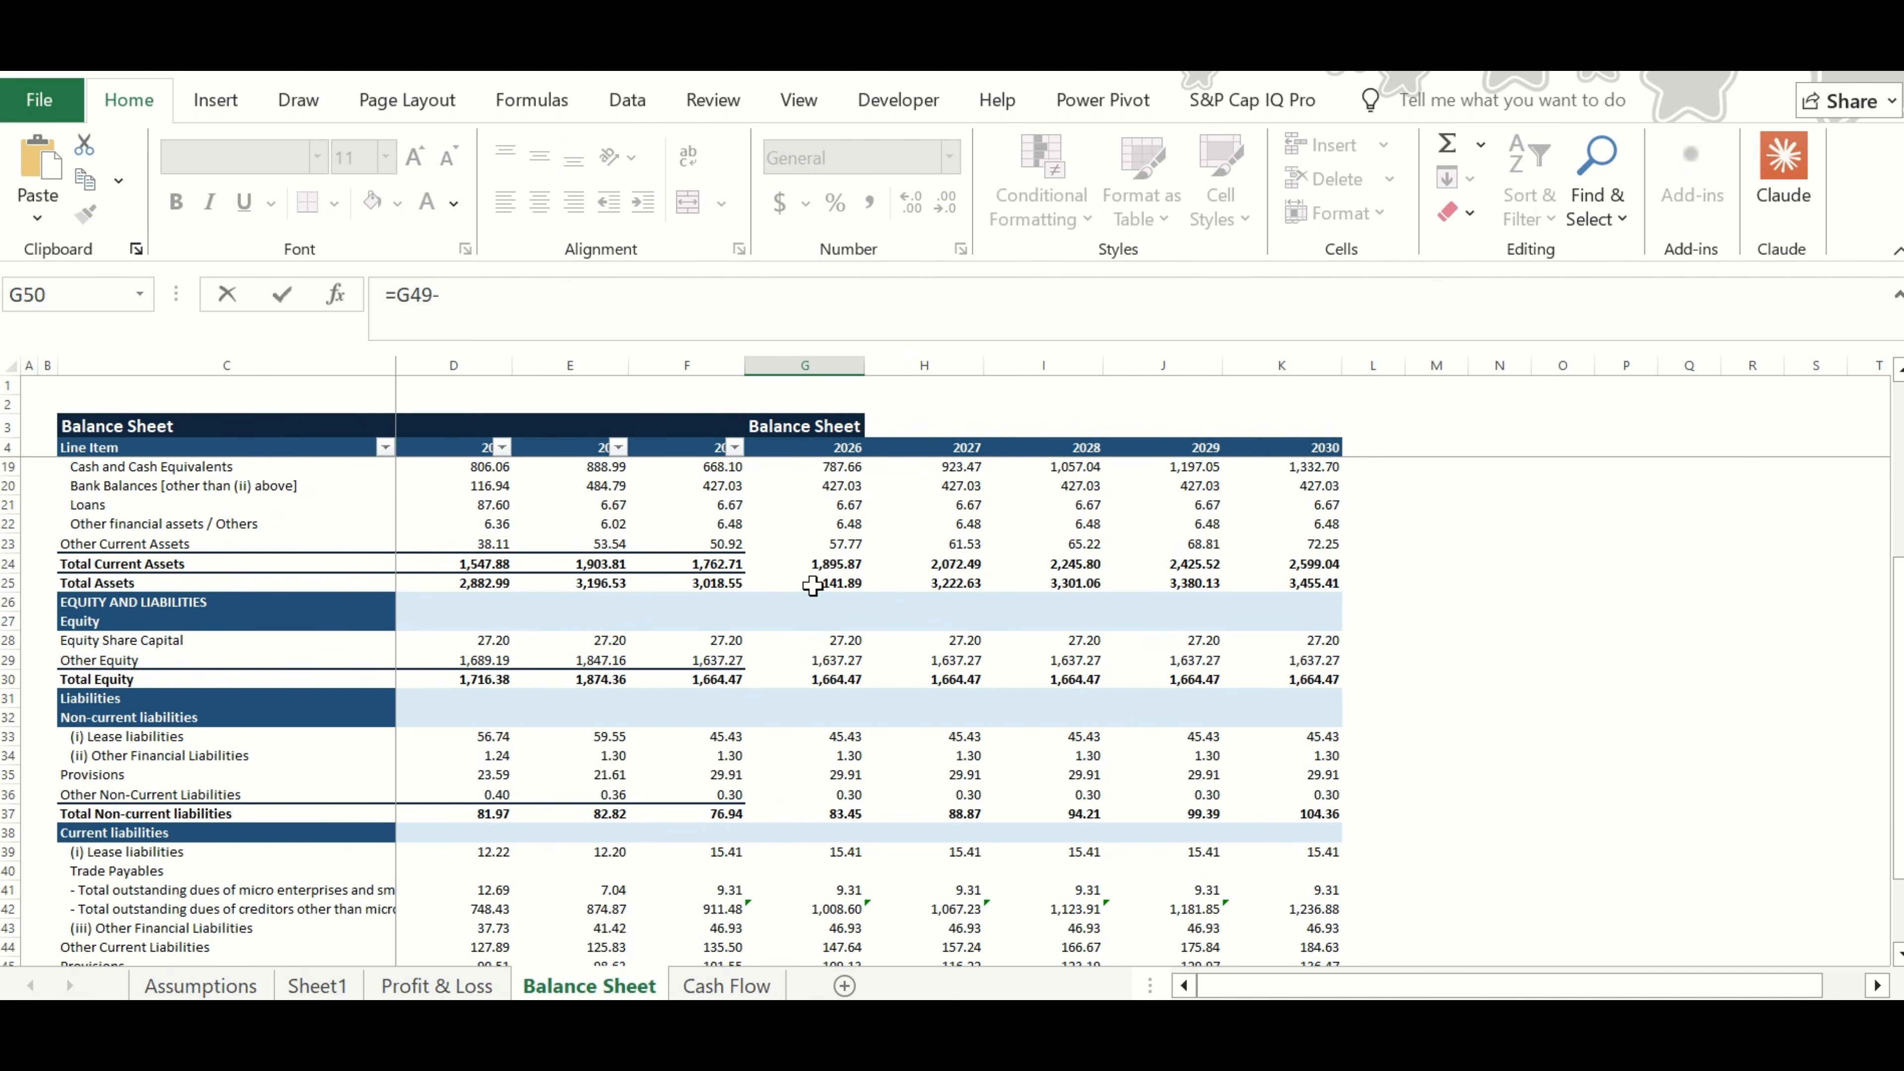
left_click(815, 583)
key("ctrl+Return")
Fill the balance check formula from G50 across to K50 to cover 2027 through 2030.
key("shift+Right")
key("shift+Right")
key("shift+Right")
key("shift+Right")
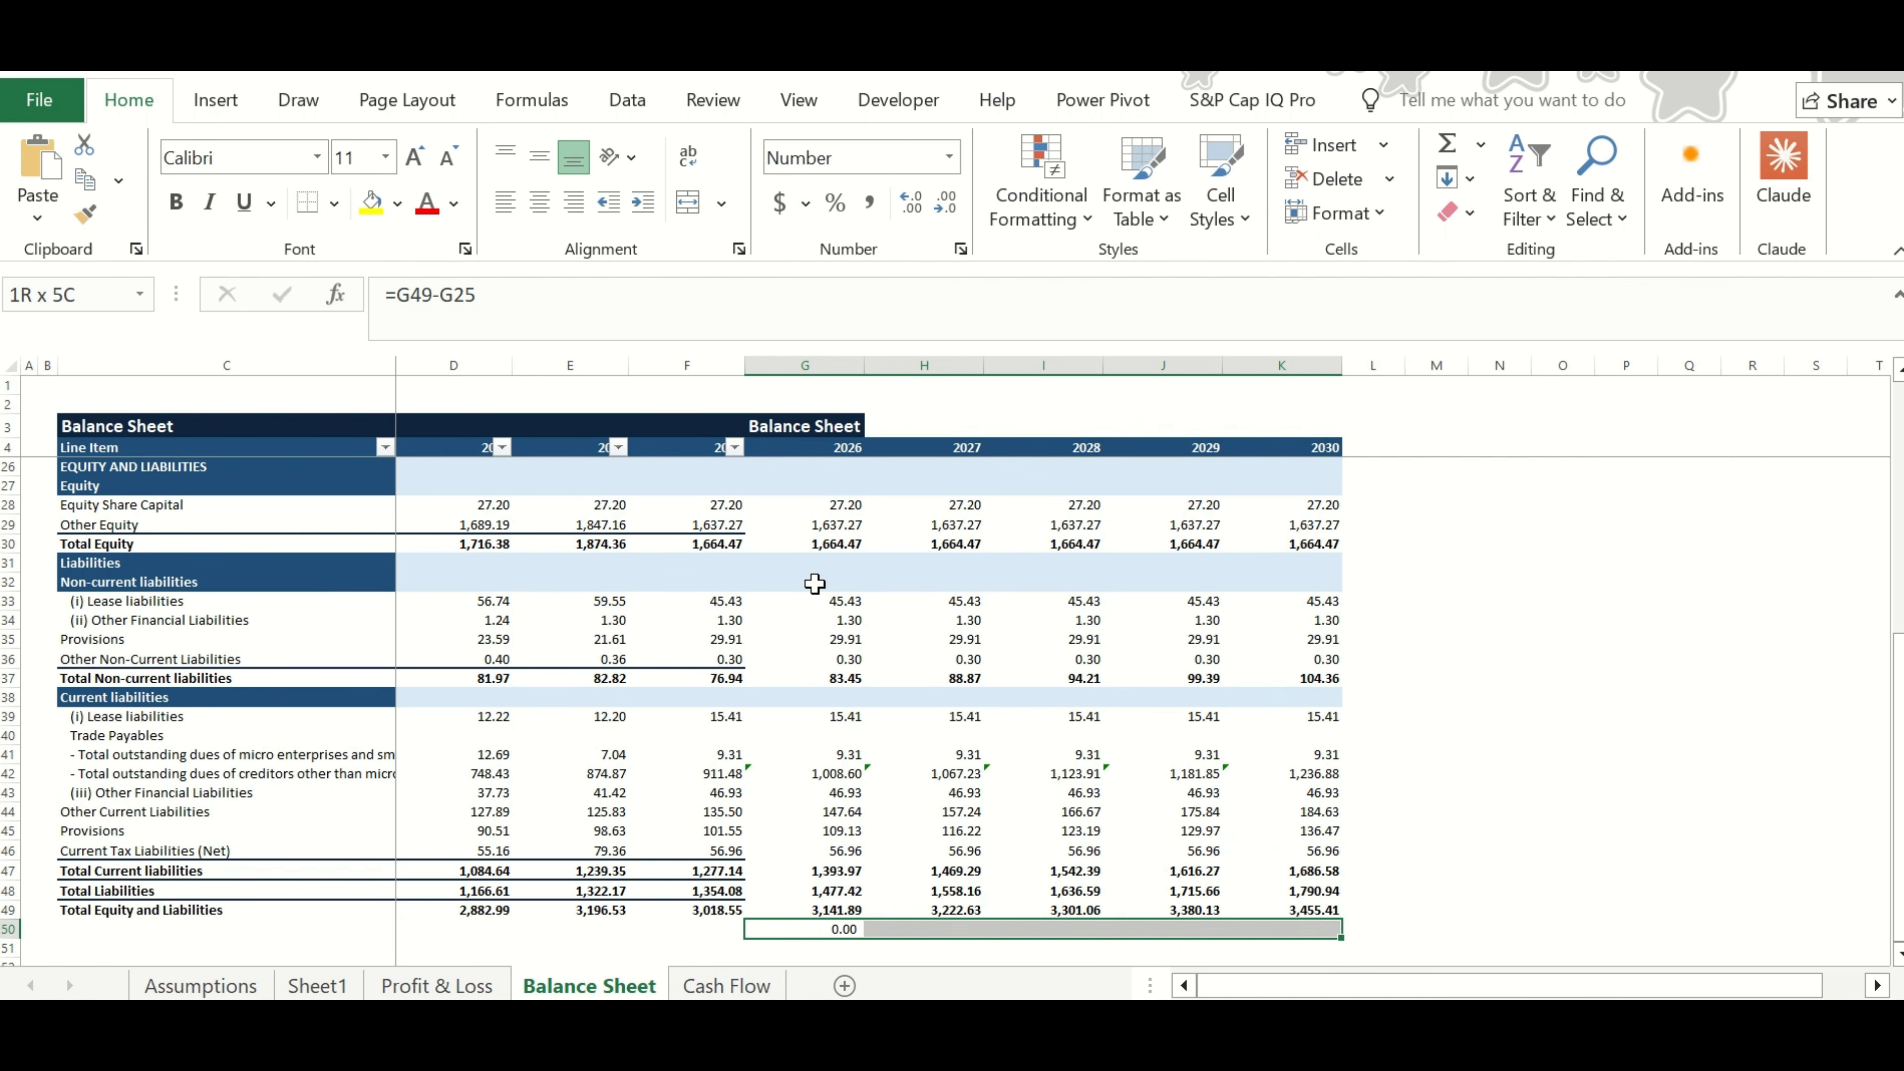
key("ctrl+r")
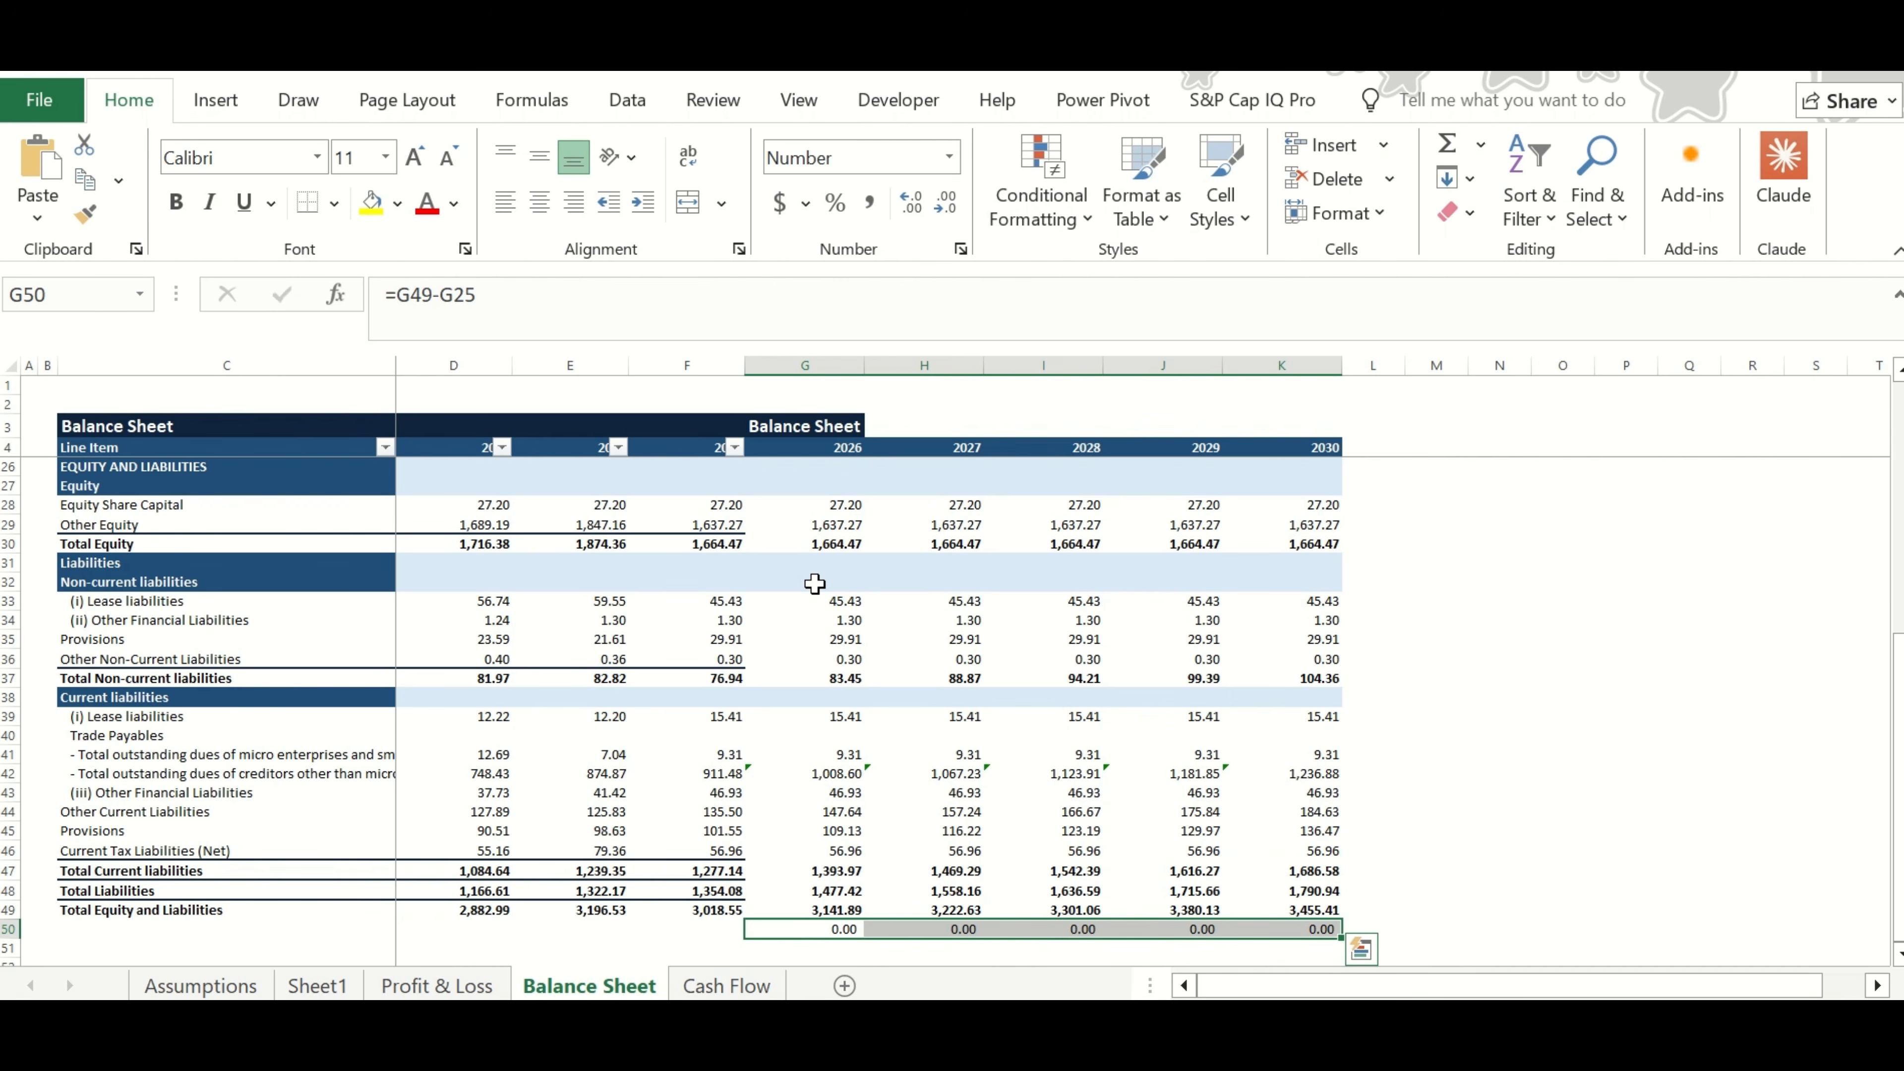
Review the Balance Sheet Drivers on the Assumptions sheet, comparing the historical Days Inventory Outstanding formulas with the 2026 forecast input.
left_click(225, 988)
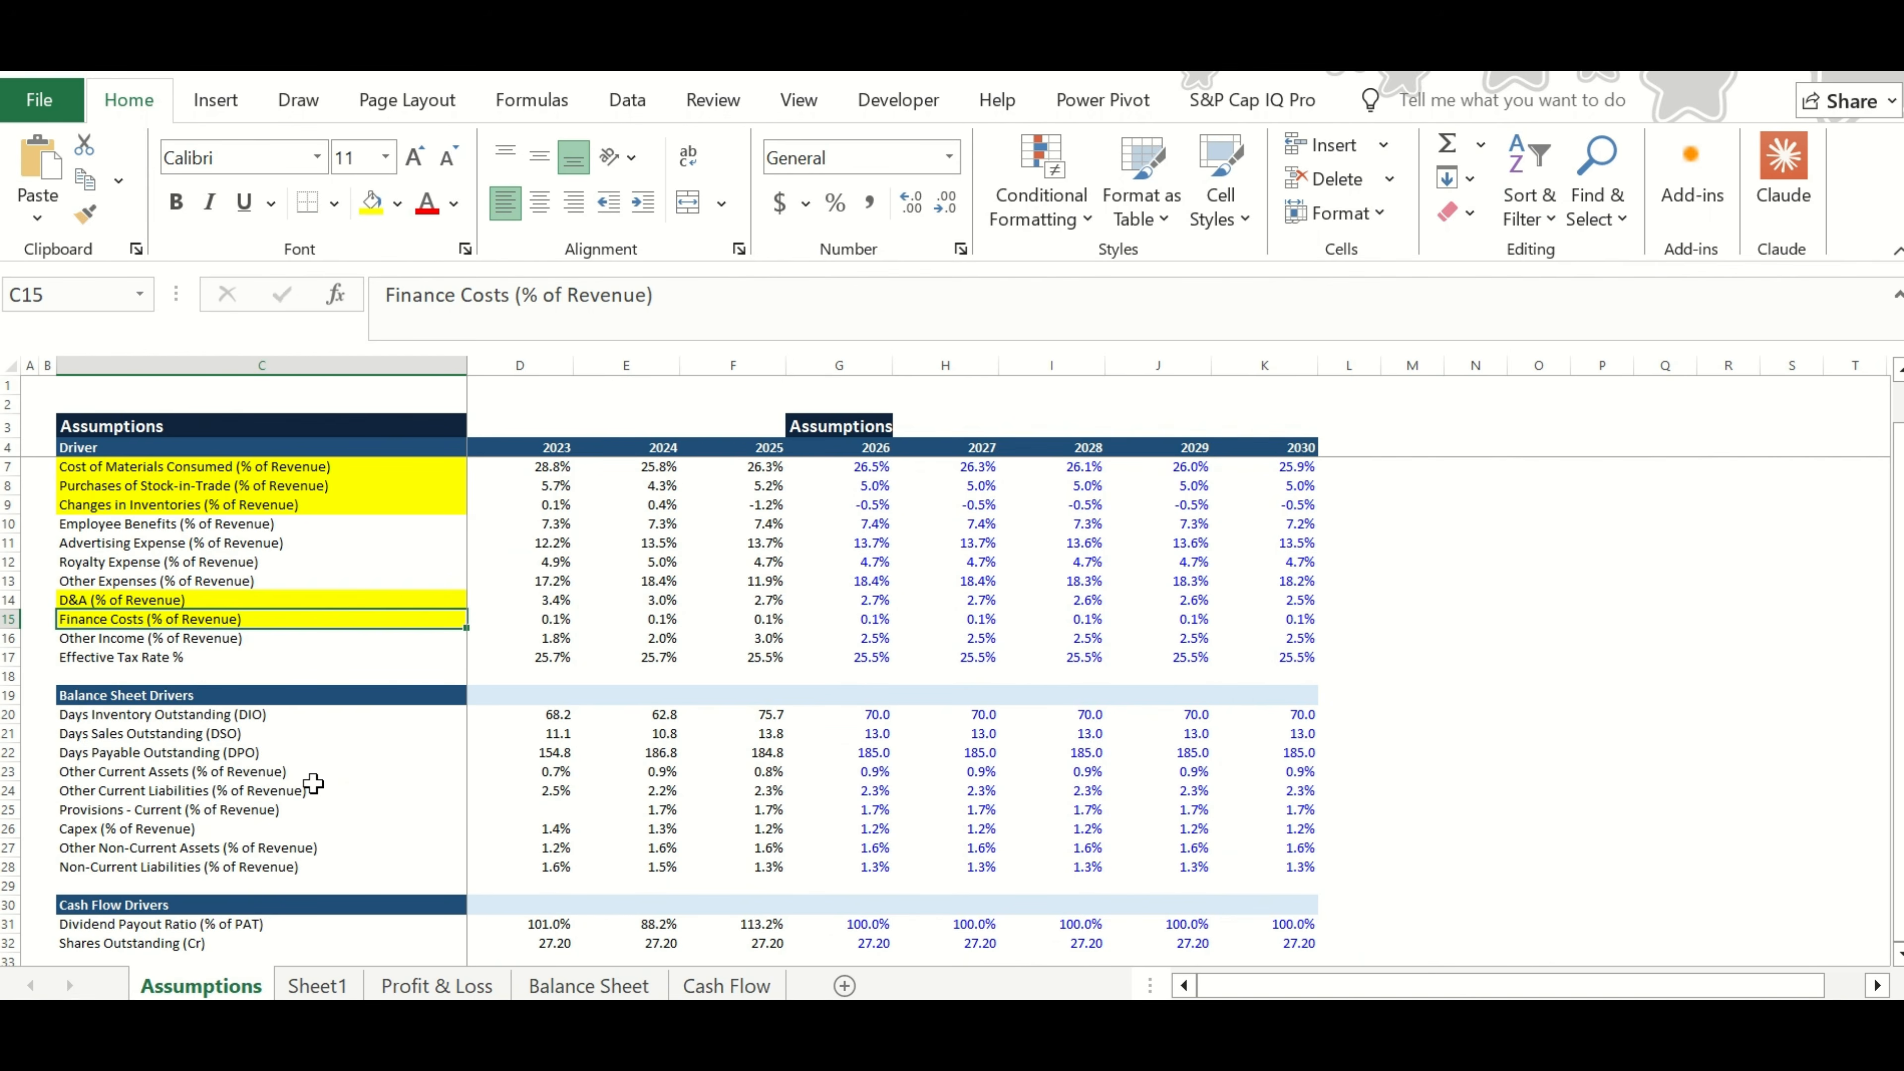
scroll(314, 783, "down", 2)
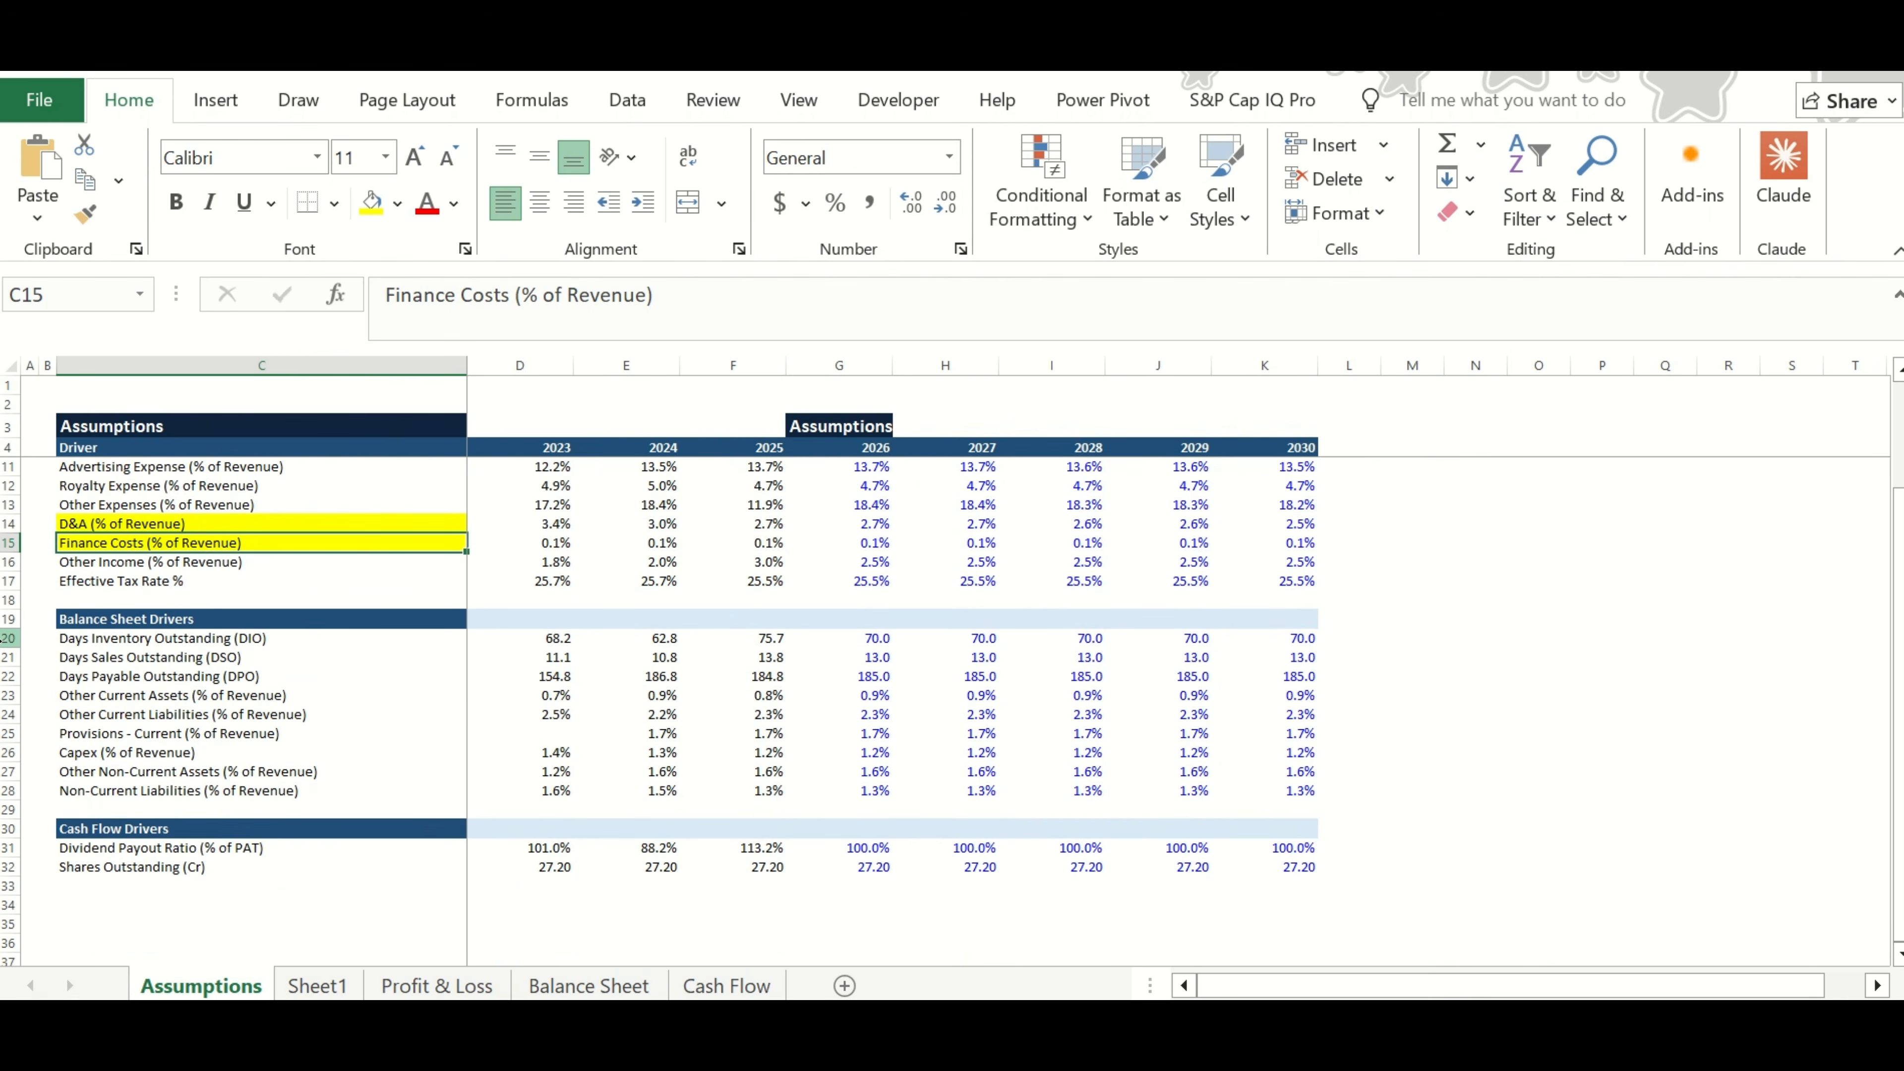
left_click(6, 638)
left_click_drag(6, 638, 12, 715)
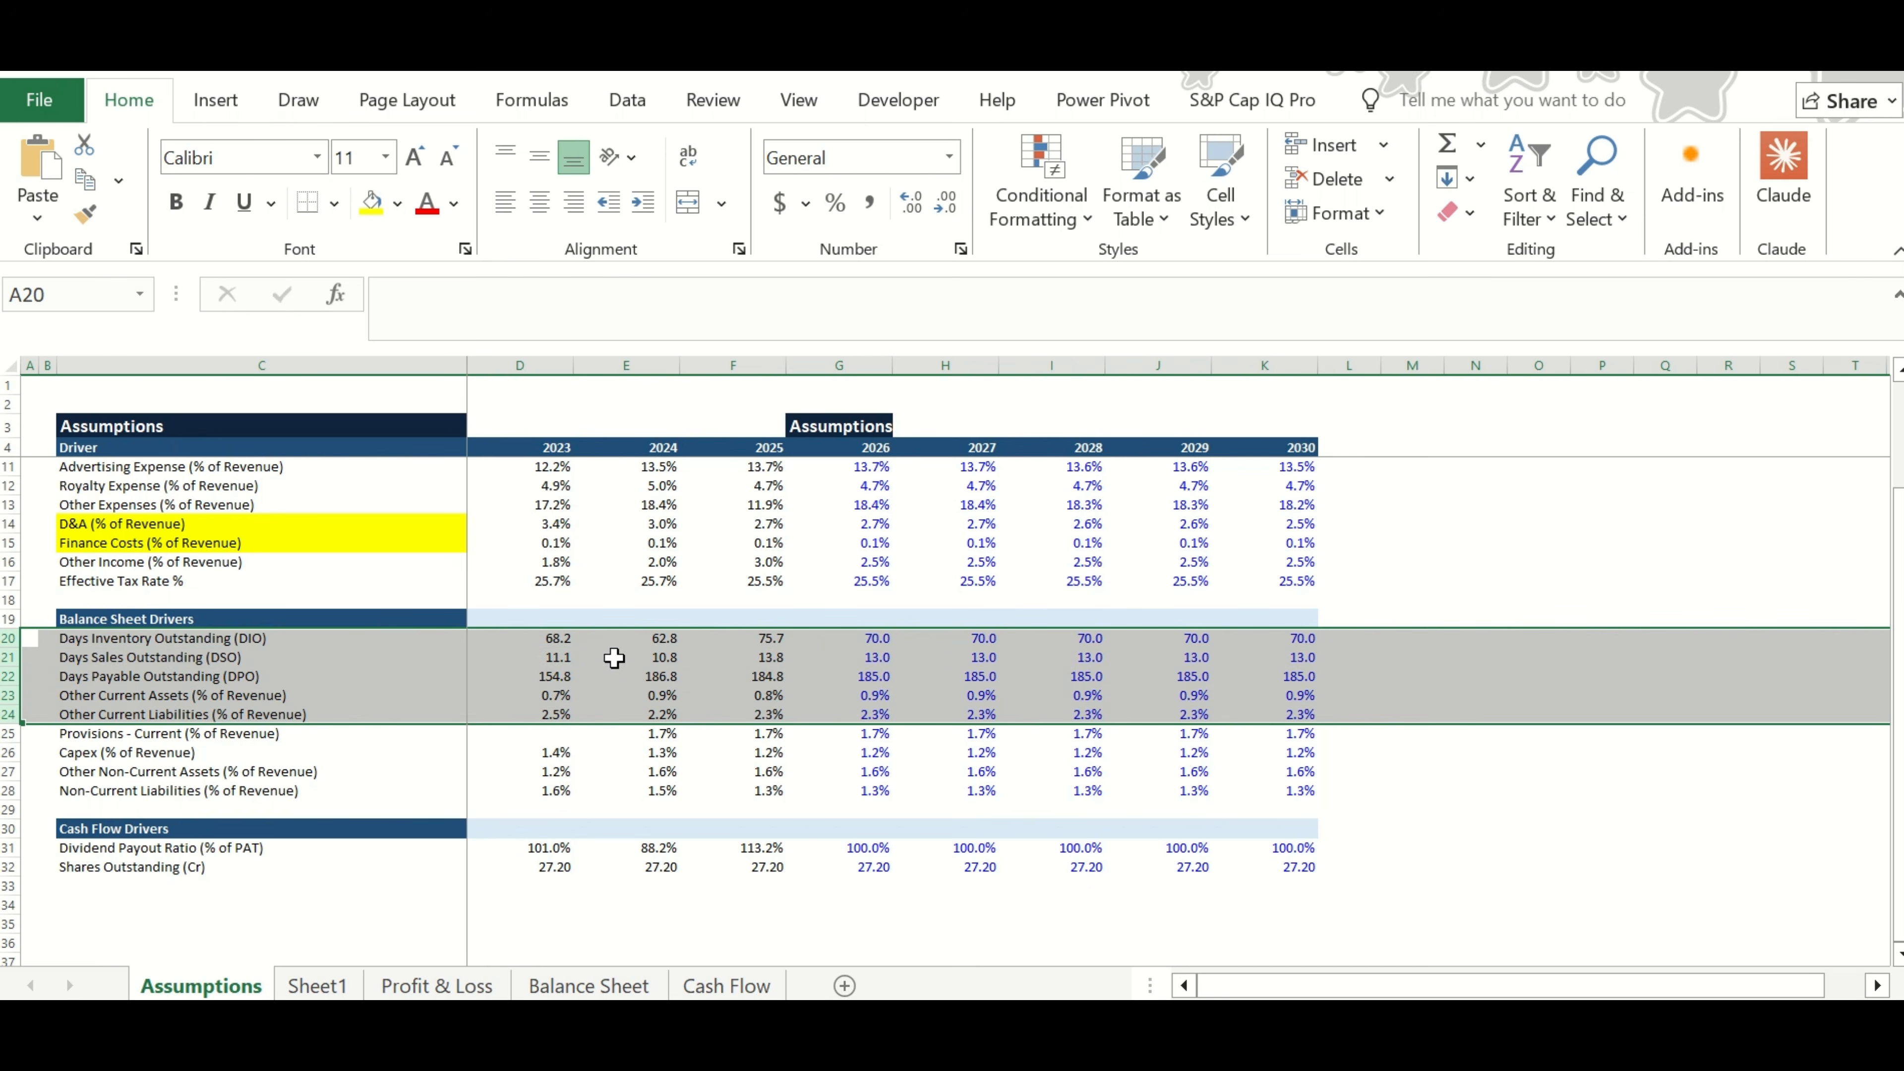
left_click(574, 638)
left_click(659, 642)
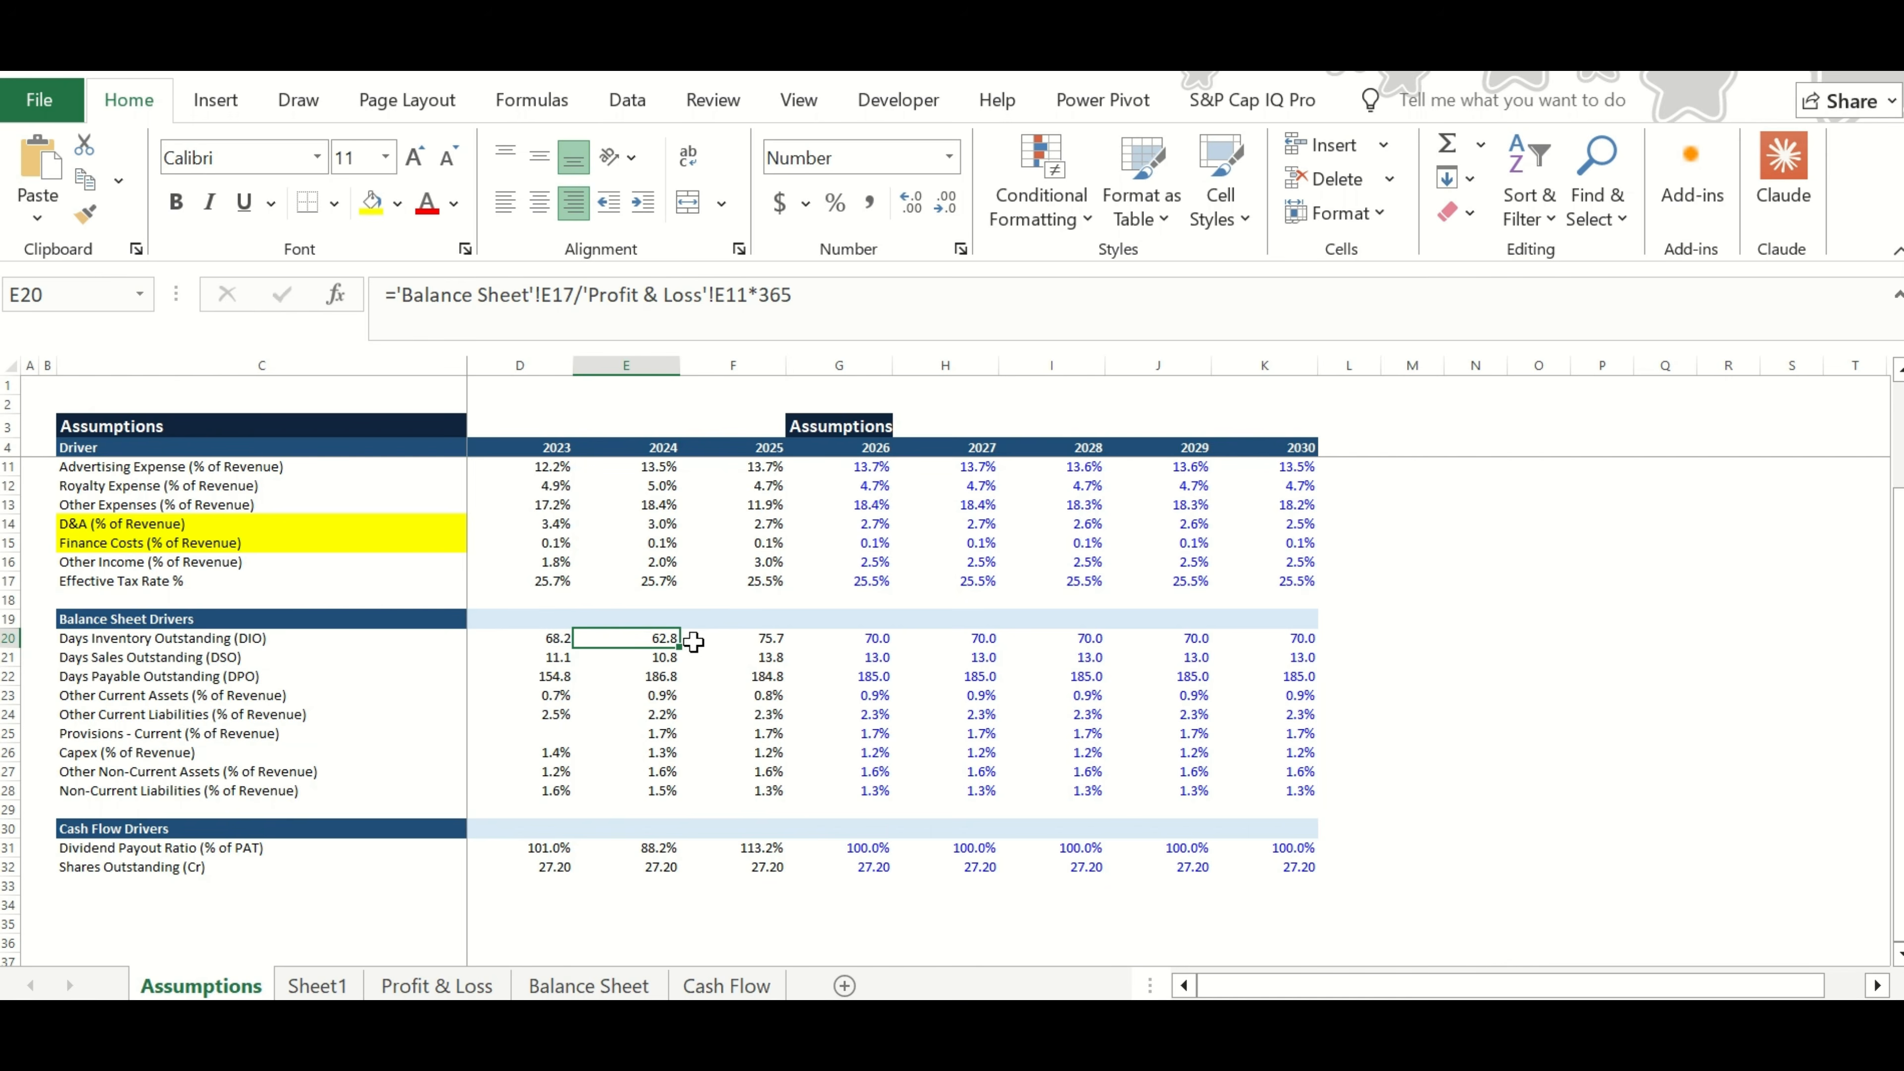
key("Right")
key("Right")
key("Right")
key("Left")
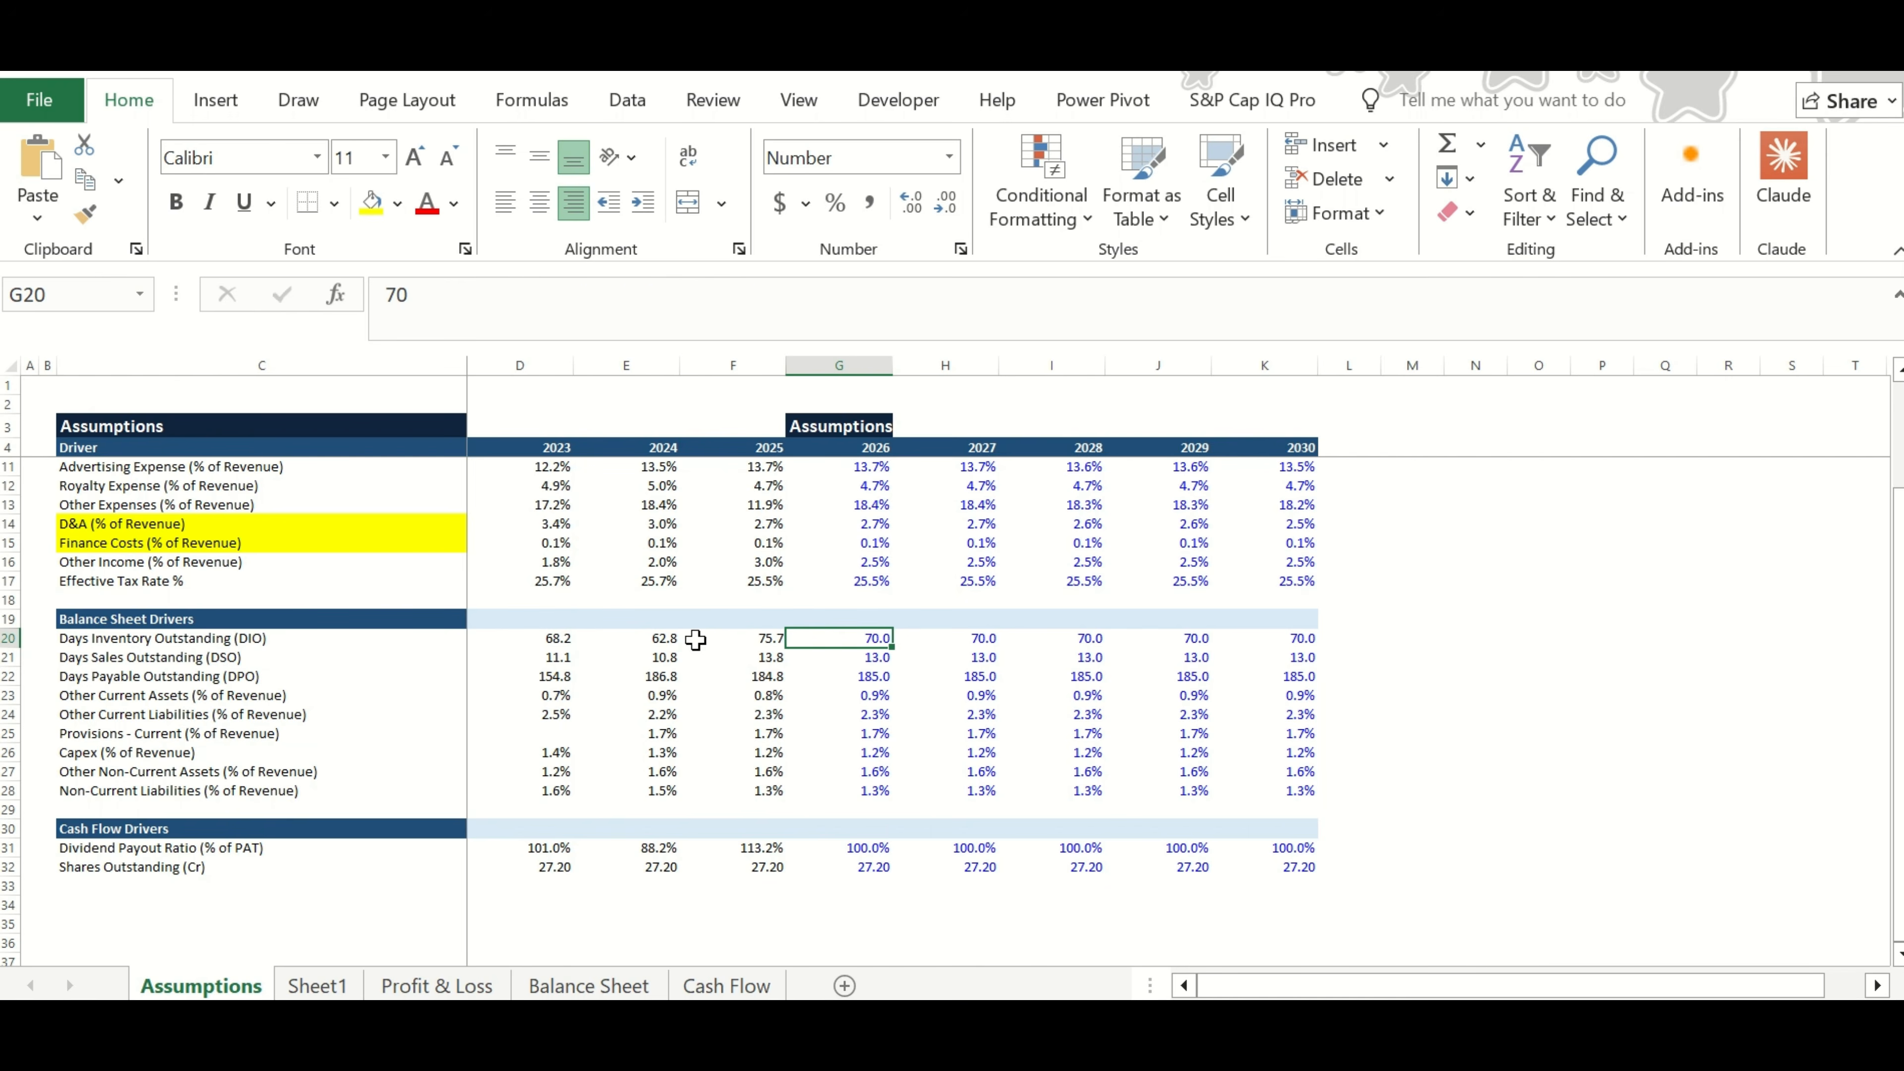
Examine the 2026 driver inputs from Days Sales Outstanding to Other Current Liabilities, plus the historical formulas for Other Current Liabilities and Provisions - Current.
key("Down")
key("Down")
key("Down")
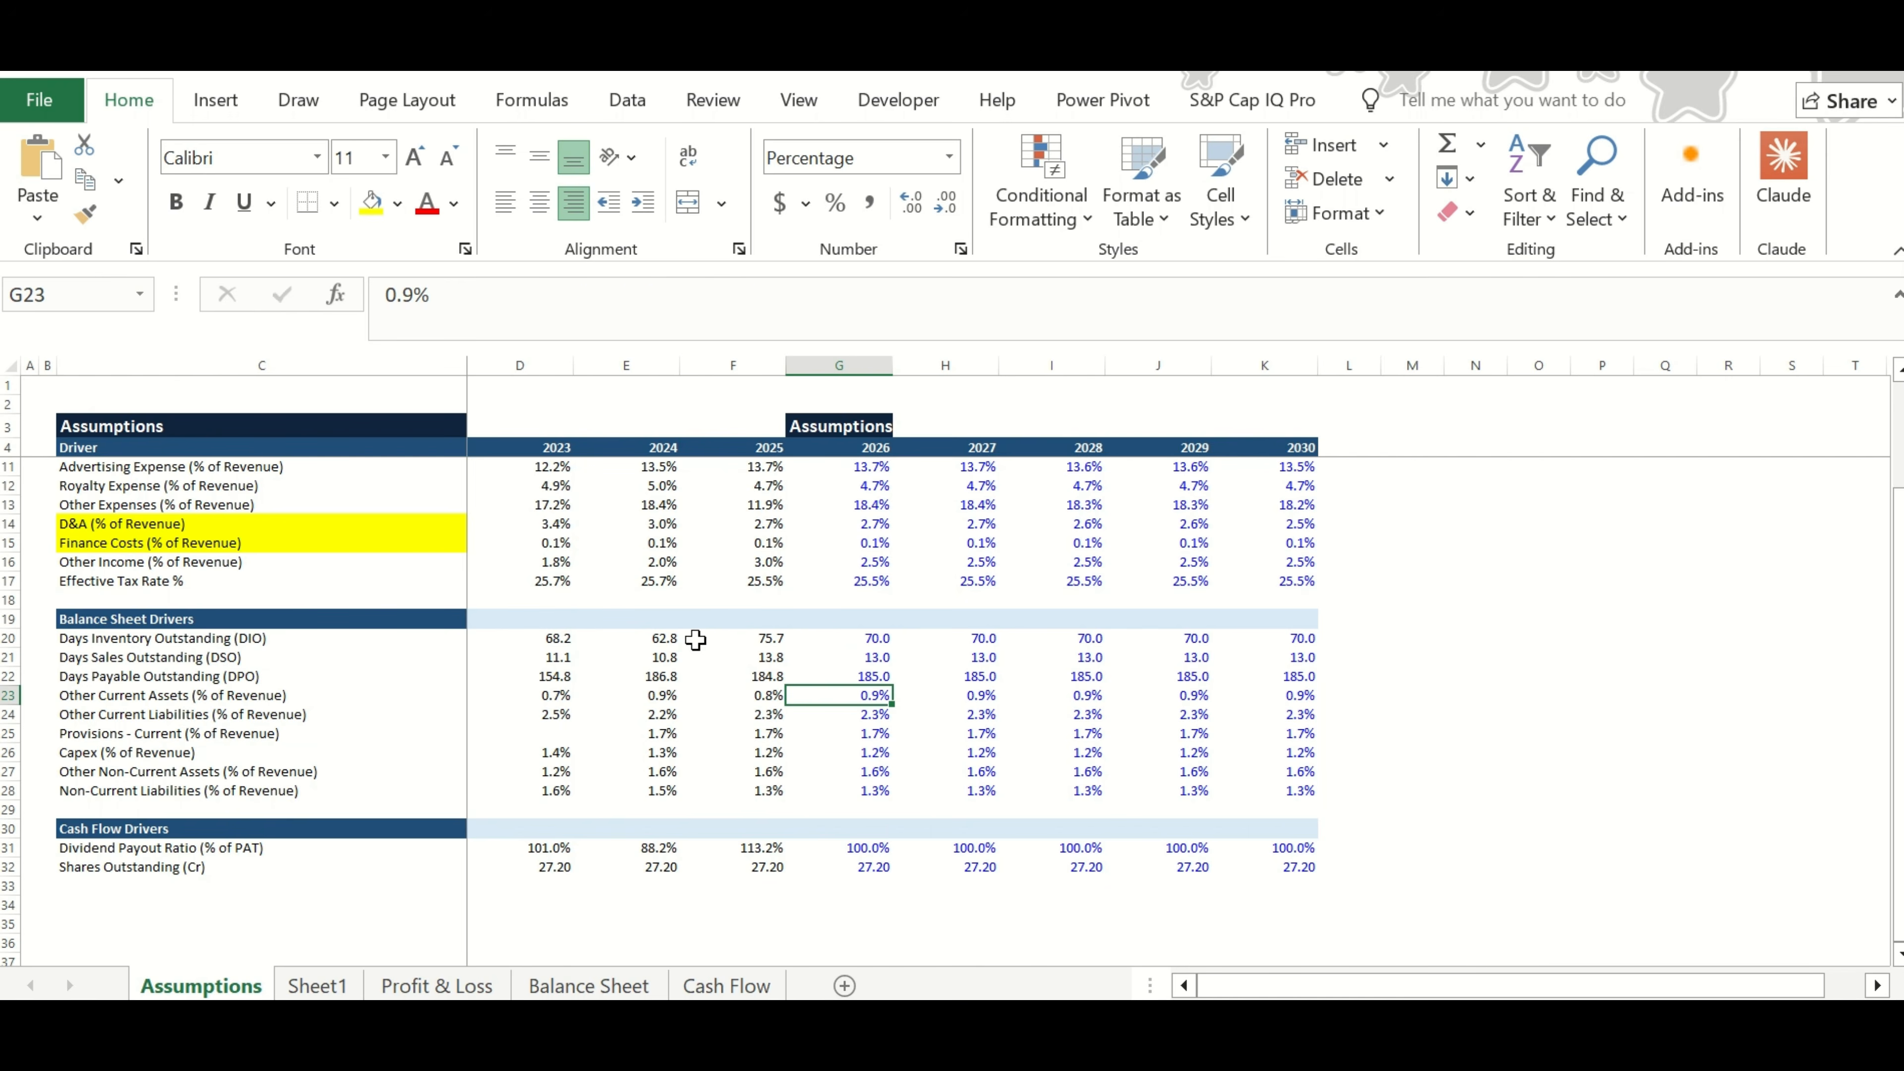
key("Down")
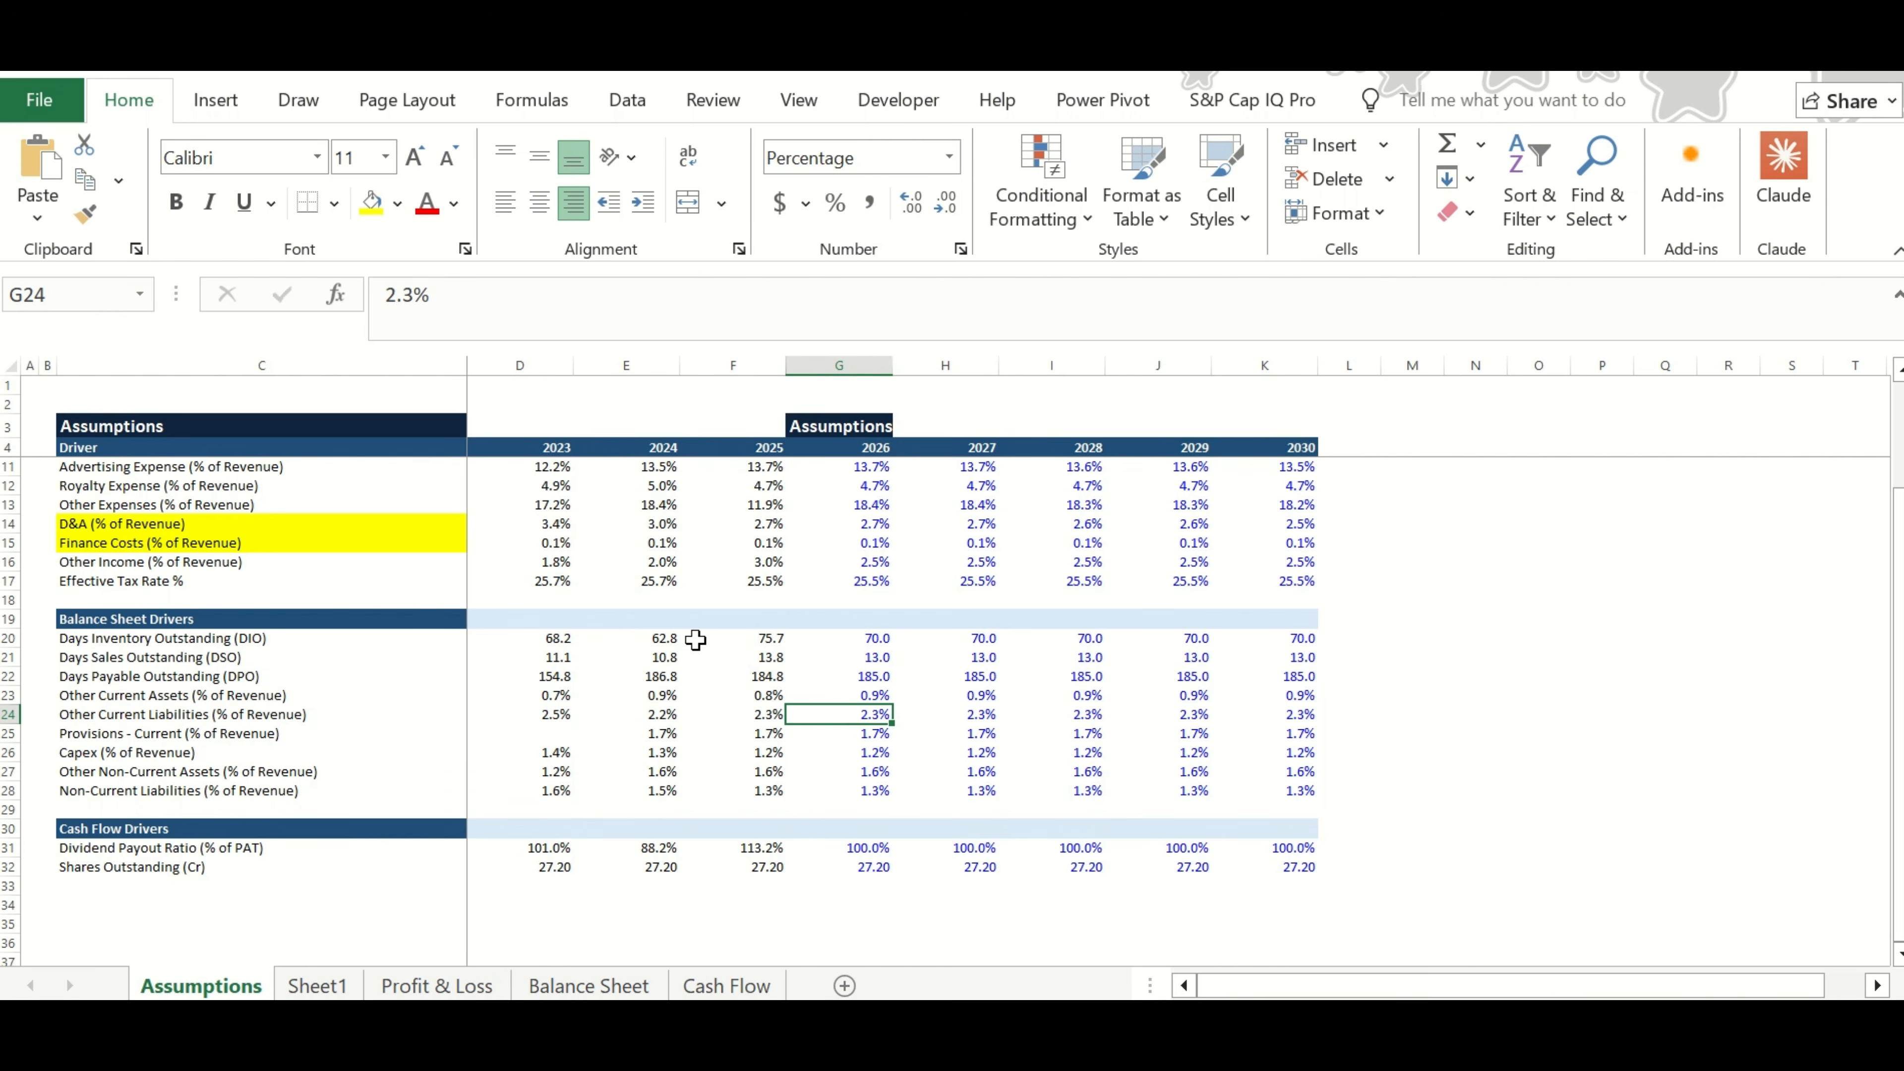
key("Left")
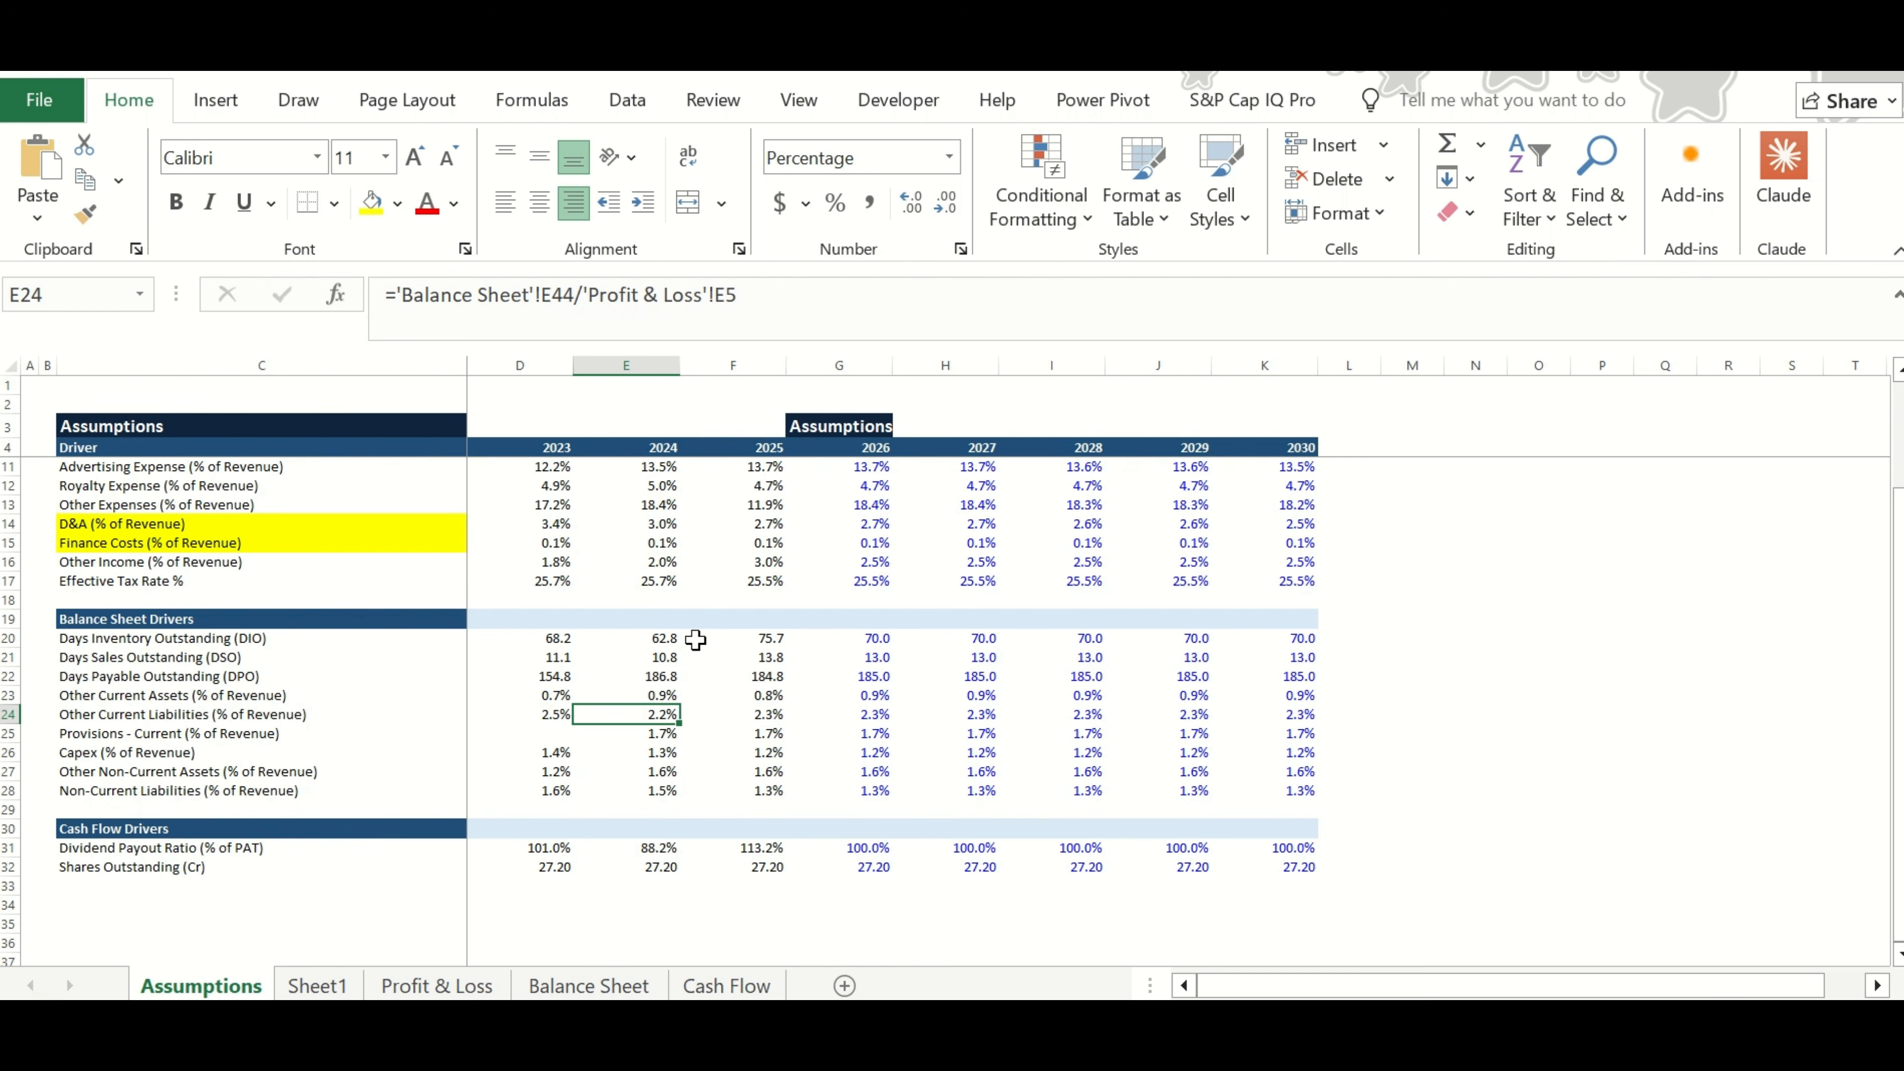
key("Up")
key("Left")
key("Down")
key("Down")
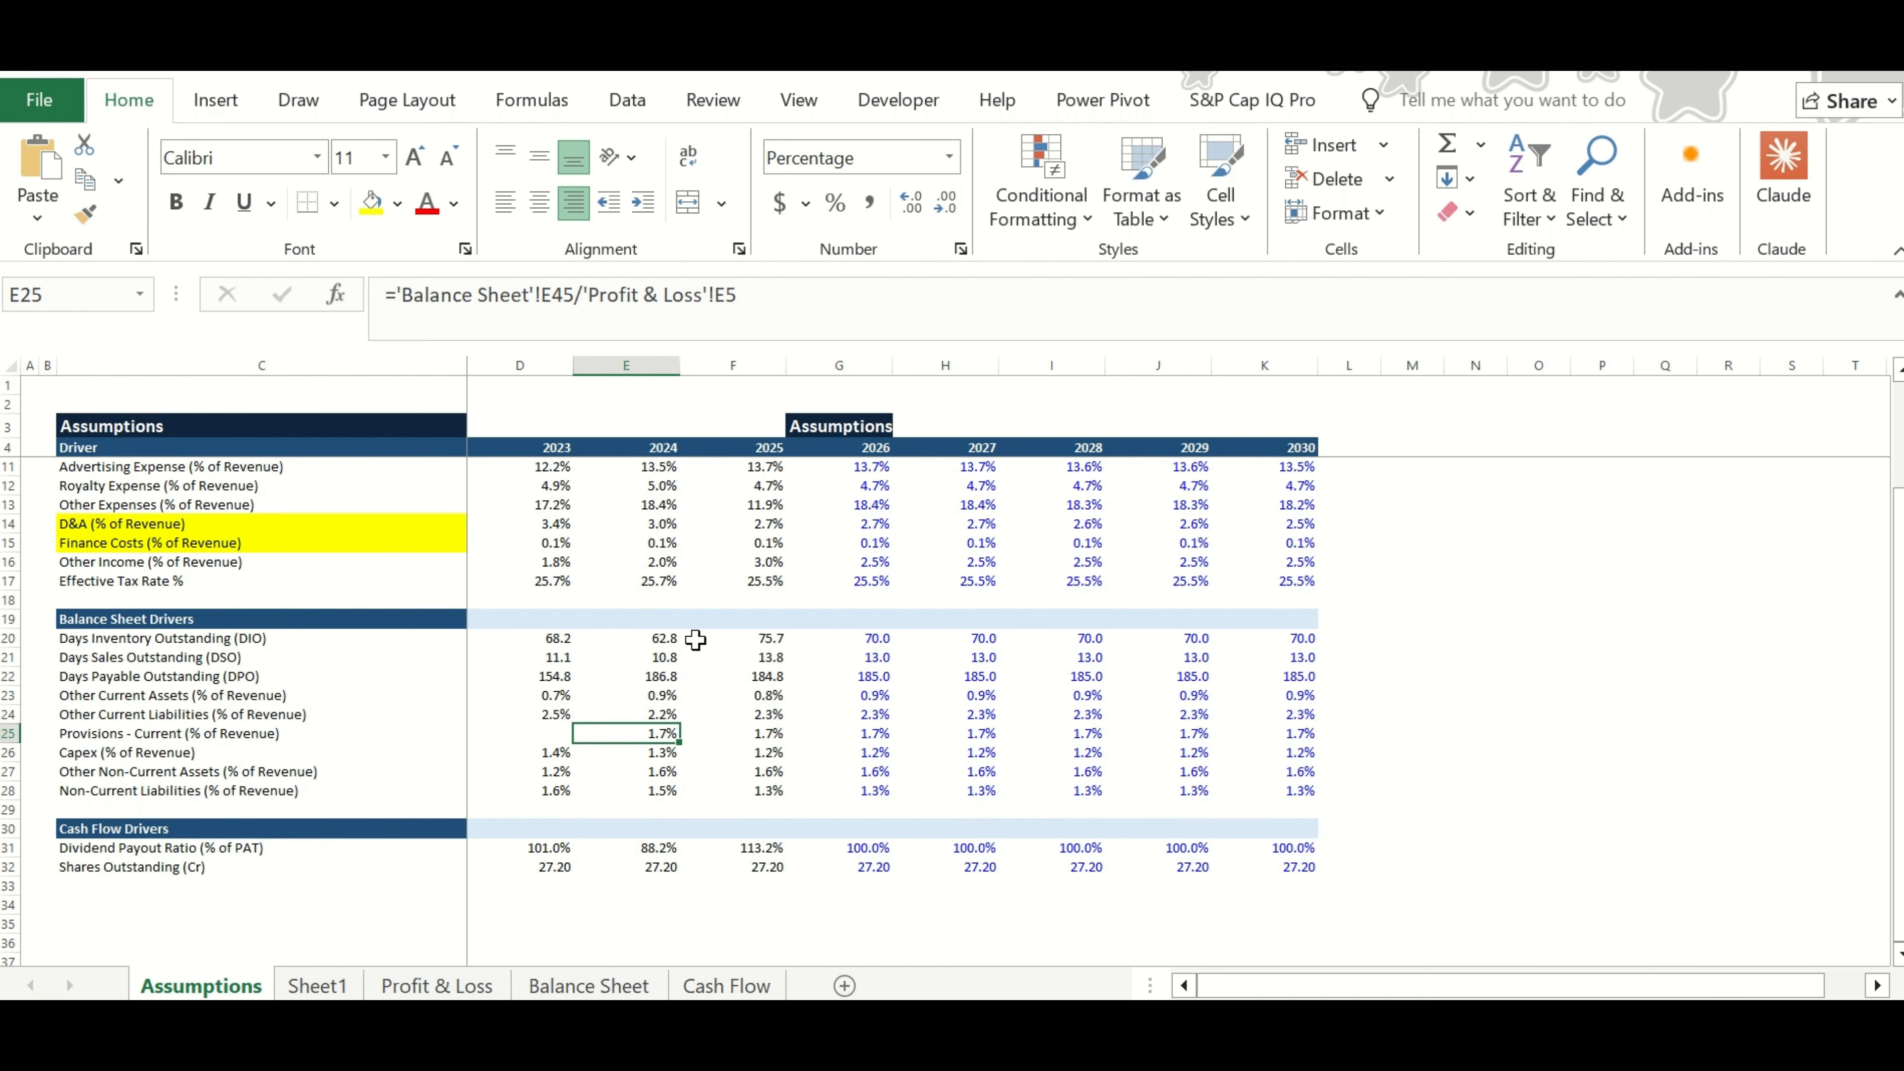
Highlight the empty 2023 cell of Provisions - Current (% of Revenue), D25, in yellow after comparing it with the neighbouring cells.
key("Down")
key("Left")
key("Up")
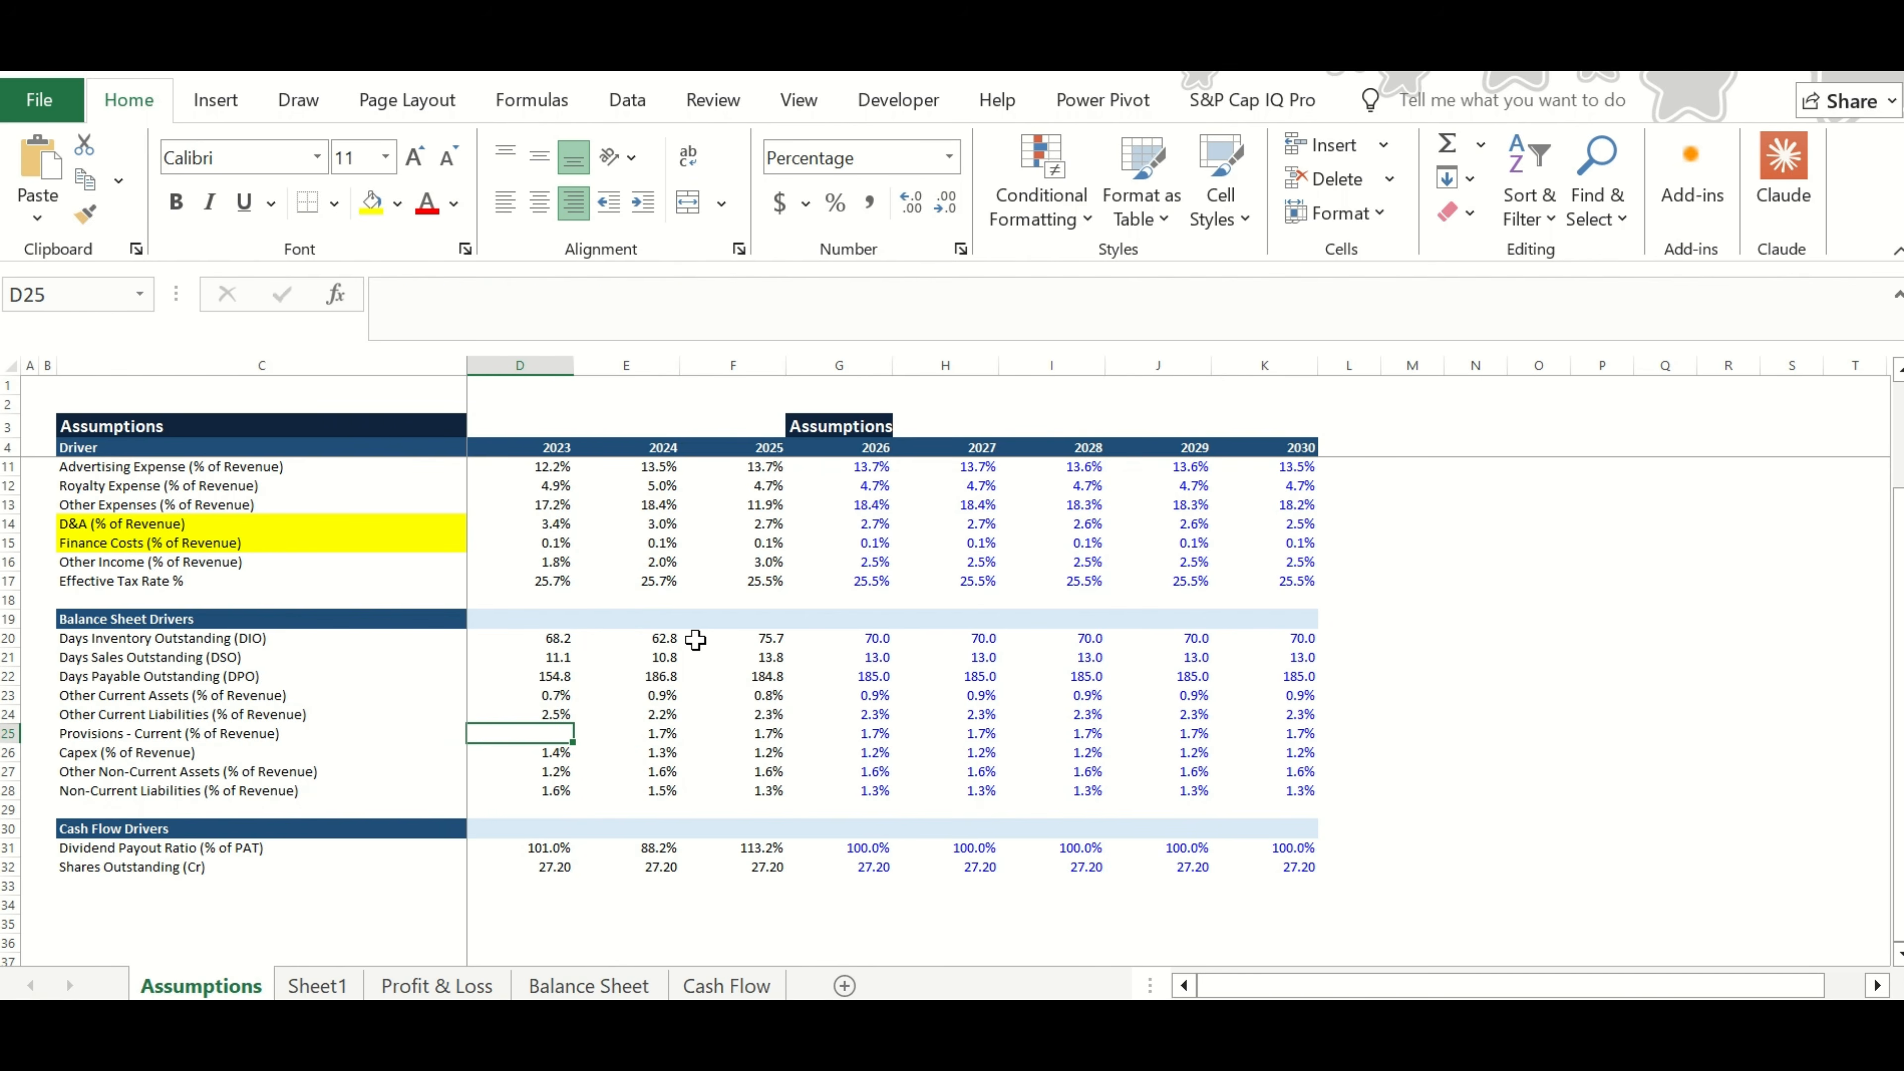
key("Right")
key("Left")
key("Right")
key("Left")
key("Right")
key("Left")
key("Down")
key("Right")
key("Left")
key("Up")
left_click(371, 202)
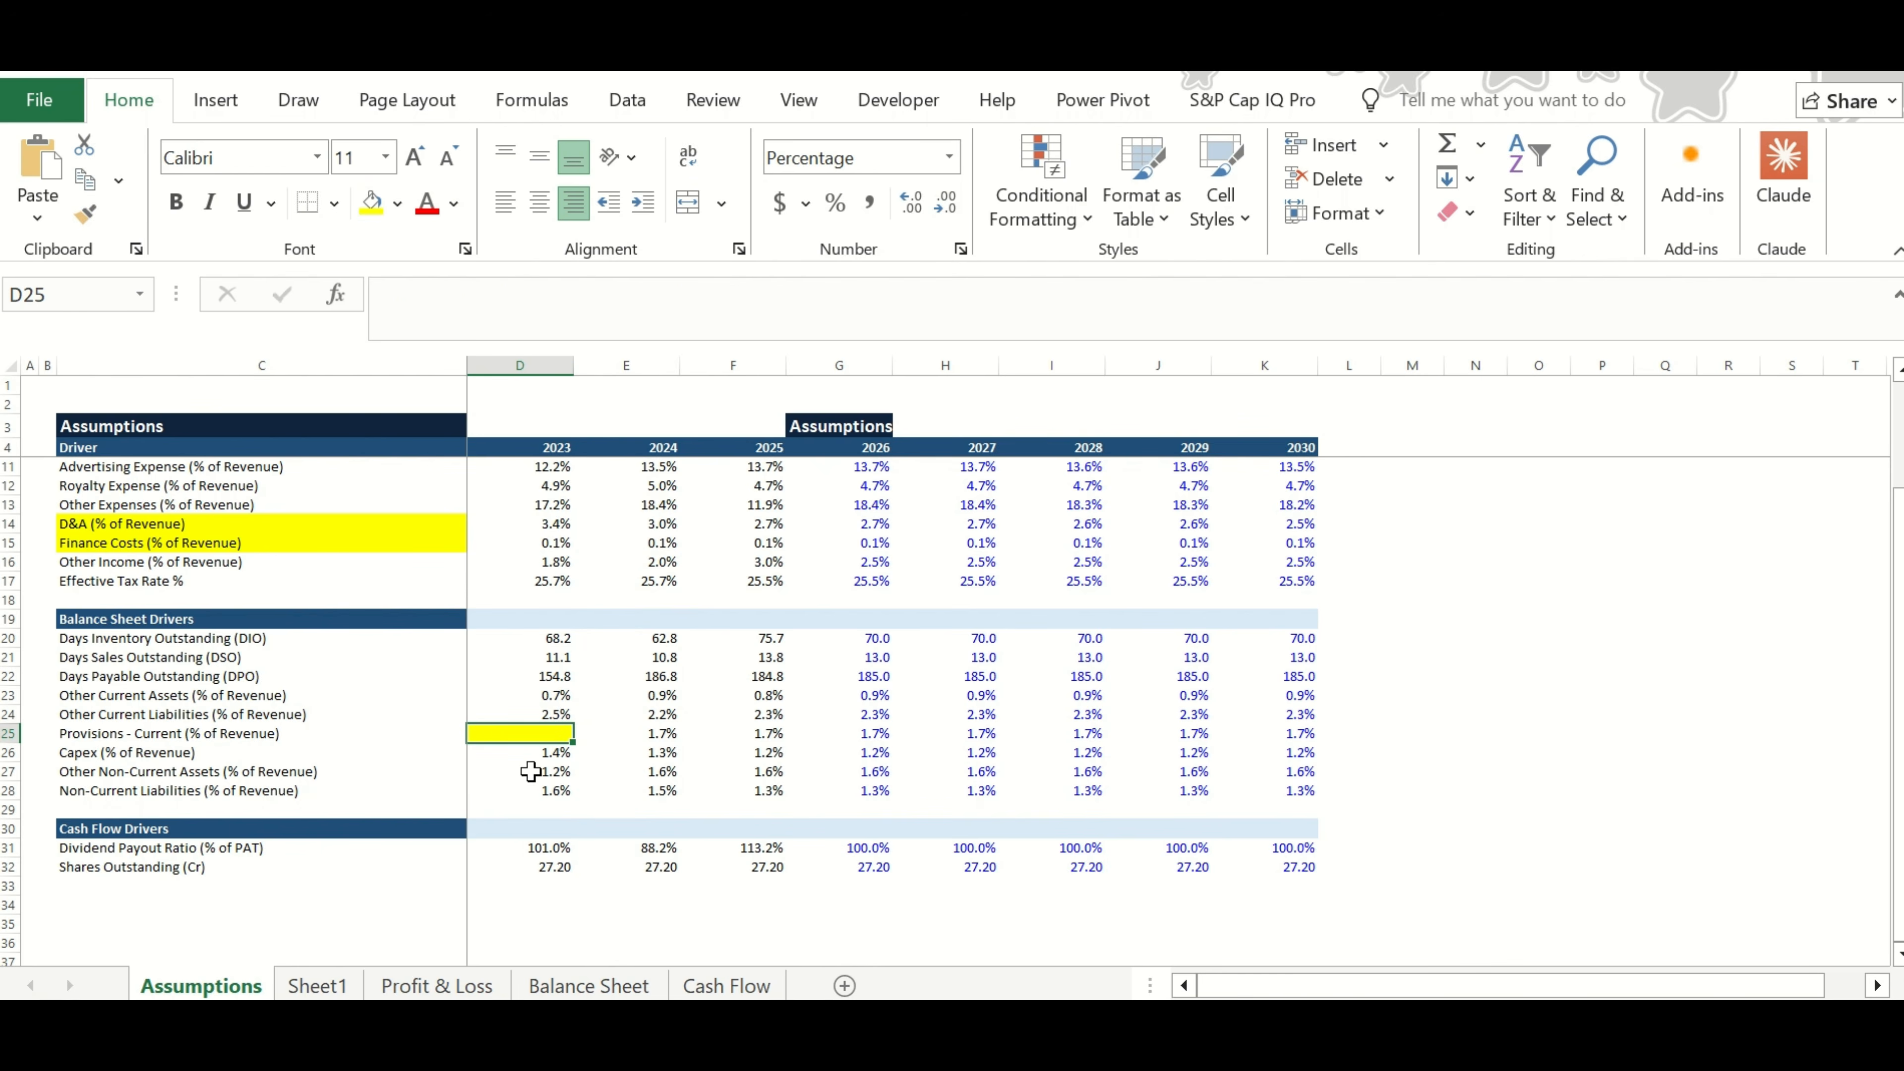
Check the historical and forecast values of Capex, Other Non-Current Assets and Non-Current Liabilities as percentages of revenue.
key("Down")
key("Right")
key("Right")
key("Right")
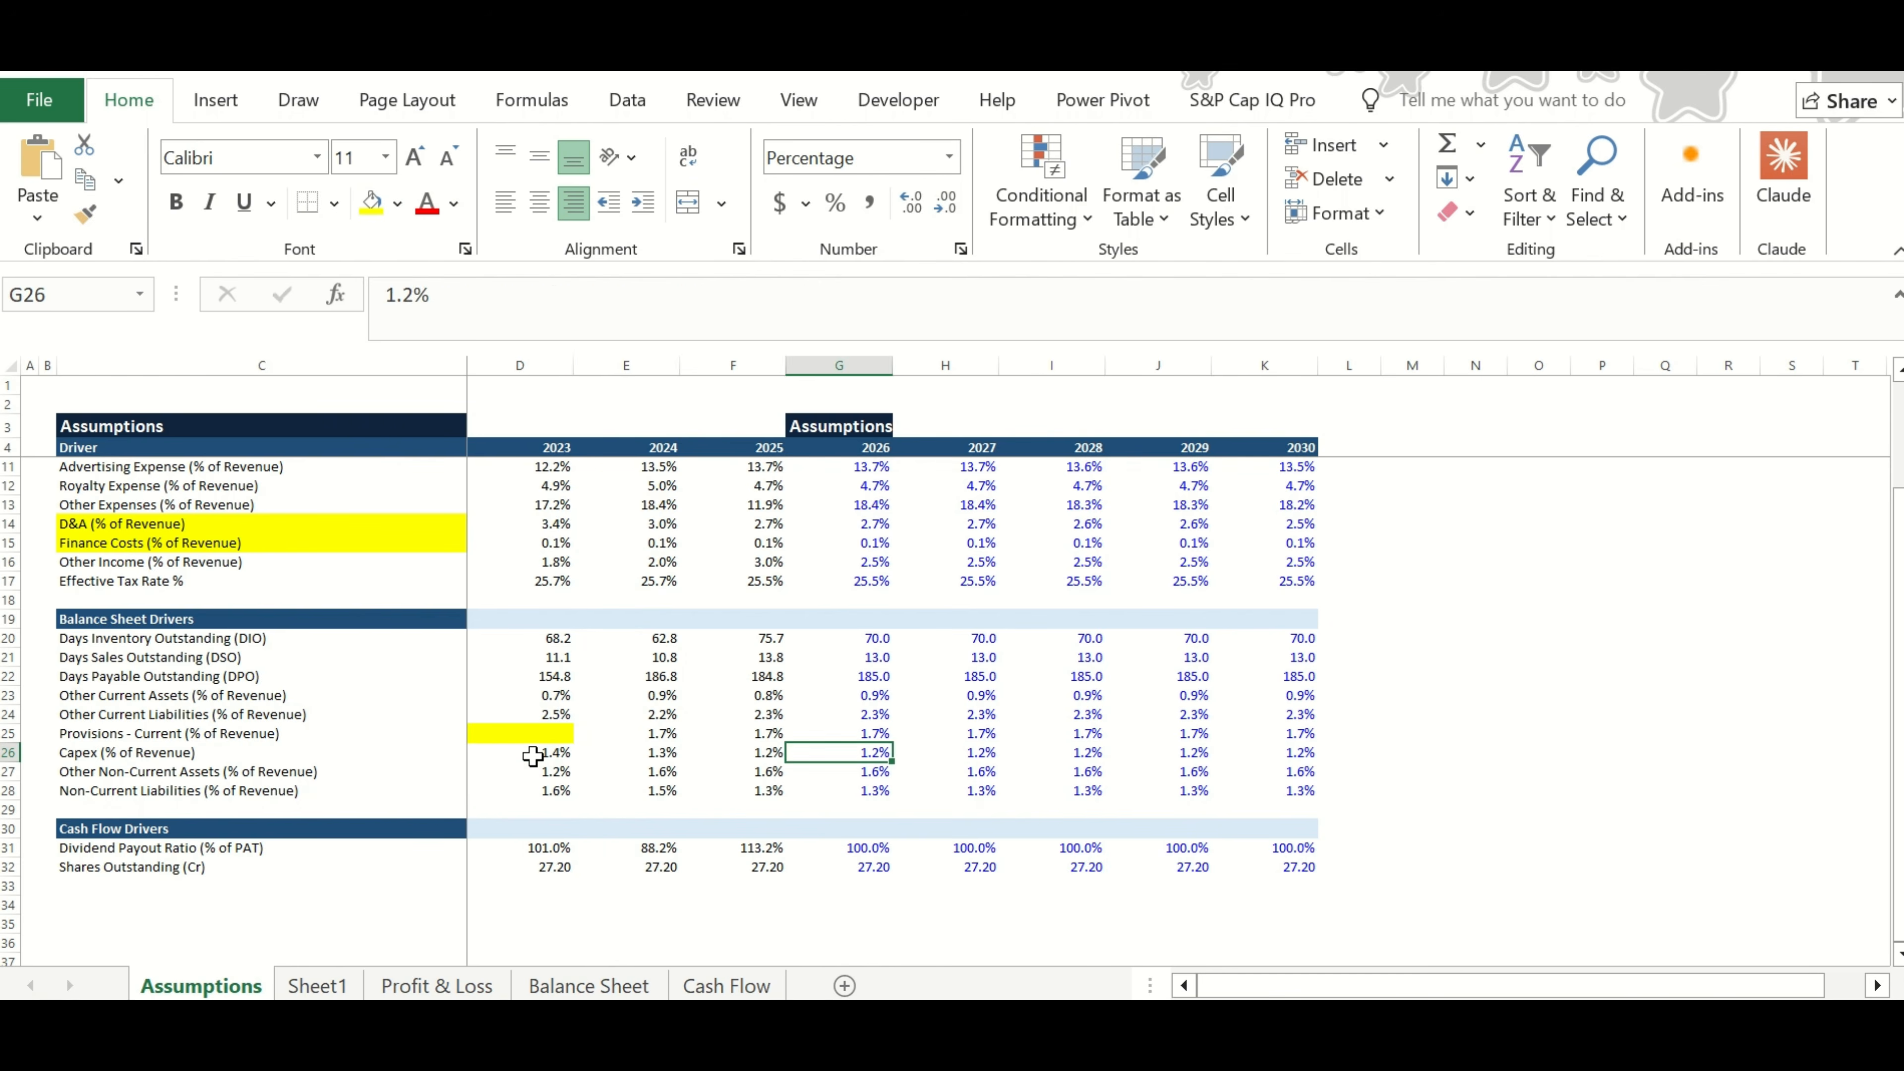
key("Left")
key("Left")
key("Down")
key("Down")
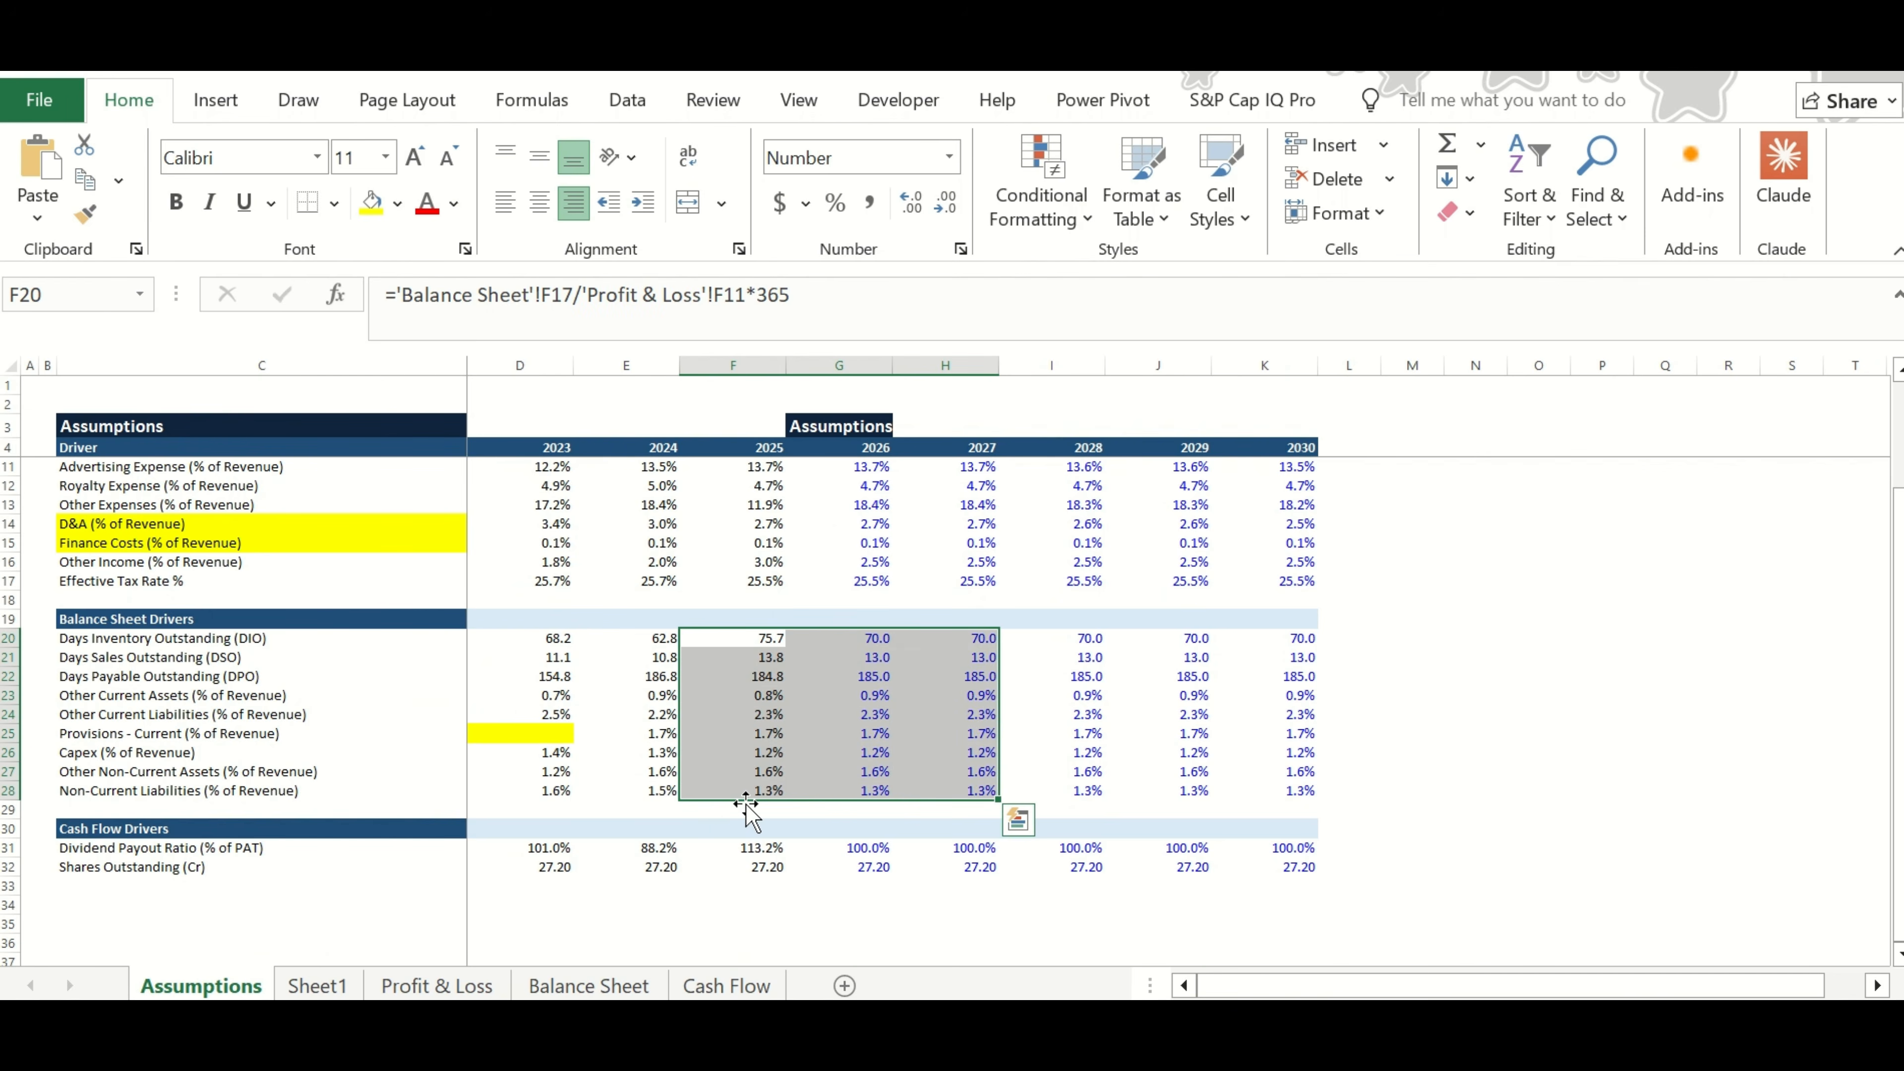
Inspect the 2026 Property, Plant and Equipment formula on the Balance Sheet, focusing on its capex term, and leave it unedited.
left_click(623, 989)
scroll(837, 671, "up", 4)
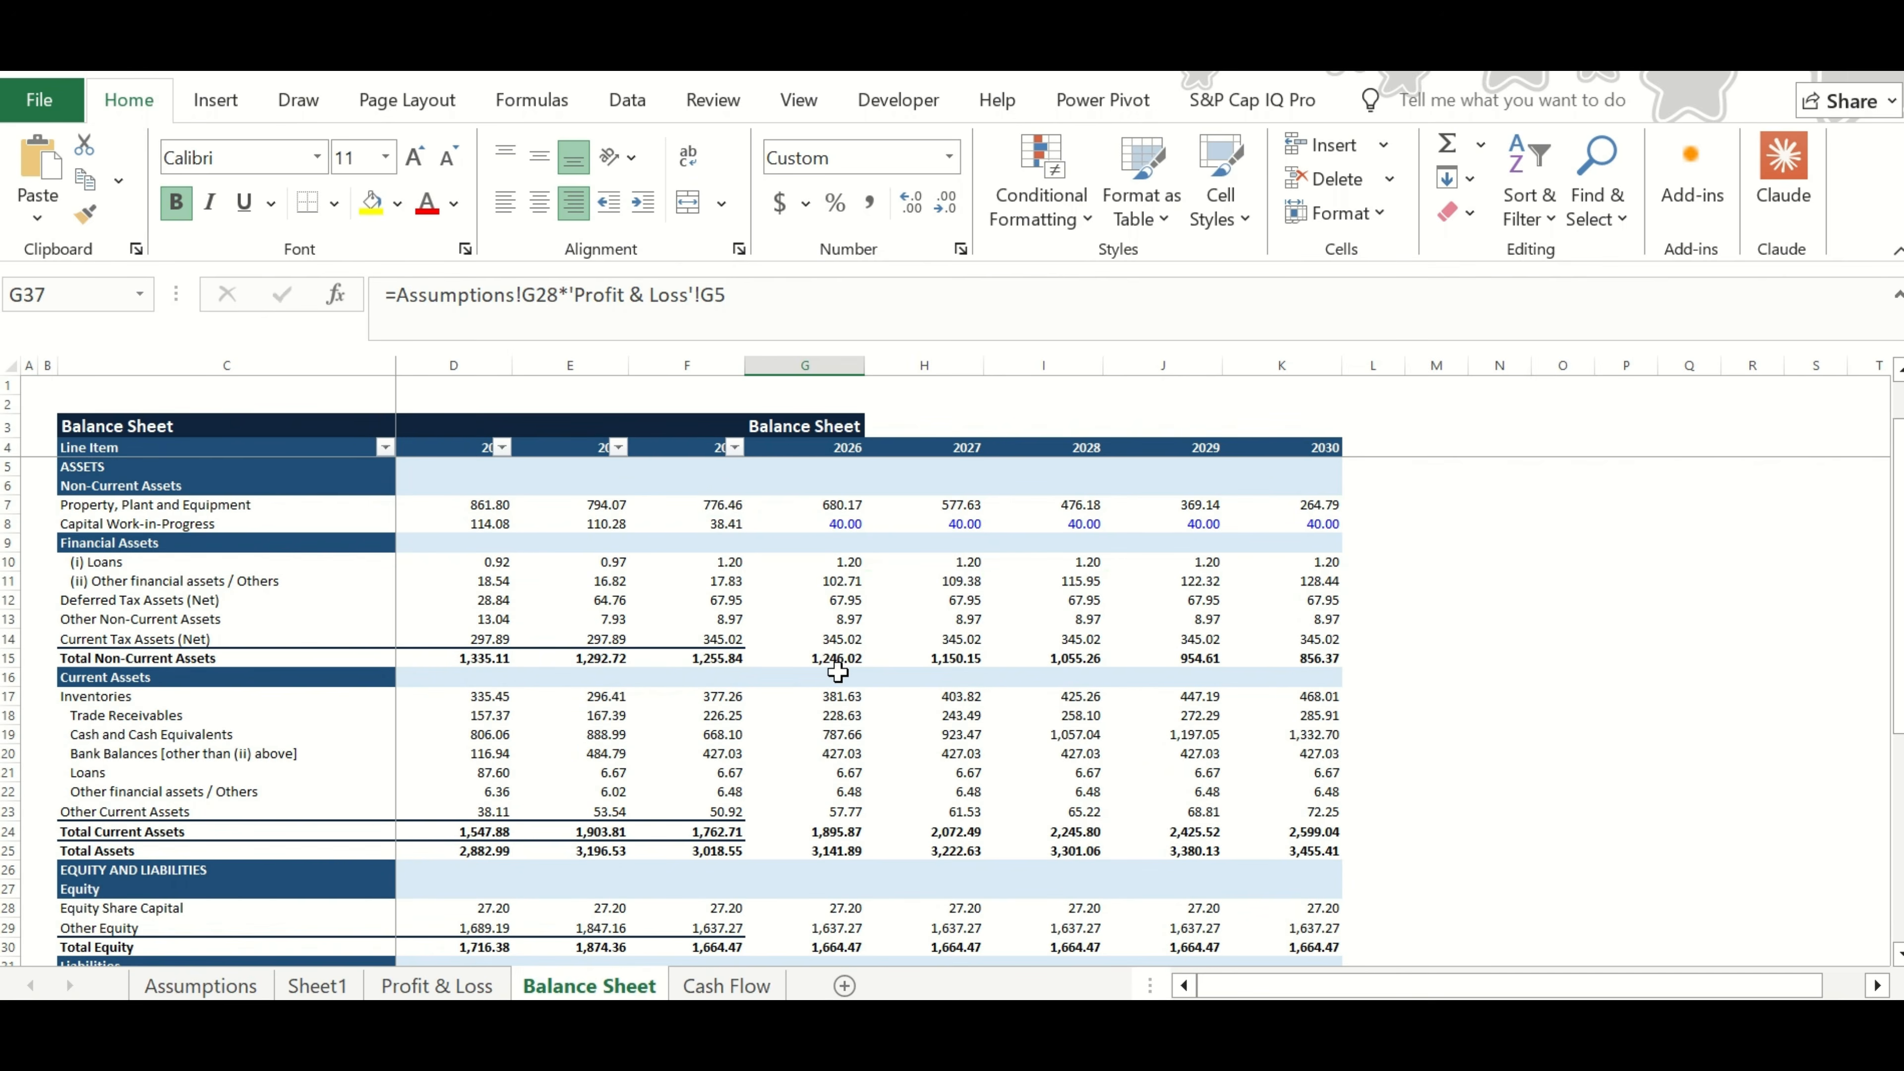
left_click(820, 506)
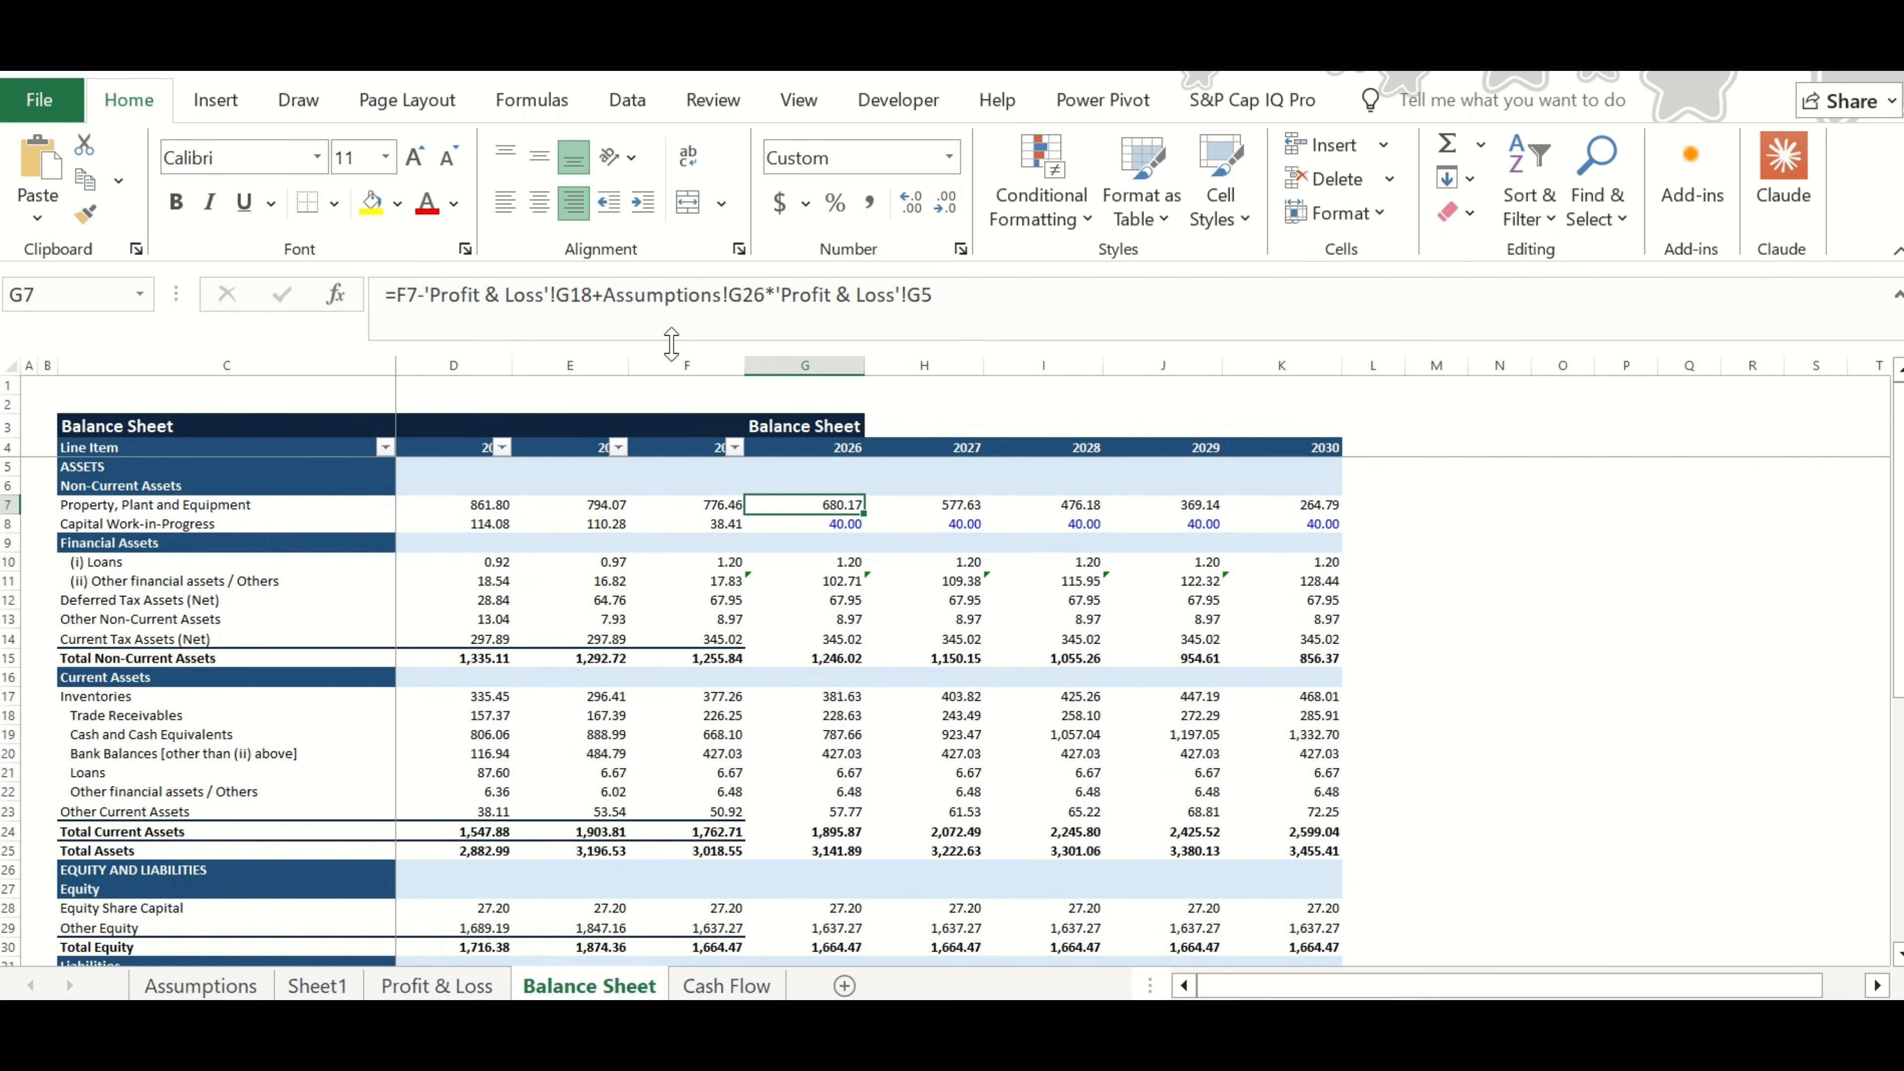
left_click_drag(428, 295, 953, 298)
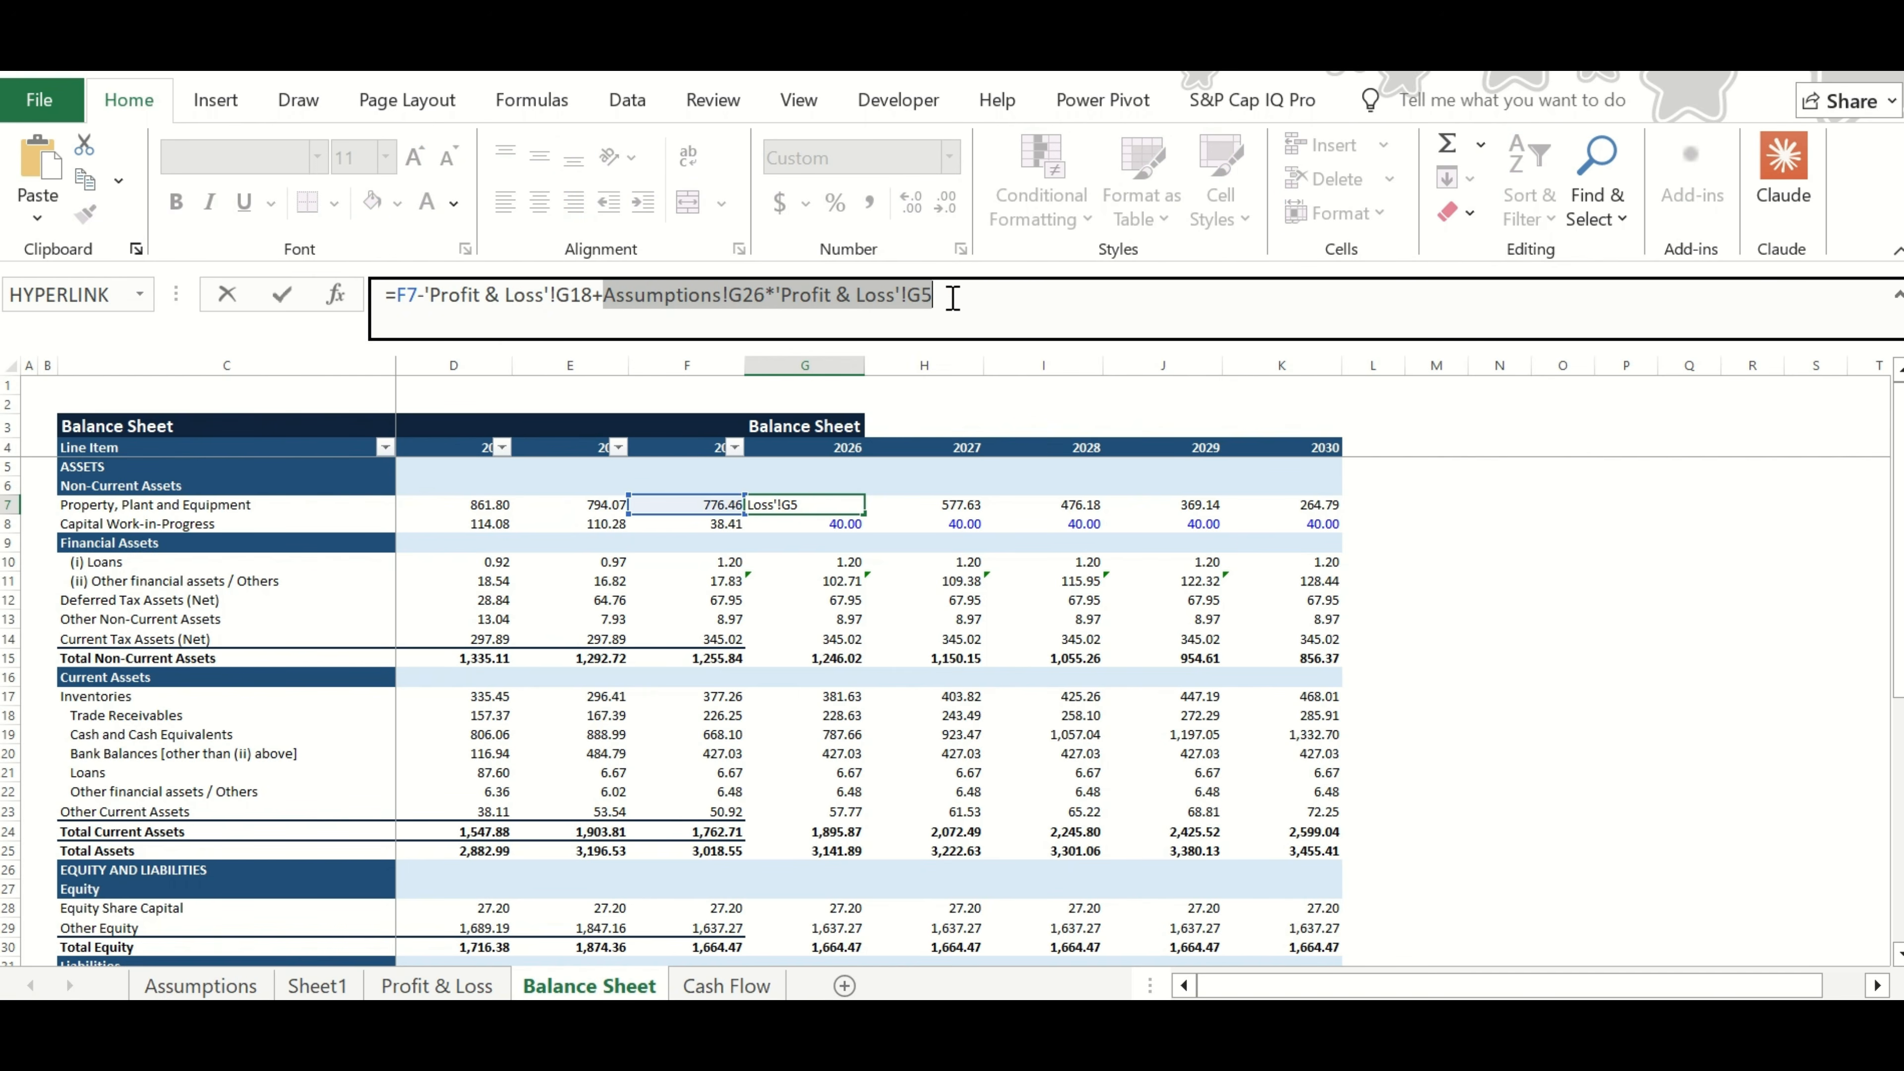
key("Escape")
Highlight the 2026 to 2030 Capital Work-in-Progress values, G8:K8, in yellow.
left_click(832, 524)
left_click_drag(832, 524, 1283, 531)
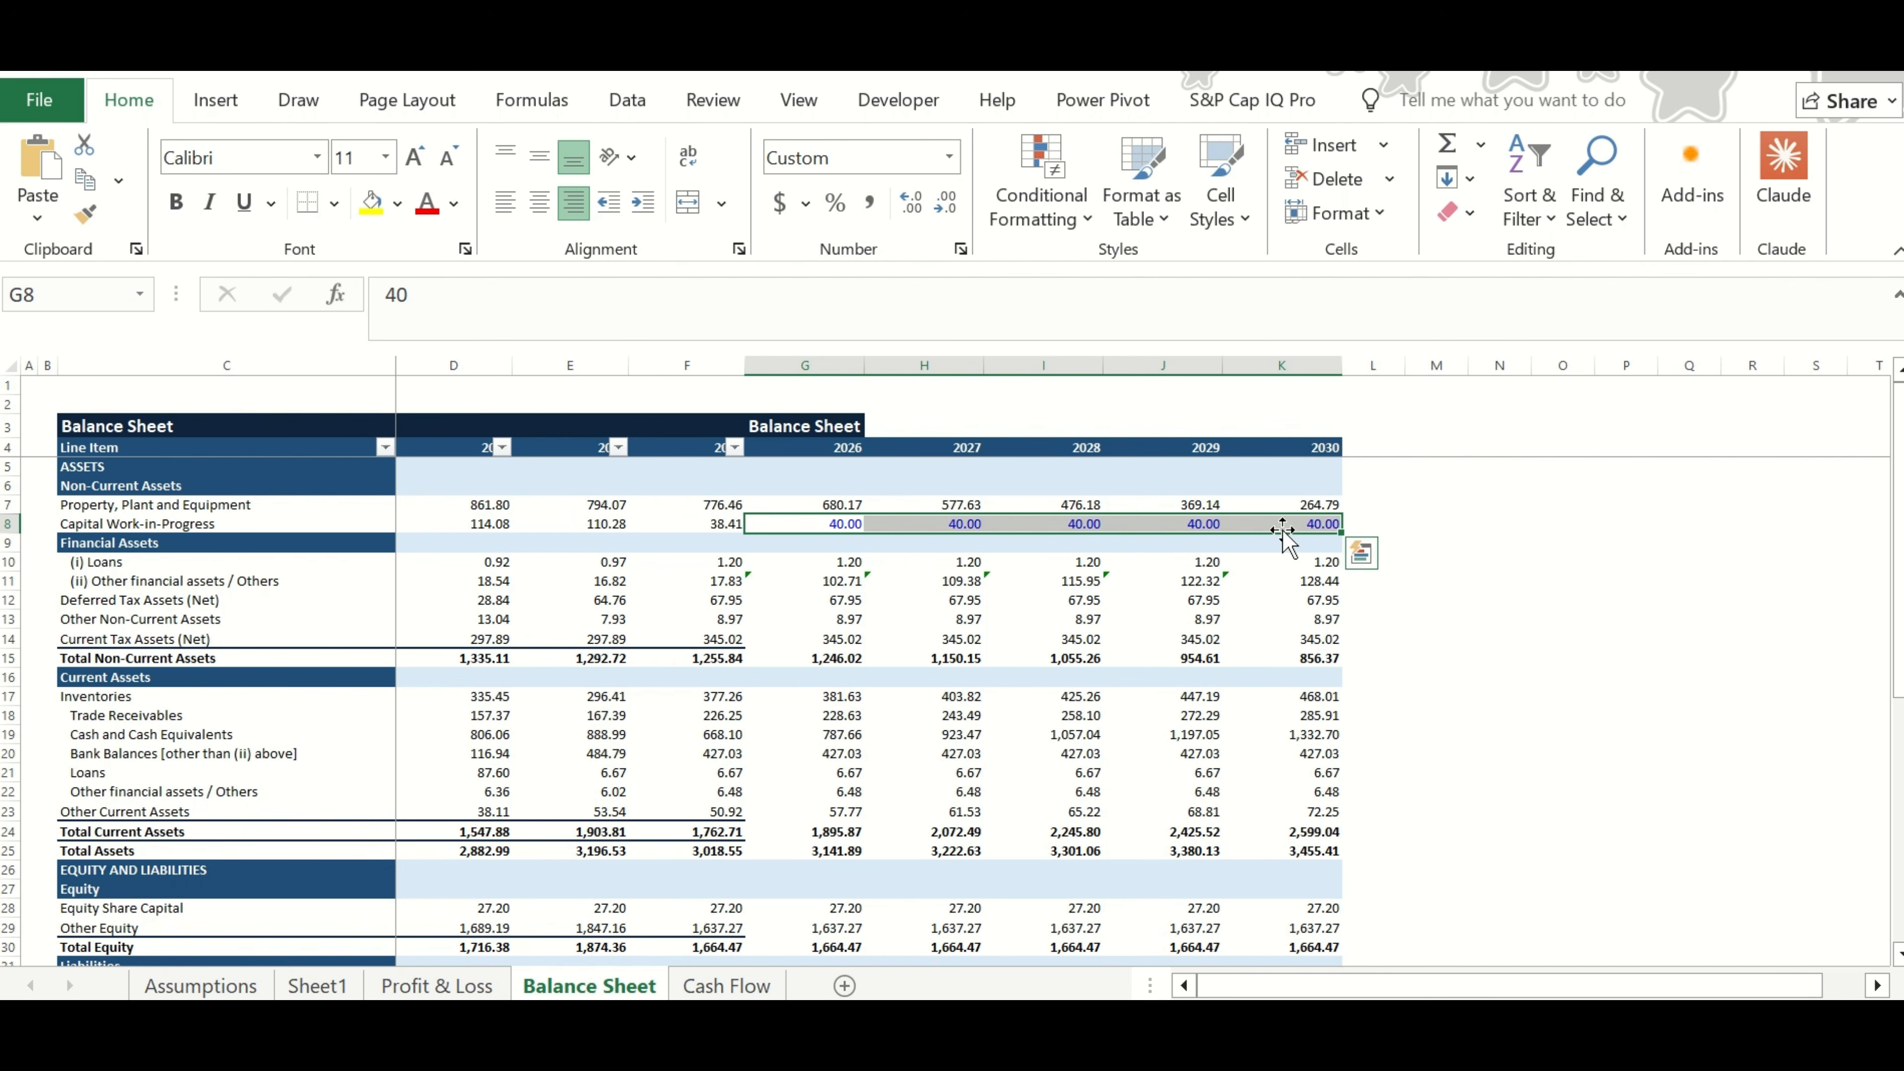
left_click(370, 202)
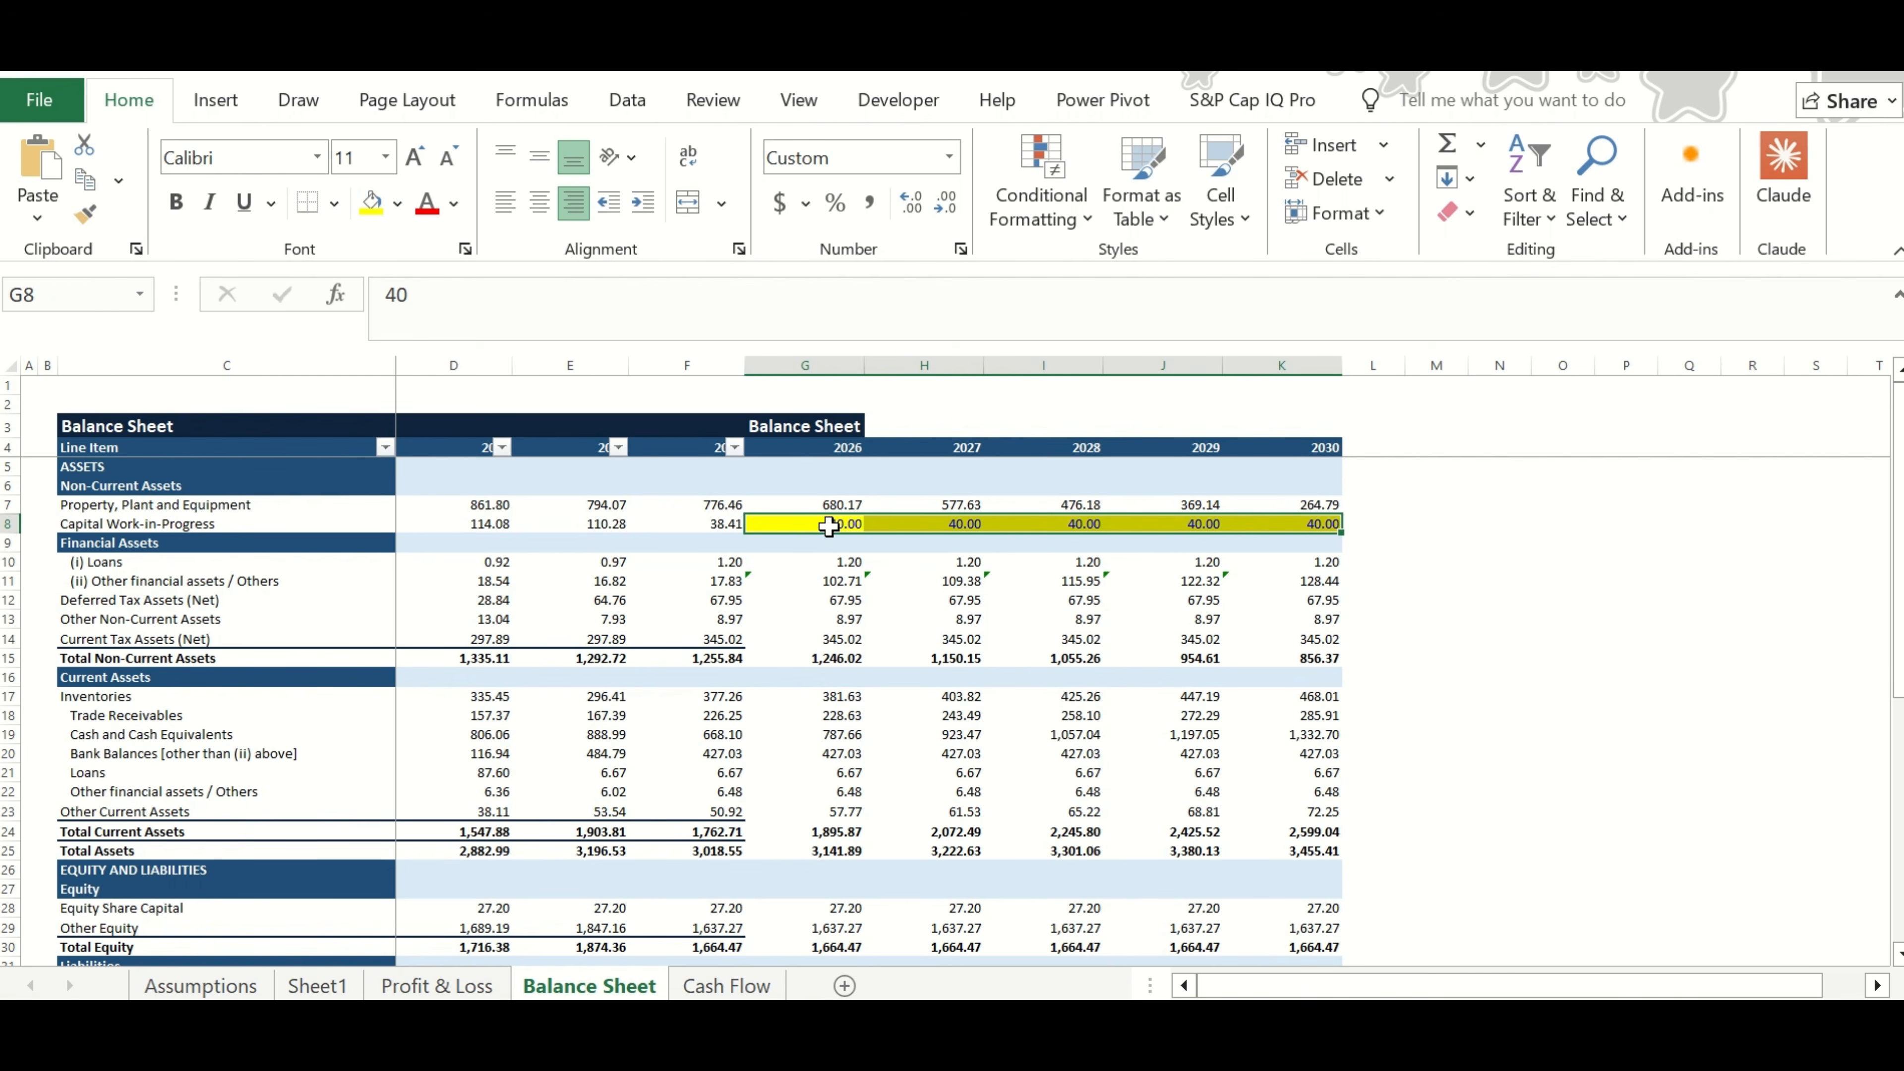
key("ctrl+v")
left_click(1377, 524)
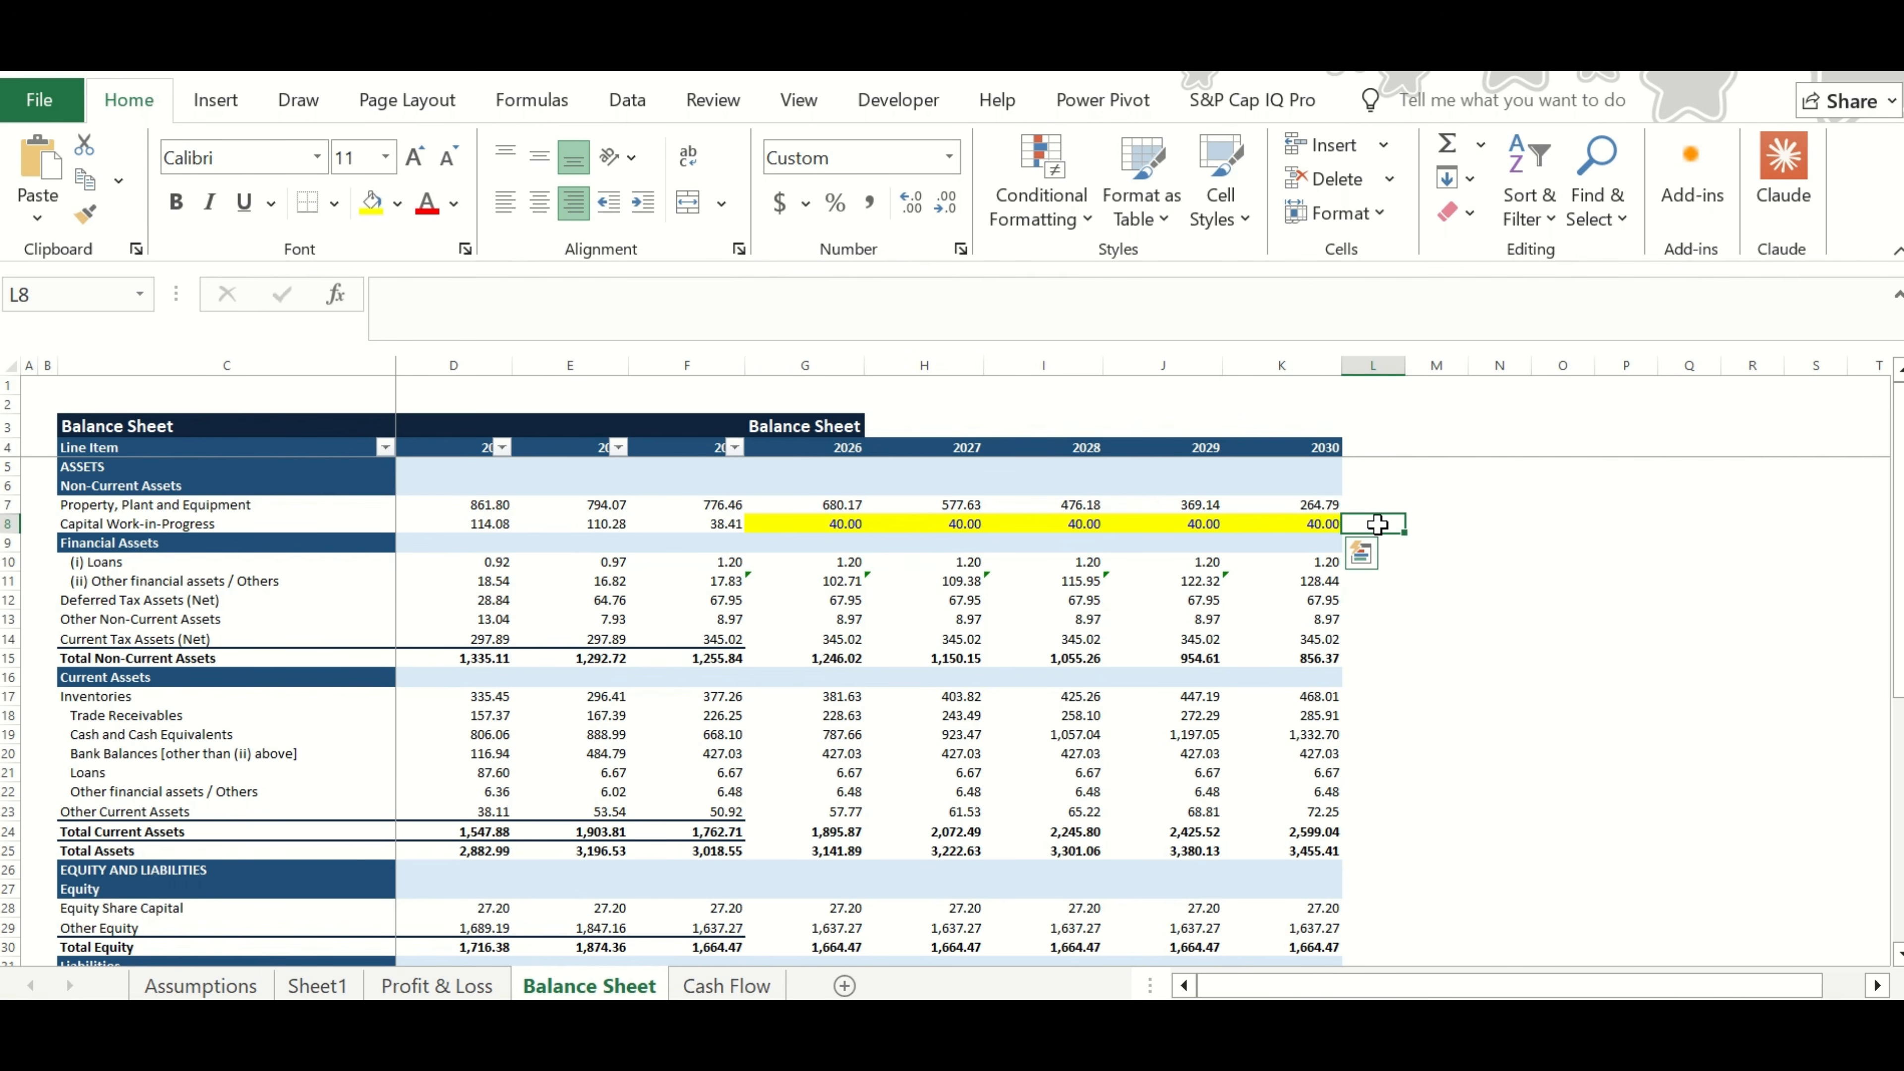
Go through the 2026 Balance Sheet formulas from Financial Assets down to Cash and Cash Equivalents.
scroll(843, 544, "down", 1)
left_click(843, 544)
key("Down")
key("Down")
key("Down")
key("Down")
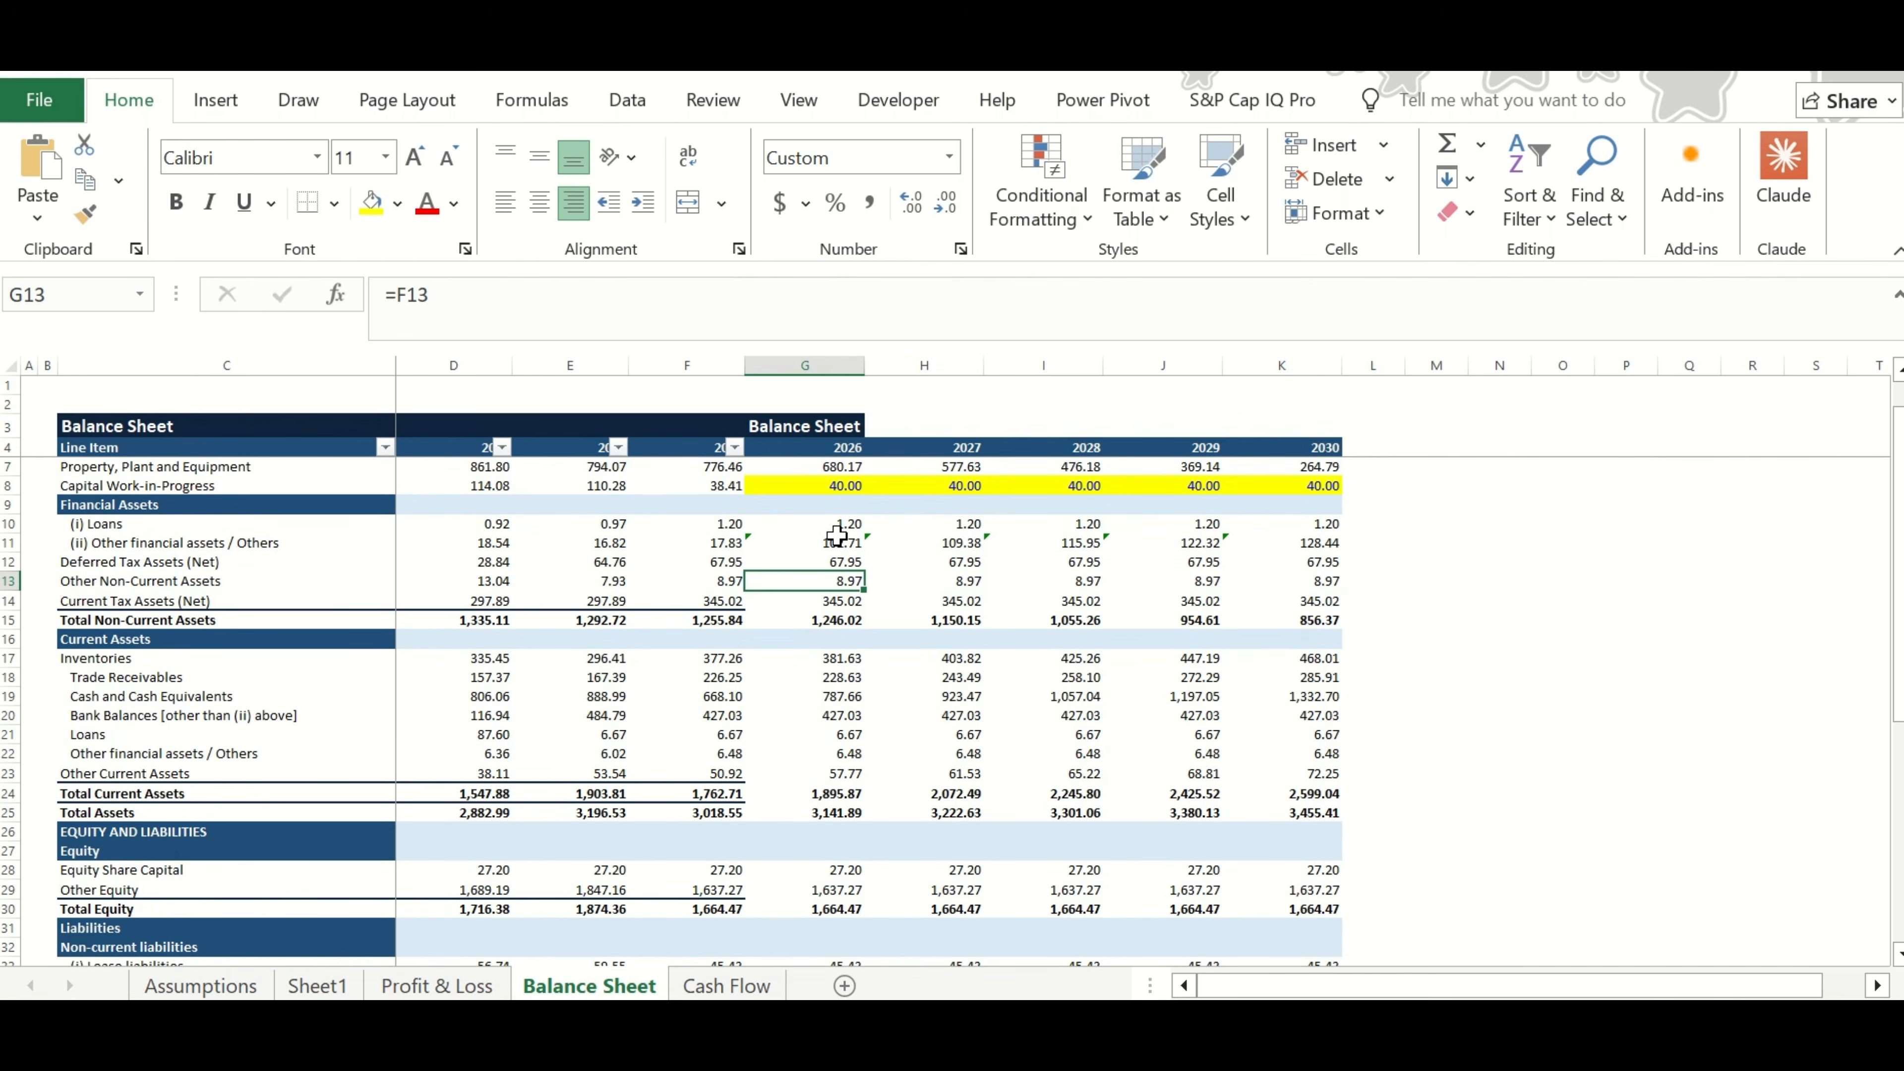
key("Down")
key("Down")
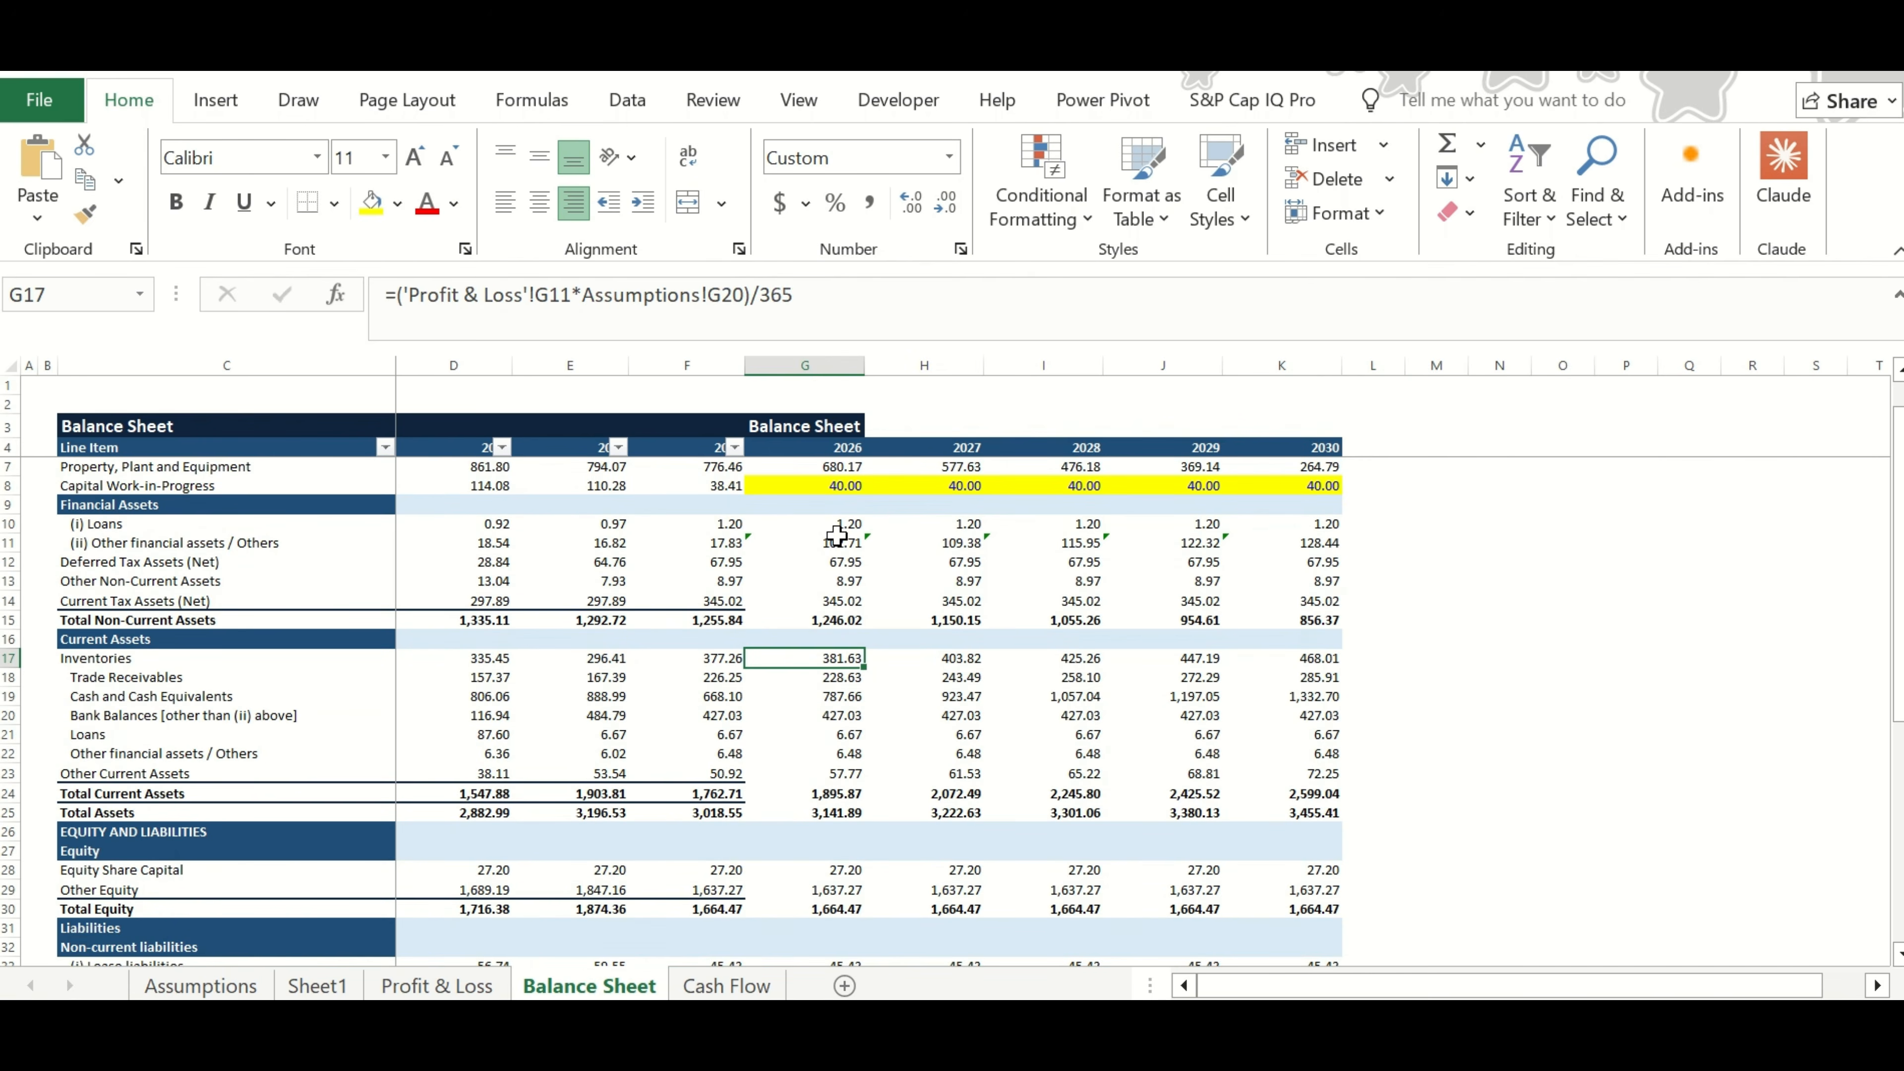
key("Down")
key("Down")
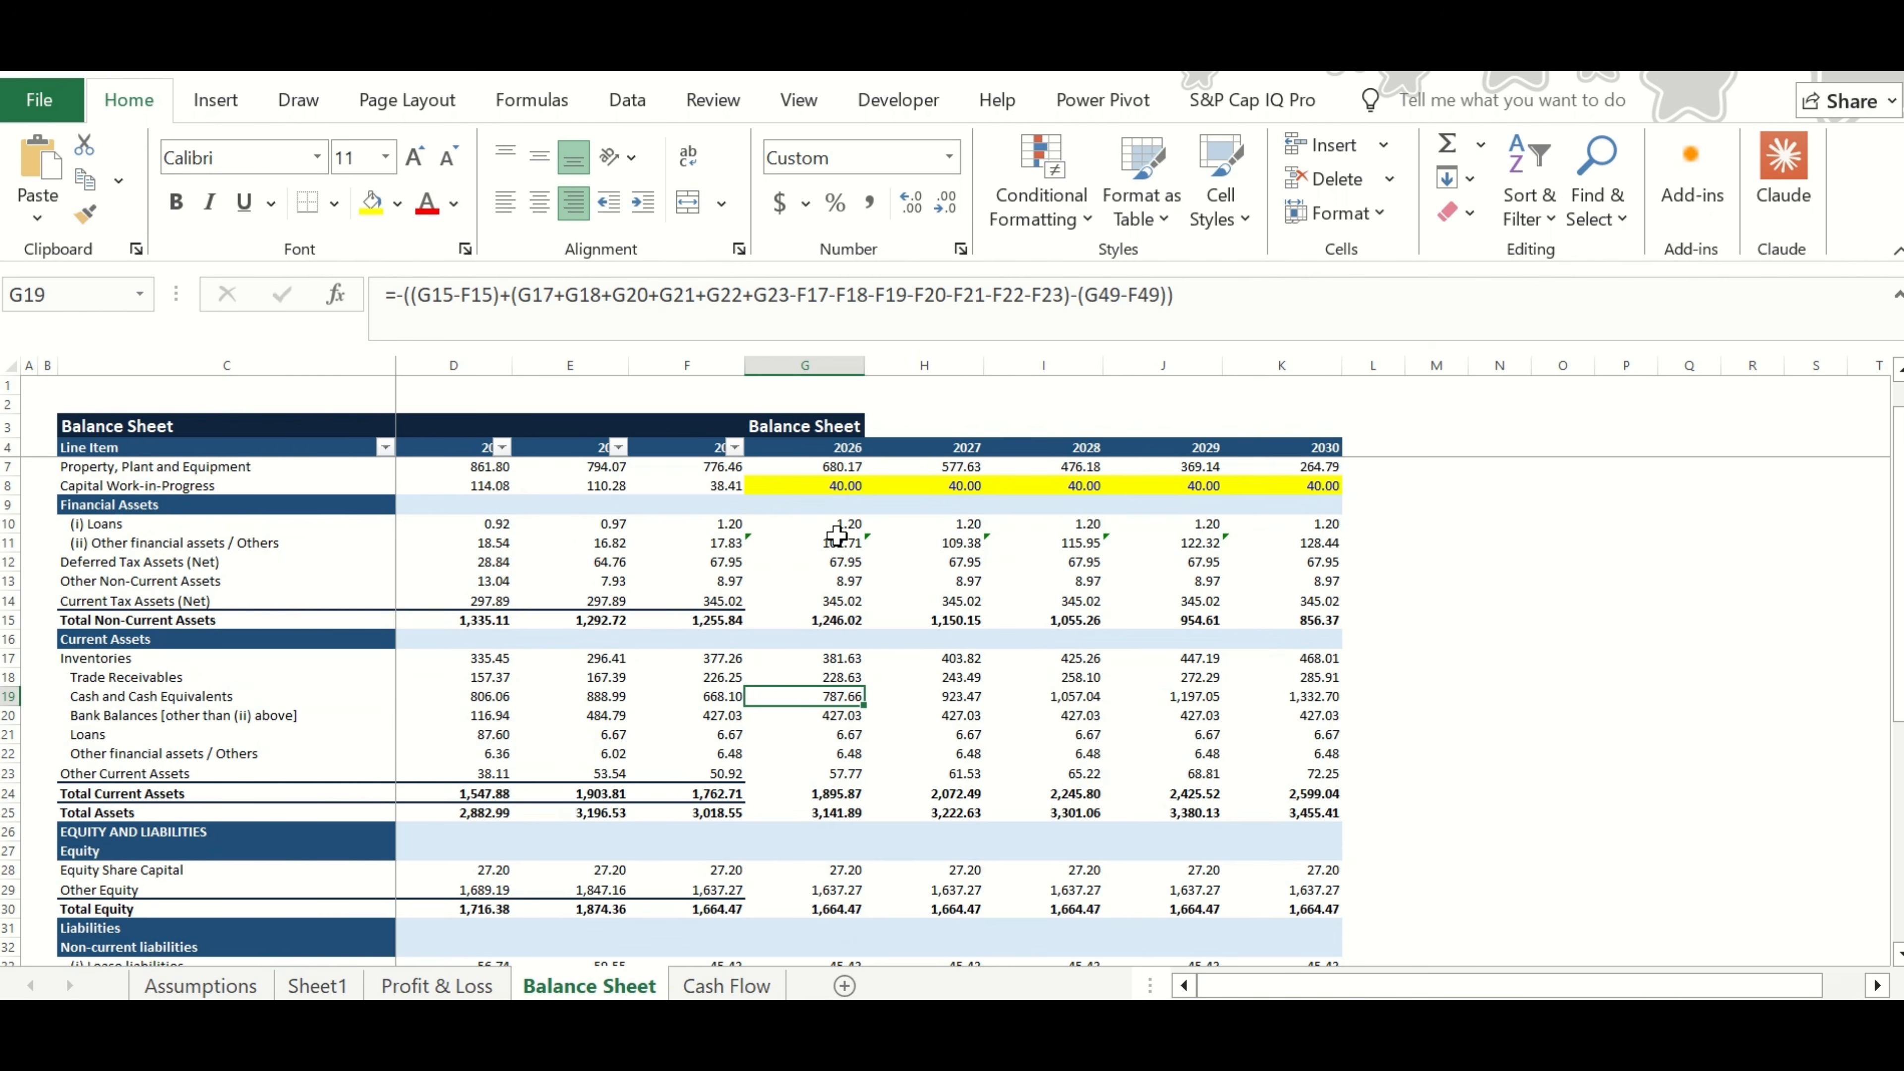
Compare 2026 Cash and Cash Equivalents with the historical cash values and highlight the 2026 cell, G19, in yellow.
key("Left")
key("Left")
key("Right")
key("Right")
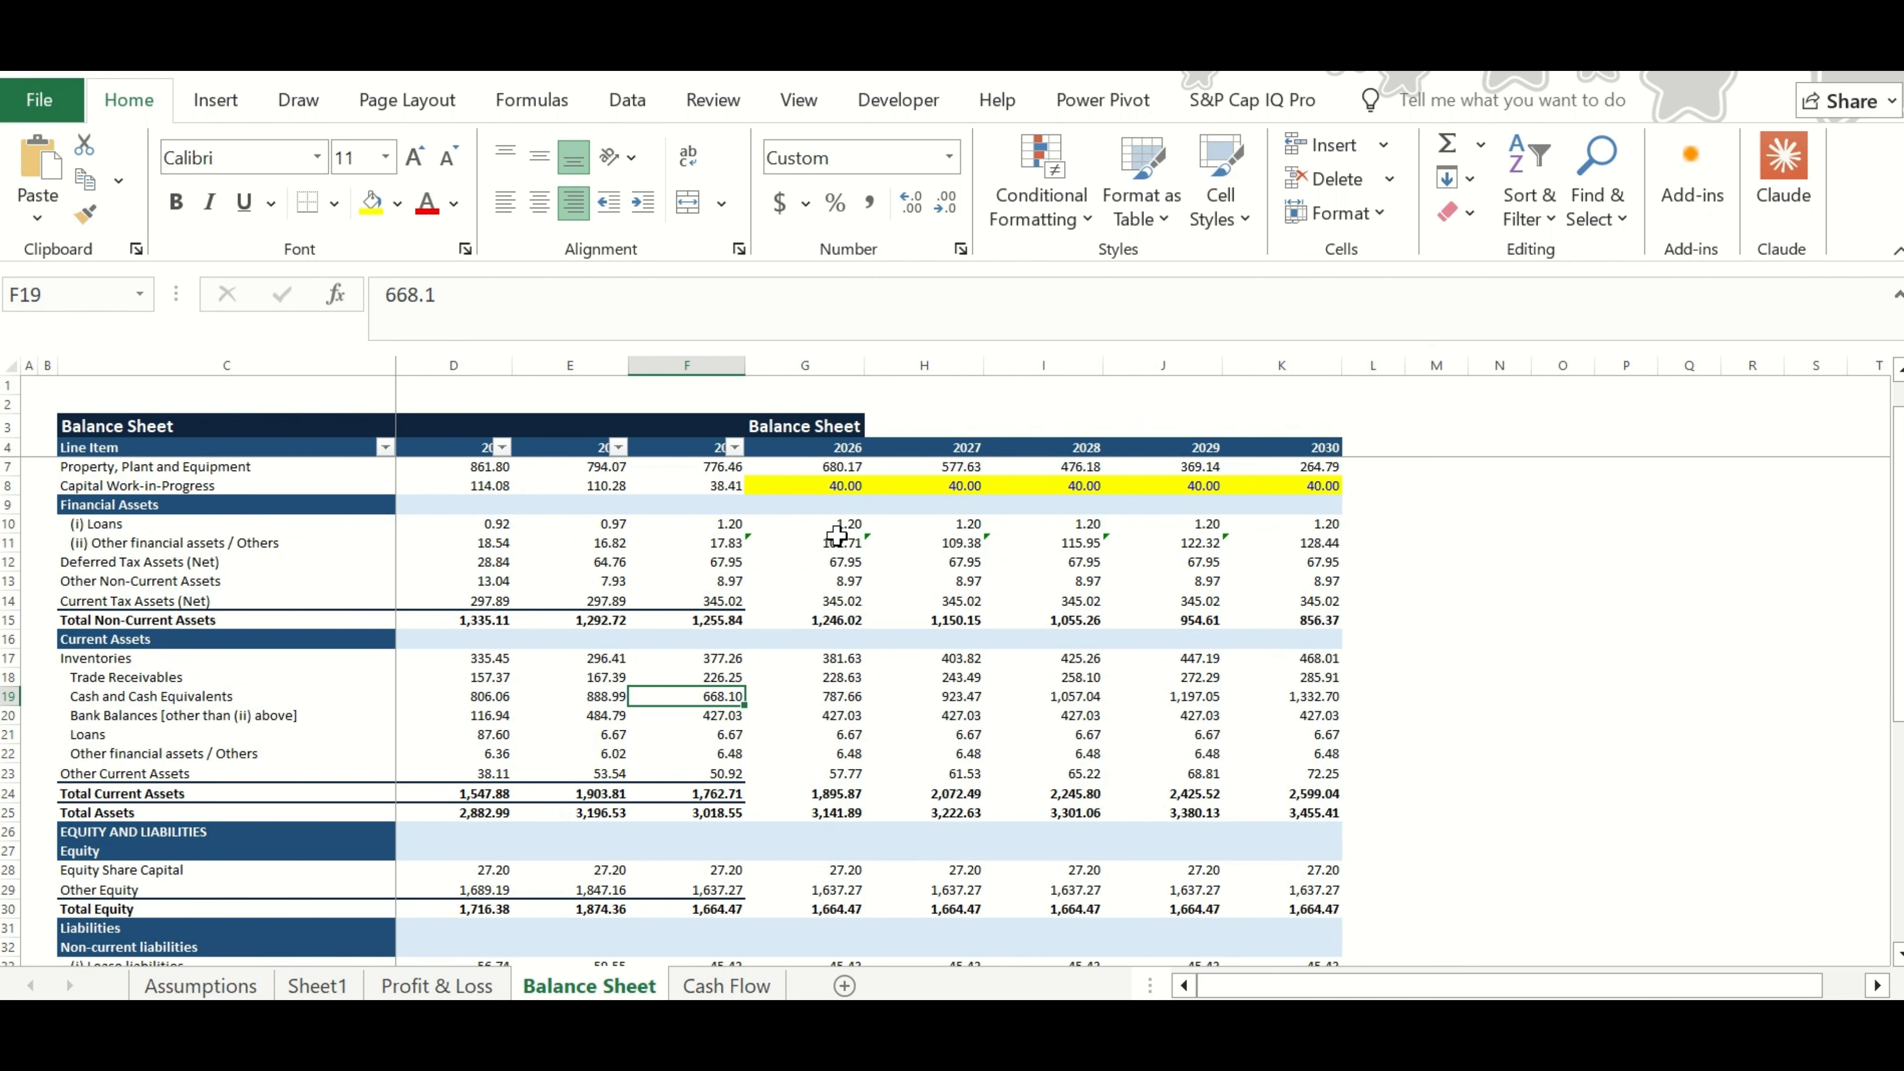
left_click(371, 203)
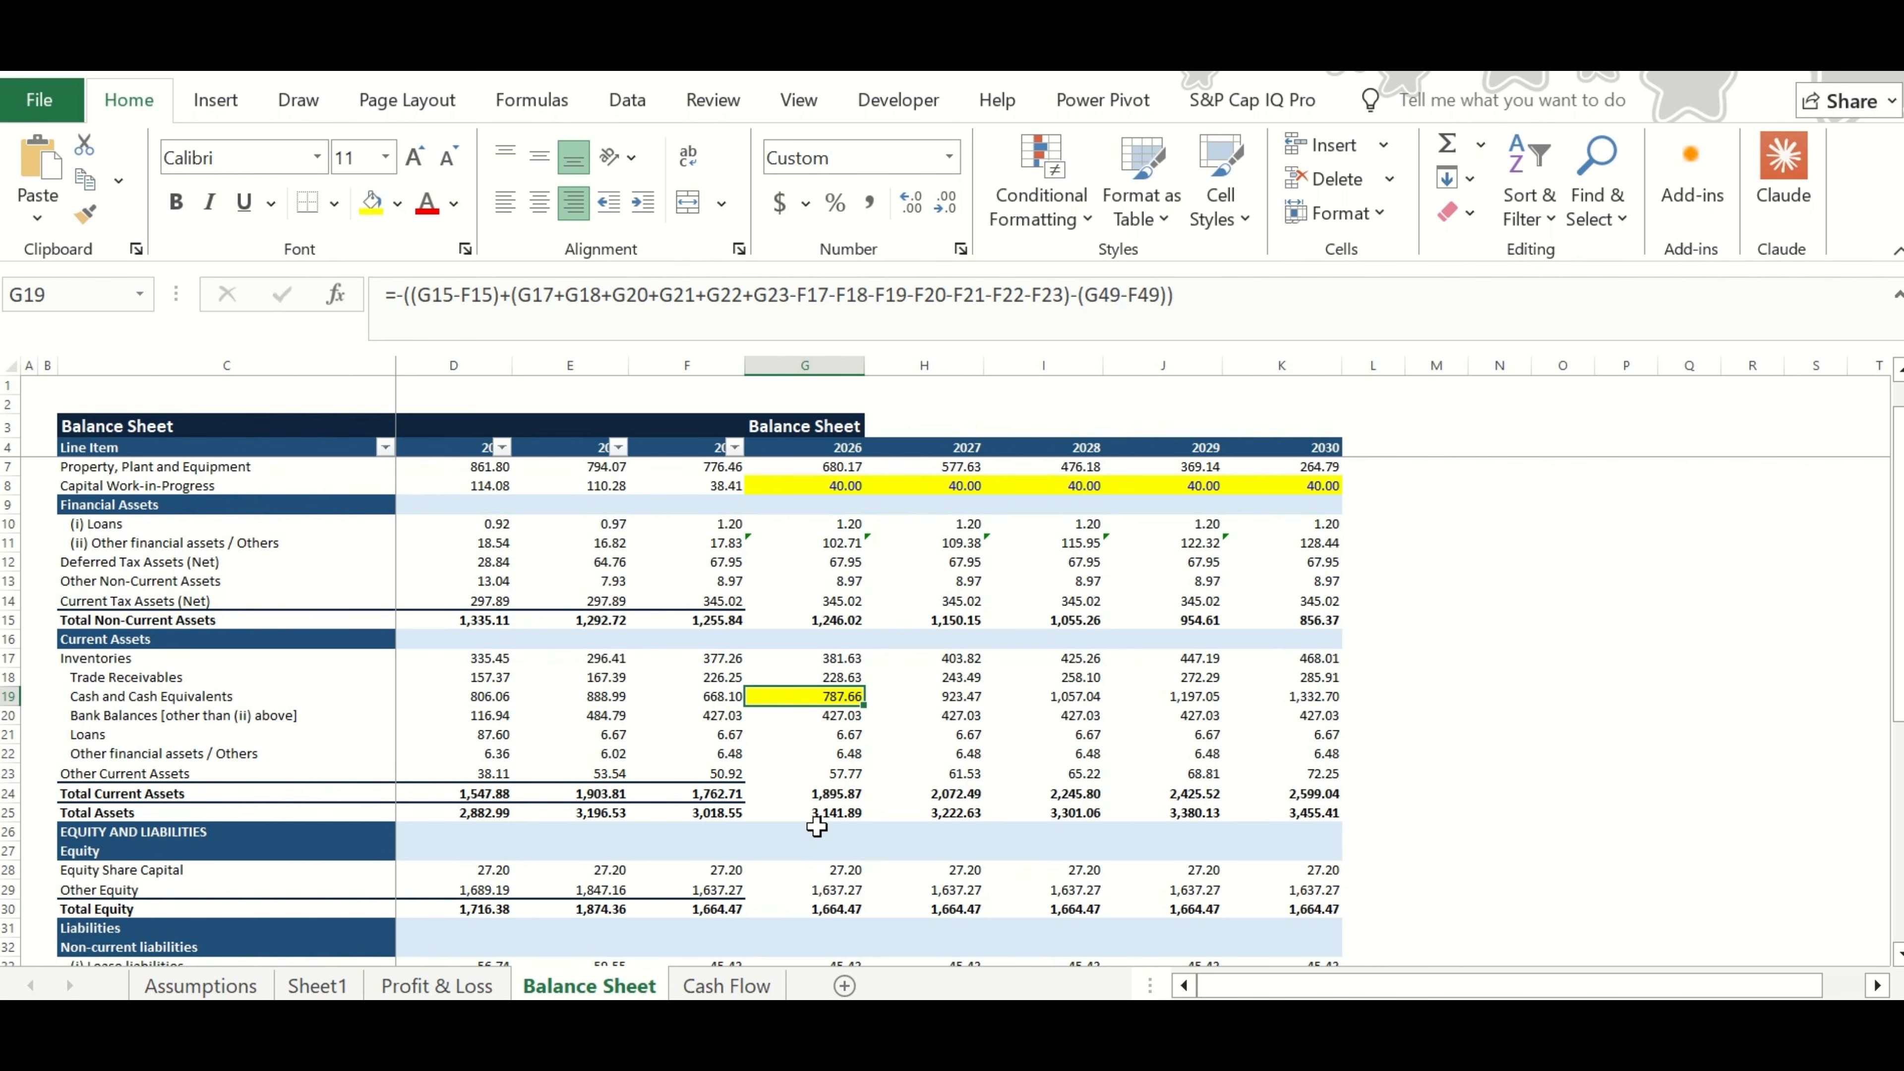
Trace the cells referenced by the 2026 Cash and Cash Equivalents formula, down to Total Equity and Liabilities, keeping the formula as it is.
double_click(813, 696)
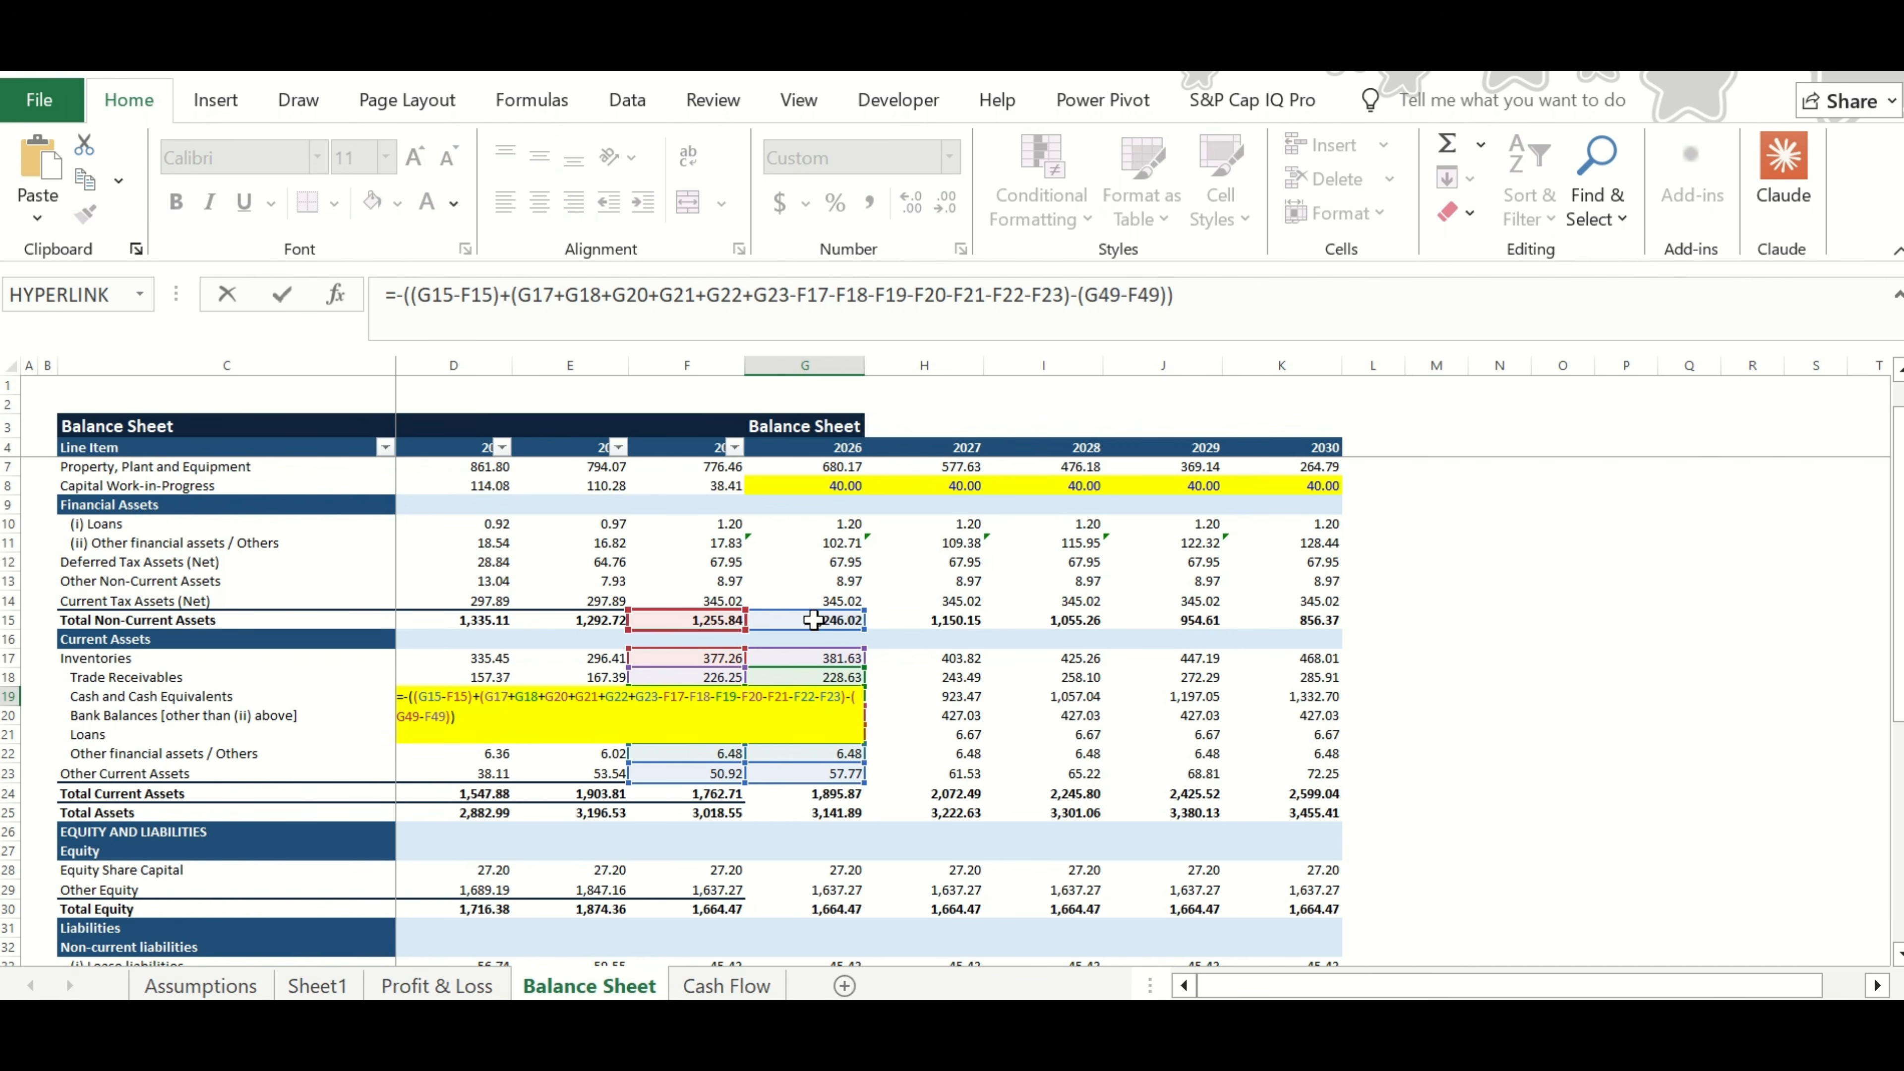
scroll(746, 663, "down", 2)
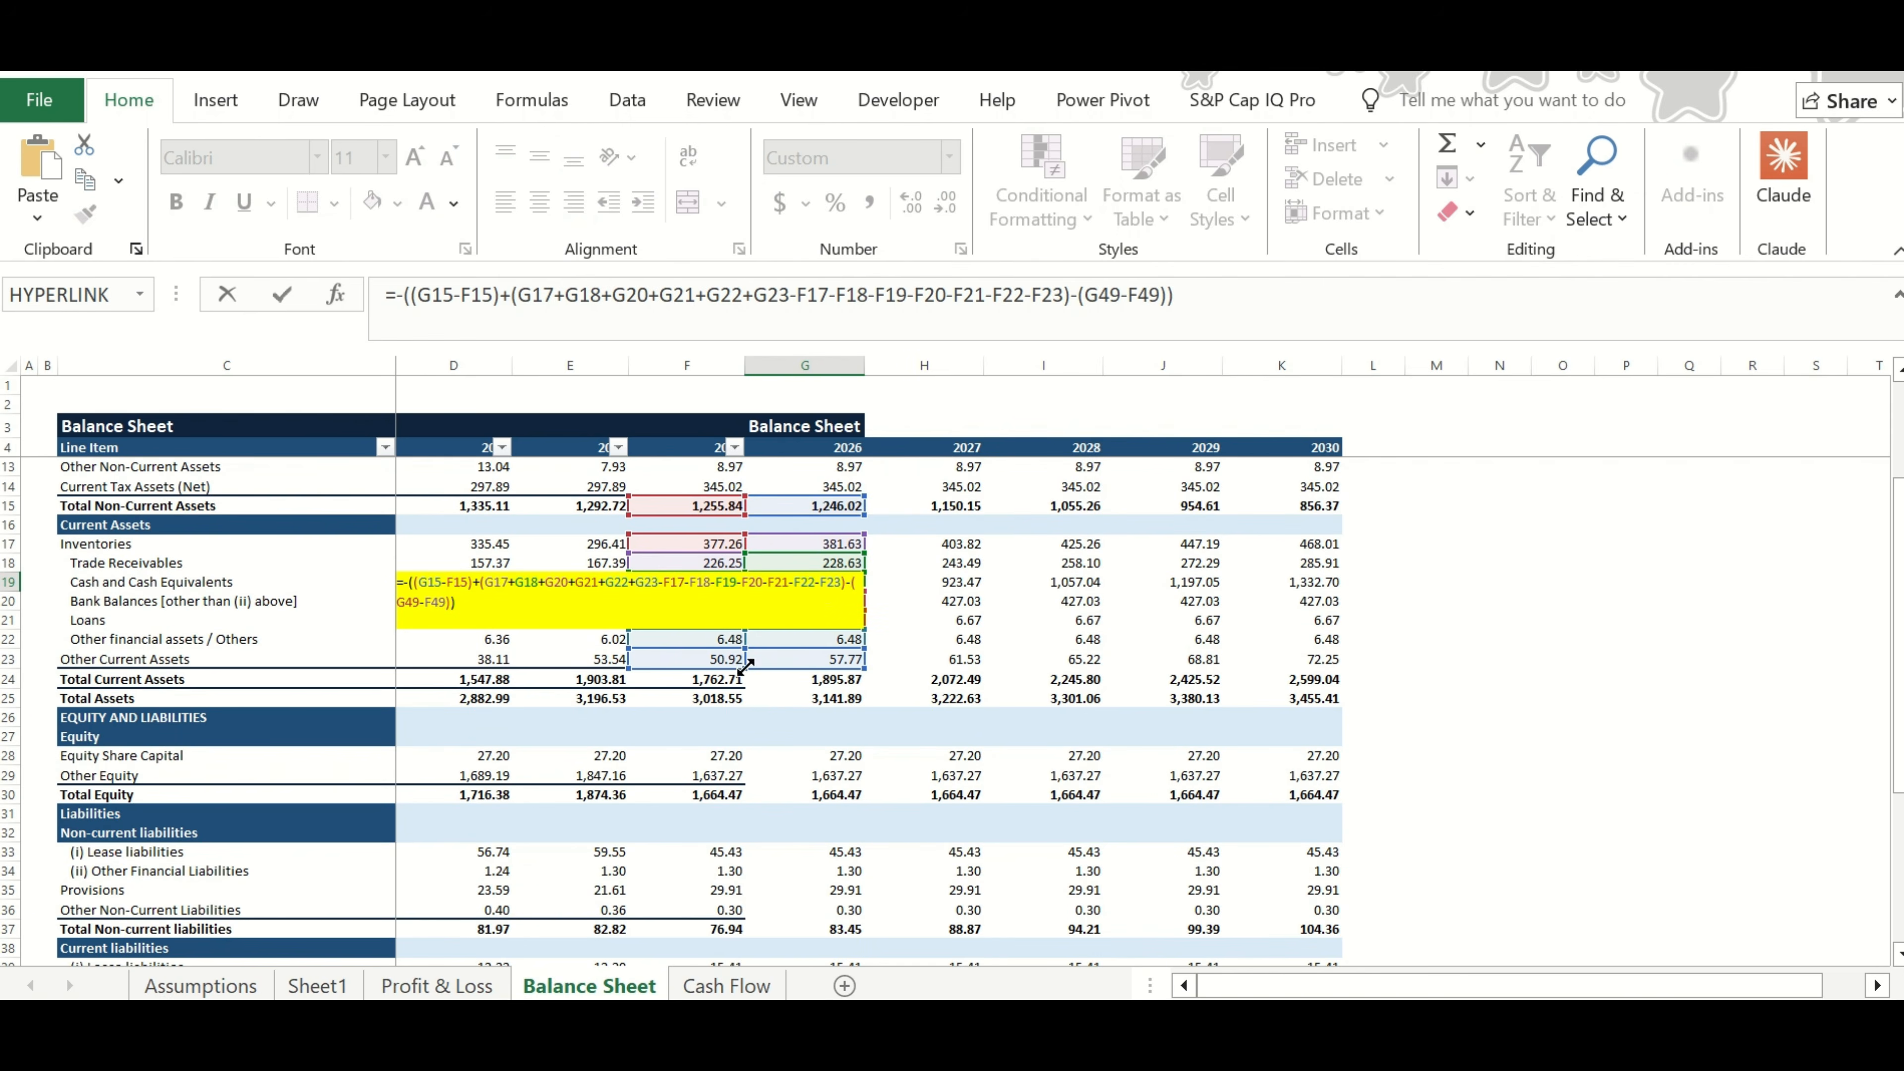
scroll(758, 724, "down", 2)
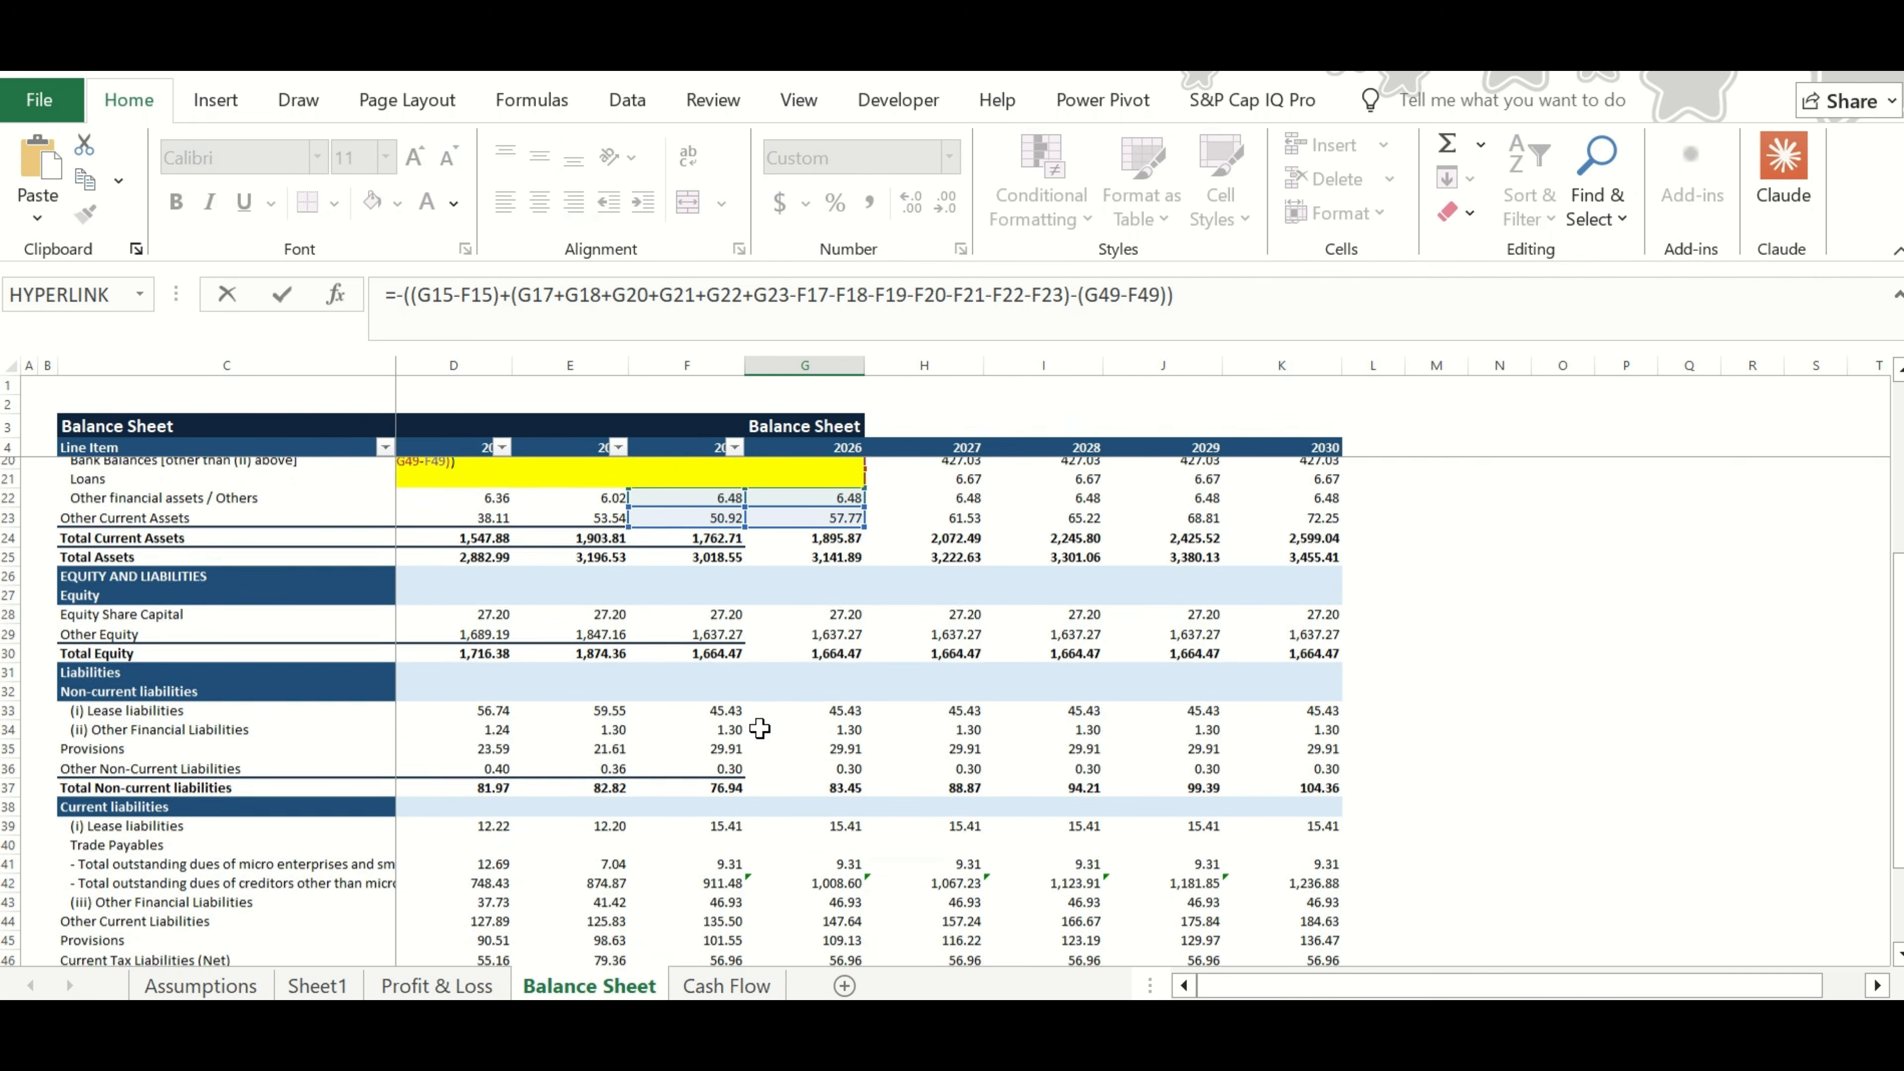
scroll(759, 728, "down", 6)
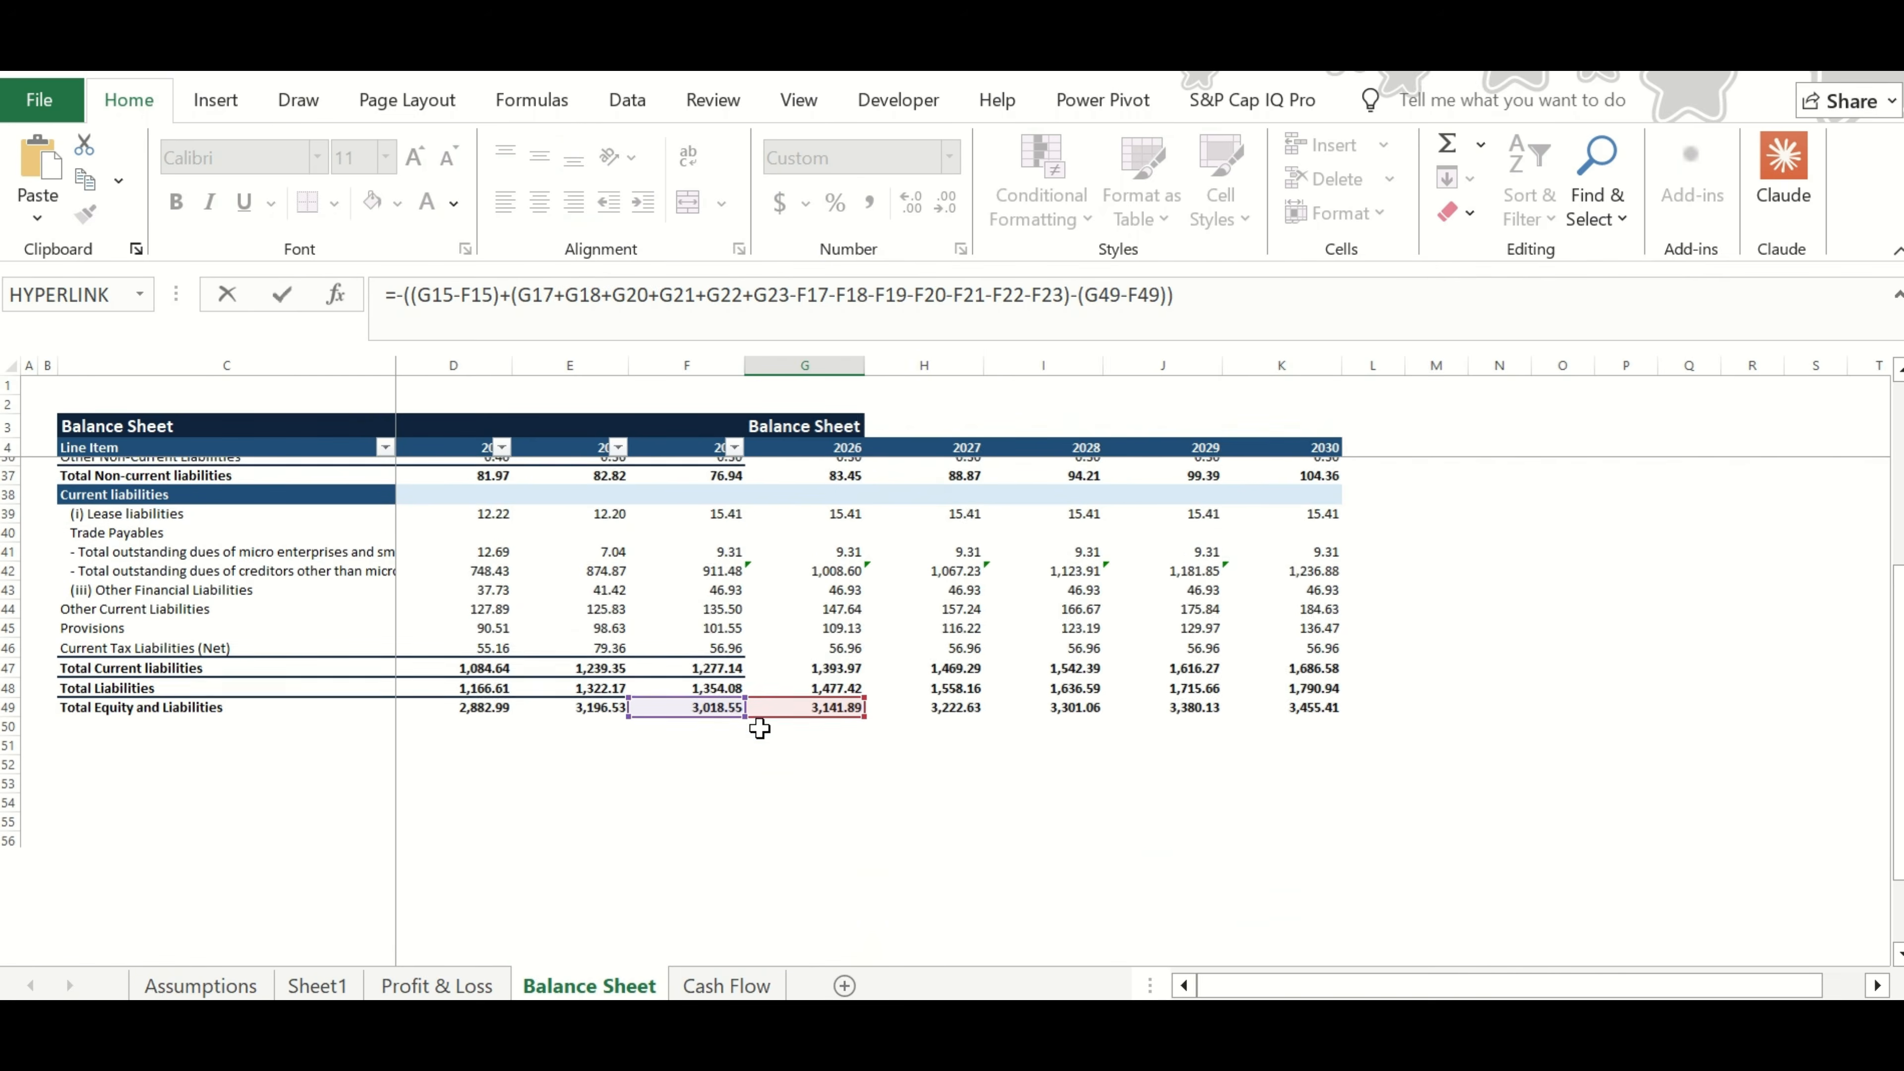
scroll(808, 731, "up", 8)
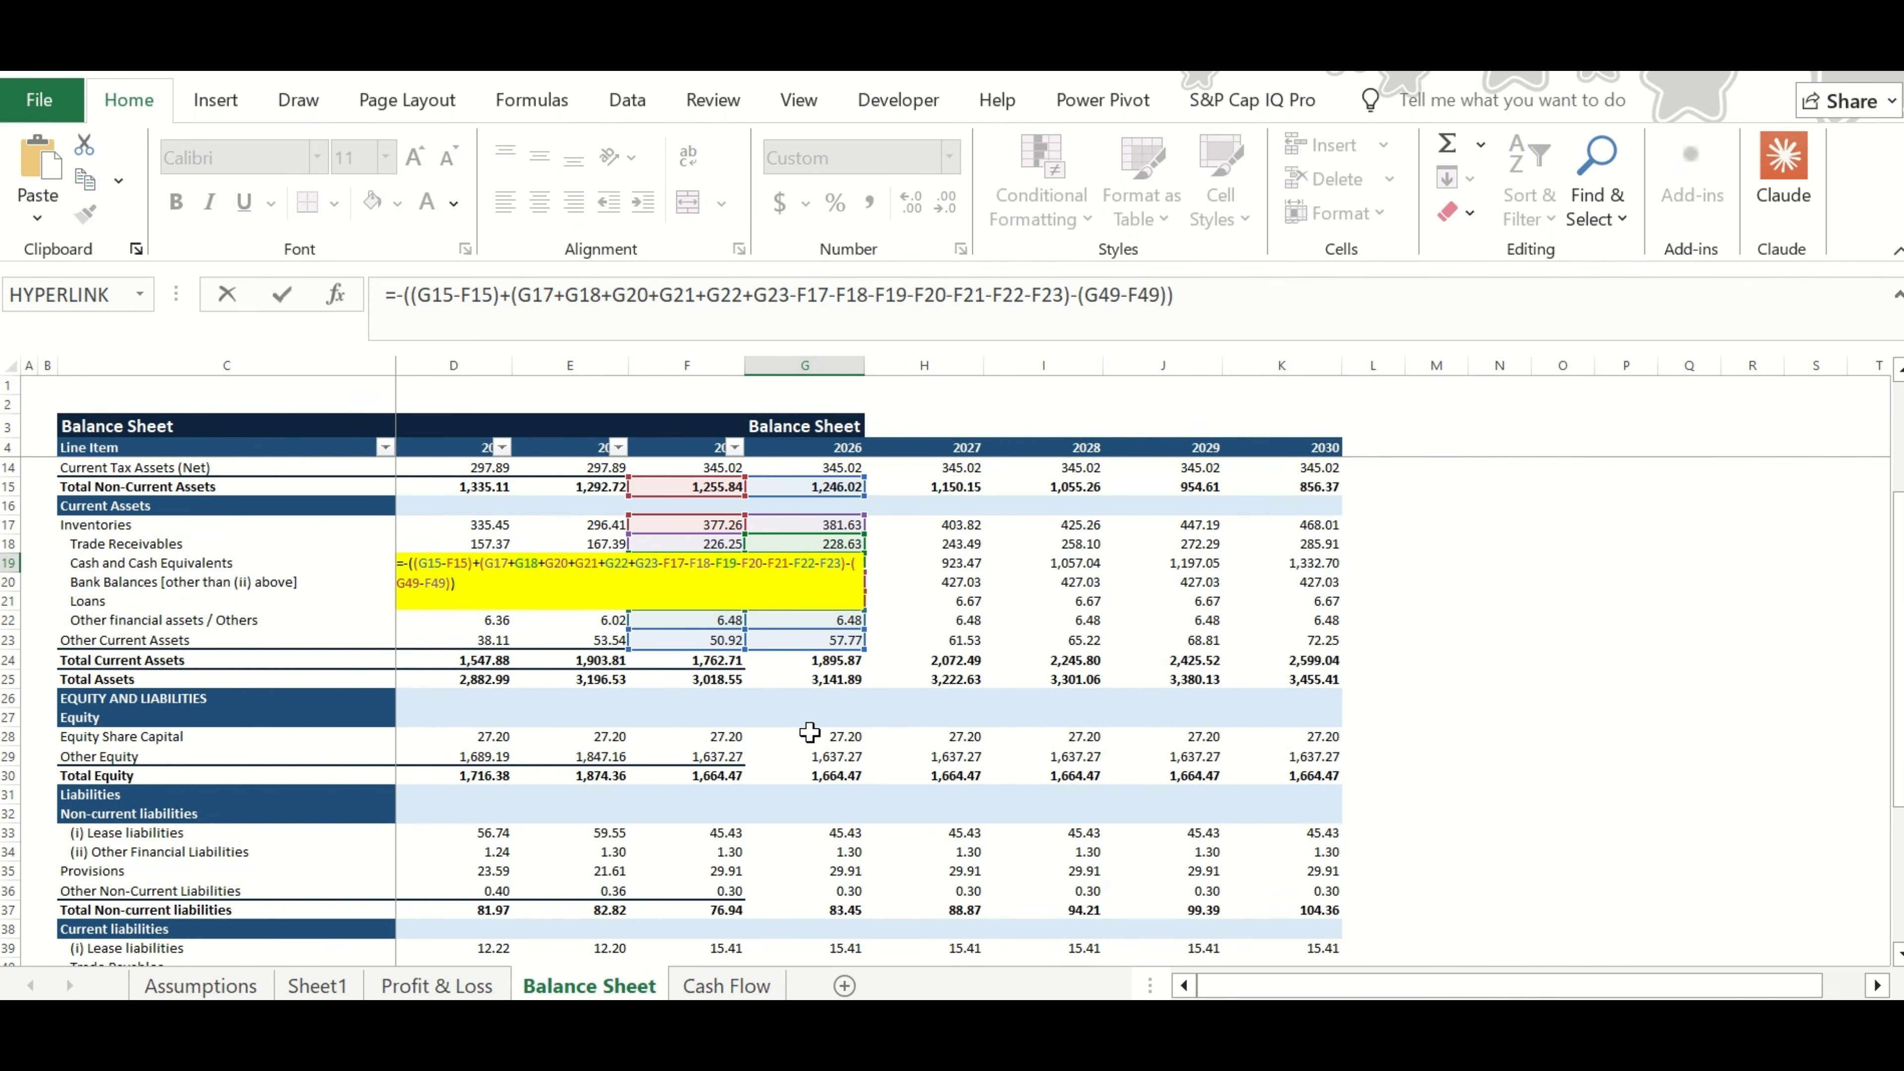
key("ctrl+Return")
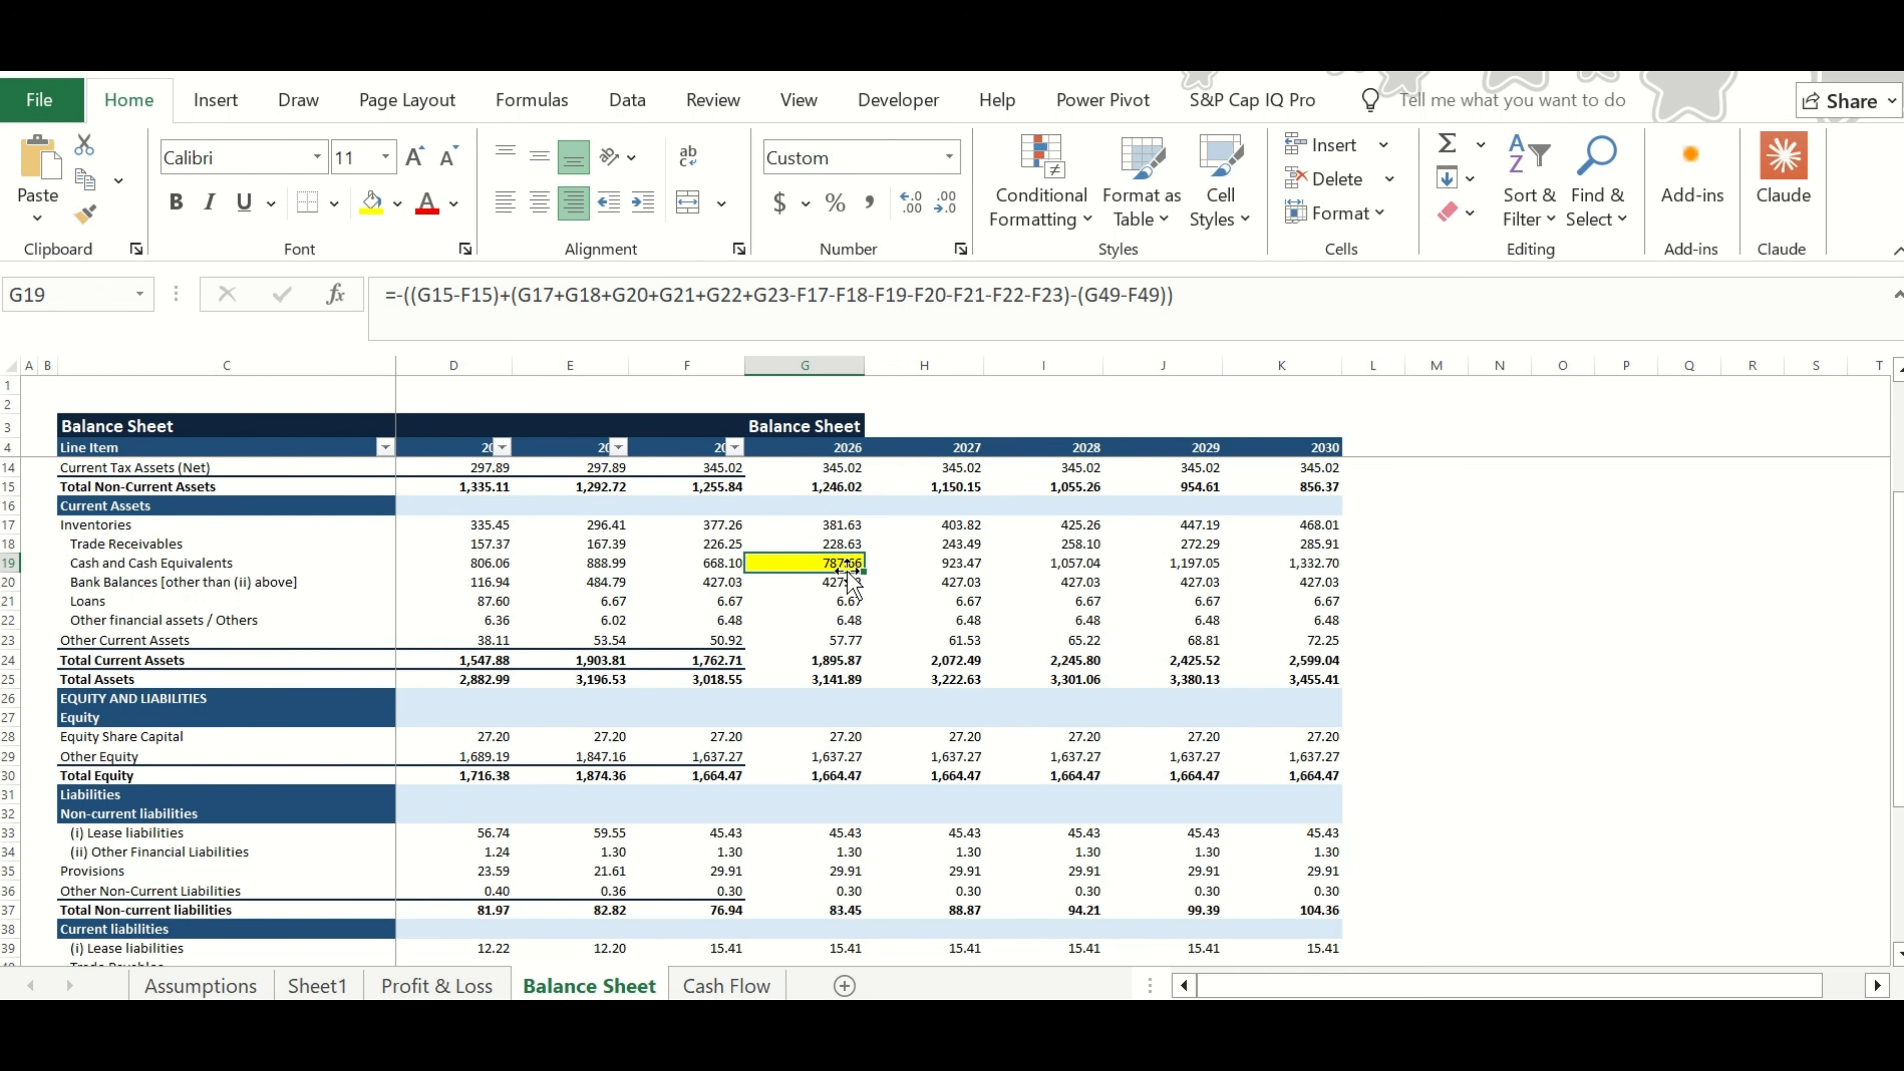
Extend the yellow highlight across the Cash and Cash Equivalents forecasts for 2026 to 2030, G19:K19.
left_click_drag(845, 563, 835, 561)
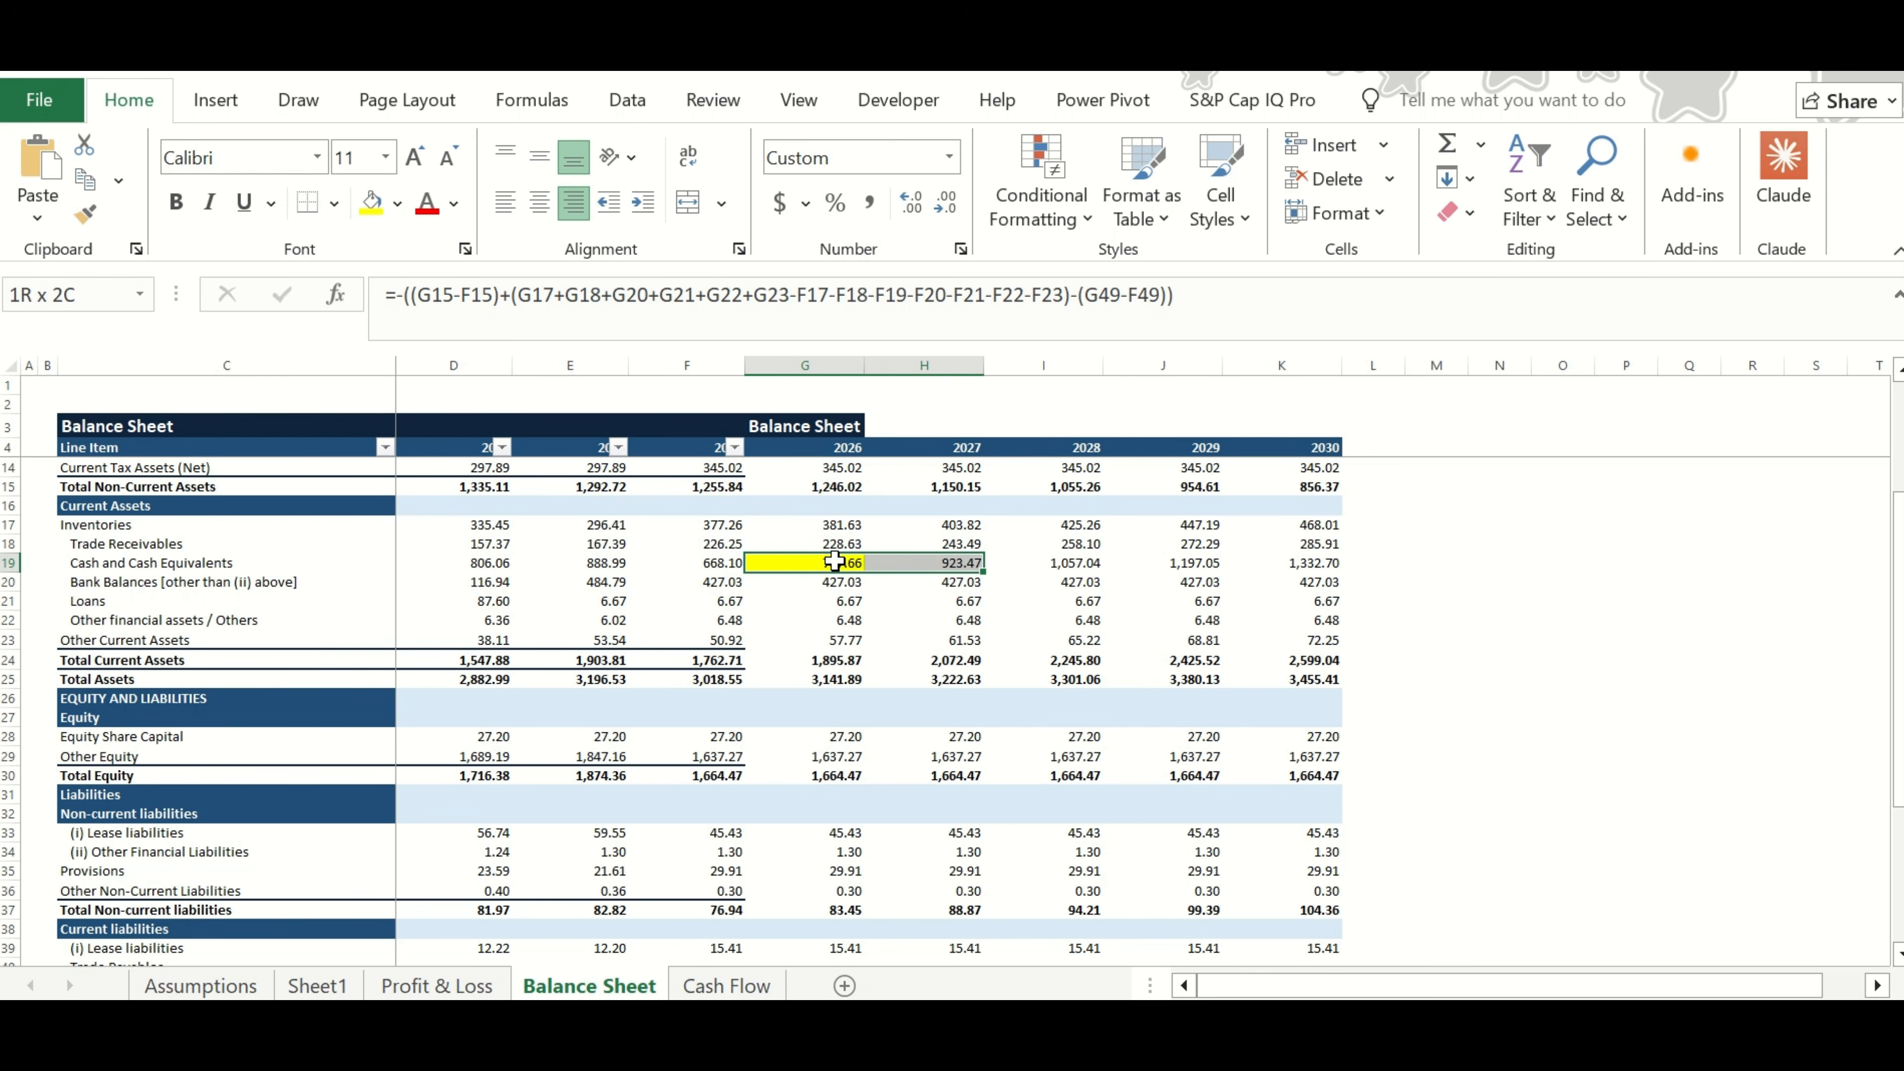
key("shift+Right")
key("shift+Right")
key("shift+Right")
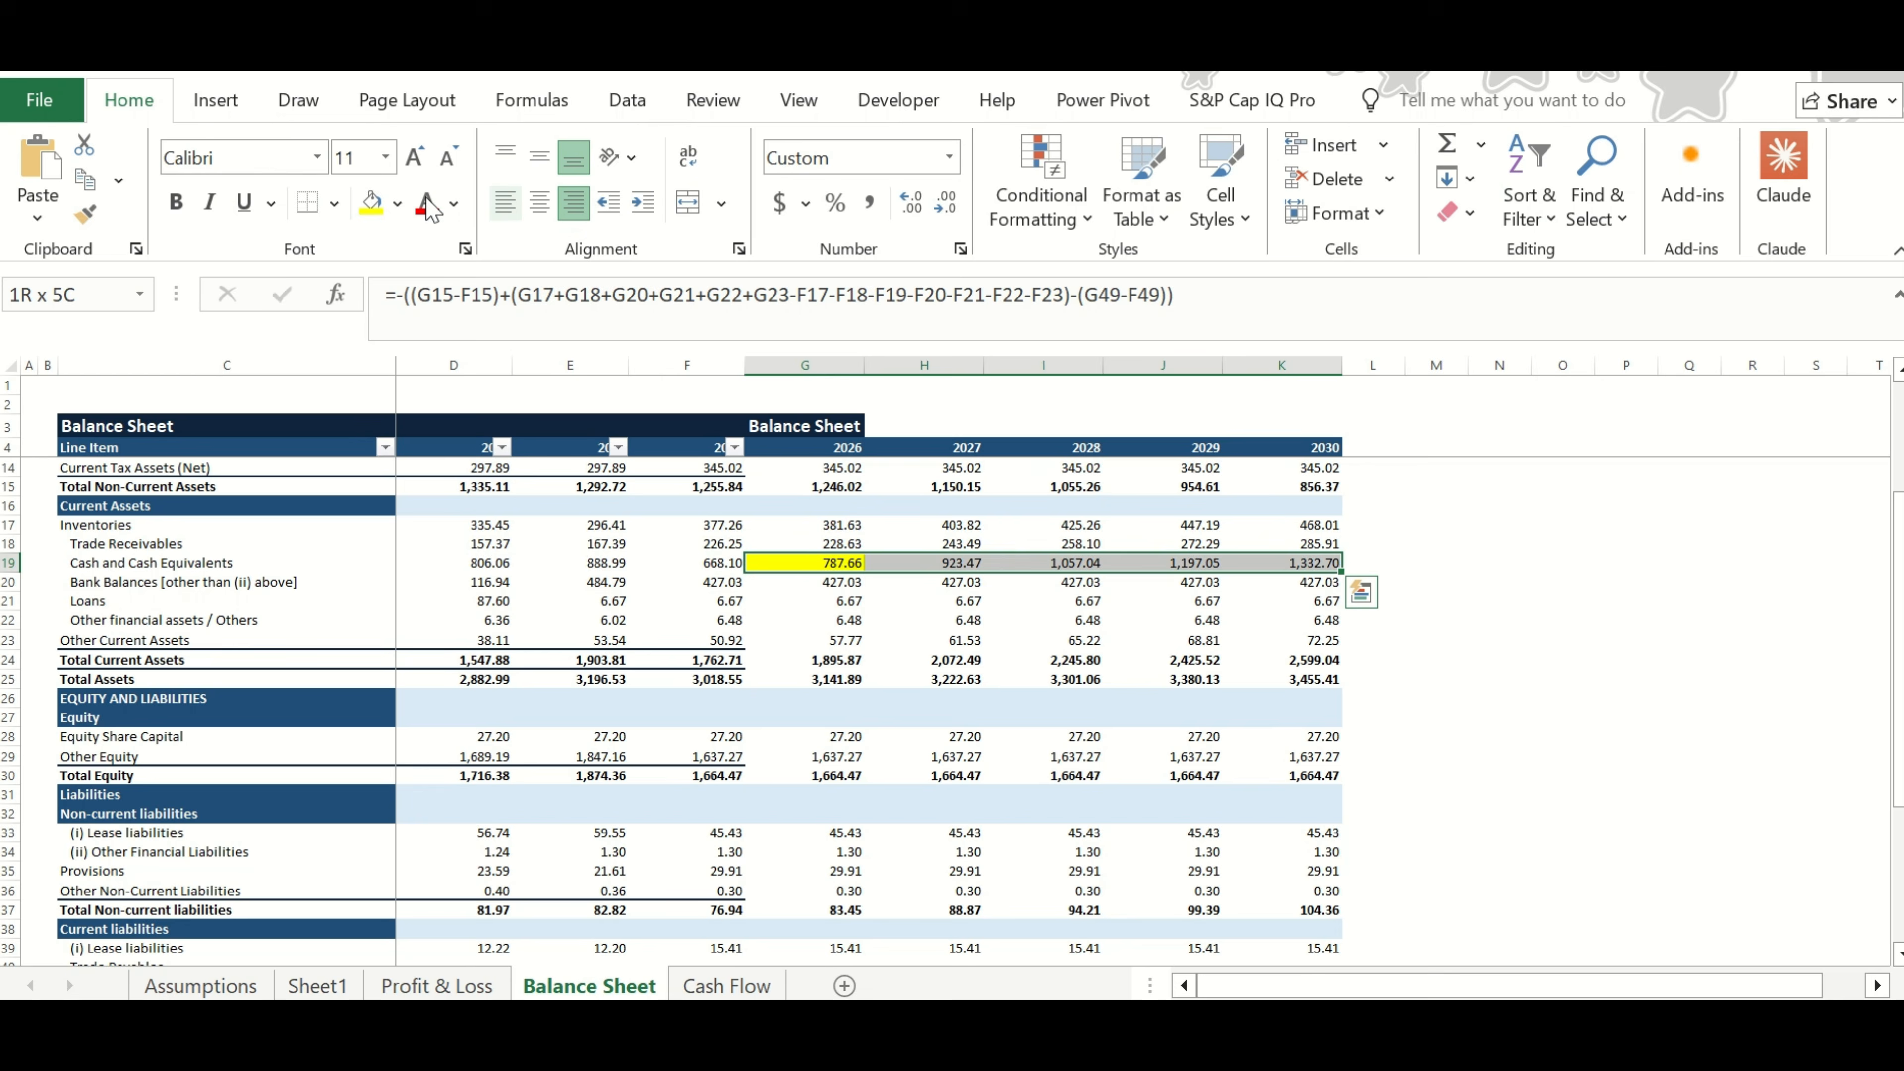
left_click(371, 203)
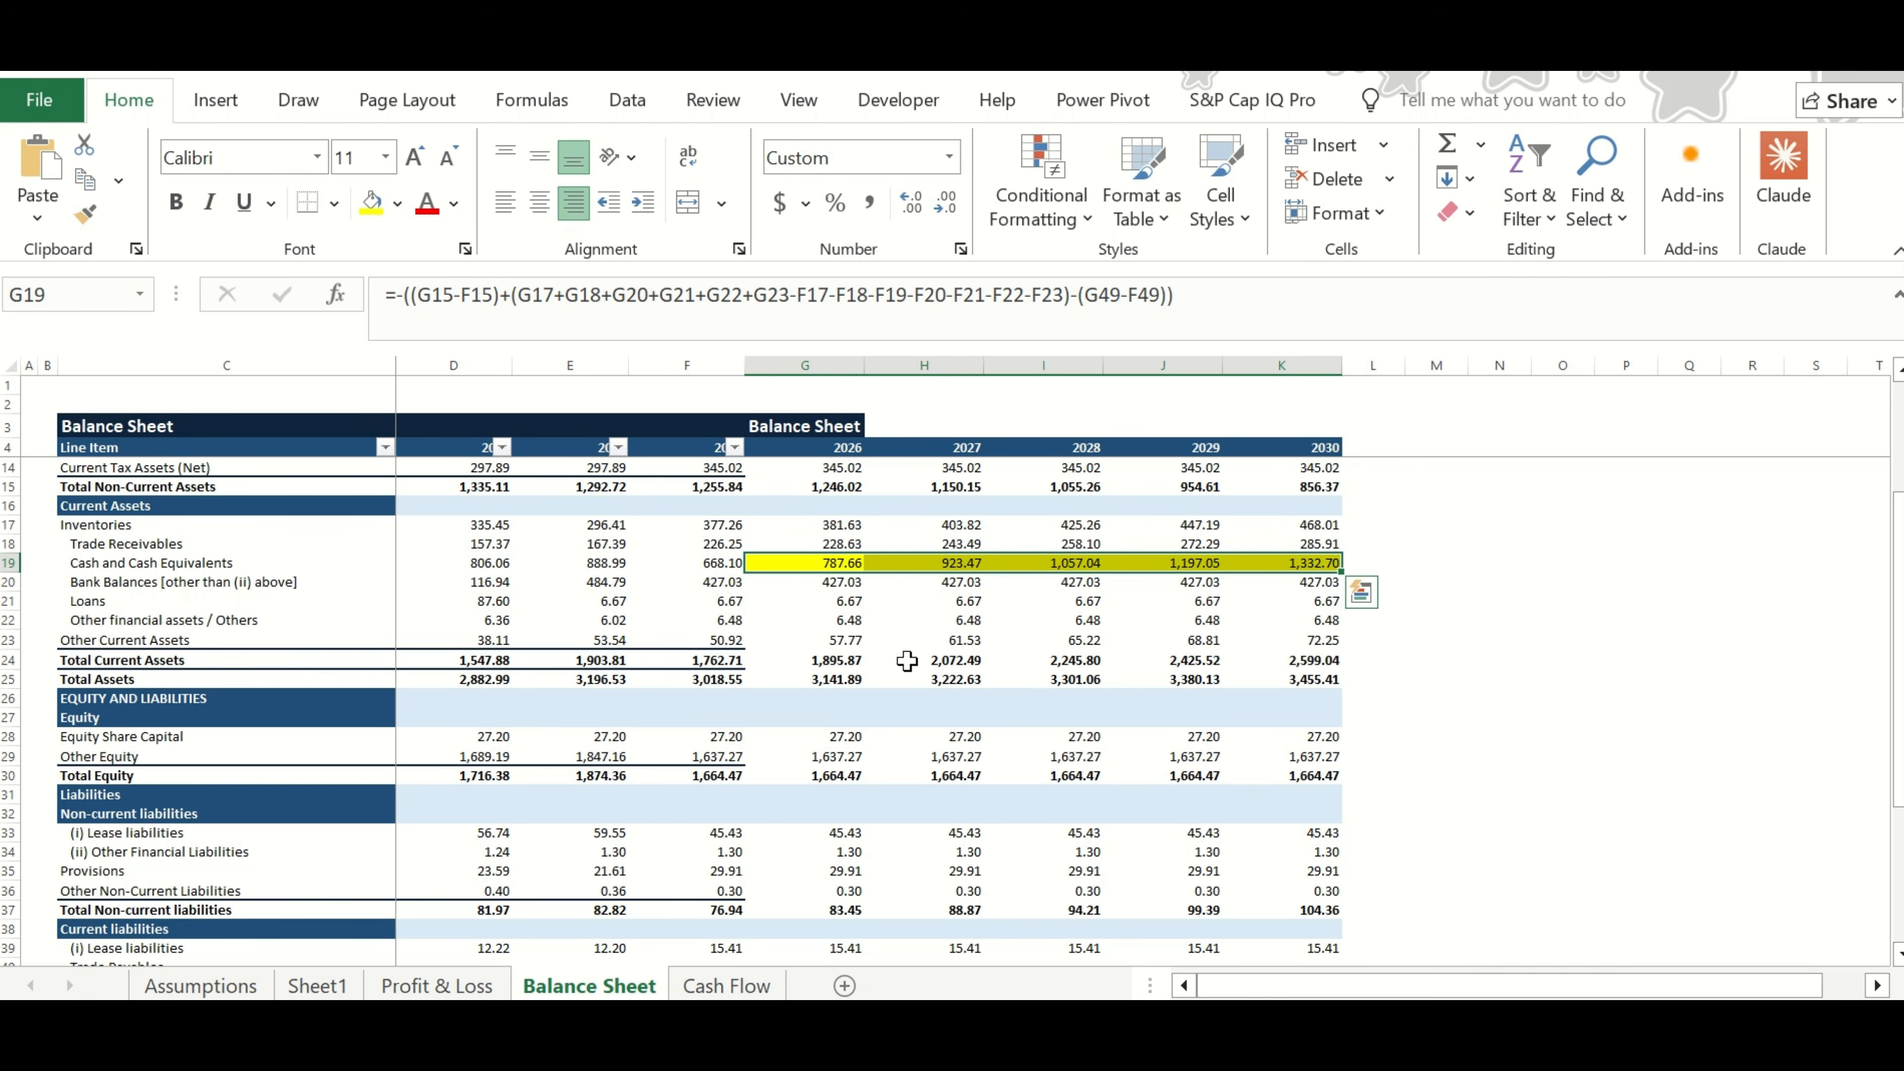
scroll(907, 660, "up", 2)
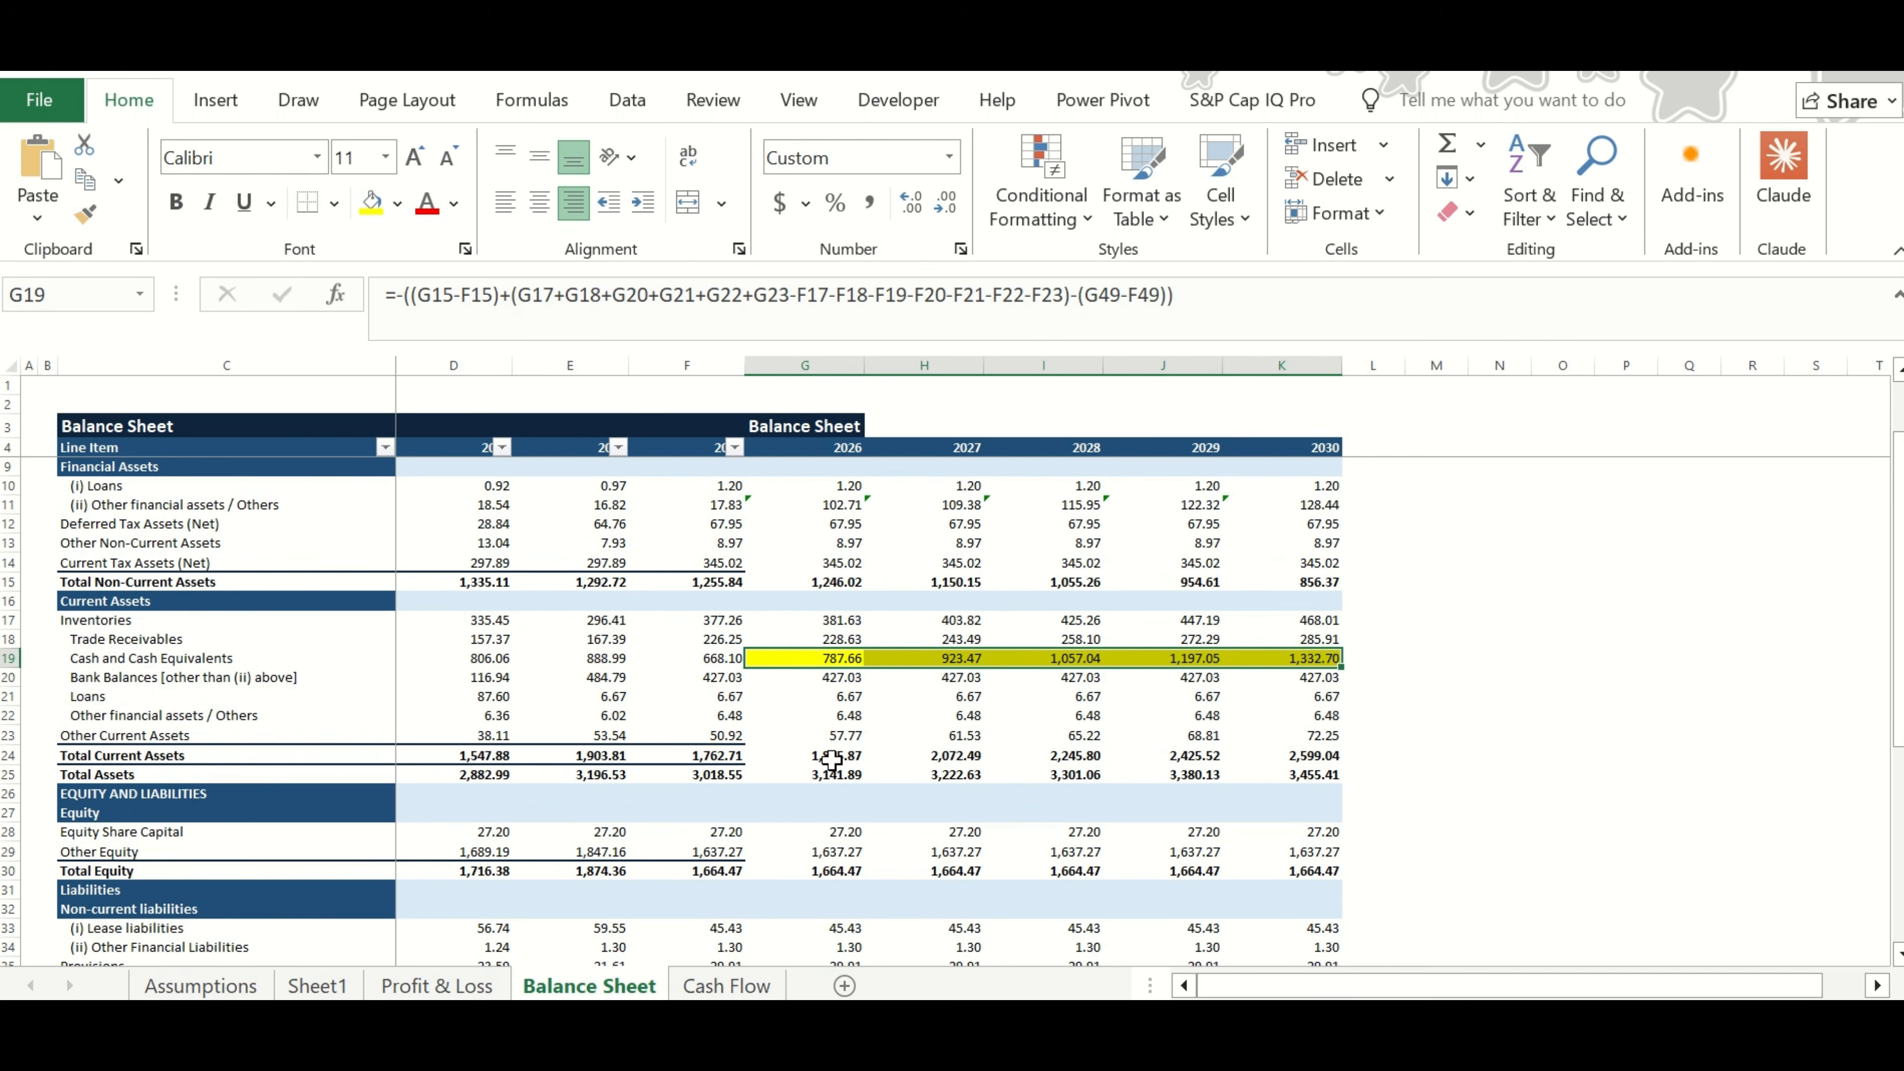
scroll(830, 762, "up", 2)
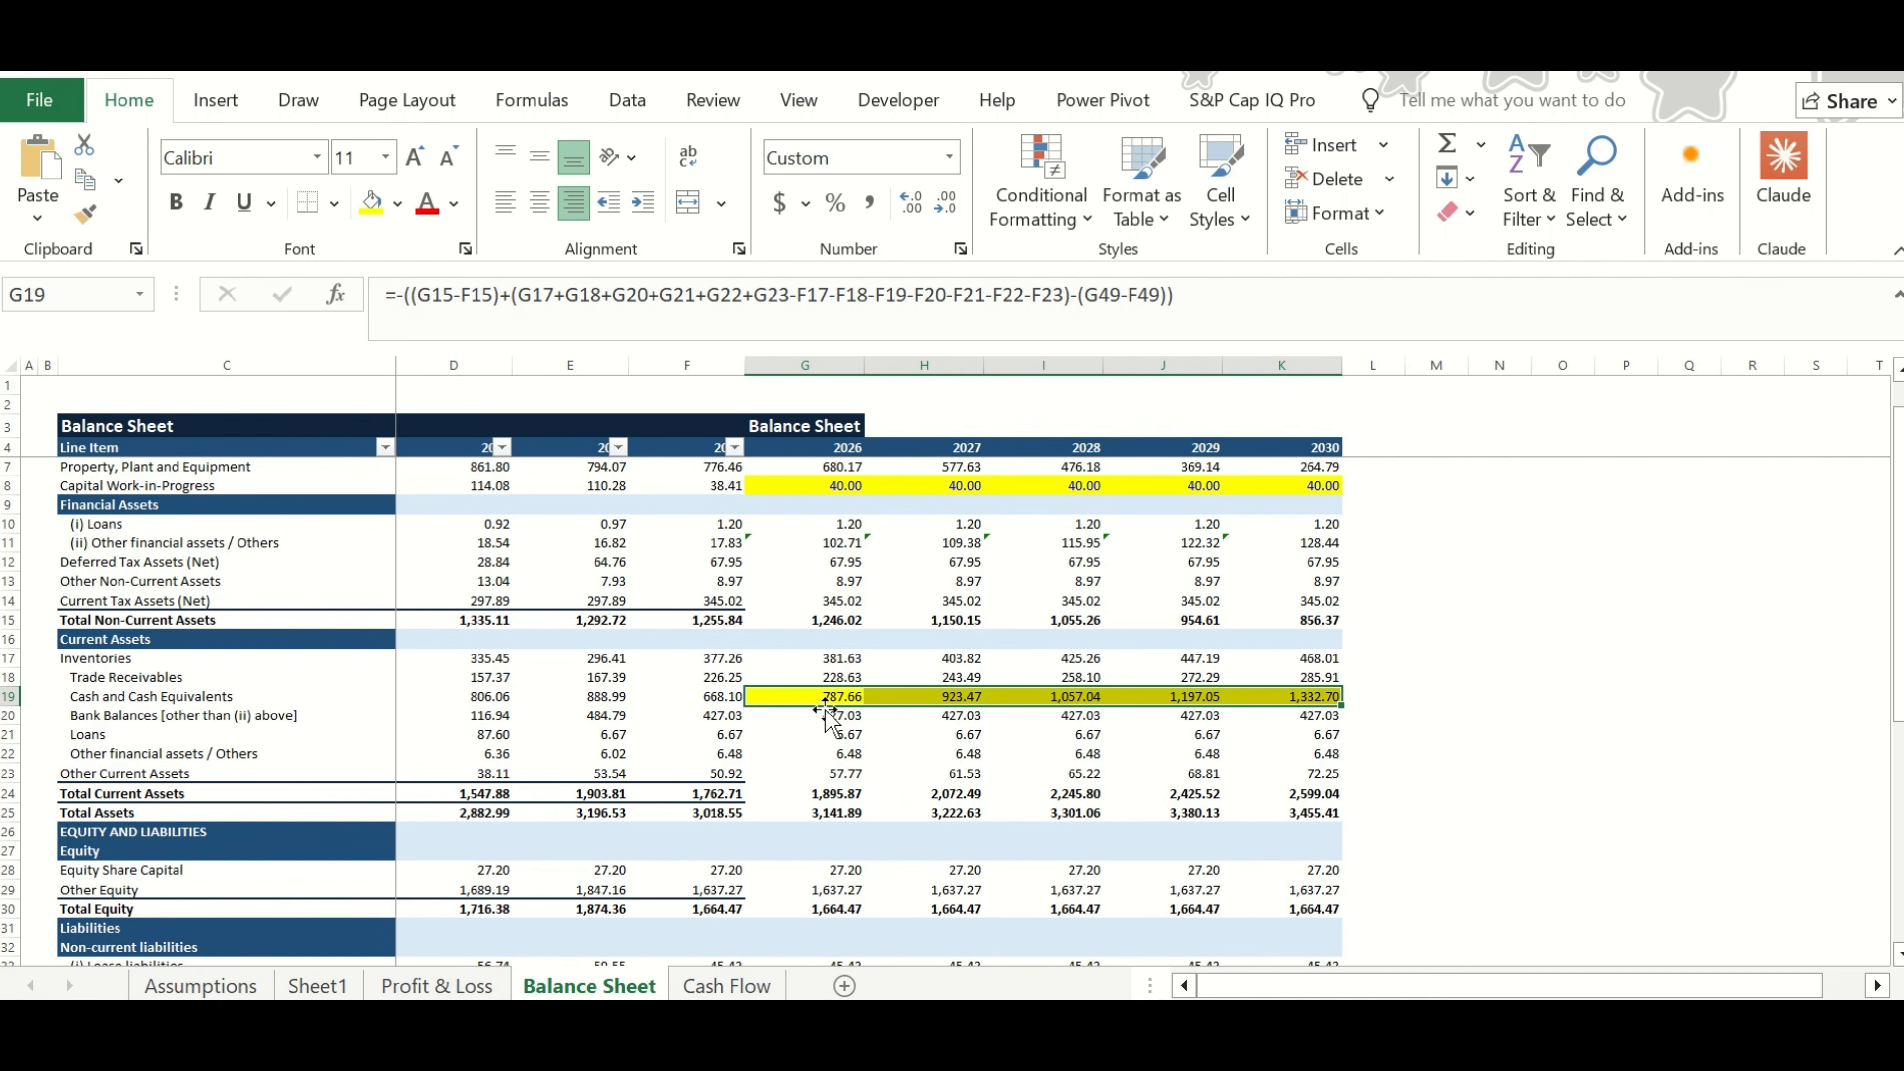
Examine the 2026 Cash Flow formulas from Net Cash used in Financing Activities to Cash and Cash Equivalents at the Beginning of the Year.
left_click(806, 696)
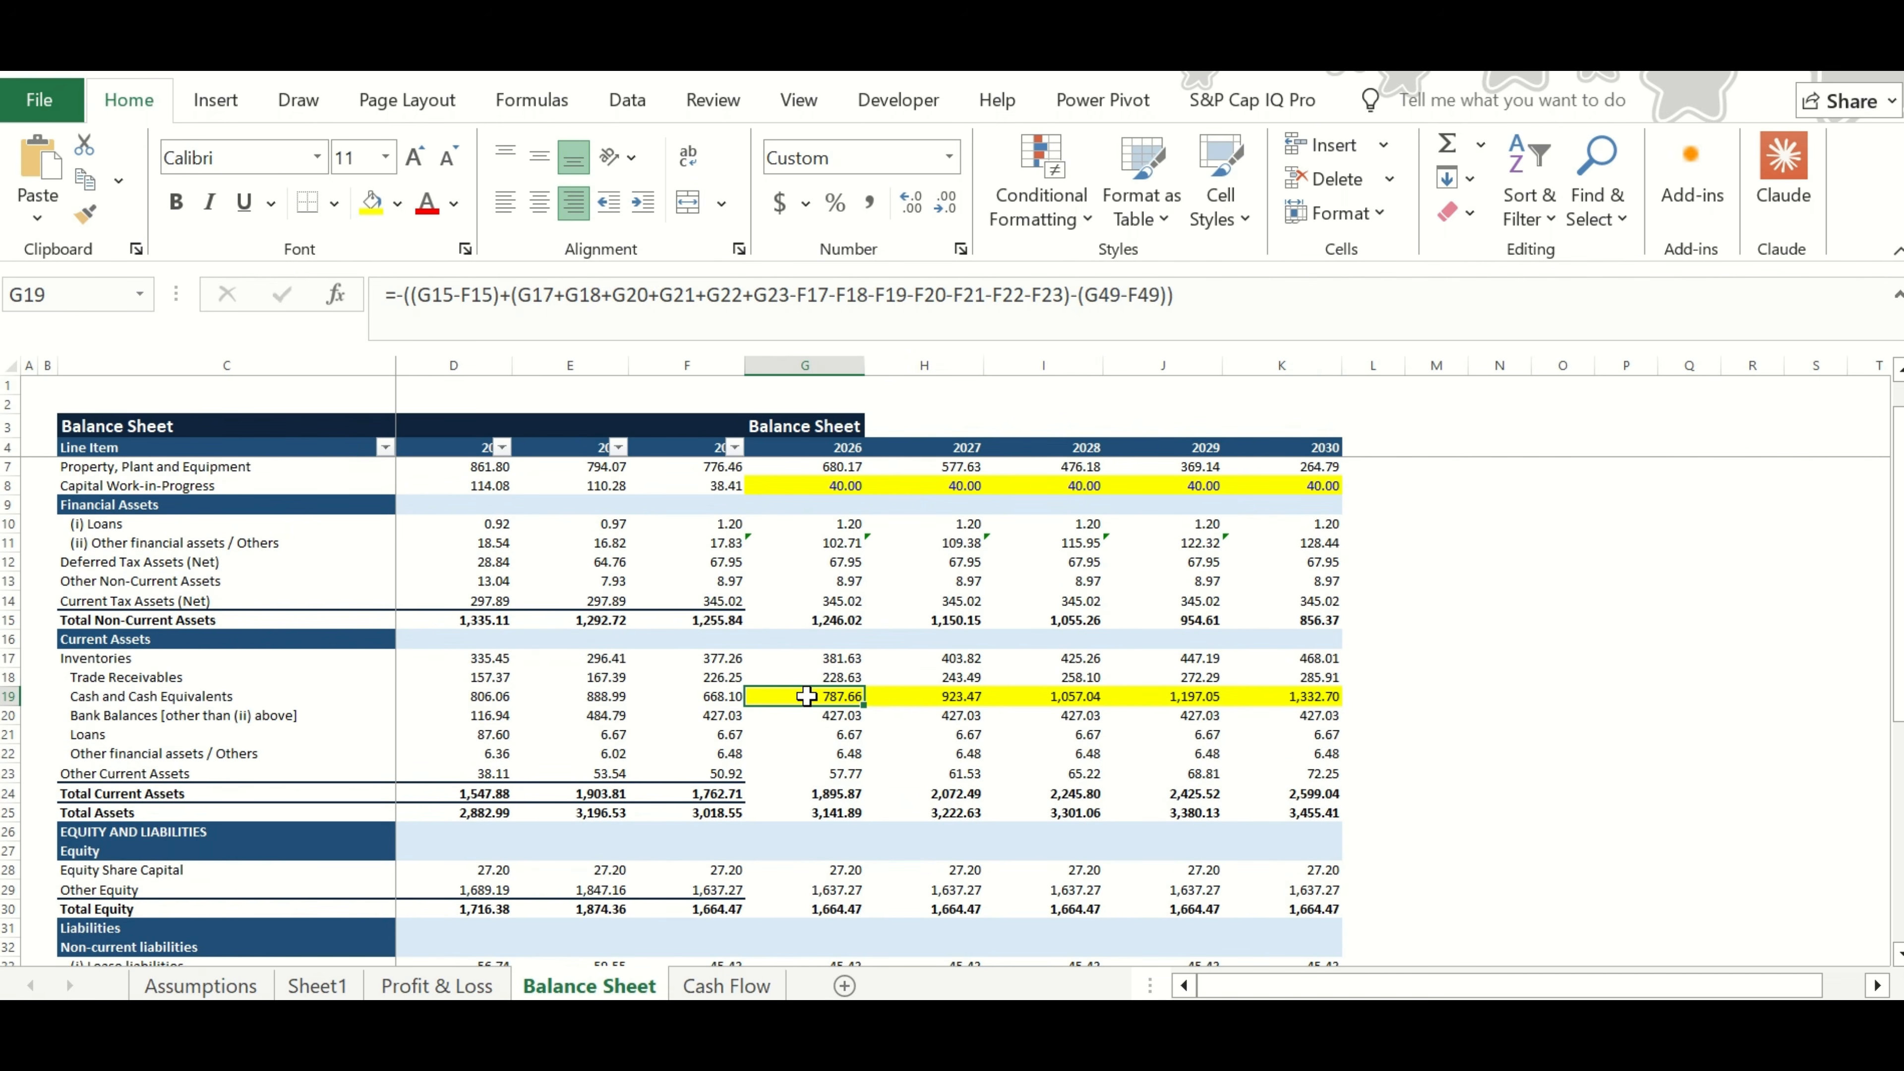
left_click(725, 985)
left_click(836, 746)
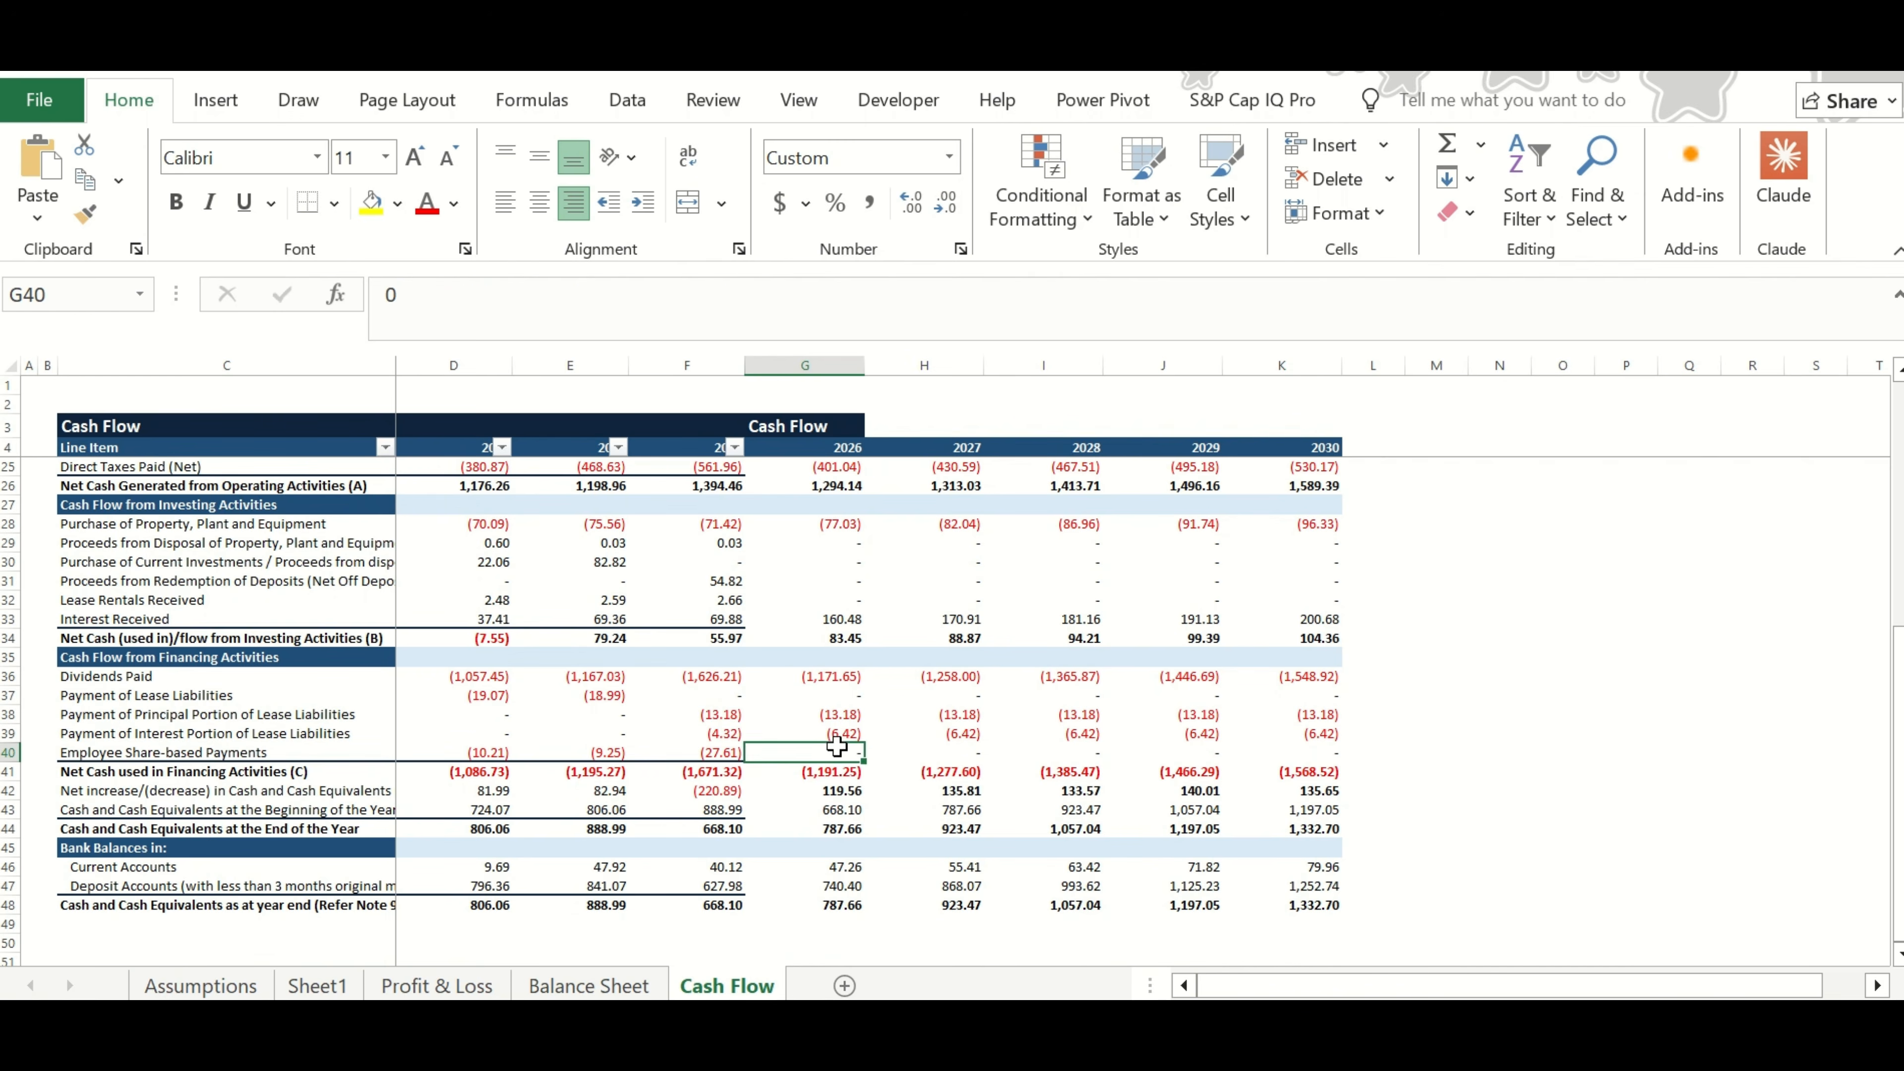
key("Down")
key("Down")
key("Up")
key("Down")
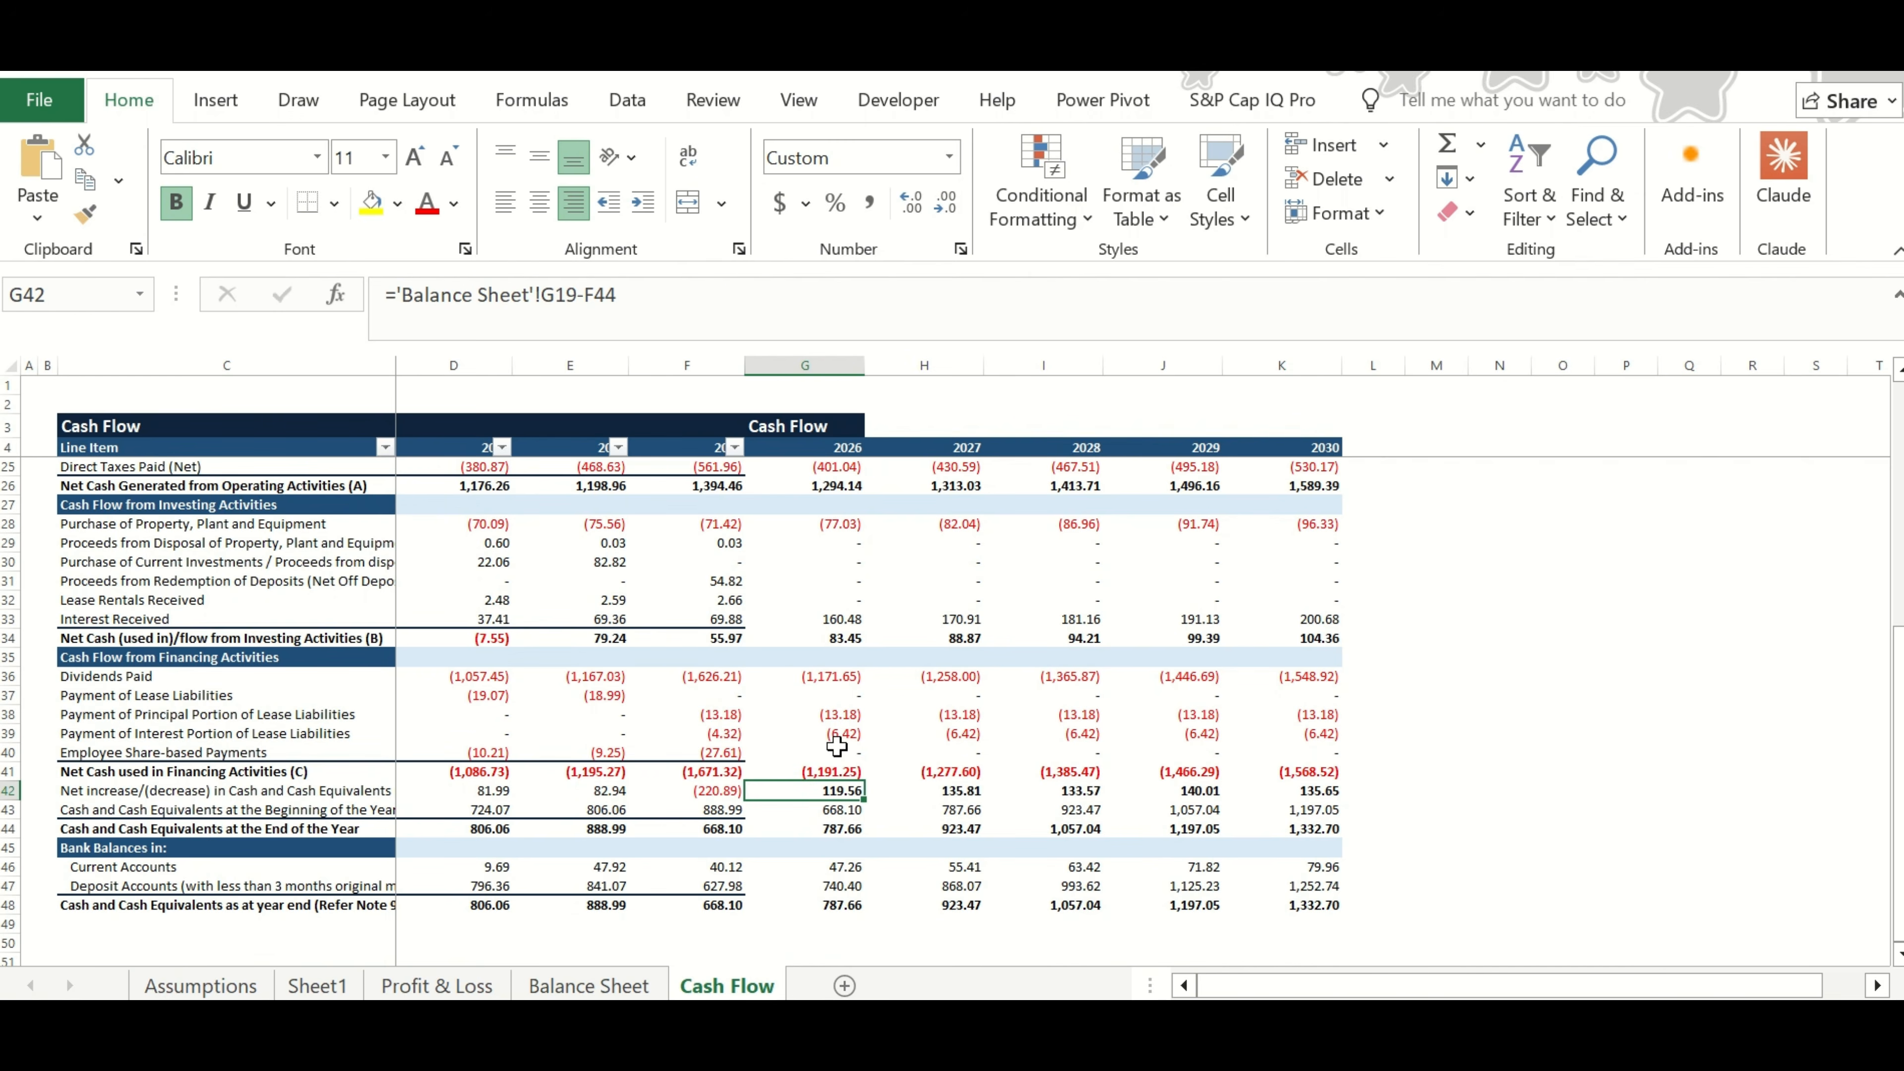
key("Up")
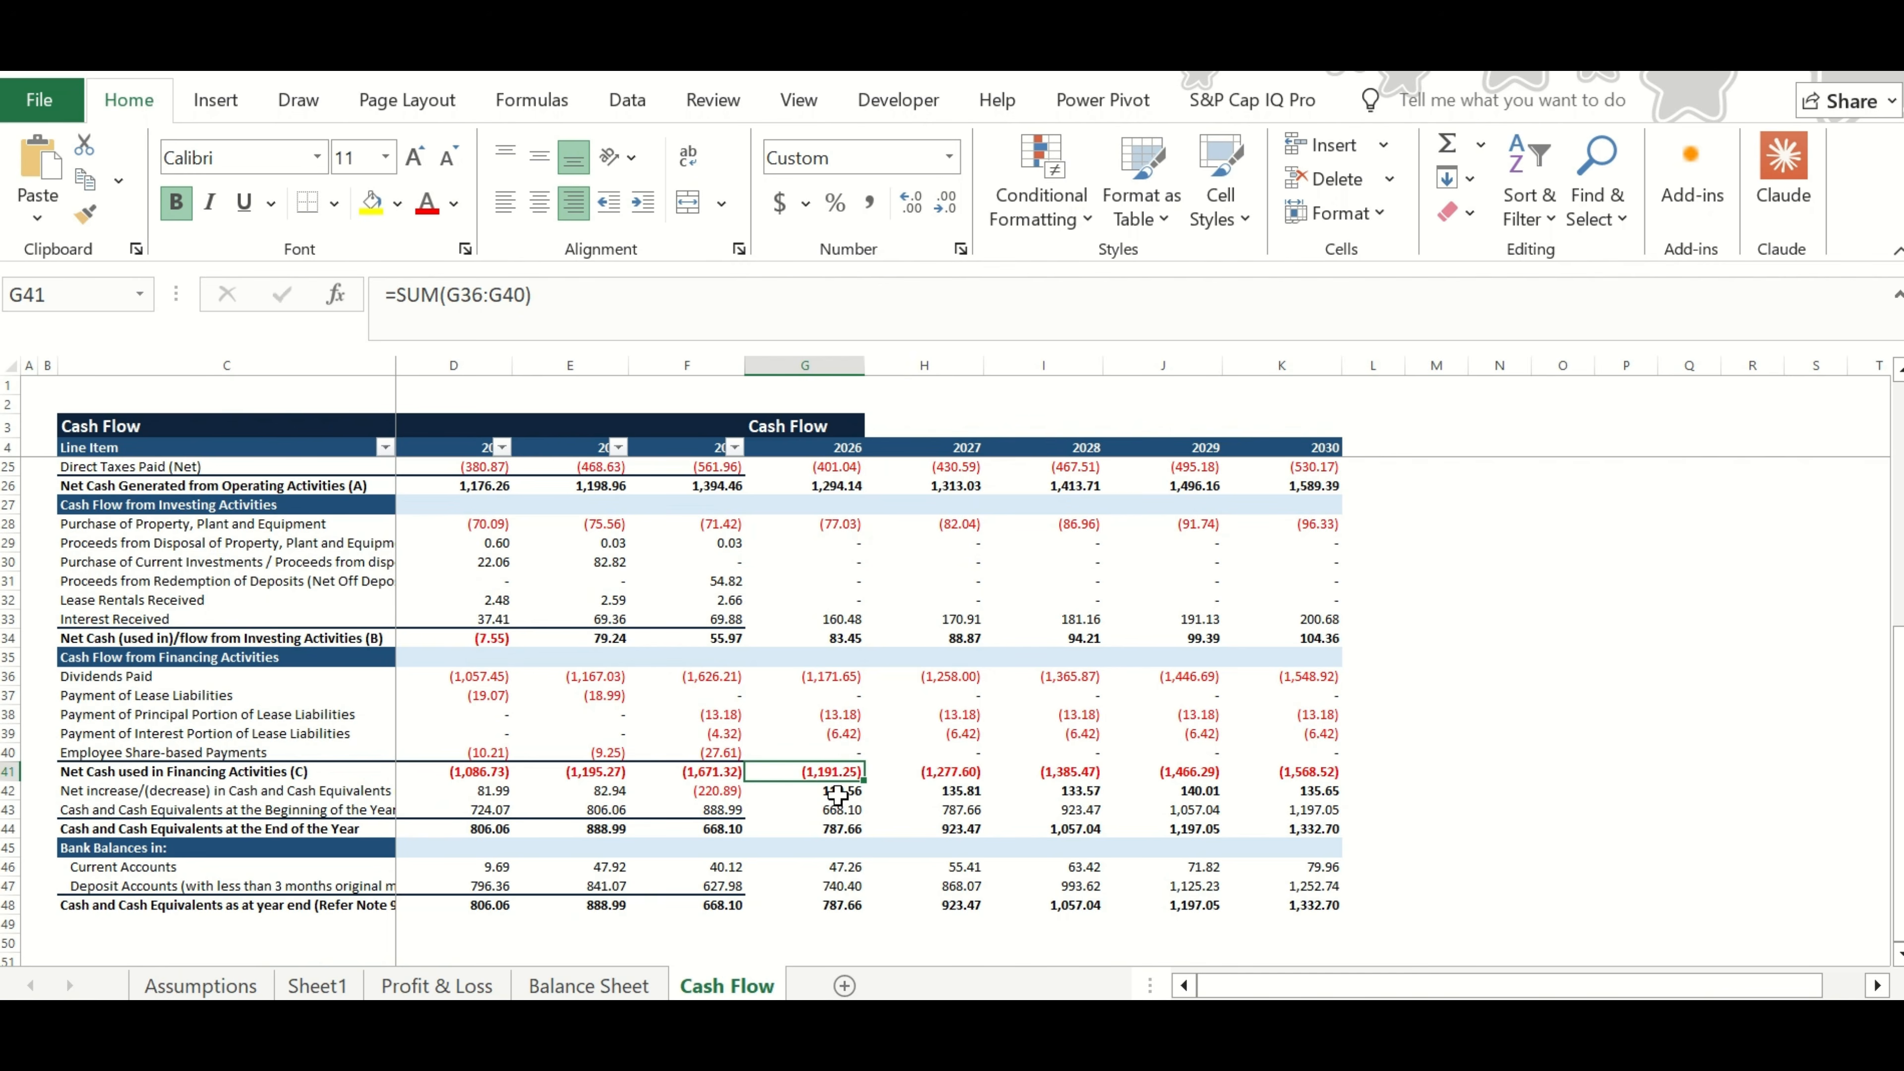
key("Down")
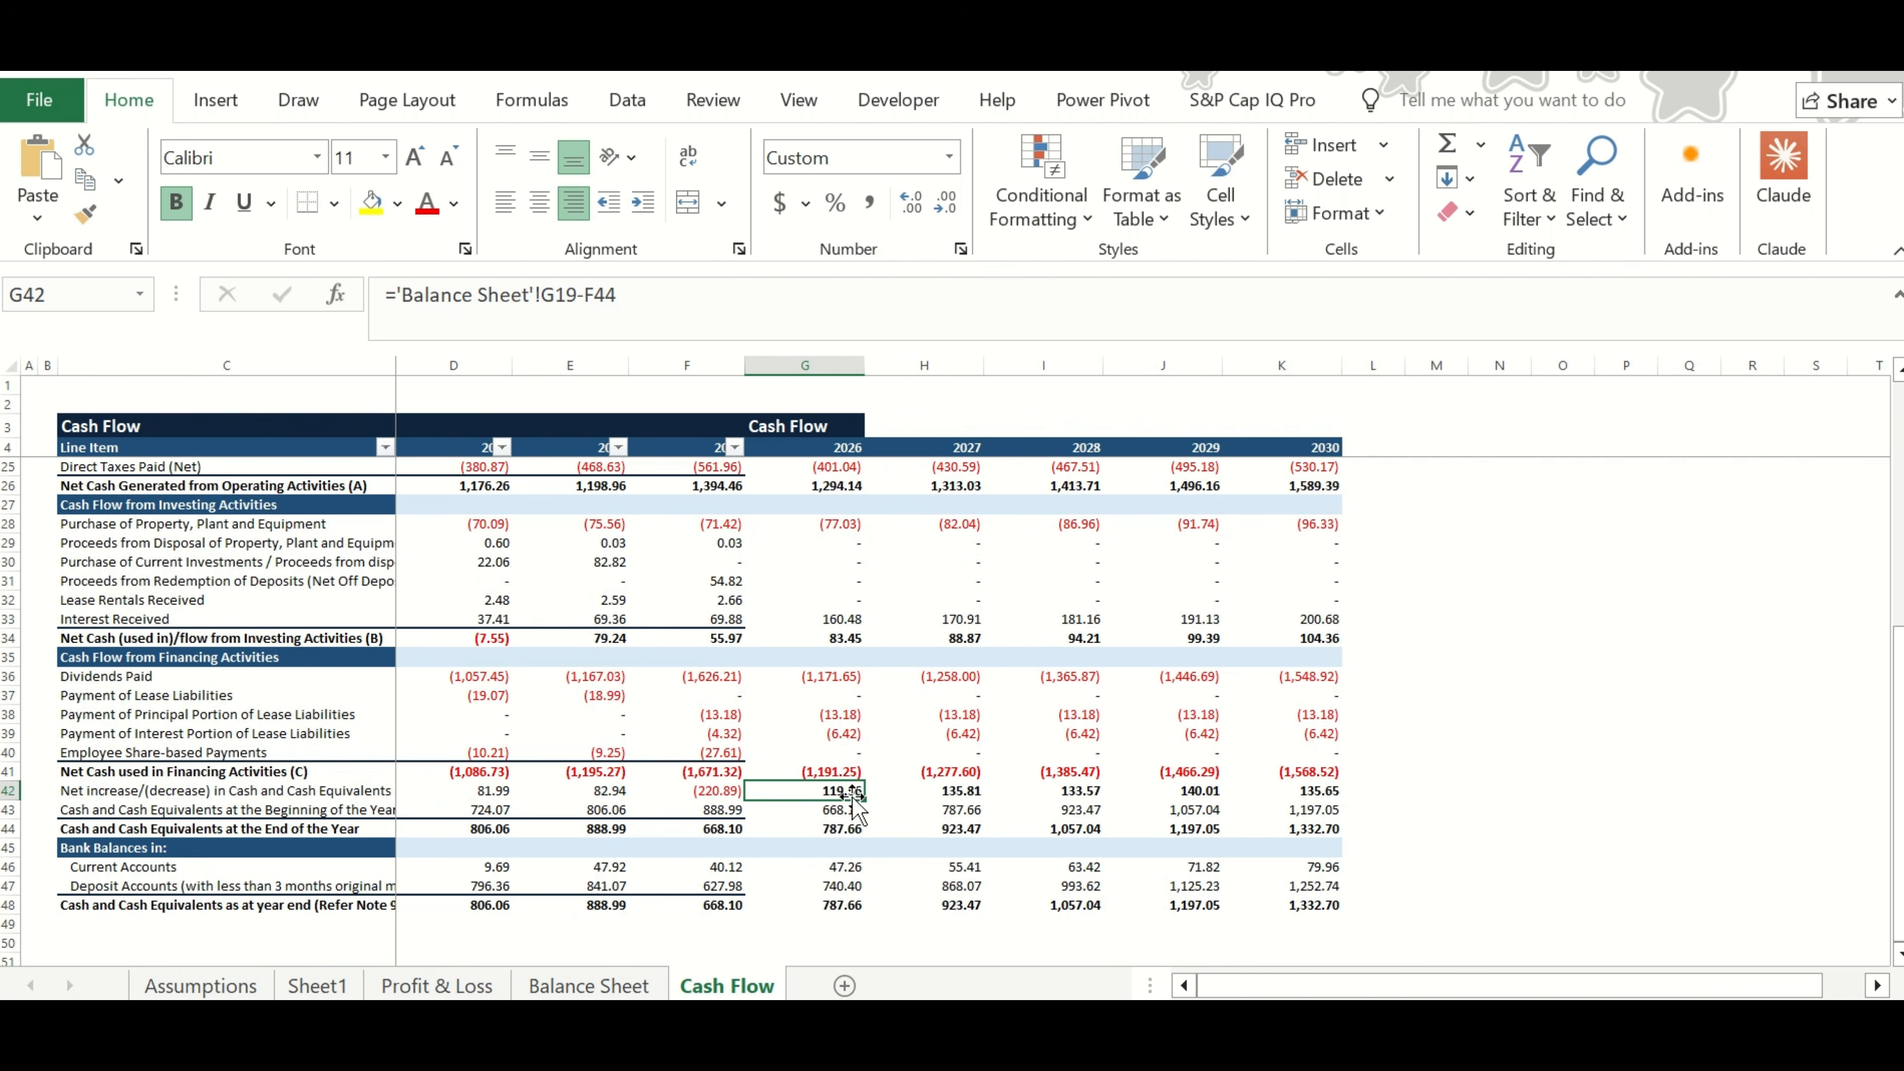
key("Down")
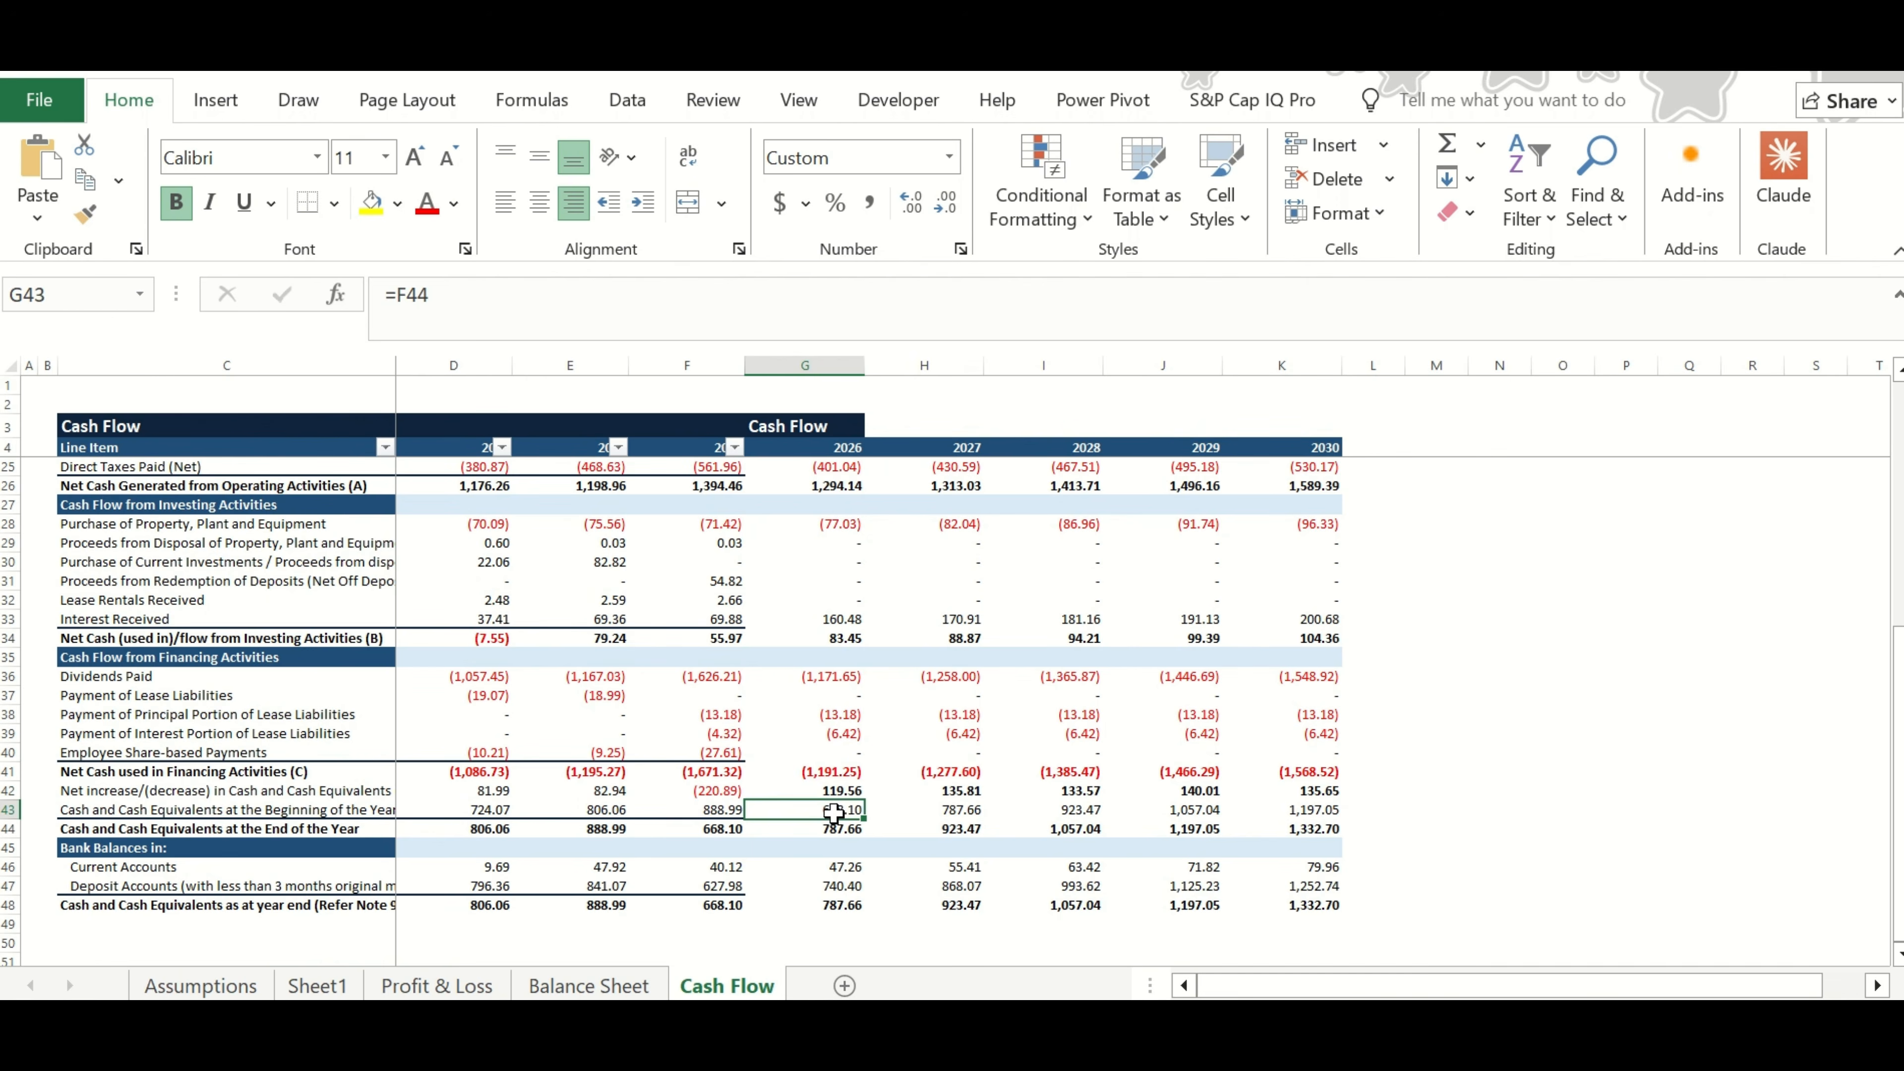
Highlight the 2026 to 2030 Cash and Cash Equivalents at the End of the Year, G44:K44, in yellow.
key("Down")
key("Right")
key("Left")
key("shift+Right")
key("shift+Right")
key("shift+Right")
key("shift+Right")
key("shift+Right")
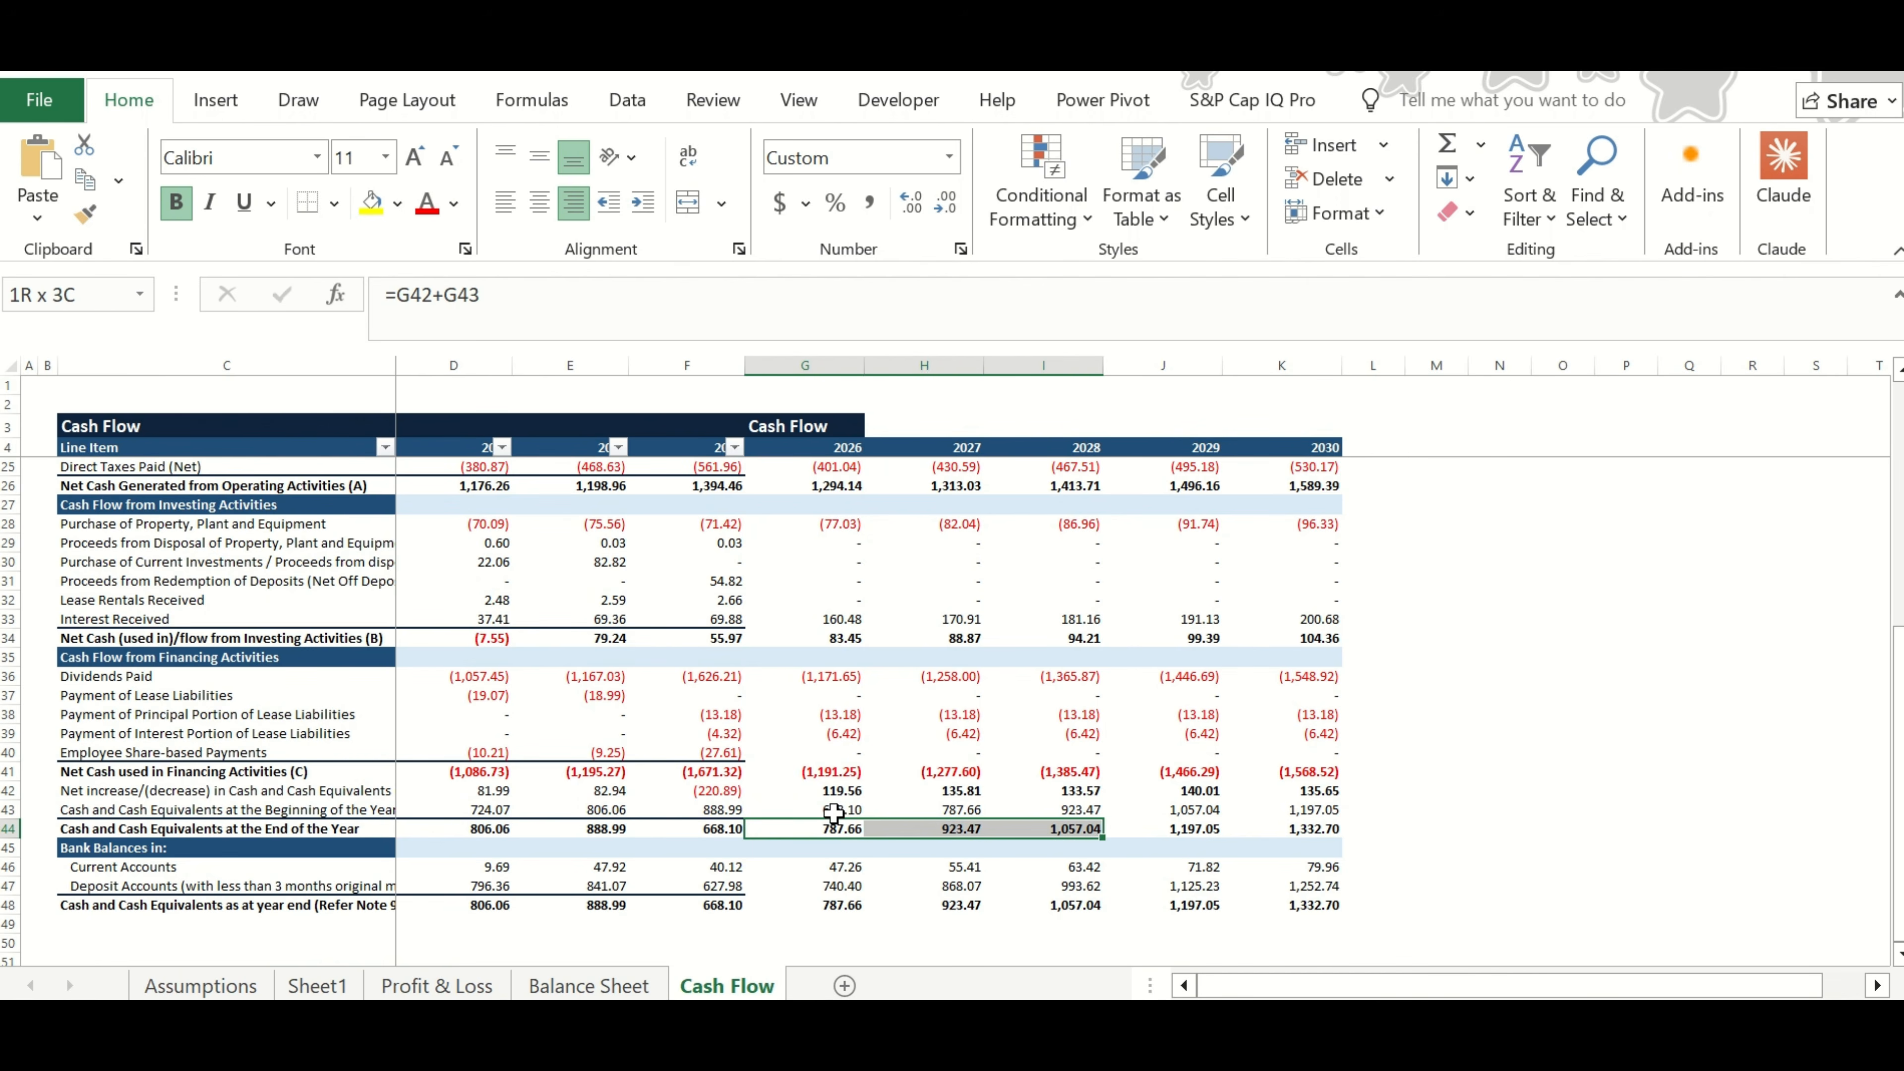
key("shift+Left")
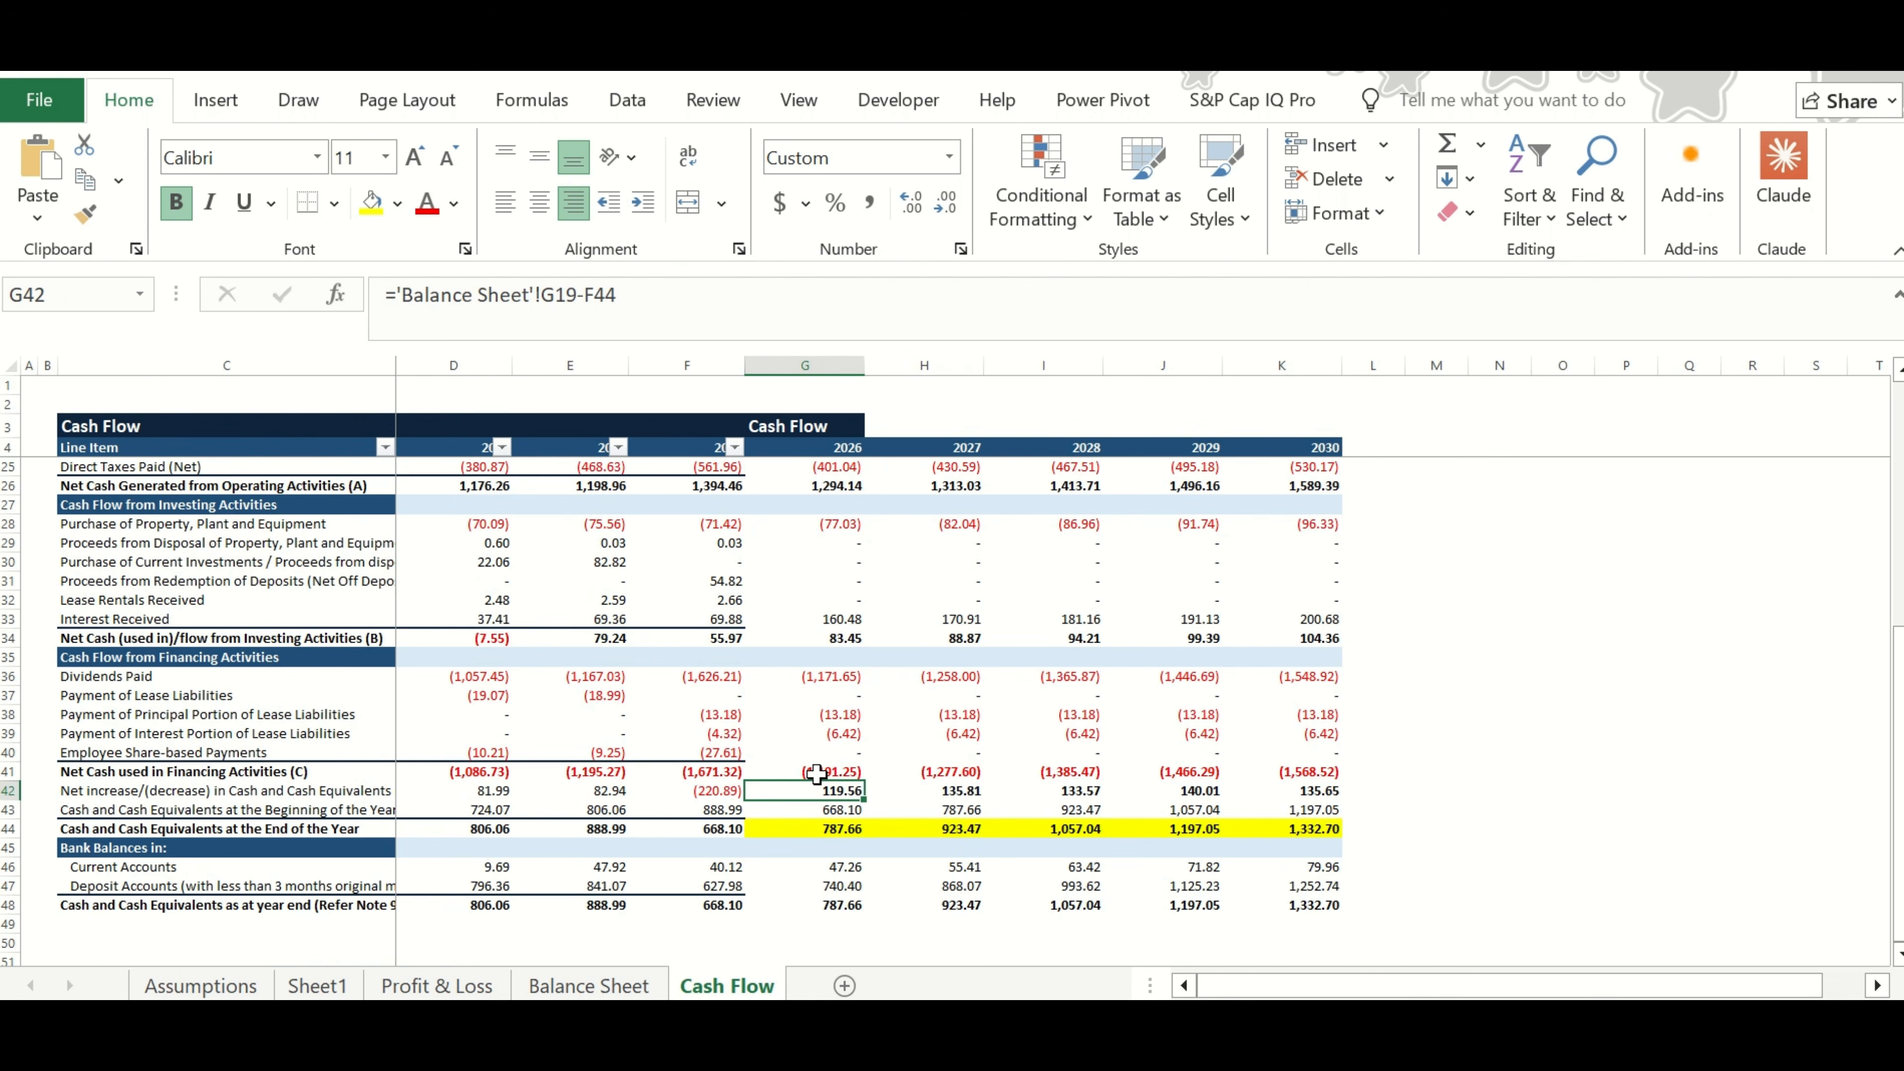
Inspect the 2026 formula for the net increase/(decrease) in cash, G42, and fill that cell with standard red.
key("F2")
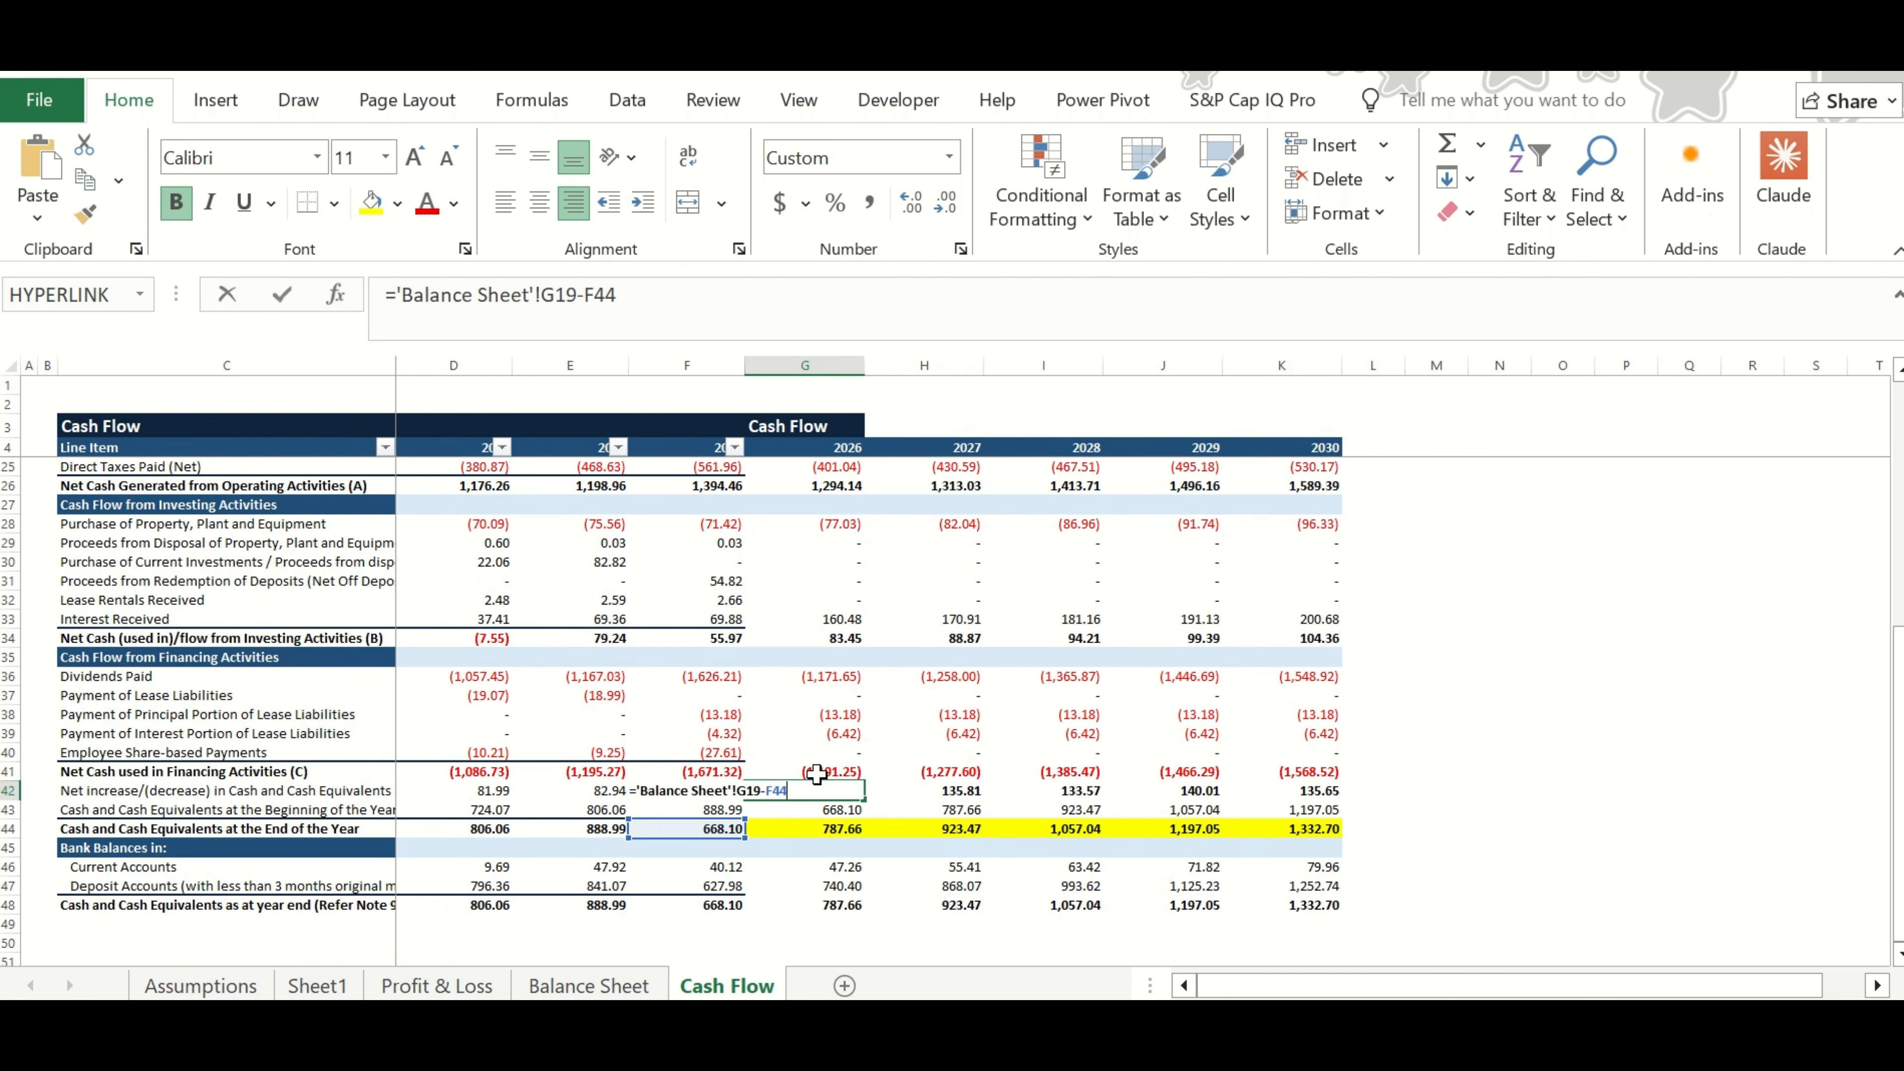
key("Escape")
key("F2")
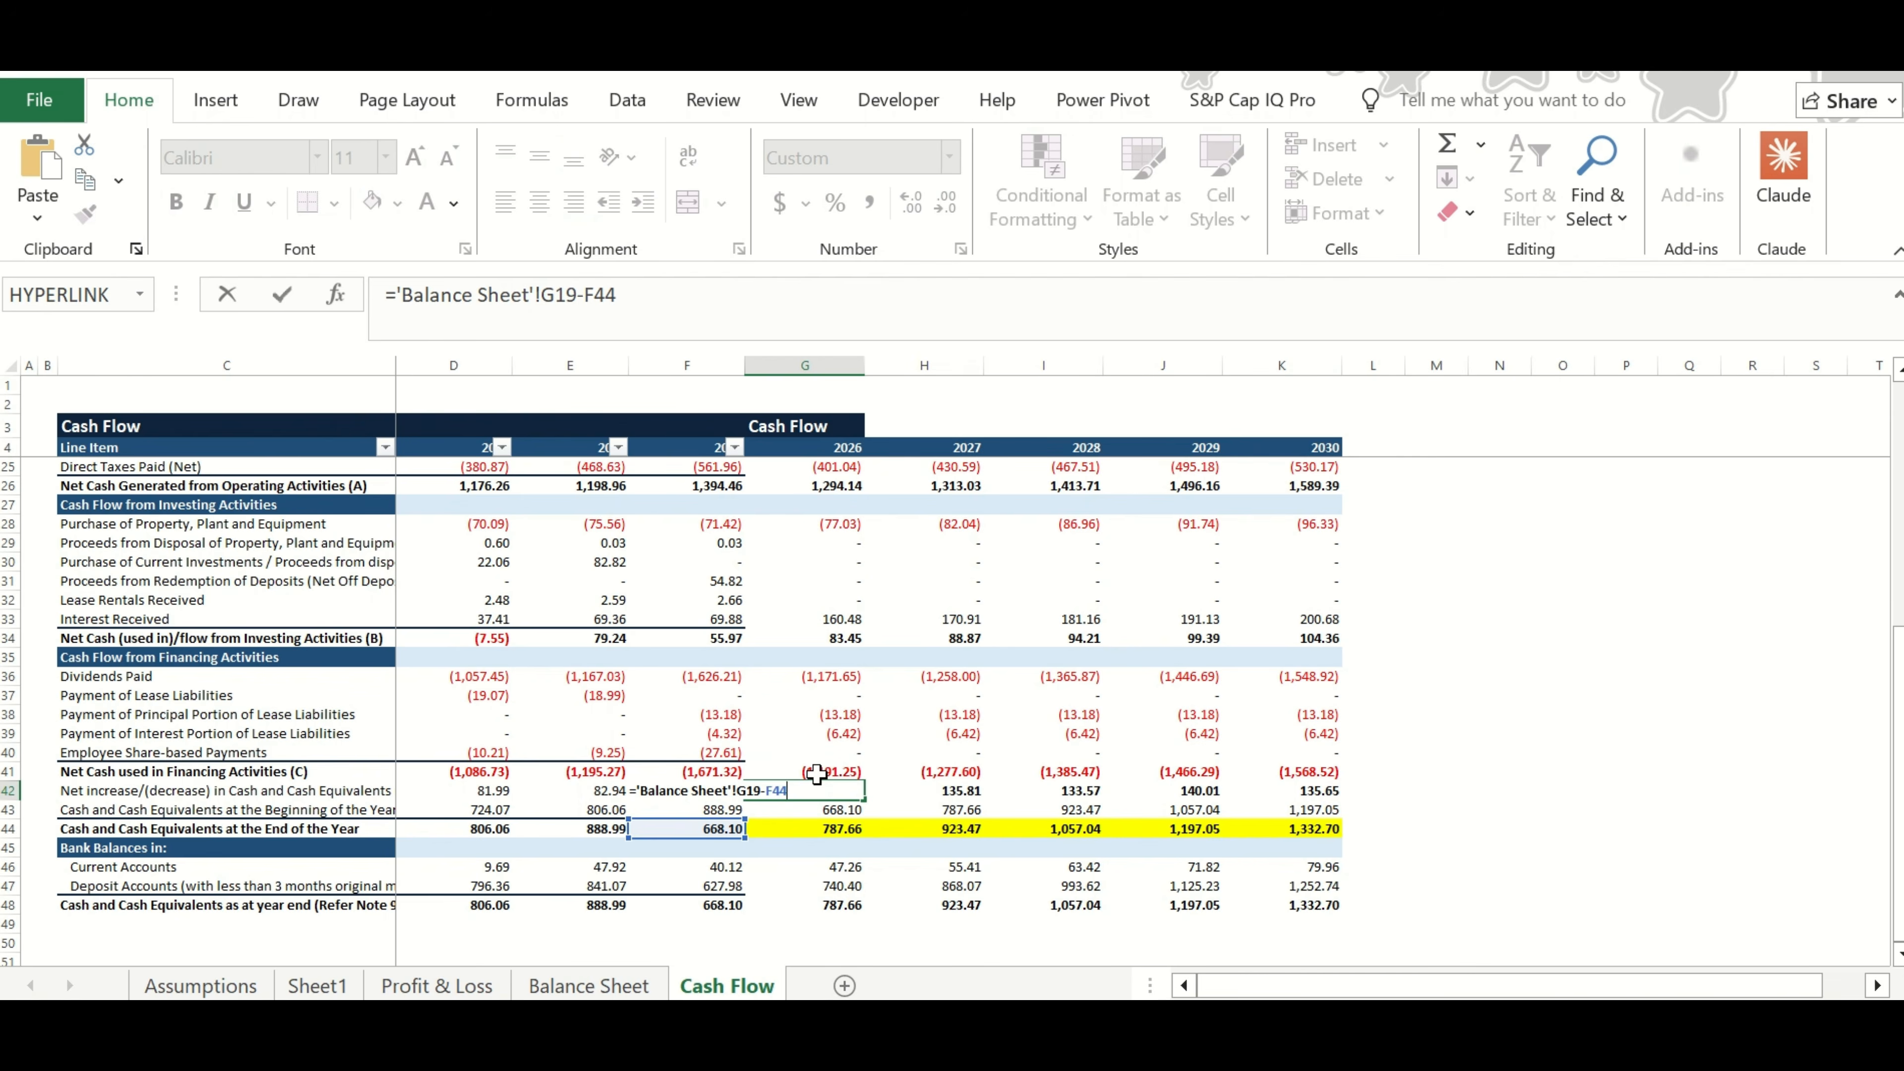
key("Escape")
key("F2")
key("Escape")
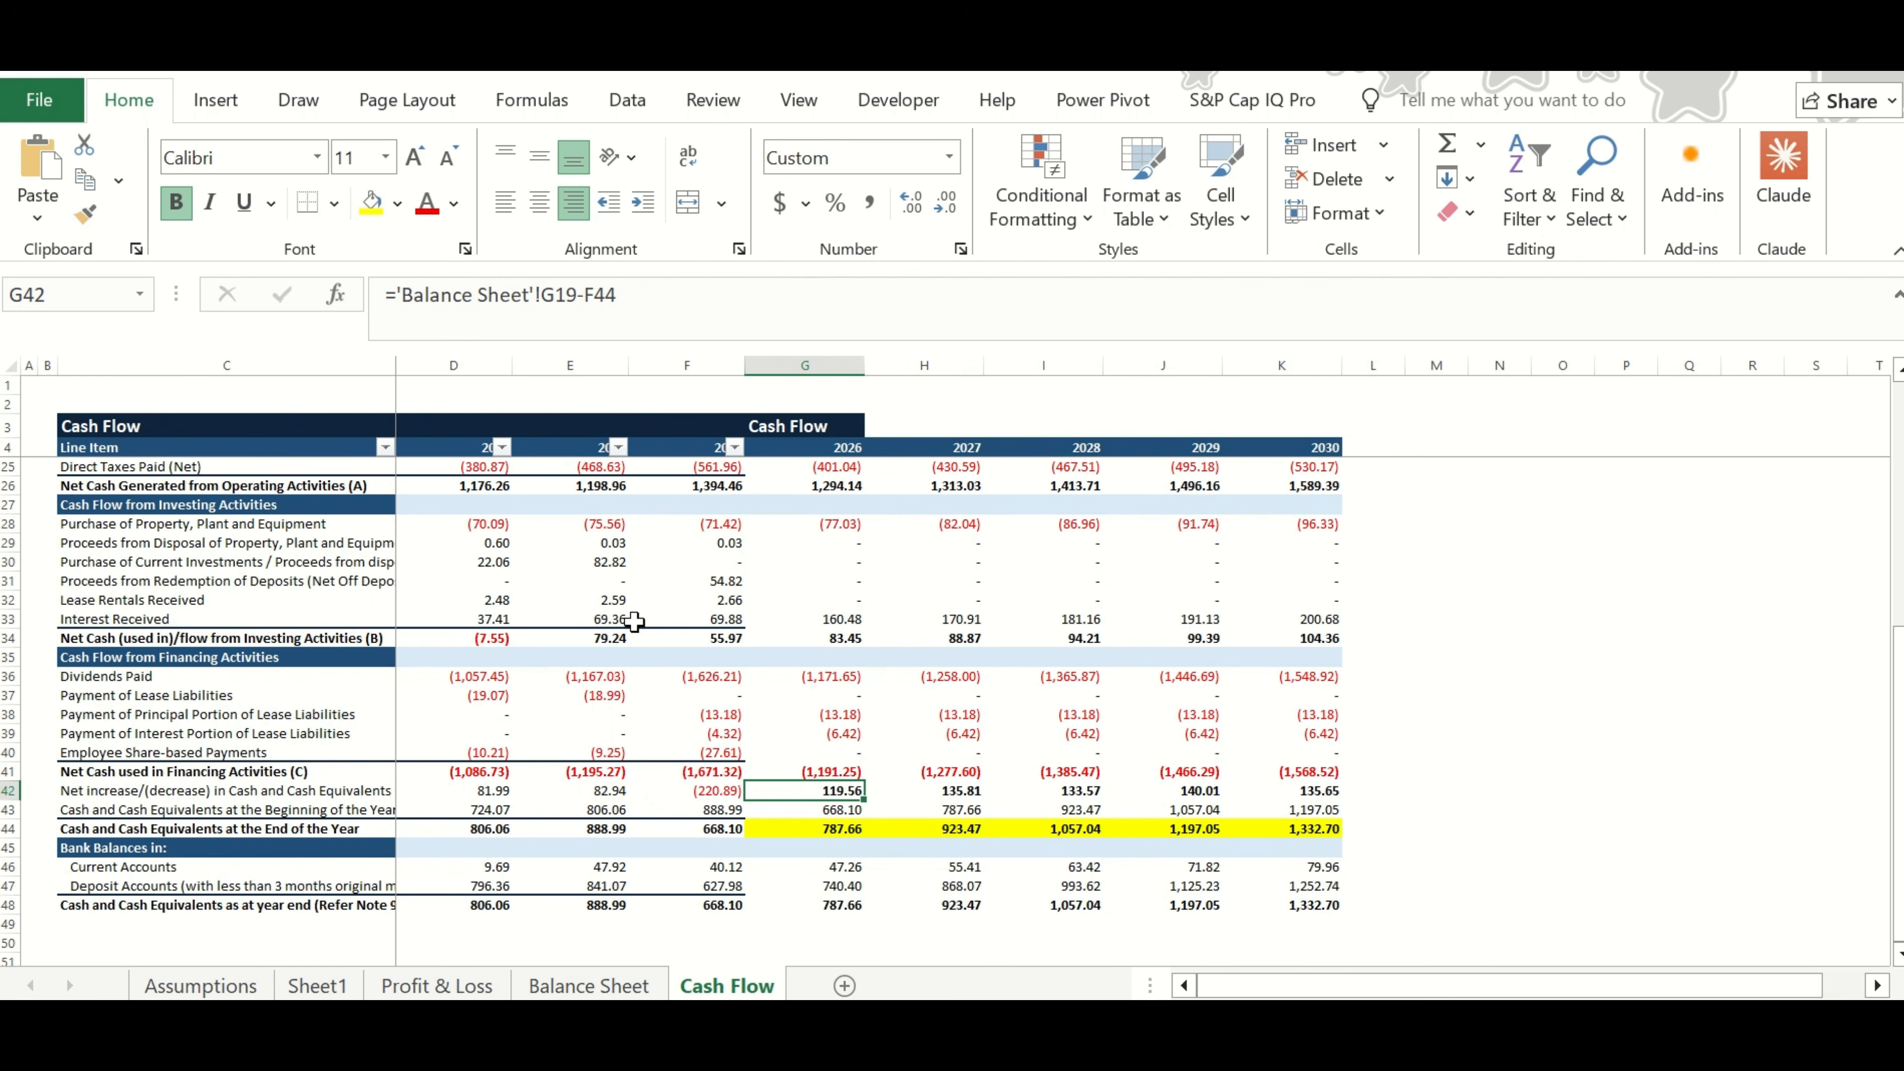
left_click(397, 204)
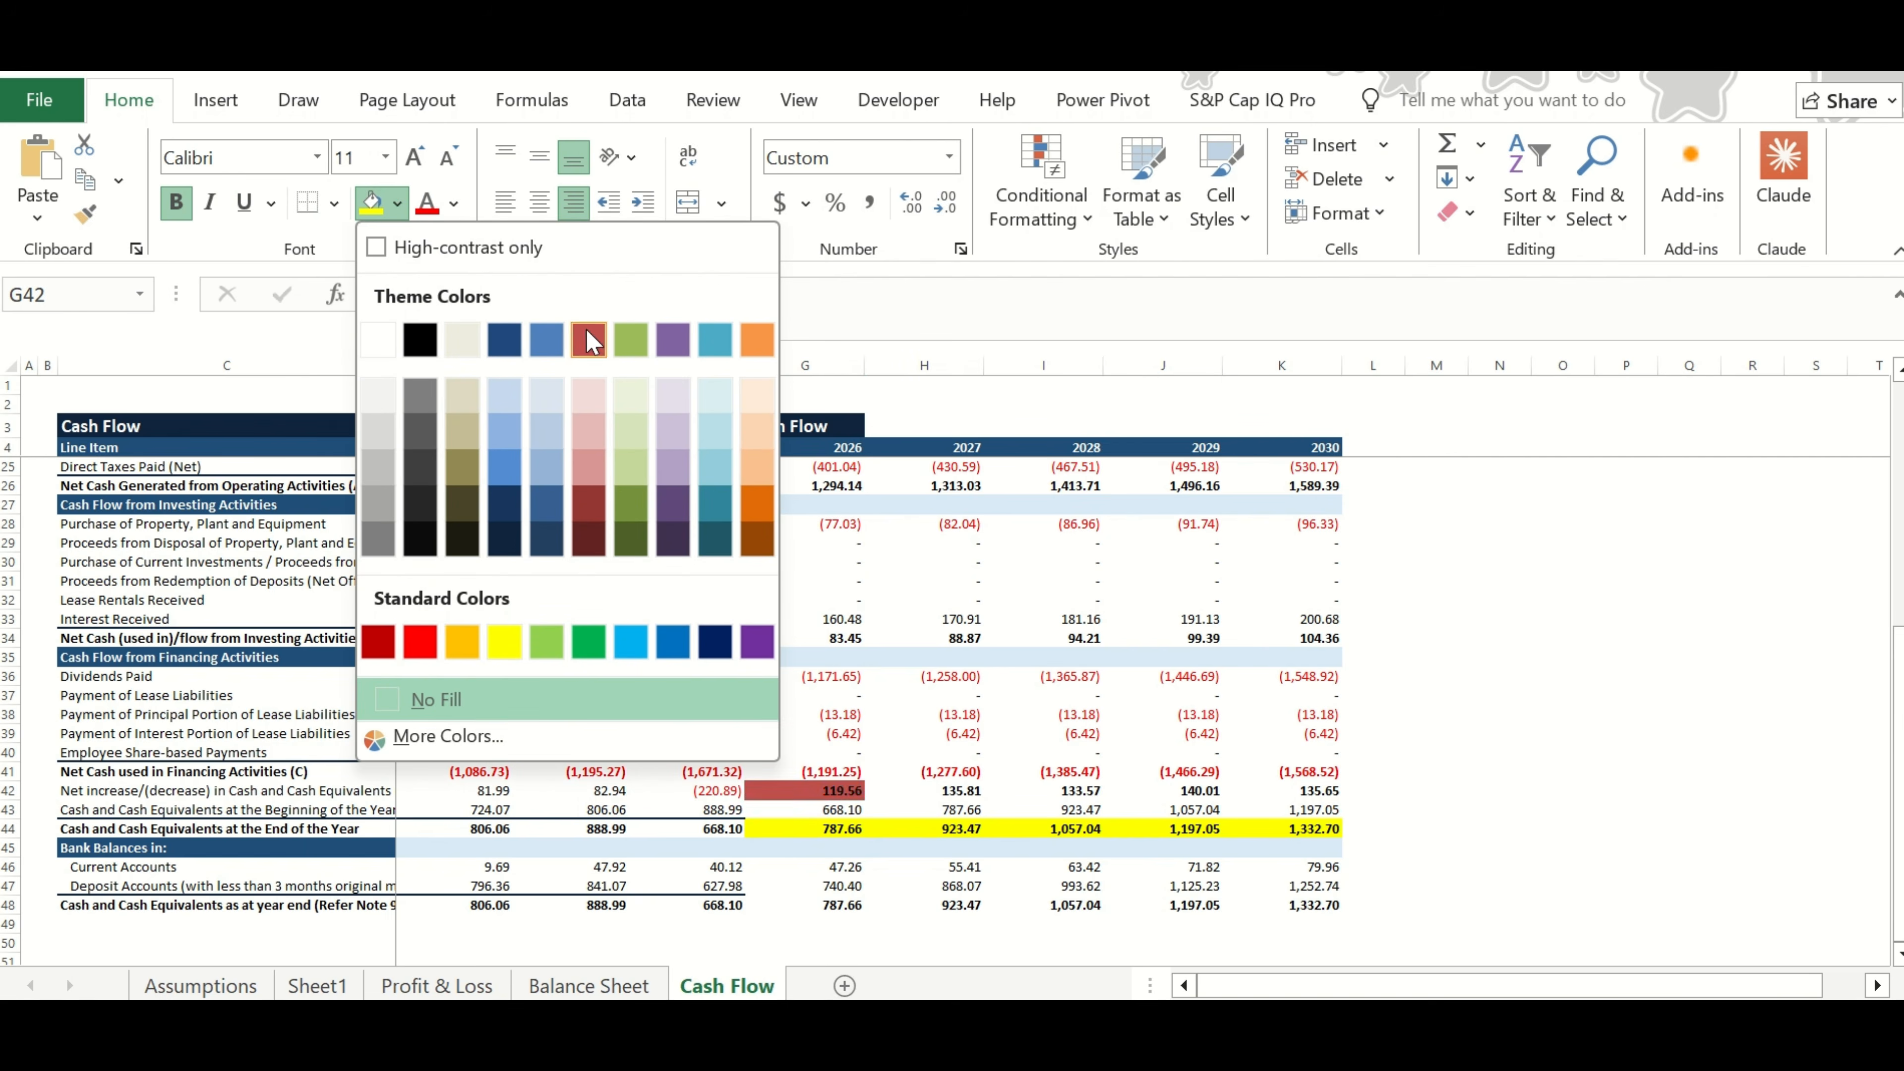
left_click(414, 650)
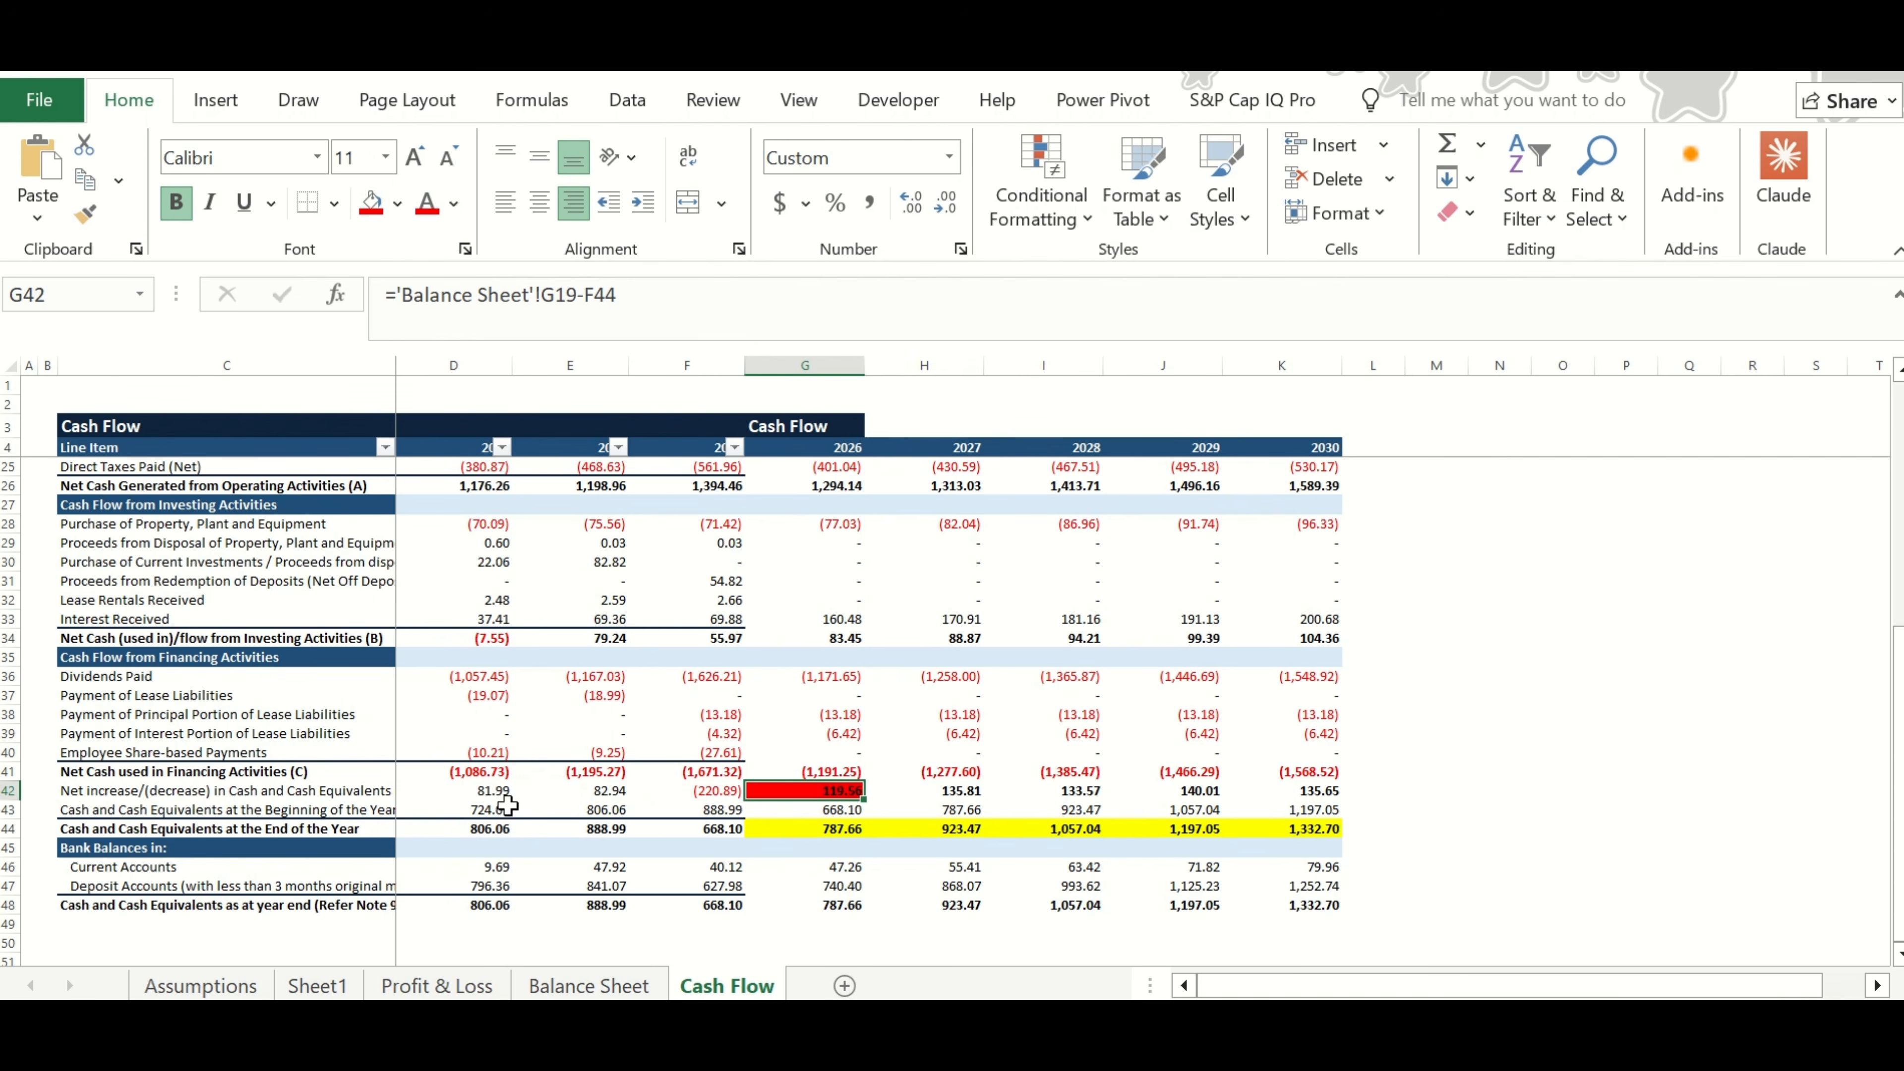
Recheck the formula in G42 against the operating, investing and financing sections of the 2026 cash flow.
double_click(790, 790)
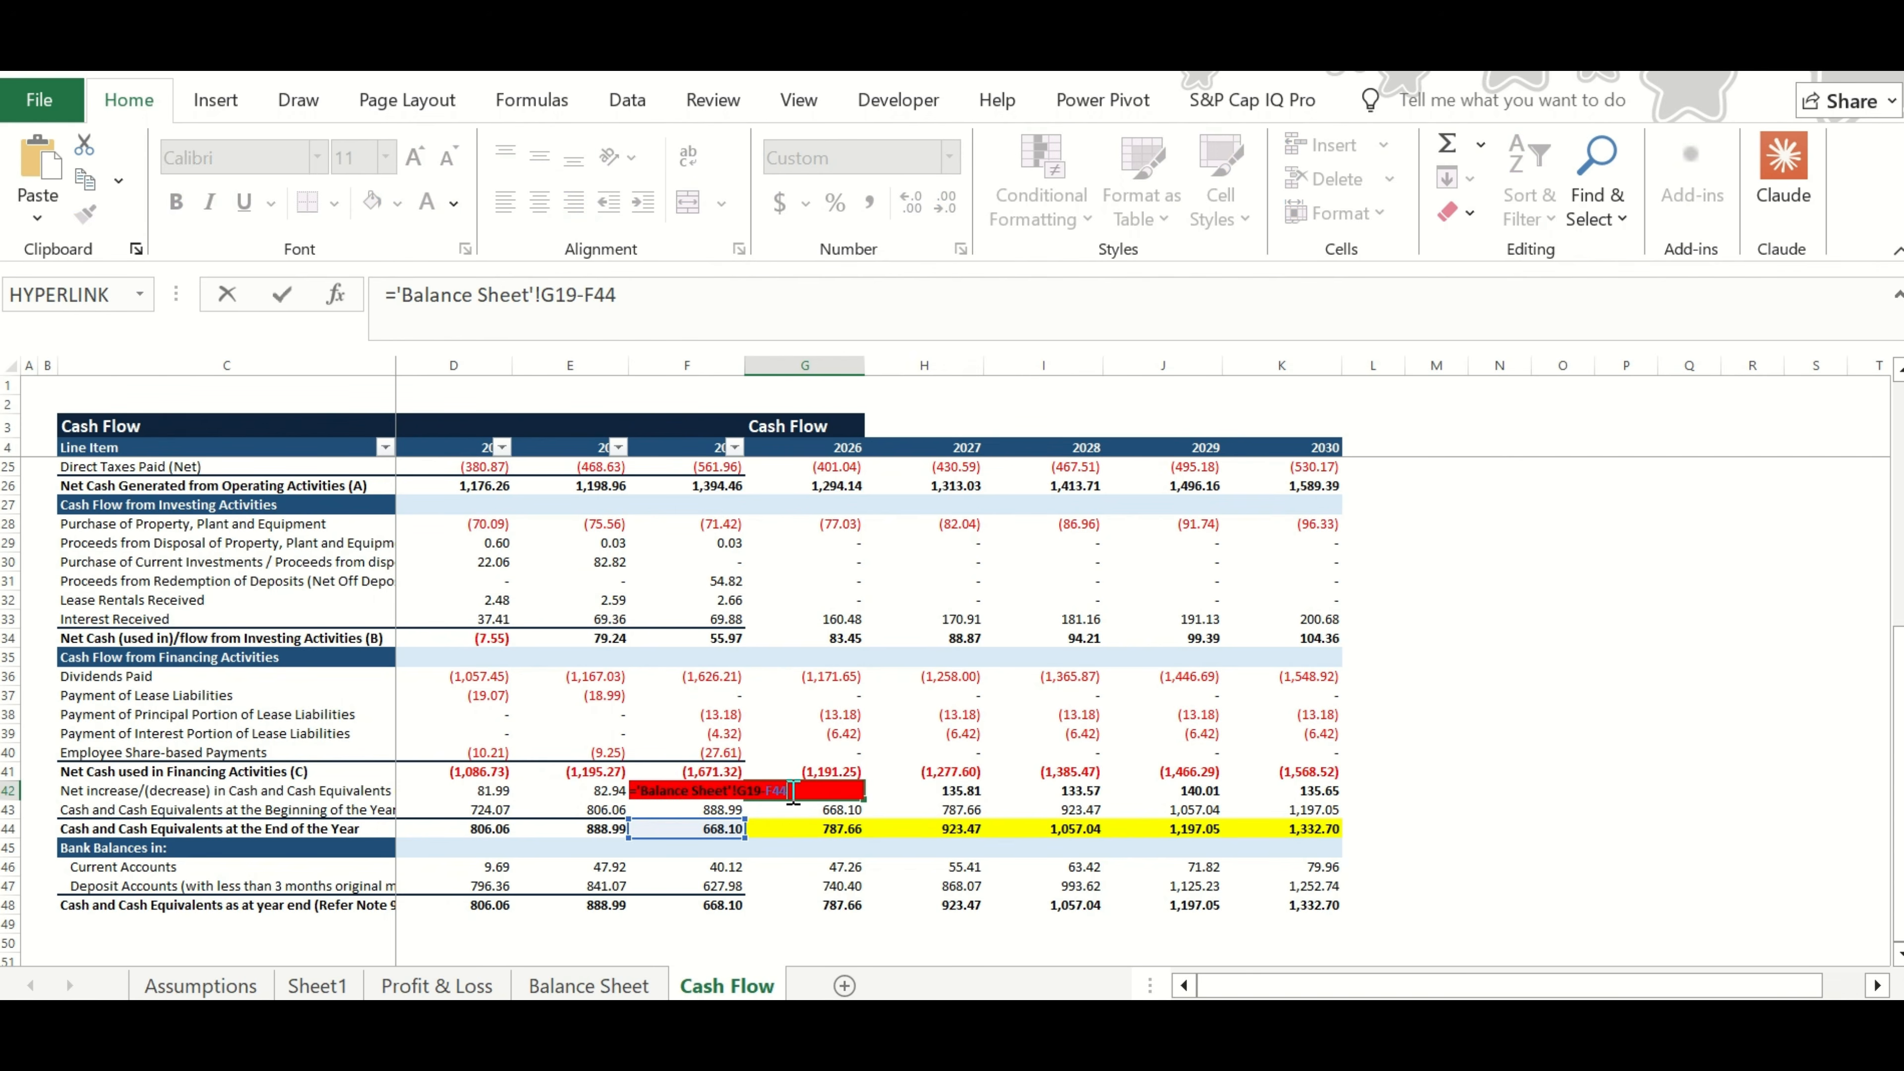
key("Escape")
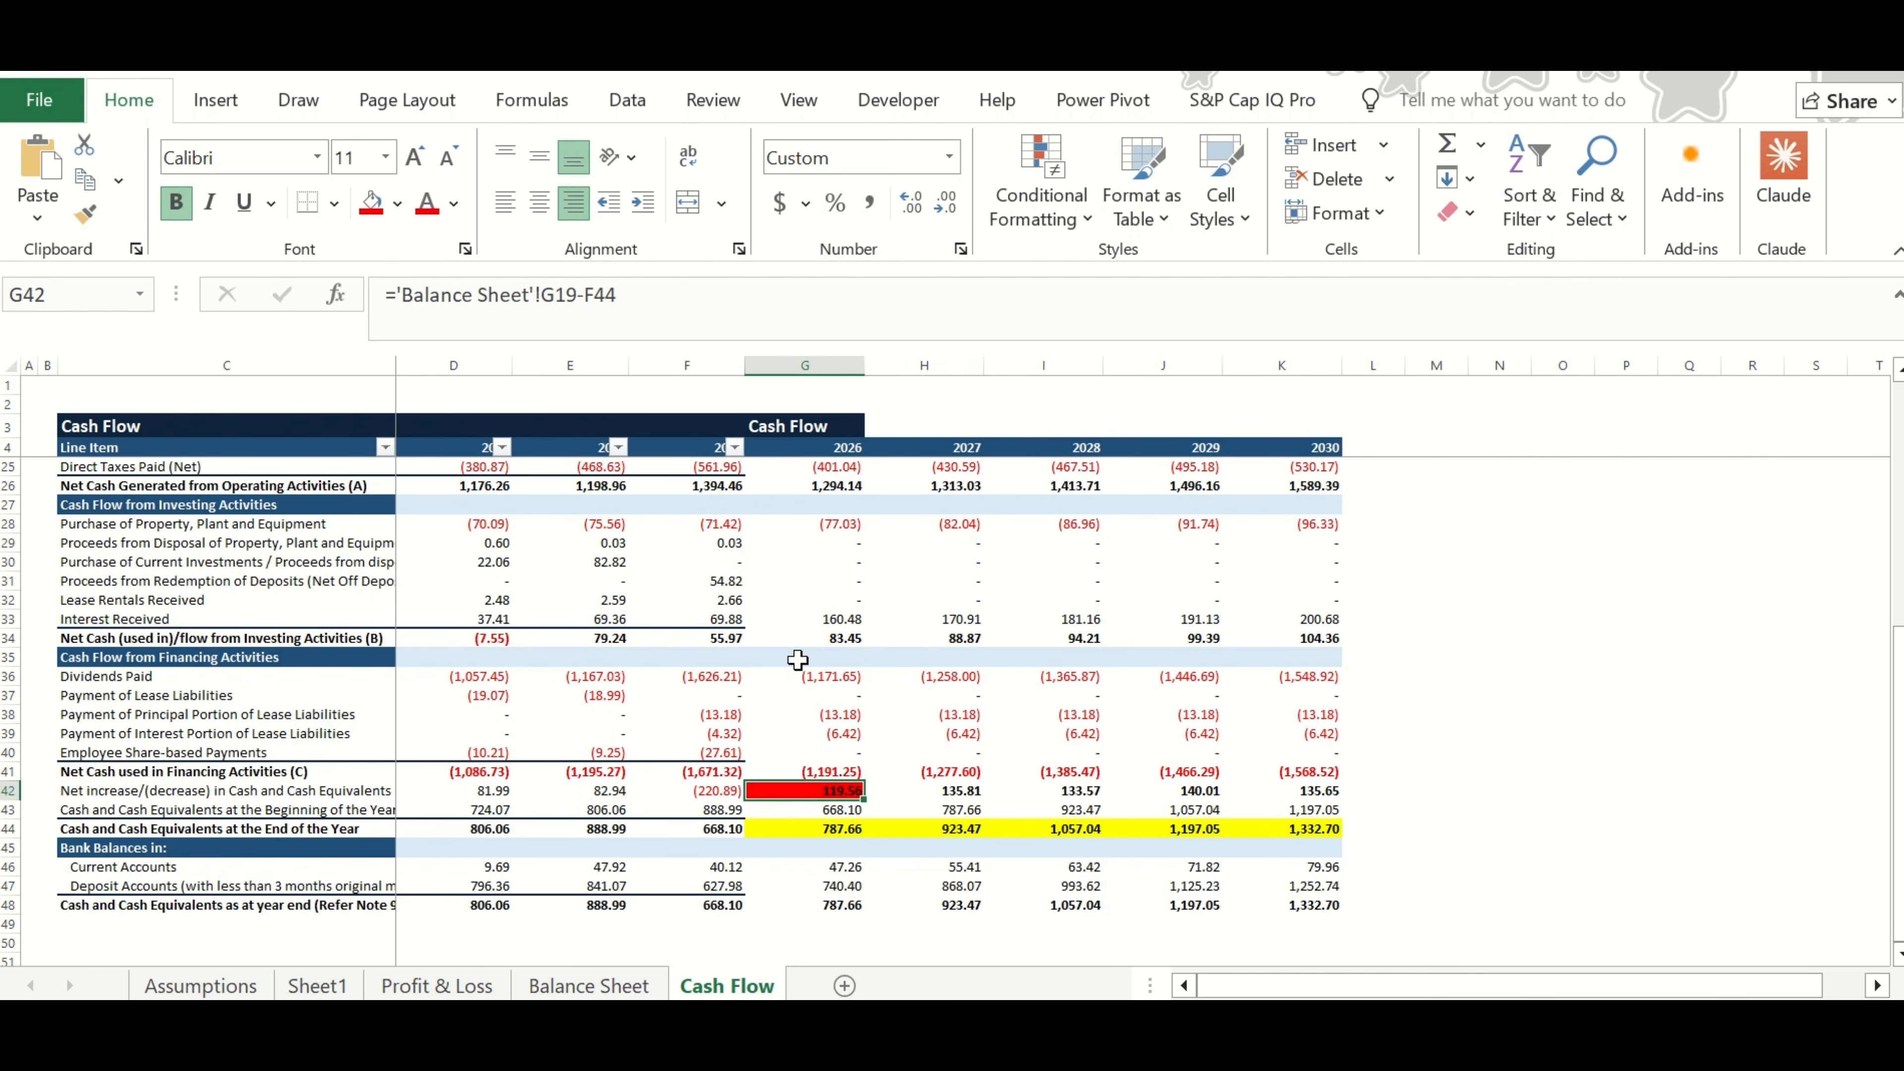
scroll(822, 806, "up", 2)
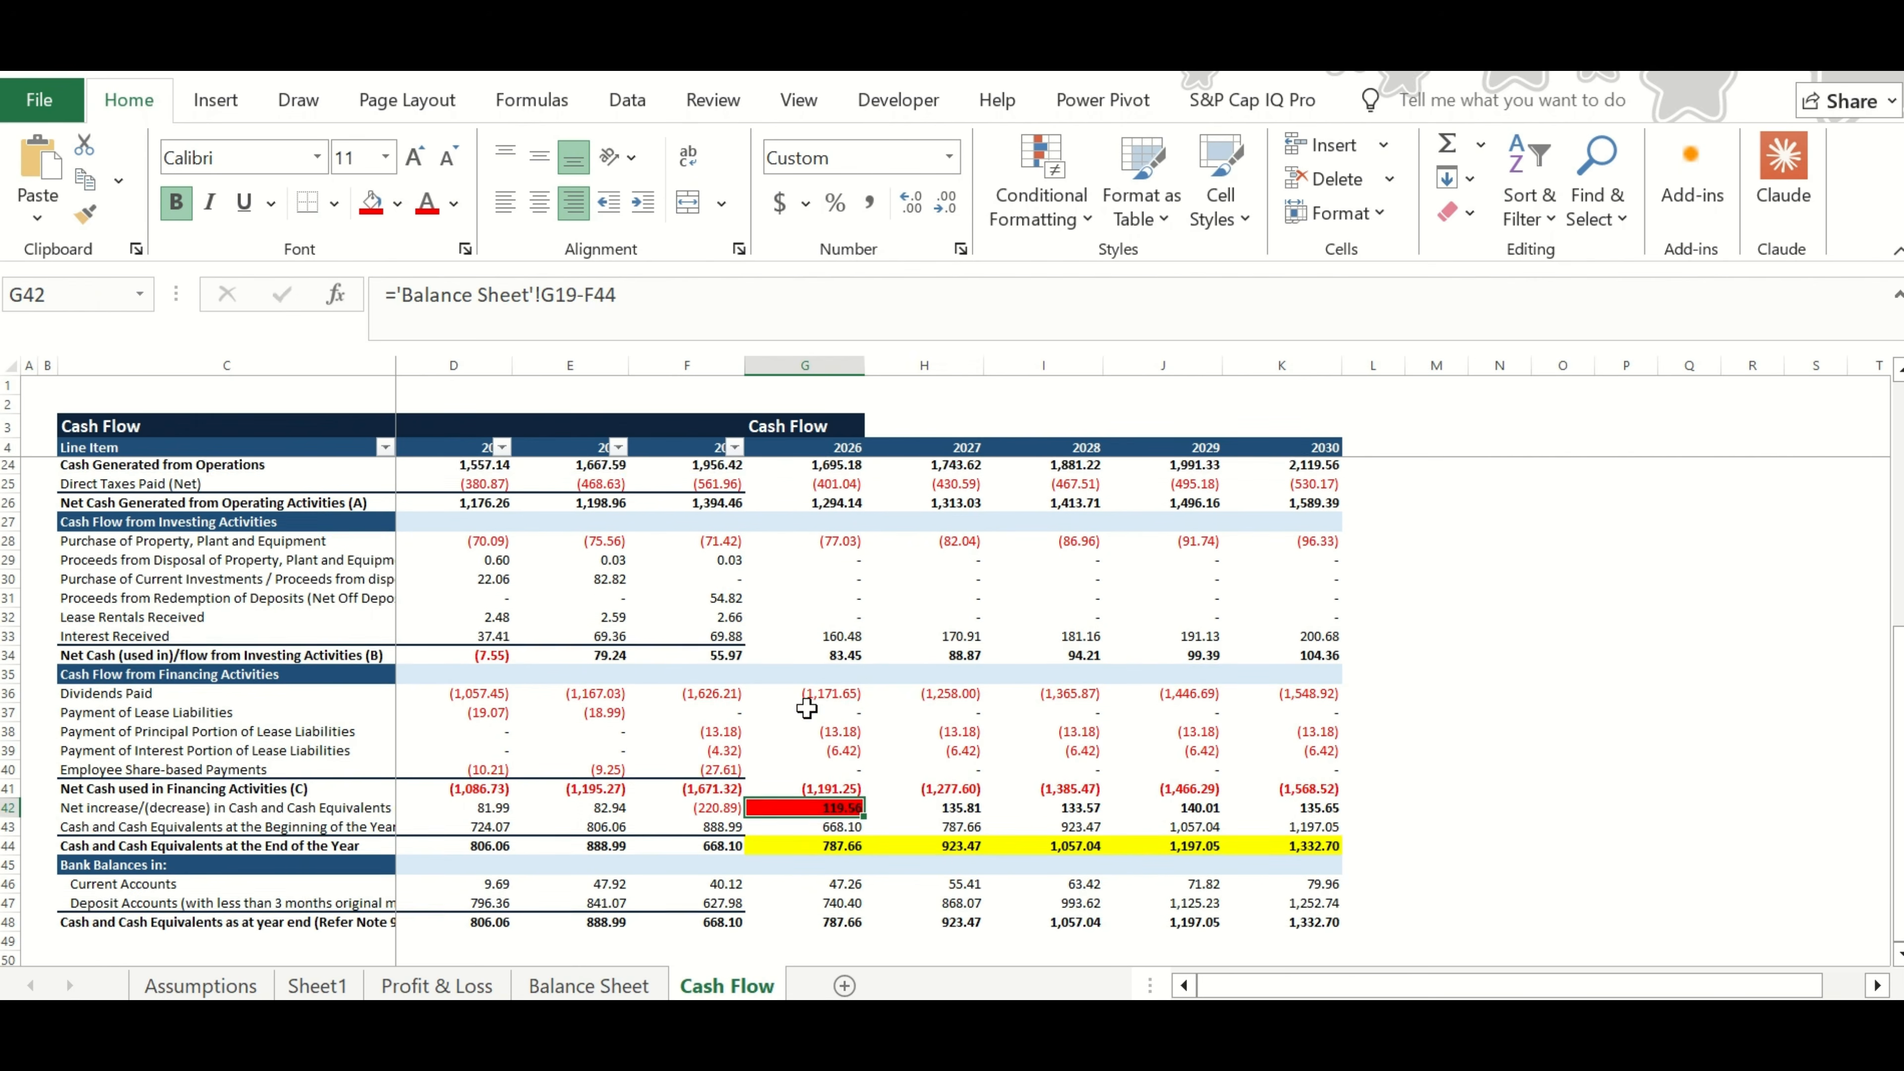
scroll(837, 594, "up", 2)
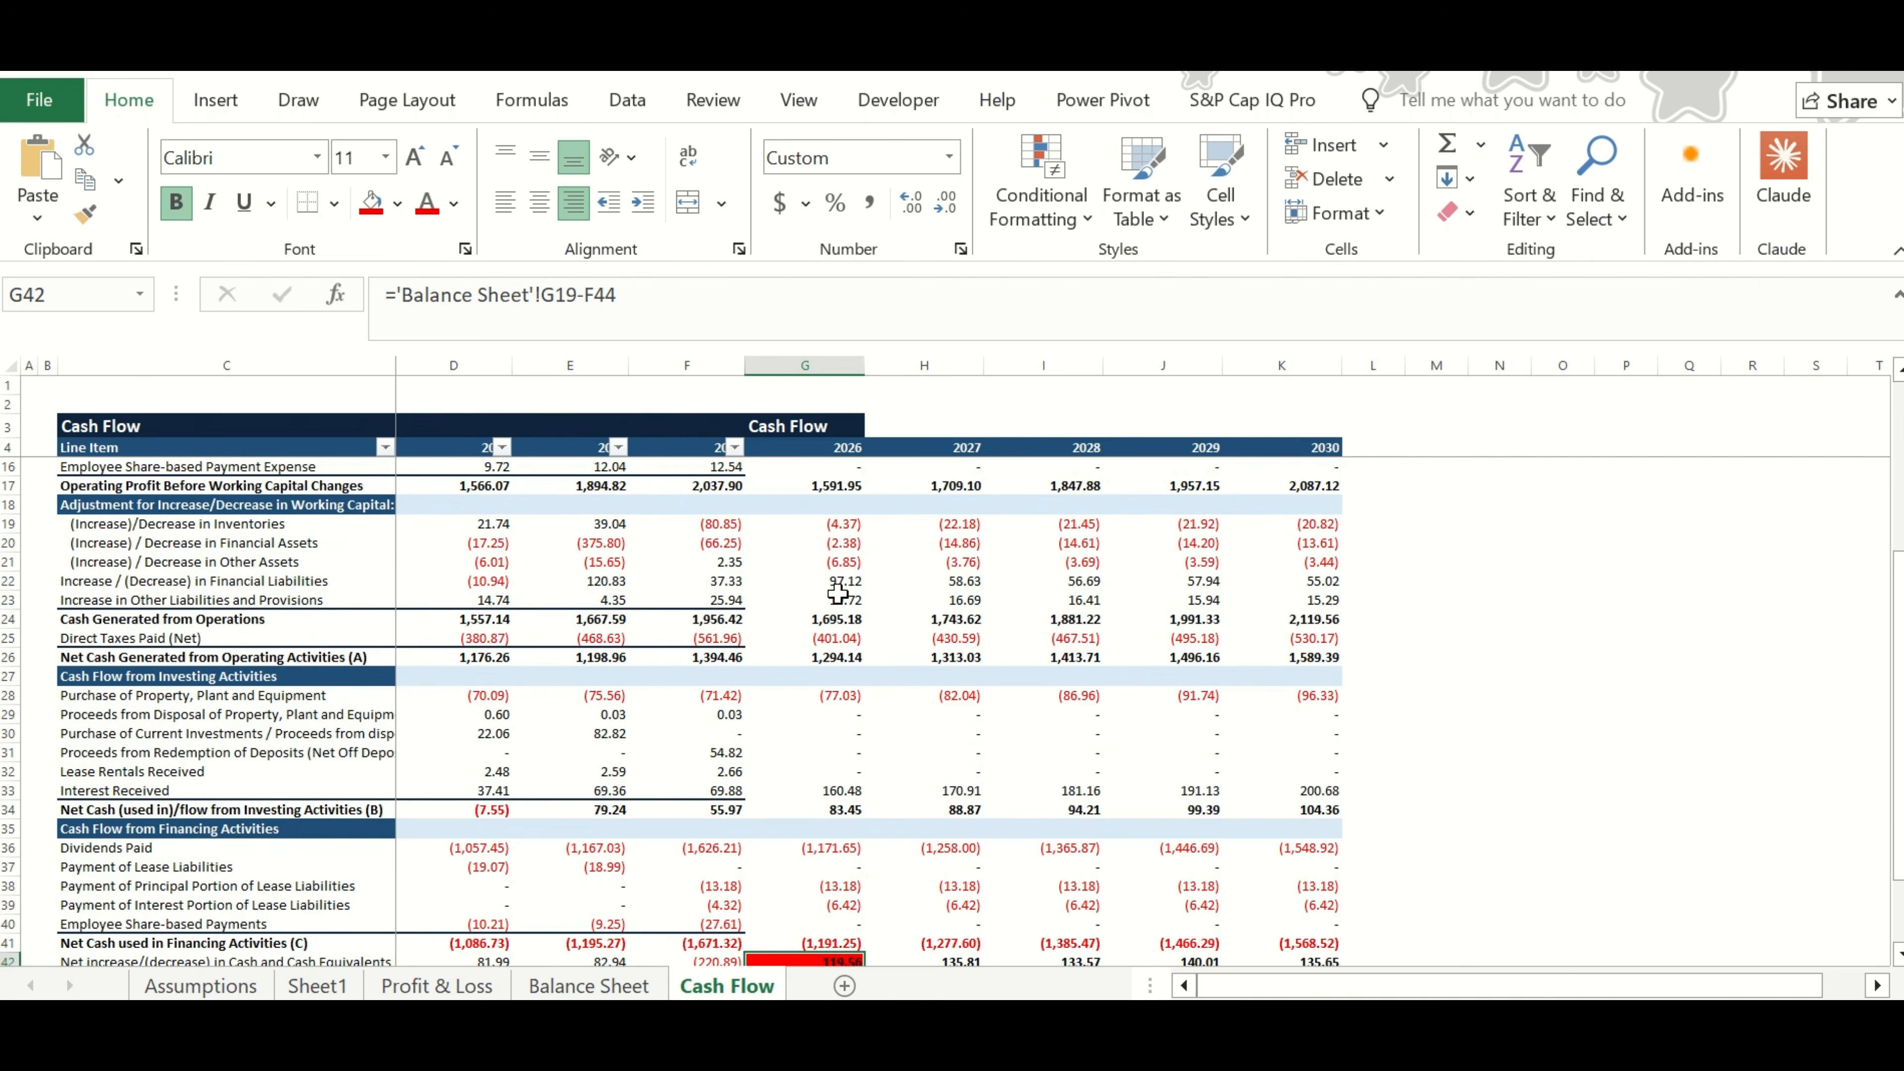
scroll(837, 676, "down", 4)
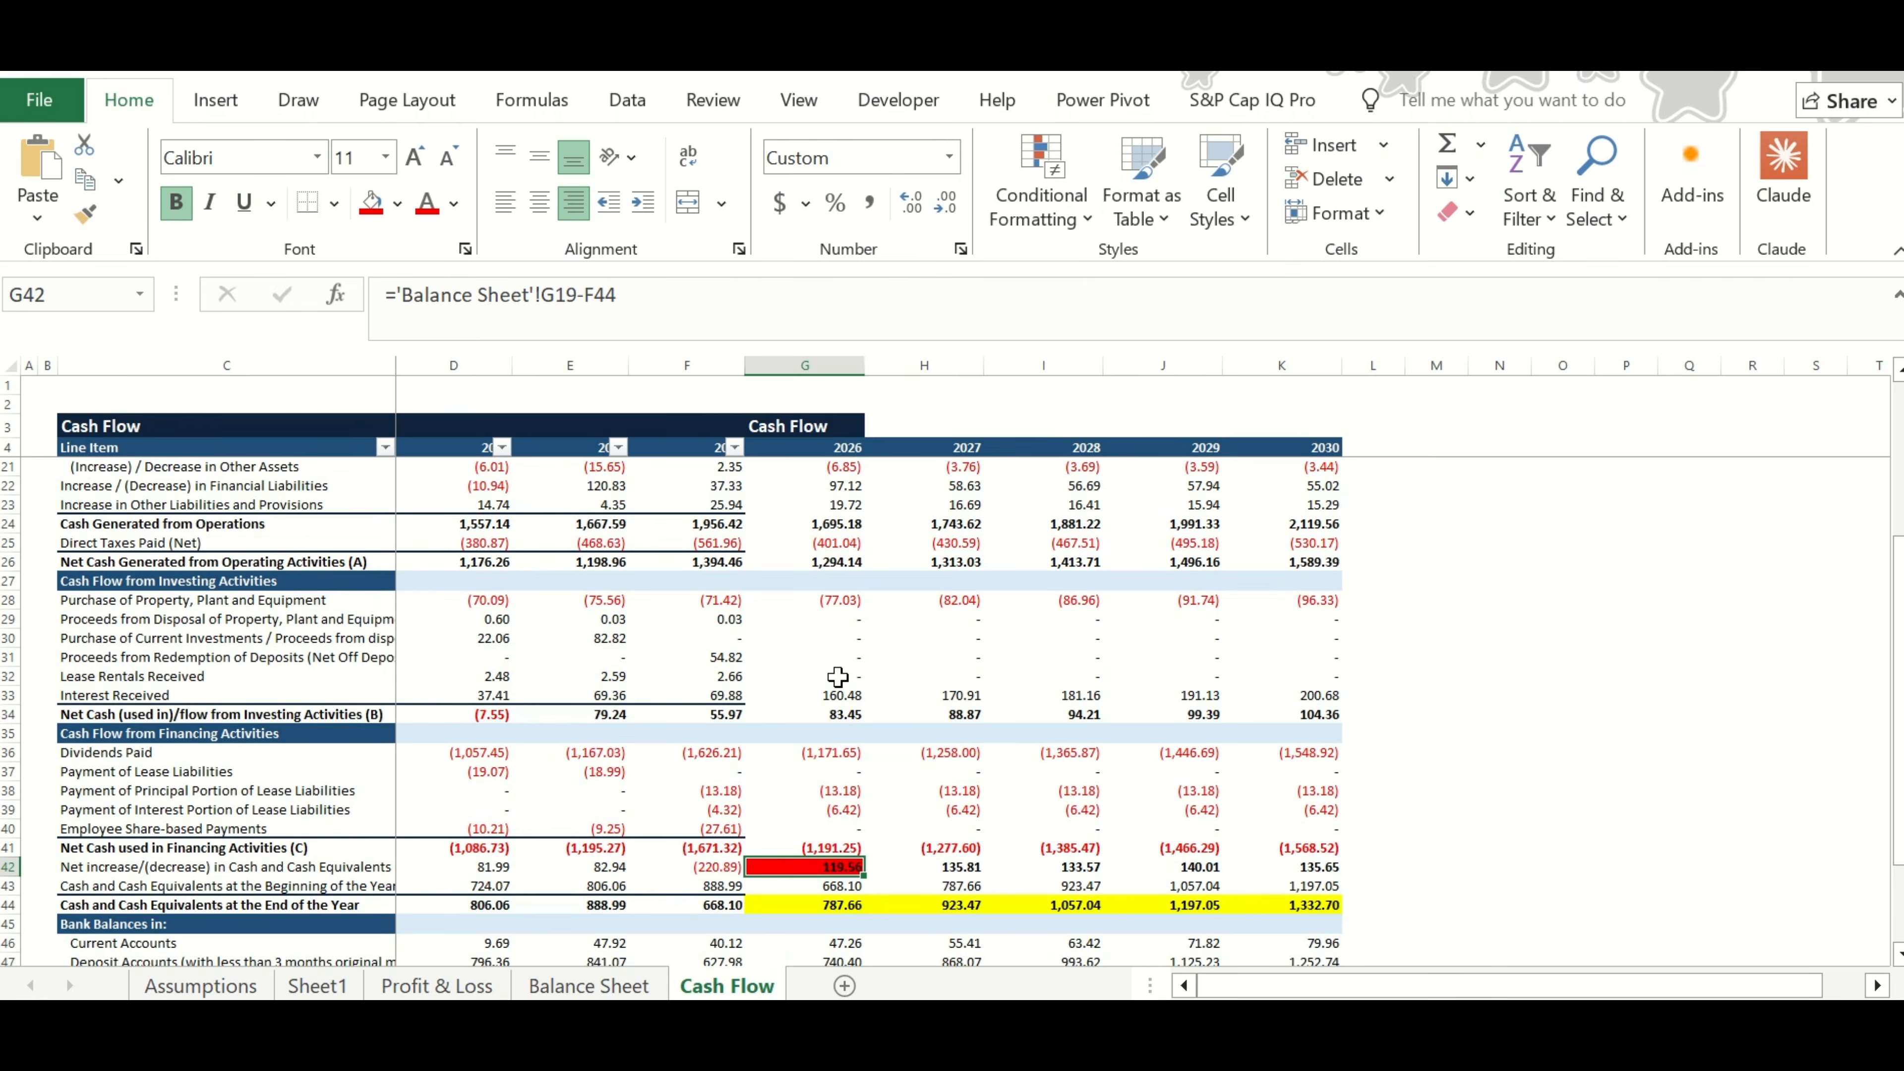
Enter the check formula =G41+G34+G26 in G50 to sum the 2026 financing, investing and operating cash flows.
left_click(822, 923)
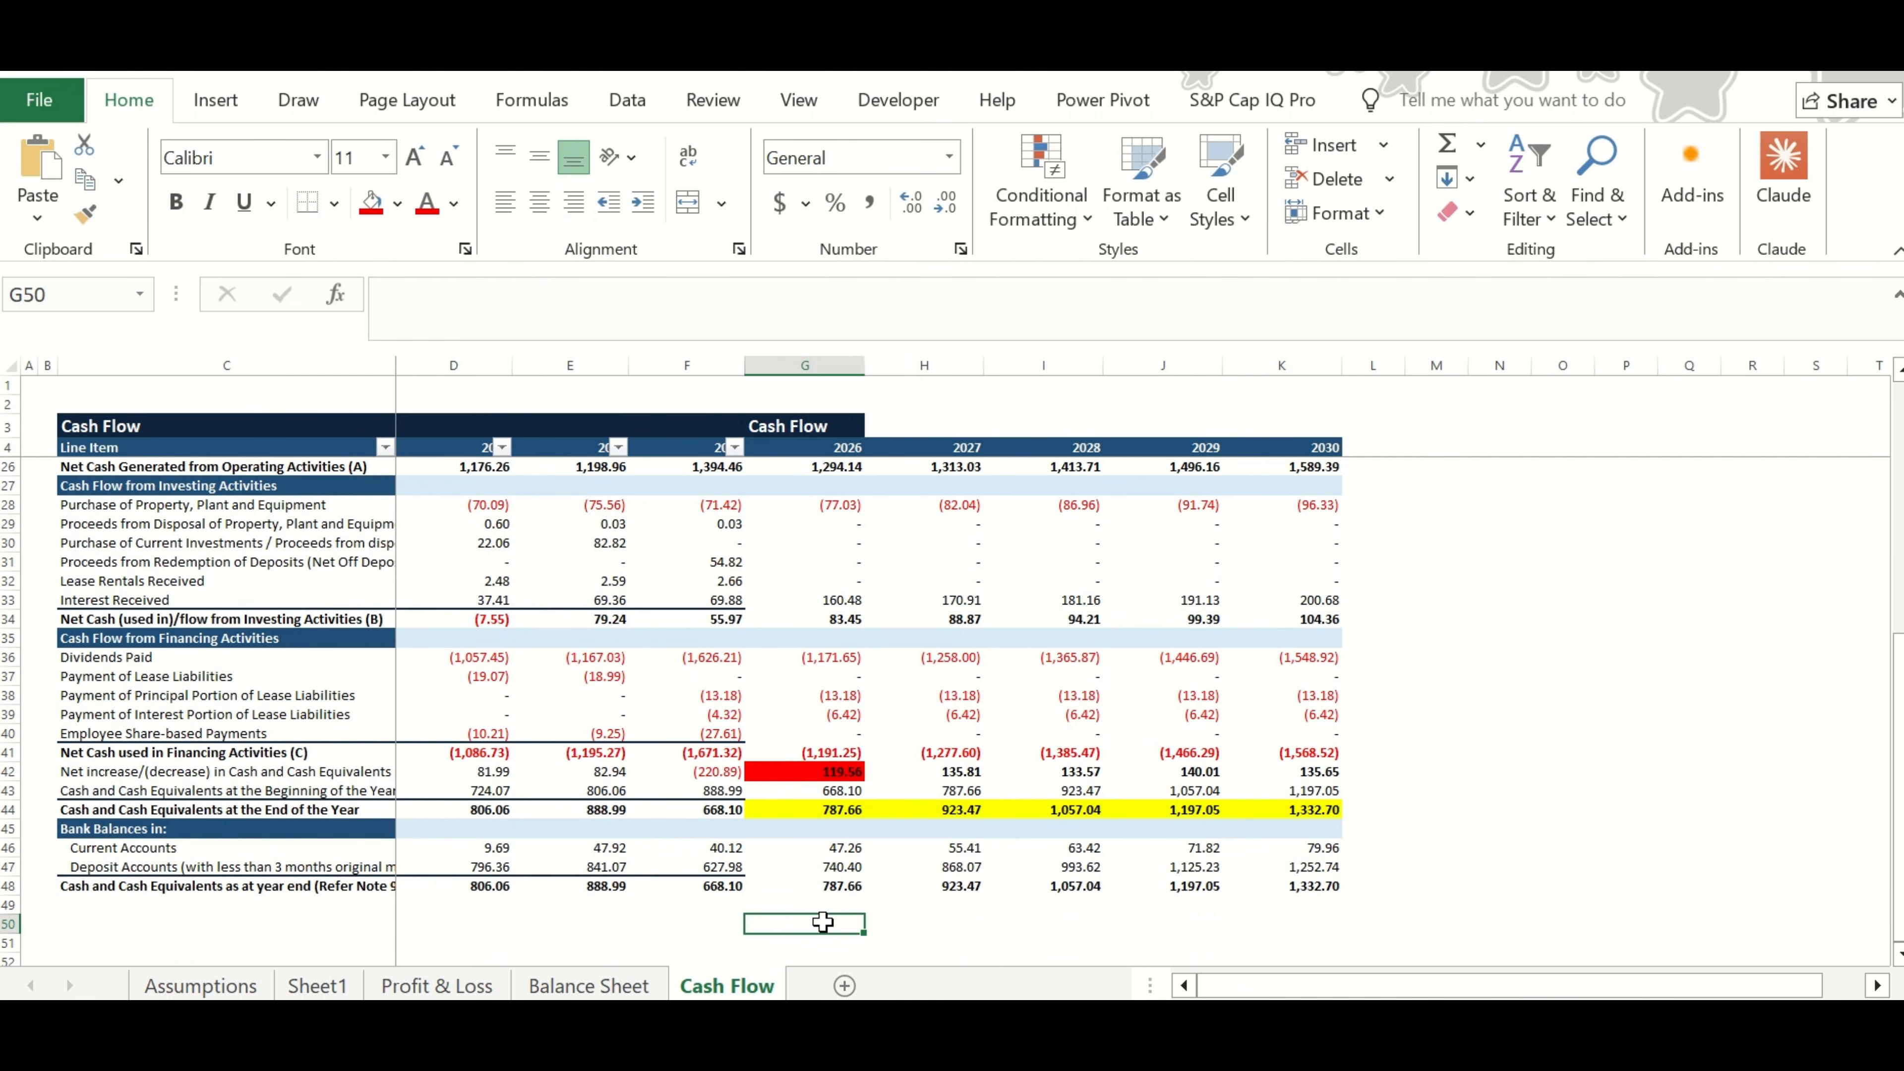
type("=")
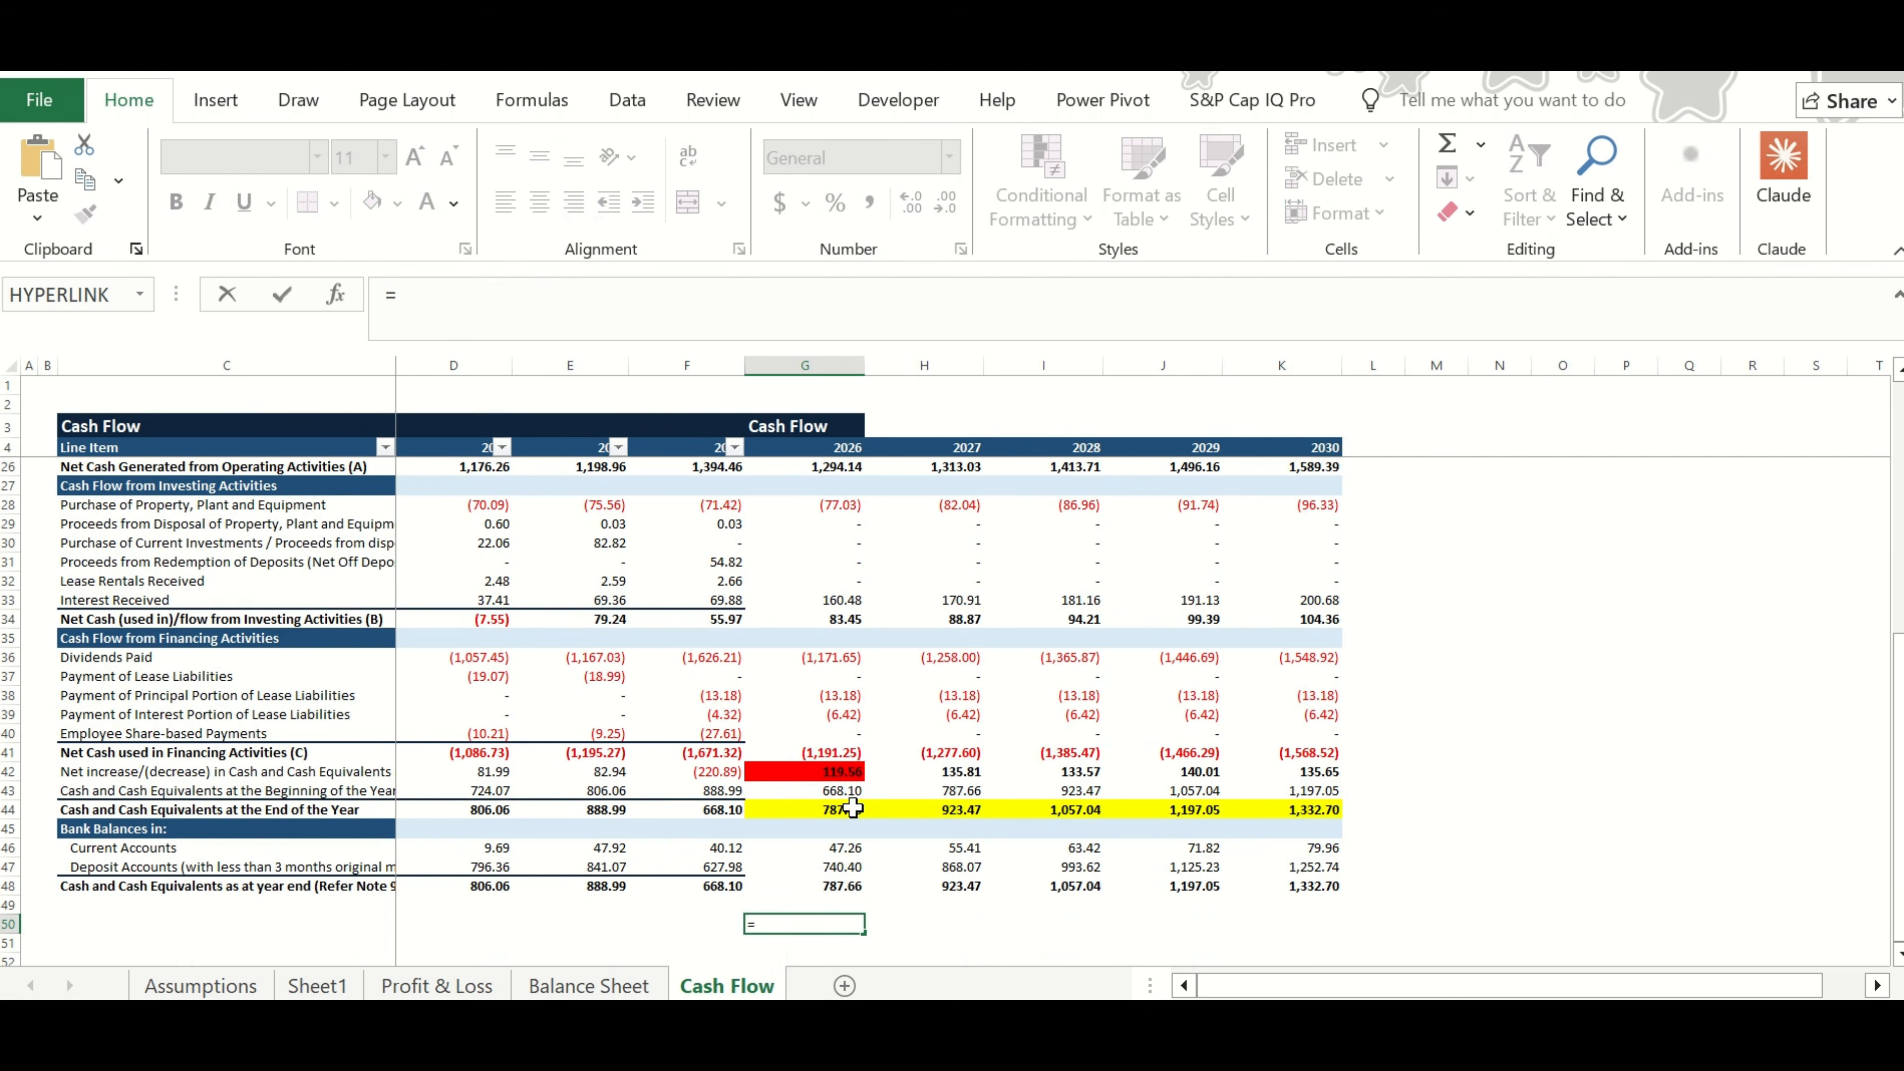
left_click(825, 751)
type("+")
scroll(824, 746, "up", 2)
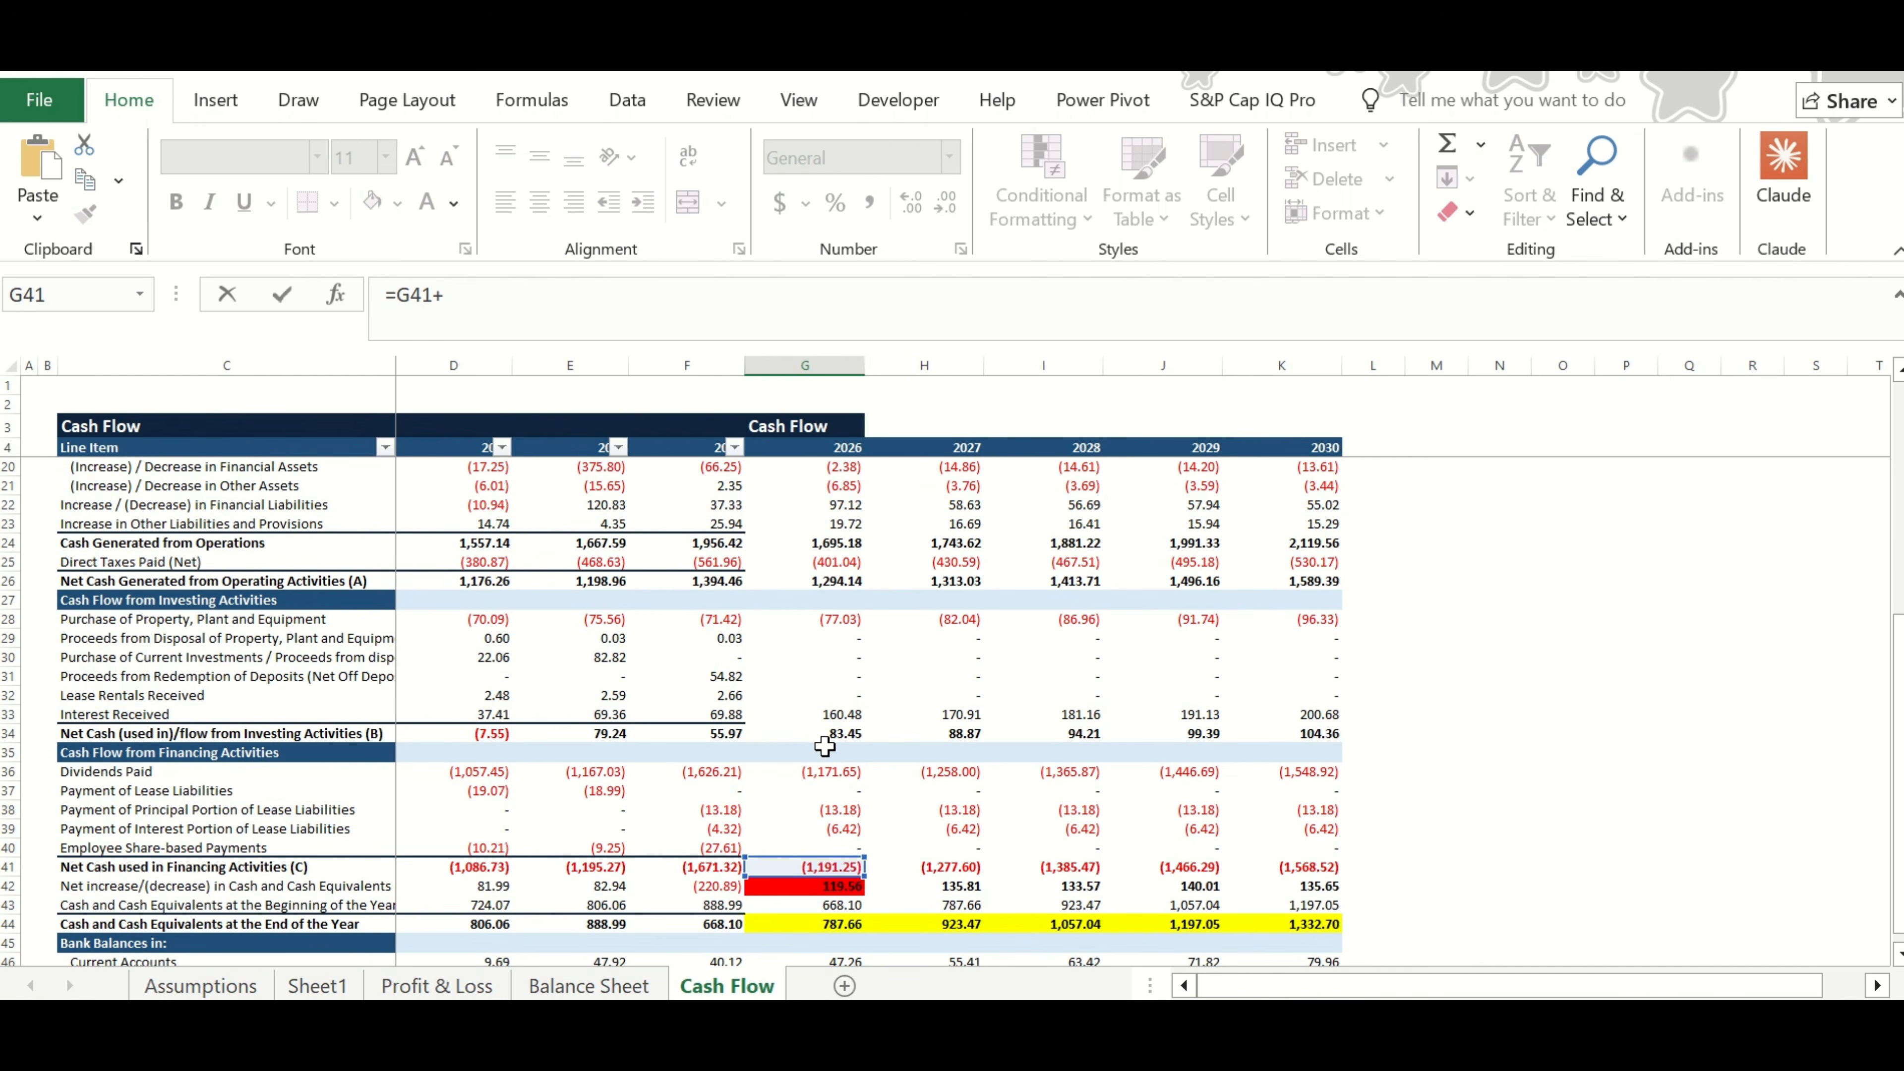
left_click(824, 733)
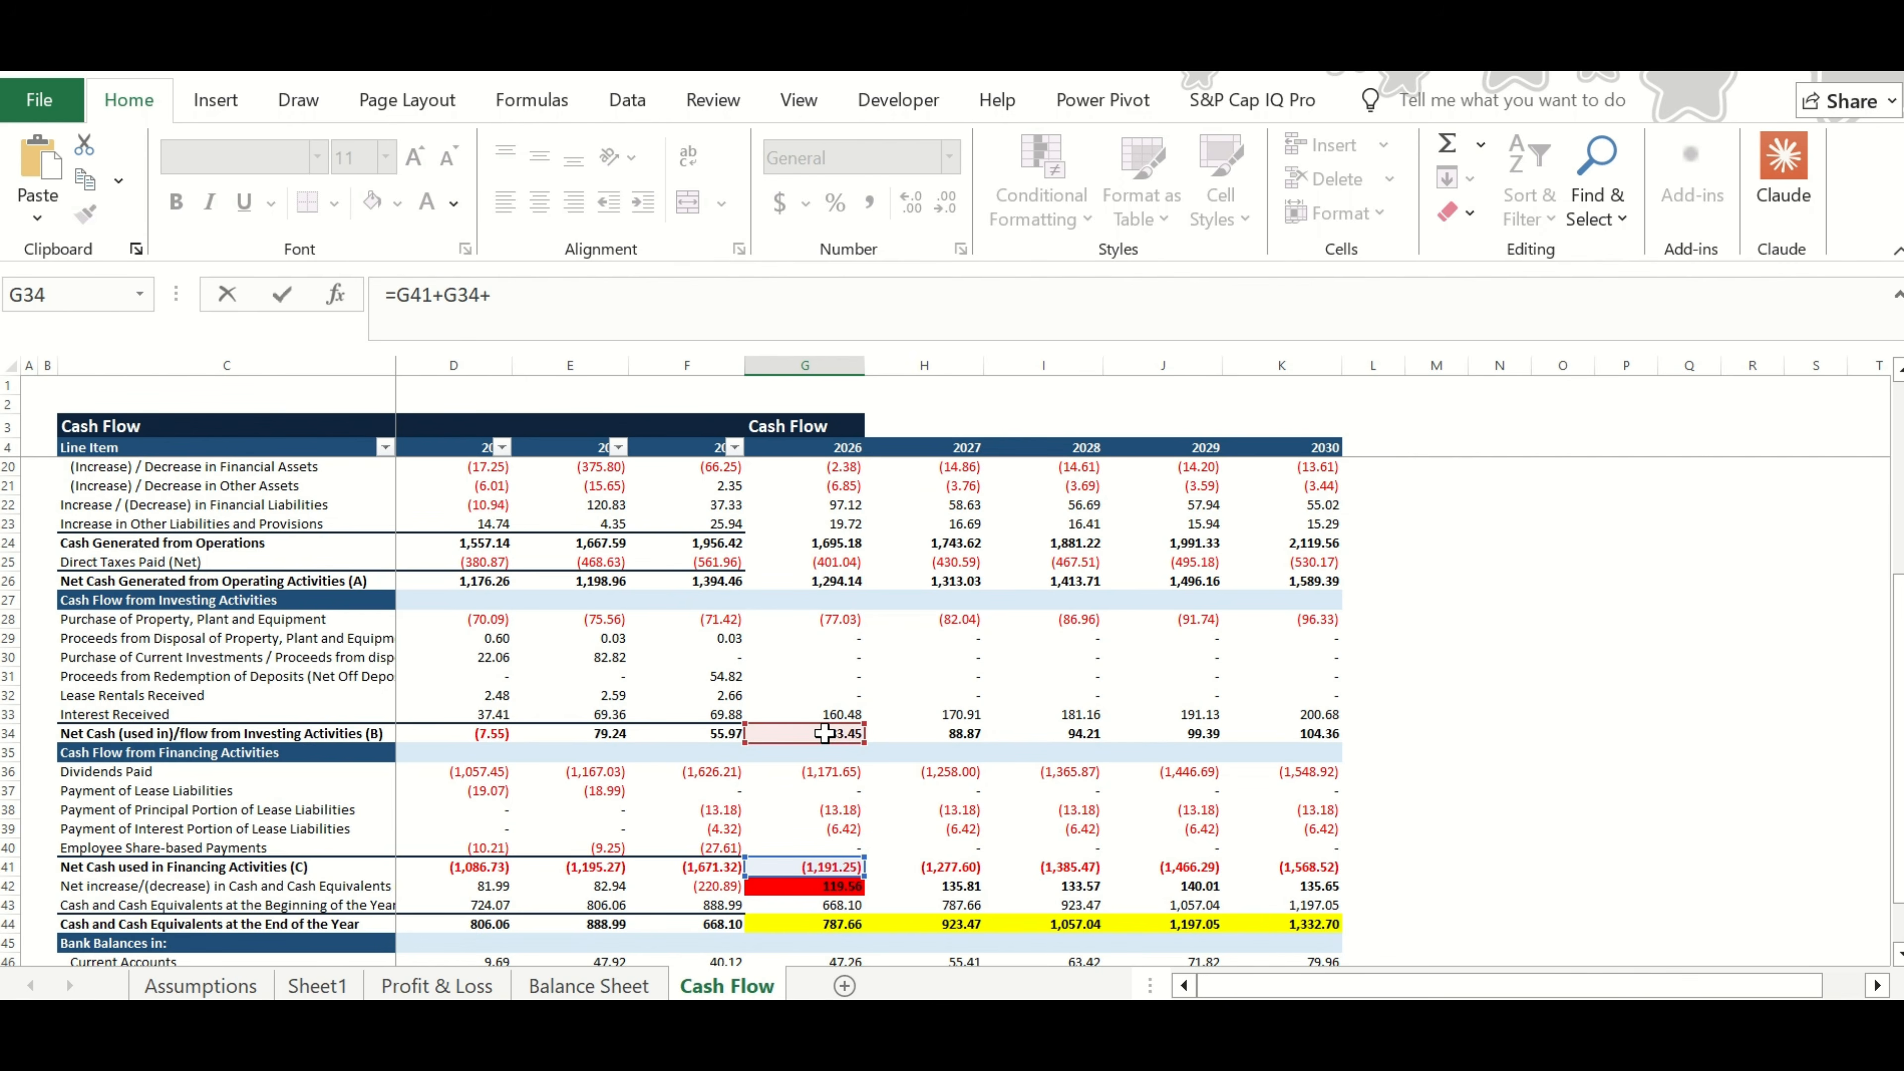
type("+")
left_click(838, 580)
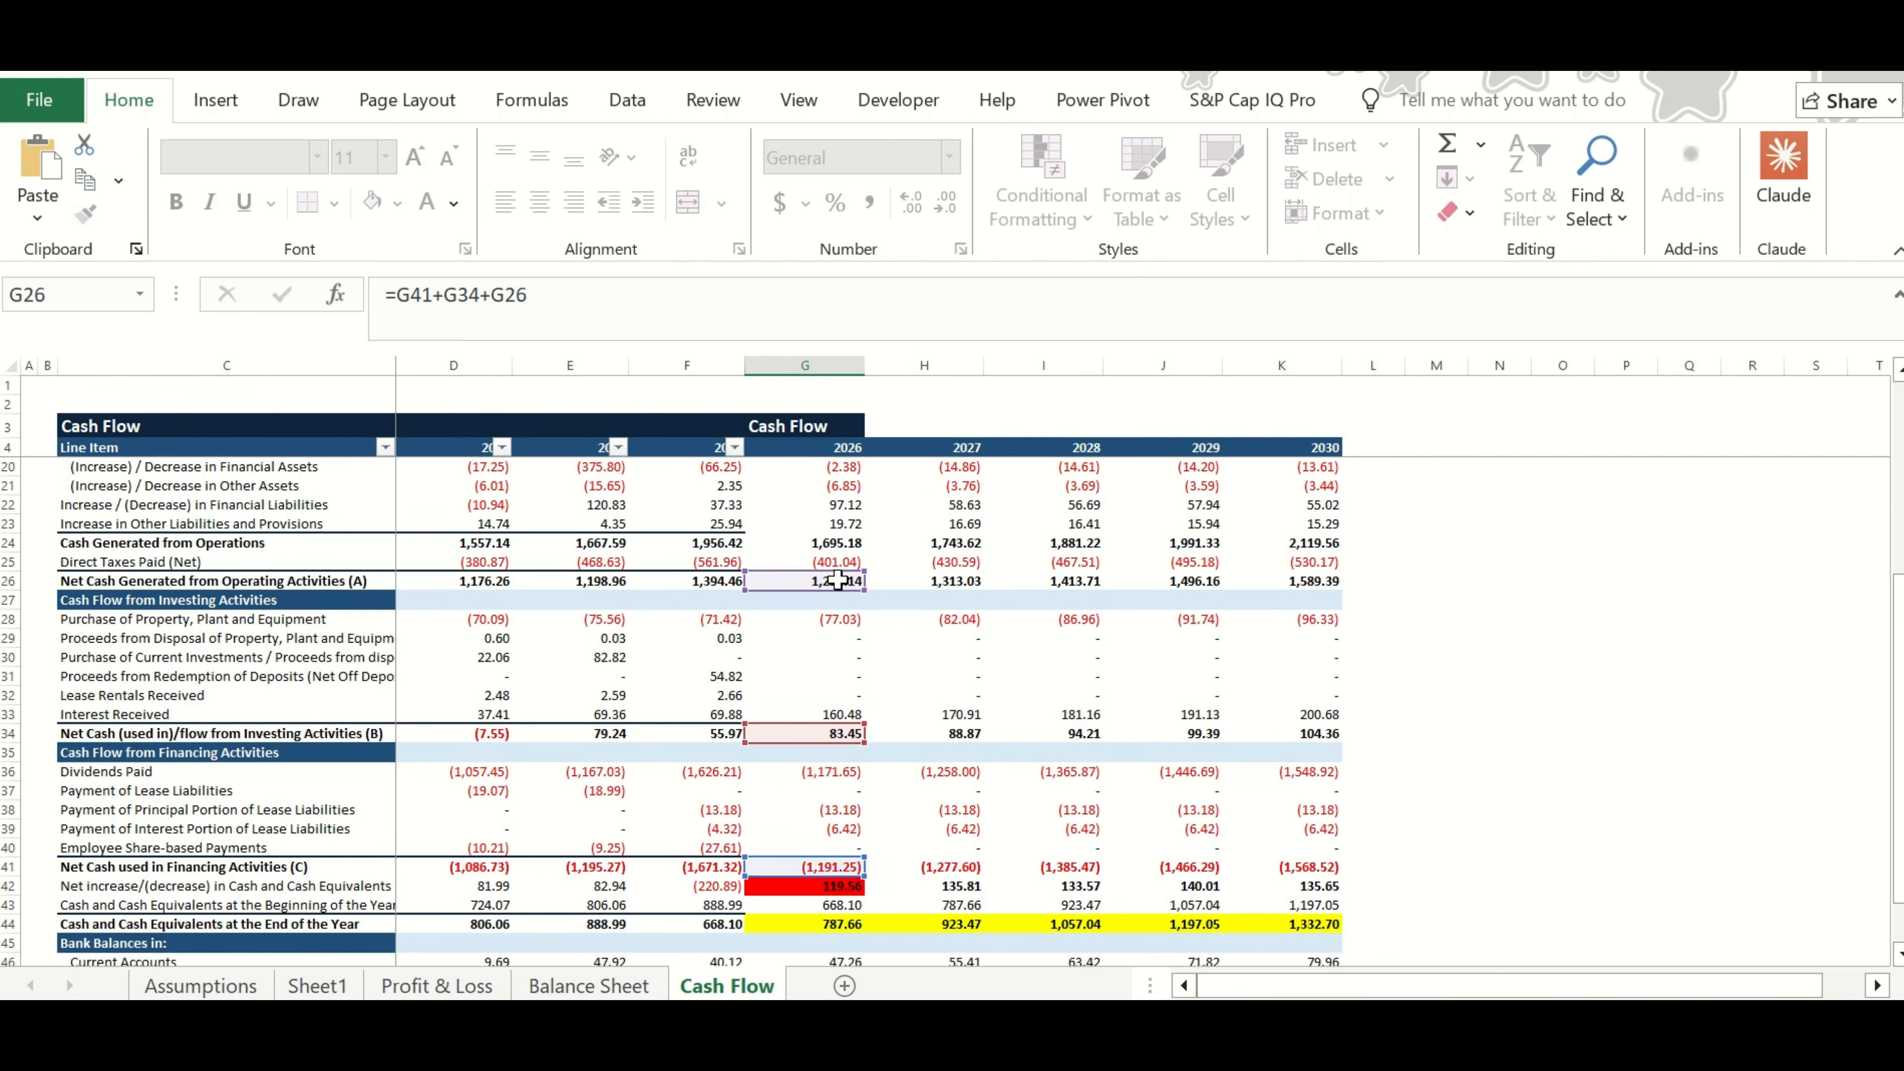
key("Return")
Copy the cash flow check formula from G50 across to K50 for 2027 to 2030.
key("shift+Right")
key("shift+Right")
key("shift+Right")
key("shift+Right")
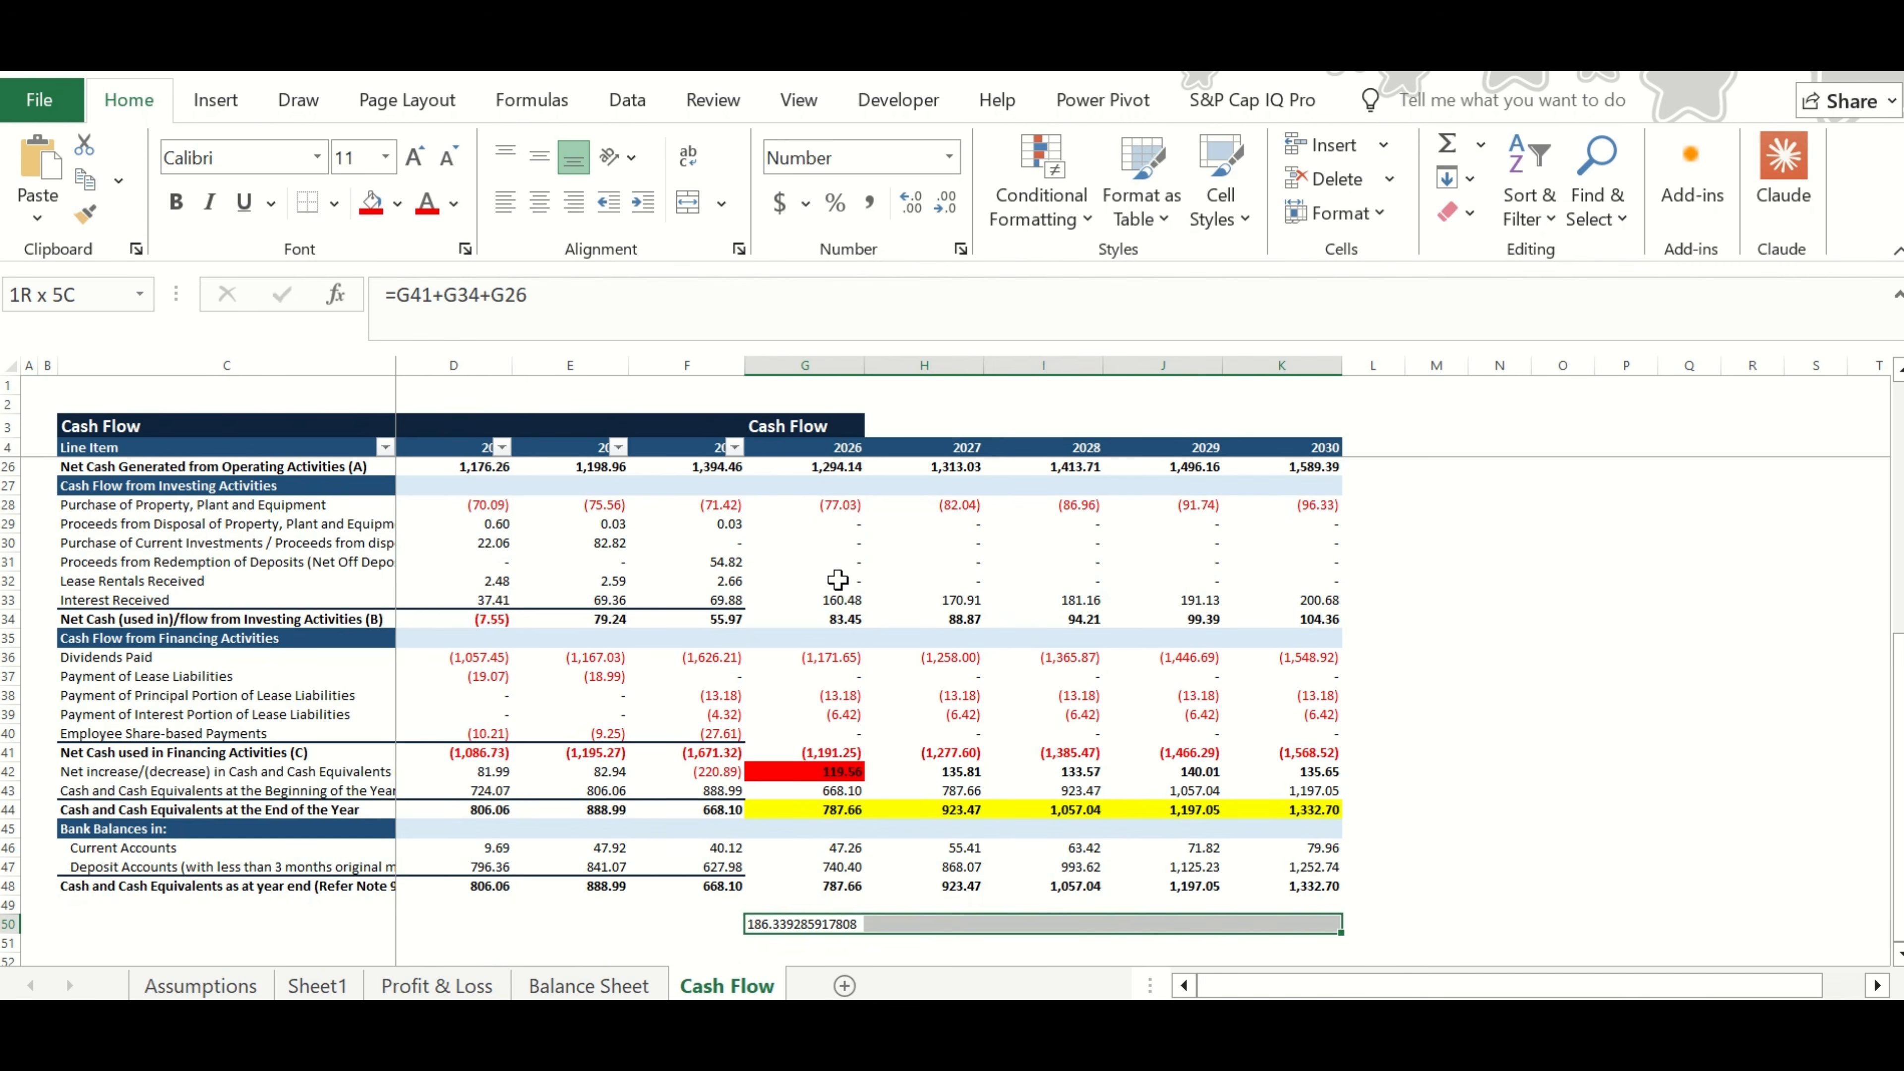
key("ctrl+r")
Compare the formula in G42 with the row 50 check, the Balance Sheet cash figures and the cash flow items.
left_click(834, 767)
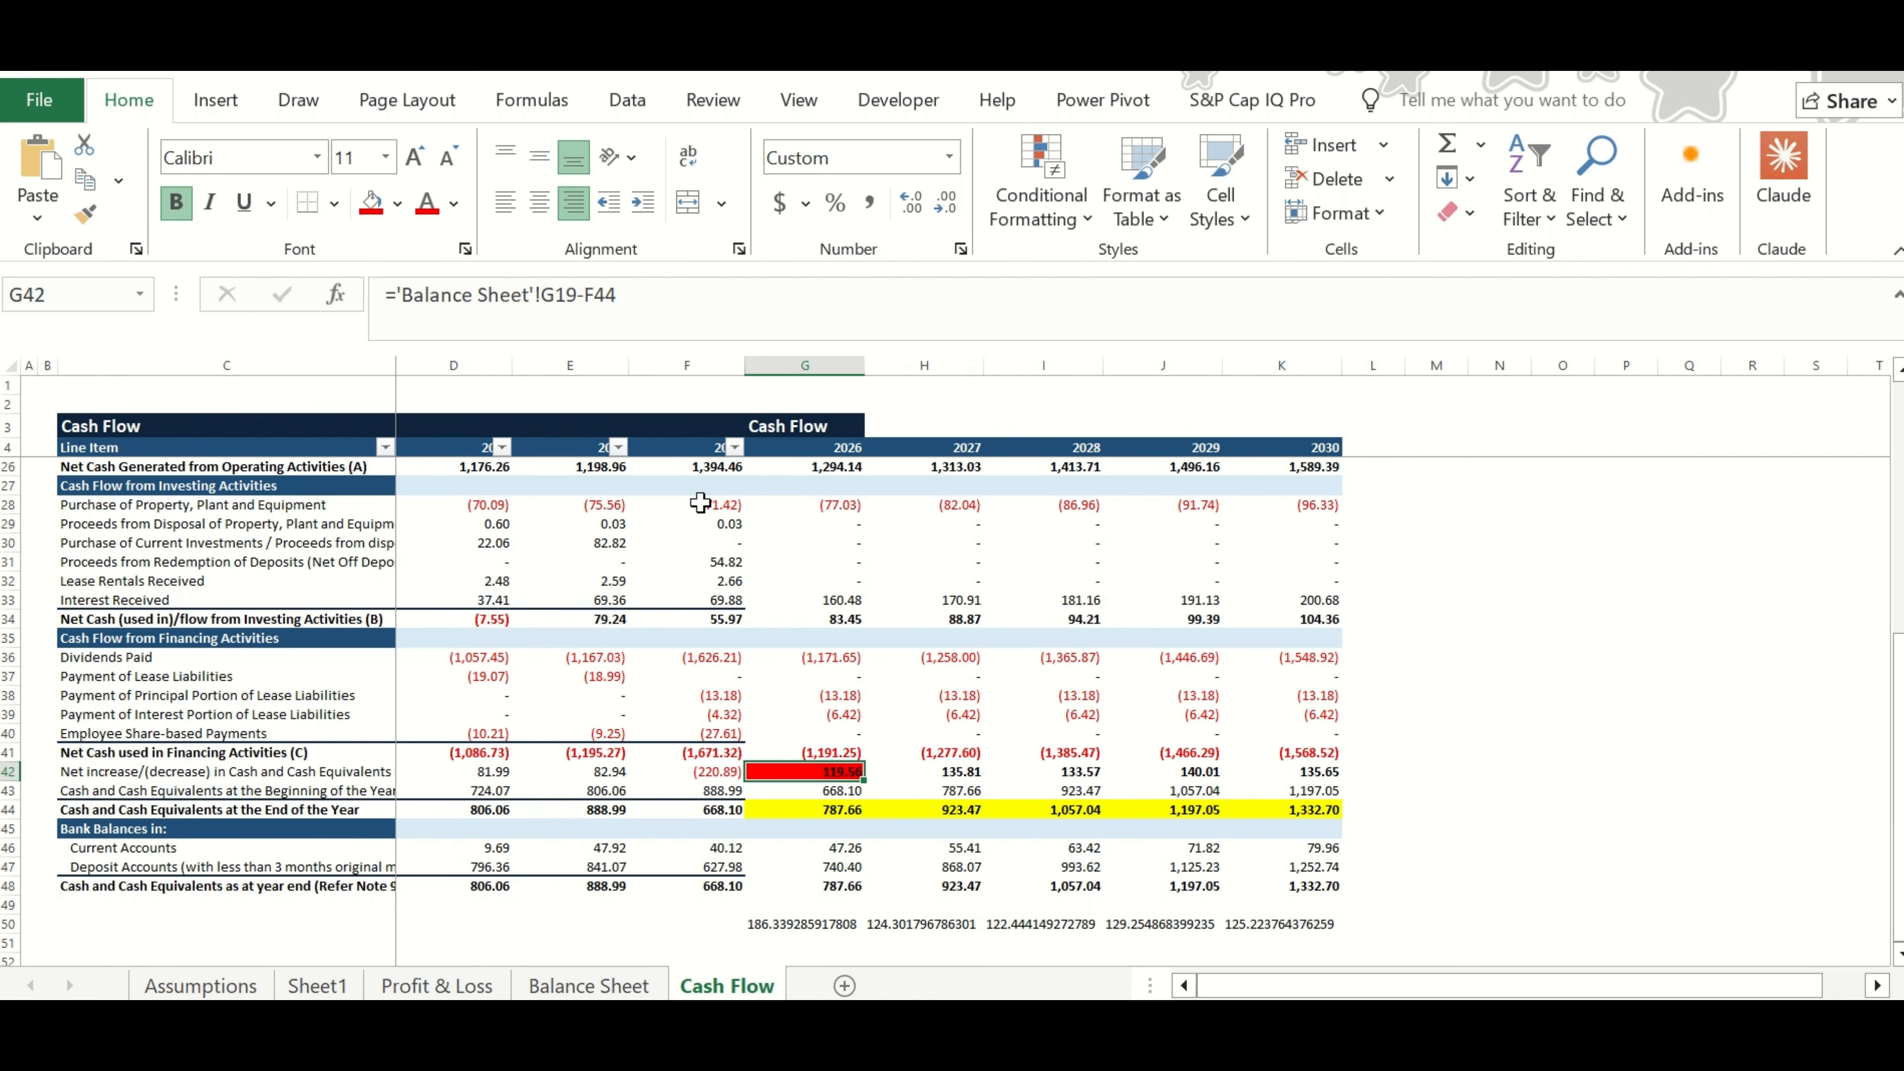
double_click(822, 769)
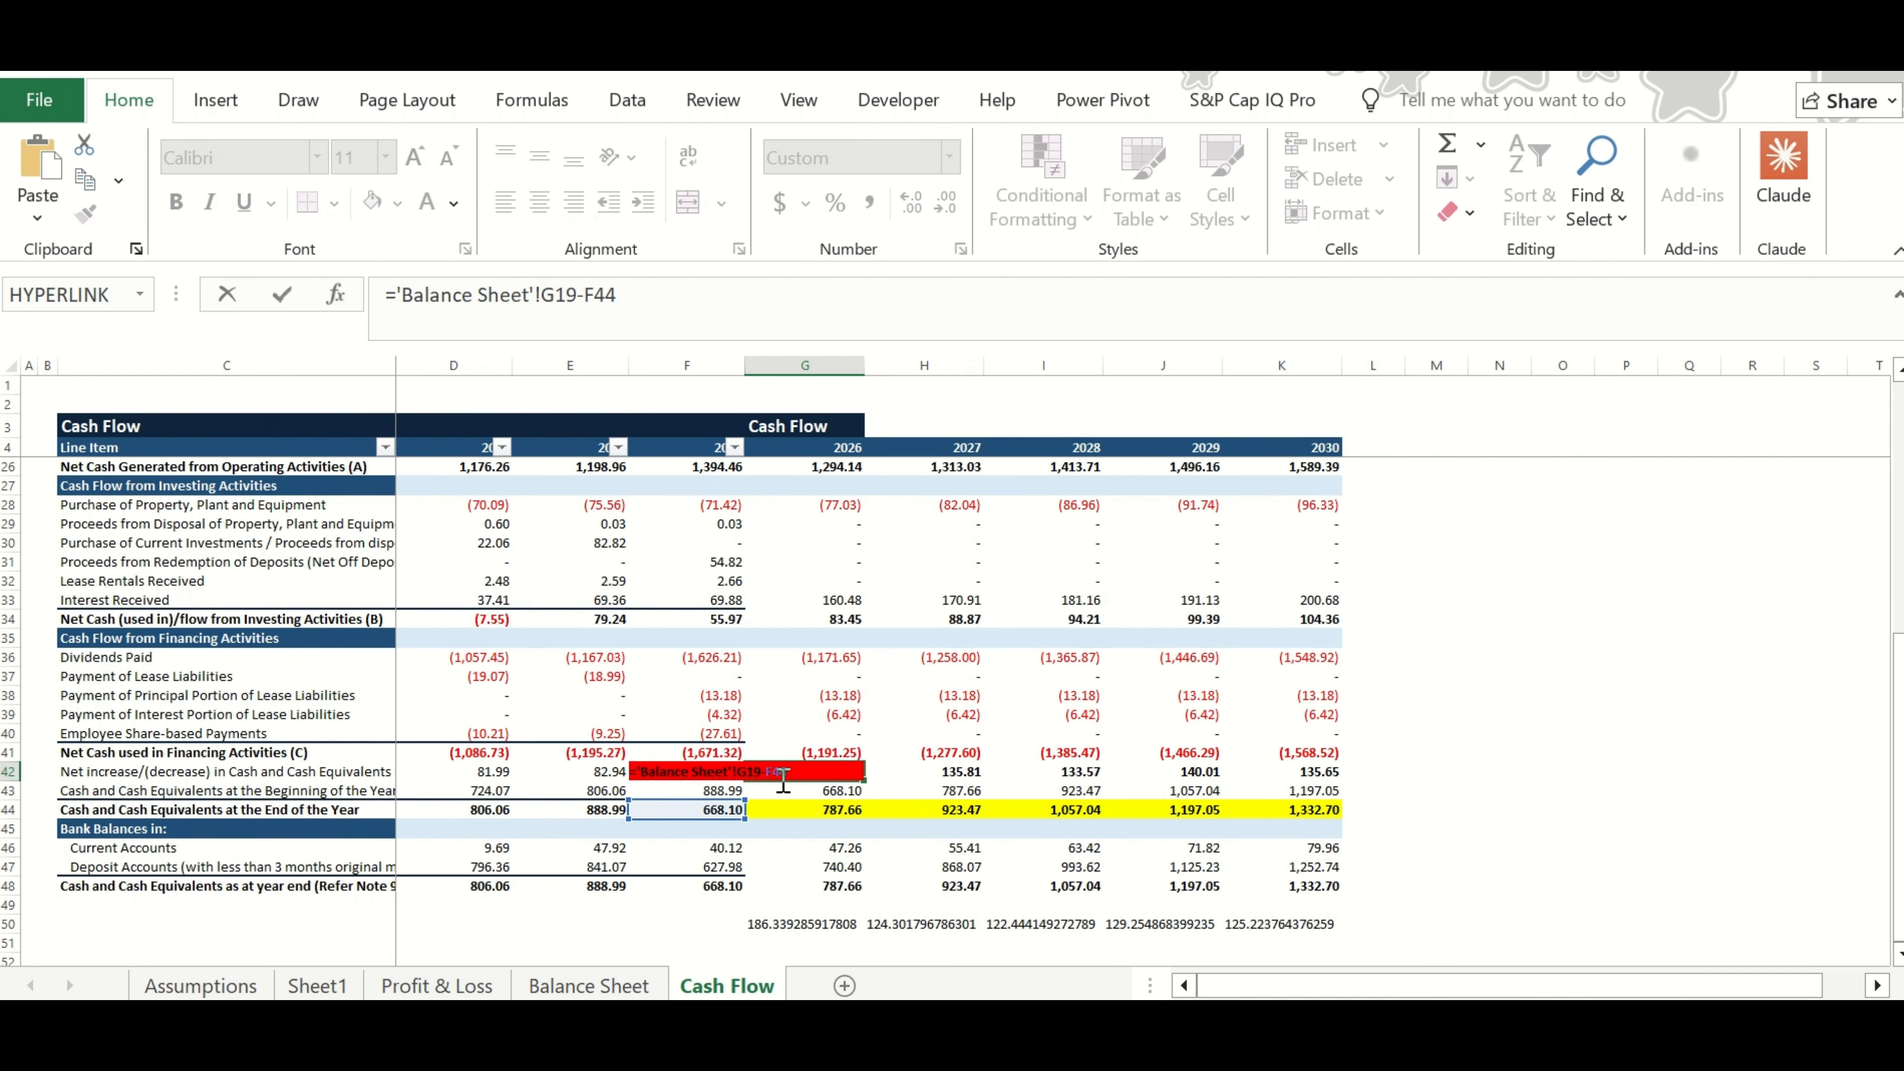
key("Escape")
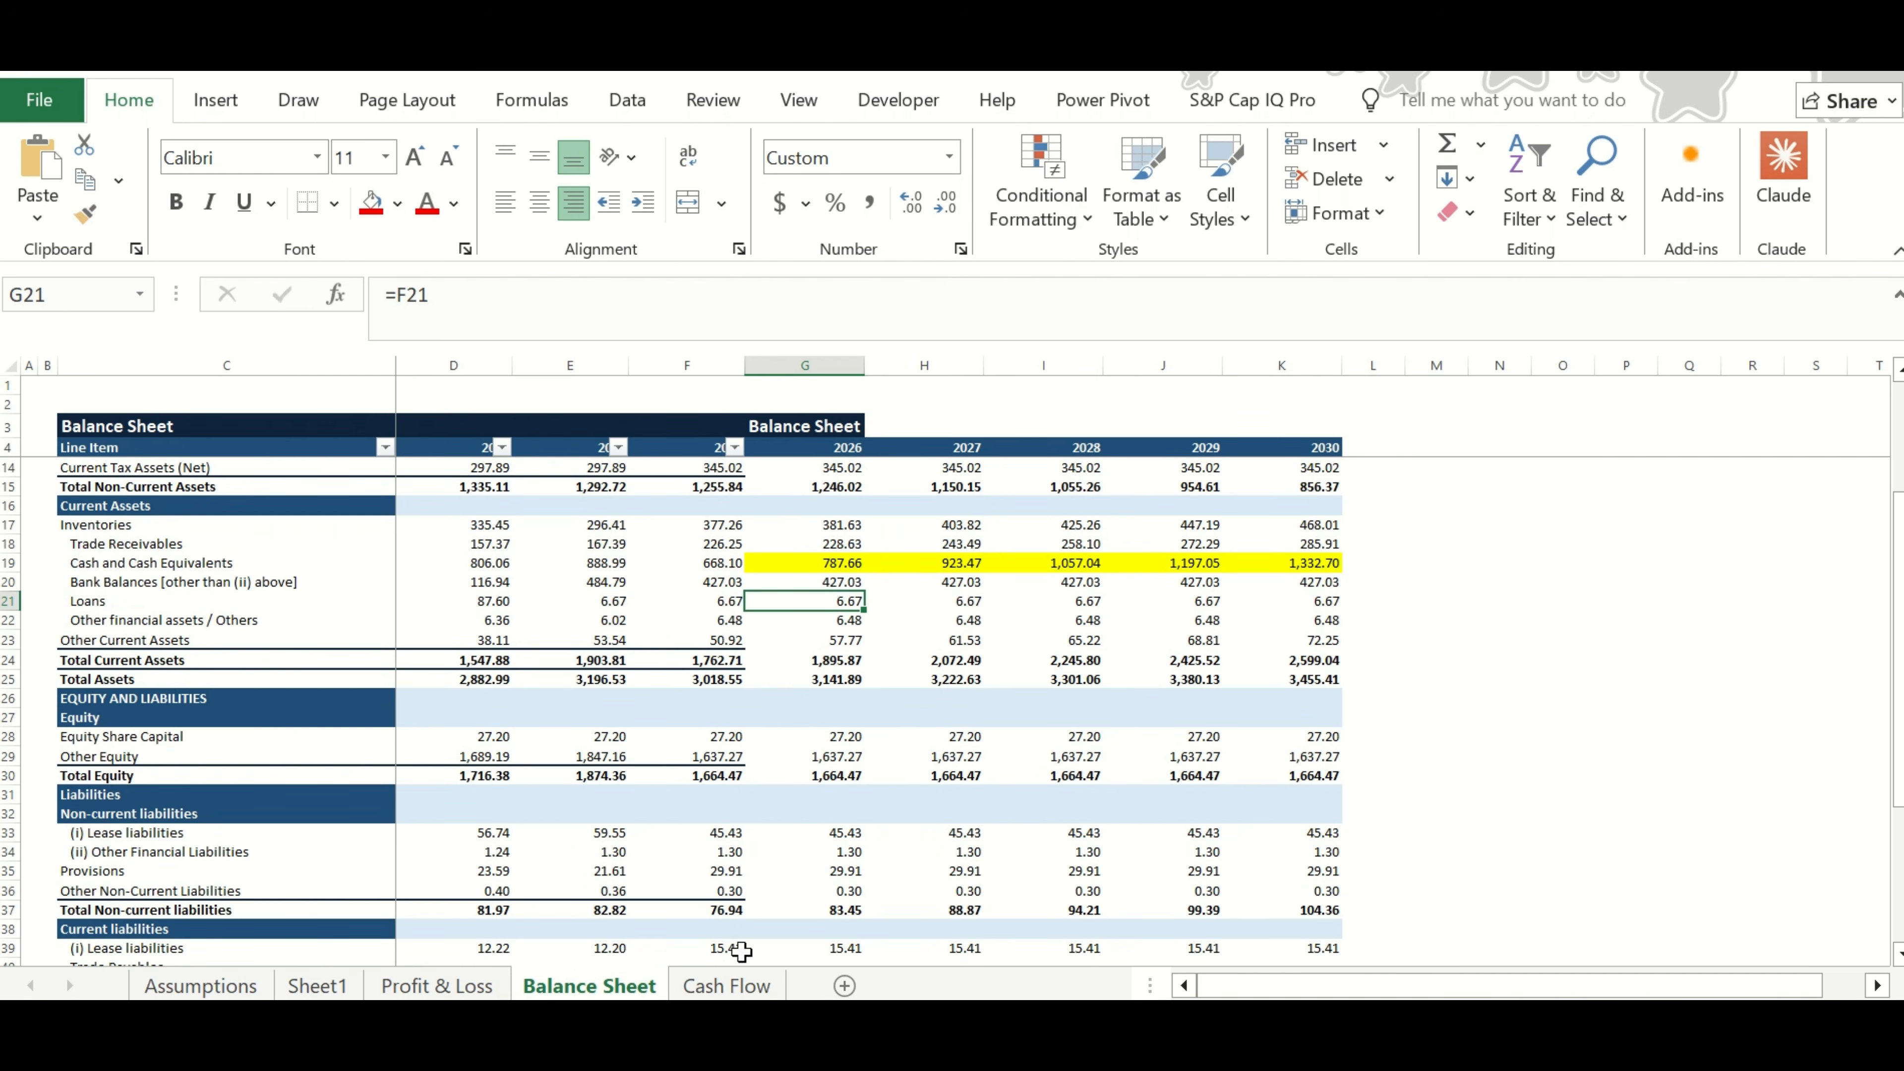
left_click(742, 986)
scroll(905, 550, "up", 4)
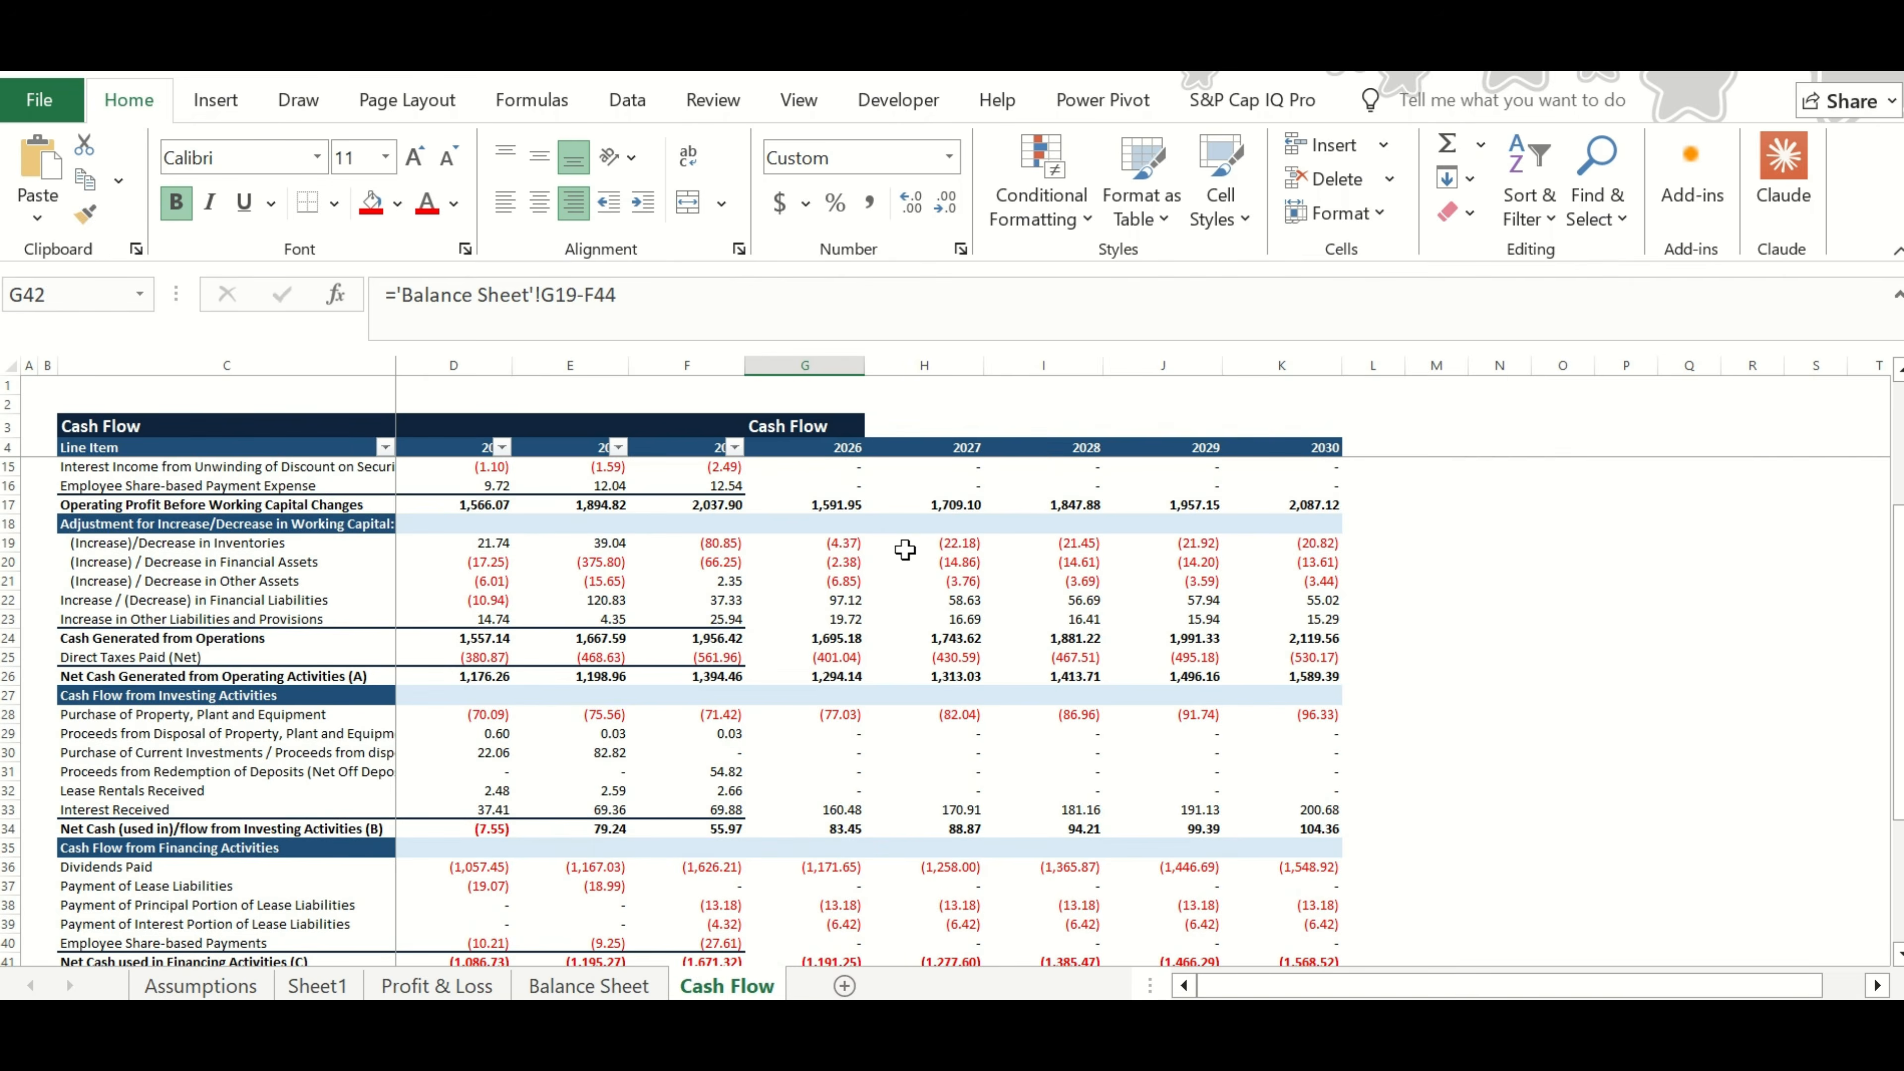
scroll(905, 550, "up", 4)
Fill the Balance Sheet's Cash and Cash Equivalents forecasts for 2026 to 2030, G19:K19, in red.
left_click(599, 986)
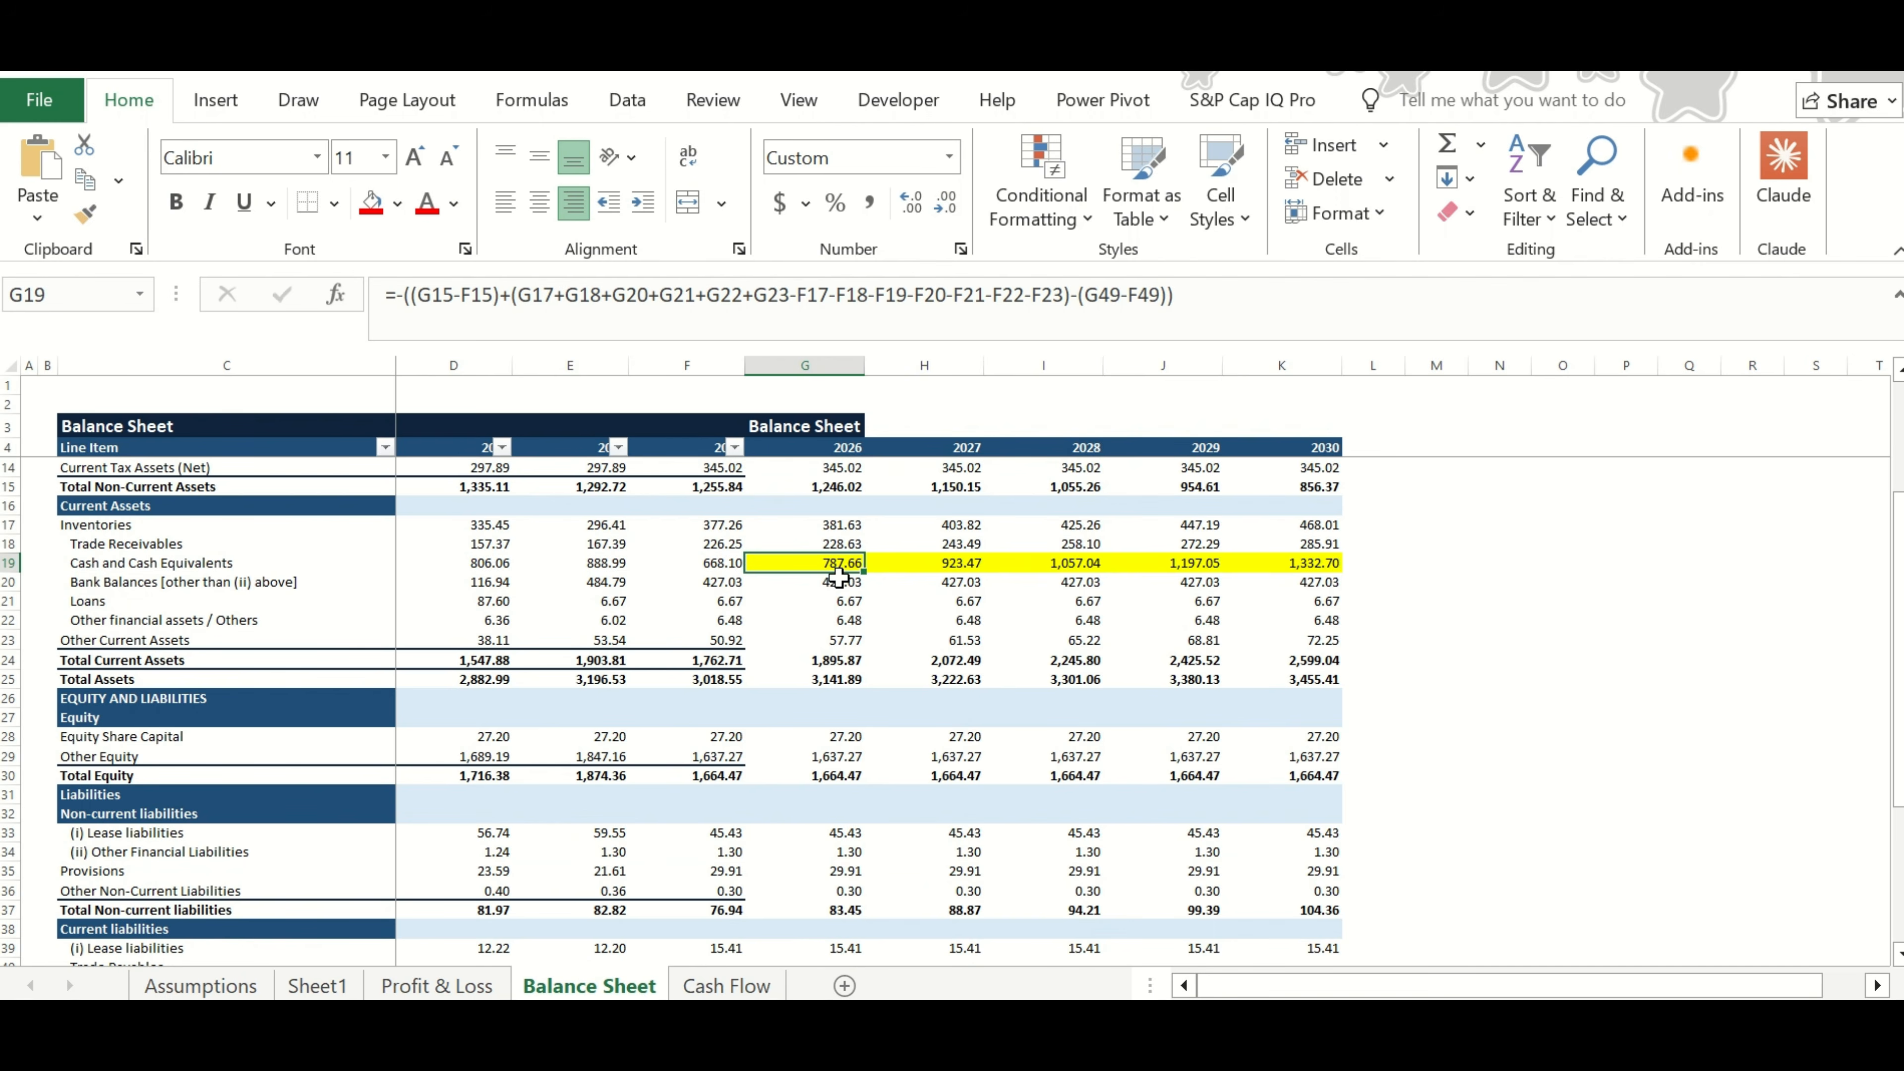
key("shift+Right")
key("shift+Right")
key("shift+Right")
key("shift+Right")
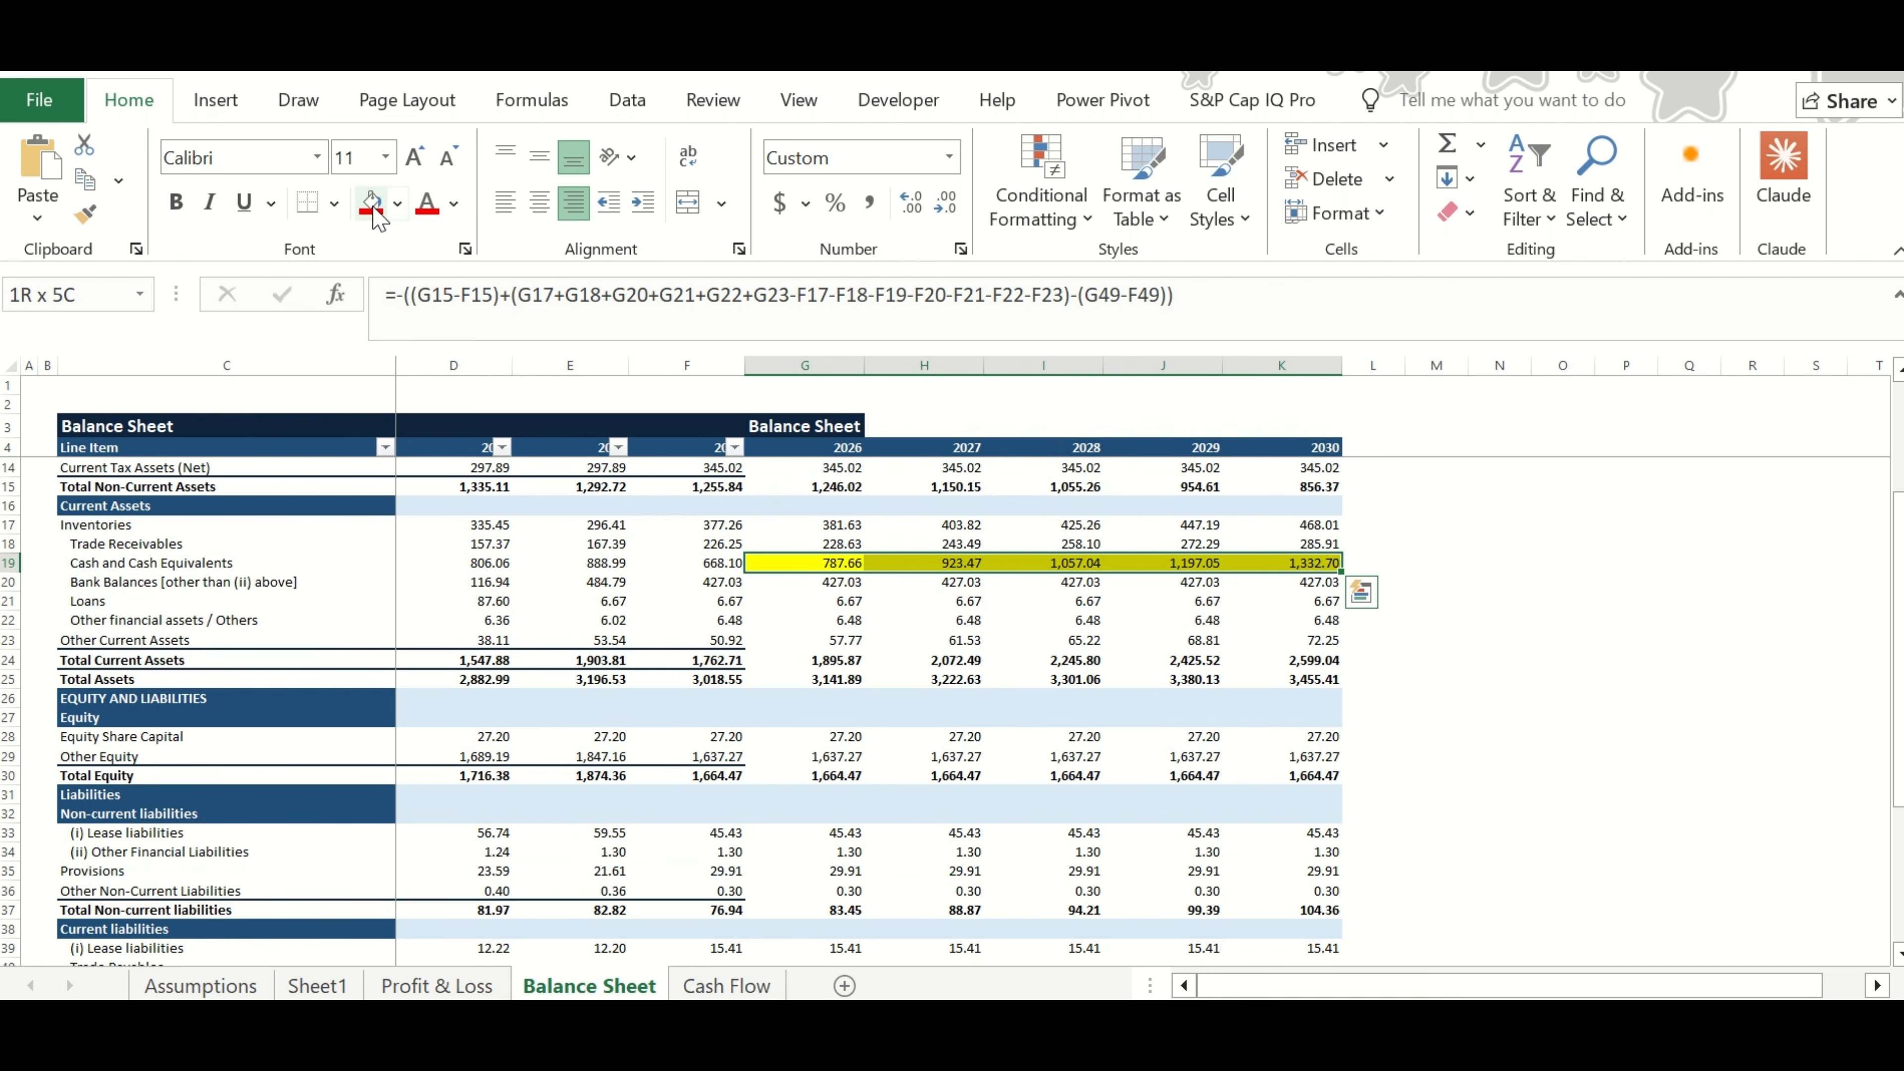
left_click(372, 210)
Review the Capital Work-in-Progress forecasts for 2026 to 2030, G8:K8, on the Balance Sheet.
scroll(820, 510, "up", 3)
left_click(820, 523)
type("40")
left_click_drag(820, 523, 1267, 522)
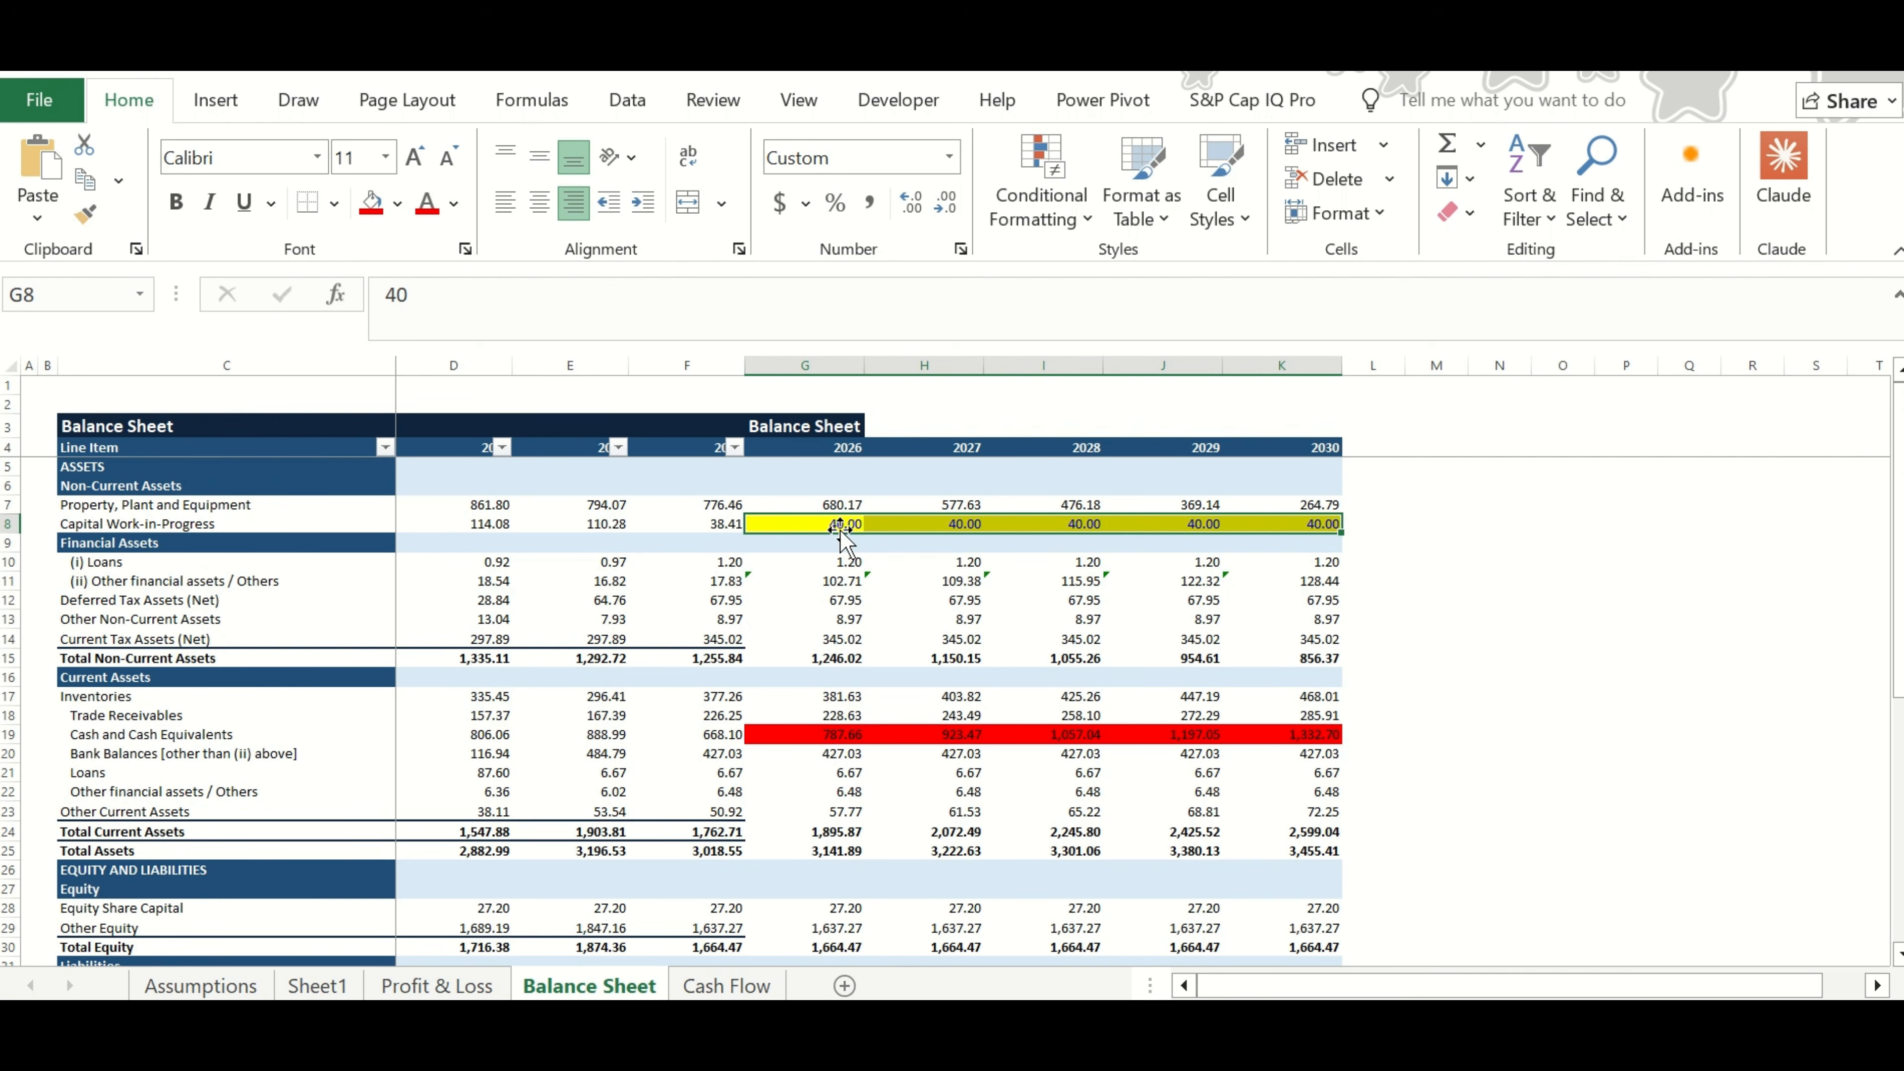
Inspect the 2026 Purchase of Property, Plant and Equipment formula in G28 on the Cash Flow sheet.
left_click(727, 986)
scroll(853, 681, "down", 2)
scroll(852, 681, "up", 2)
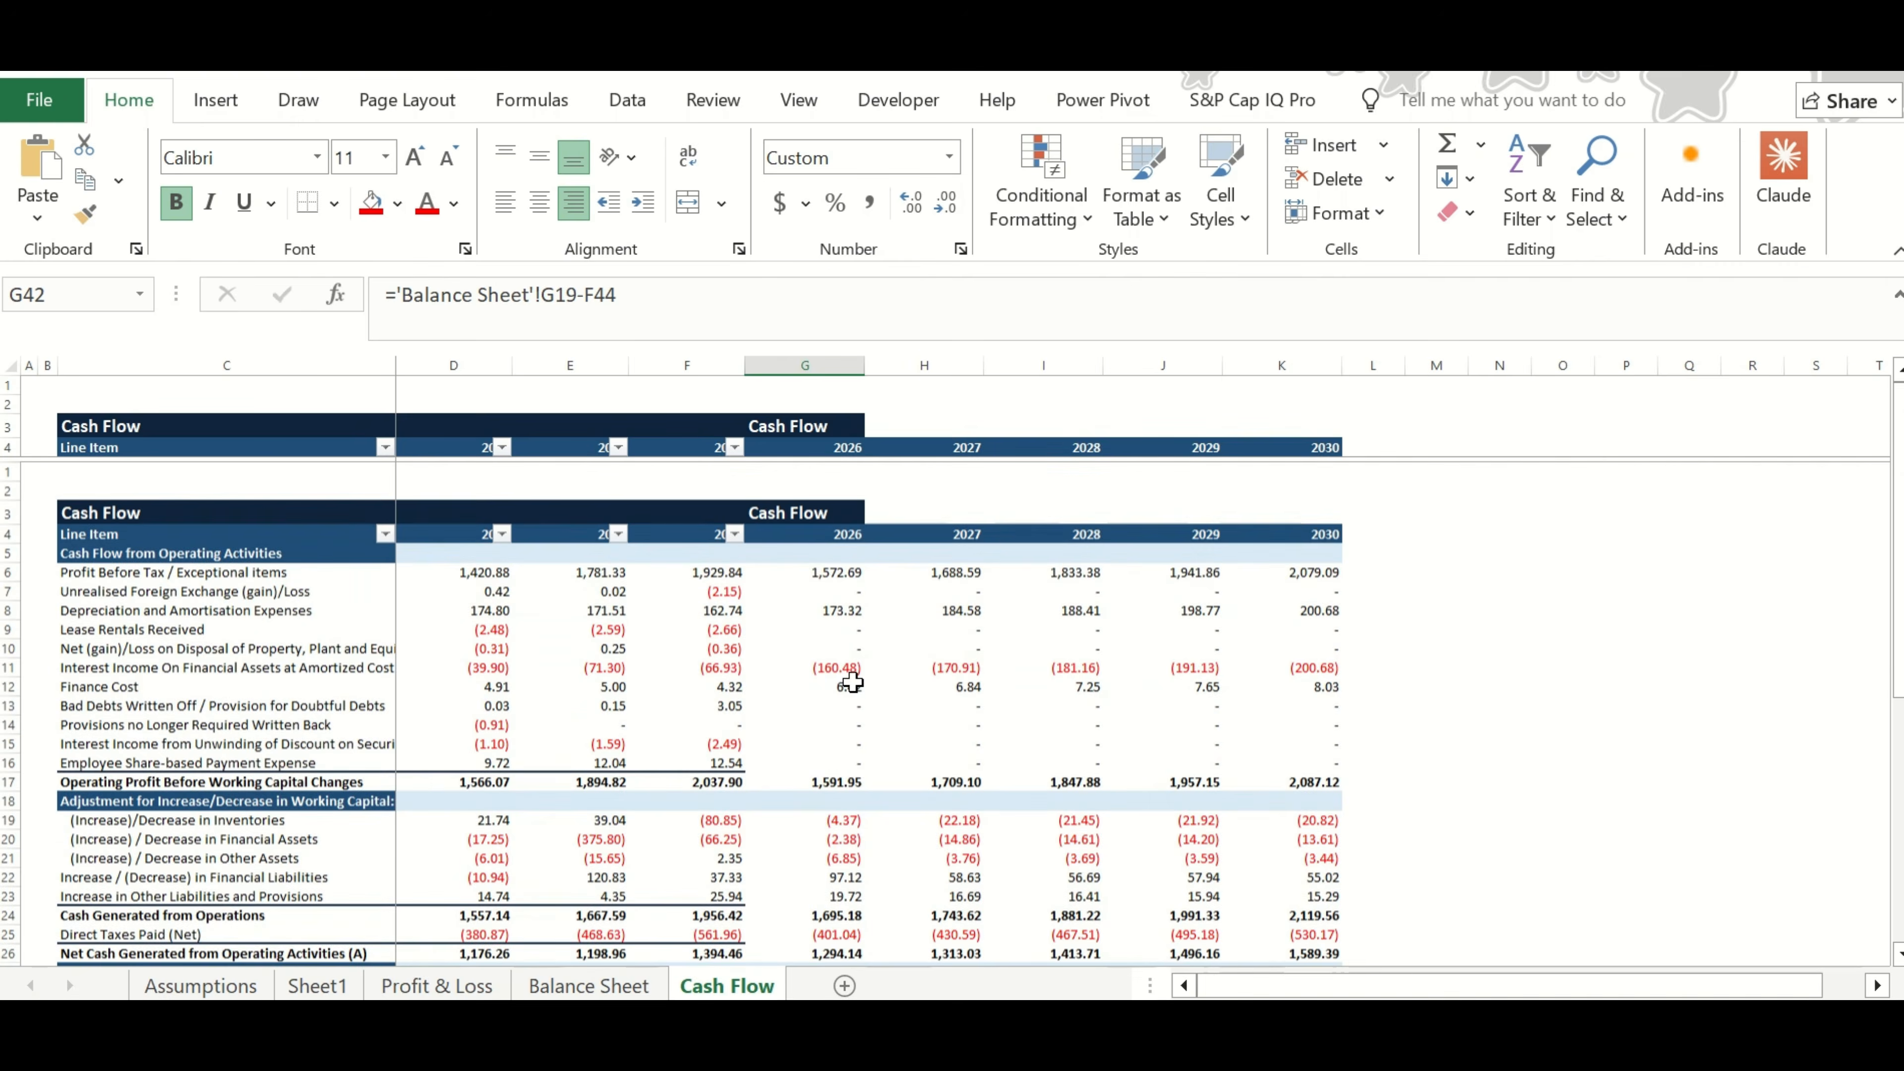
scroll(852, 681, "down", 1)
scroll(853, 738, "down", 1)
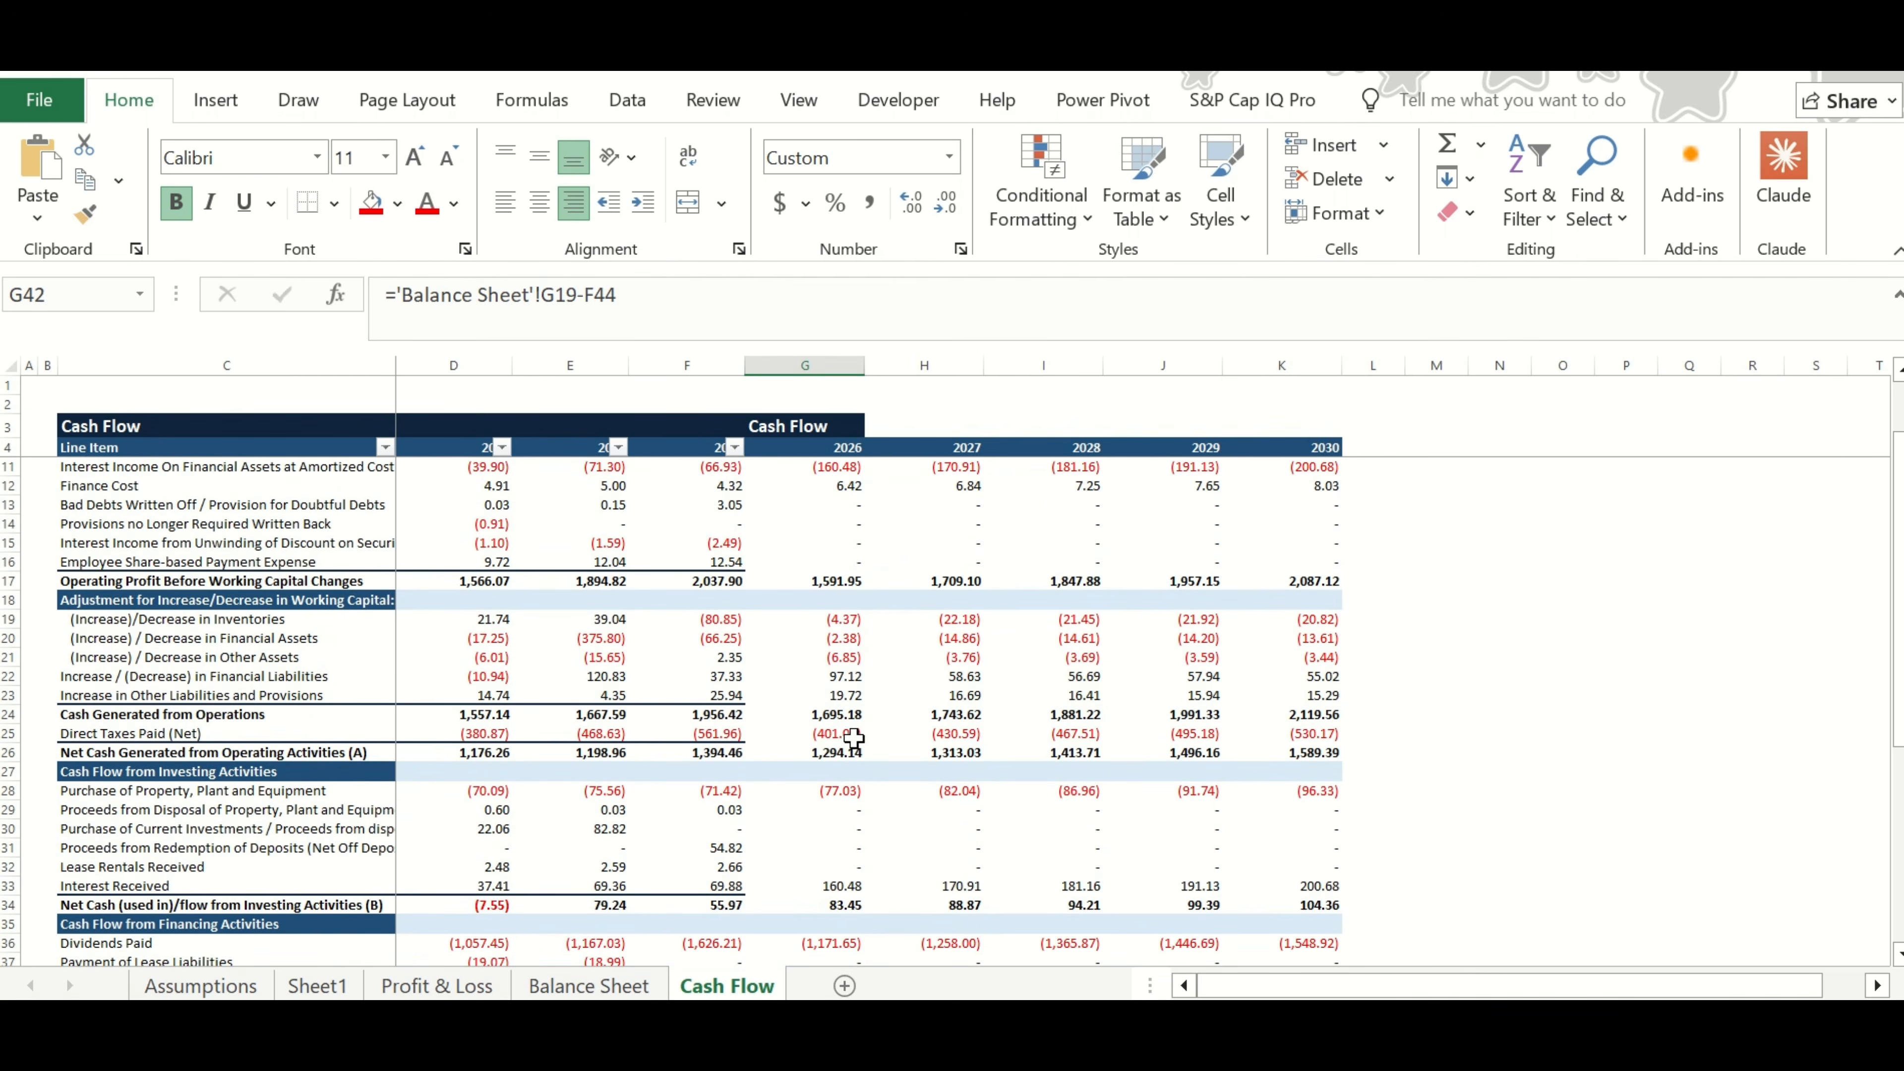
left_click(841, 792)
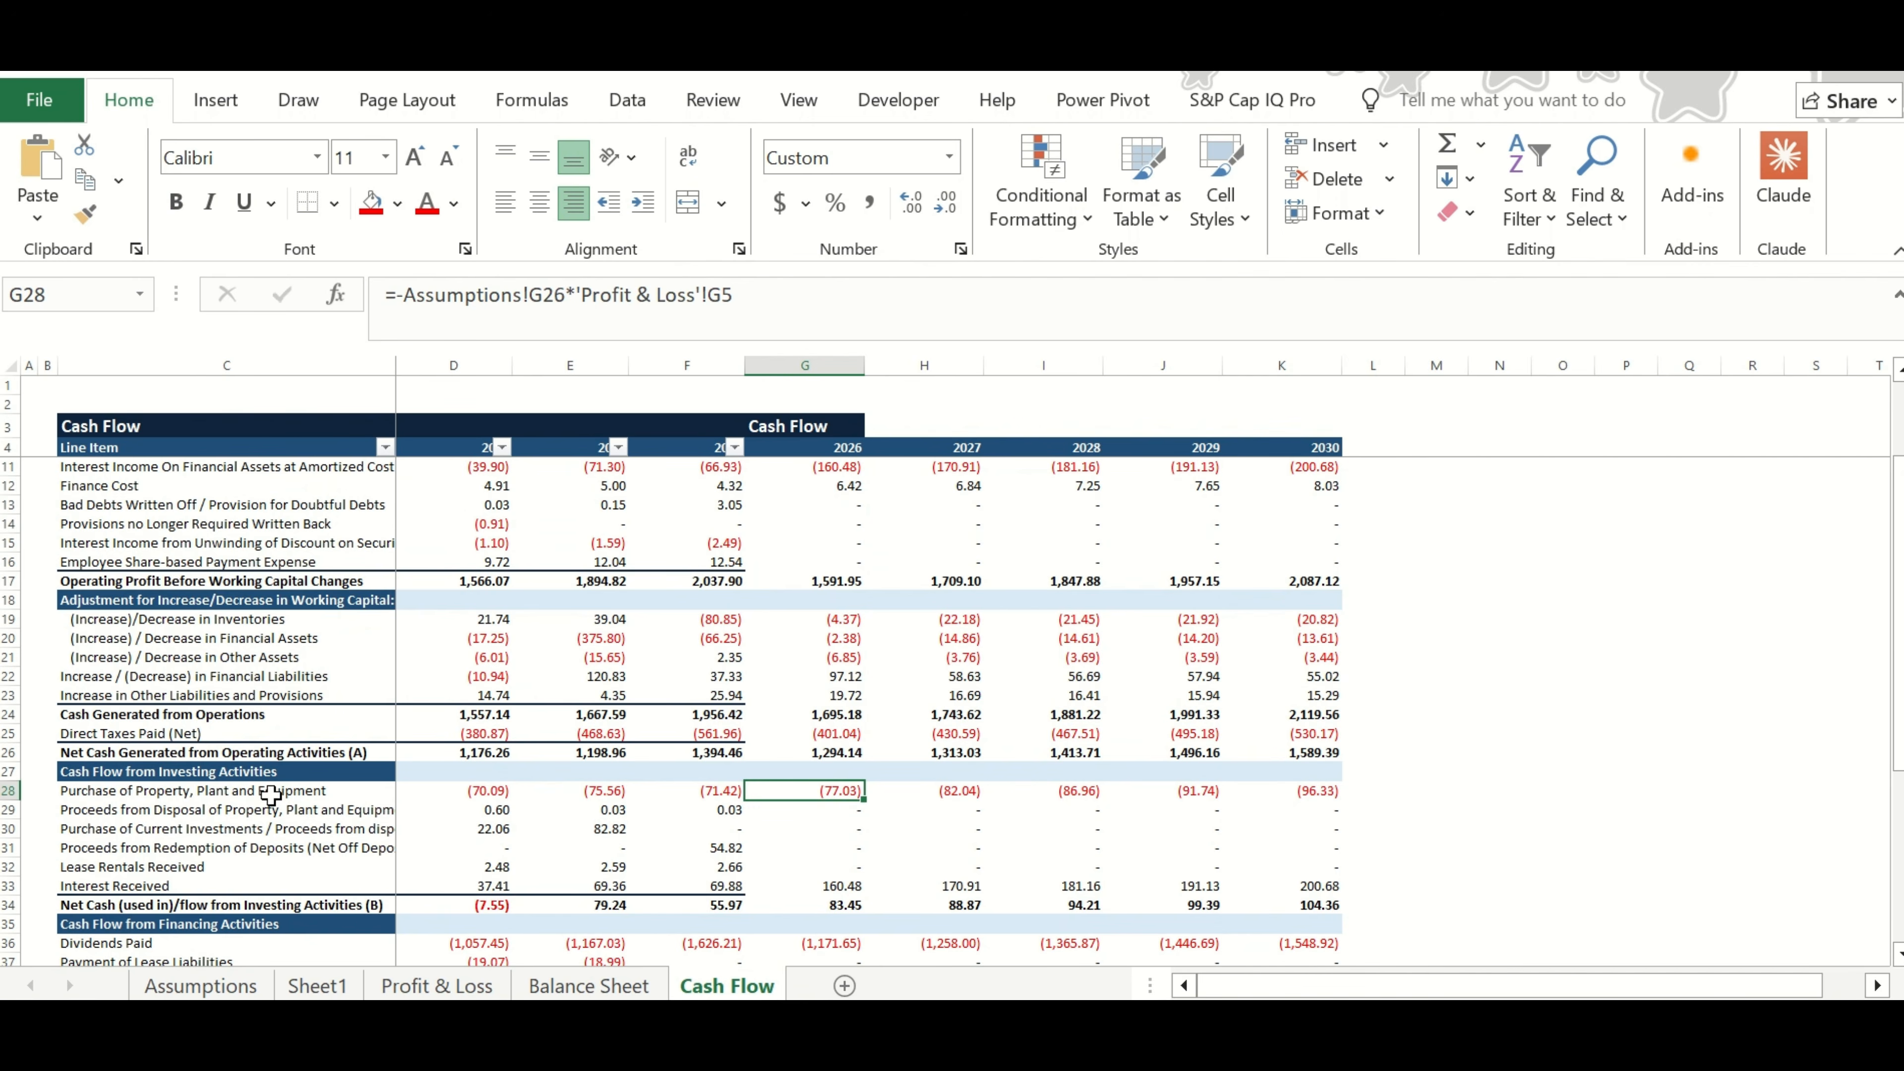
double_click(843, 786)
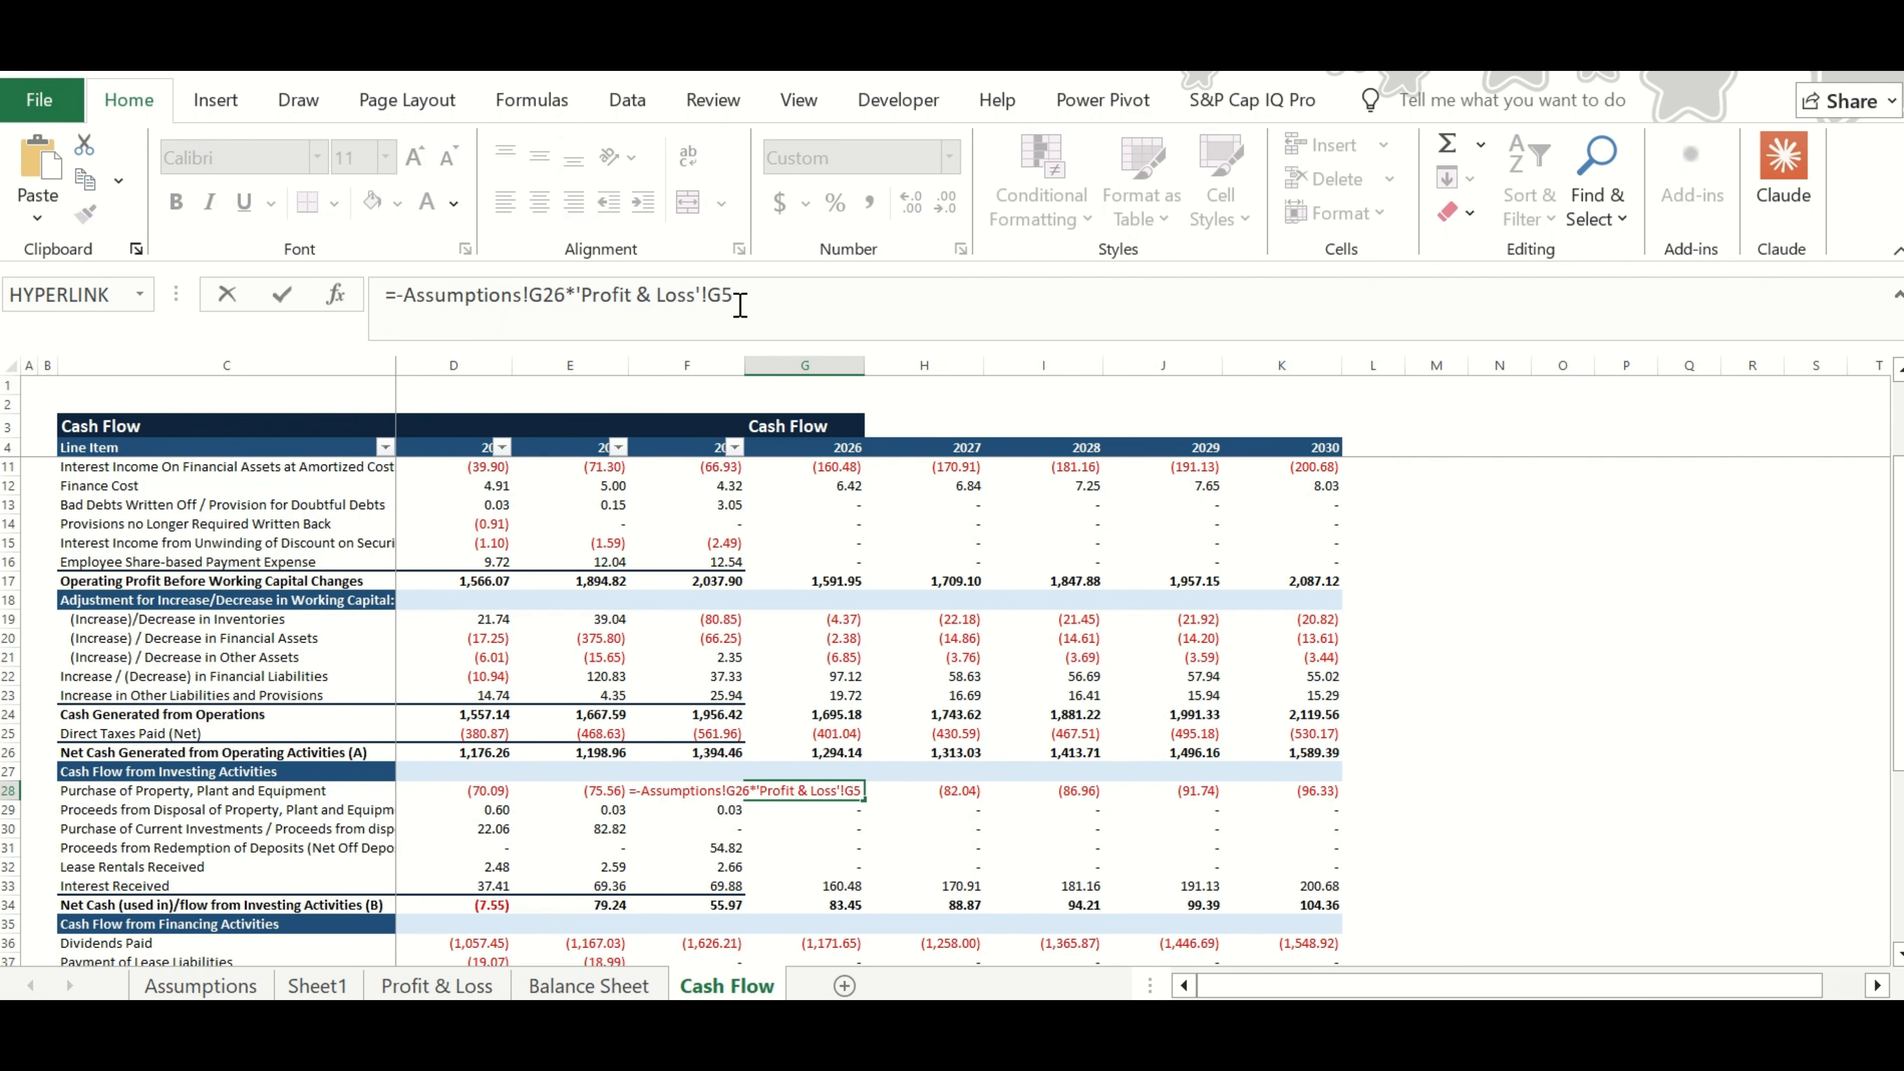
key("Escape")
Check the Capex (% of Revenue) driver and its 2025 formula in F26 on the Assumptions sheet.
left_click(225, 986)
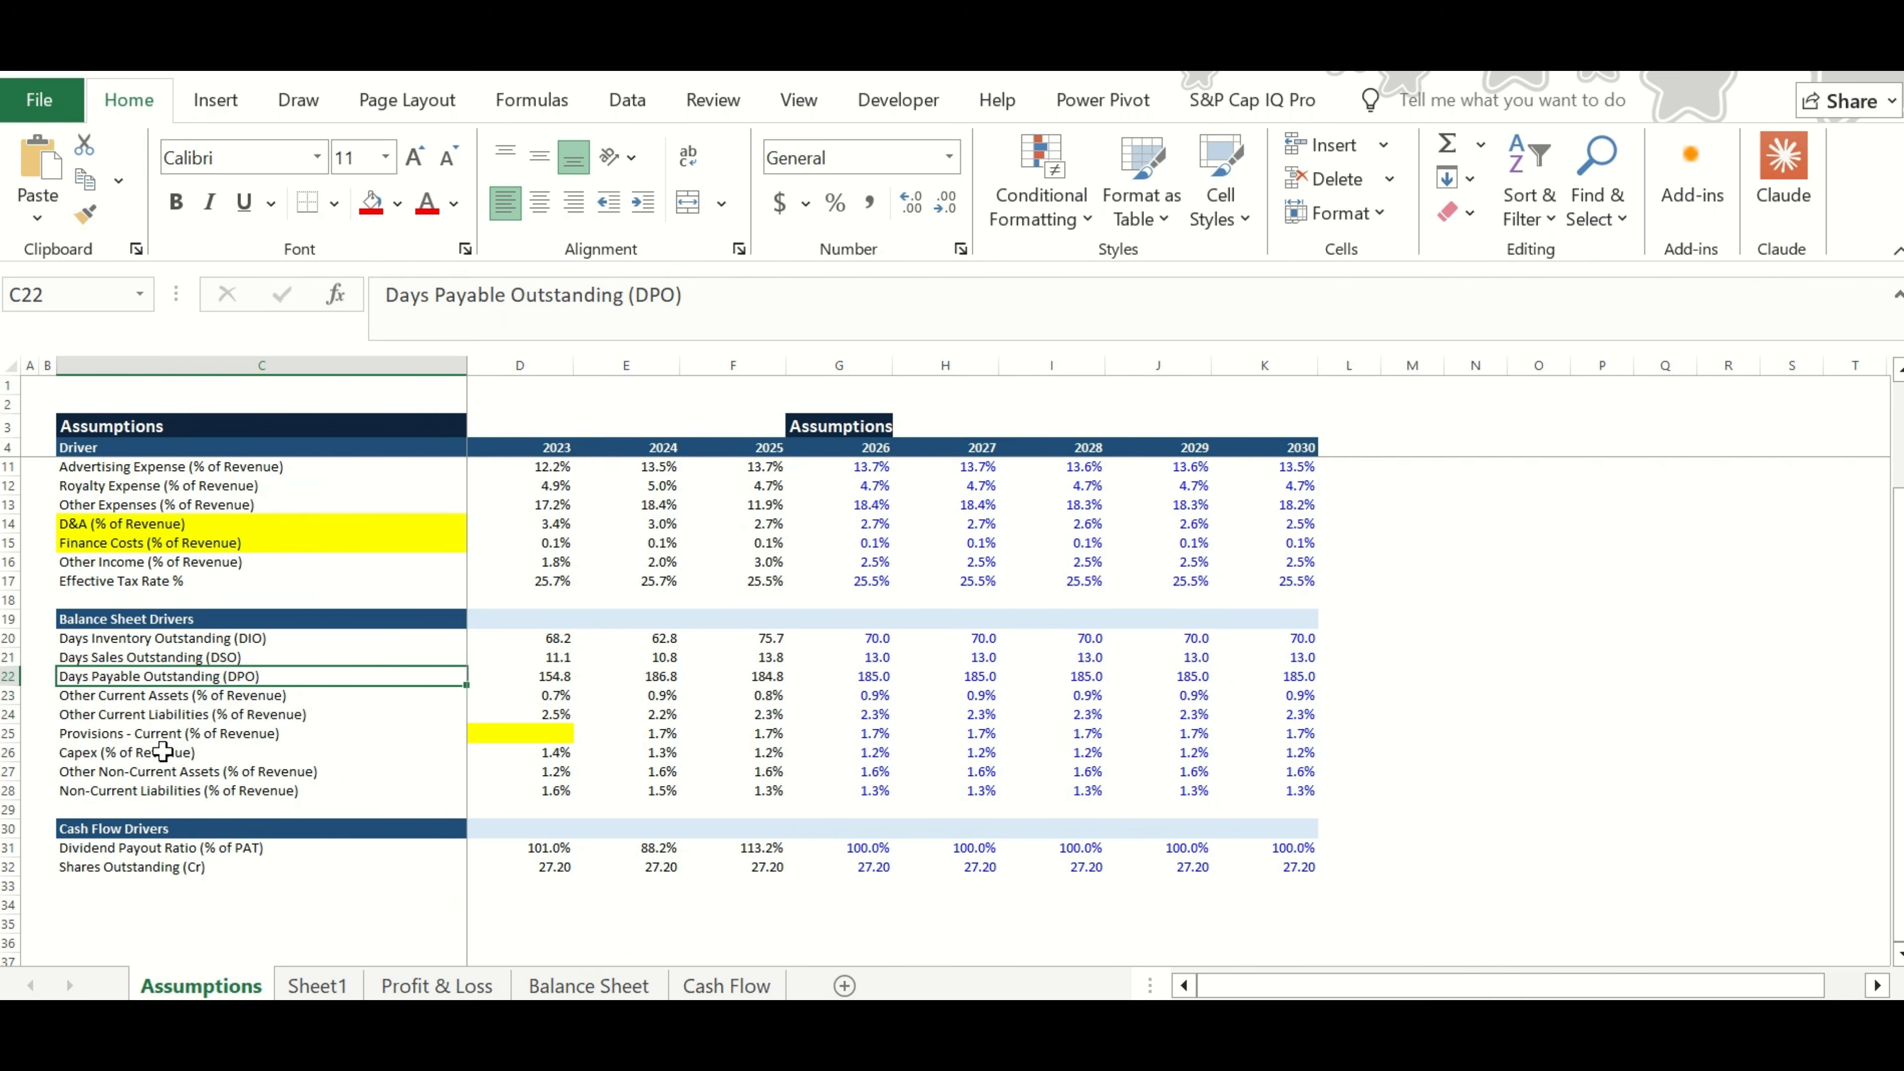
left_click(164, 752)
left_click(773, 753)
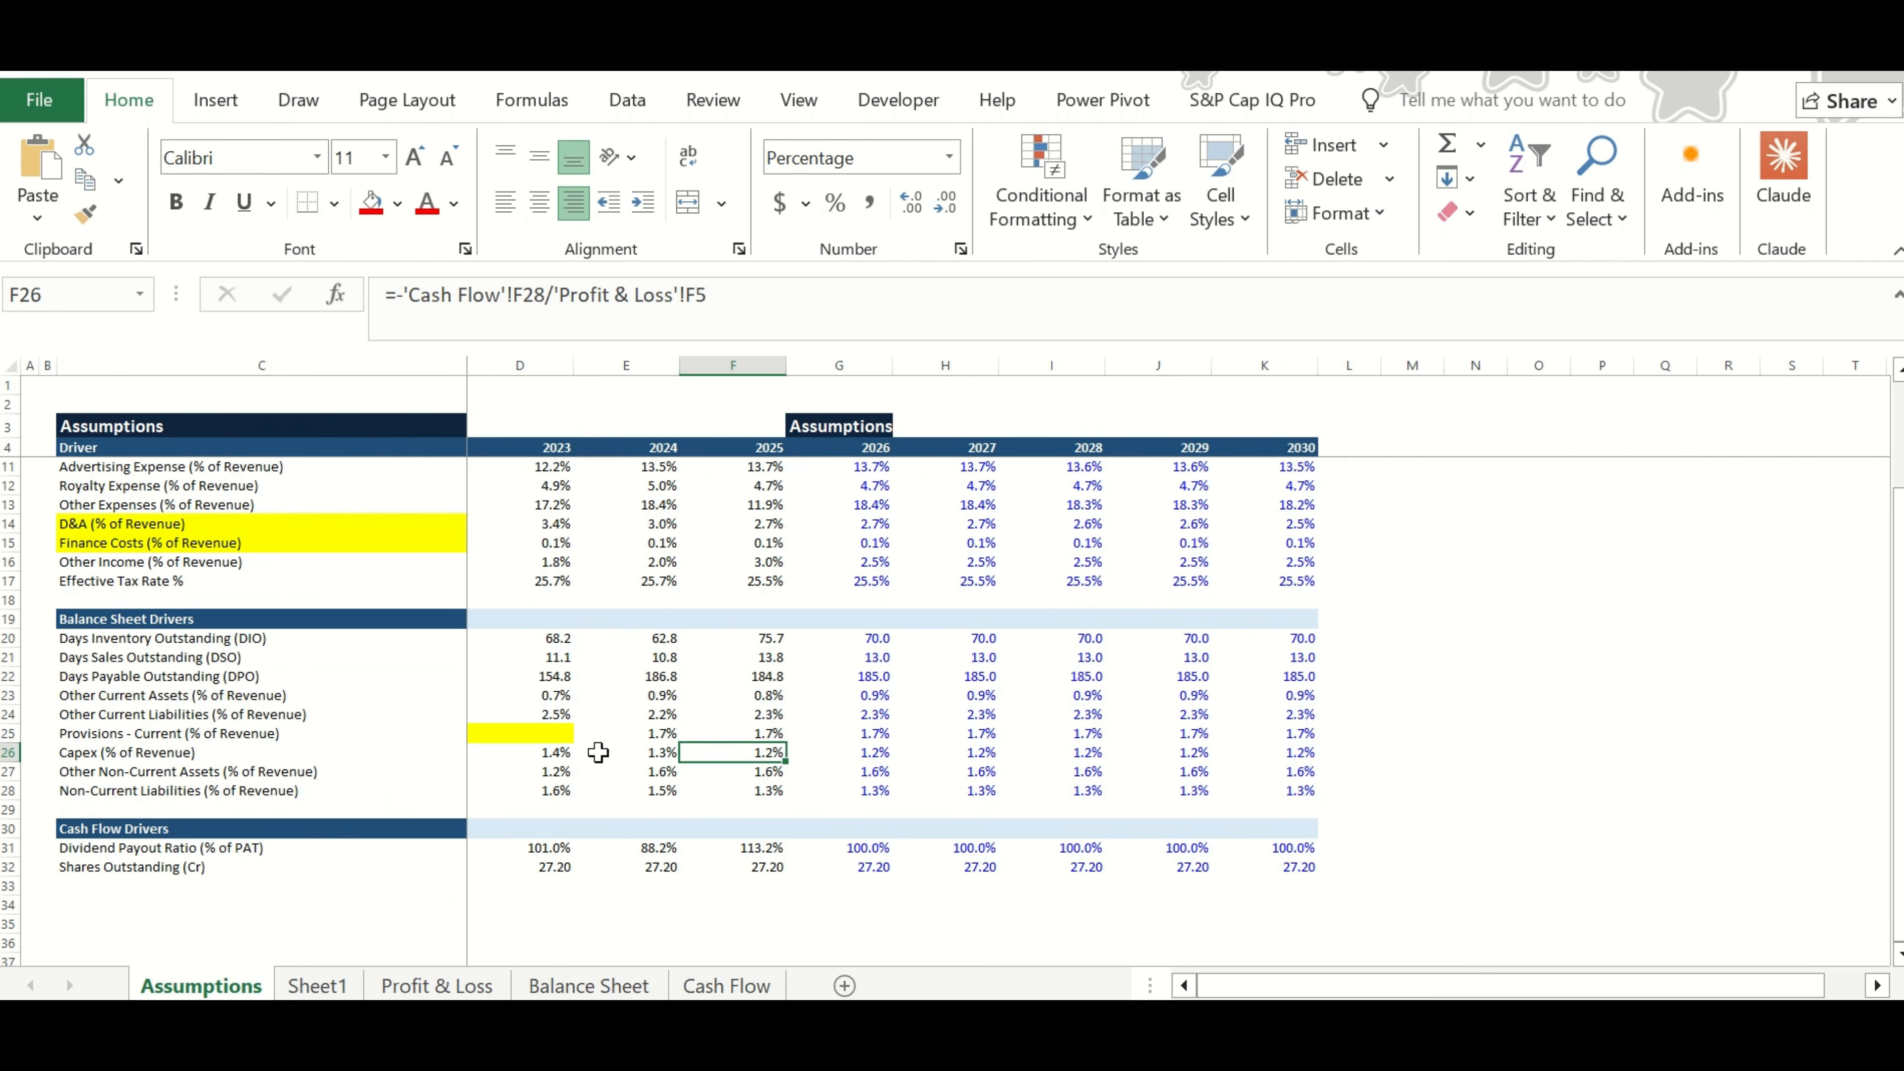
scroll(598, 753, "up", 2)
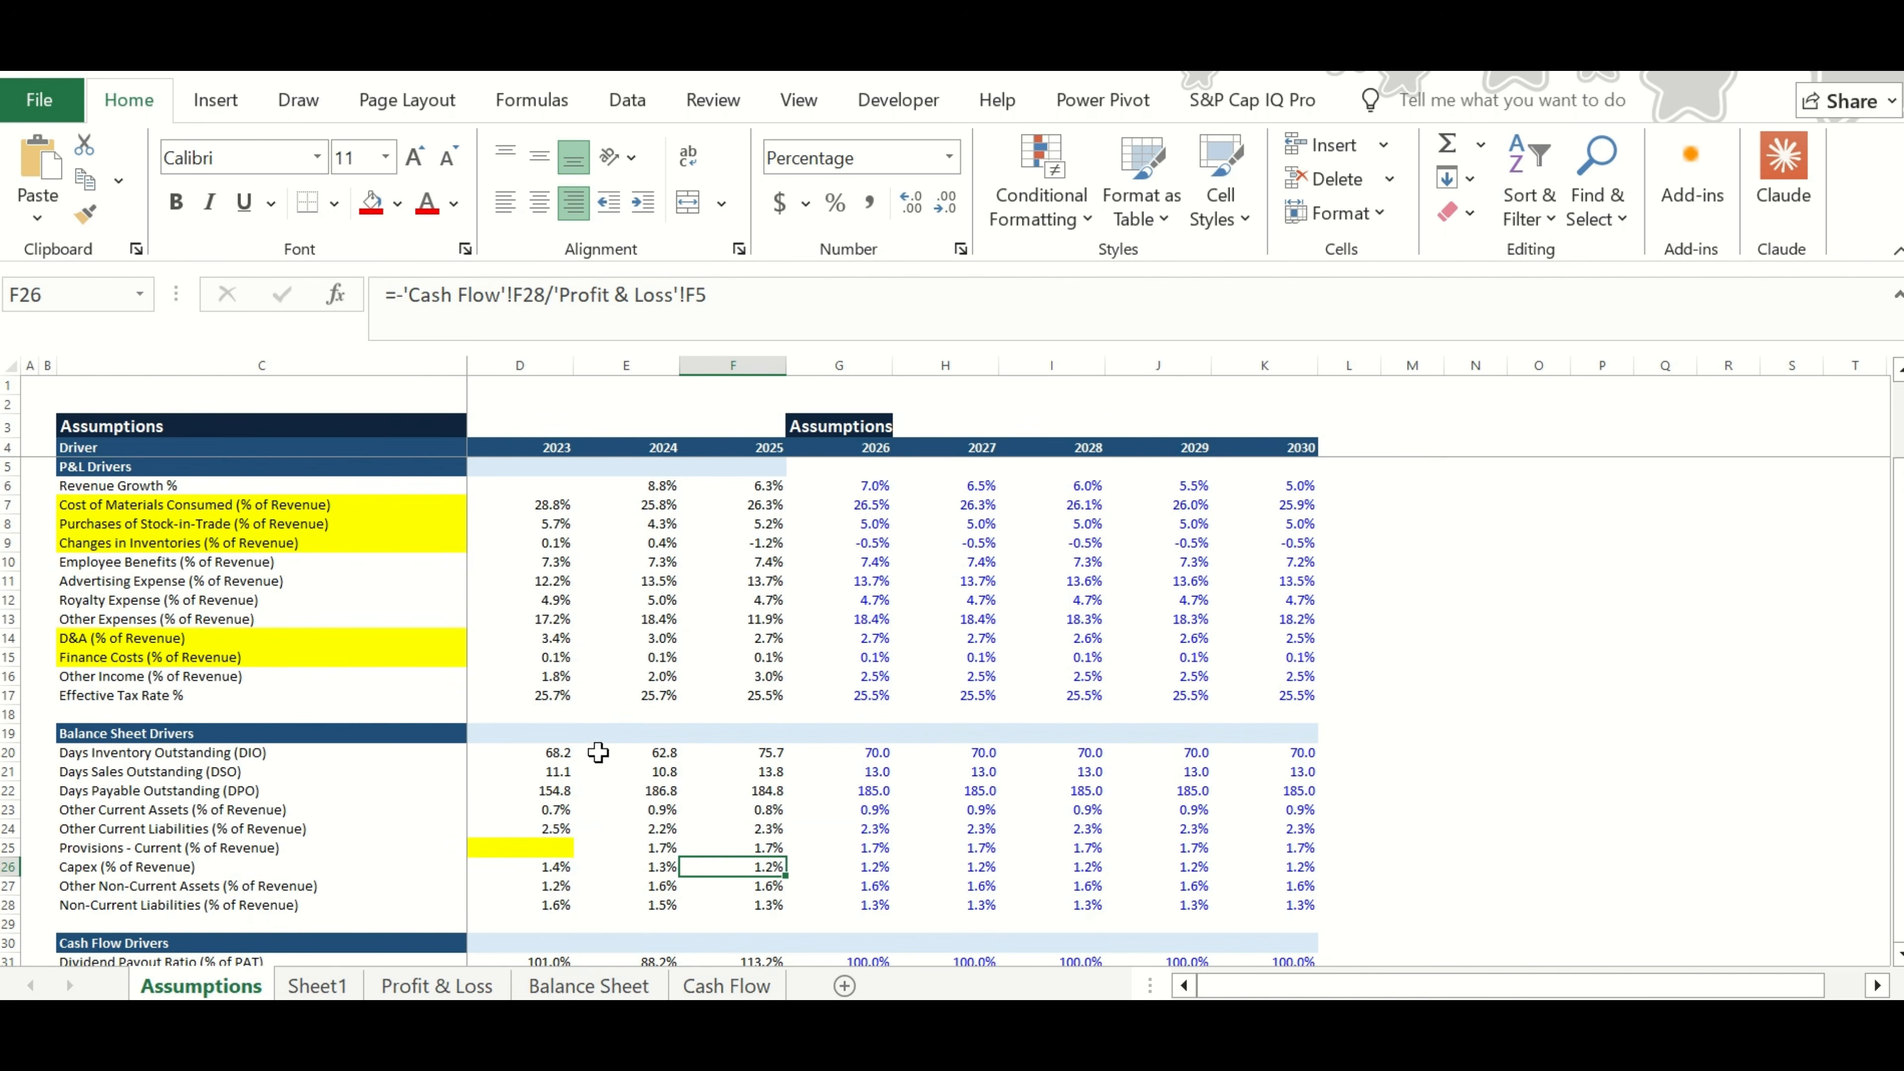
Compare the Cash Flow sheet's Purchase of Property, Plant and Equipment forecasts in row 28 with the Balance Sheet's fixed-asset and Capital Work-in-Progress rows.
left_click(439, 986)
left_click(726, 986)
left_click(832, 791)
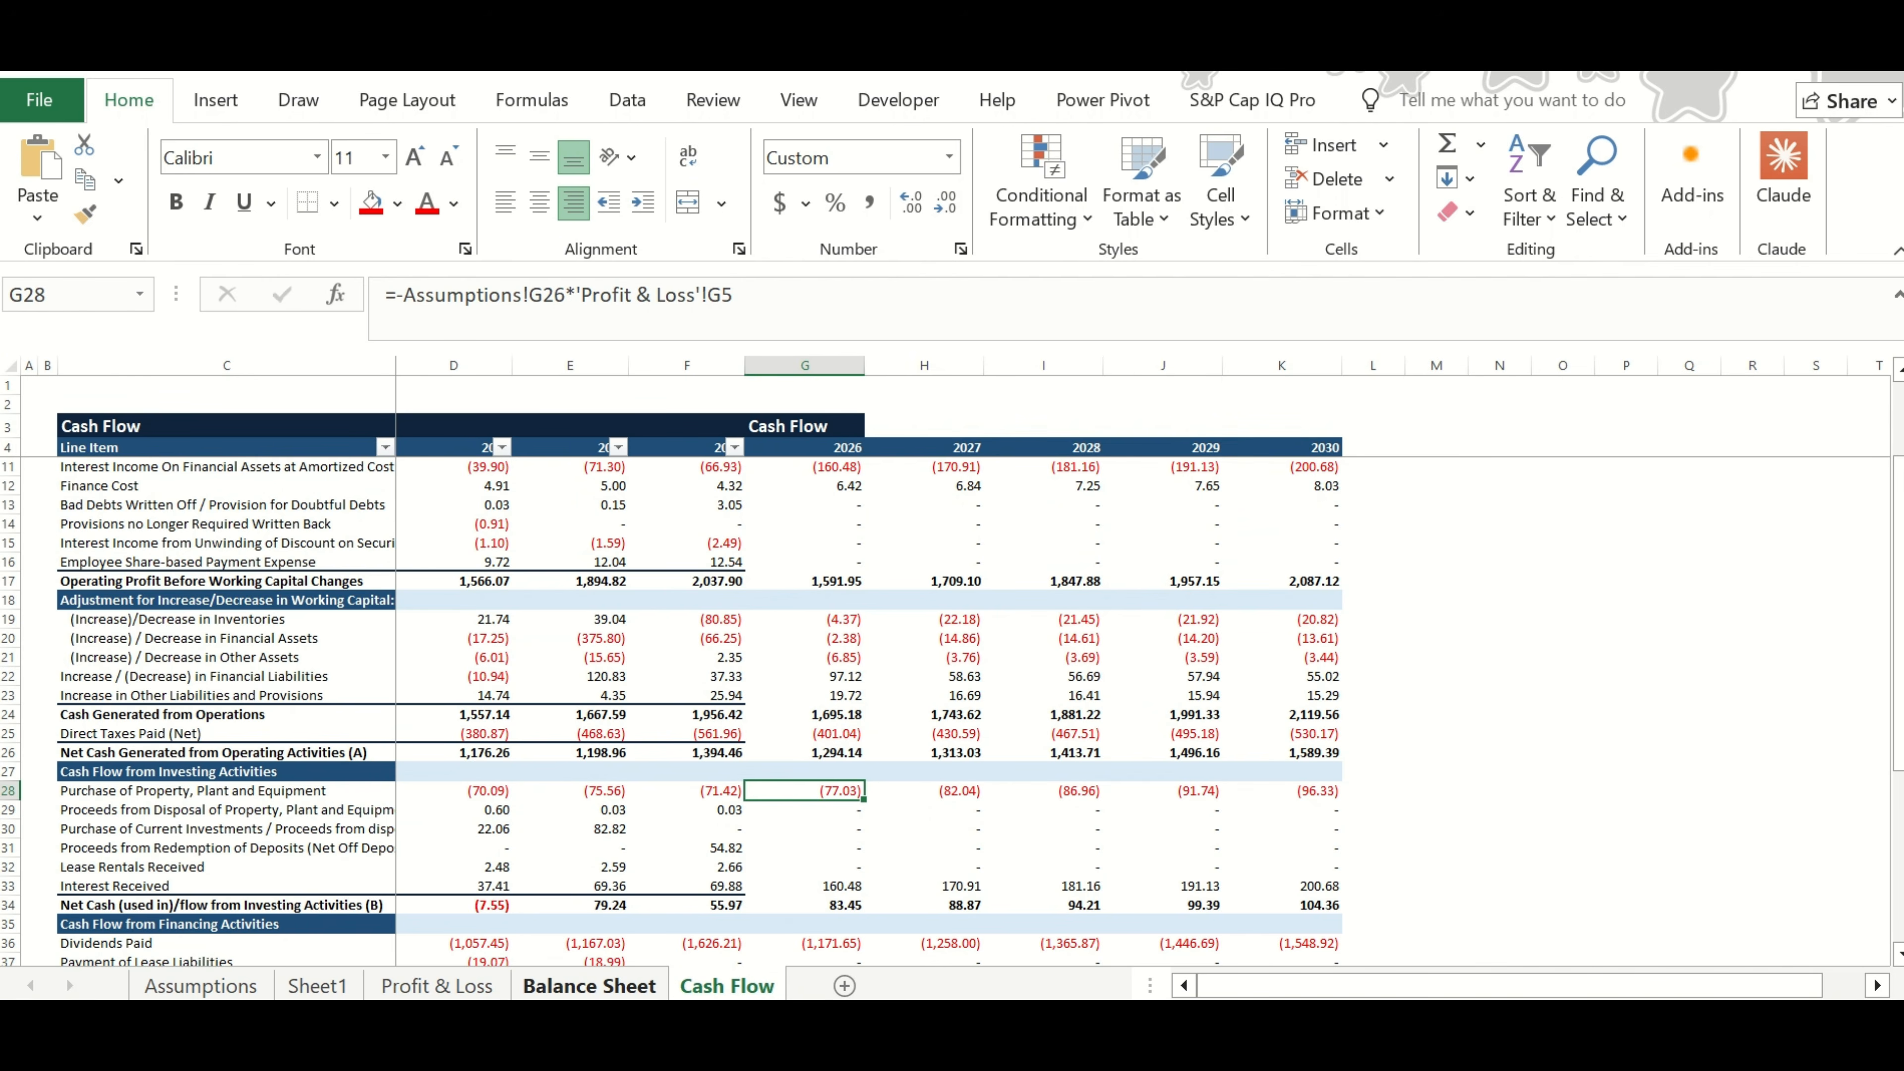
left_click(589, 987)
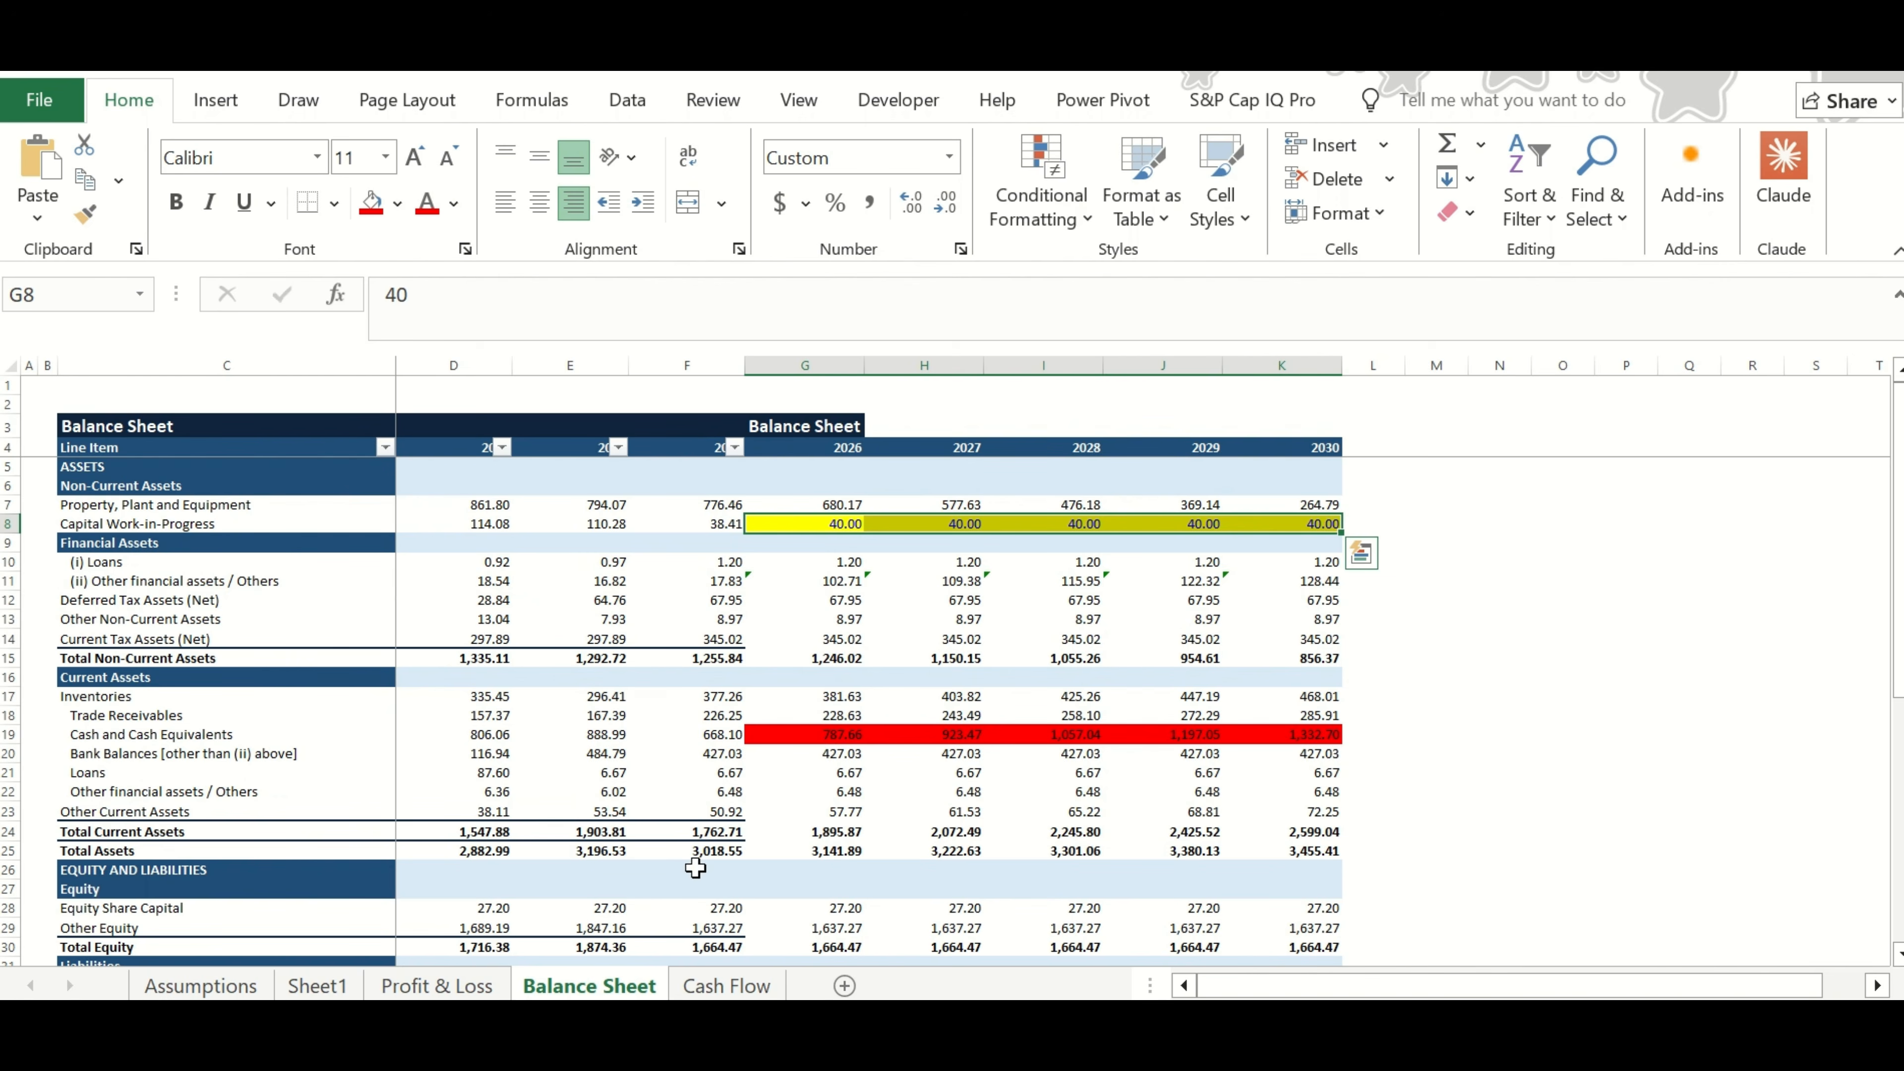
left_click(740, 988)
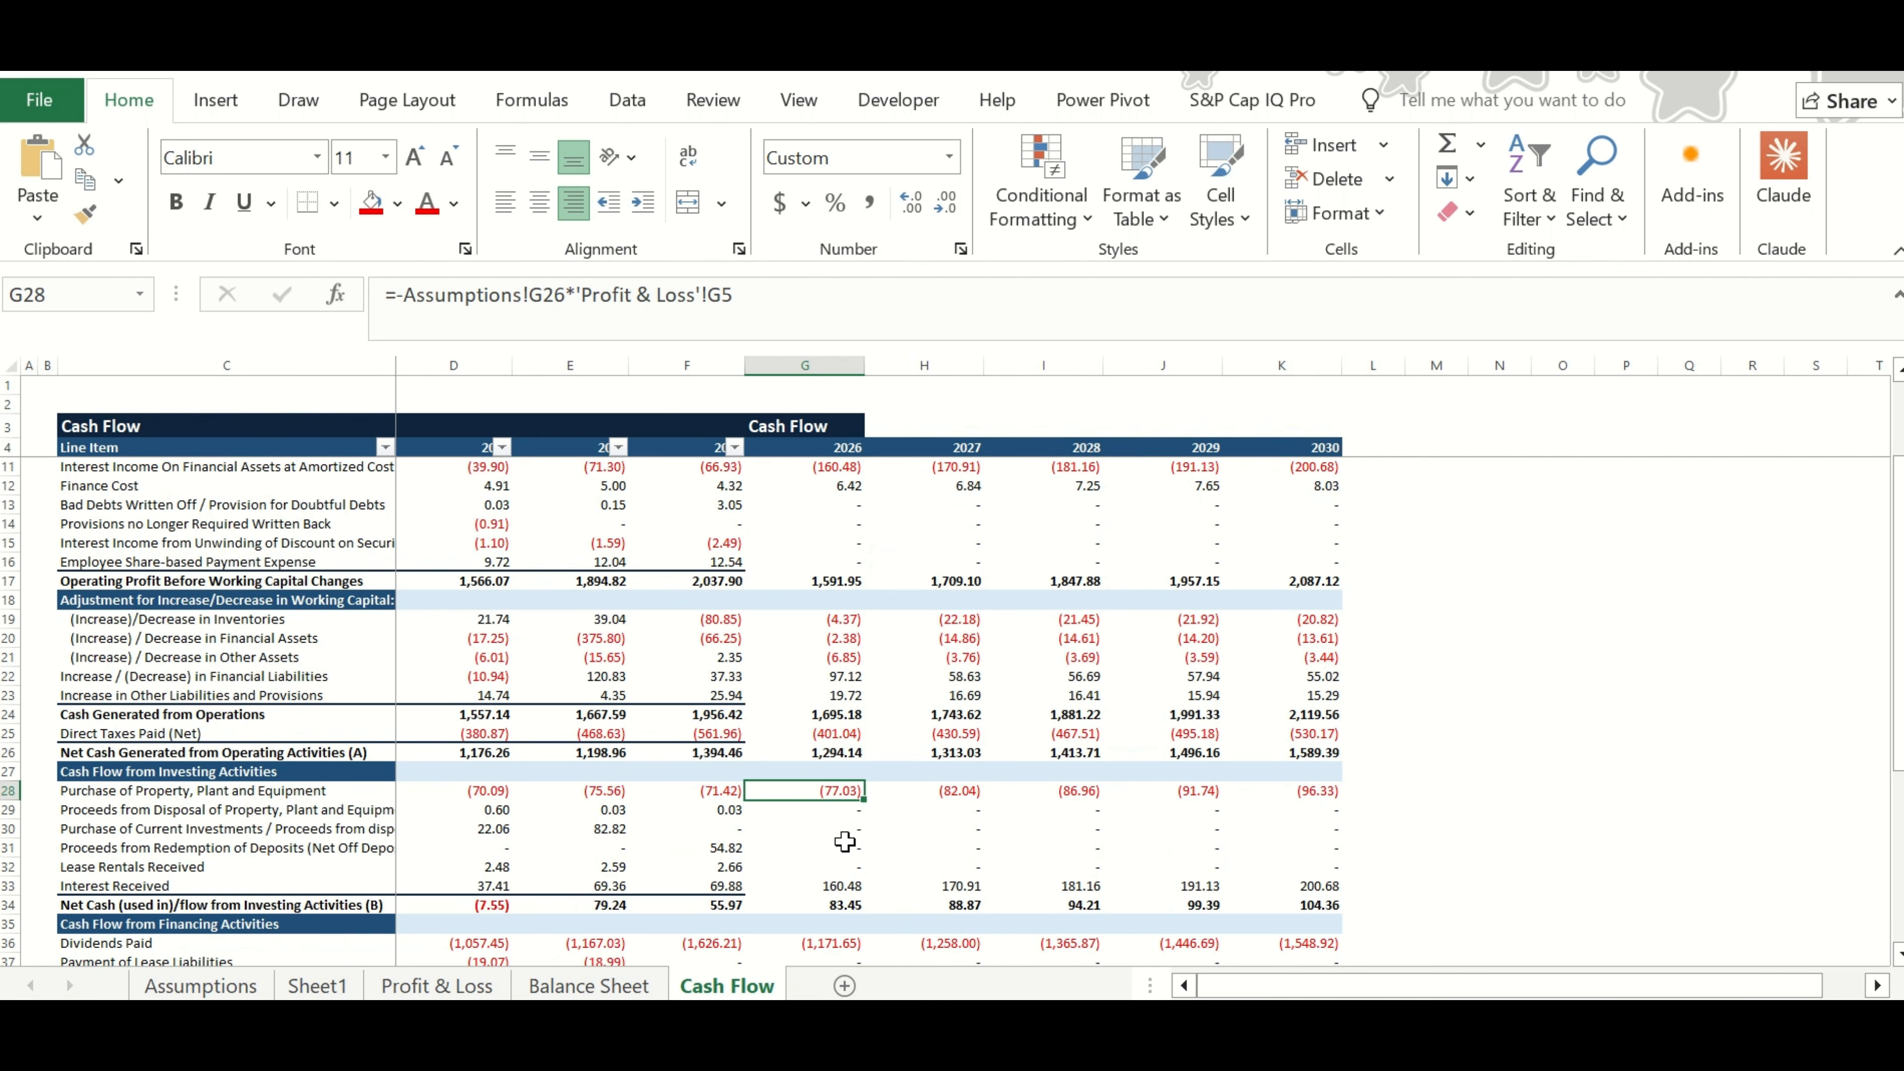
left_click(637, 988)
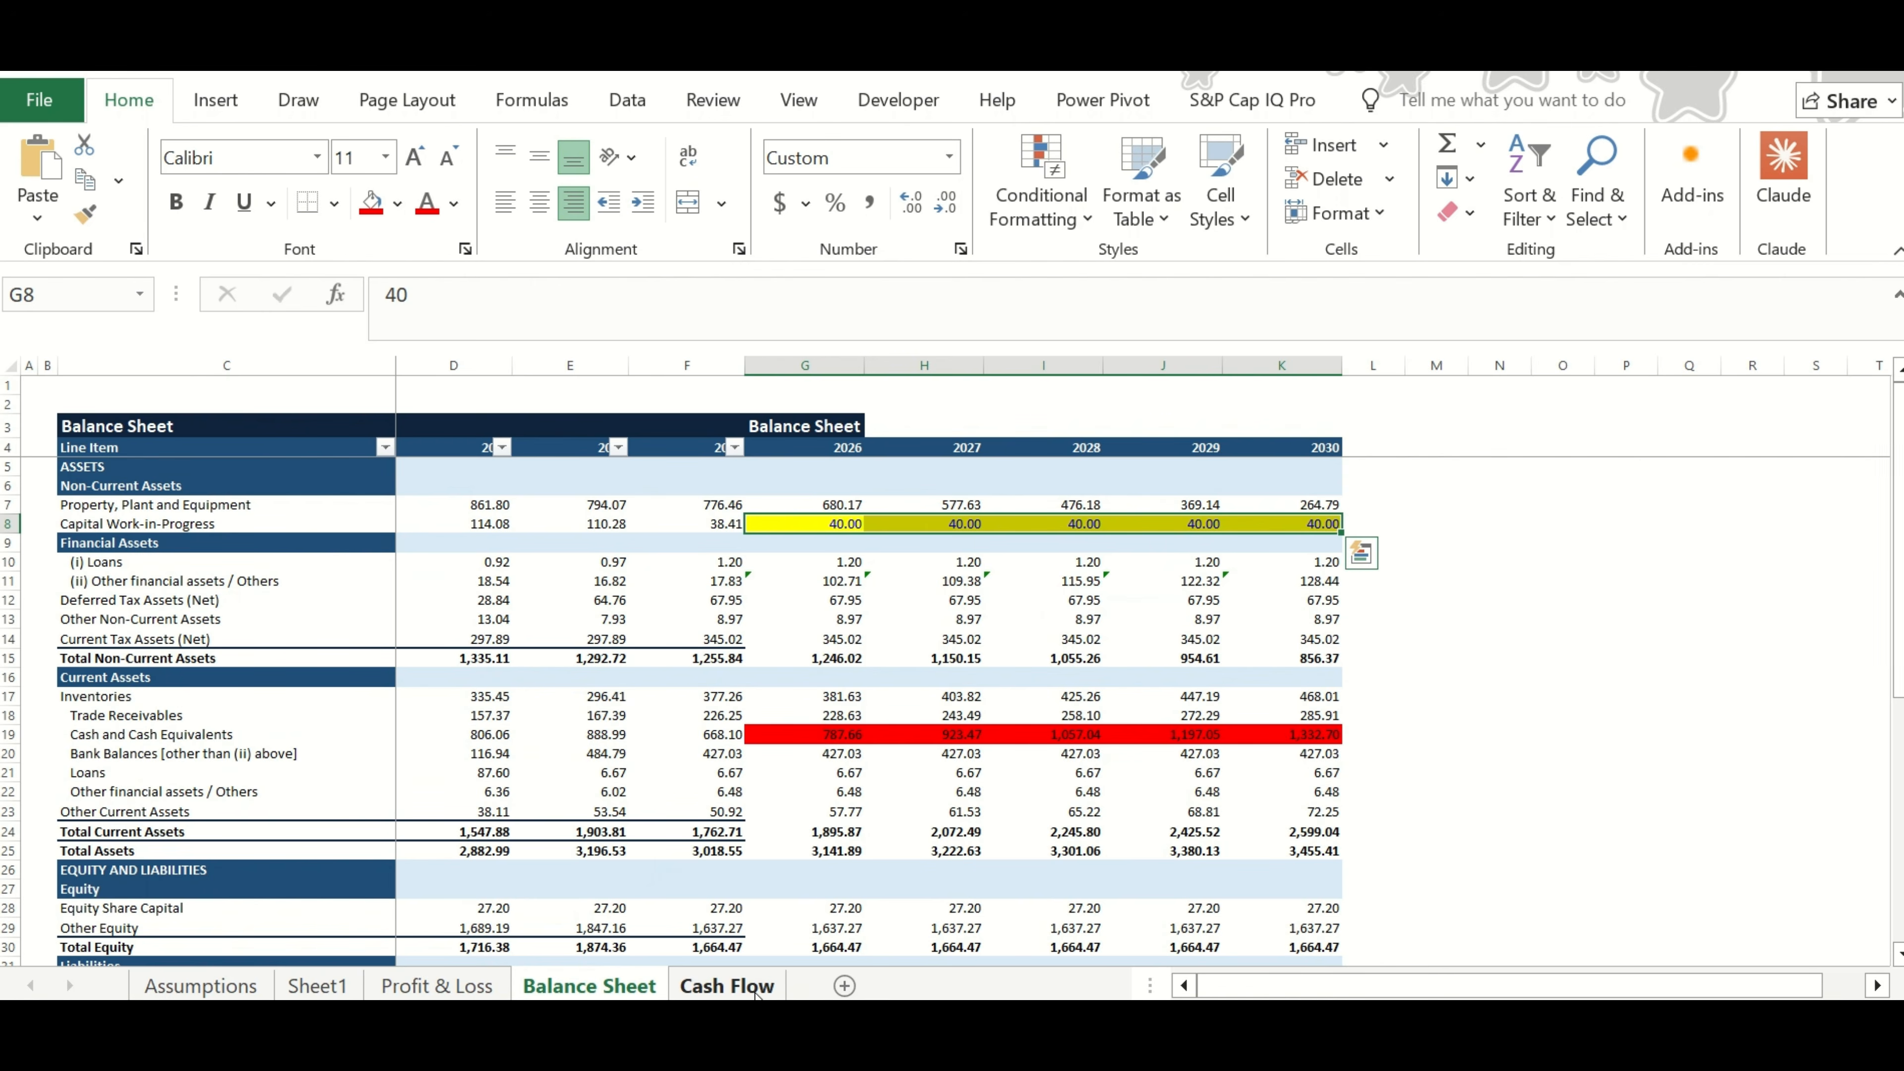
left_click(726, 985)
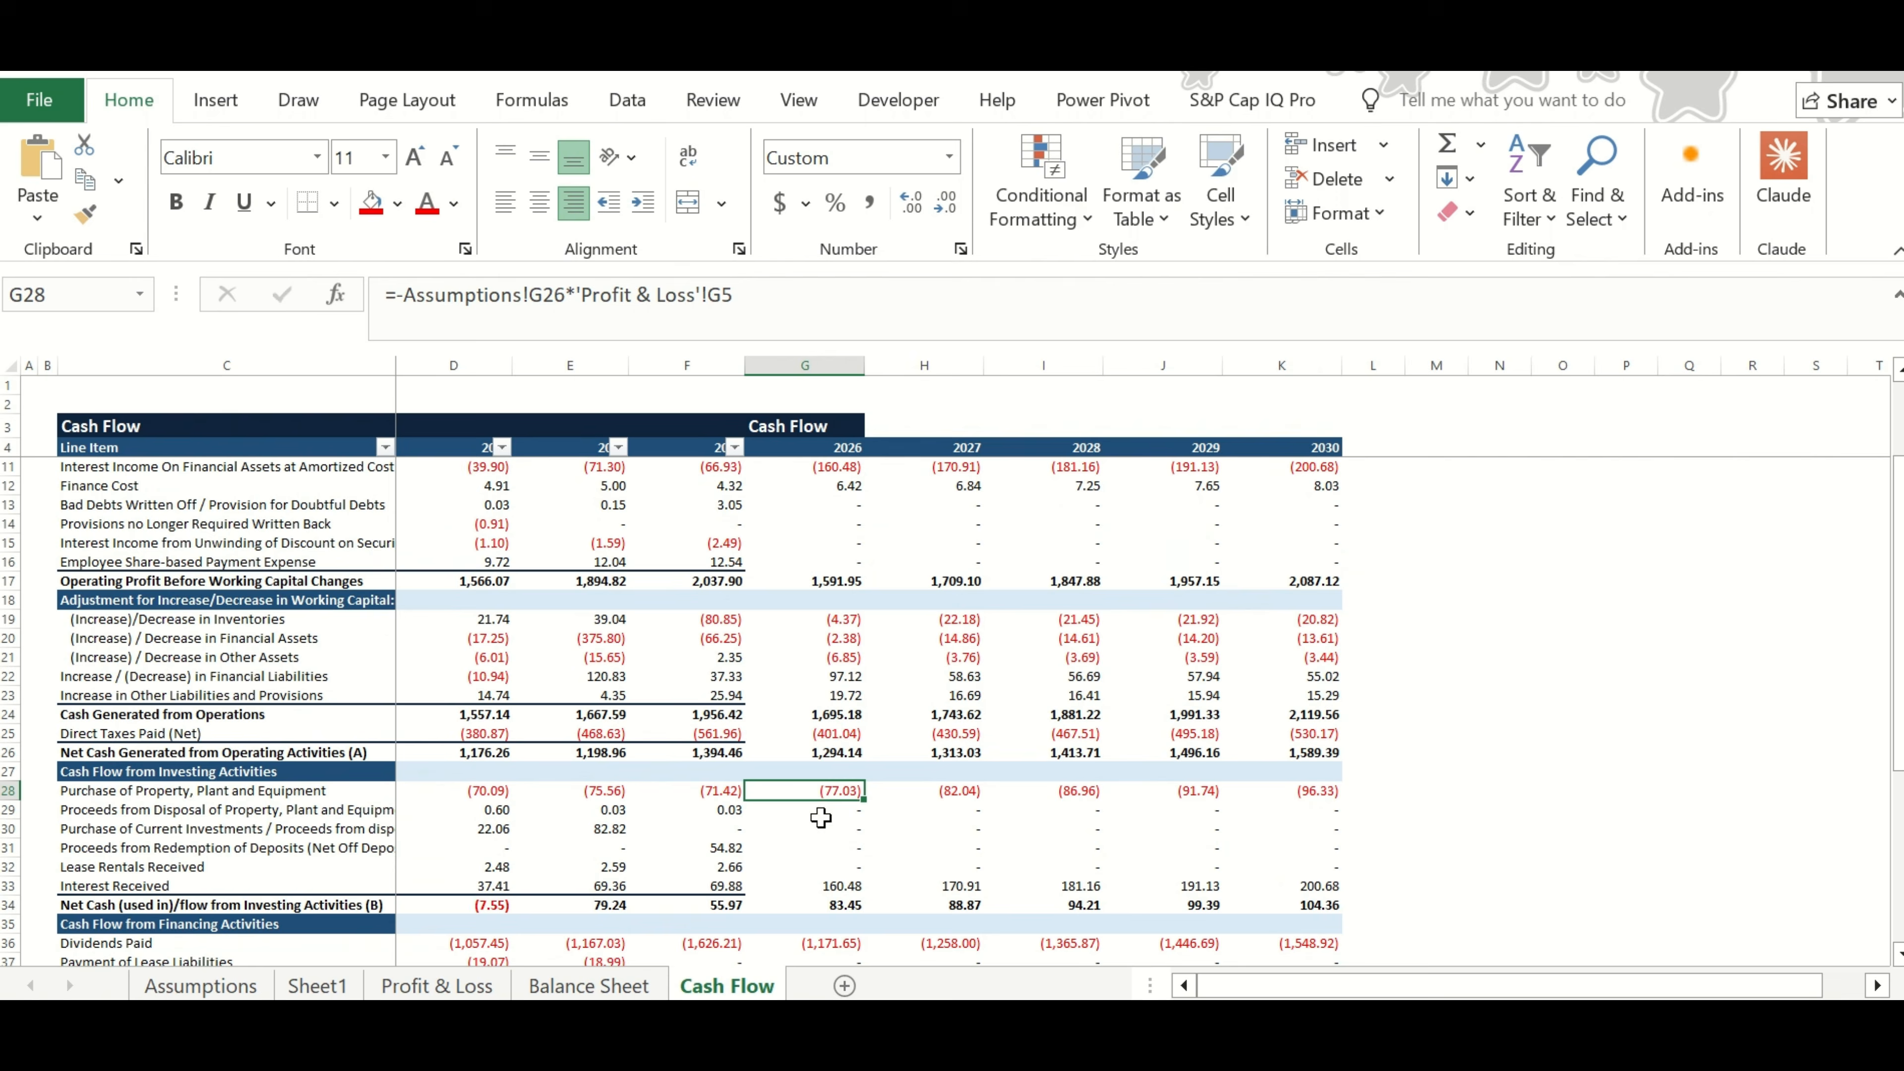
left_click(1332, 787)
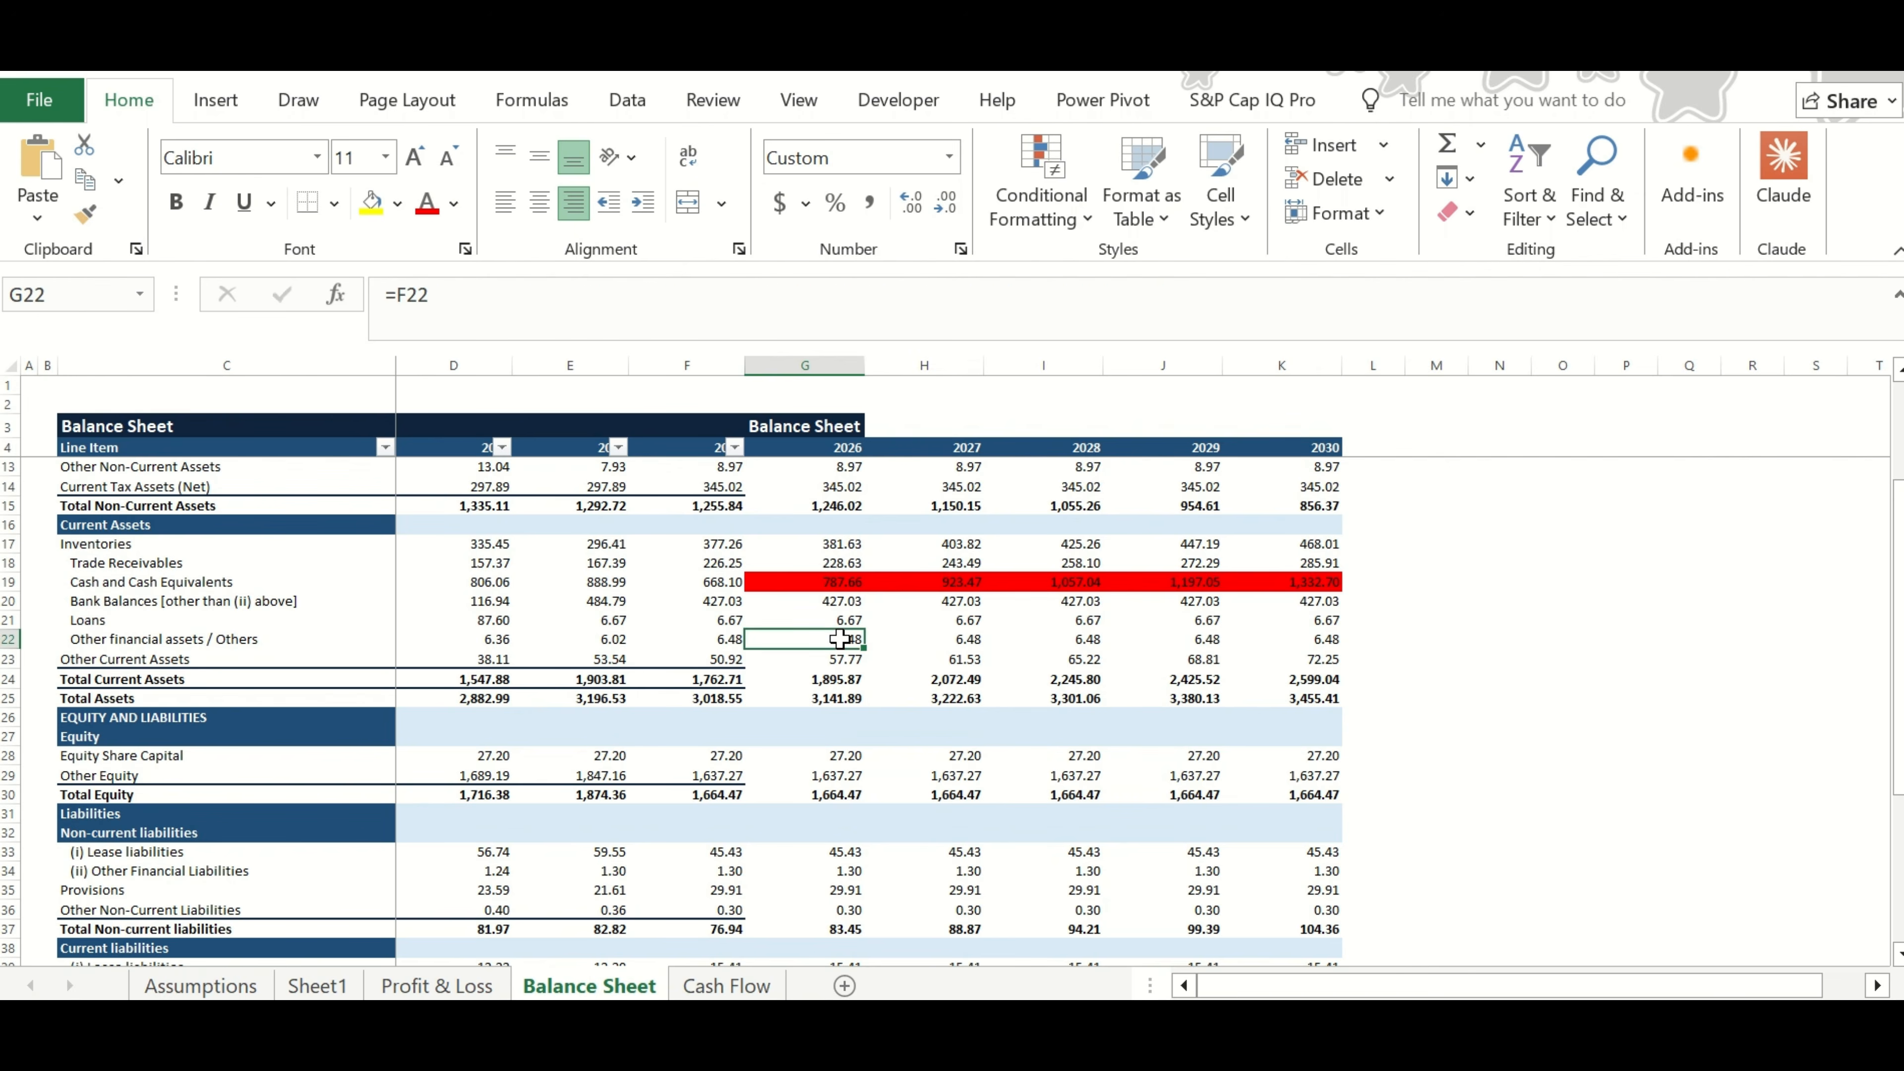
Review the Balance Sheet's 2026 formulas in column G from Cash and Cash Equivalents to Equity Share Capital.
key("Up")
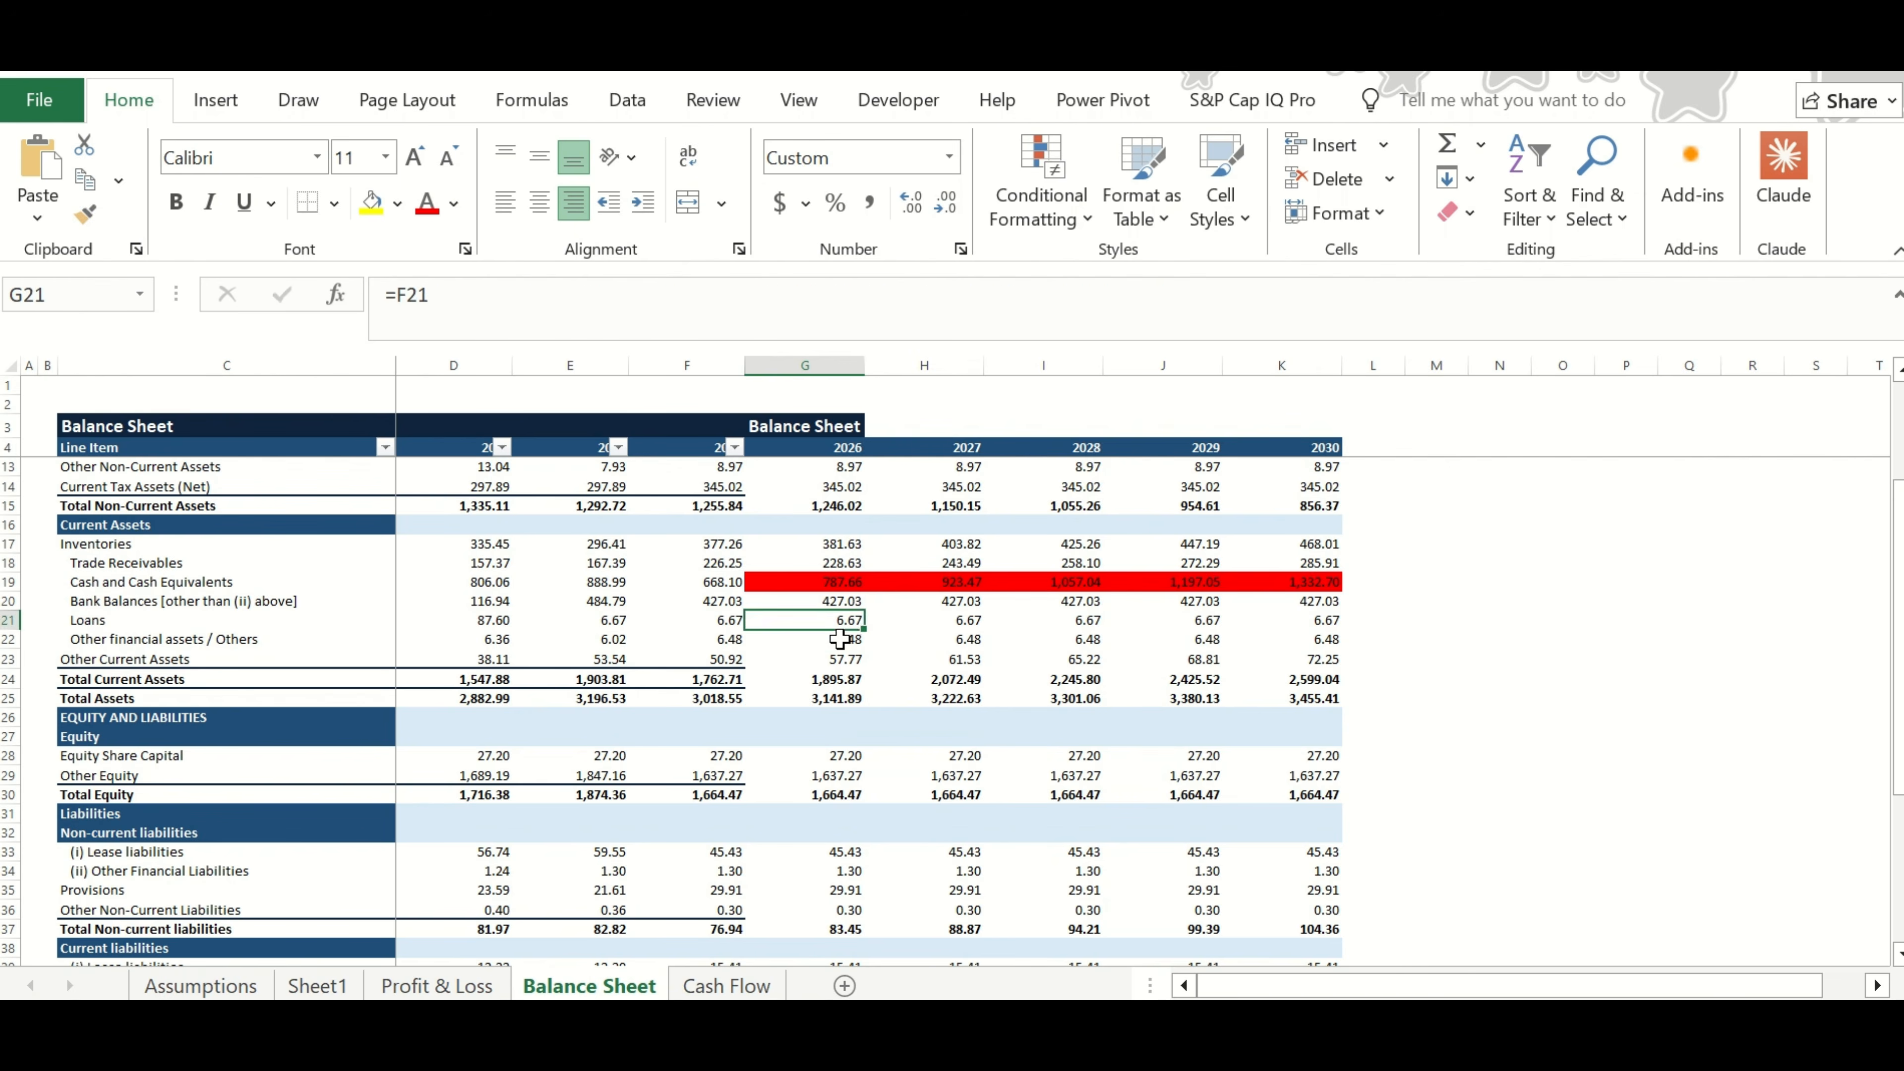
key("Up")
key("Up")
key("Down")
key("Down")
key("Down")
key("Down")
key("Down")
key("Down")
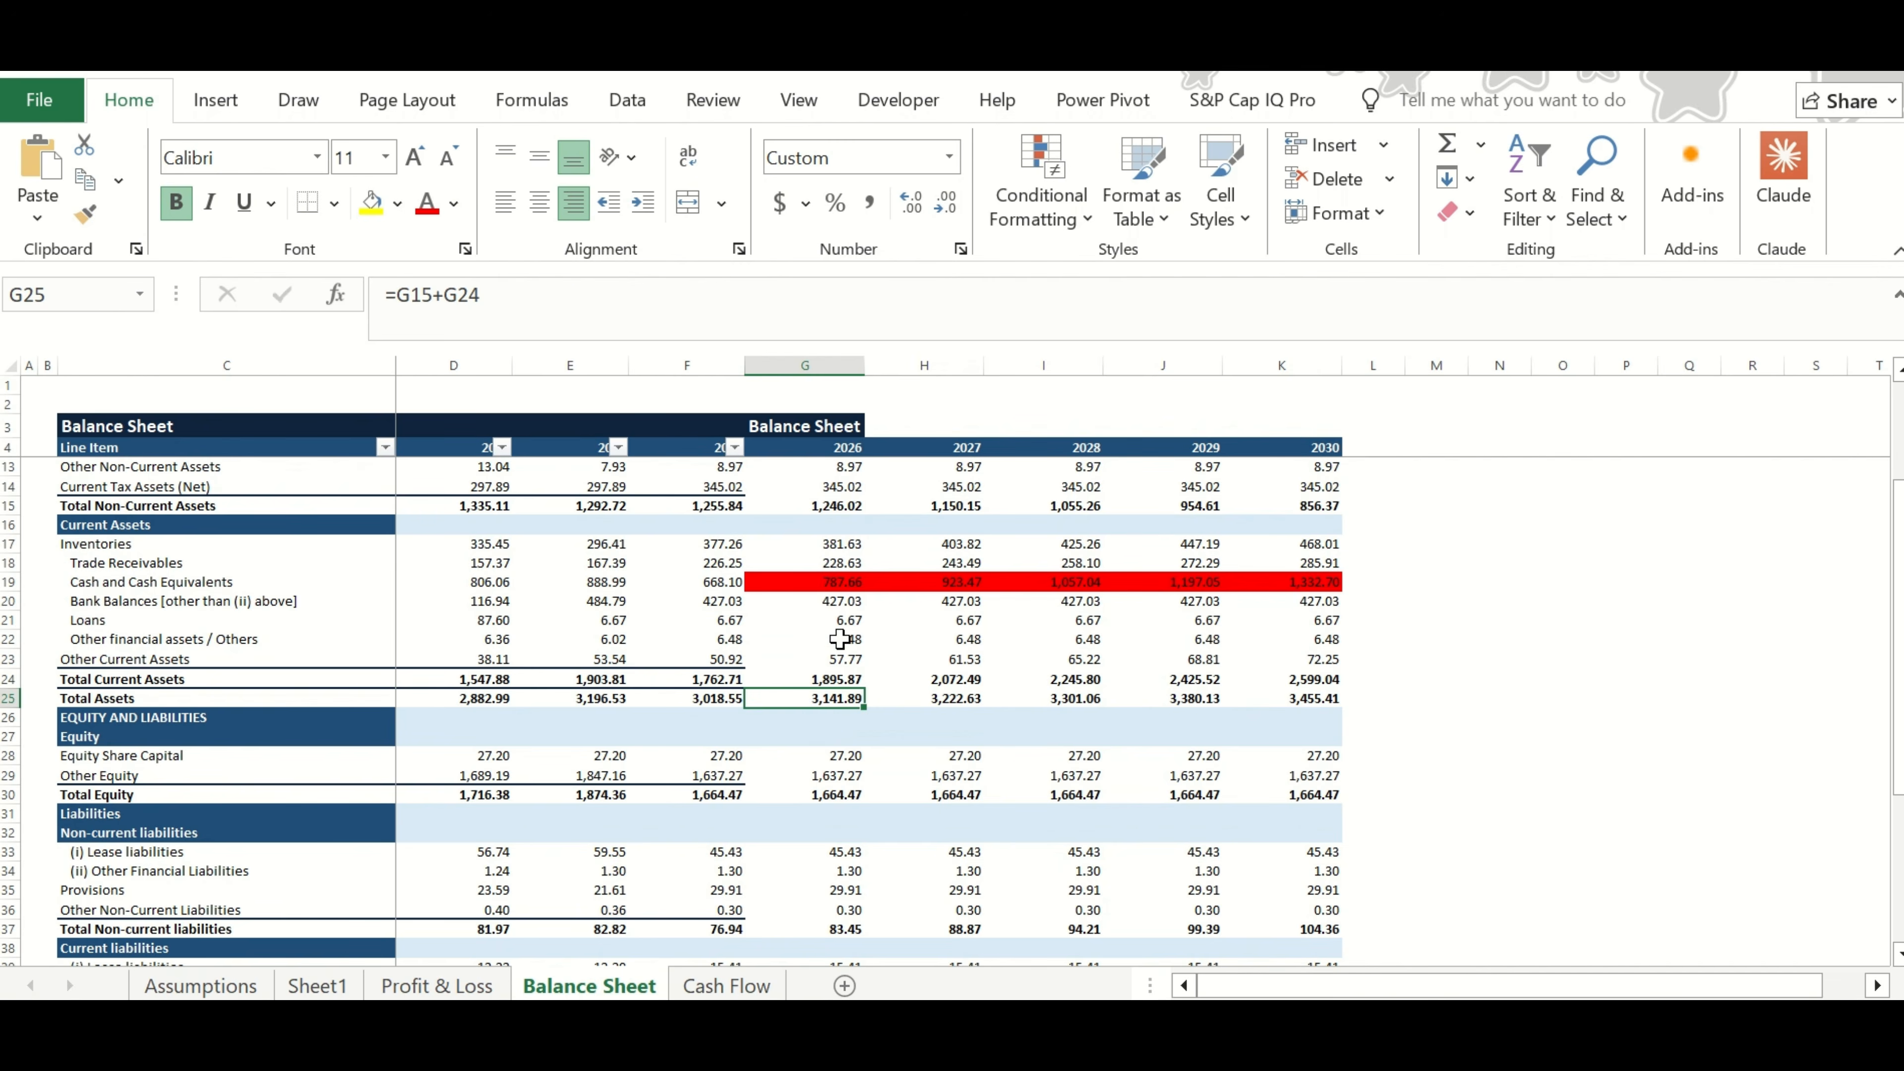
key("Down")
key("Up")
key("Up")
key("Down")
key("Down")
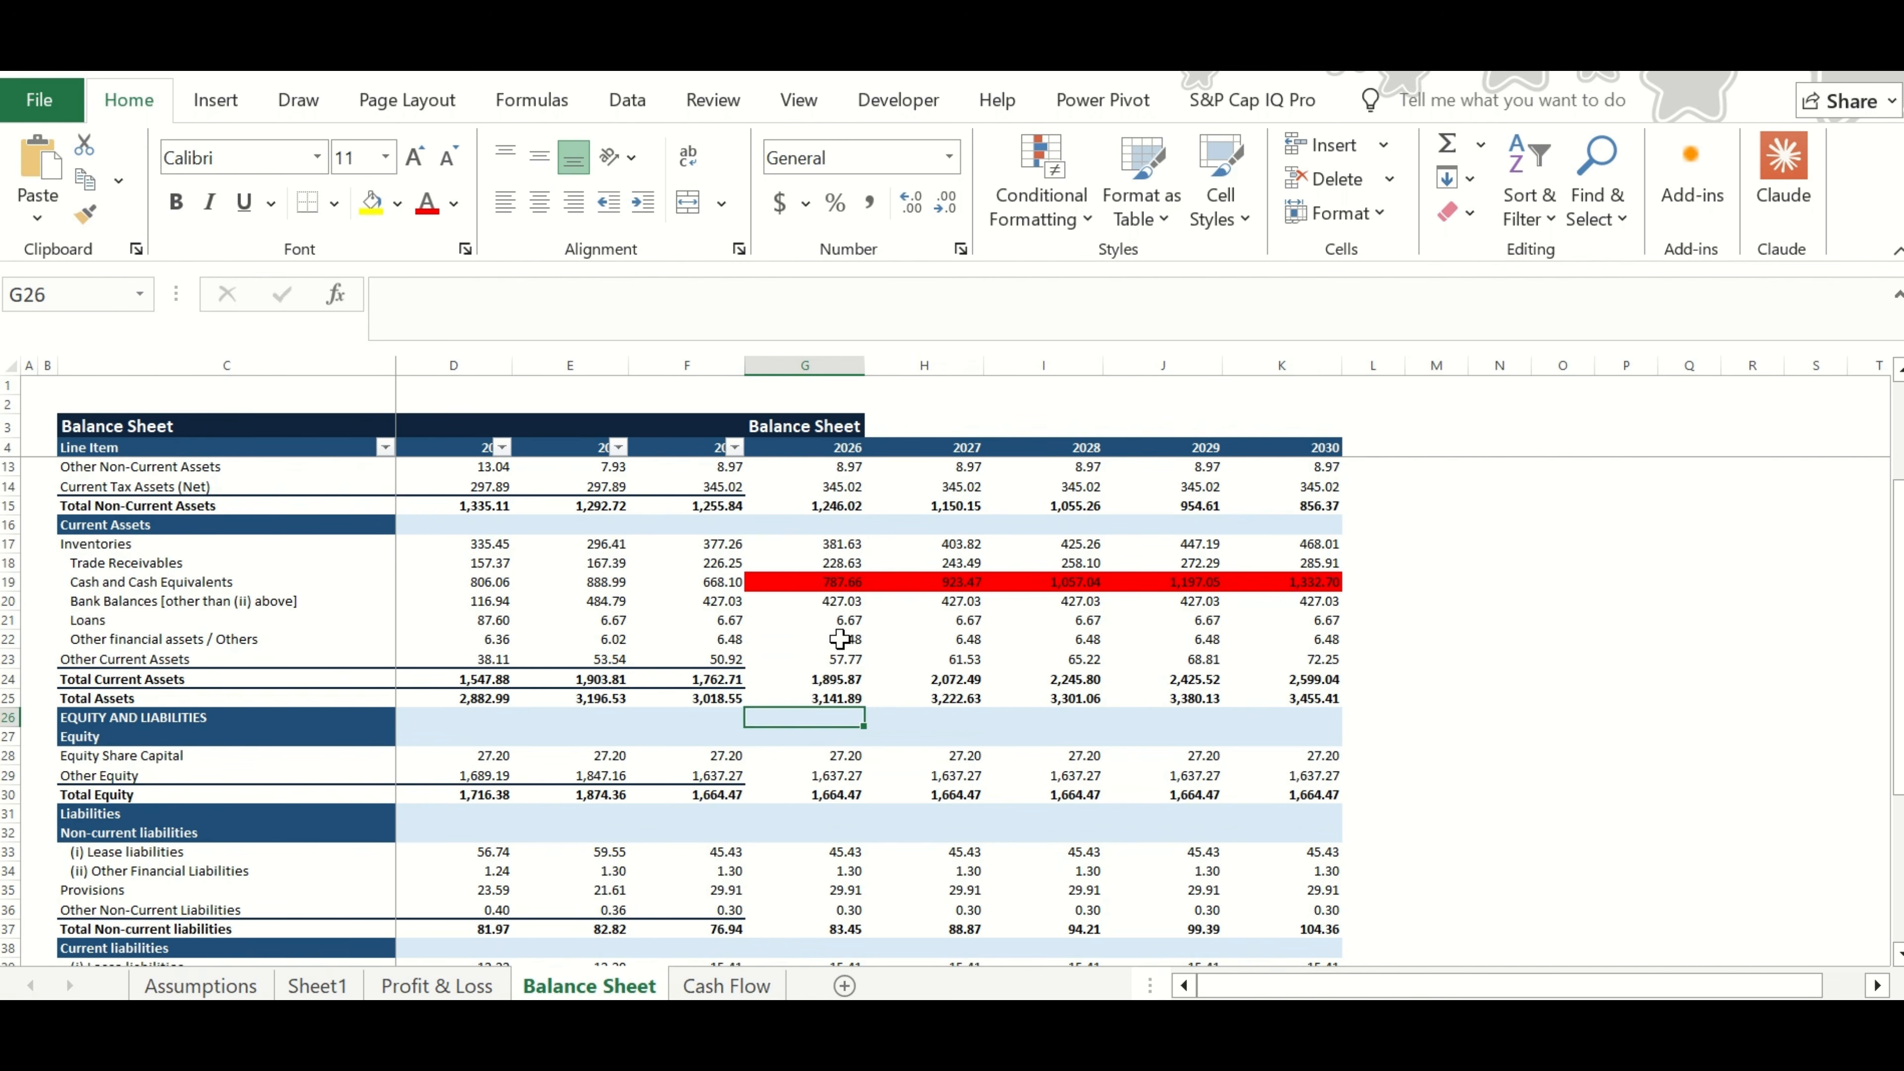
key("Down")
key("Down")
key("Down")
key("Up")
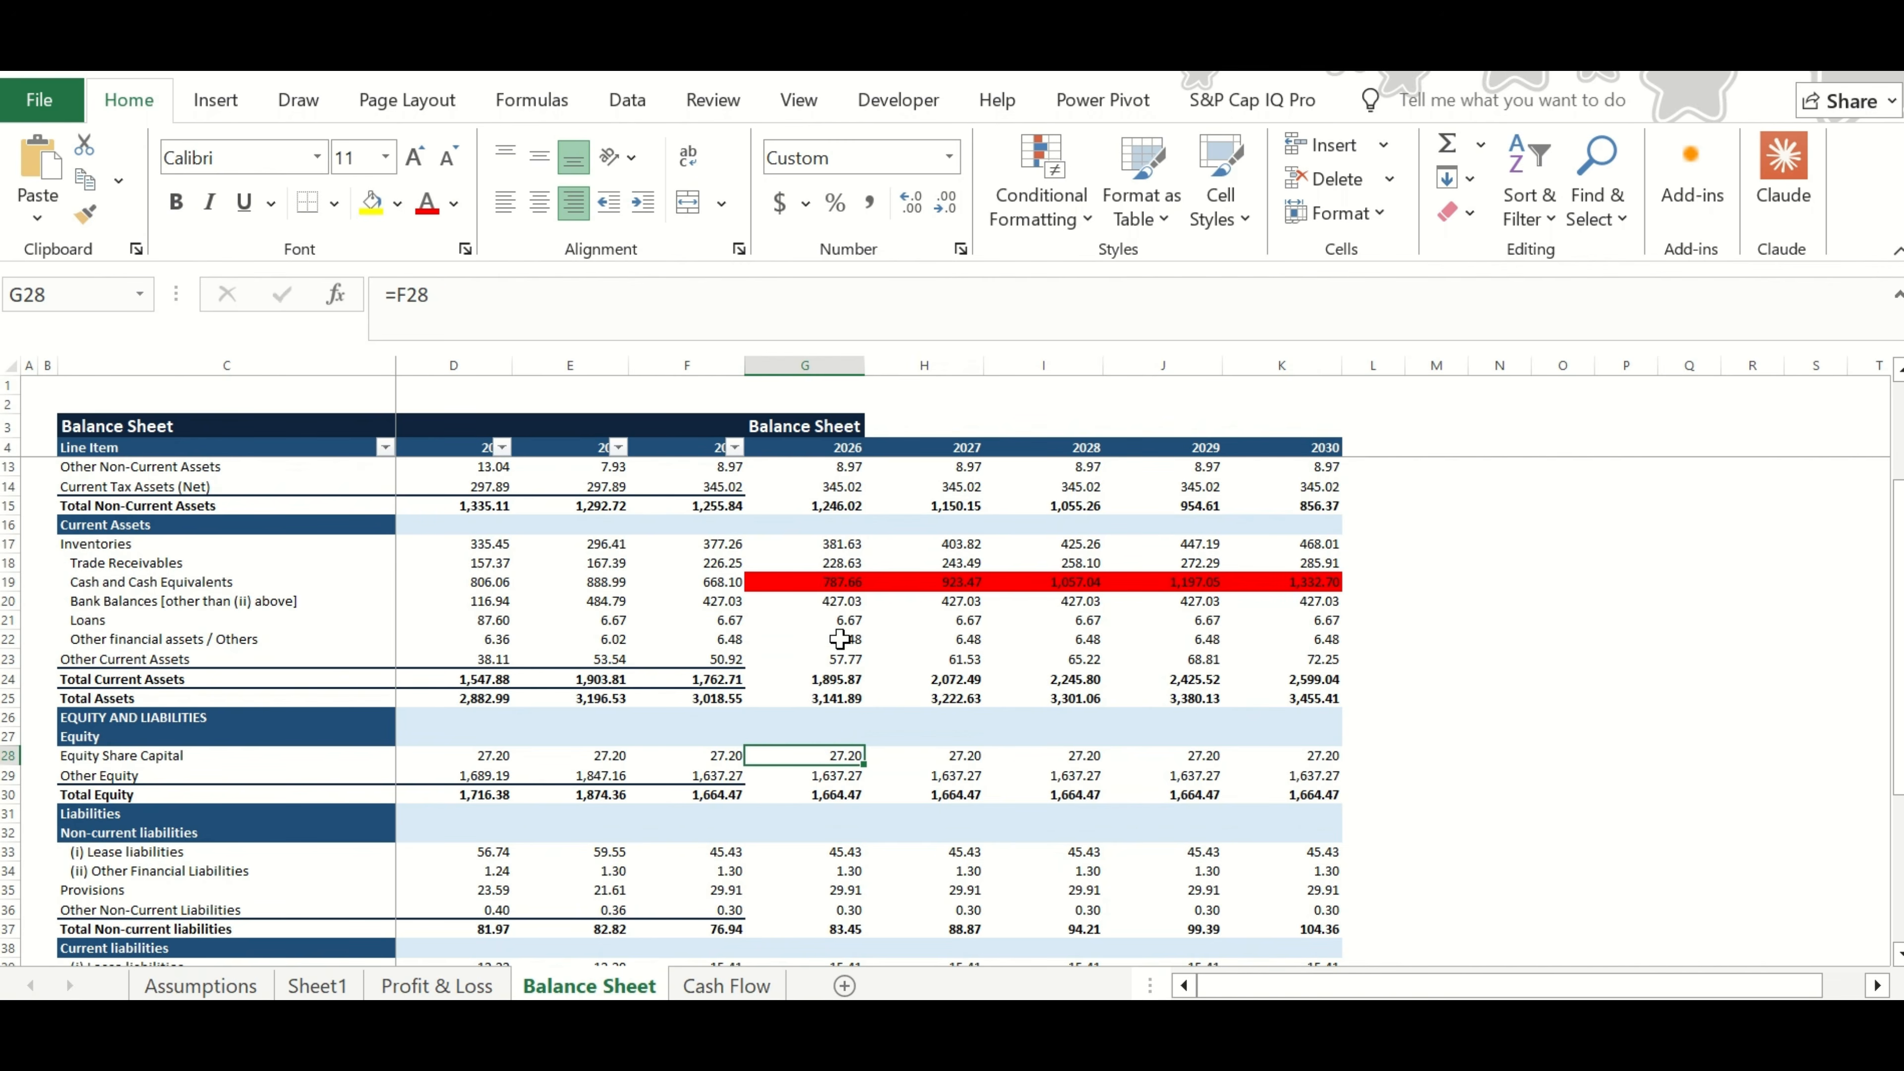
Display all Balance Sheet formulas, examine the 2026 to 2030 forecast columns, and return to showing values.
key("ctrl+grave")
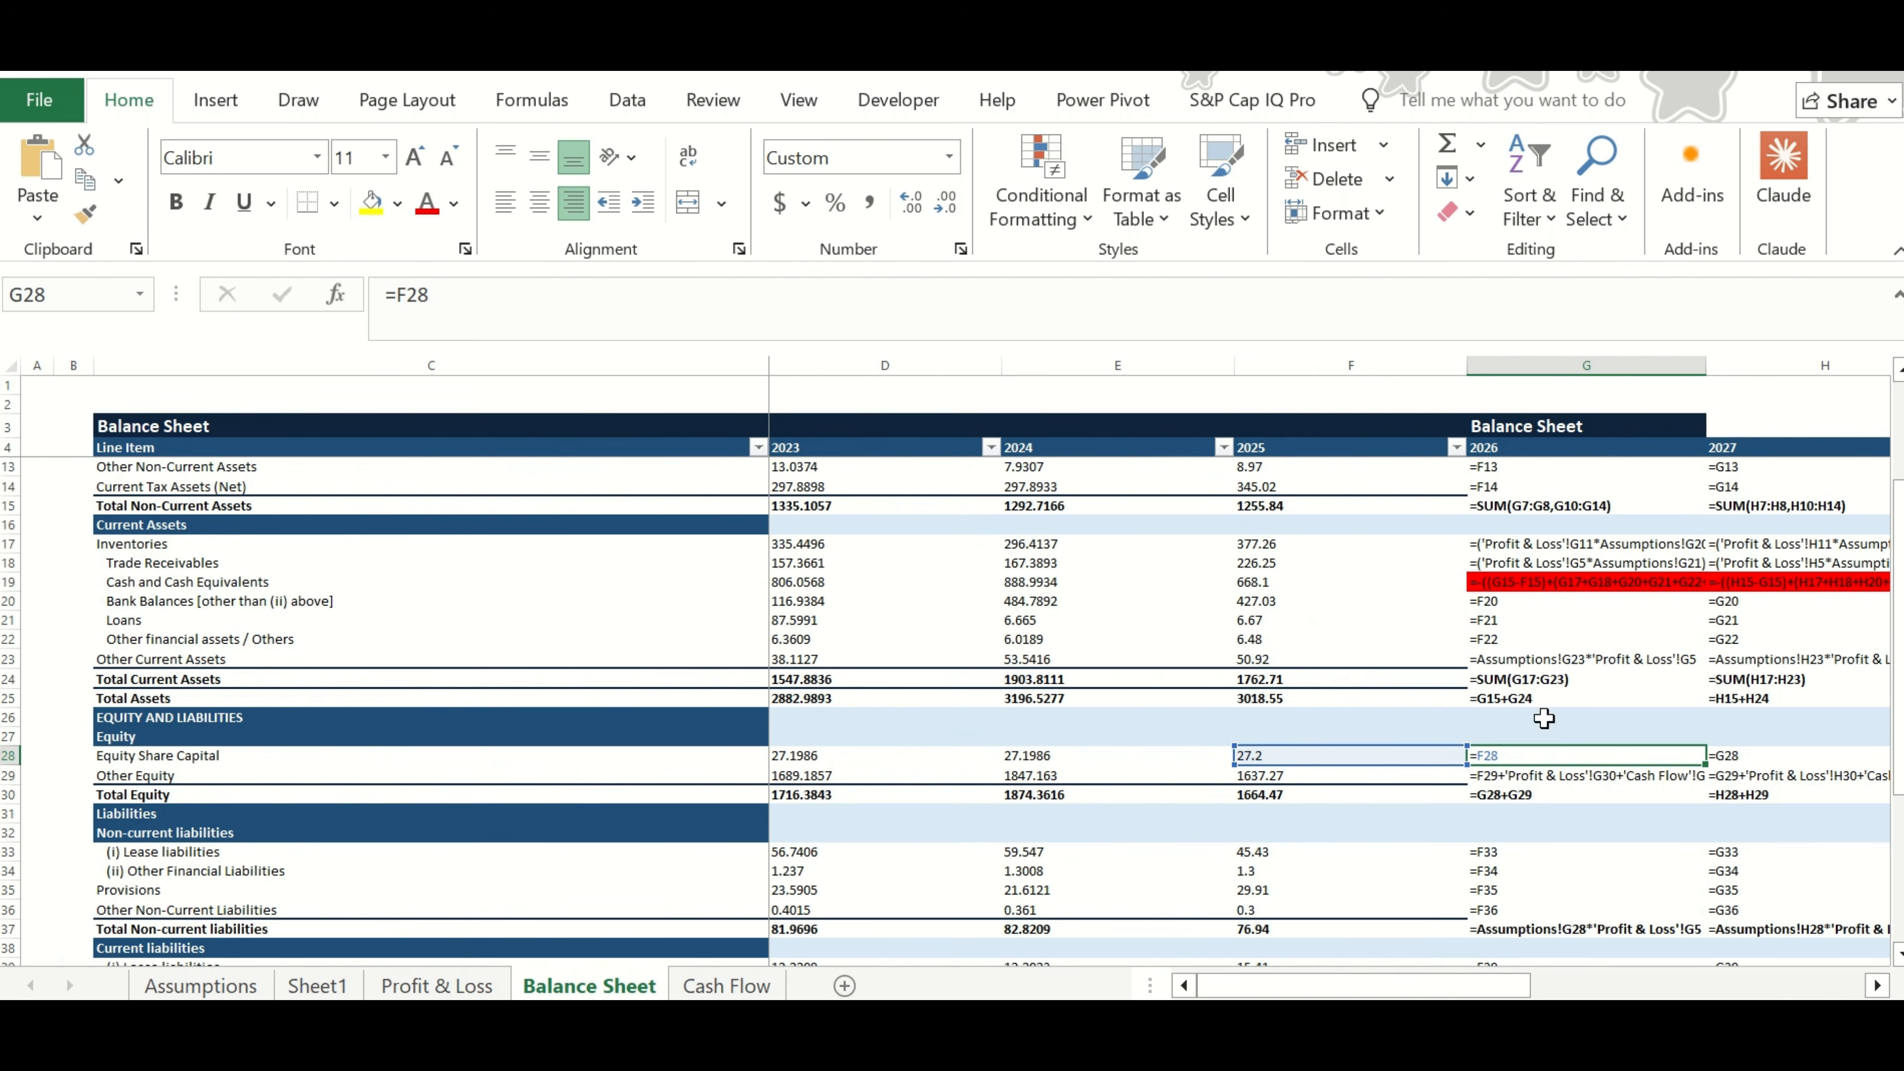
scroll(1559, 746, "right", 3)
scroll(1560, 746, "right", 3)
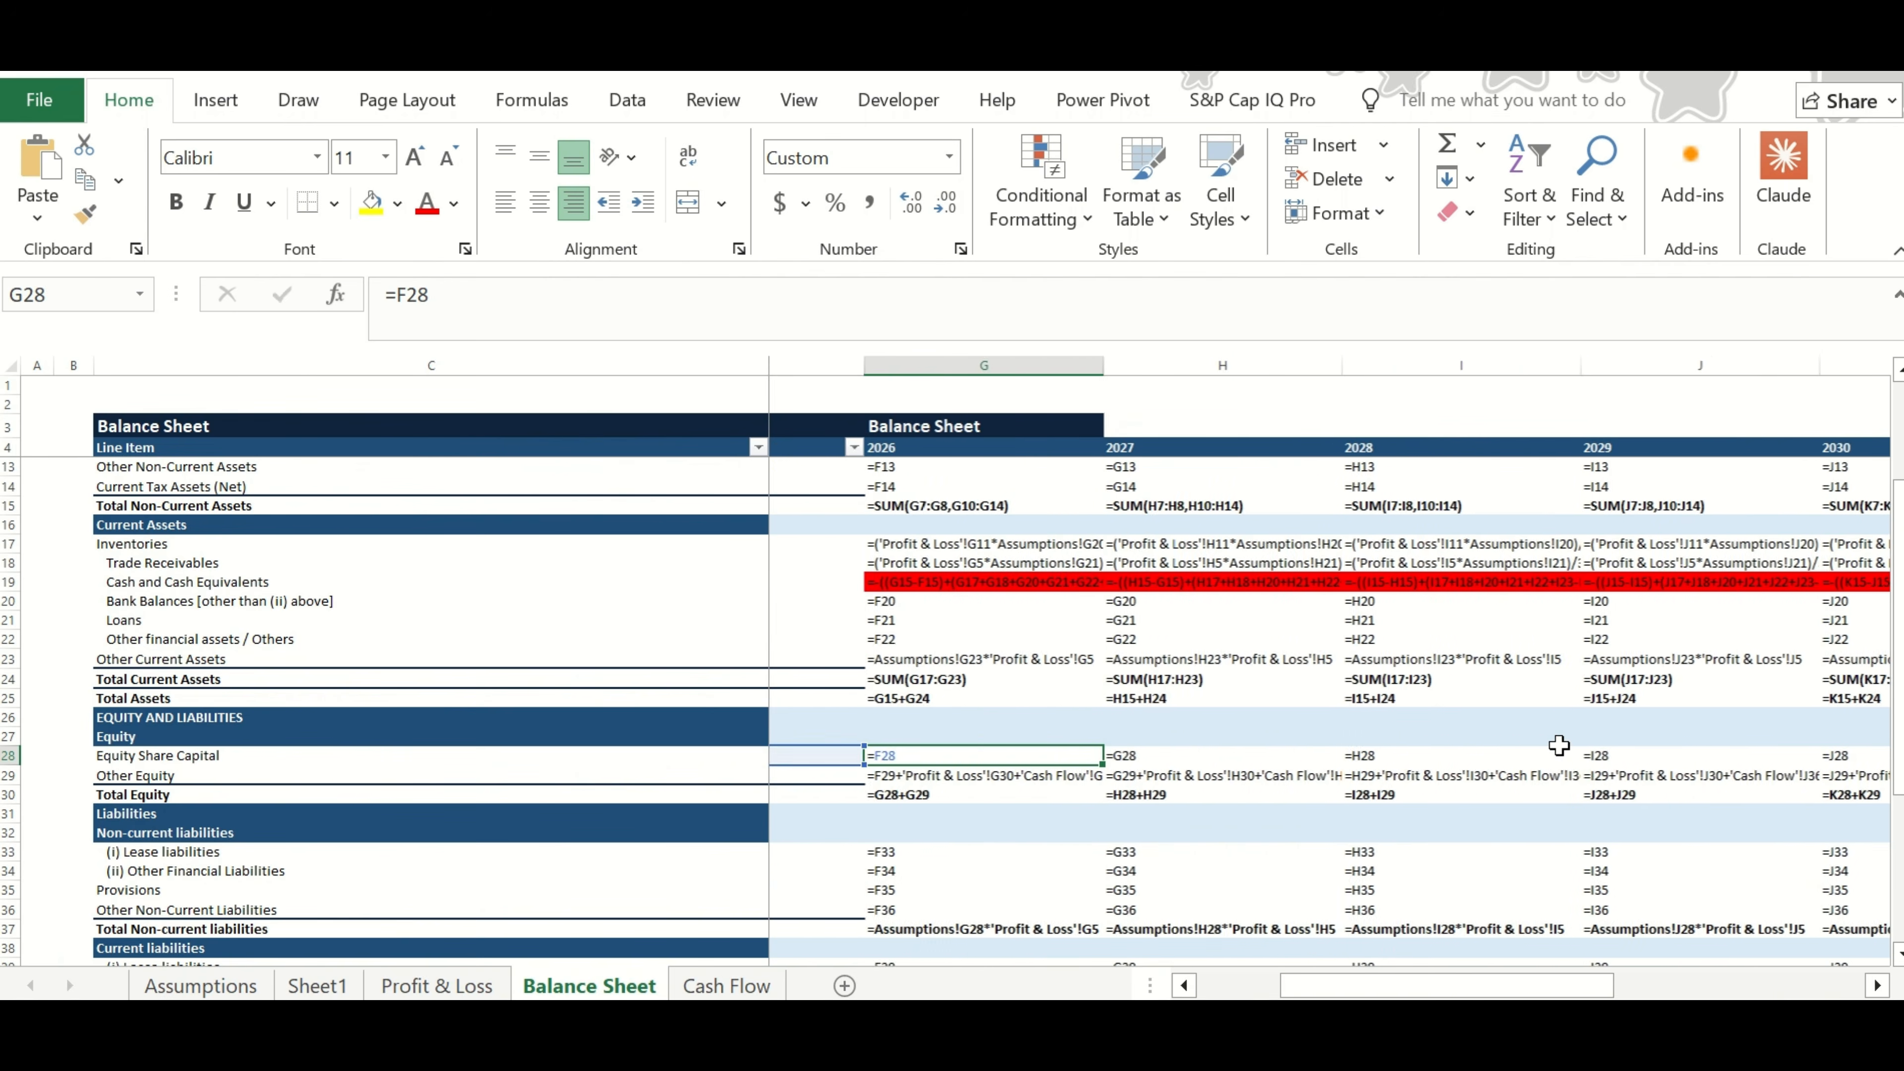
scroll(1560, 747, "down", 4)
scroll(1560, 746, "down", 2)
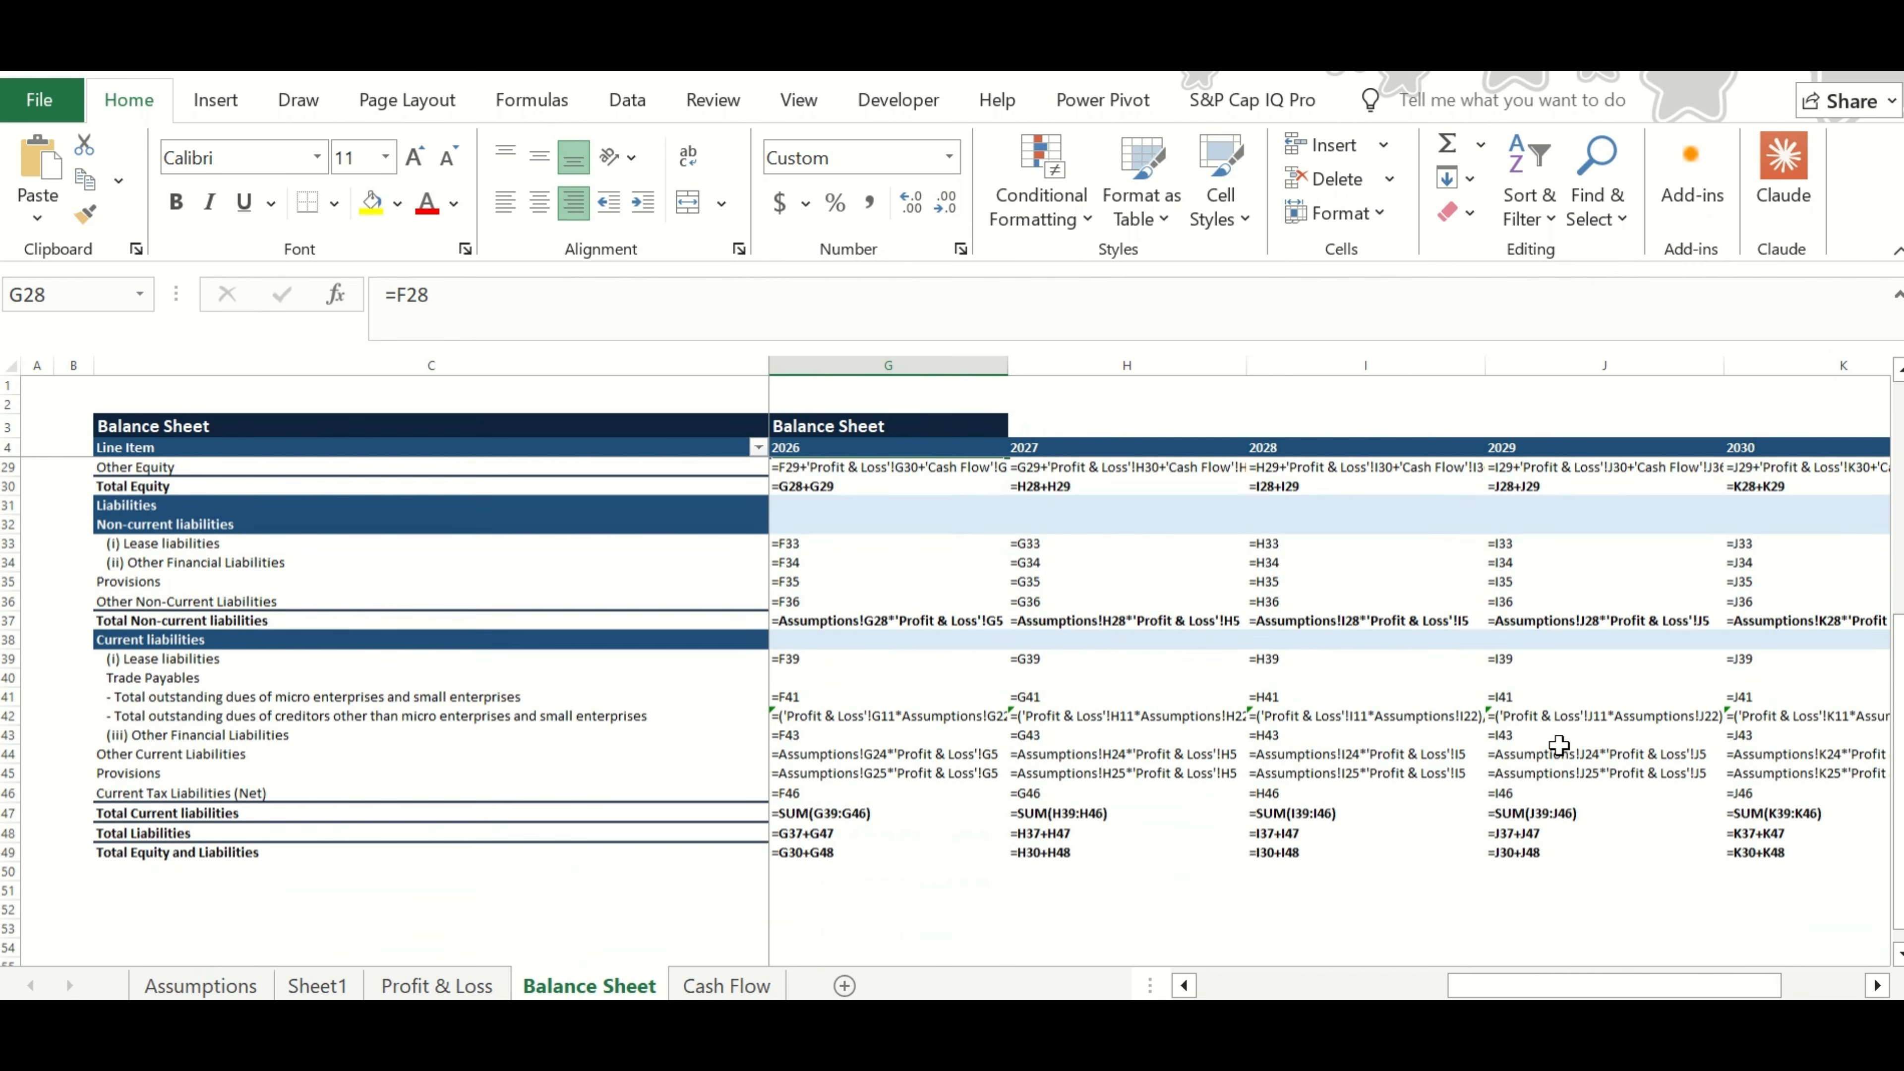
scroll(1560, 747, "left", 1)
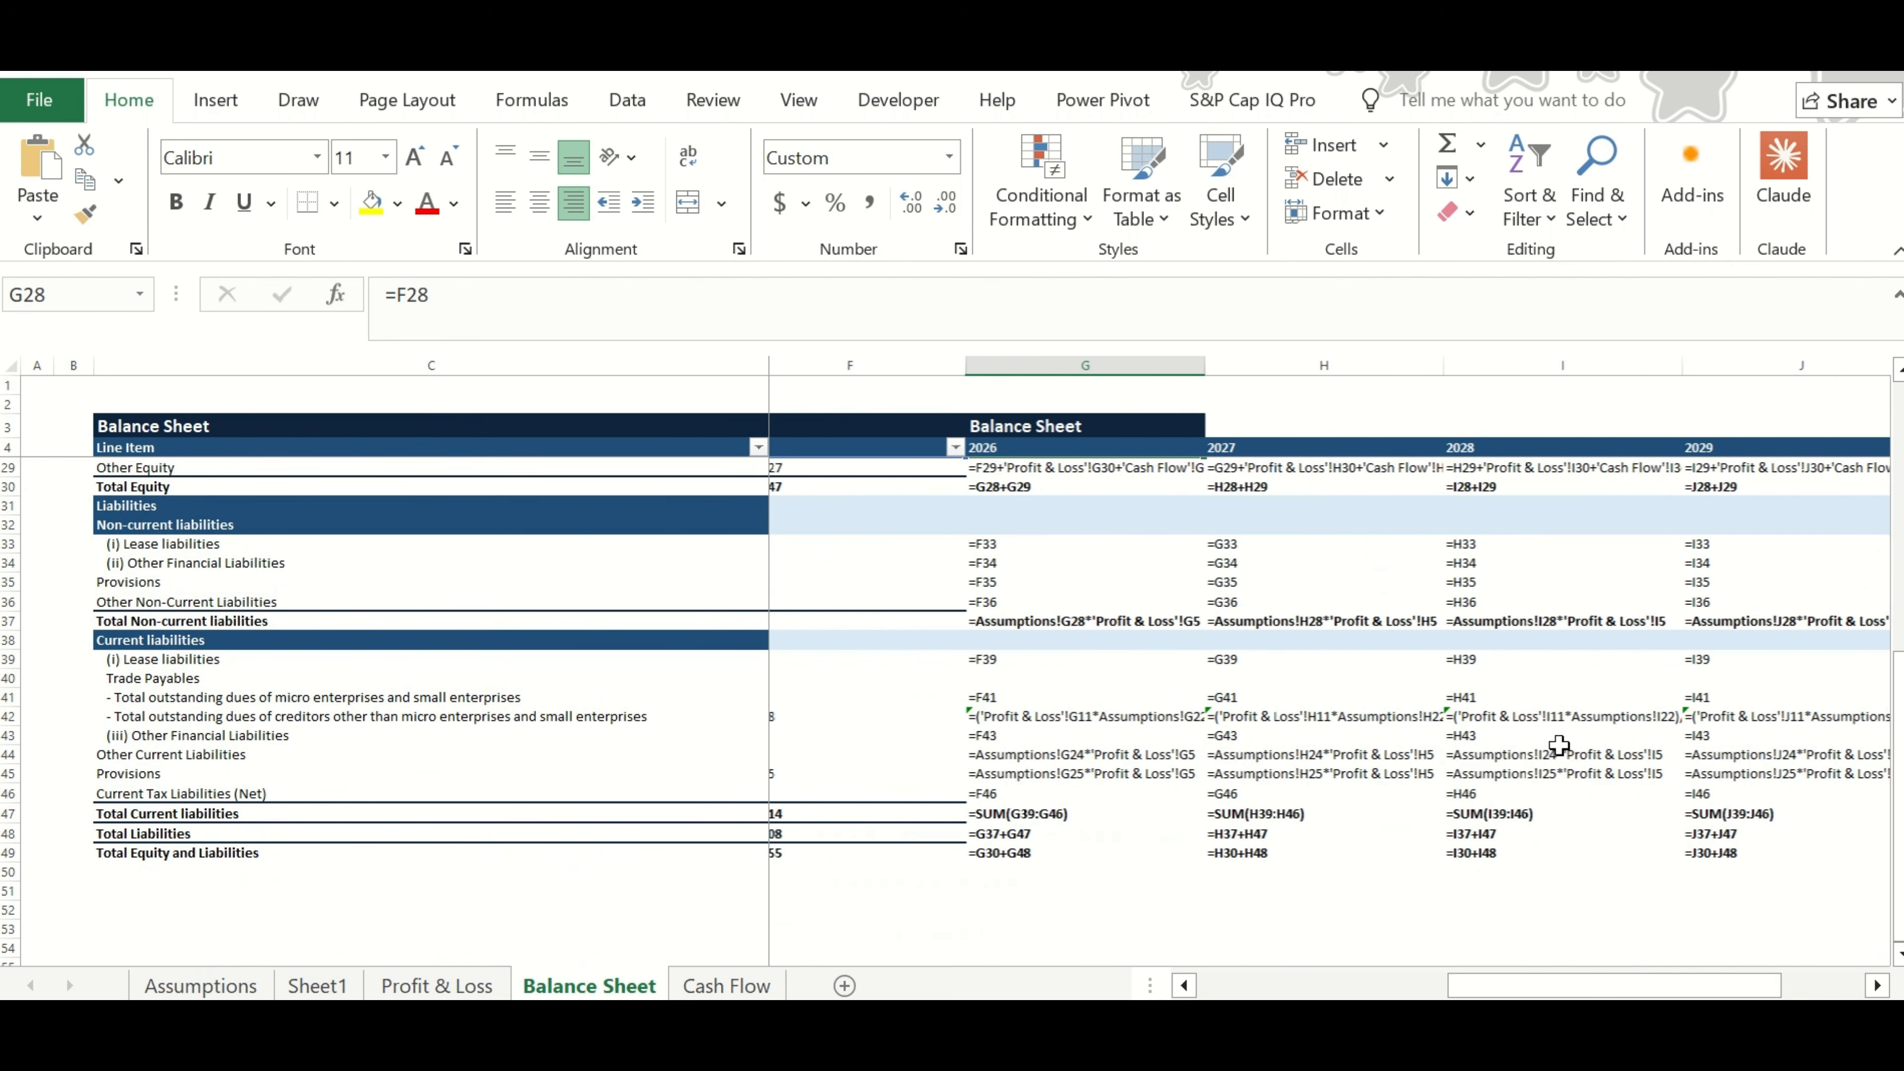
scroll(1199, 725, "left", 1)
scroll(1199, 725, "up", 4)
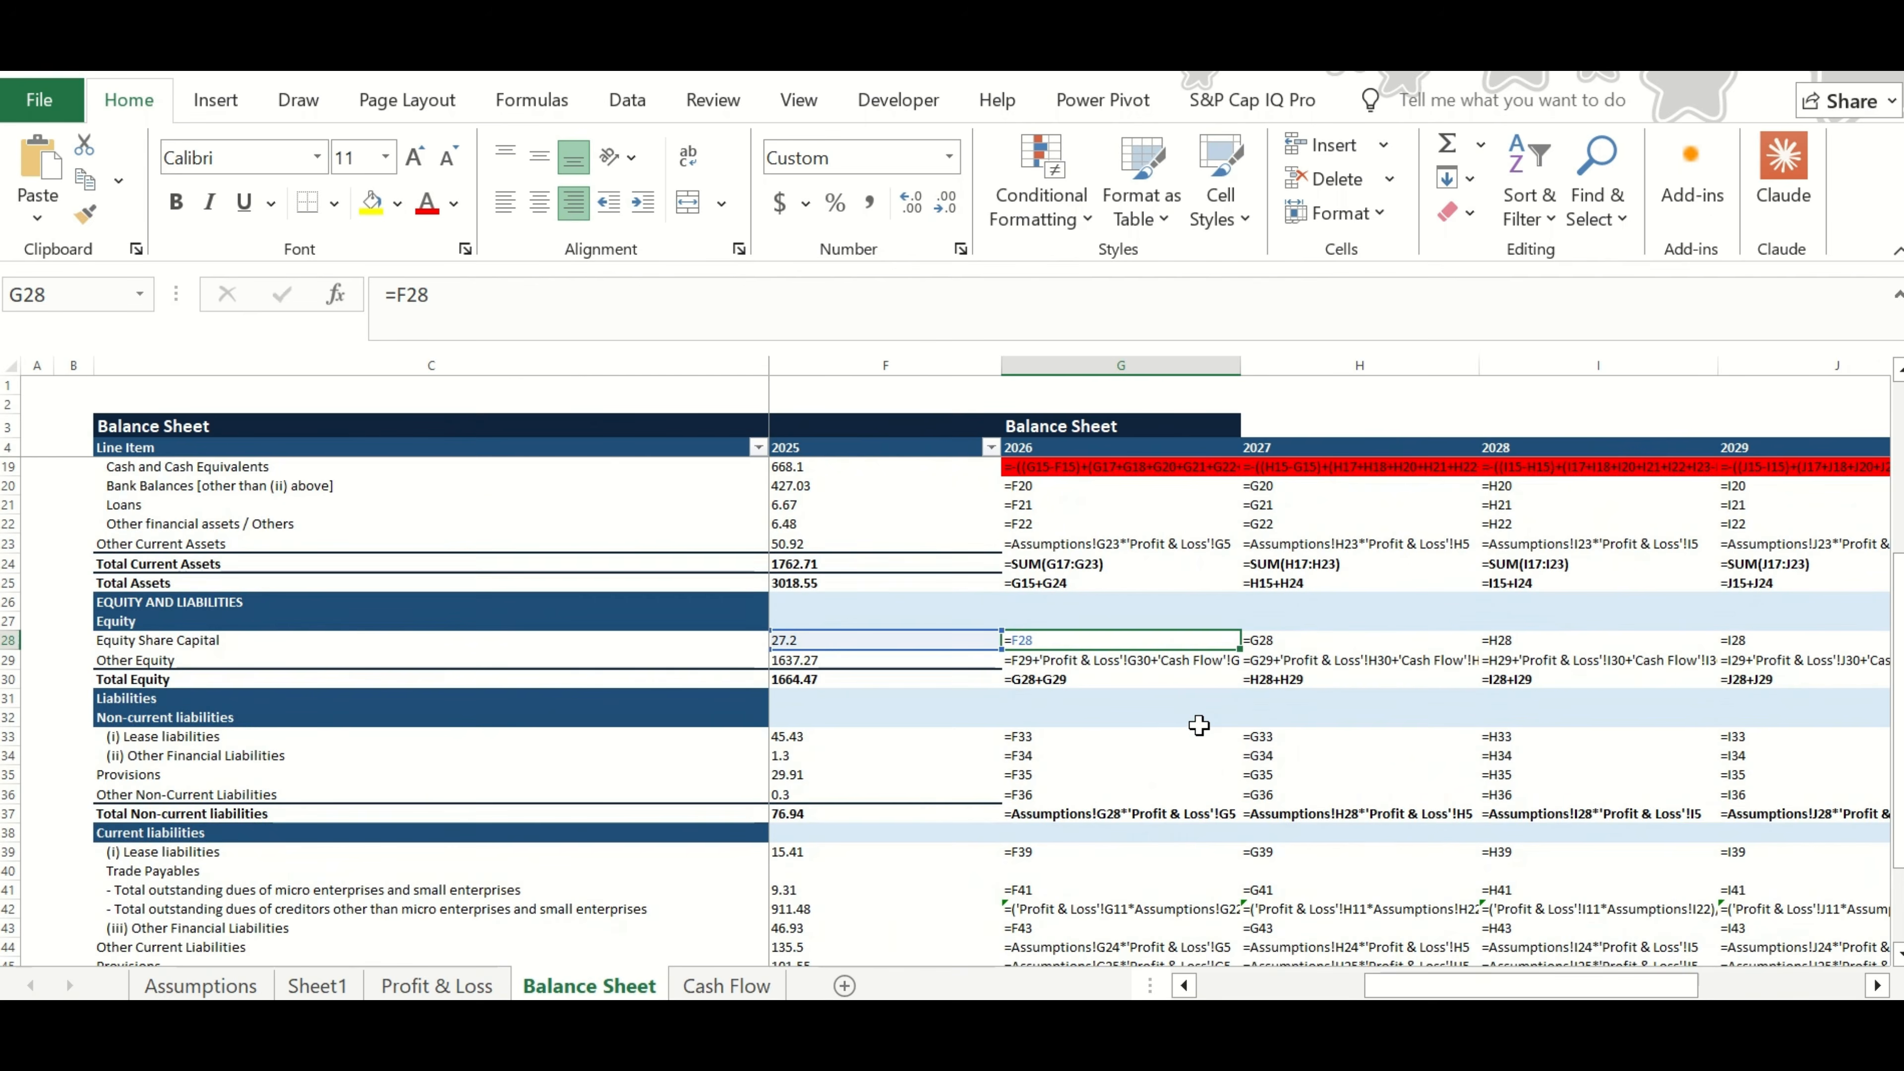
key("ctrl+grave")
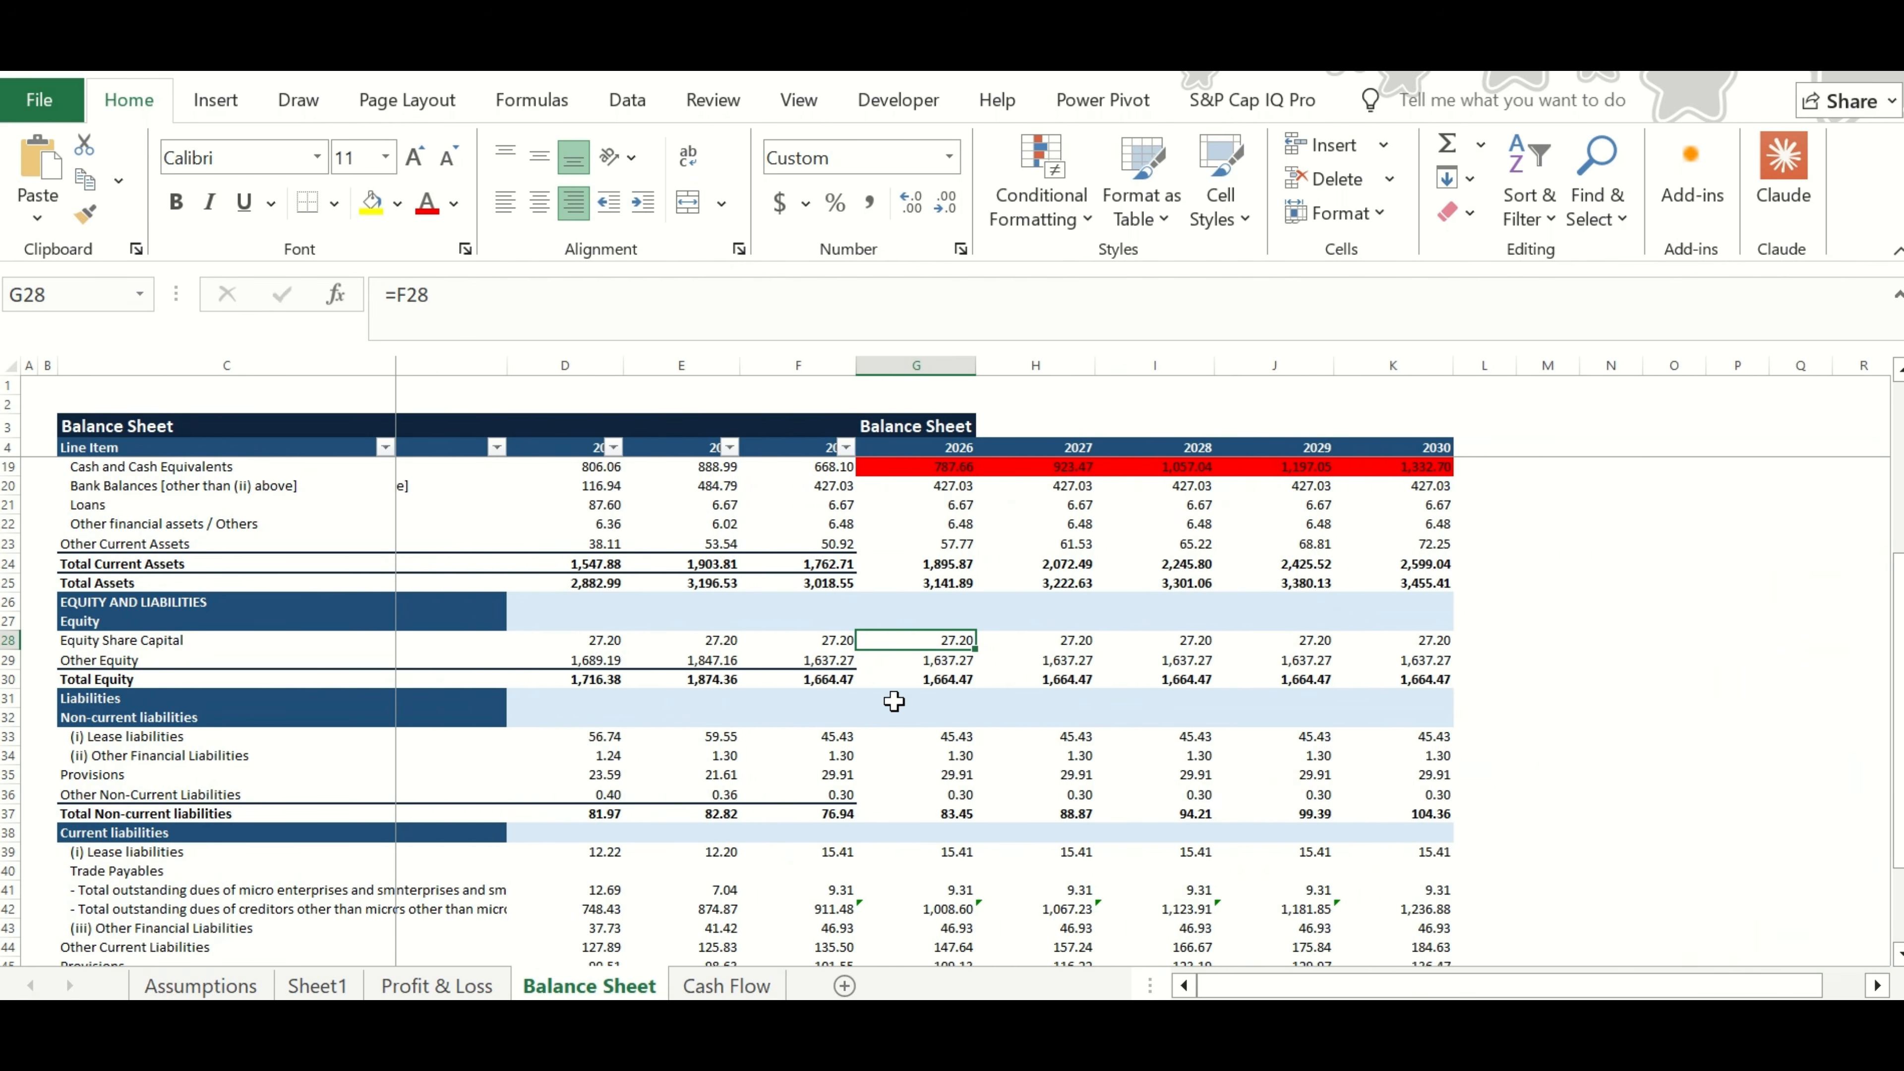
Examine the Profit & Loss and Cash Flow references in the 2026 Other Equity formula in G29.
left_click(816, 662)
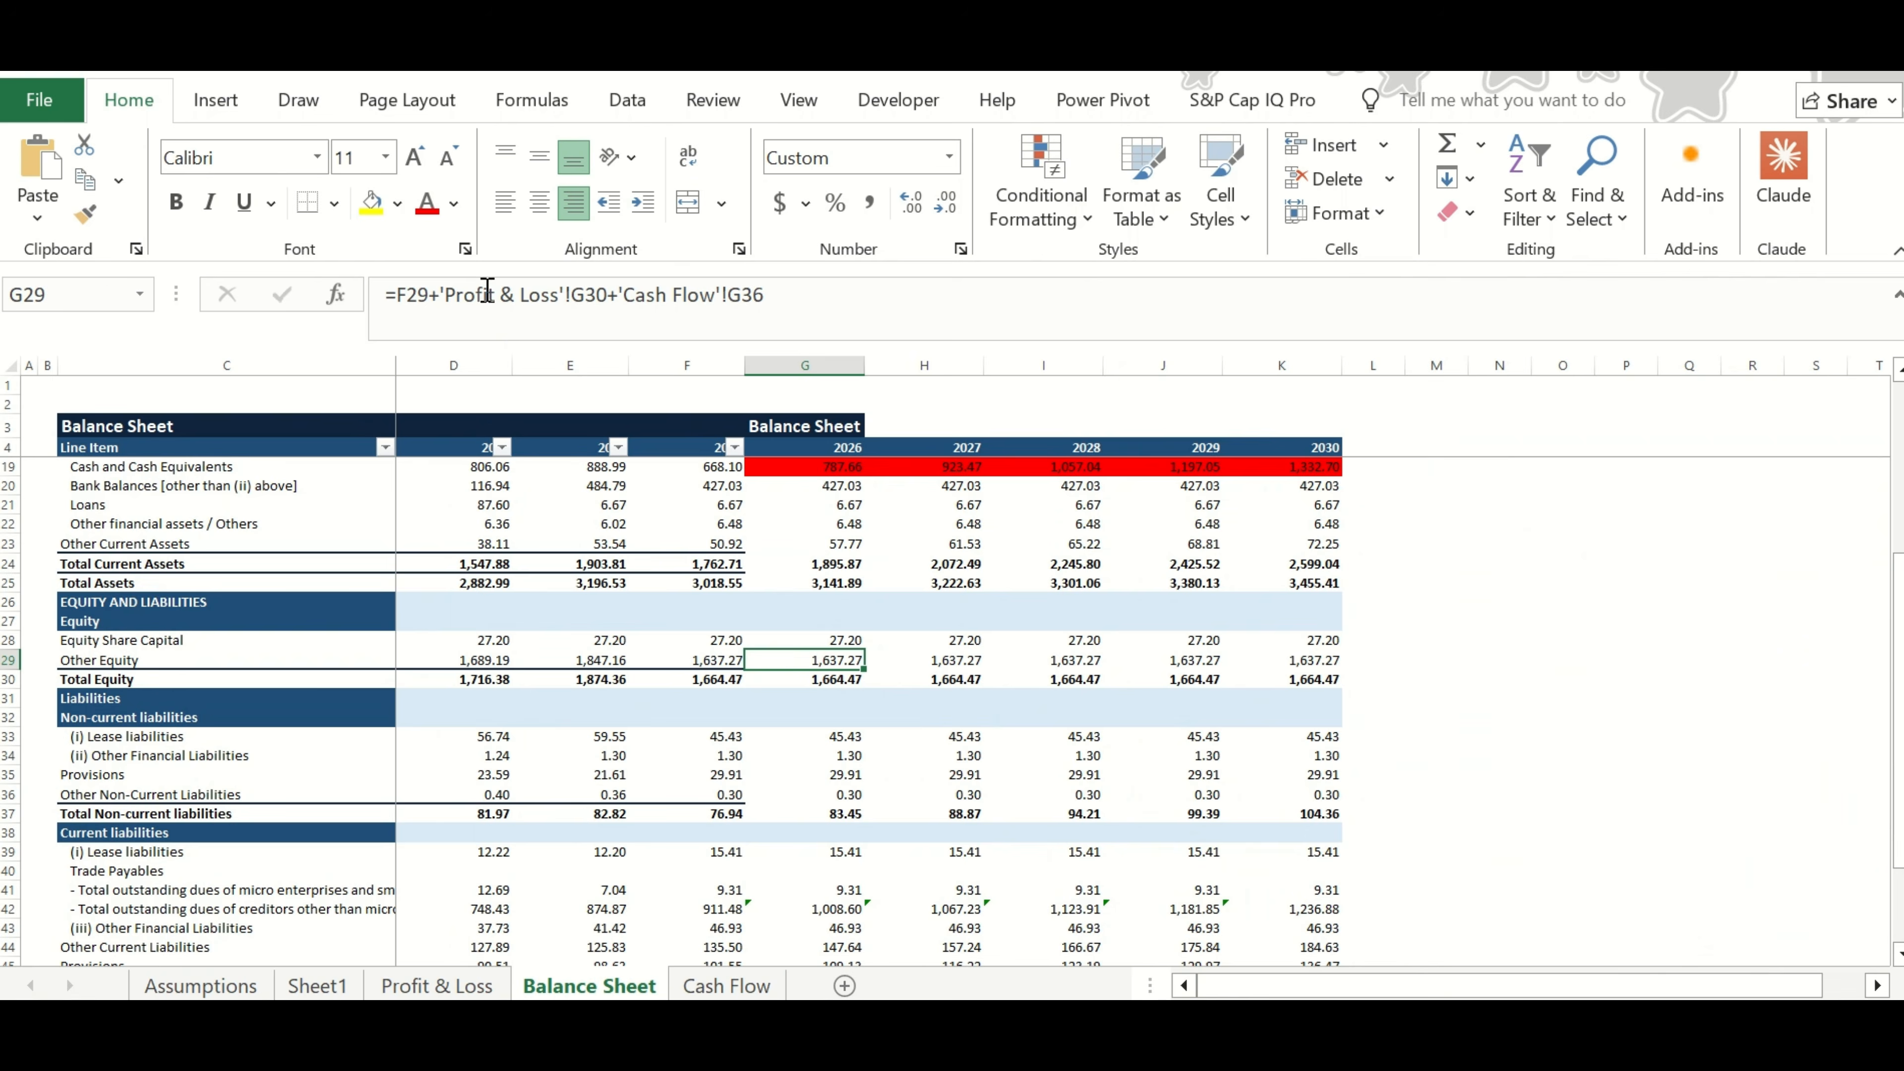
left_click_drag(487, 290, 777, 291)
key("Escape")
Inspect the 2026 non-current liabilities formulas one by one, from Lease liabilities in G33 to the total in G37.
left_click(841, 741)
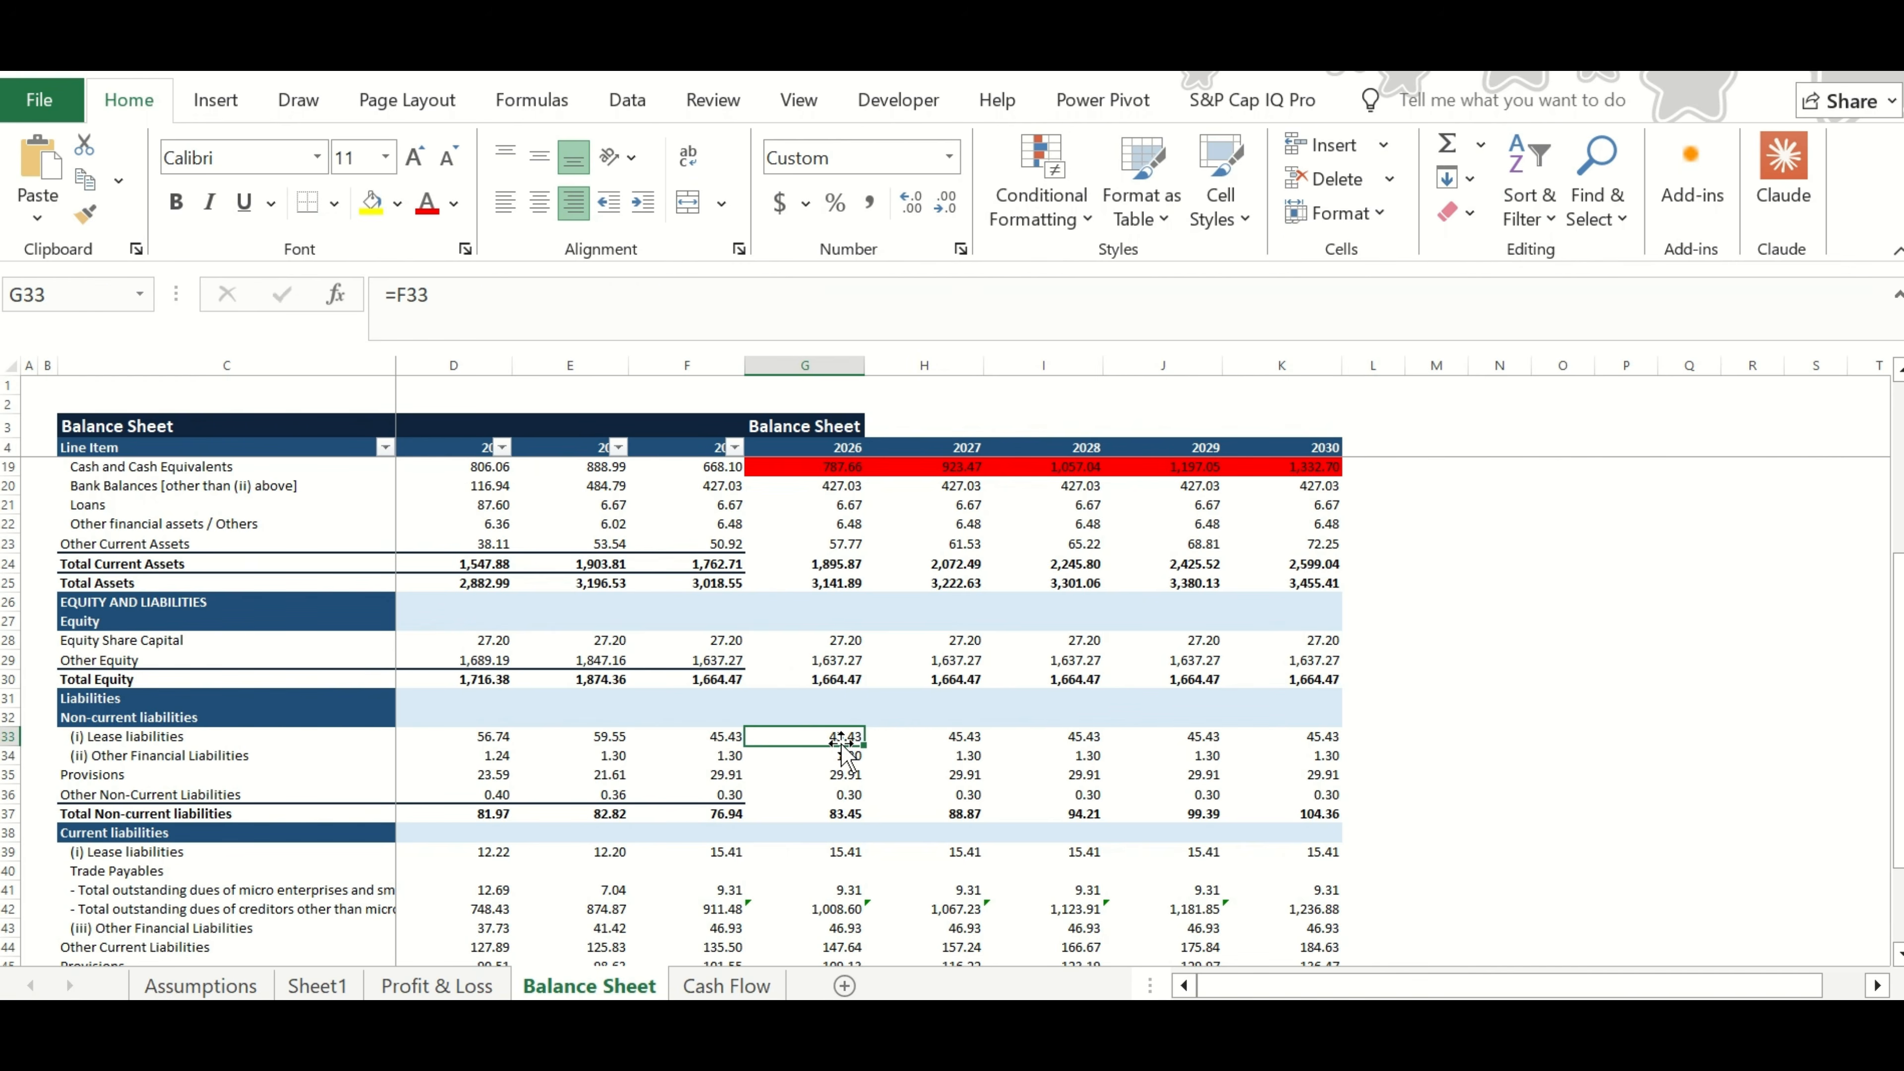
key("F2")
key("Return")
key("F2")
key("Return")
key("F2")
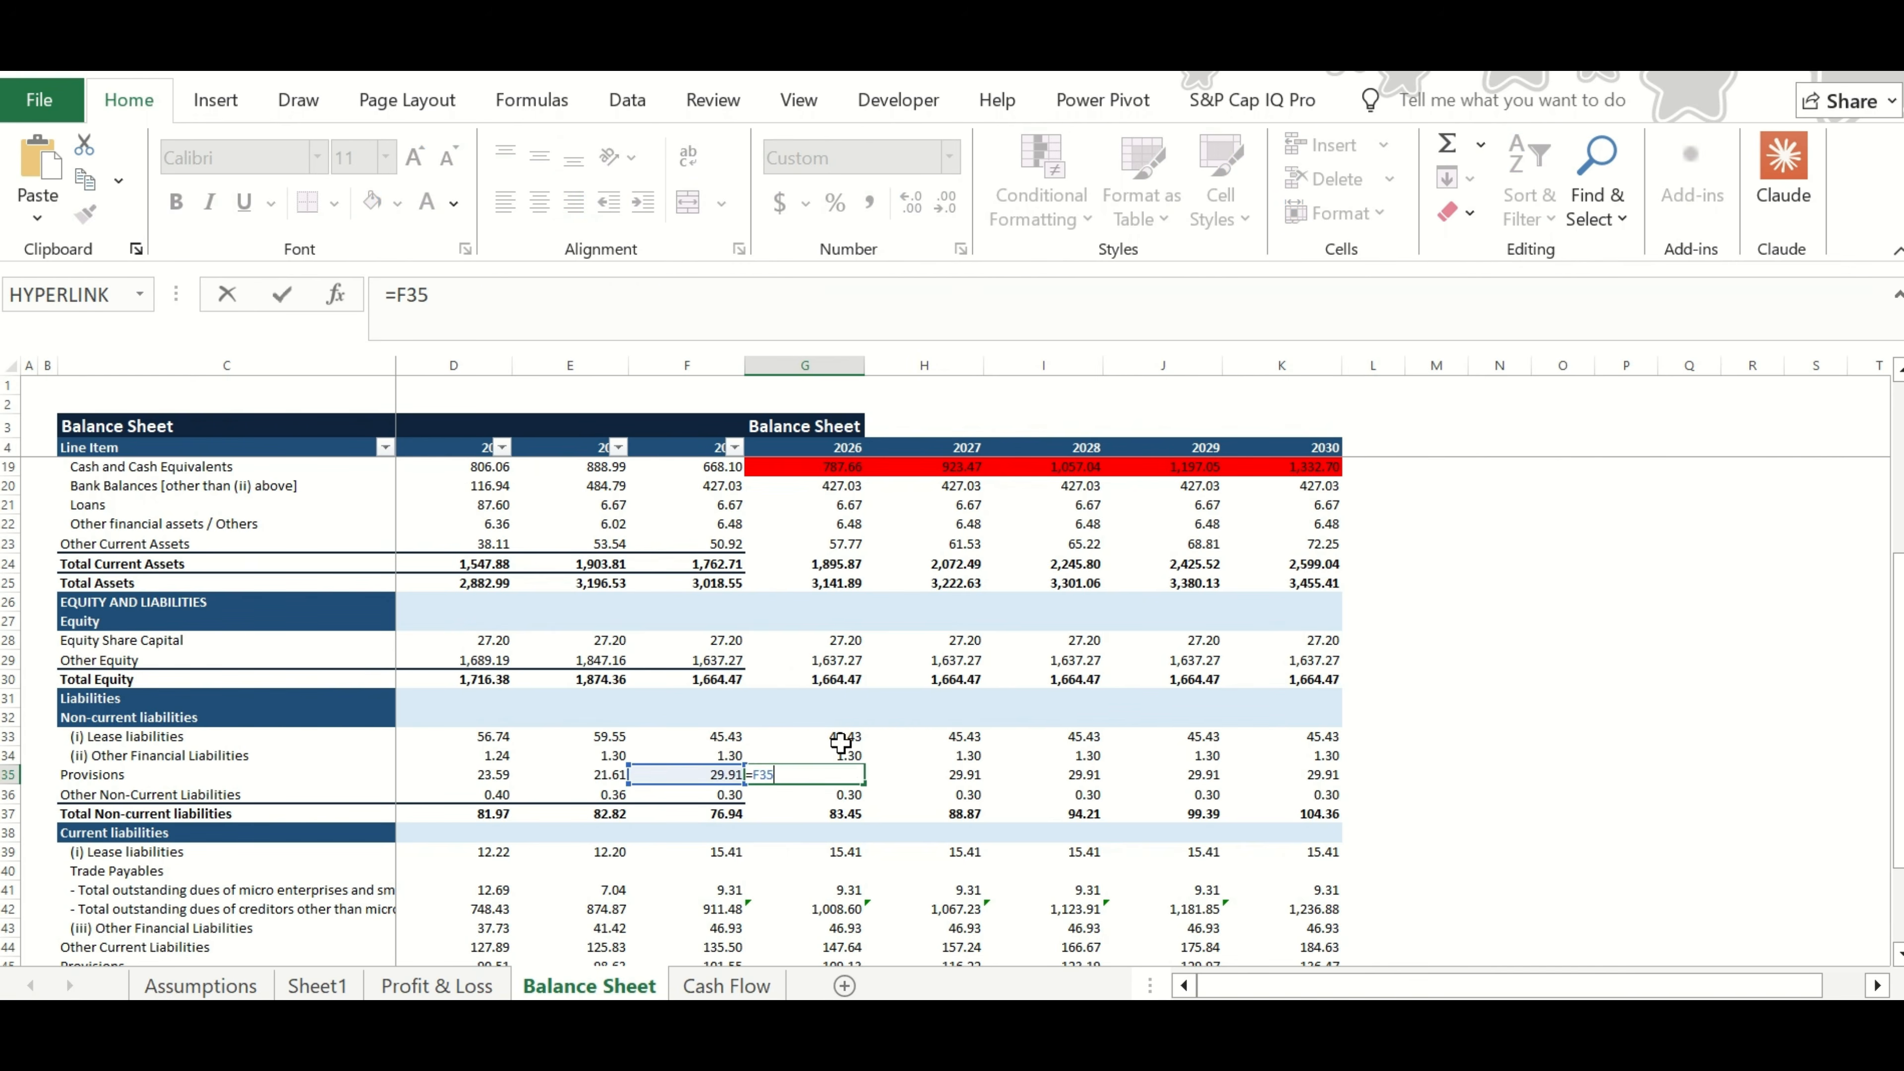
key("Return")
key("F2")
key("Return")
key("F2")
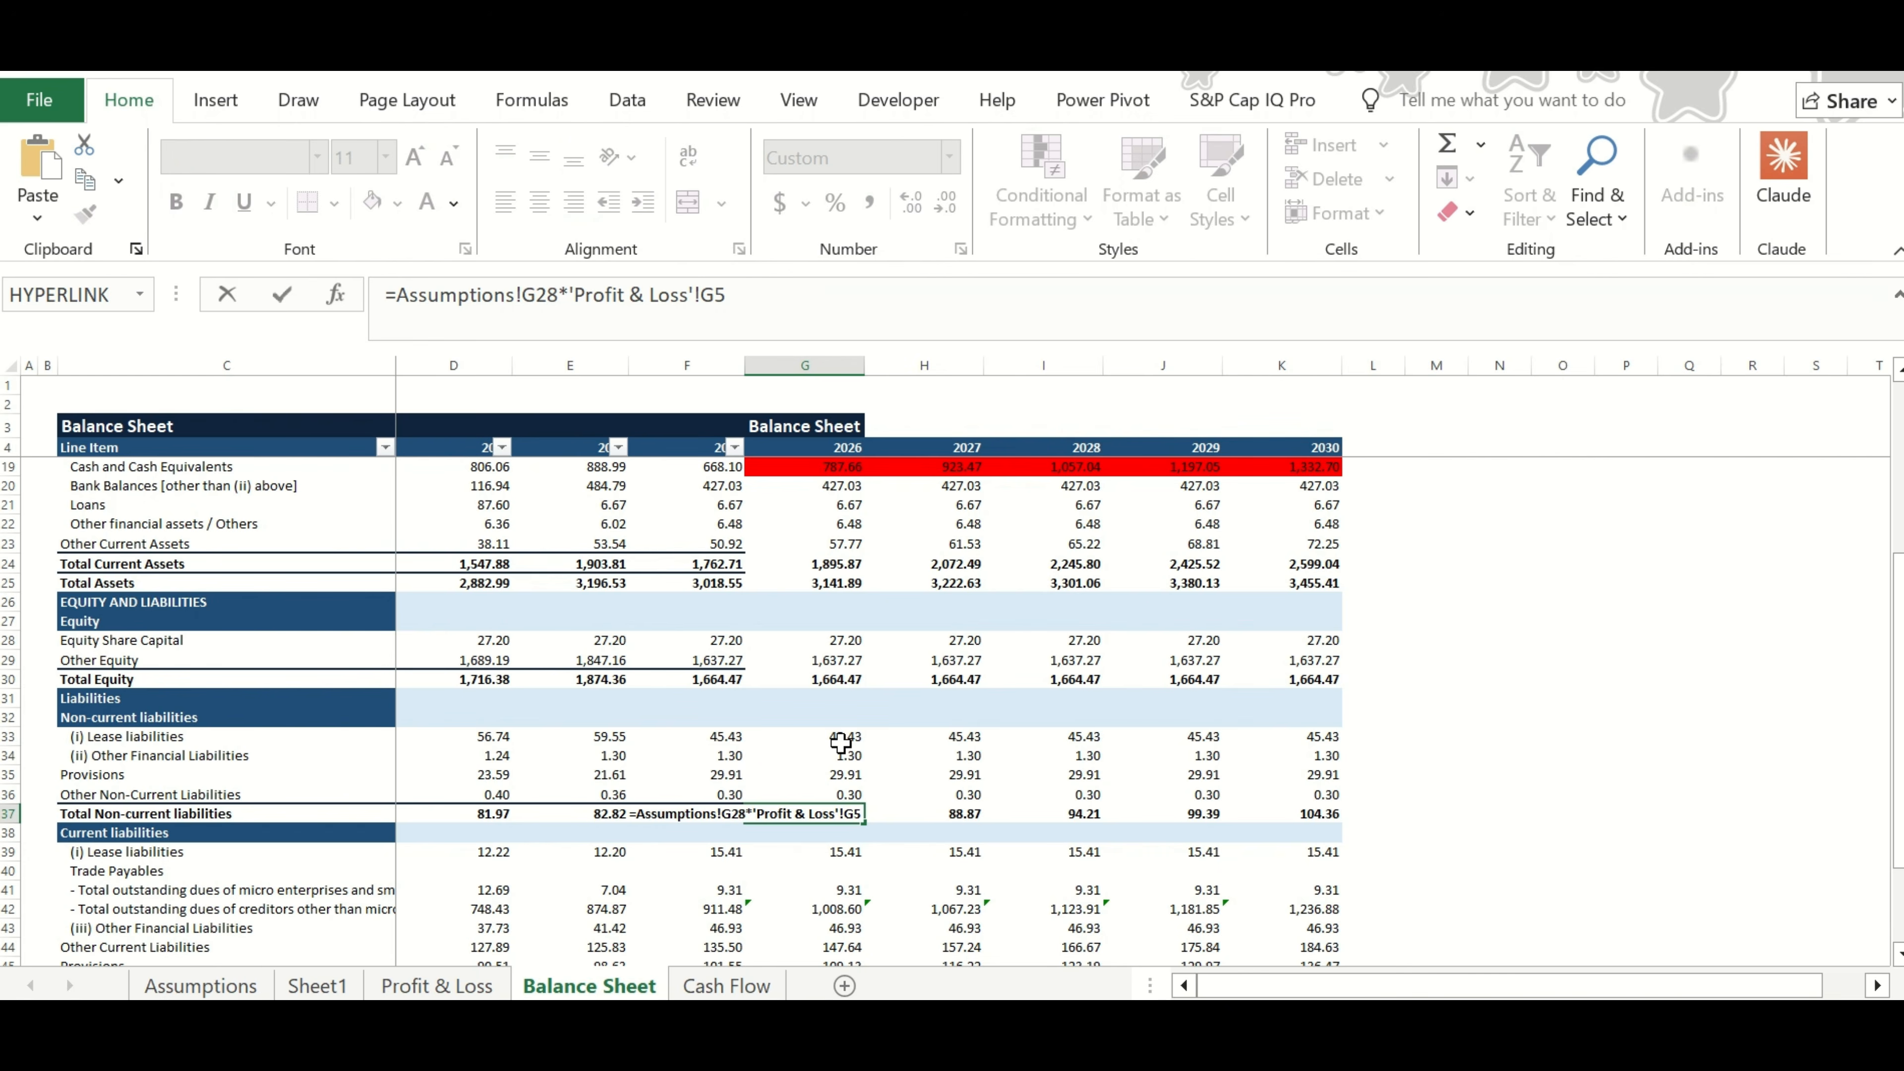
key("Escape")
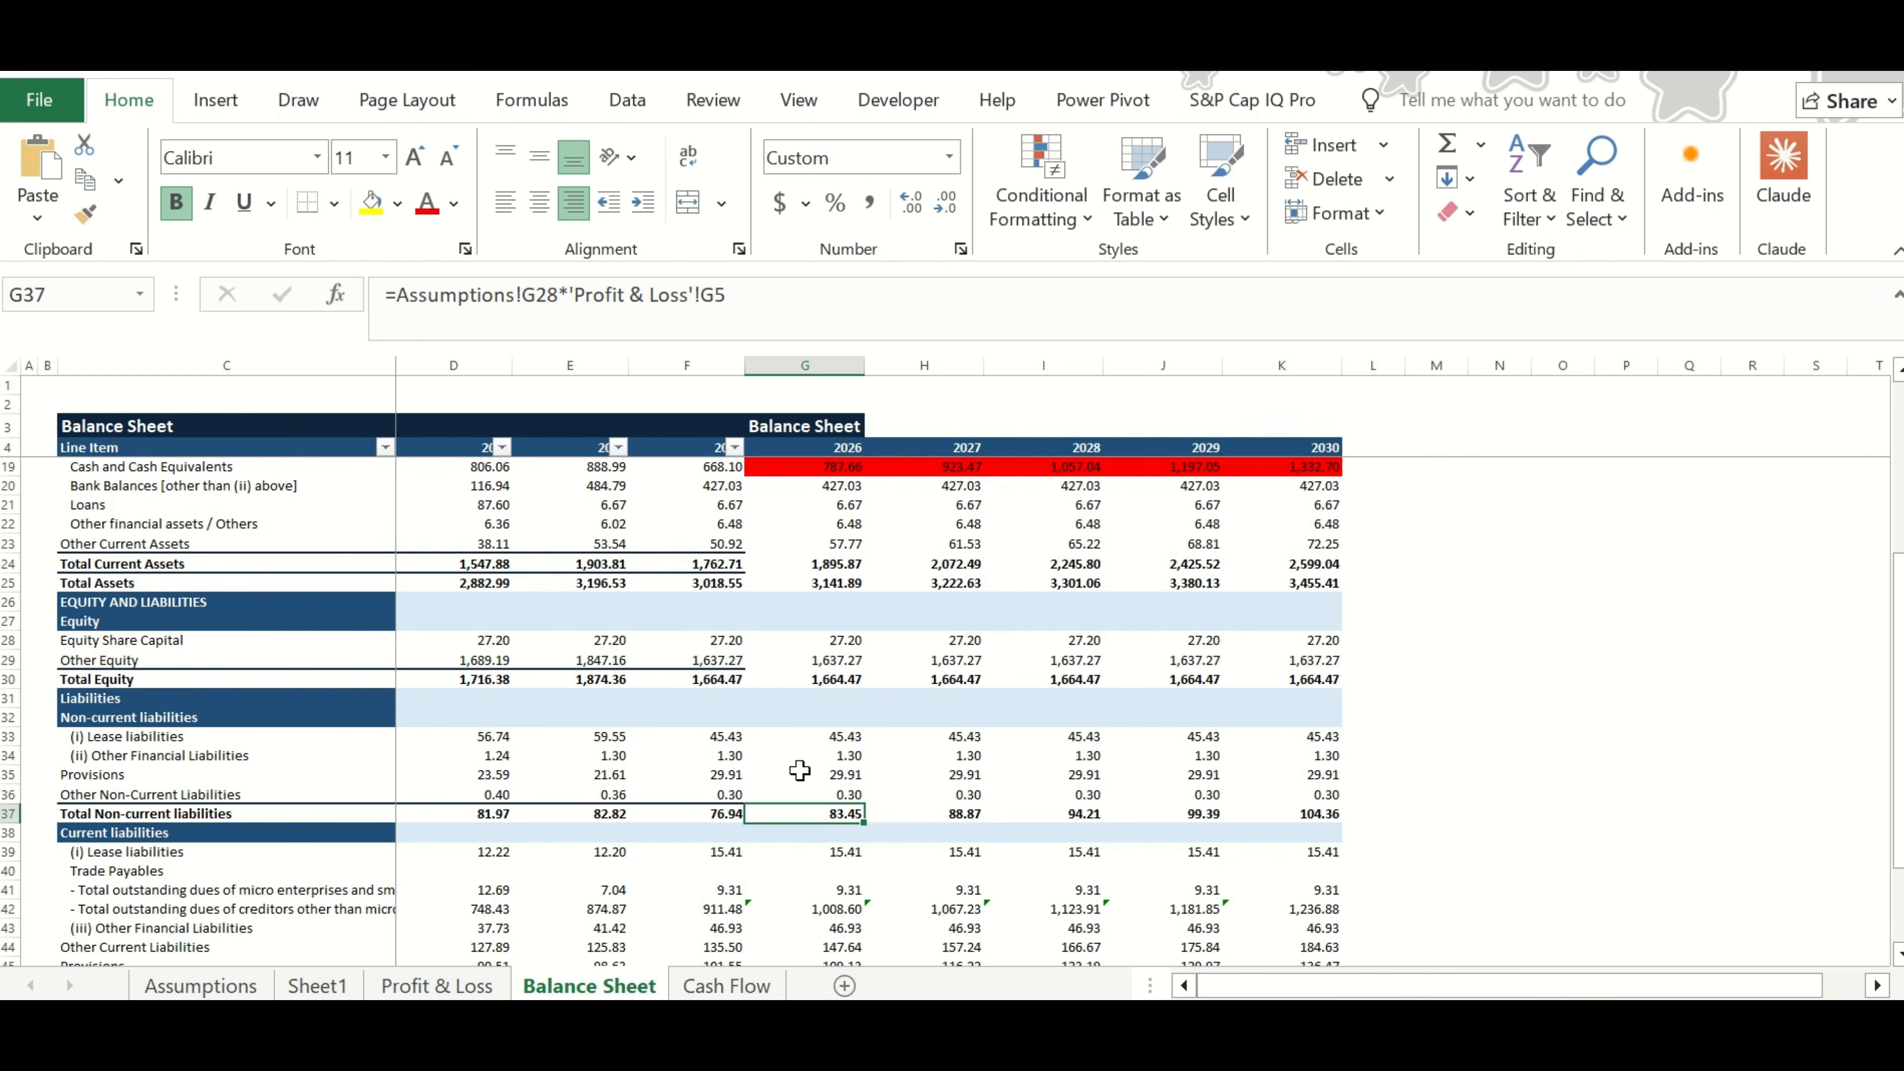
Compare the non-current liability items in G33:G36 with the Total Non-current liabilities formula in G37.
scroll(799, 770, "down", 2)
left_click_drag(821, 622, 832, 681)
left_click(831, 700)
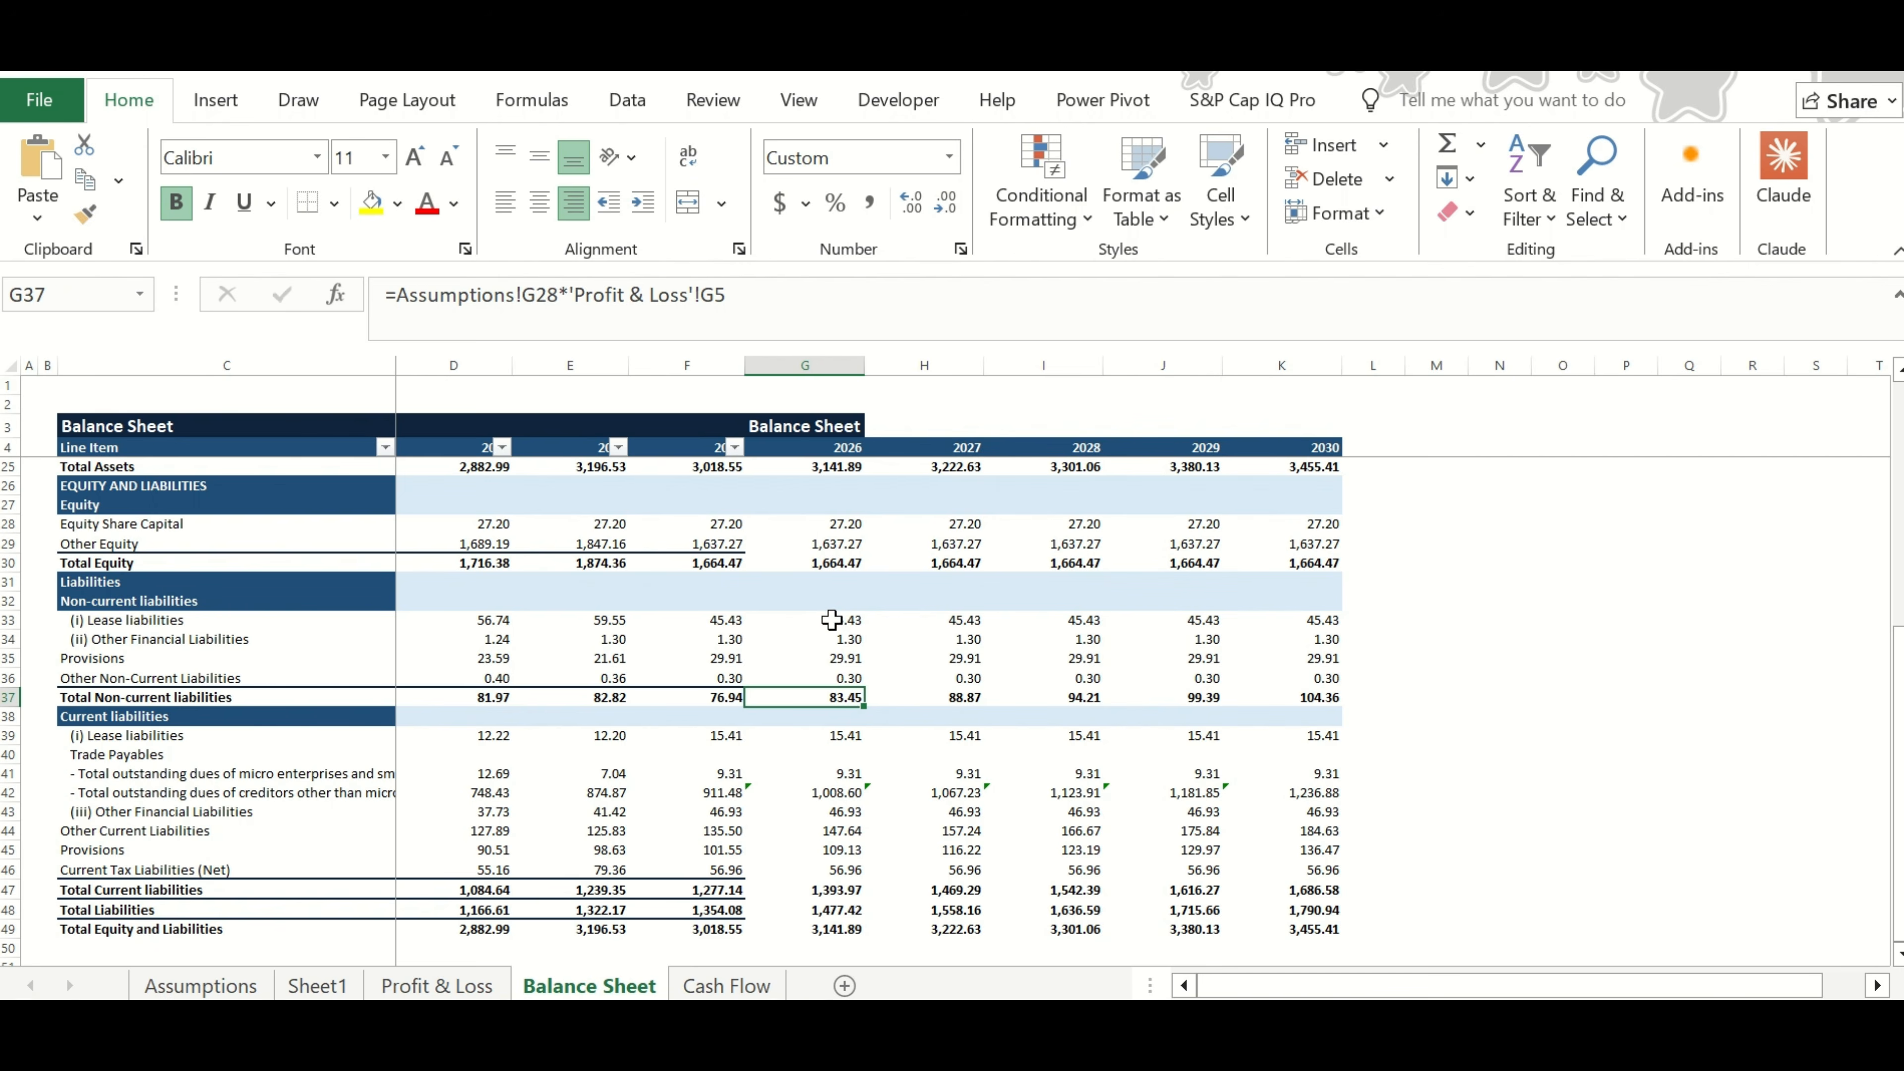
left_click_drag(832, 619, 832, 679)
left_click(836, 699)
double_click(840, 699)
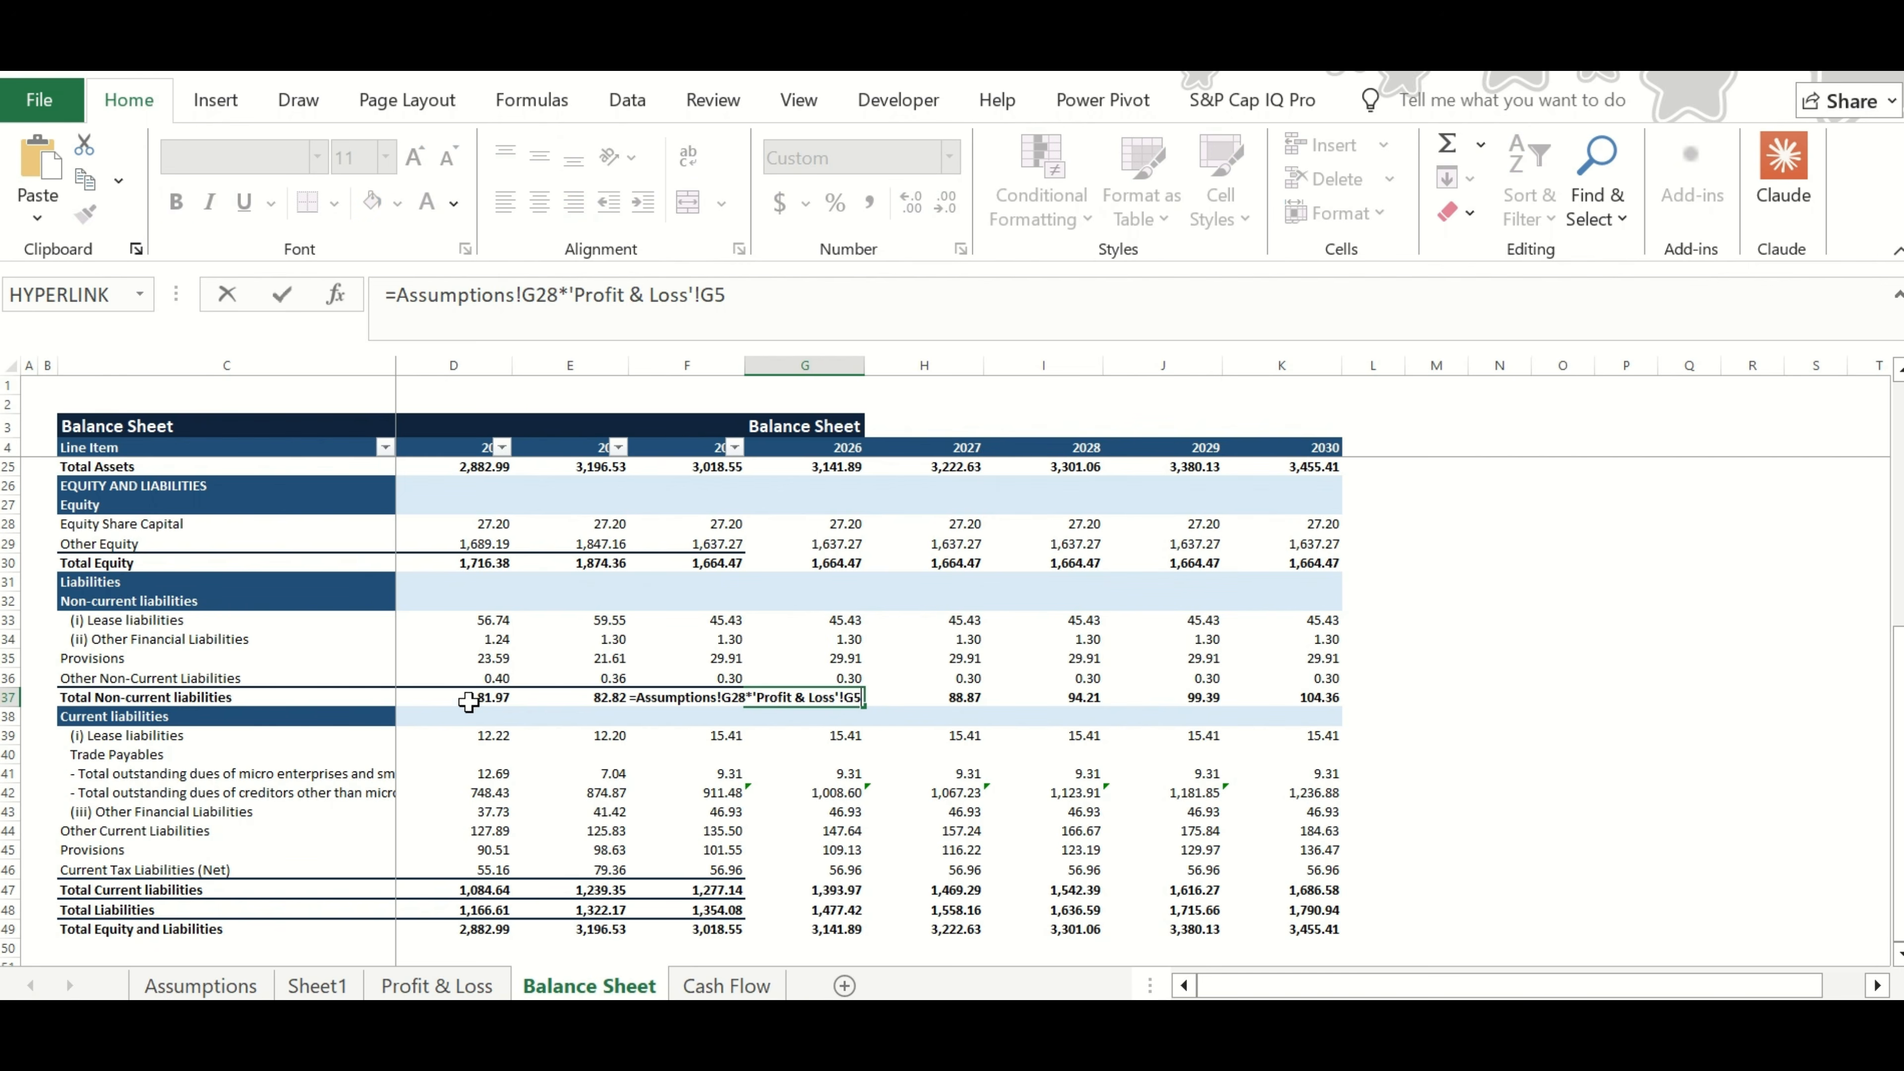
key("Escape")
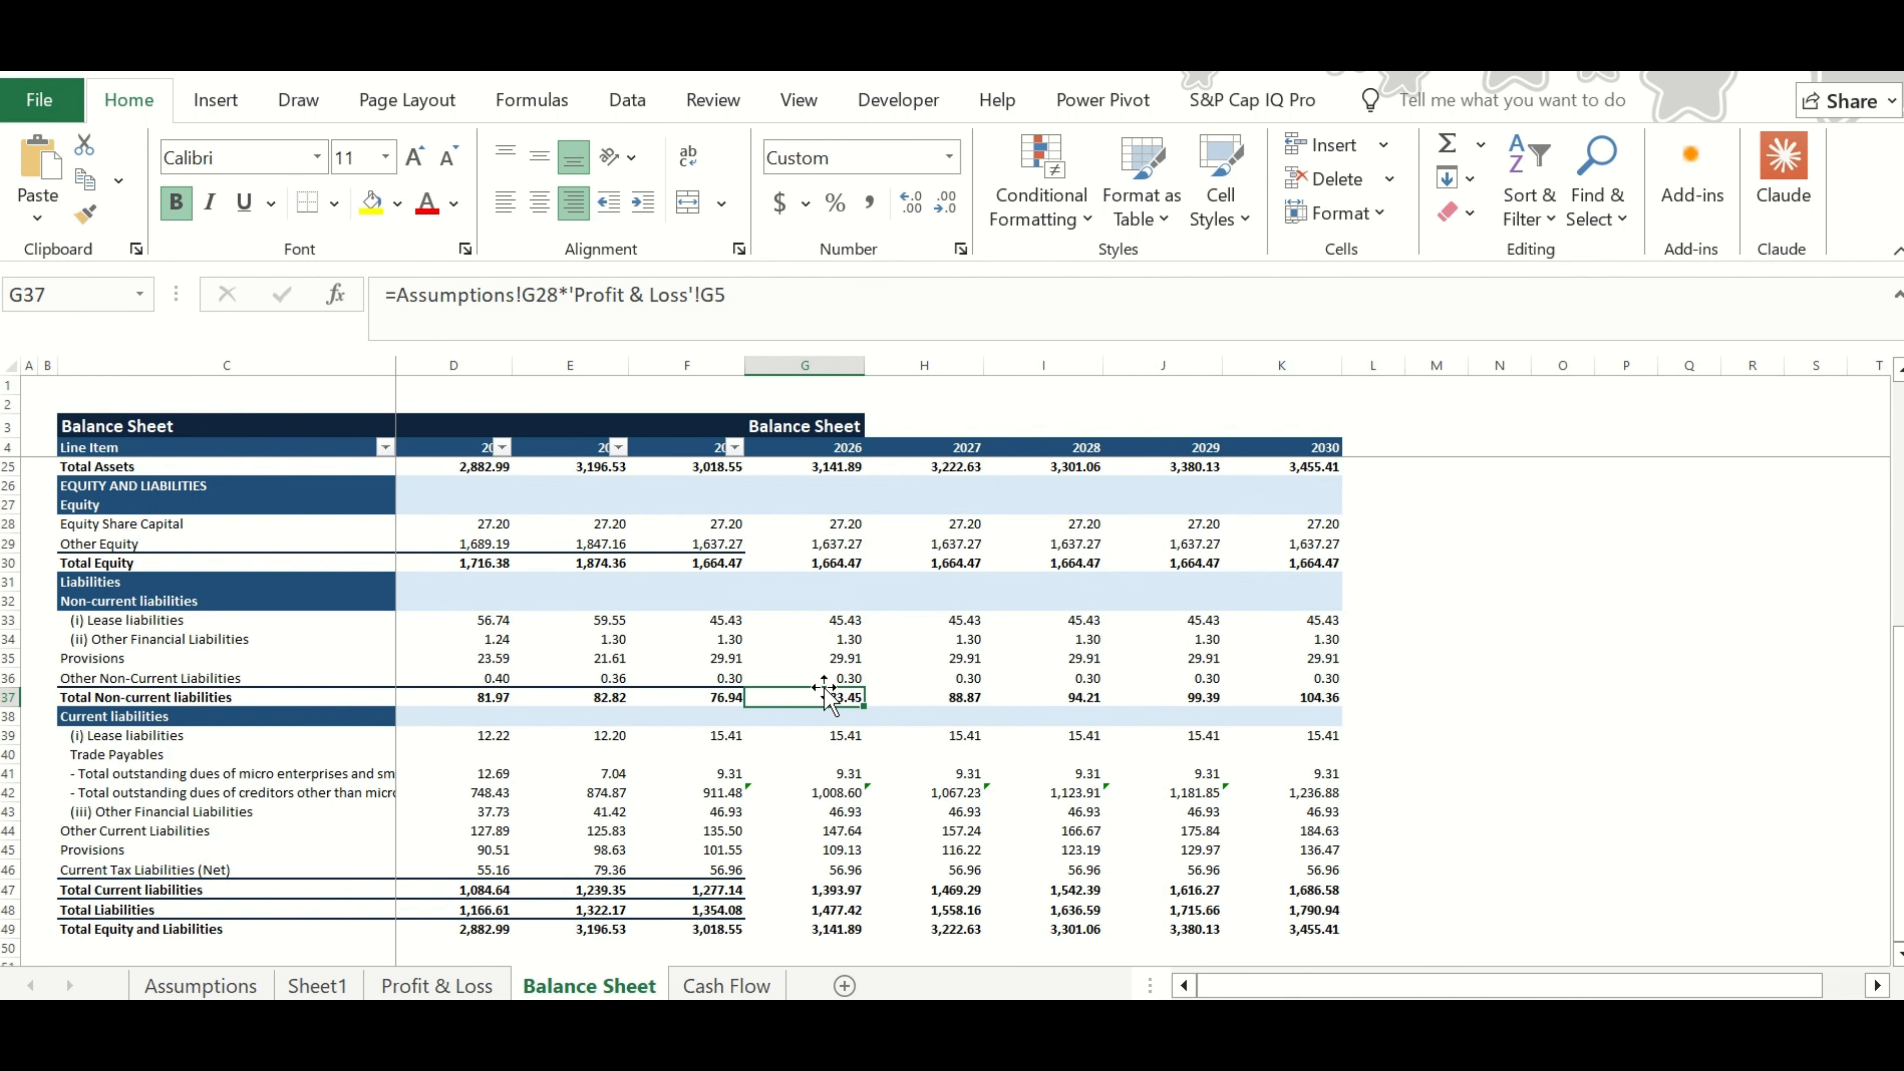
Trace the G37 total's formula to the Non-Current Liabilities (% of Revenue) driver in row 28 of the Assumptions sheet.
left_click_drag(853, 617, 862, 675)
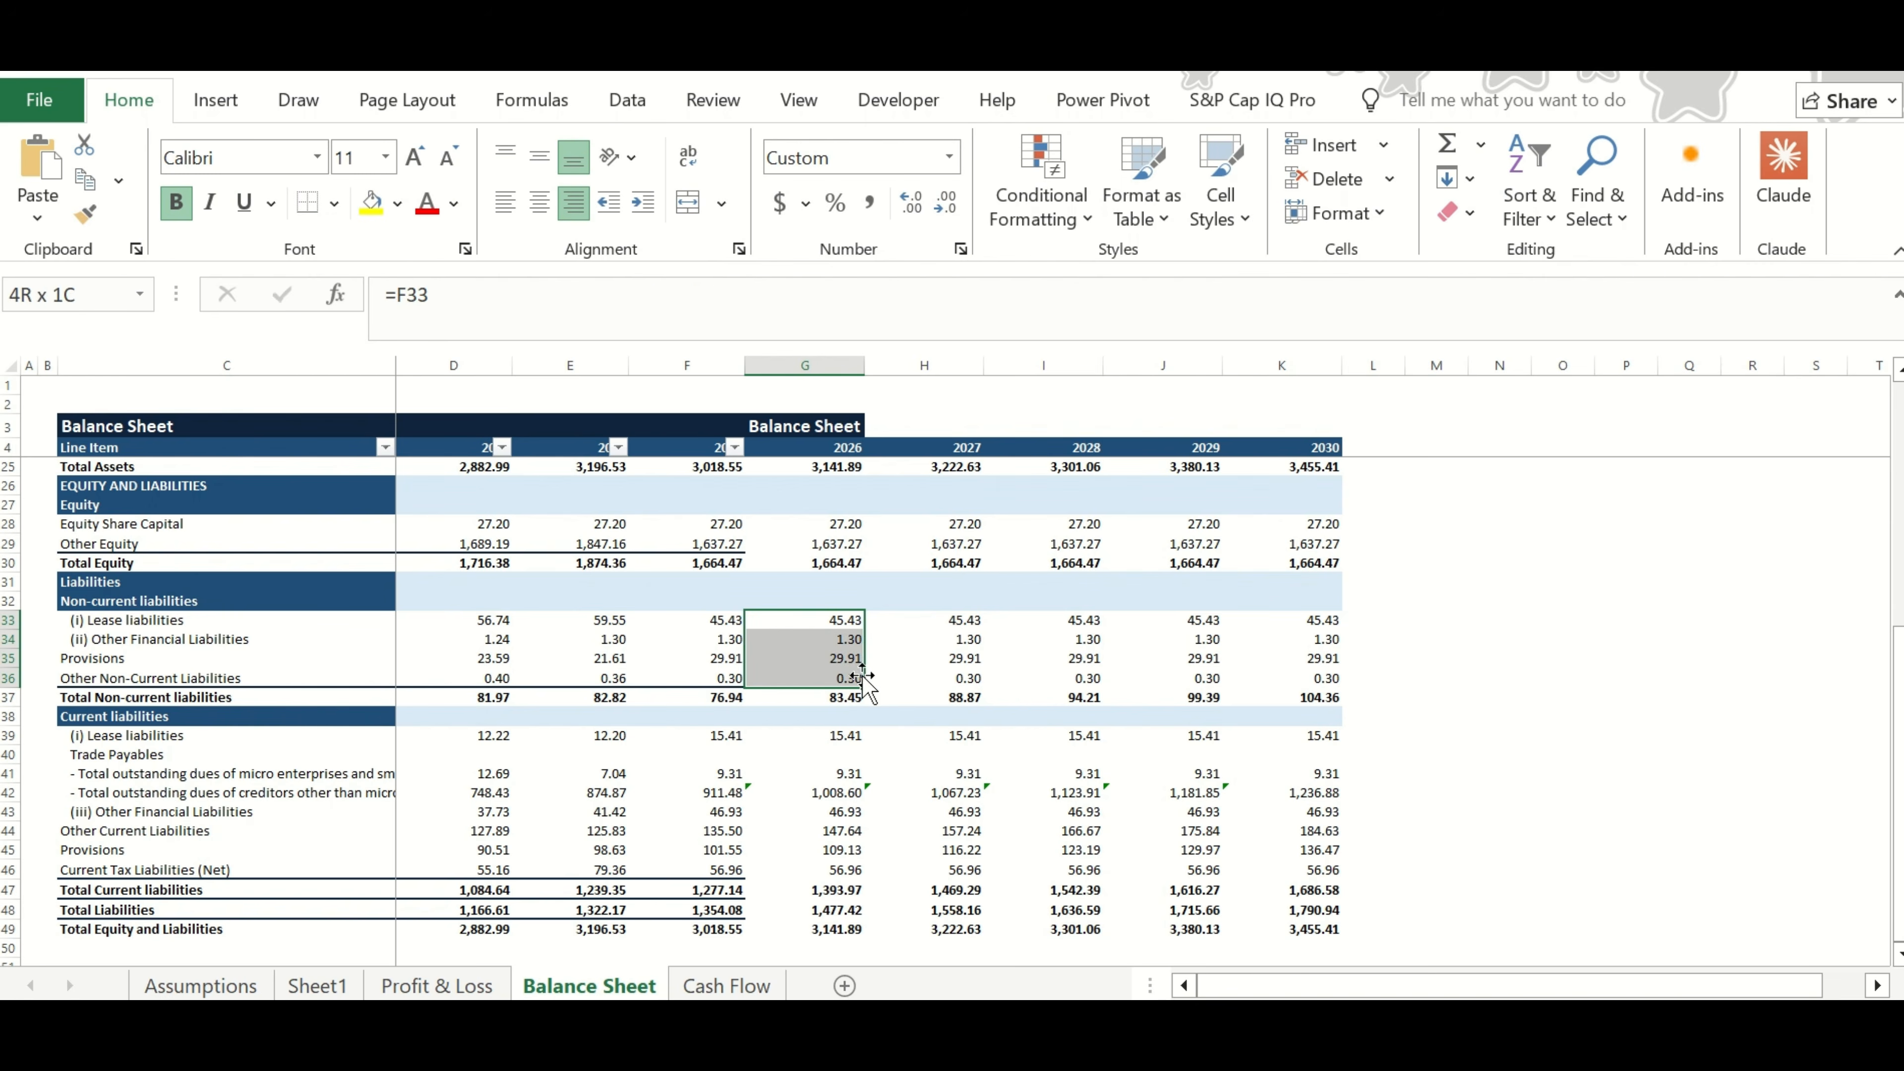
left_click(836, 699)
double_click(836, 699)
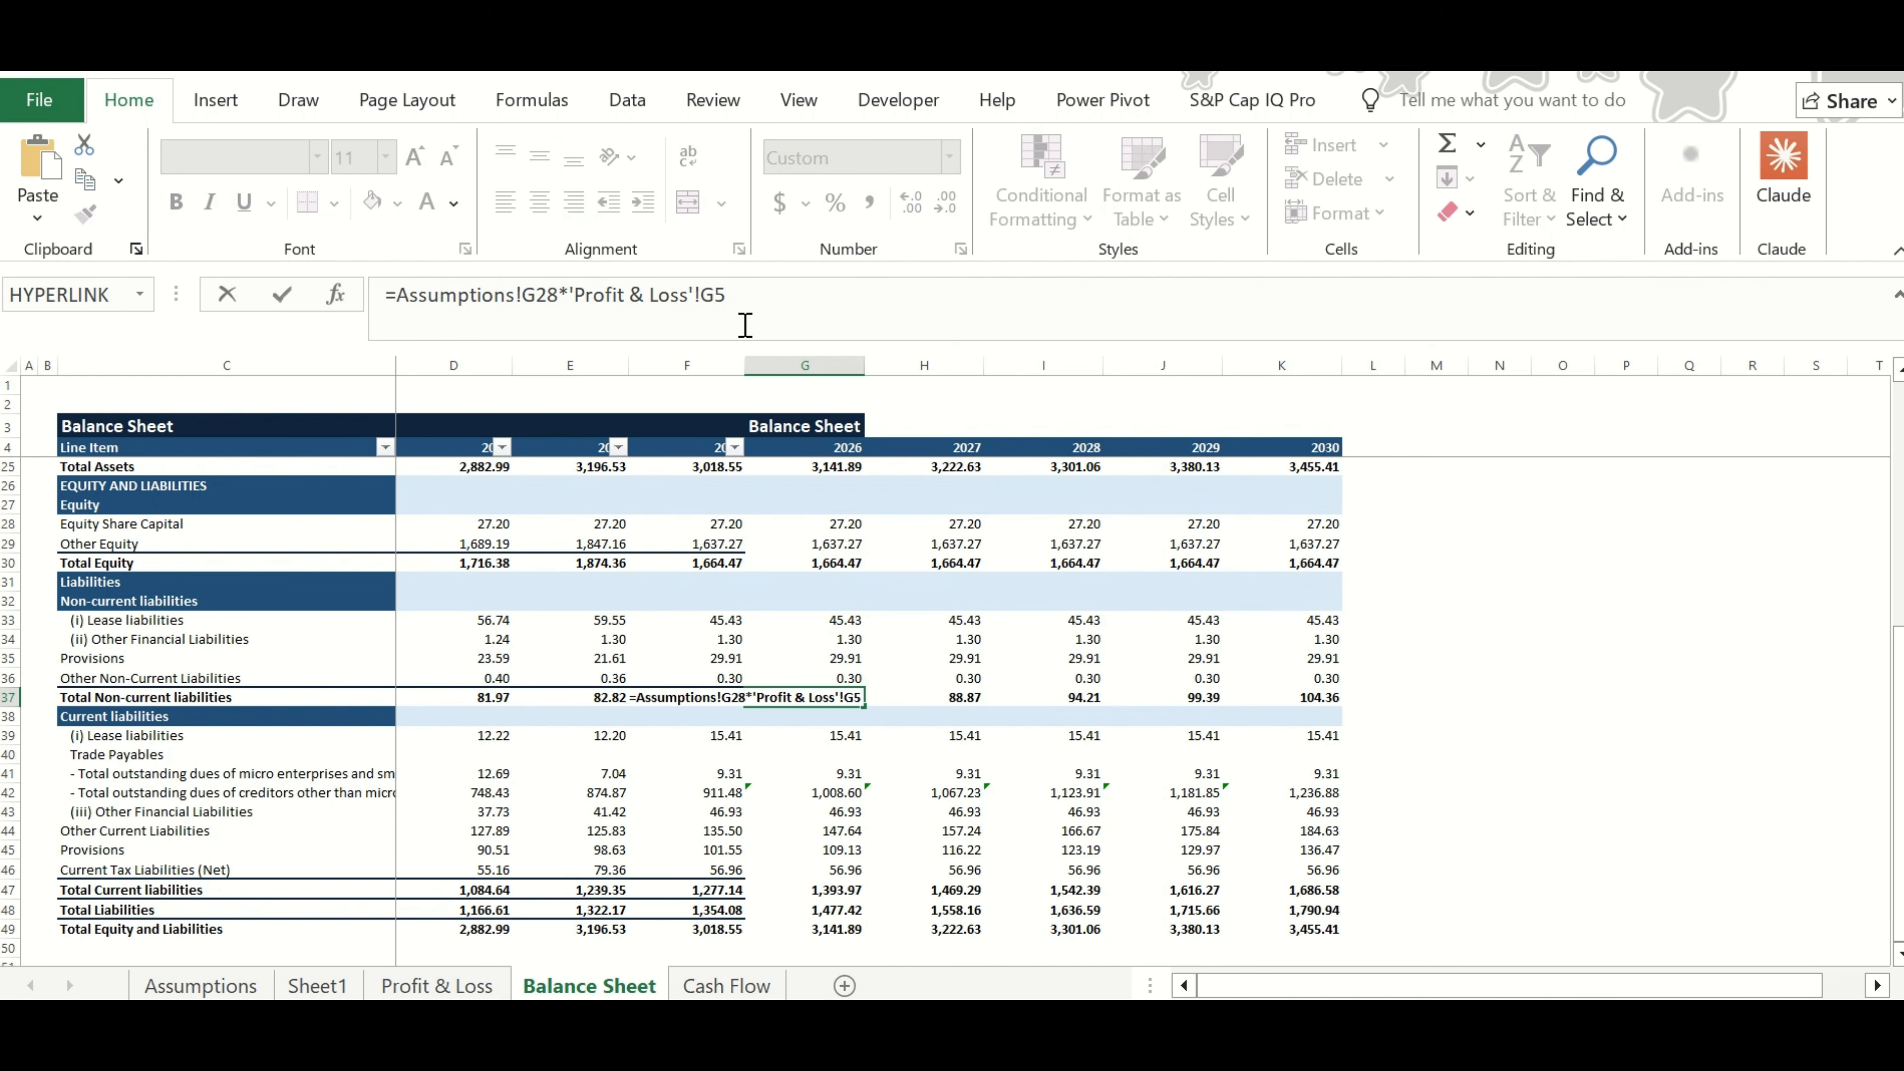
key("Escape")
left_click(199, 986)
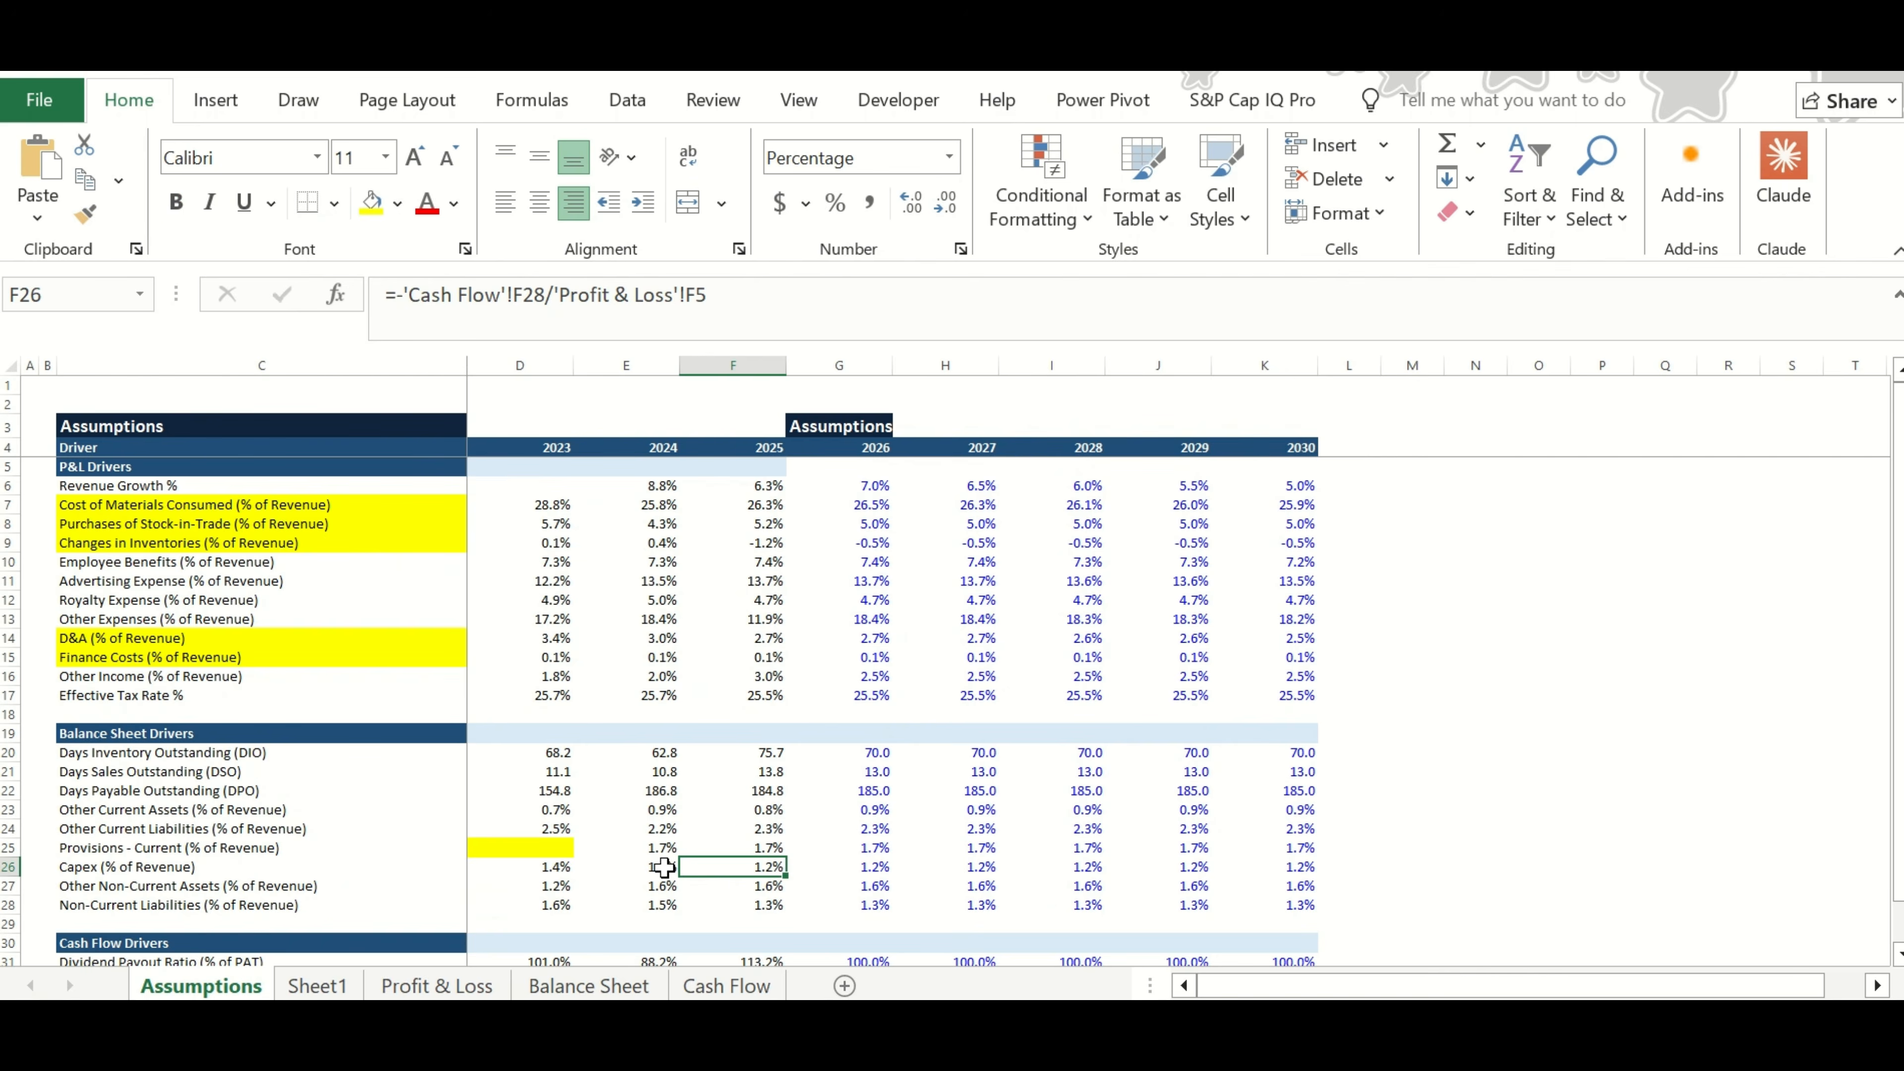
left_click_drag(225, 904, 819, 897)
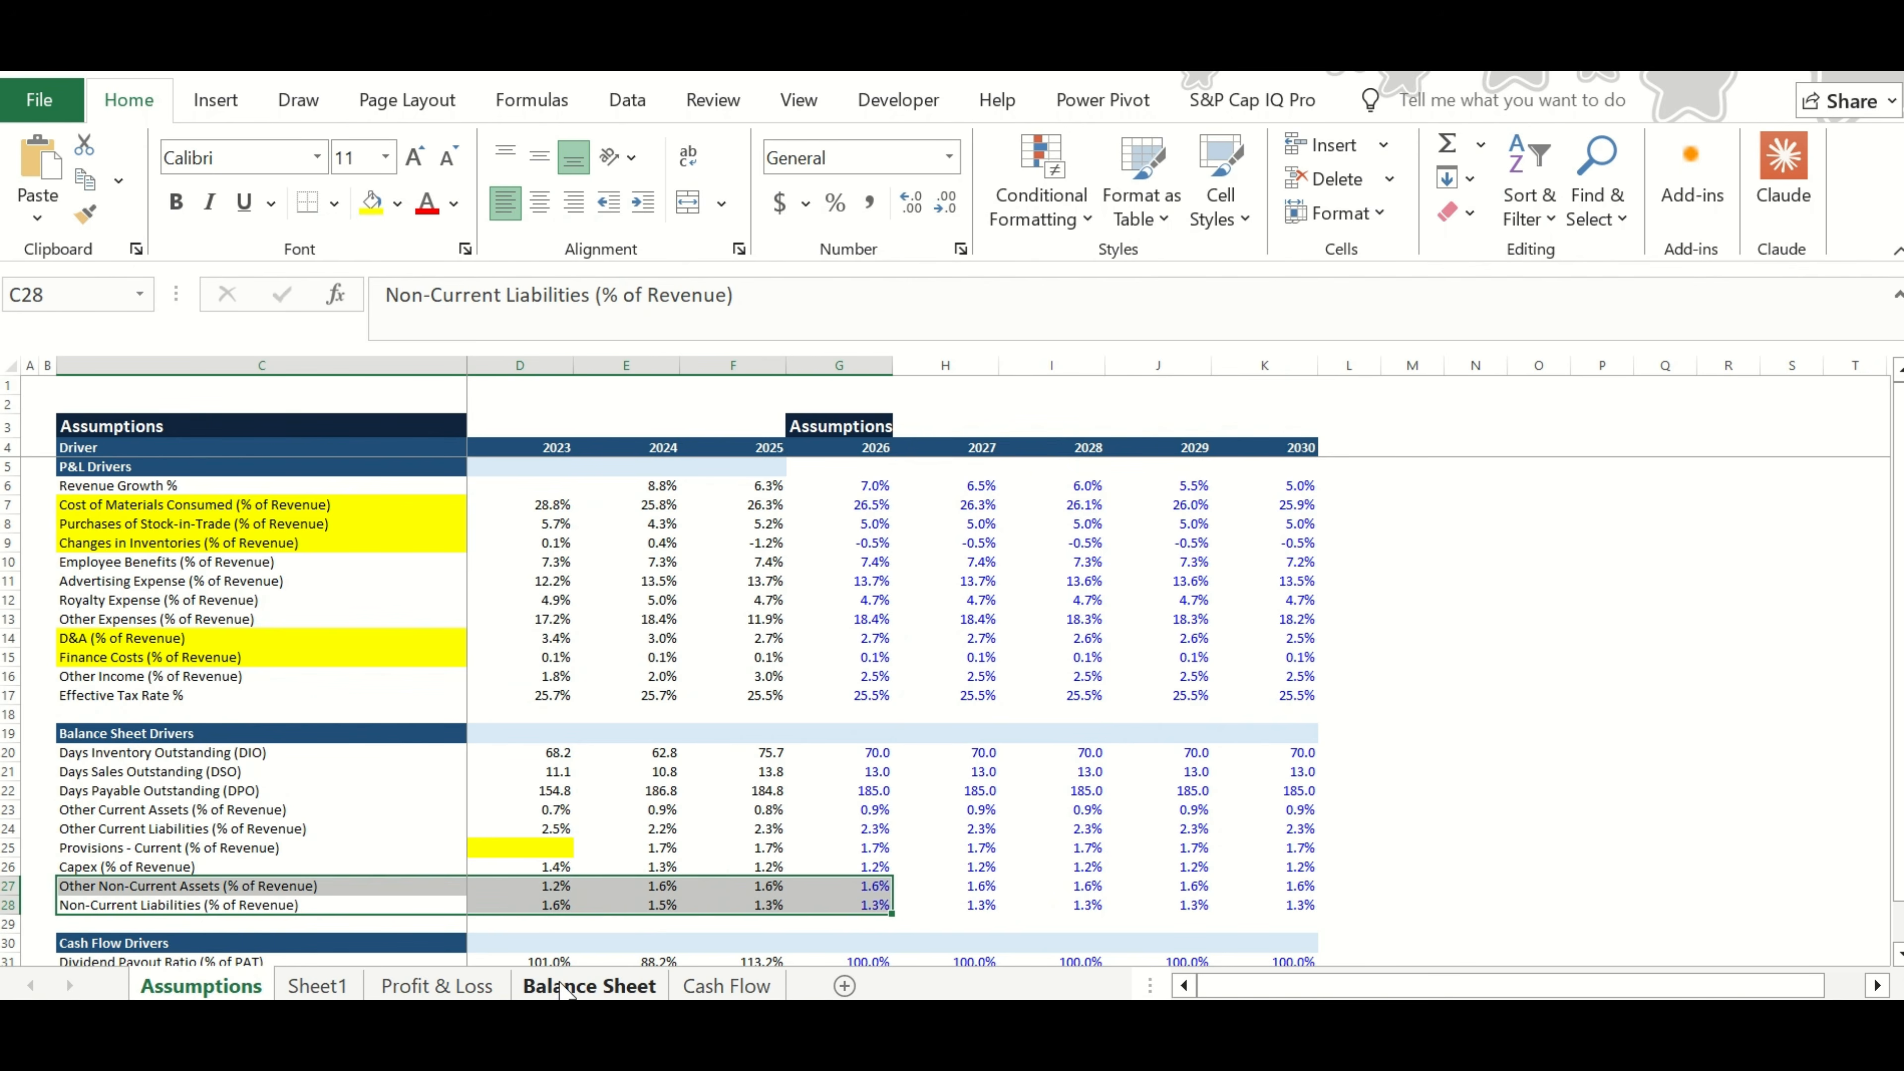
Highlight the Total Non-current liabilities cells F37:I37 on the Balance Sheet in yellow.
left_click(589, 986)
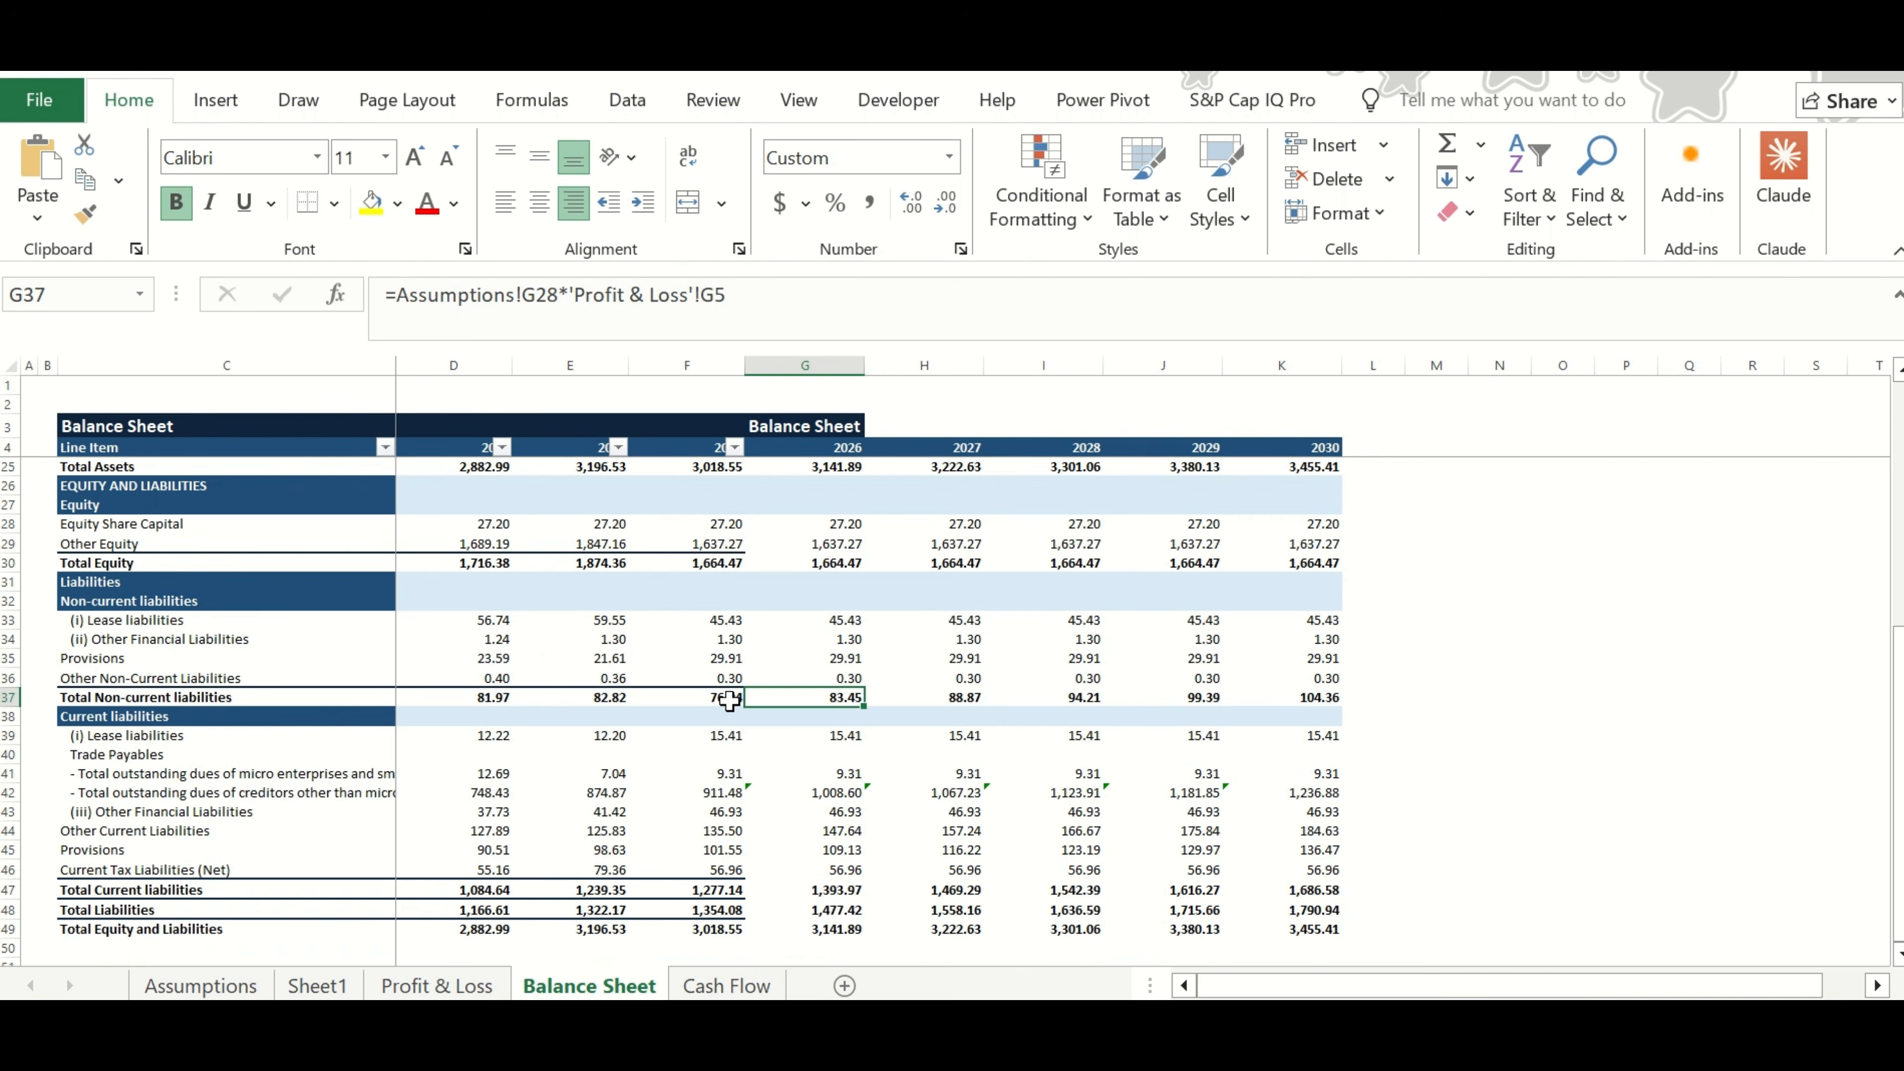
left_click_drag(730, 700, 1049, 698)
left_click(371, 203)
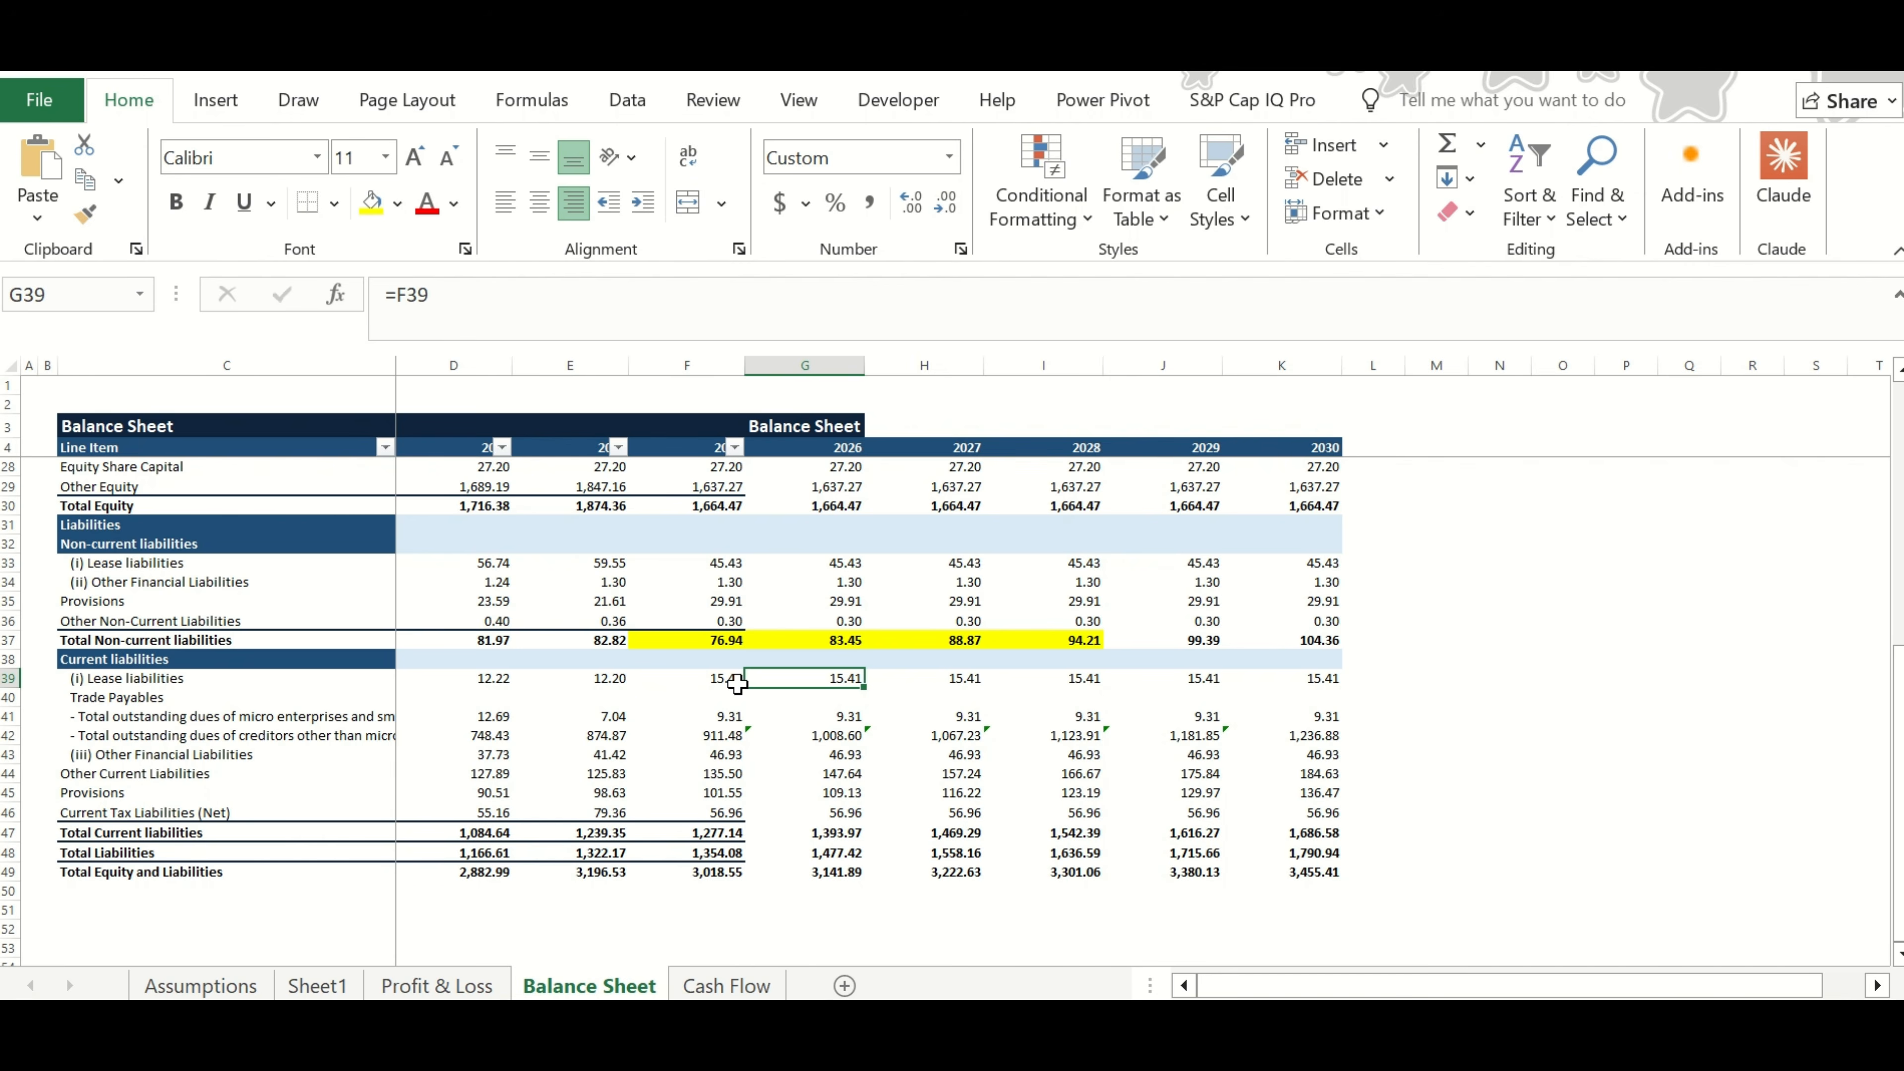
Step through the 2026 current liabilities formulas from Lease liabilities in G39 to Current Tax Liabilities in G46.
key("Down")
key("Down")
key("Down")
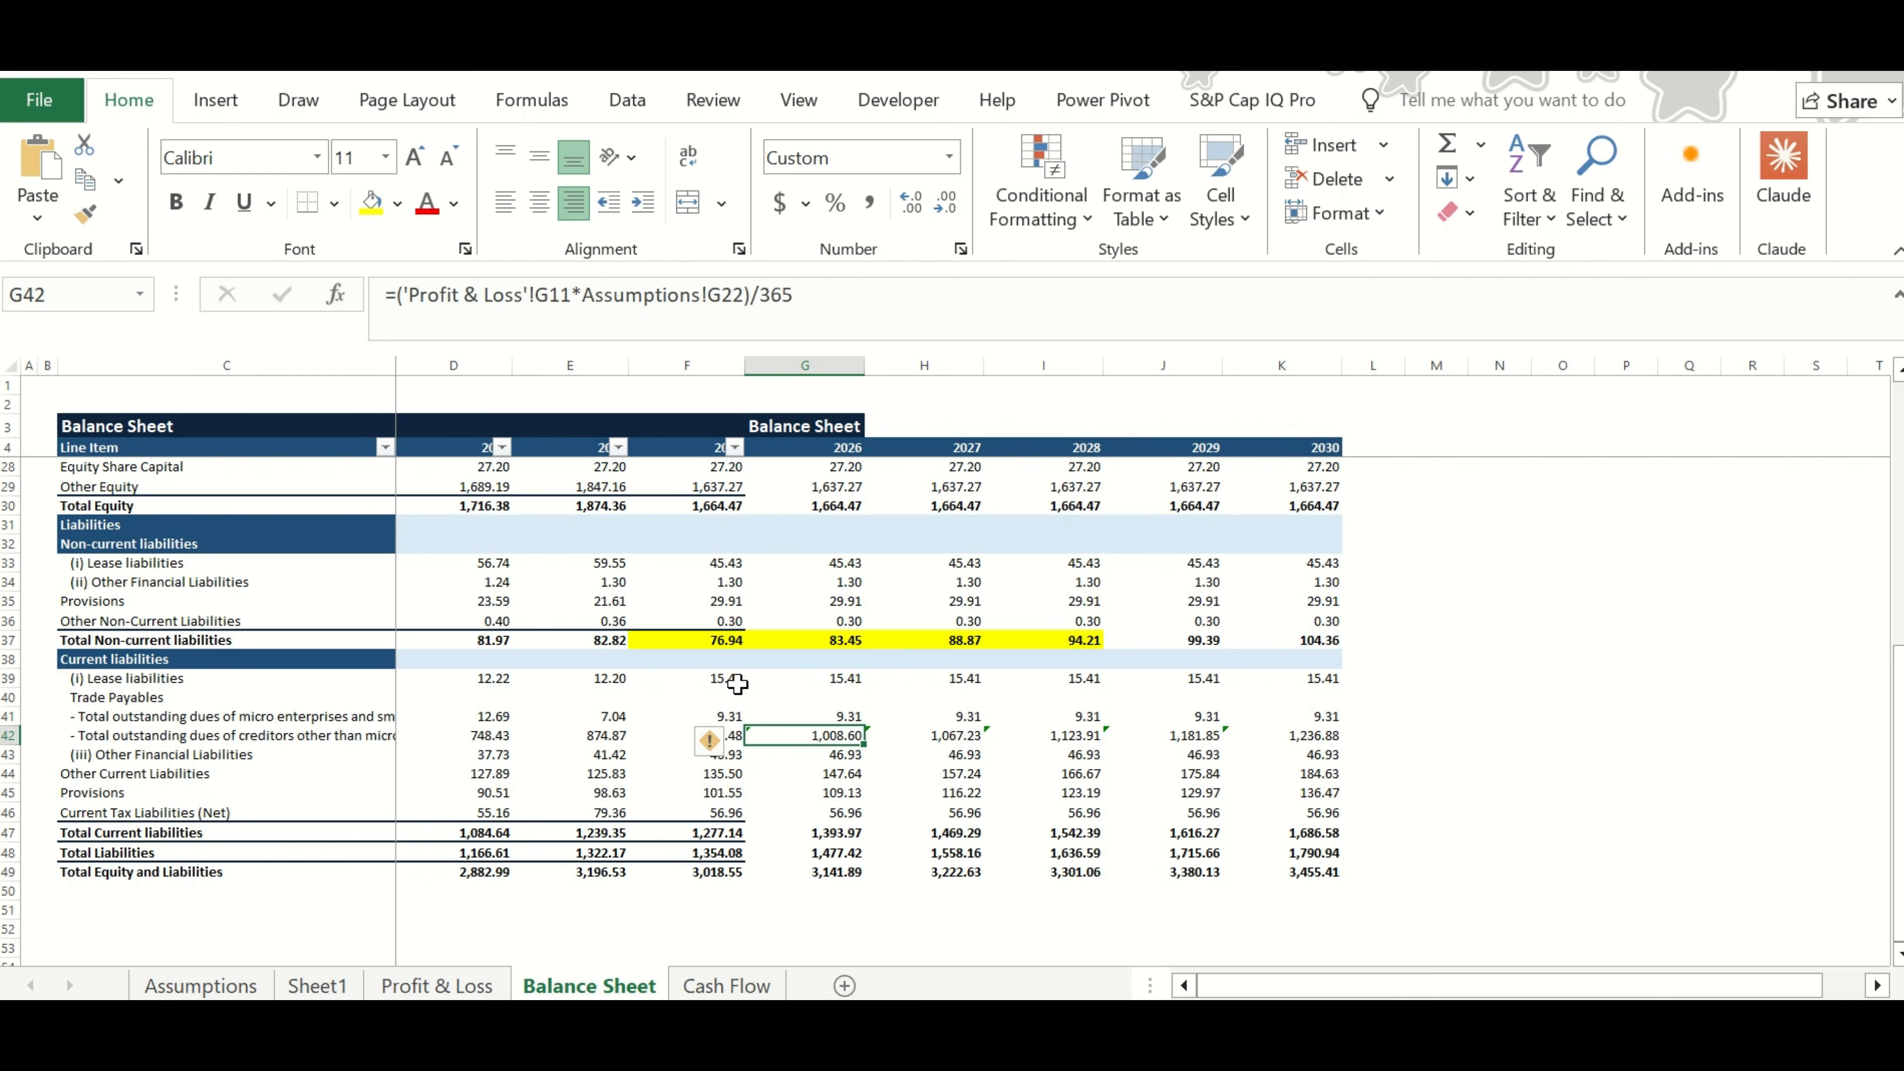
key("Down")
key("Down")
key("Down")
key("Down")
key("Down")
key("Down")
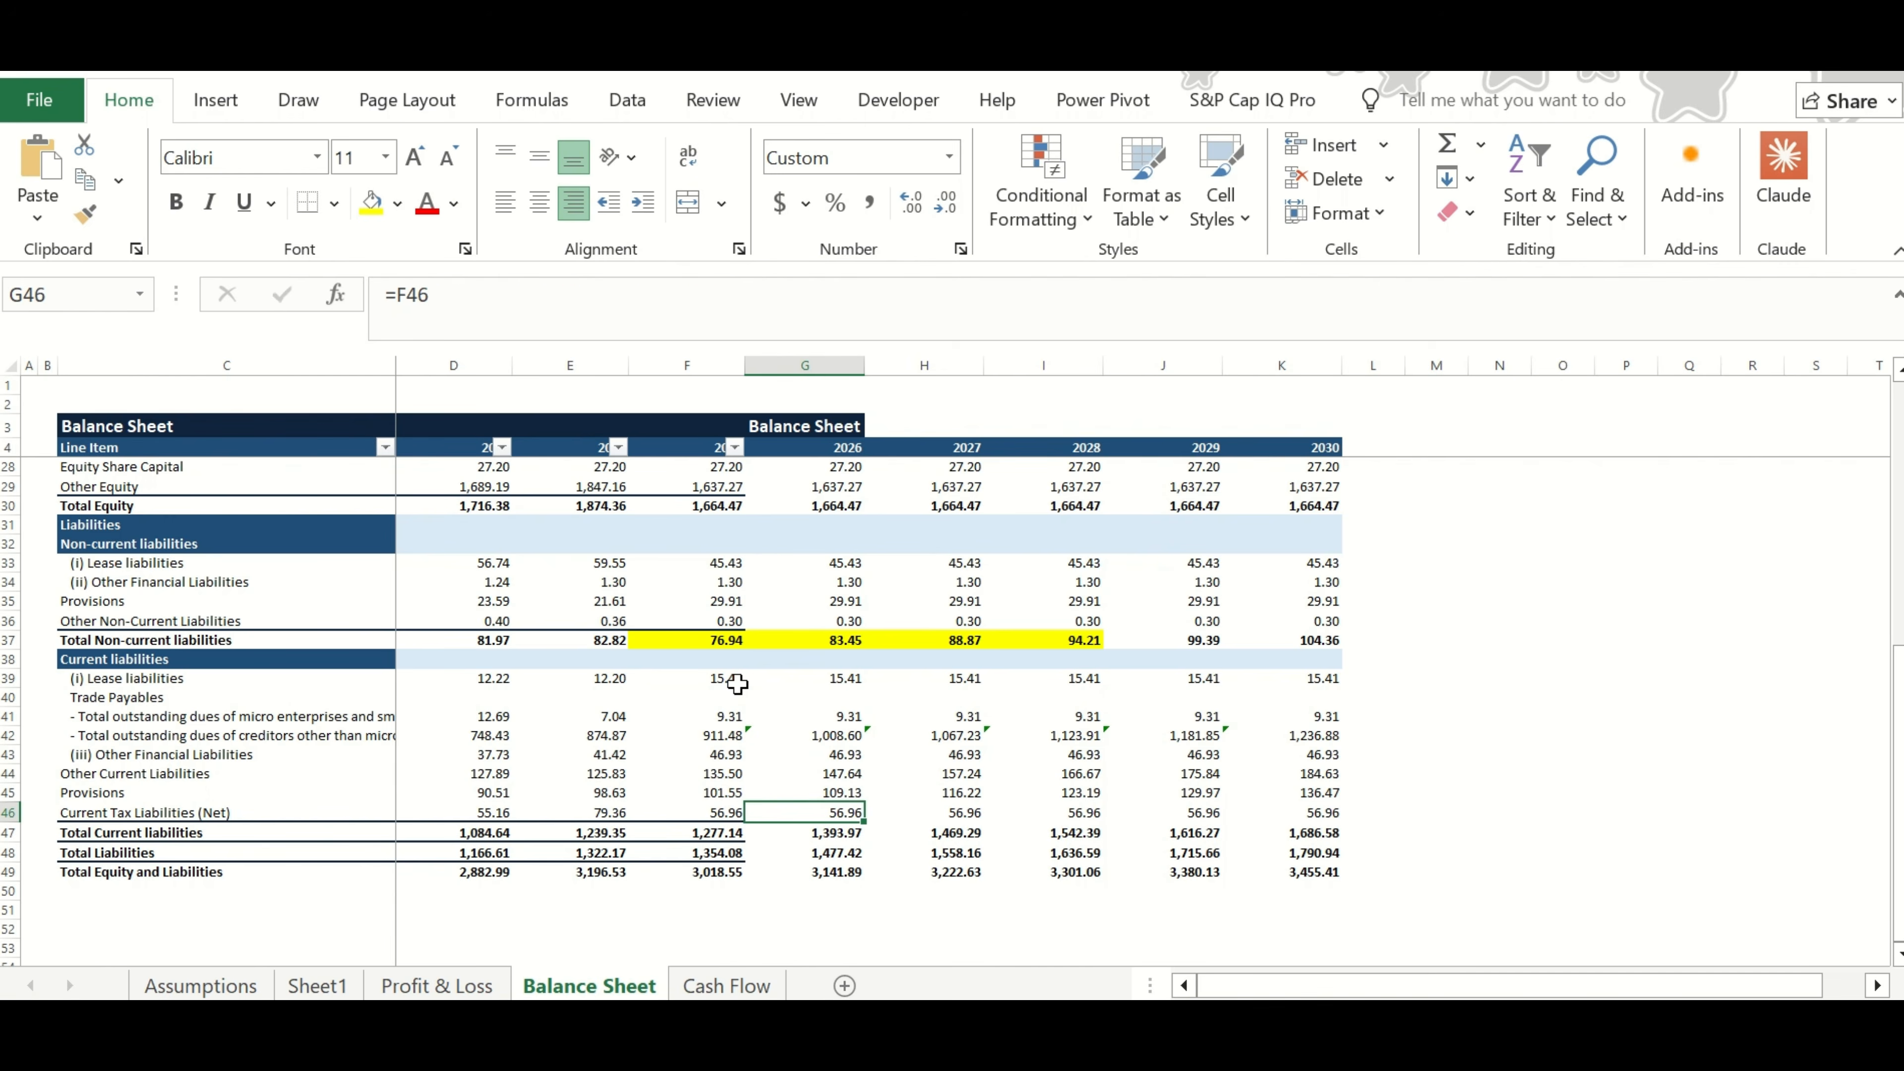
Open the formulas from trade payables in G42 to Current Tax Liabilities in G46 one by one and check their references.
key("Up")
key("Up")
key("Up")
key("Up")
key("Up")
key("Up")
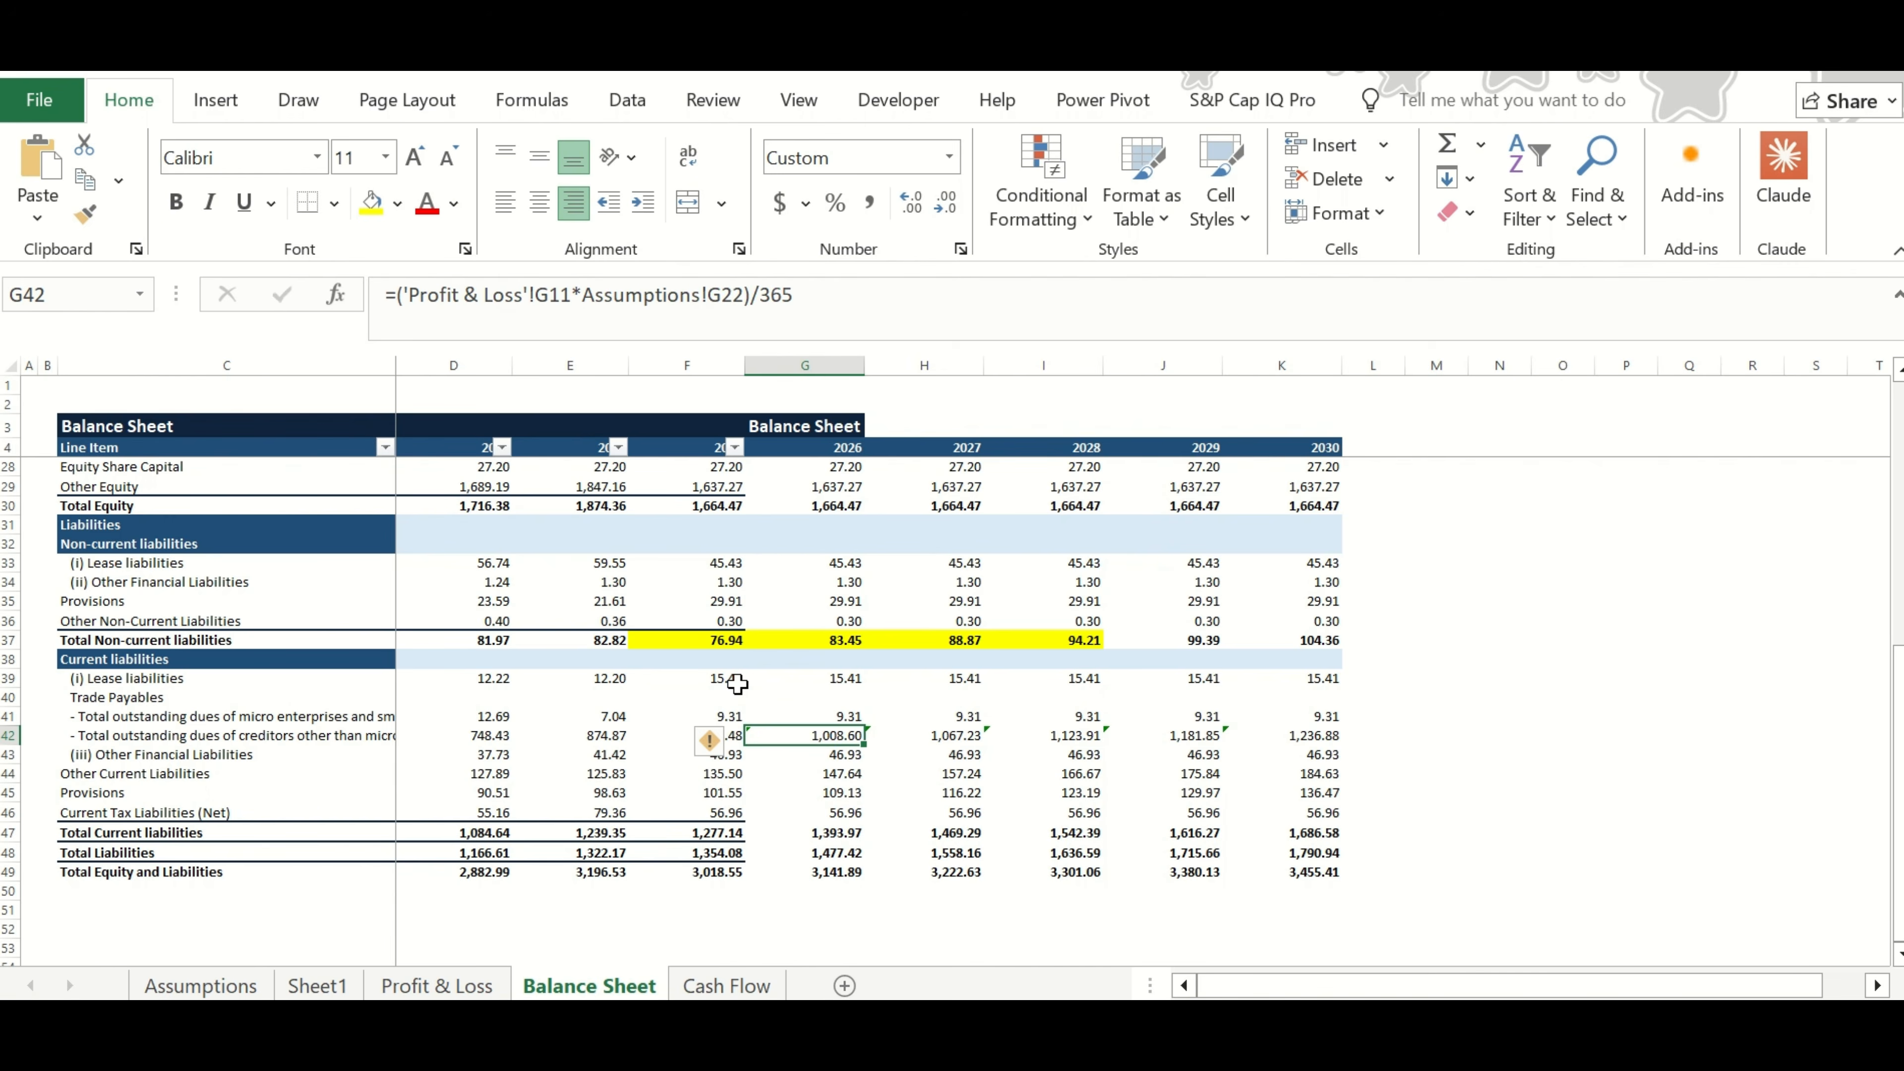
key("Up")
key("Down")
key("F2")
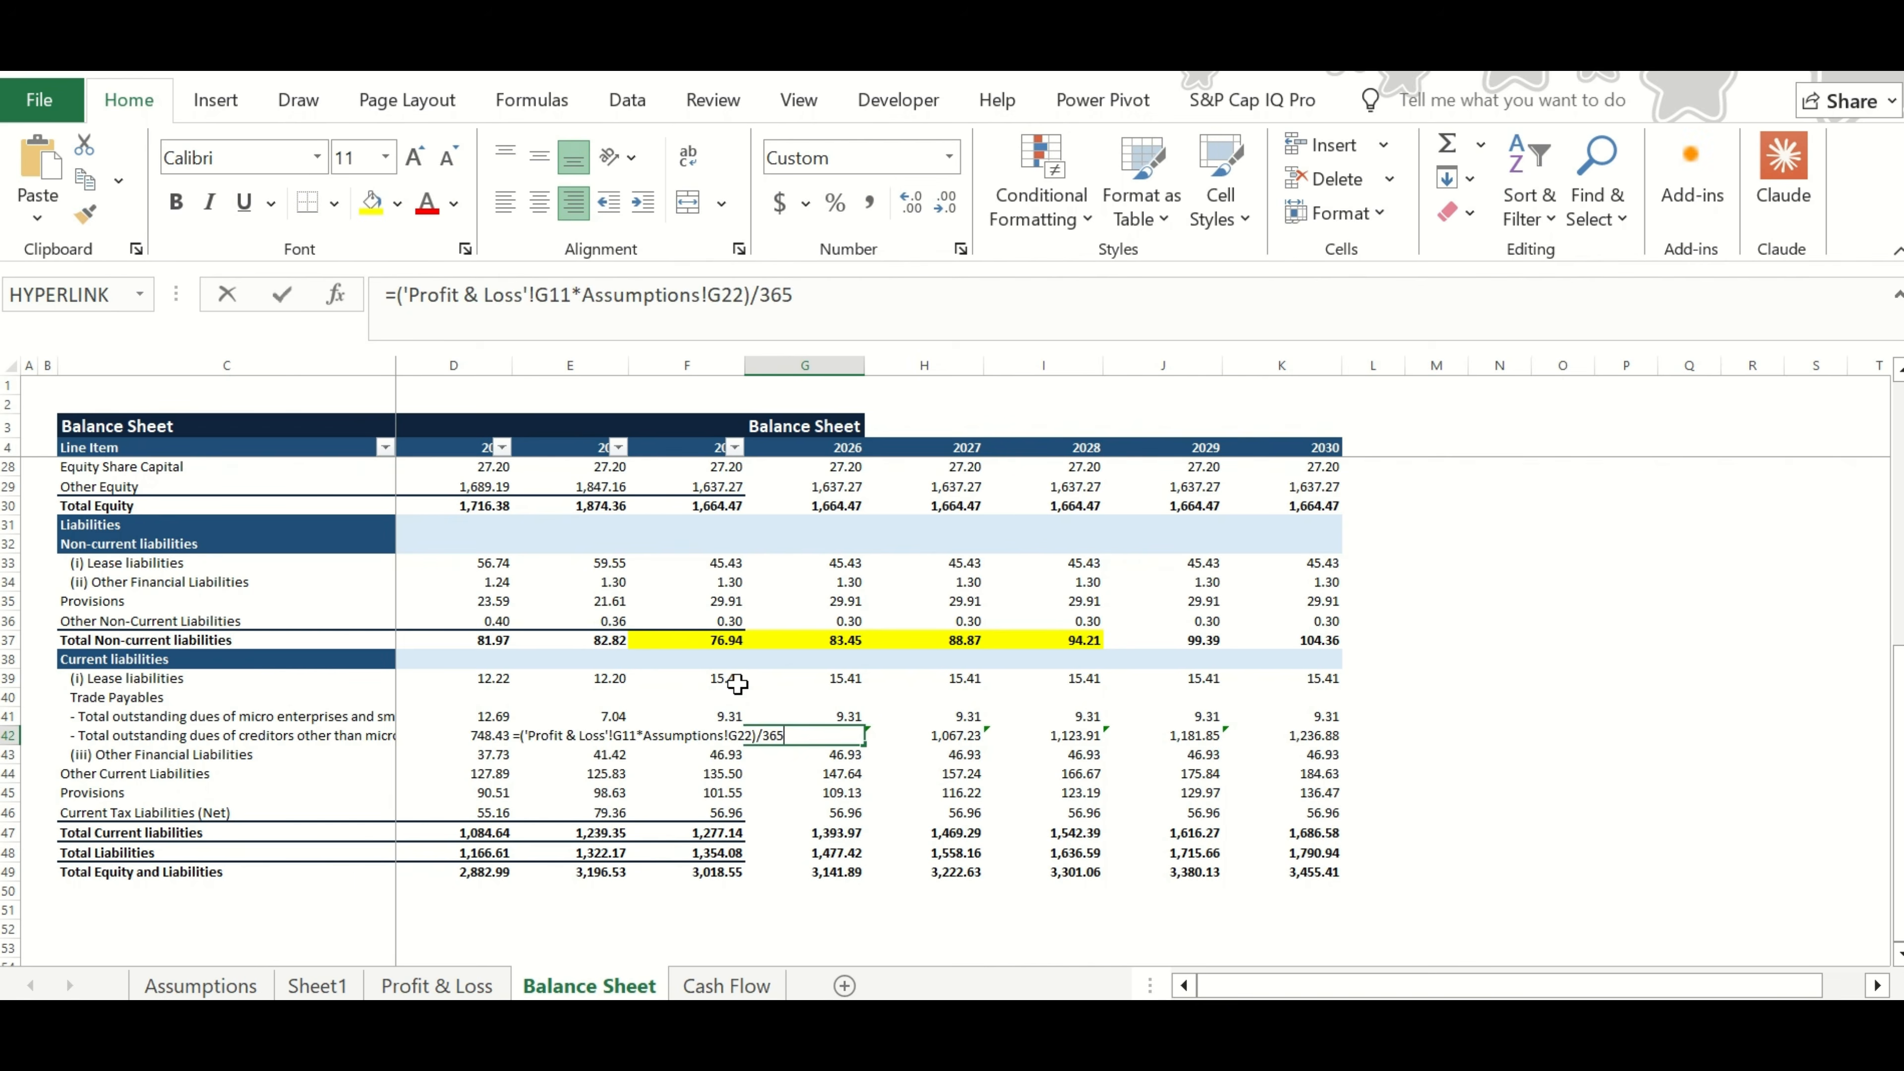
key("Escape")
key("Down")
key("F2")
key("Escape")
key("Down")
key("F2")
key("Escape")
key("Down")
key("F2")
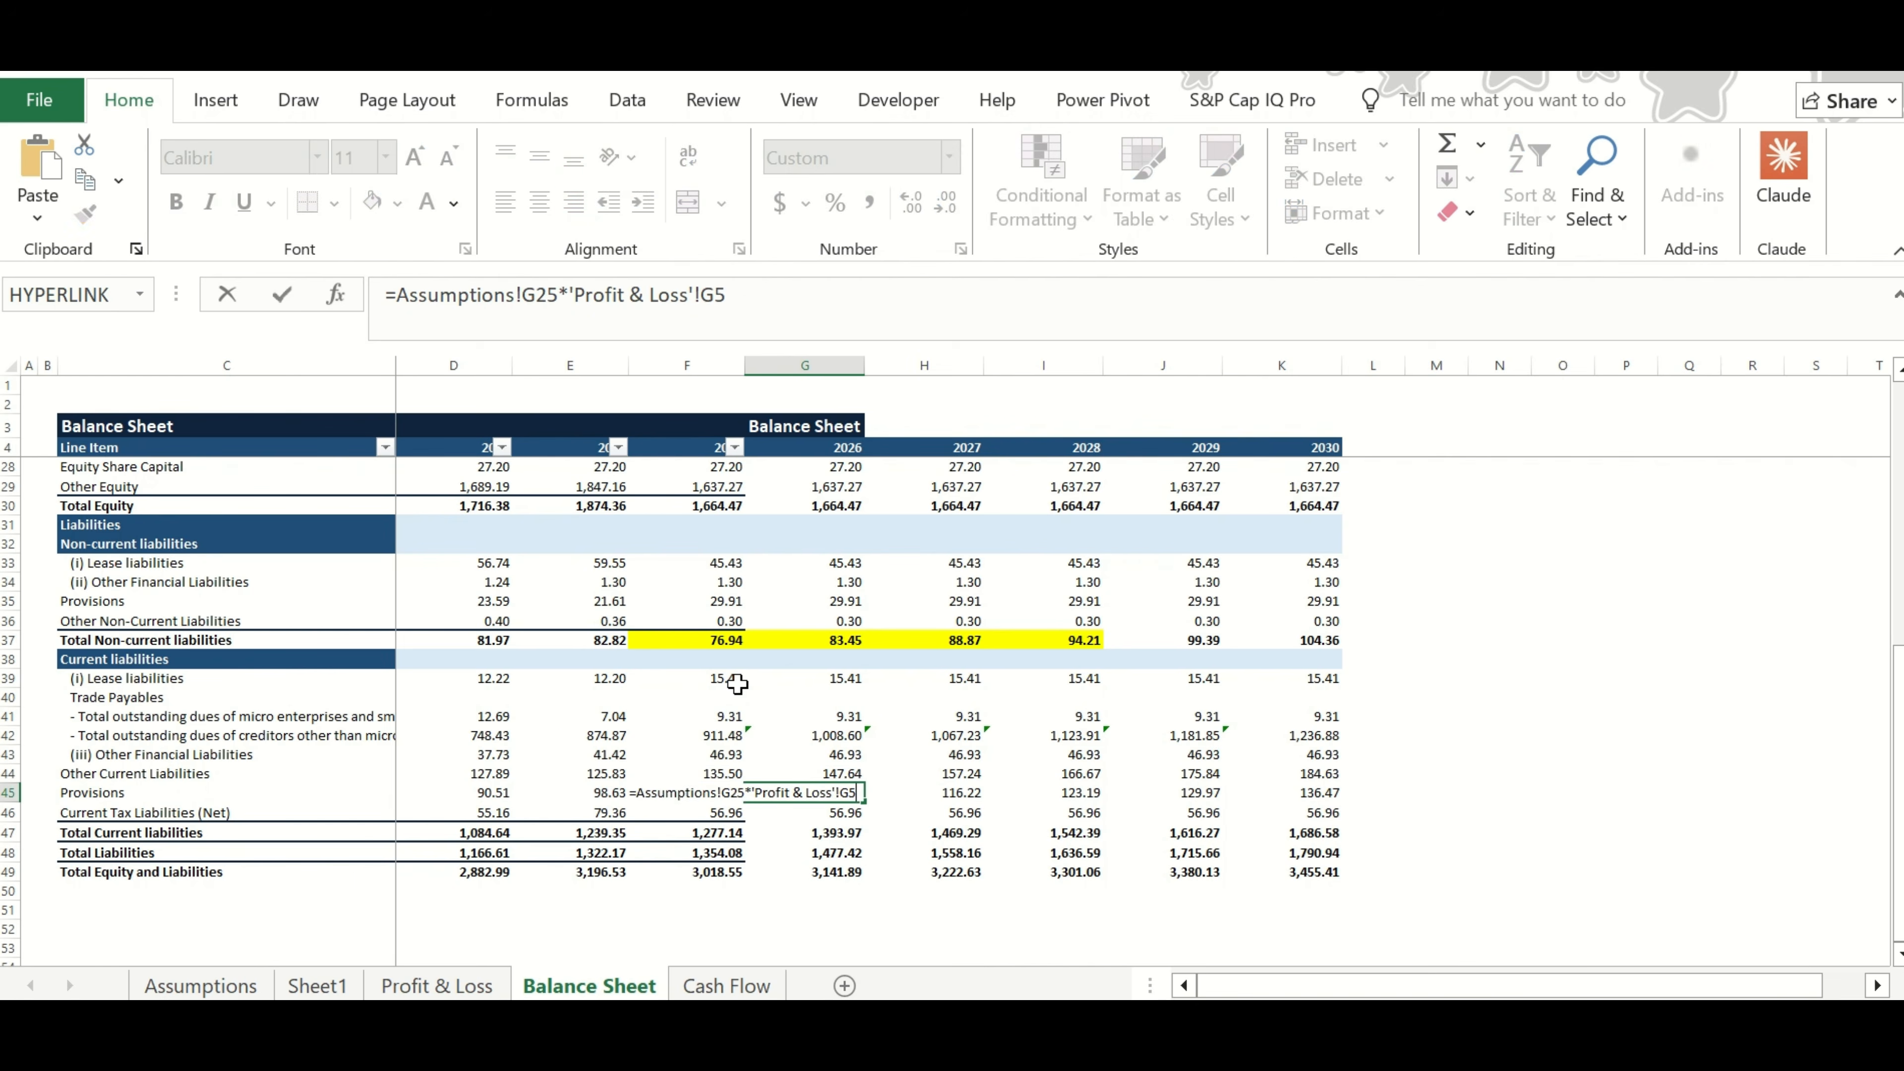
key("Escape")
key("Down")
key("F2")
key("Escape")
Review the 2026 formulas on the Cash Flow sheet from G6 downward, highlighting G7, G9 and G10 in yellow.
key("ctrl+Page_Down")
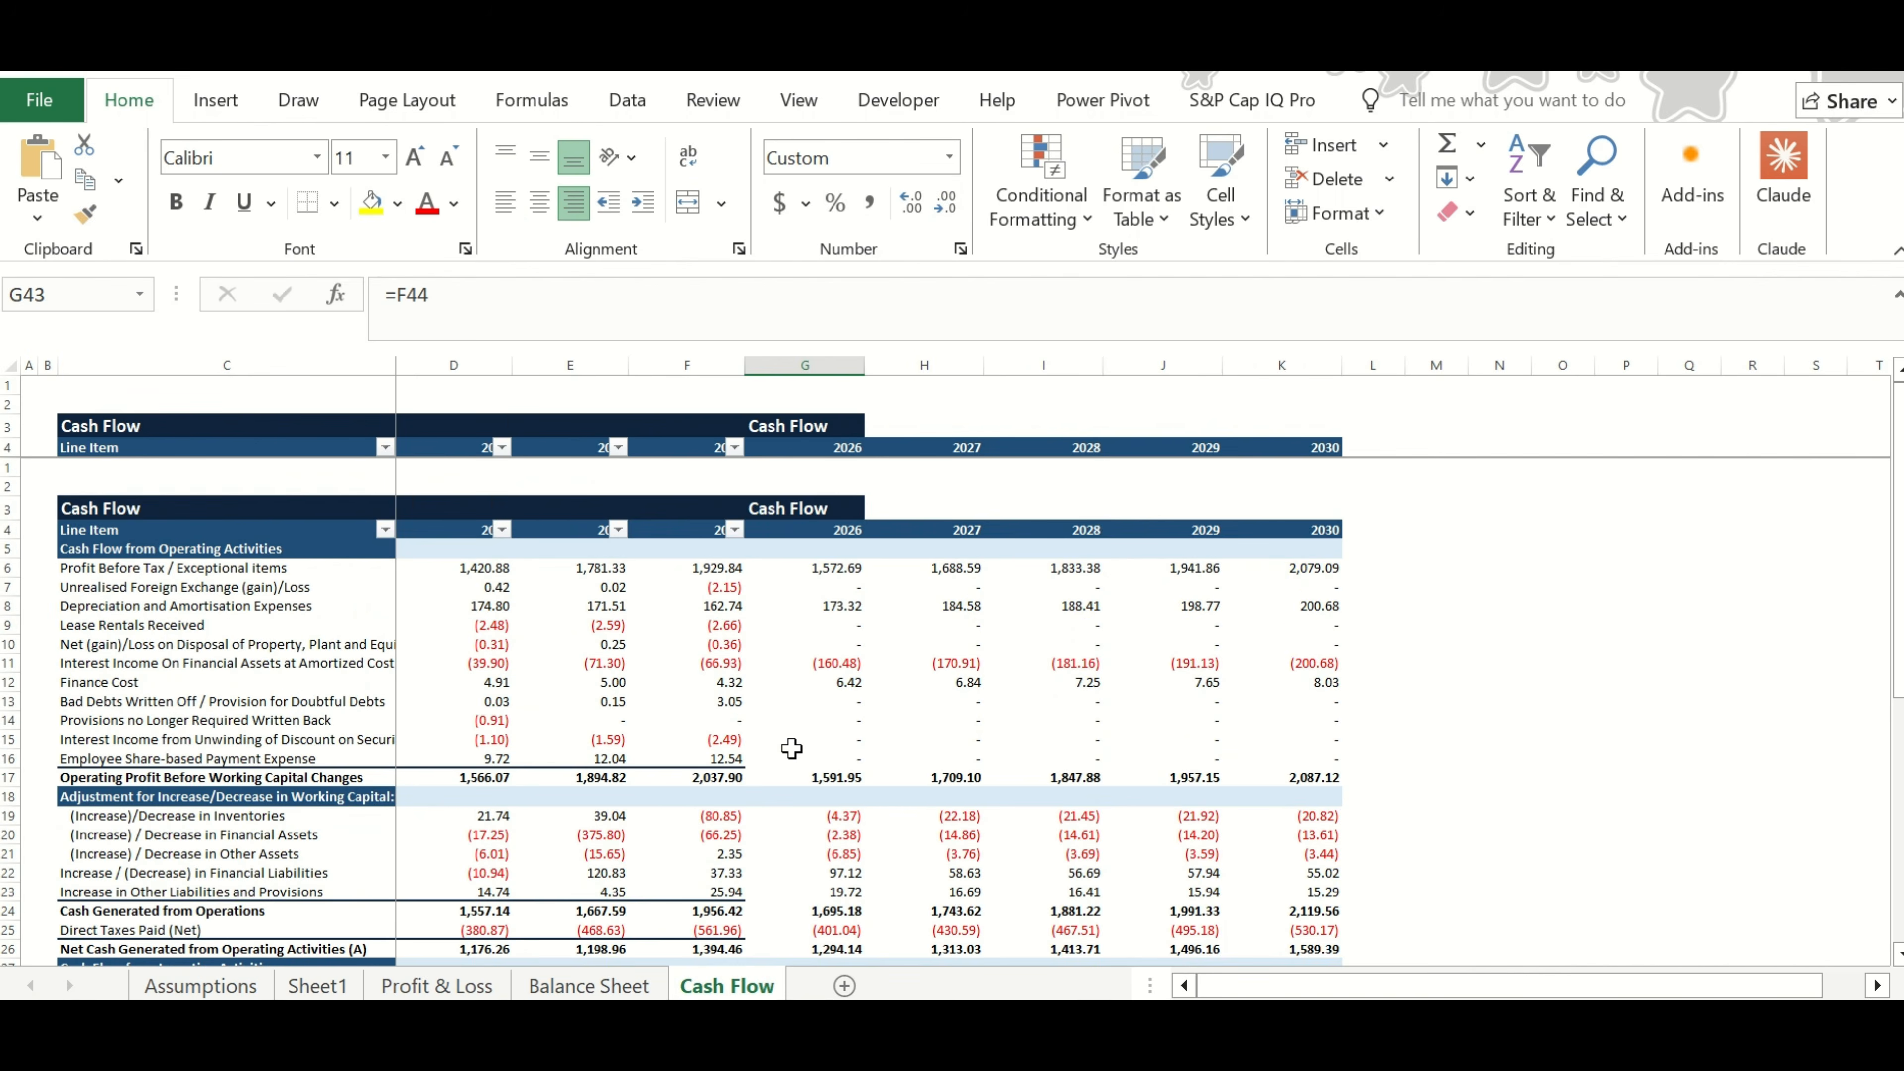
left_click(841, 486)
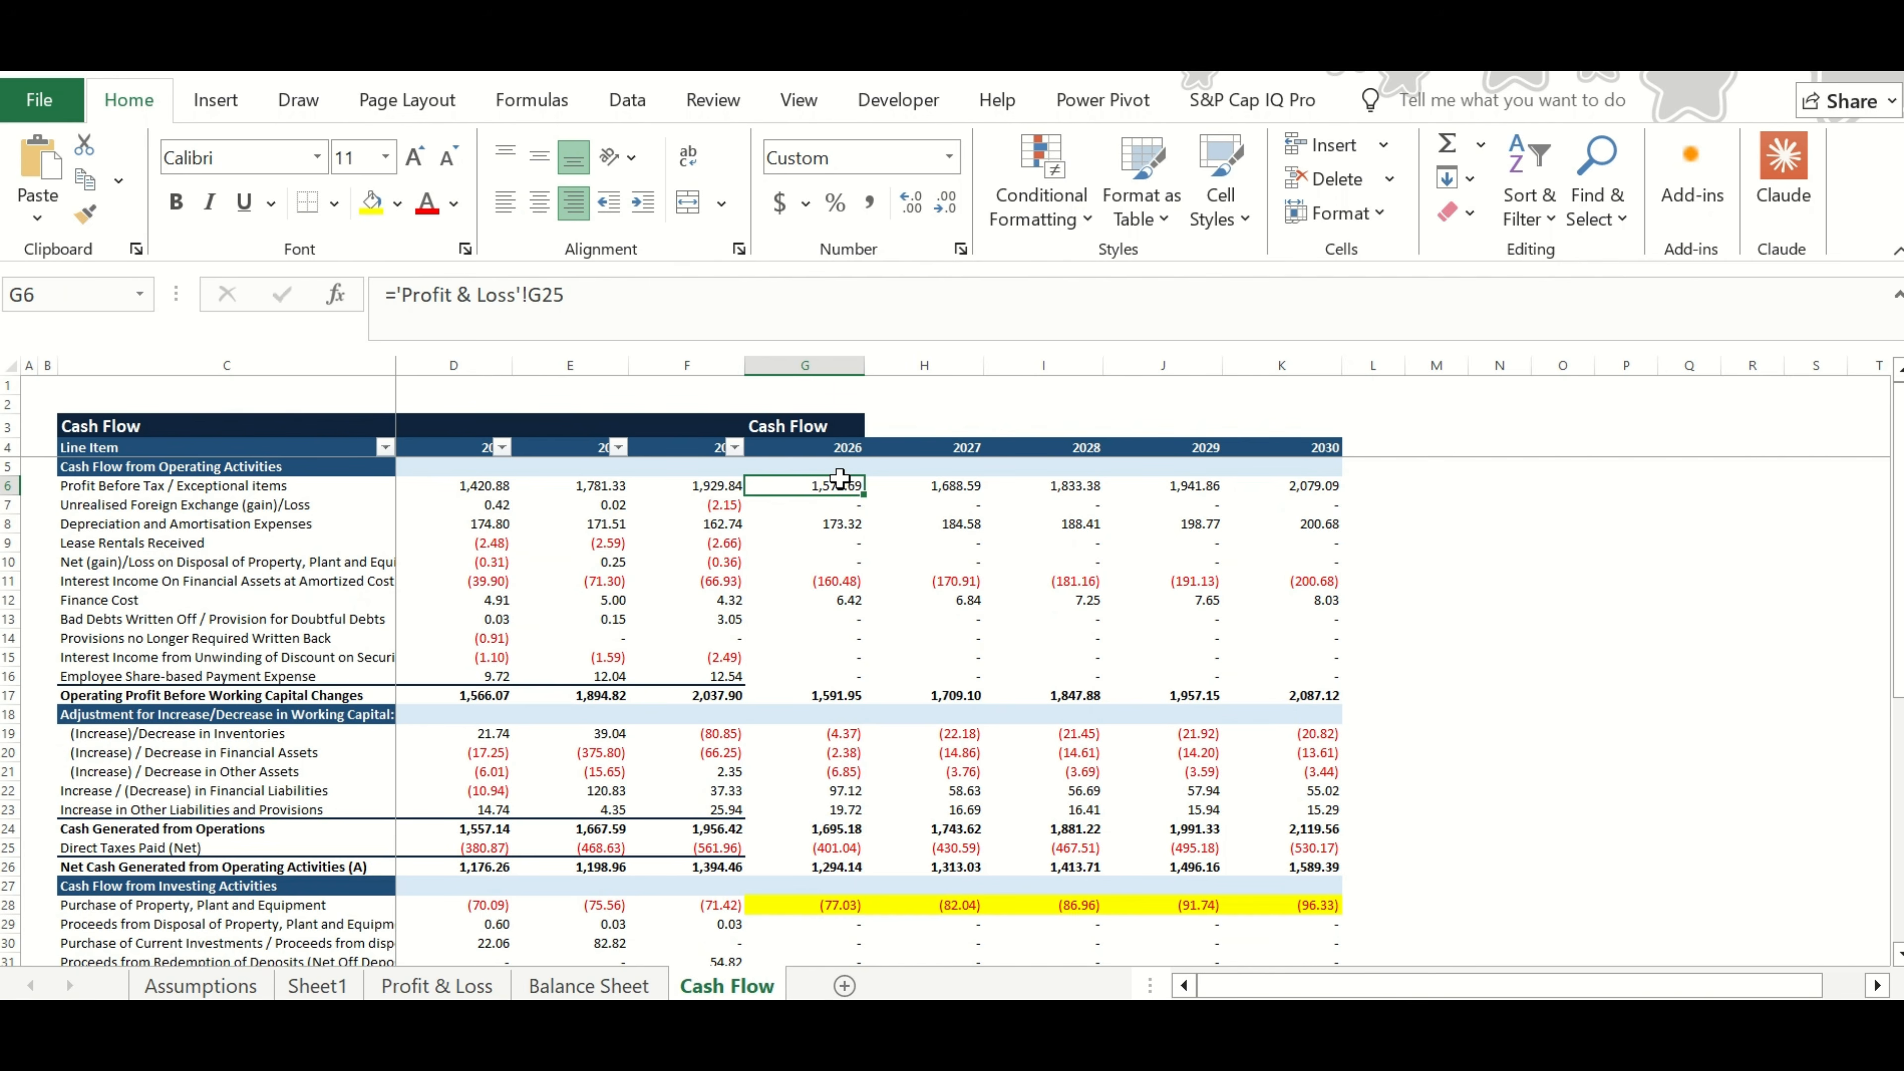
key("Down")
key("ctrl+shift+Right")
key("Down")
key("Down")
key("Down")
key("Down")
key("Down")
key("Down")
key("Down")
key("Down")
key("Down")
key("Down")
key("Down")
key("Down")
key("Down")
key("Down")
key("Down")
key("Down")
key("Down")
key("Down")
key("Down")
key("Down")
scroll(820, 561, "down", 6)
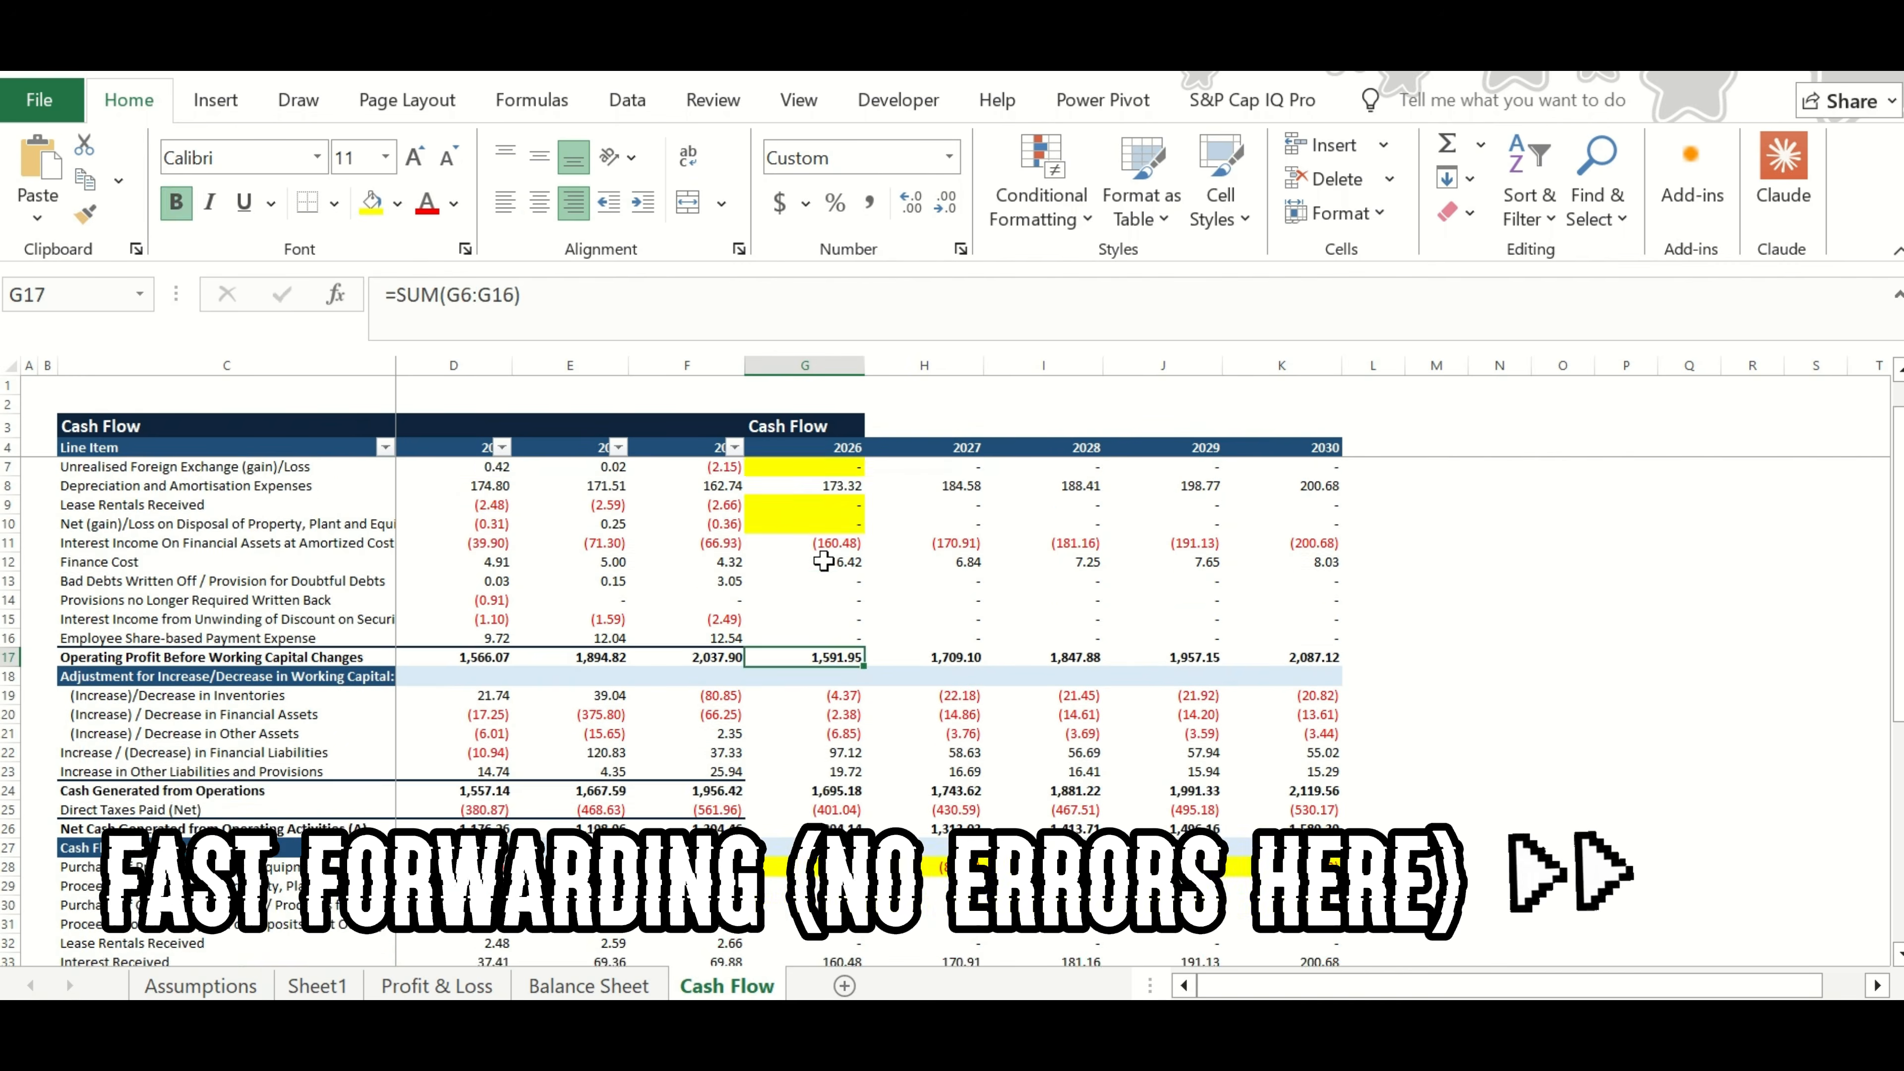
Highlight the 2026 Payment of Principal Portion of Lease Liabilities cell G38 in yellow.
key("Down")
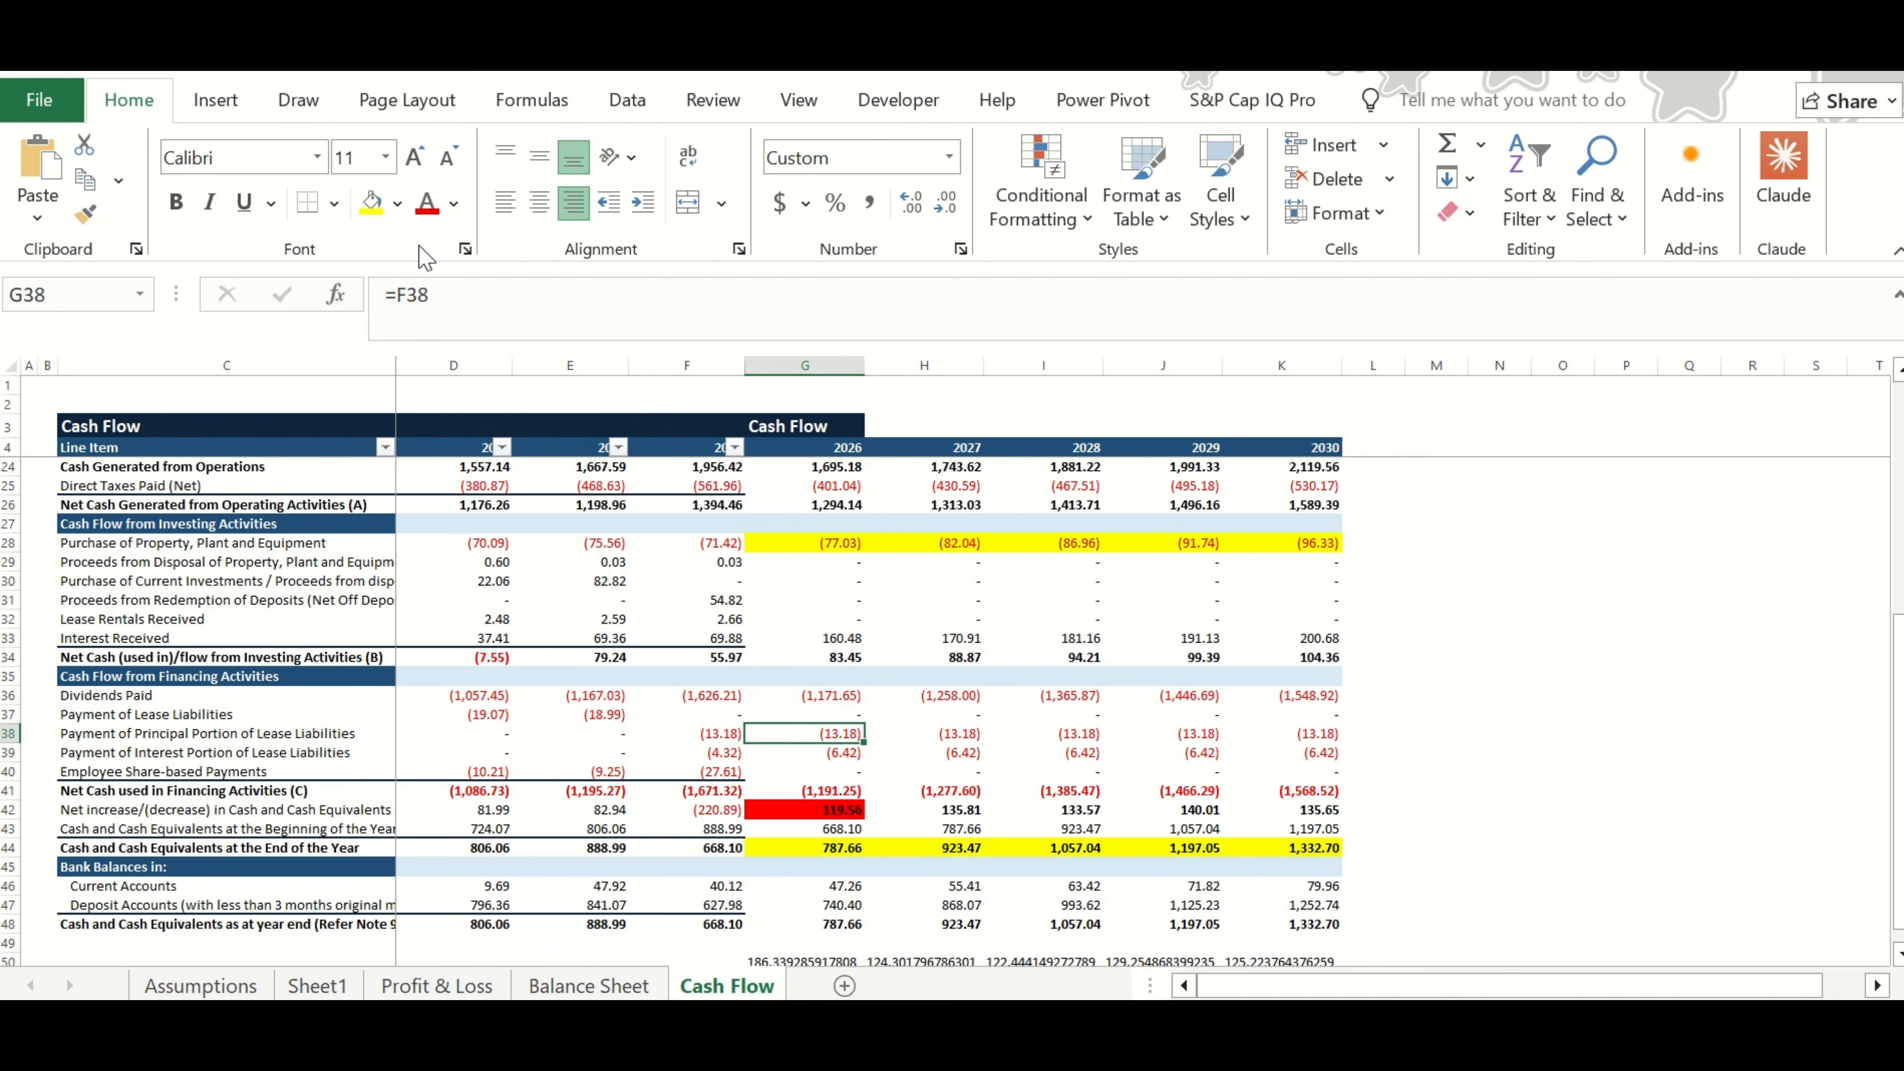
left_click(371, 201)
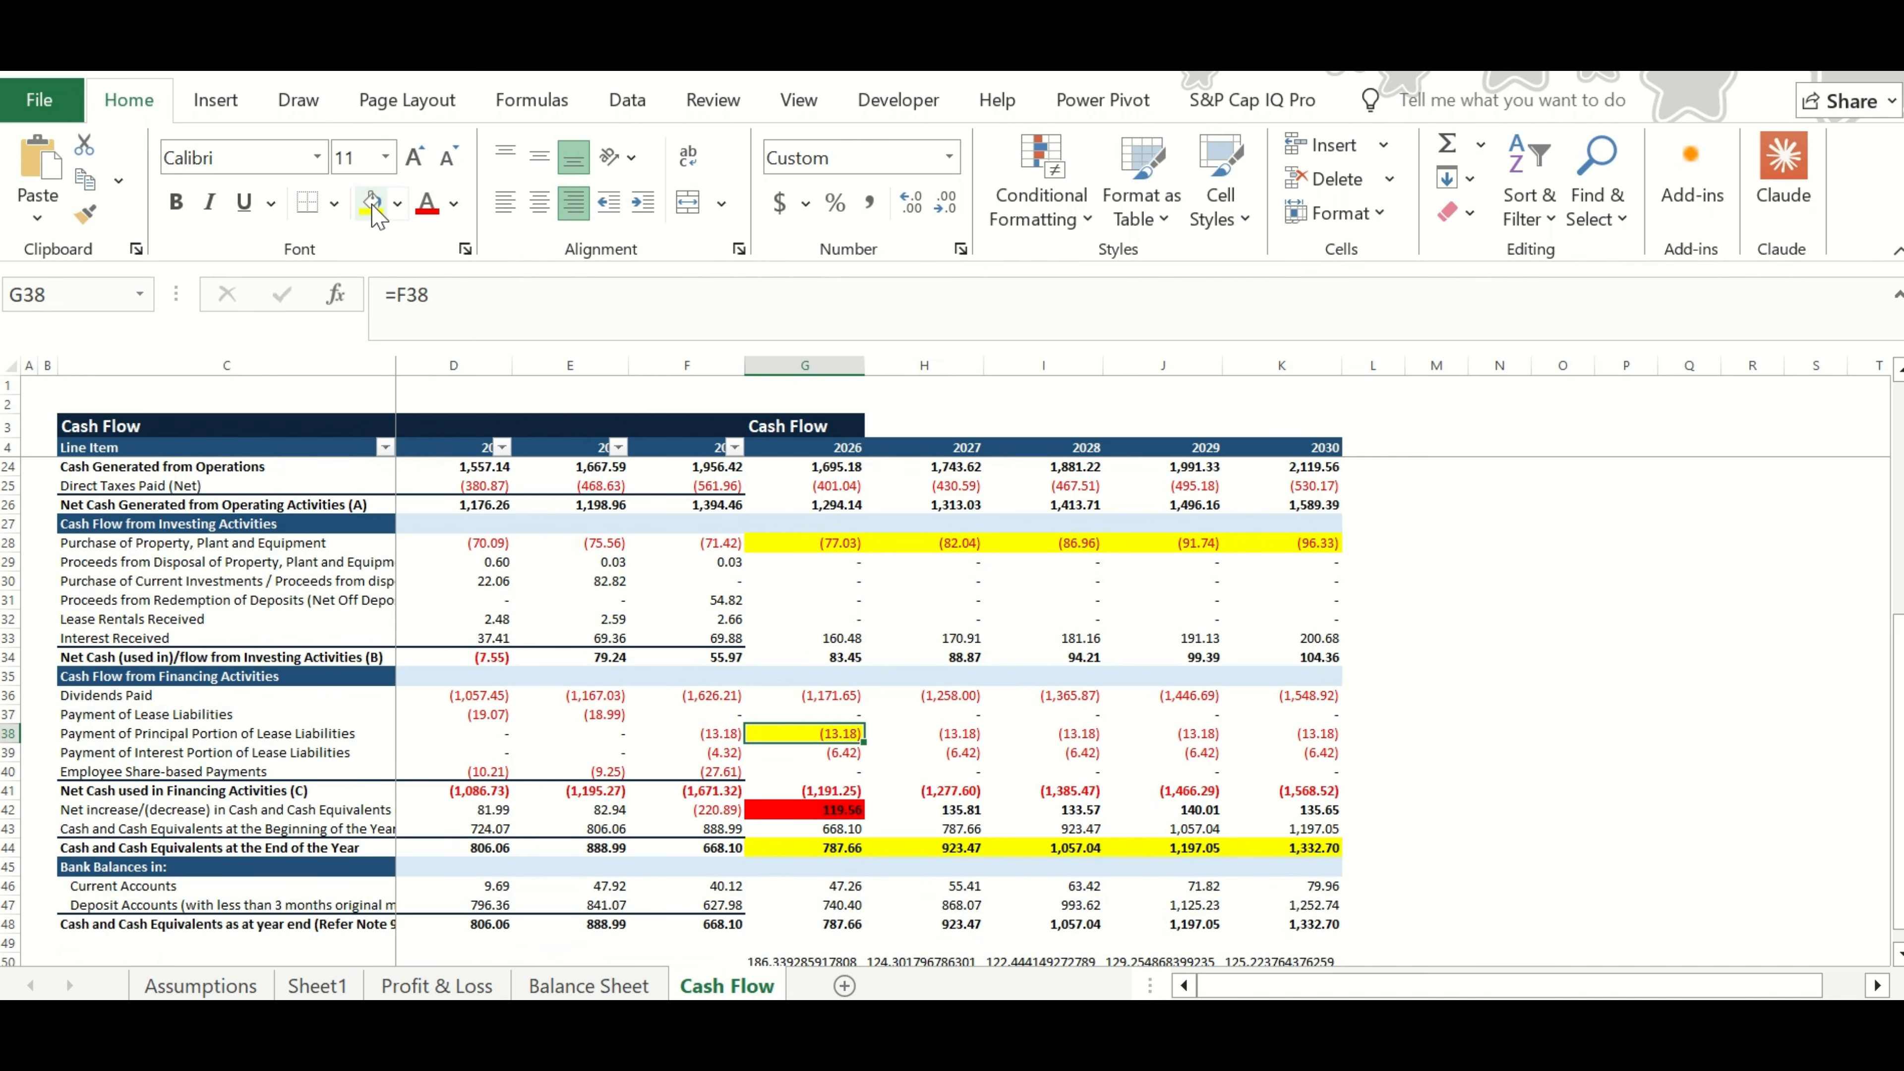
Examine the 2025 and 2026 current and non-current Lease liabilities in rows 39 and 33 of the Balance Sheet.
left_click(586, 986)
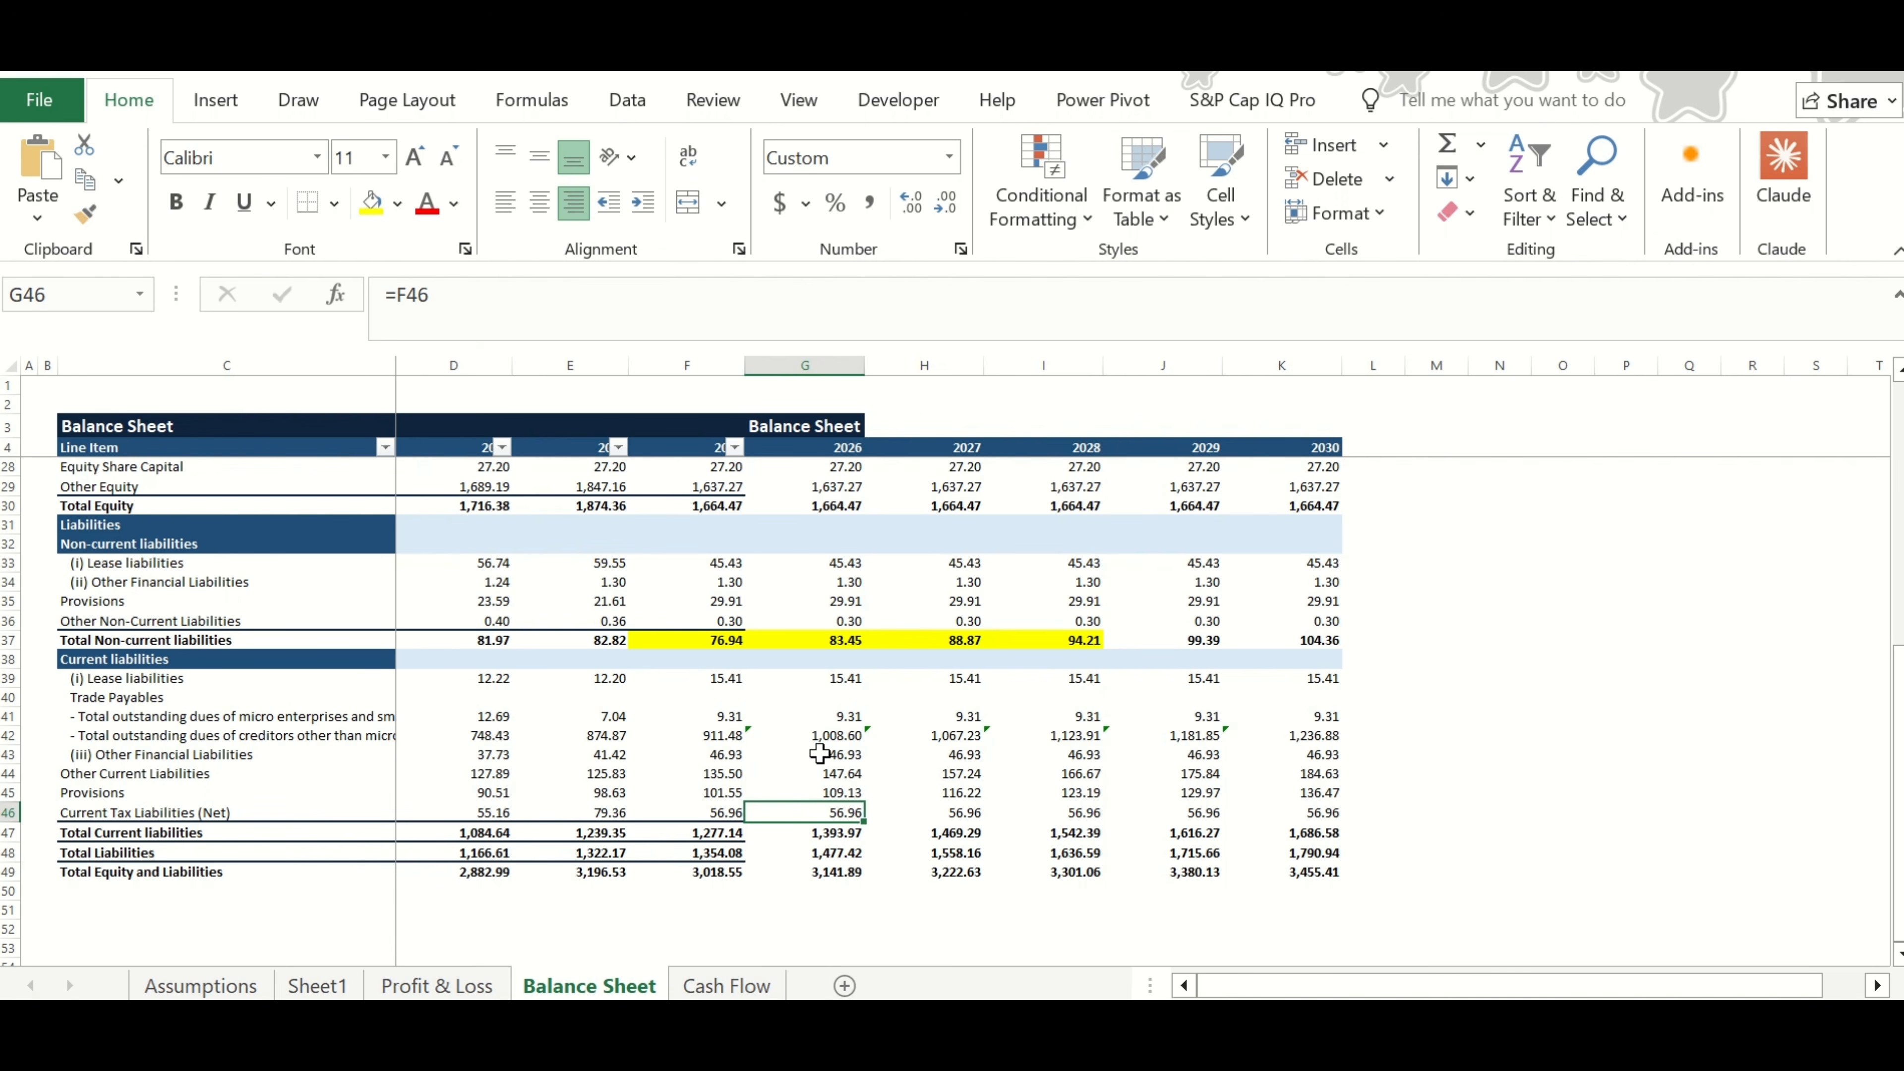
left_click_drag(856, 675, 721, 677)
scroll(721, 677, "up", 2)
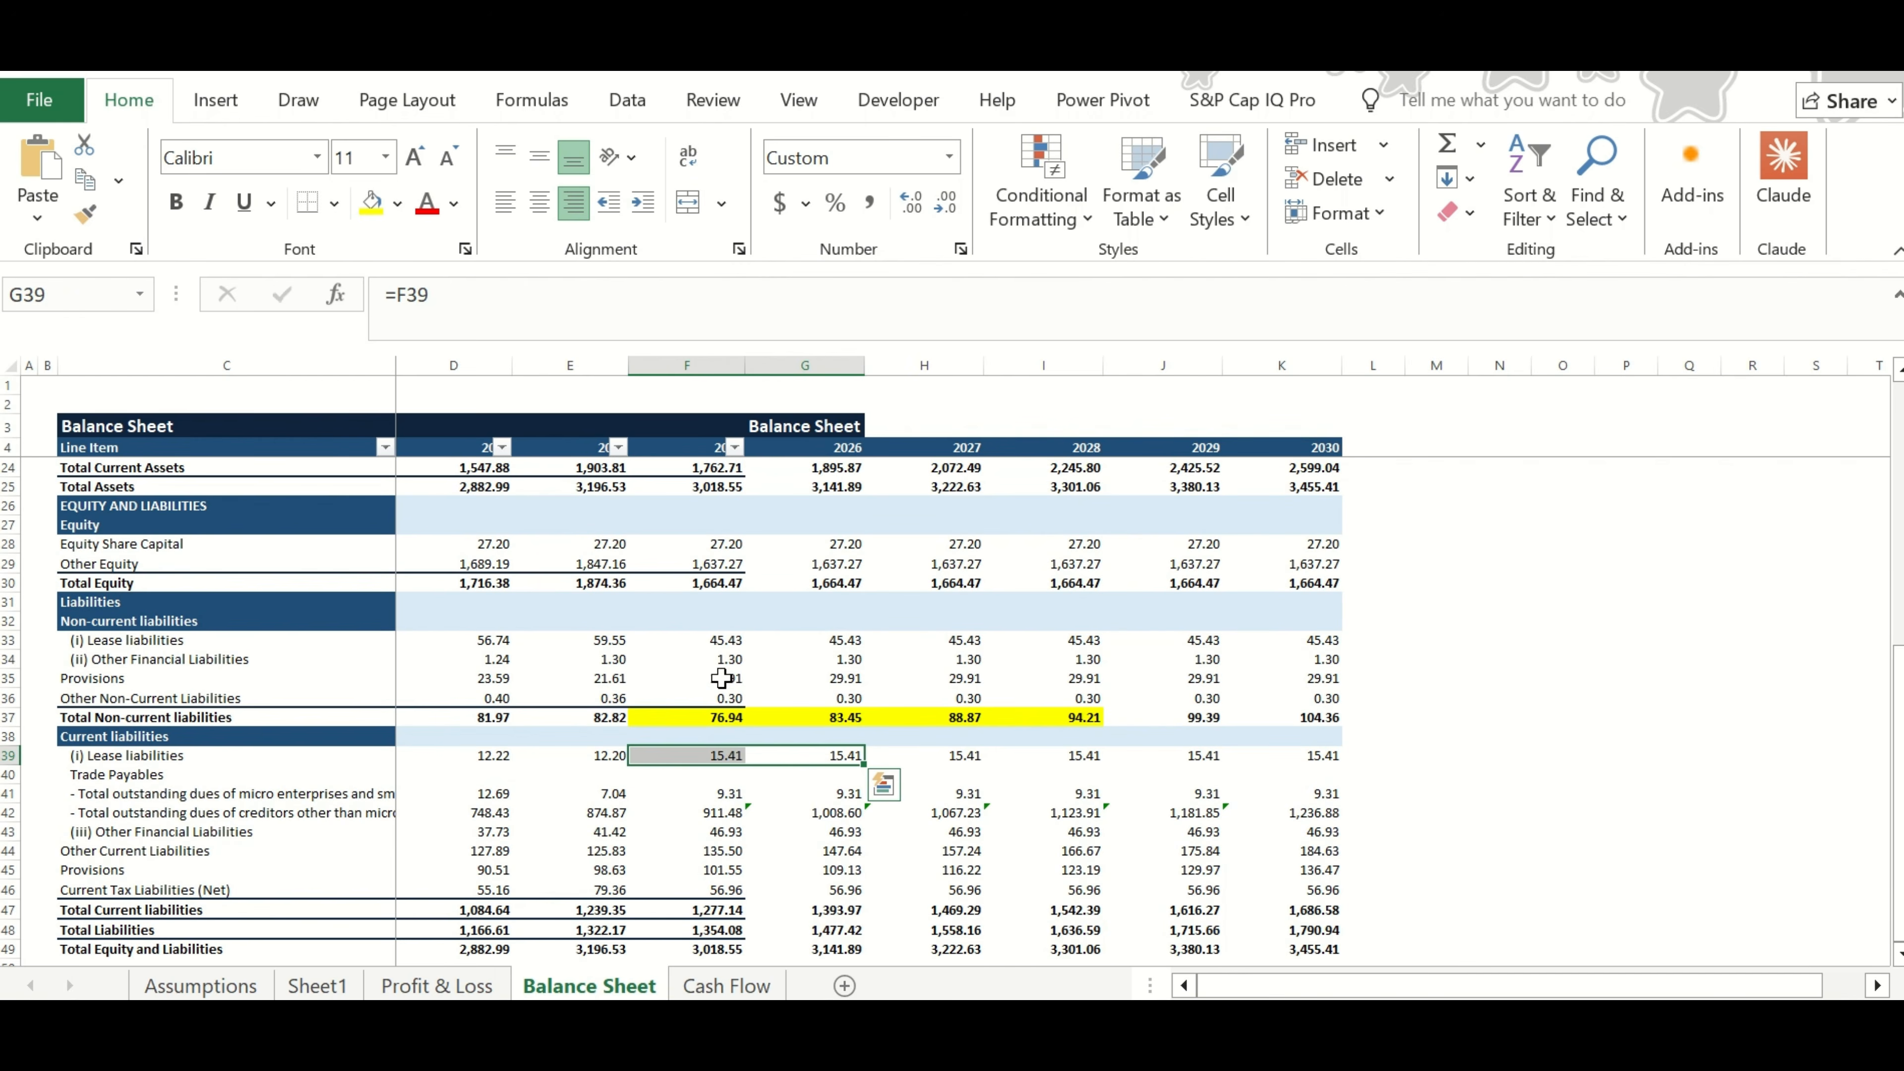
left_click(825, 639)
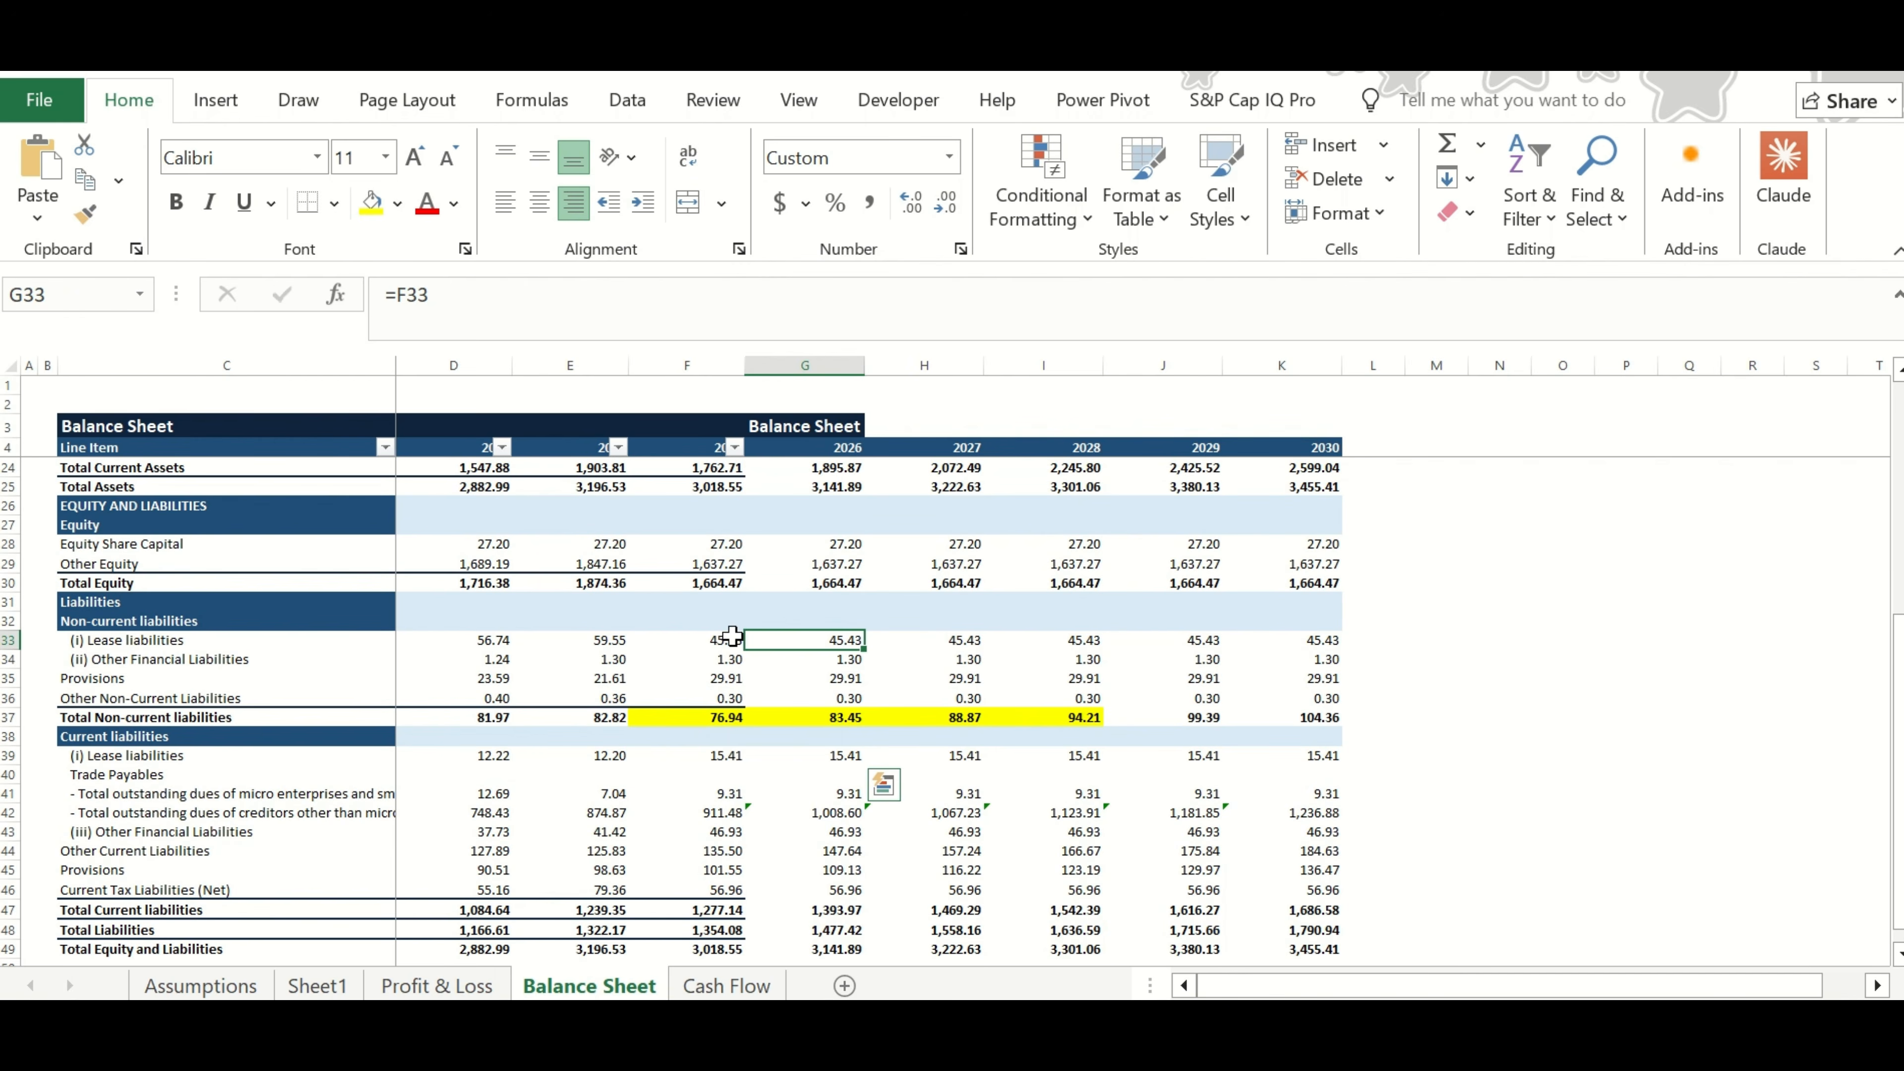
On the Cash Flow sheet, link the 2026 principal lease payment in G38 to F38 and fill the cell dark red.
left_click(706, 987)
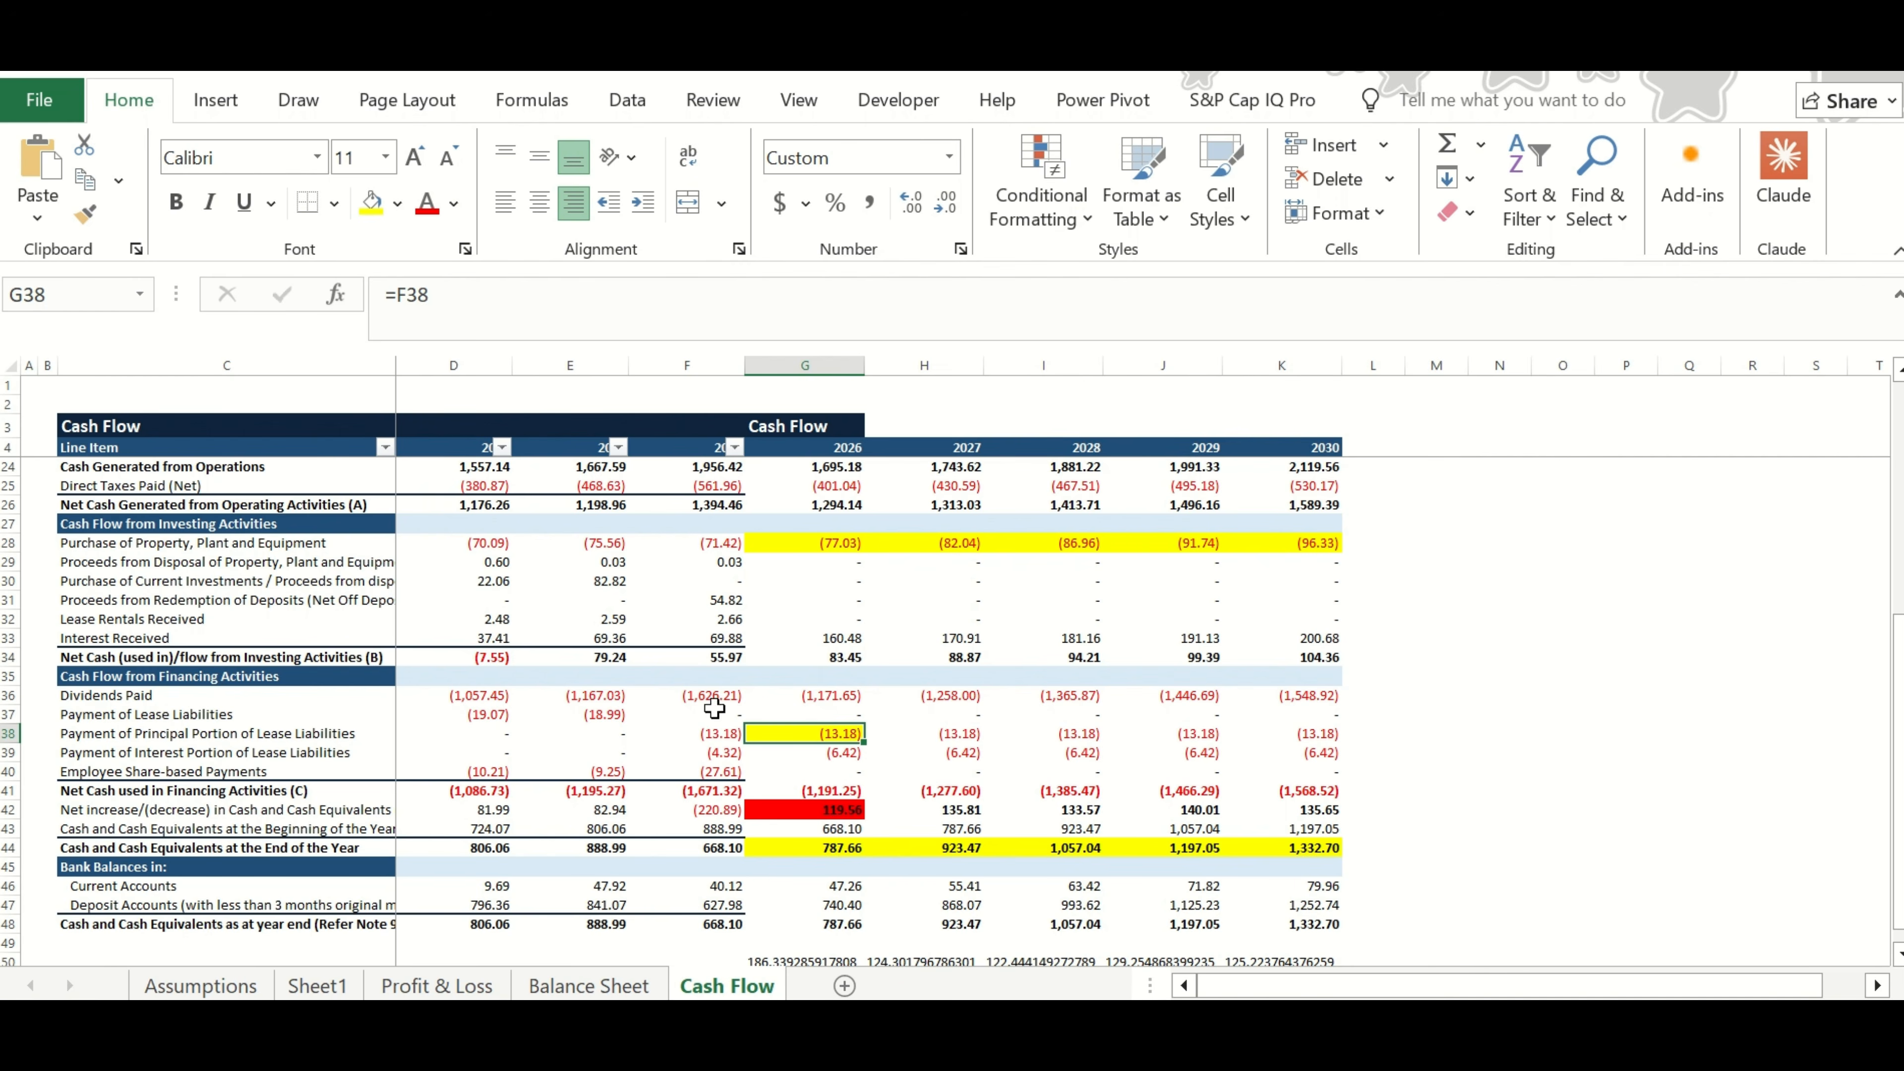
left_click(701, 731)
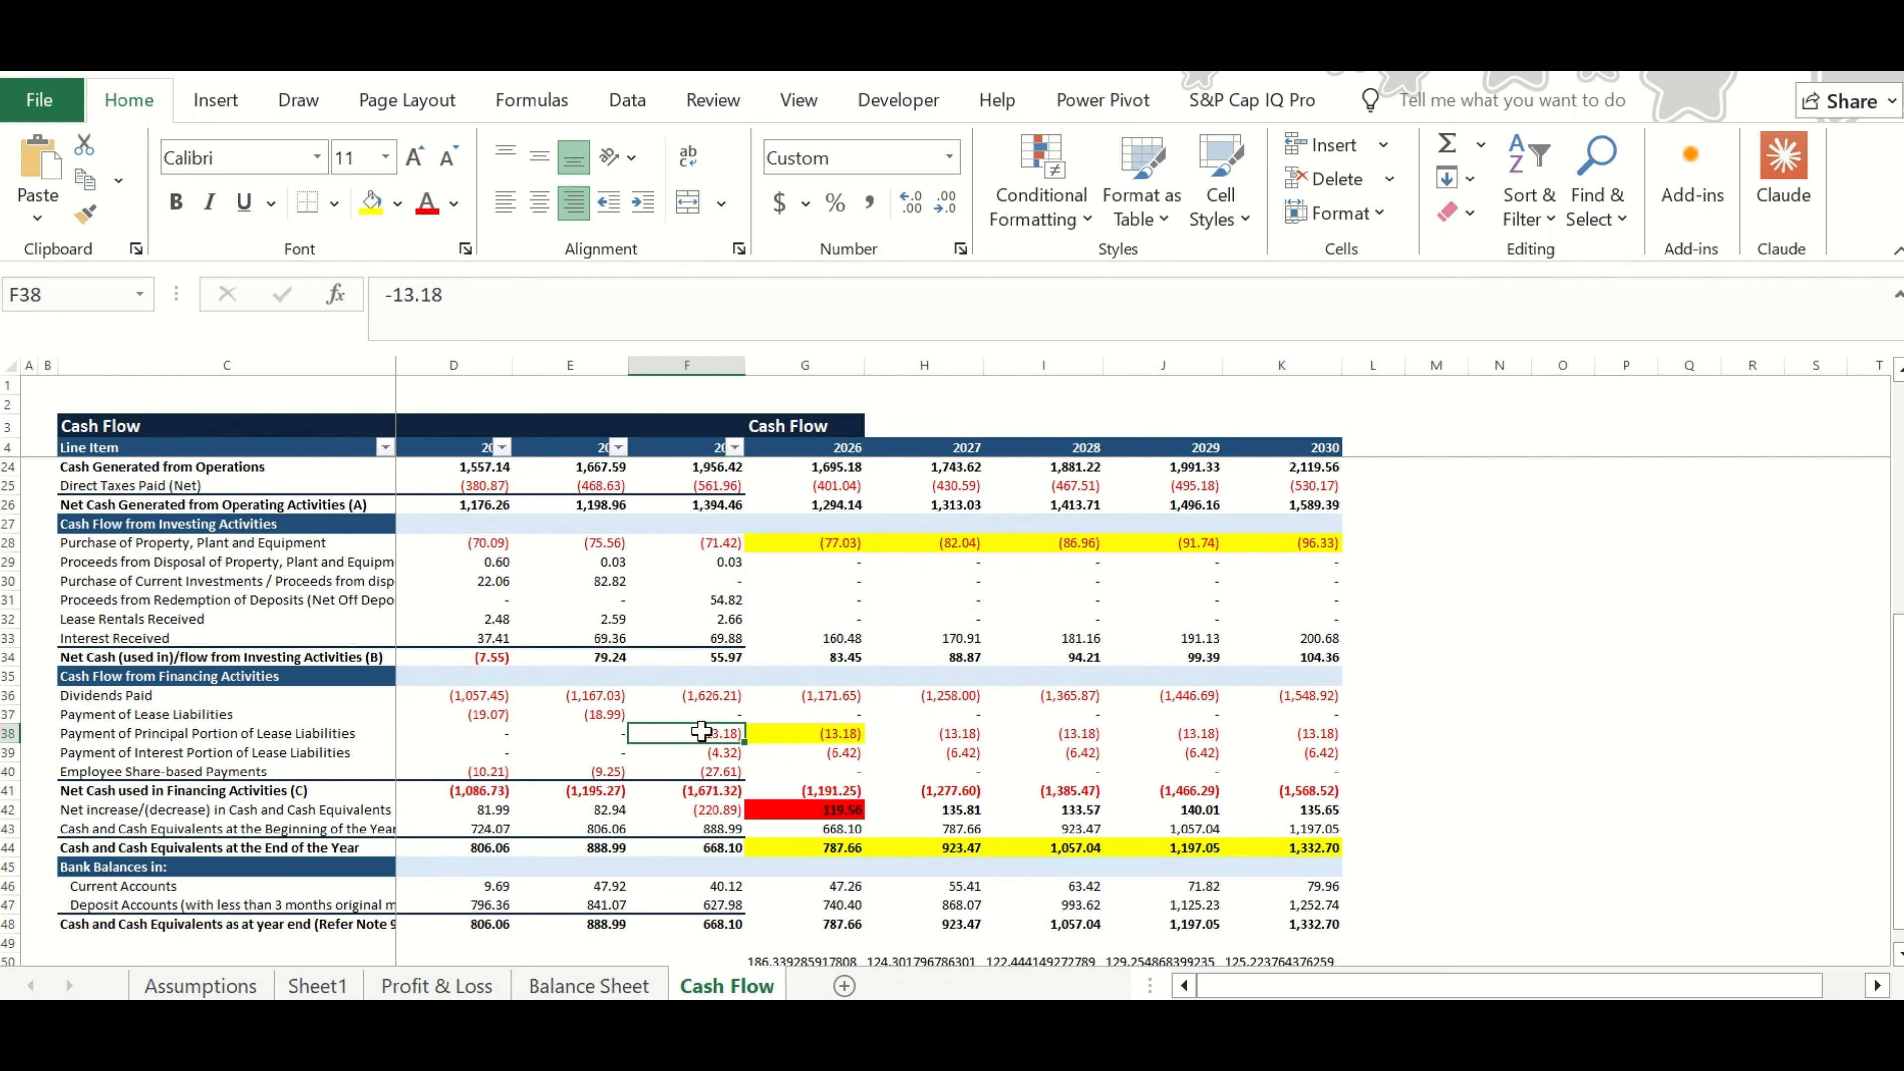
left_click(791, 735)
type("=")
key("Left")
key("ctrl+Return")
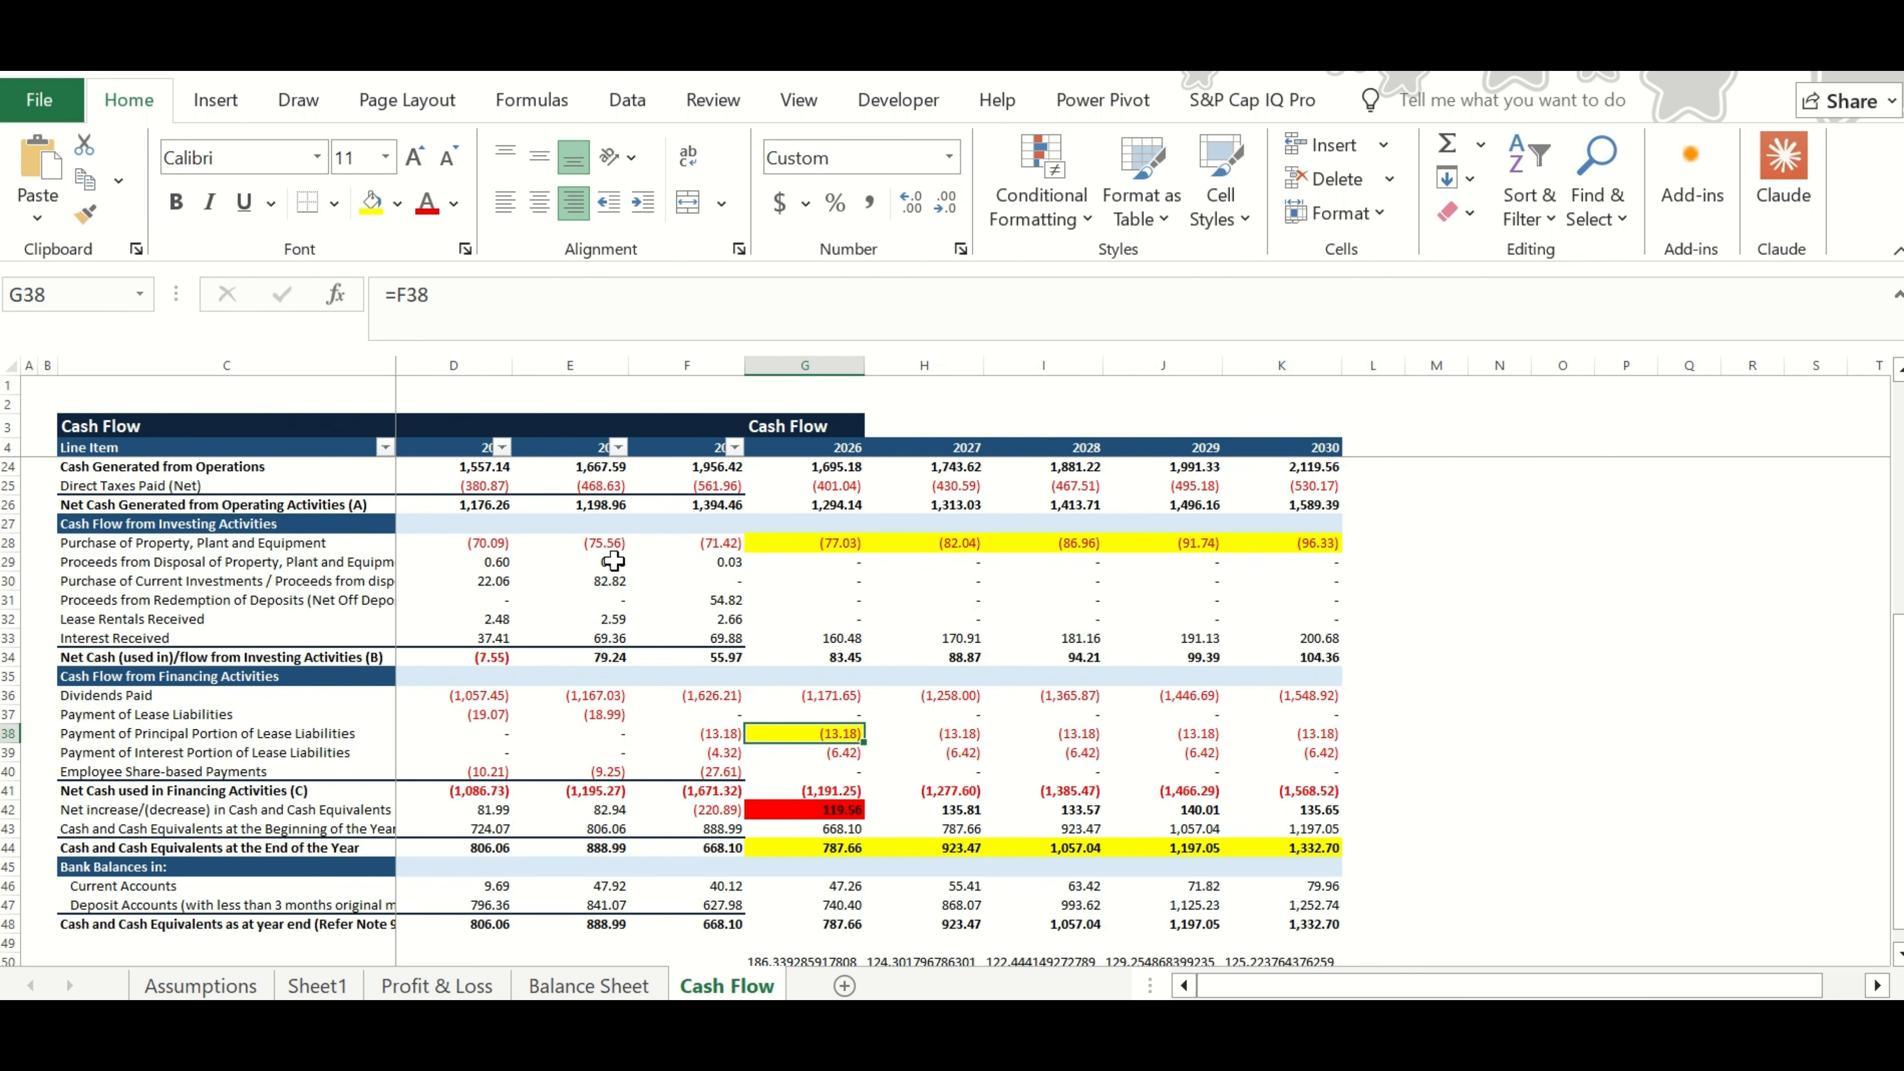
left_click(397, 202)
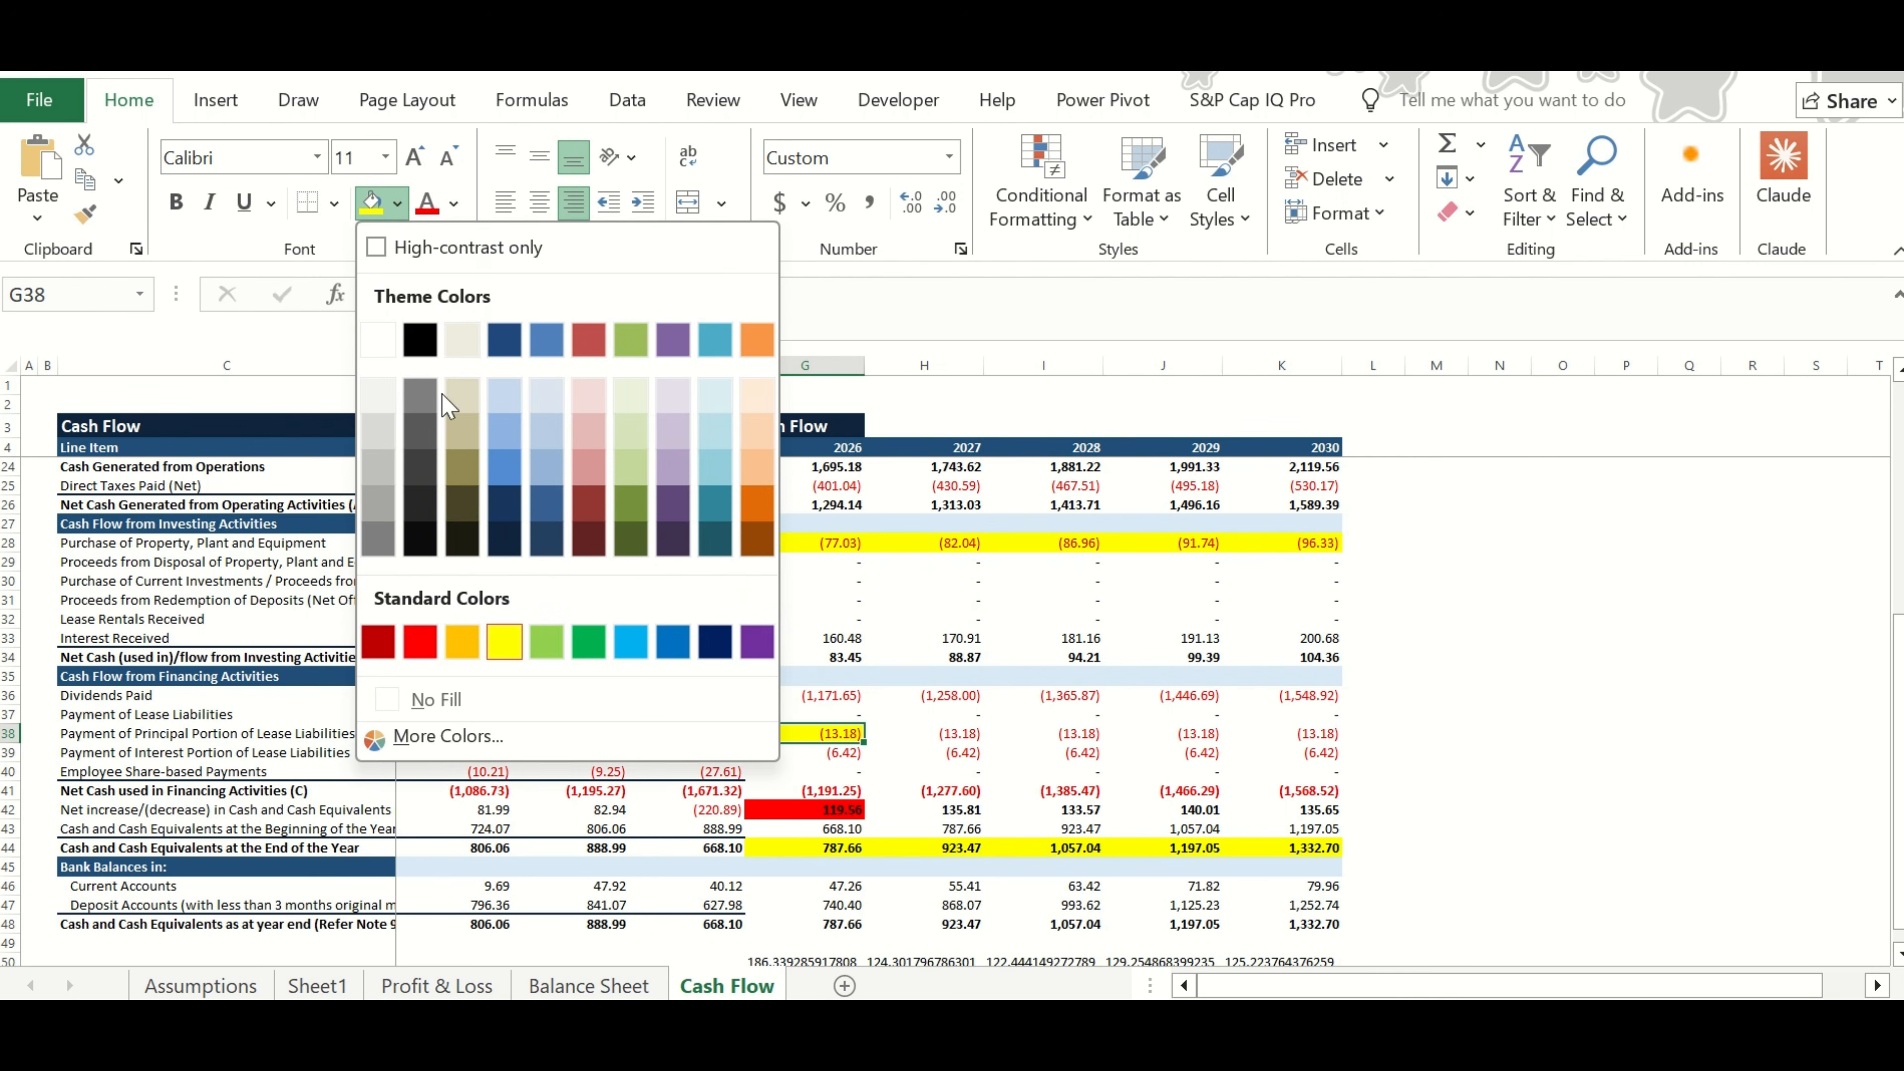
left_click(386, 642)
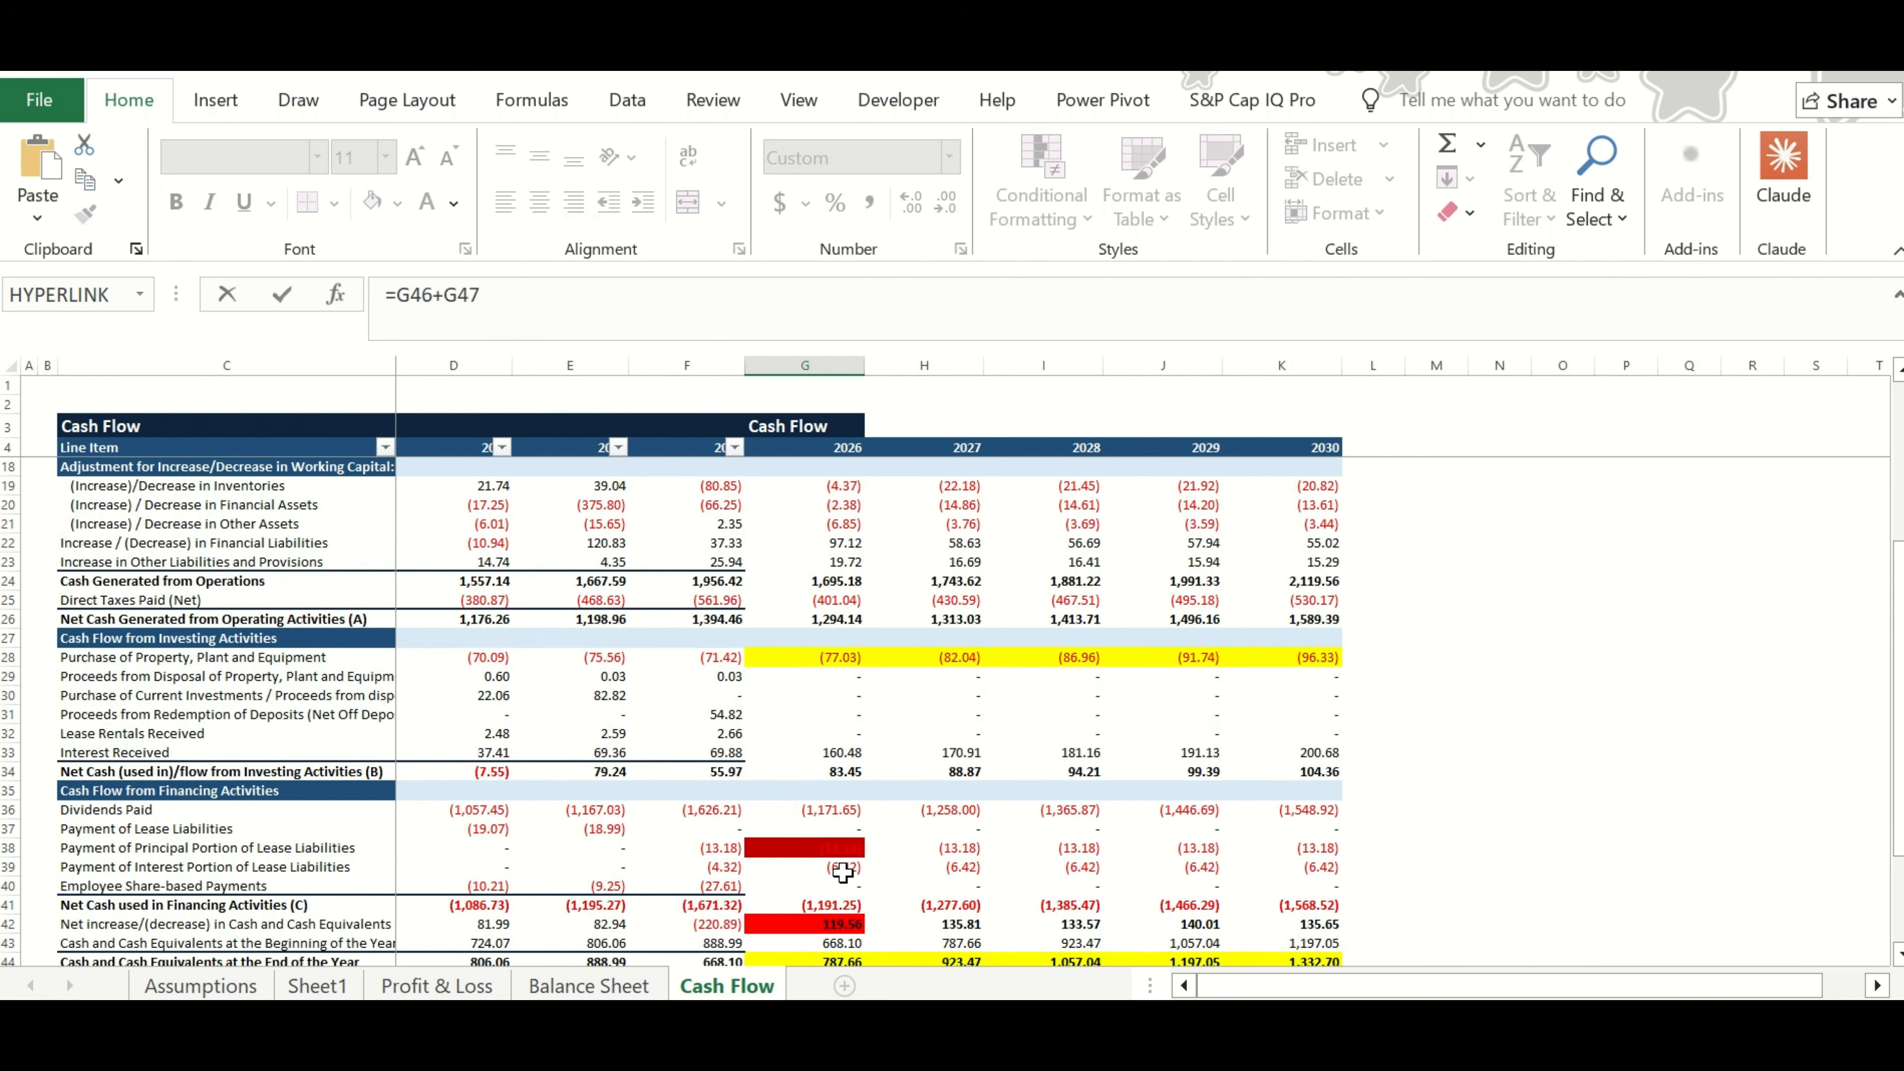
scroll(843, 871, "down", 3)
scroll(860, 704, "up", 6)
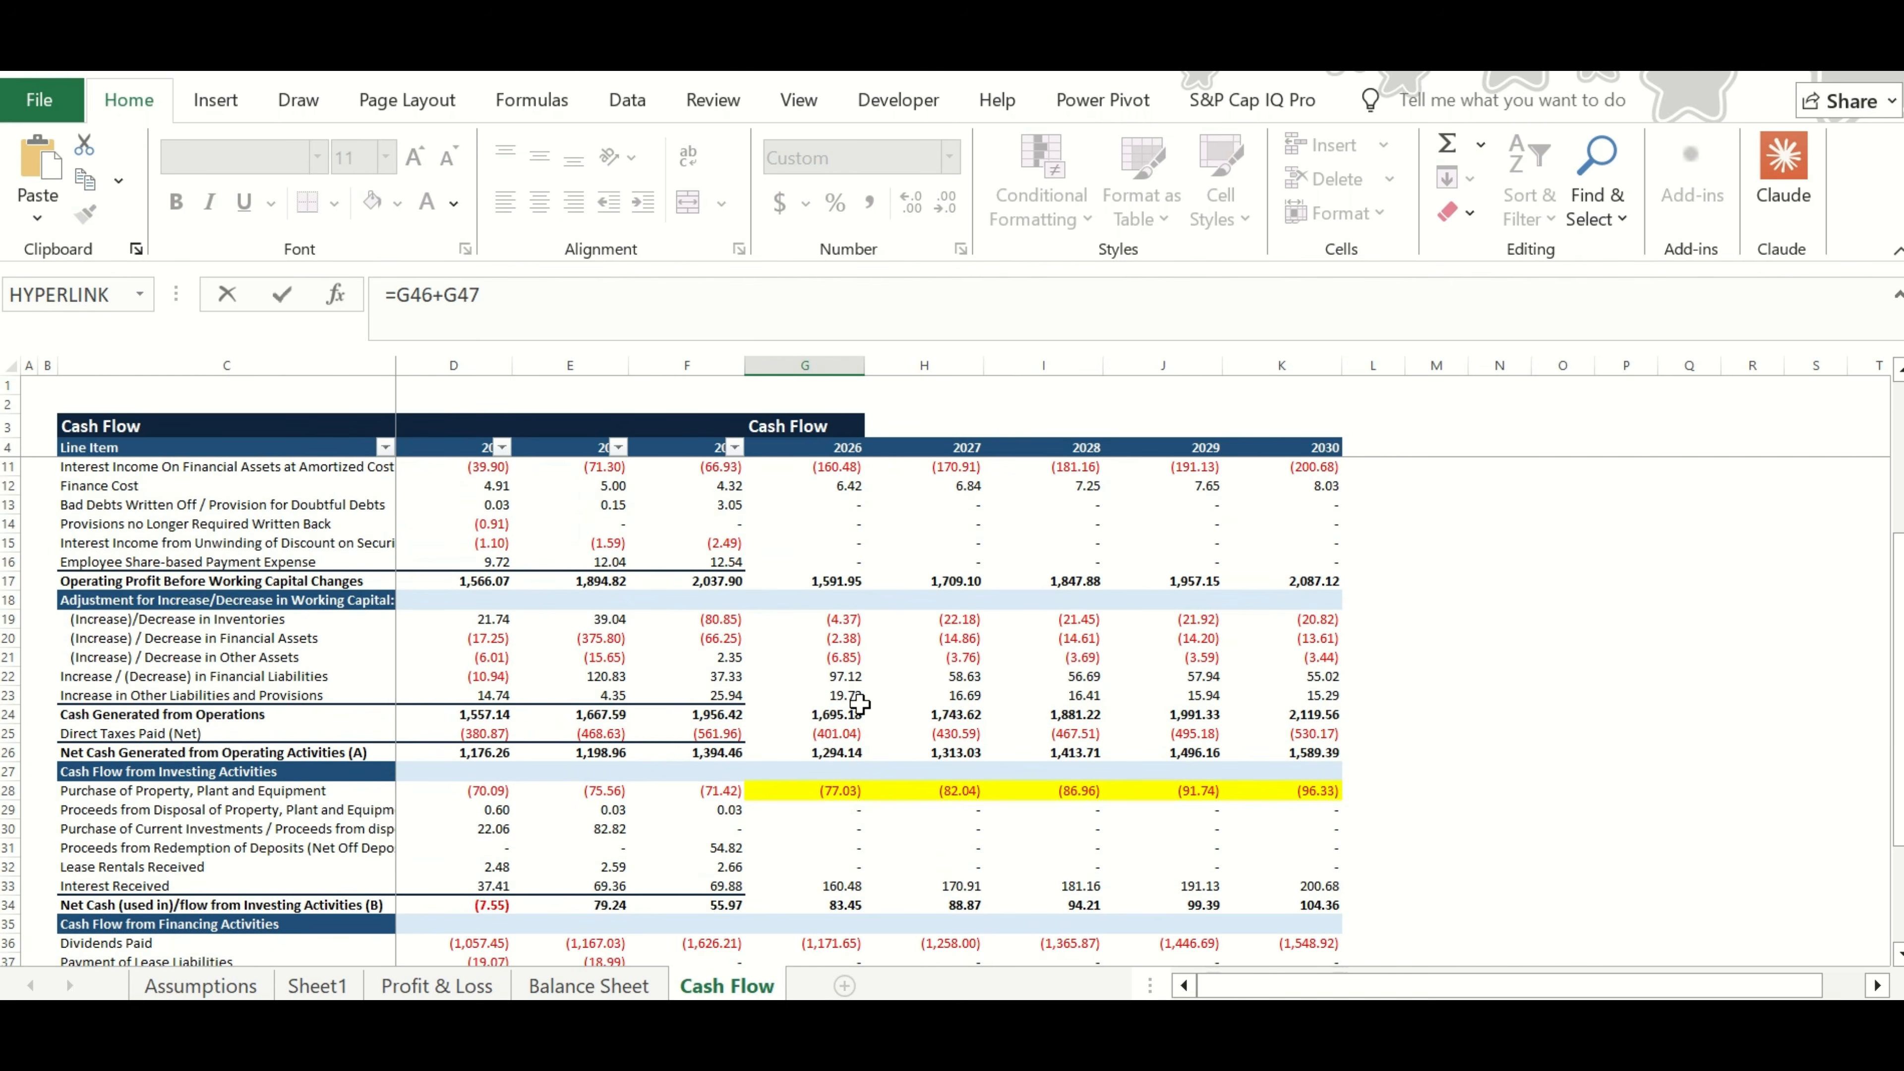
scroll(860, 704, "down", 4)
scroll(862, 647, "up", 7)
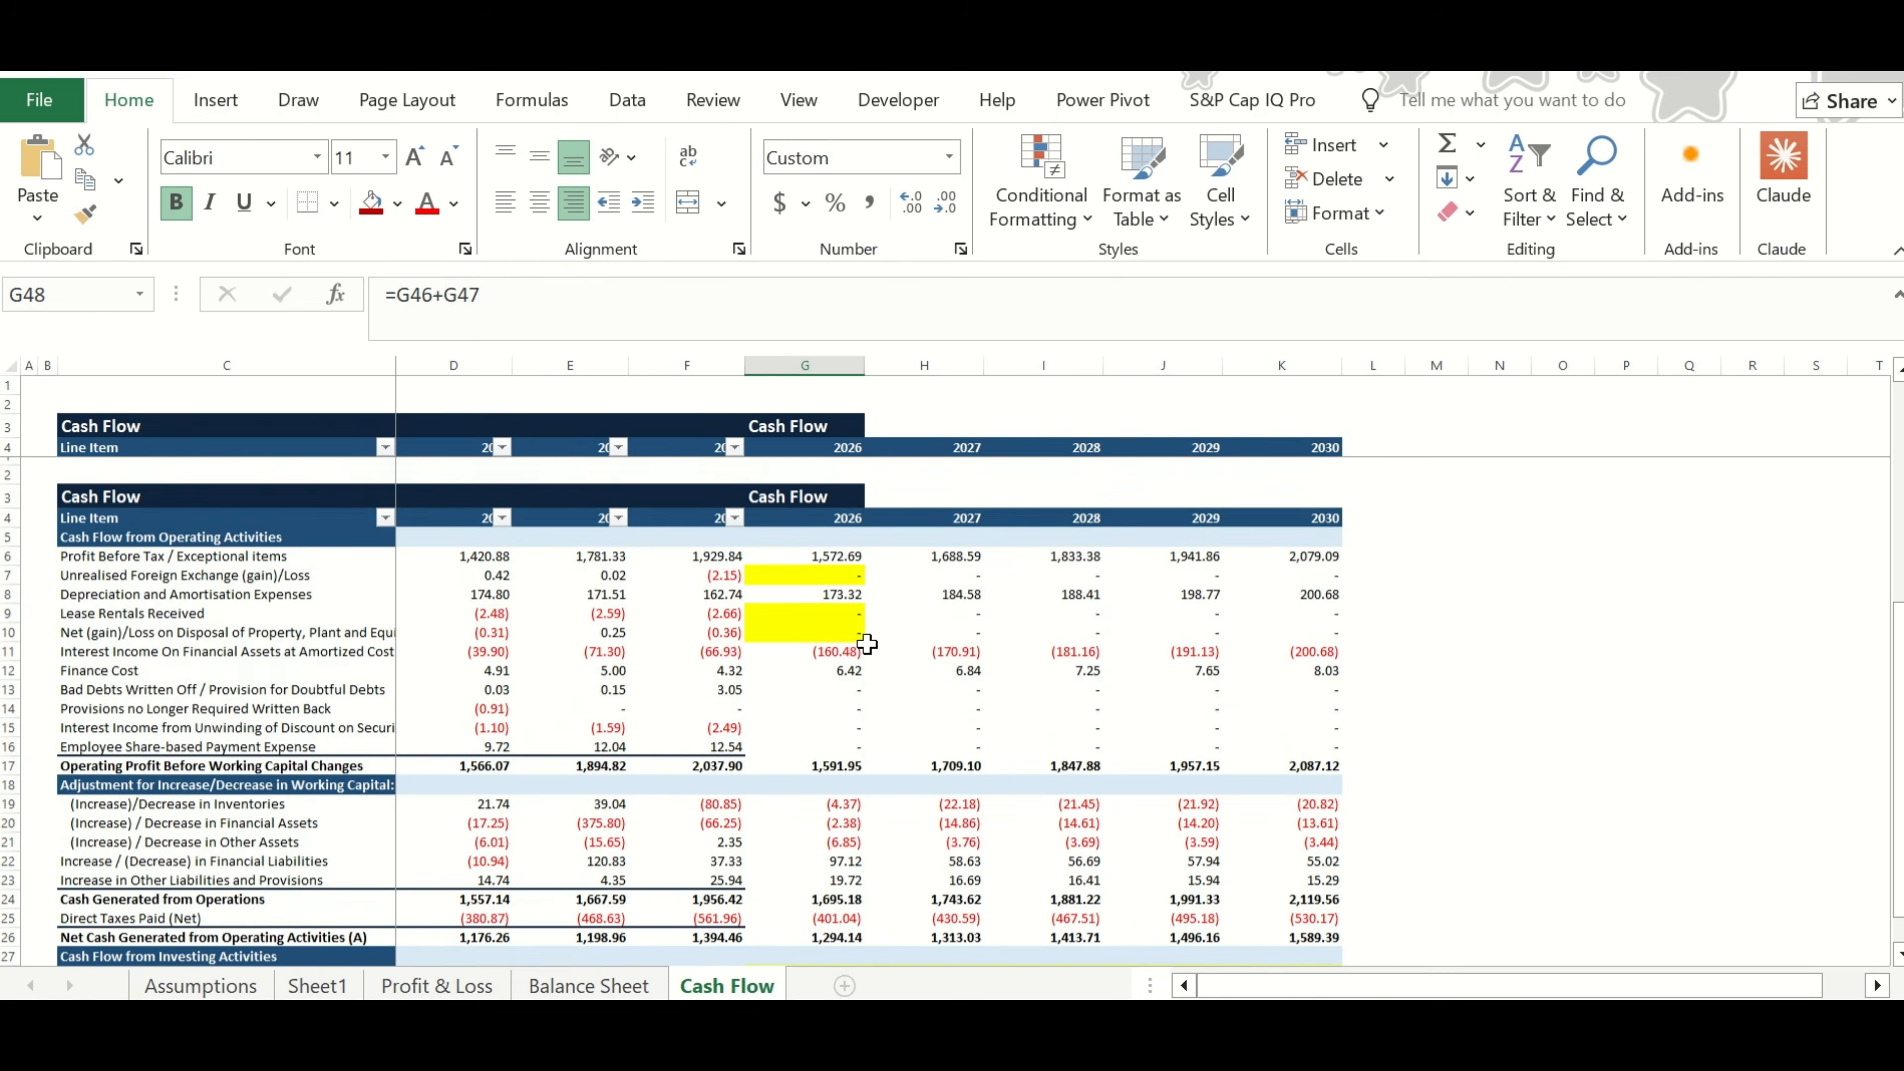
scroll(862, 647, "down", 1)
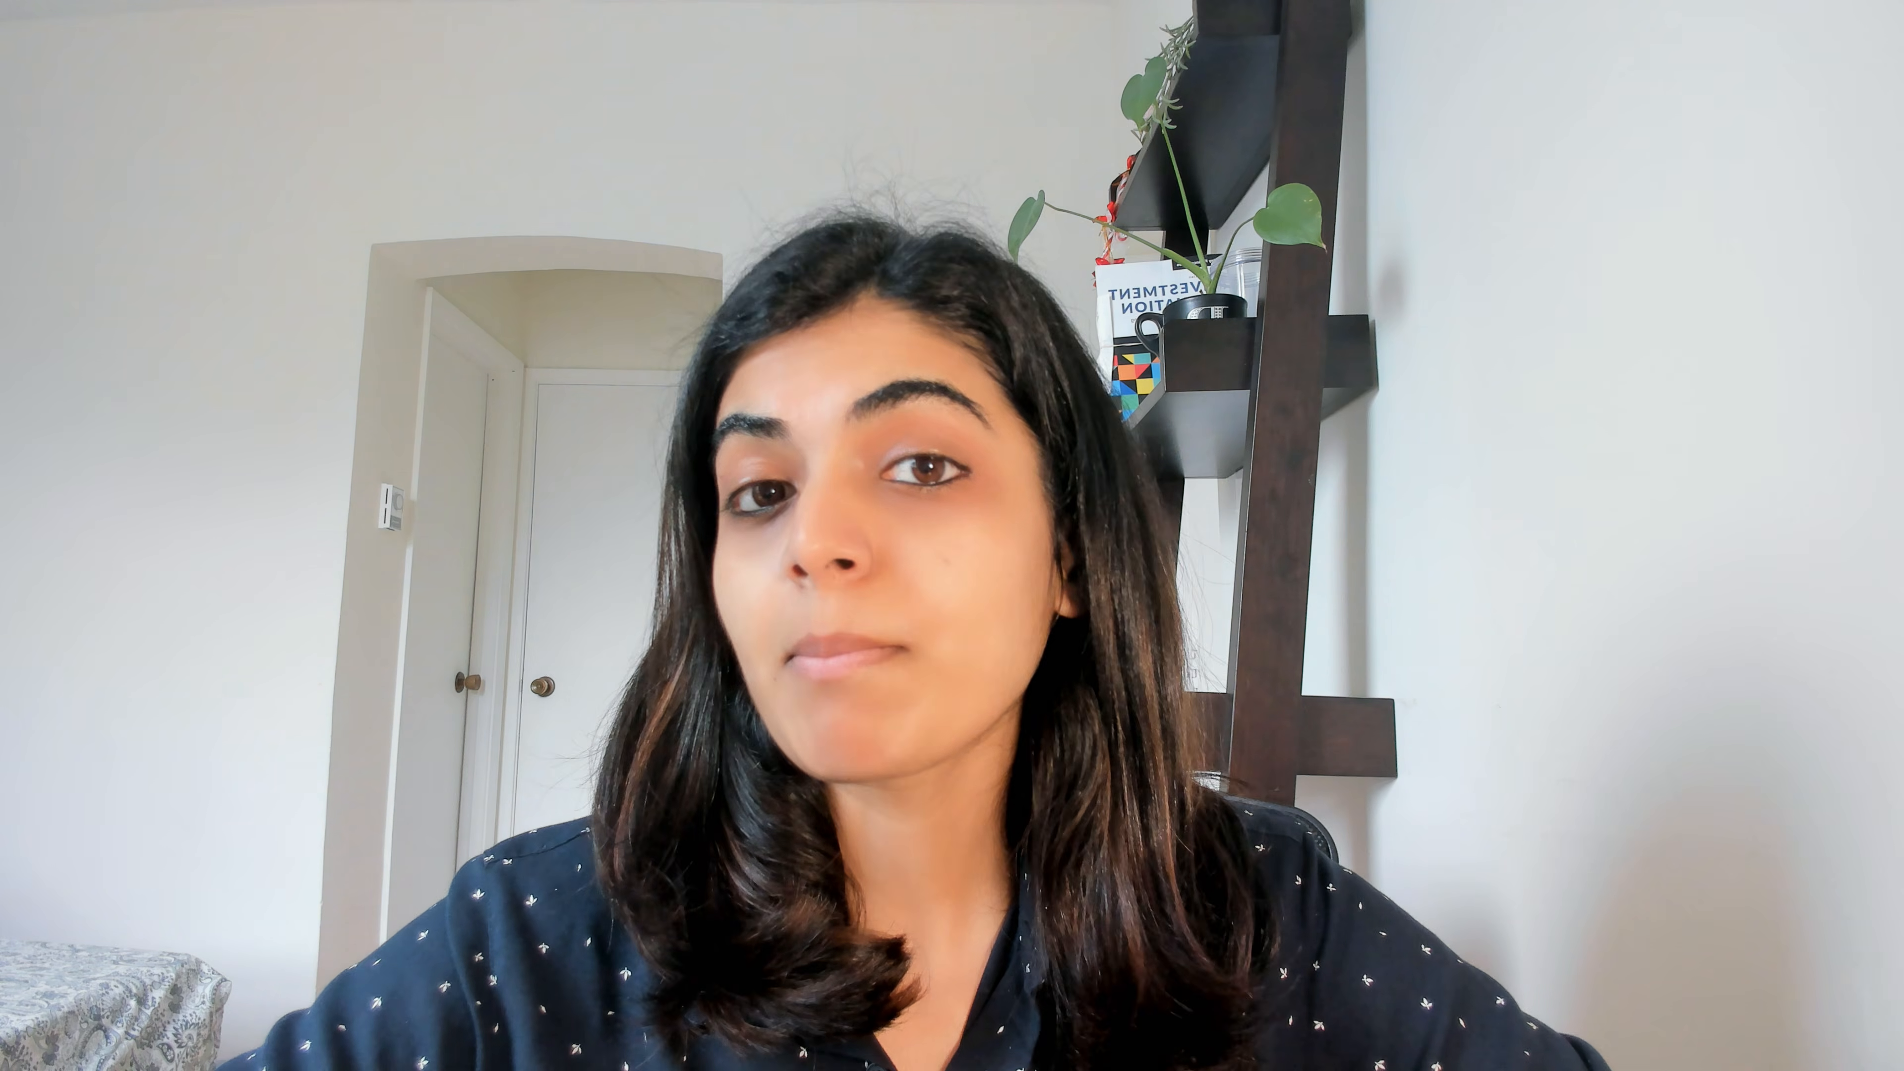